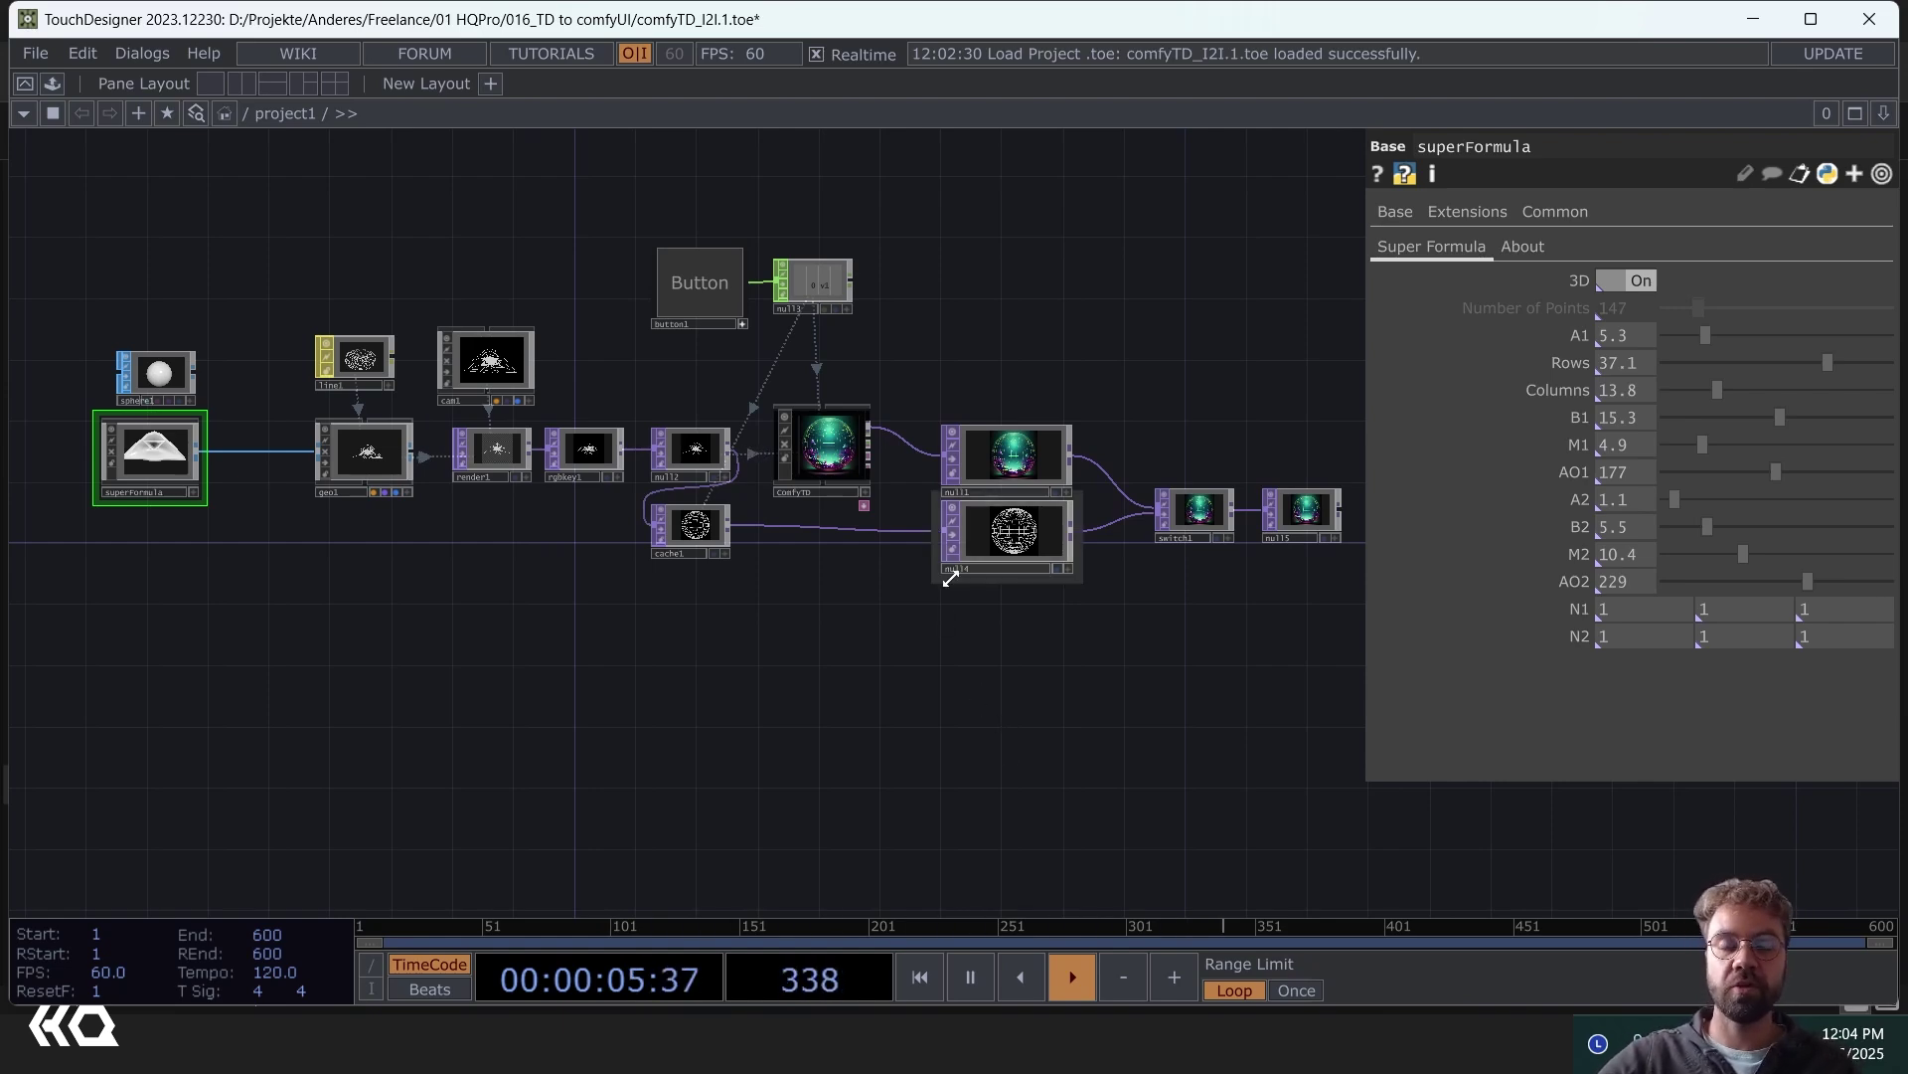
# - Play the Synthetic_Sculptors_Final installation video, then pause it
pyautogui.scroll(5, 920, 468)
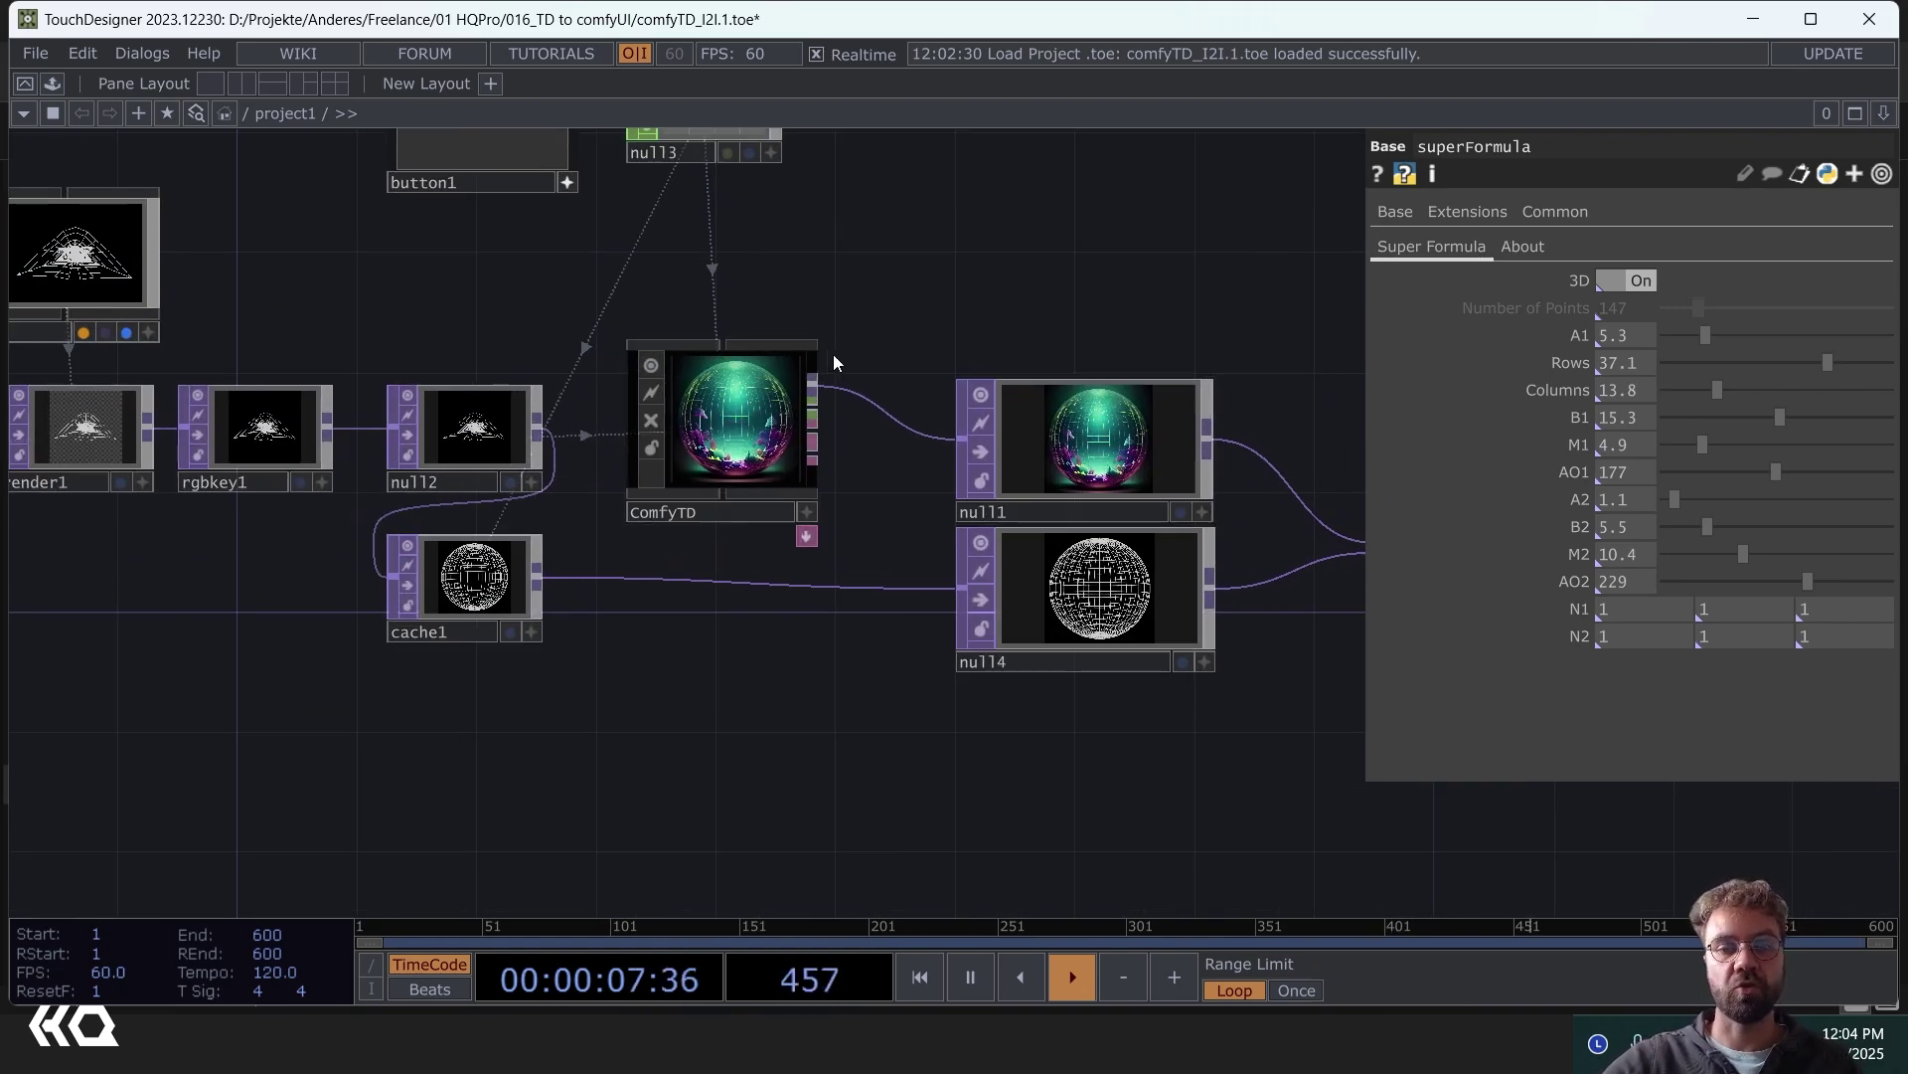
pyautogui.scroll(4, 814, 388)
pyautogui.scroll(-10, 714, 440)
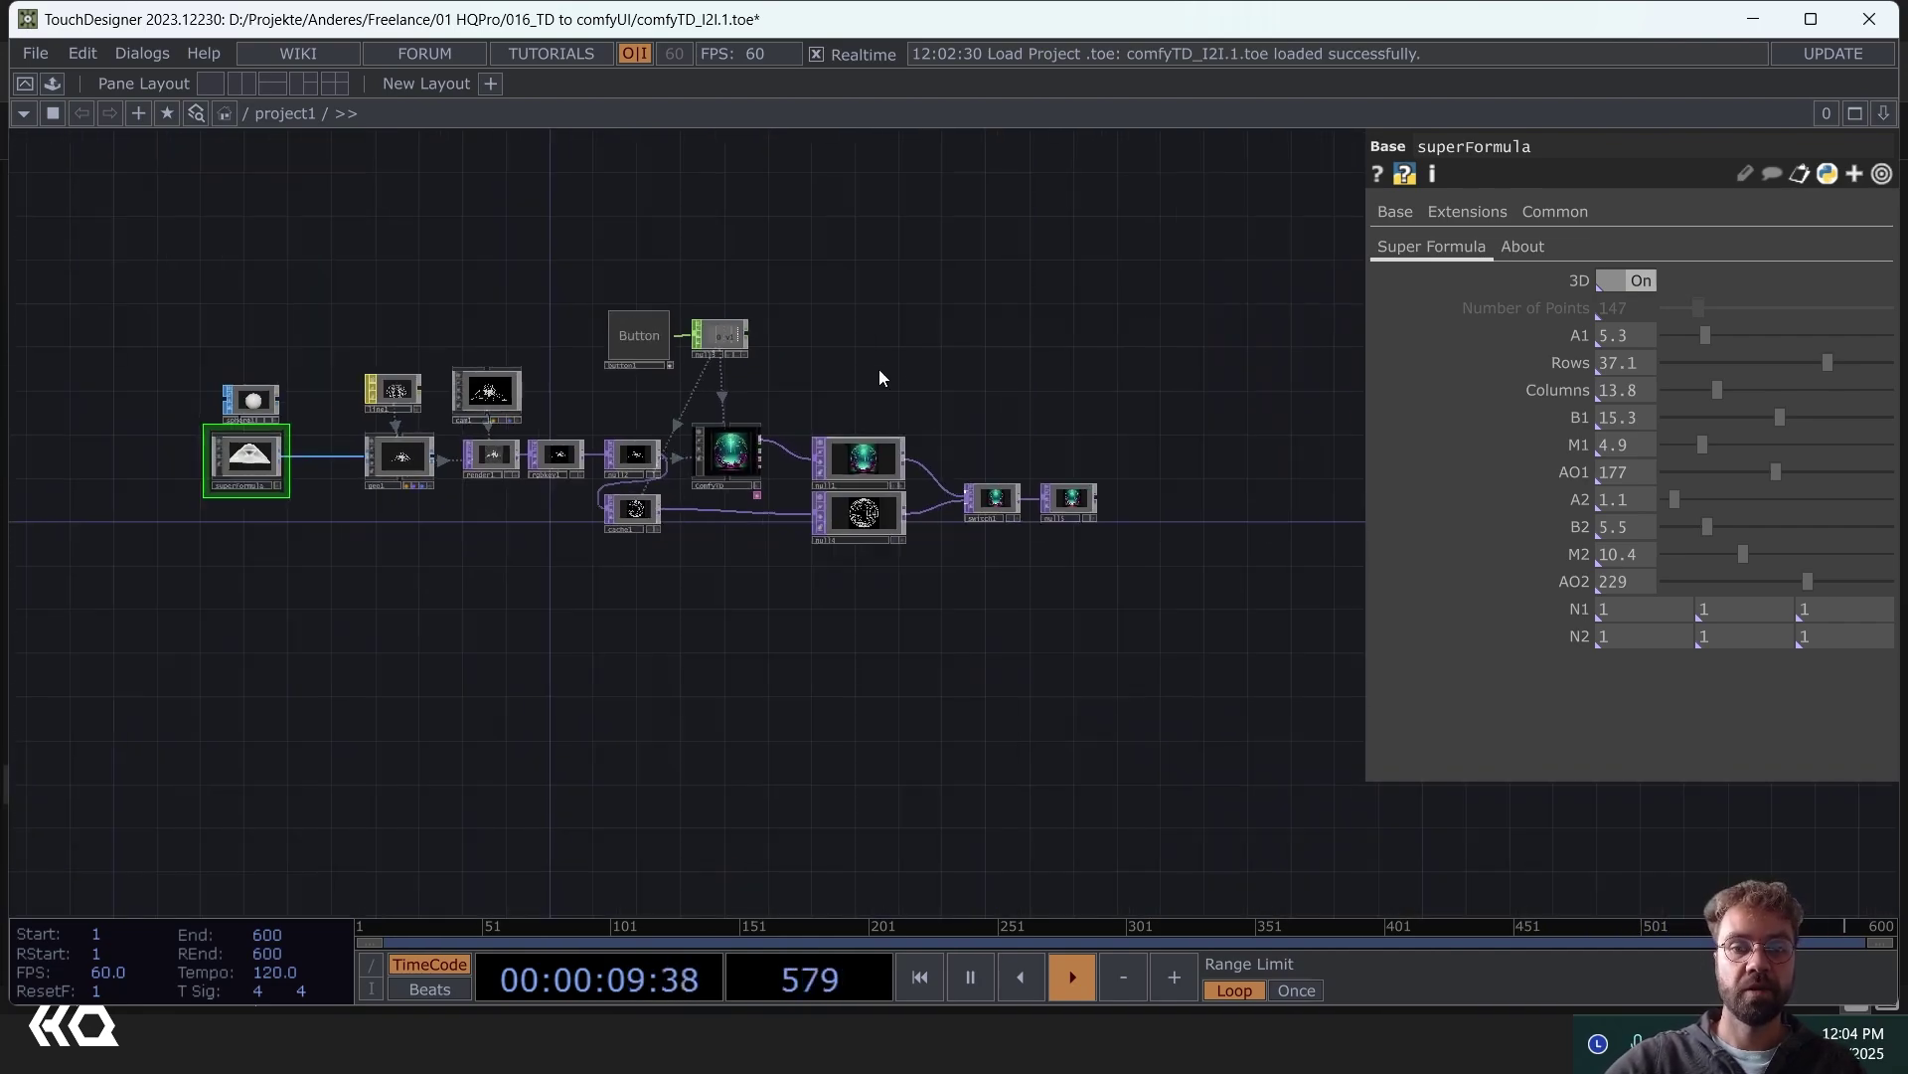
pyautogui.scroll(5, 895, 367)
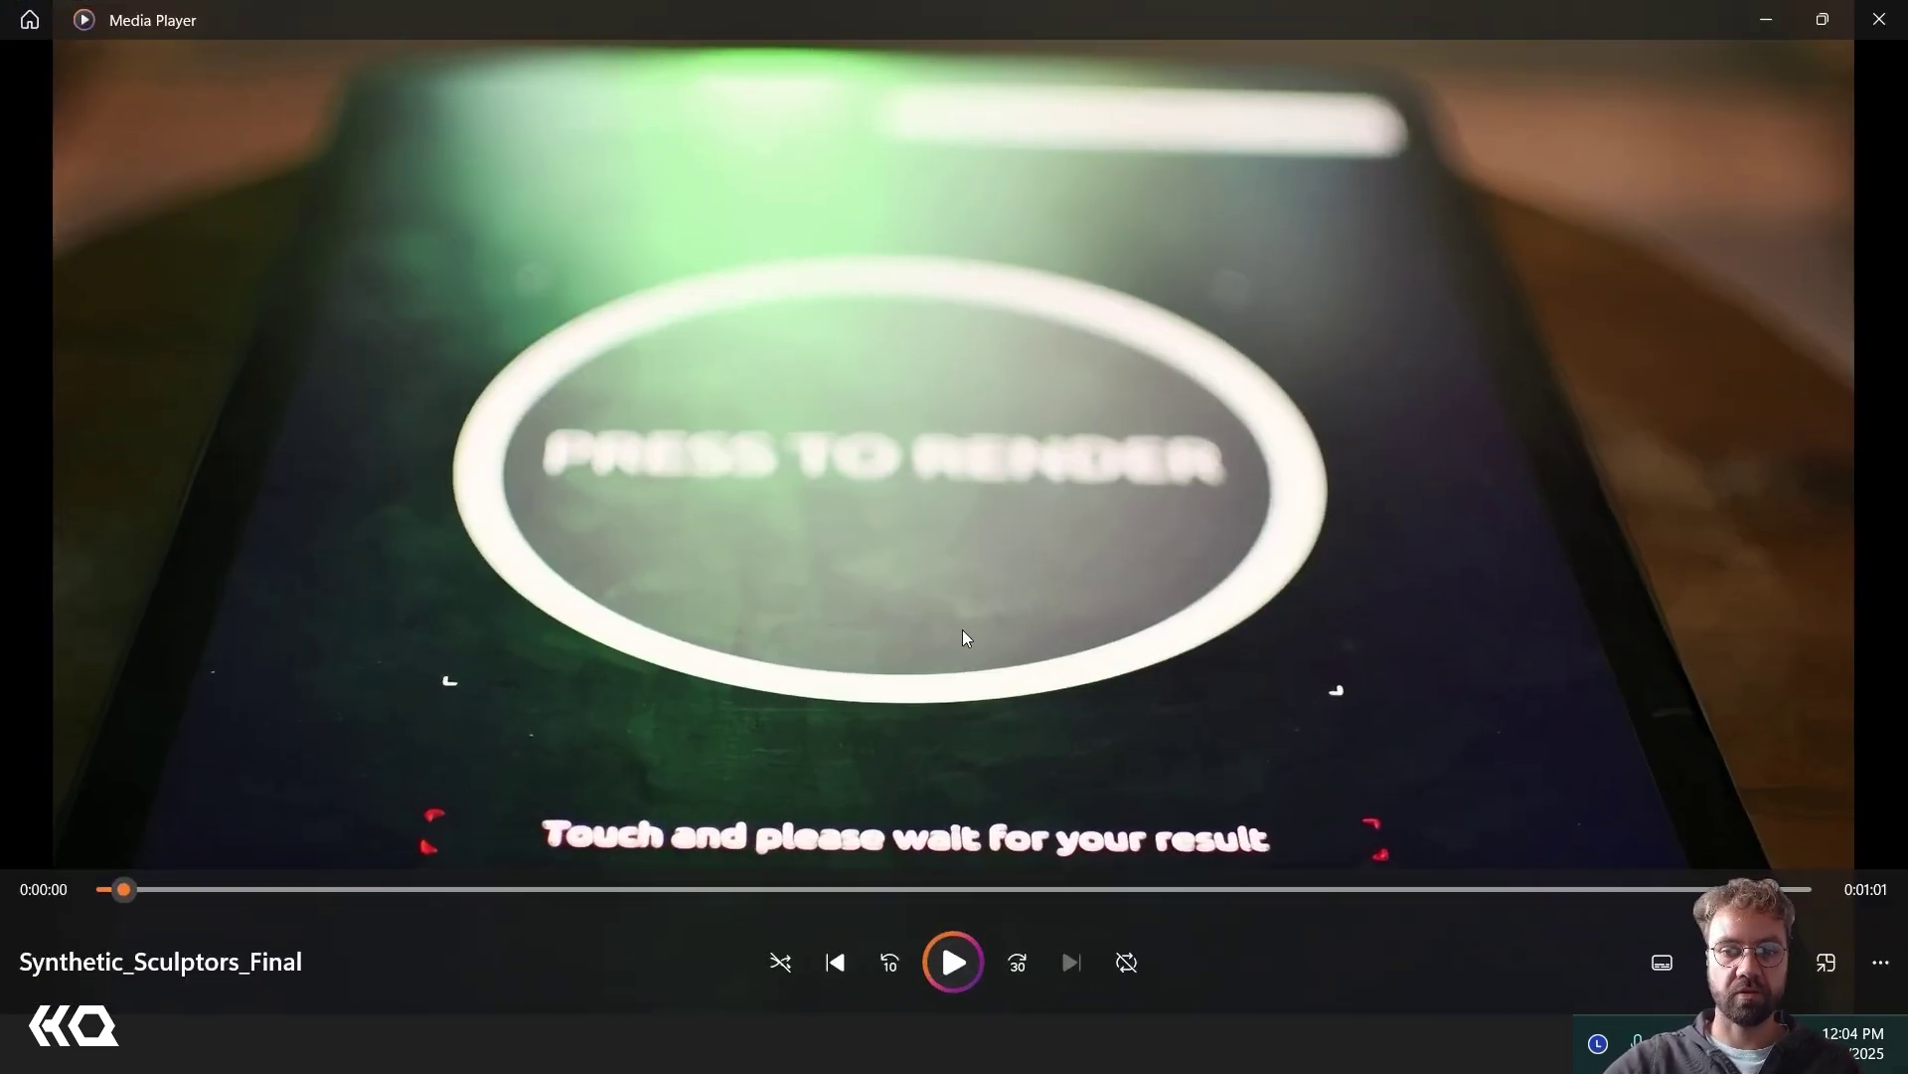
pyautogui.click(956, 960)
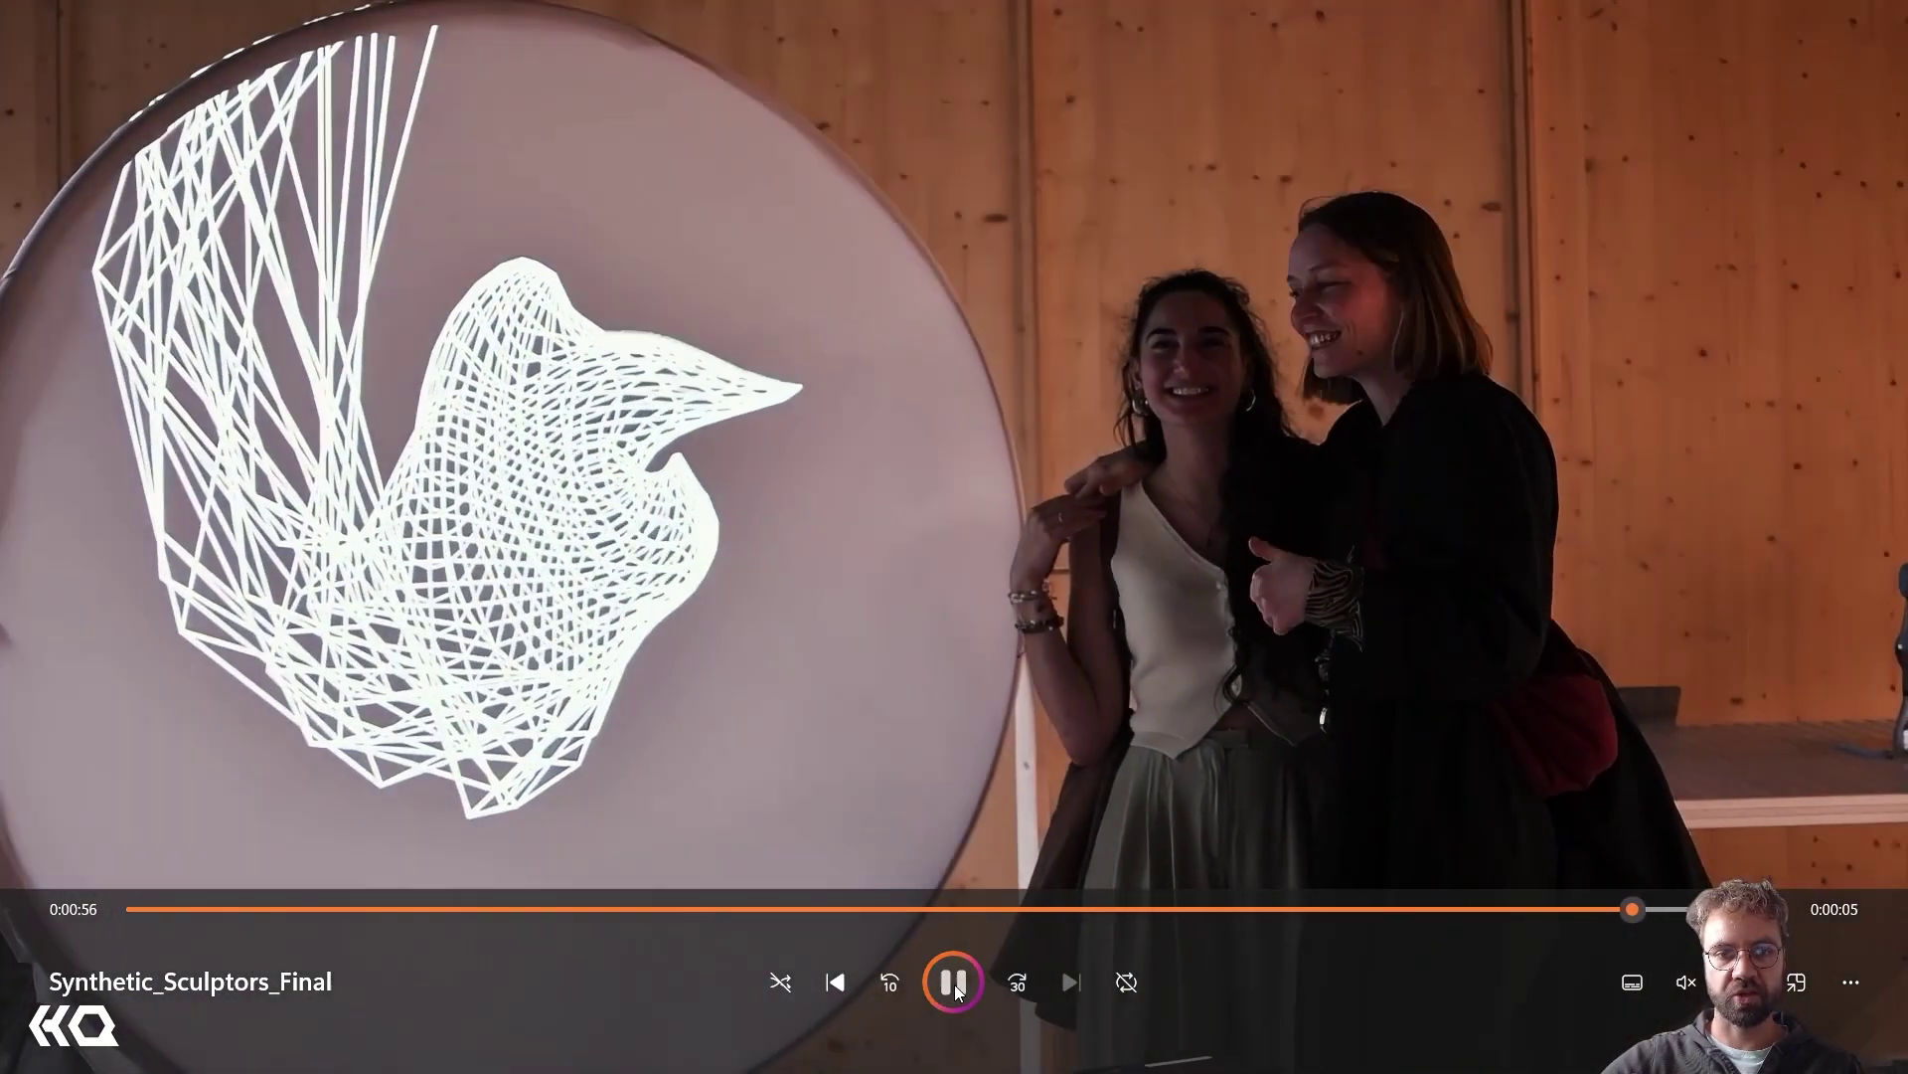
pyautogui.click(955, 982)
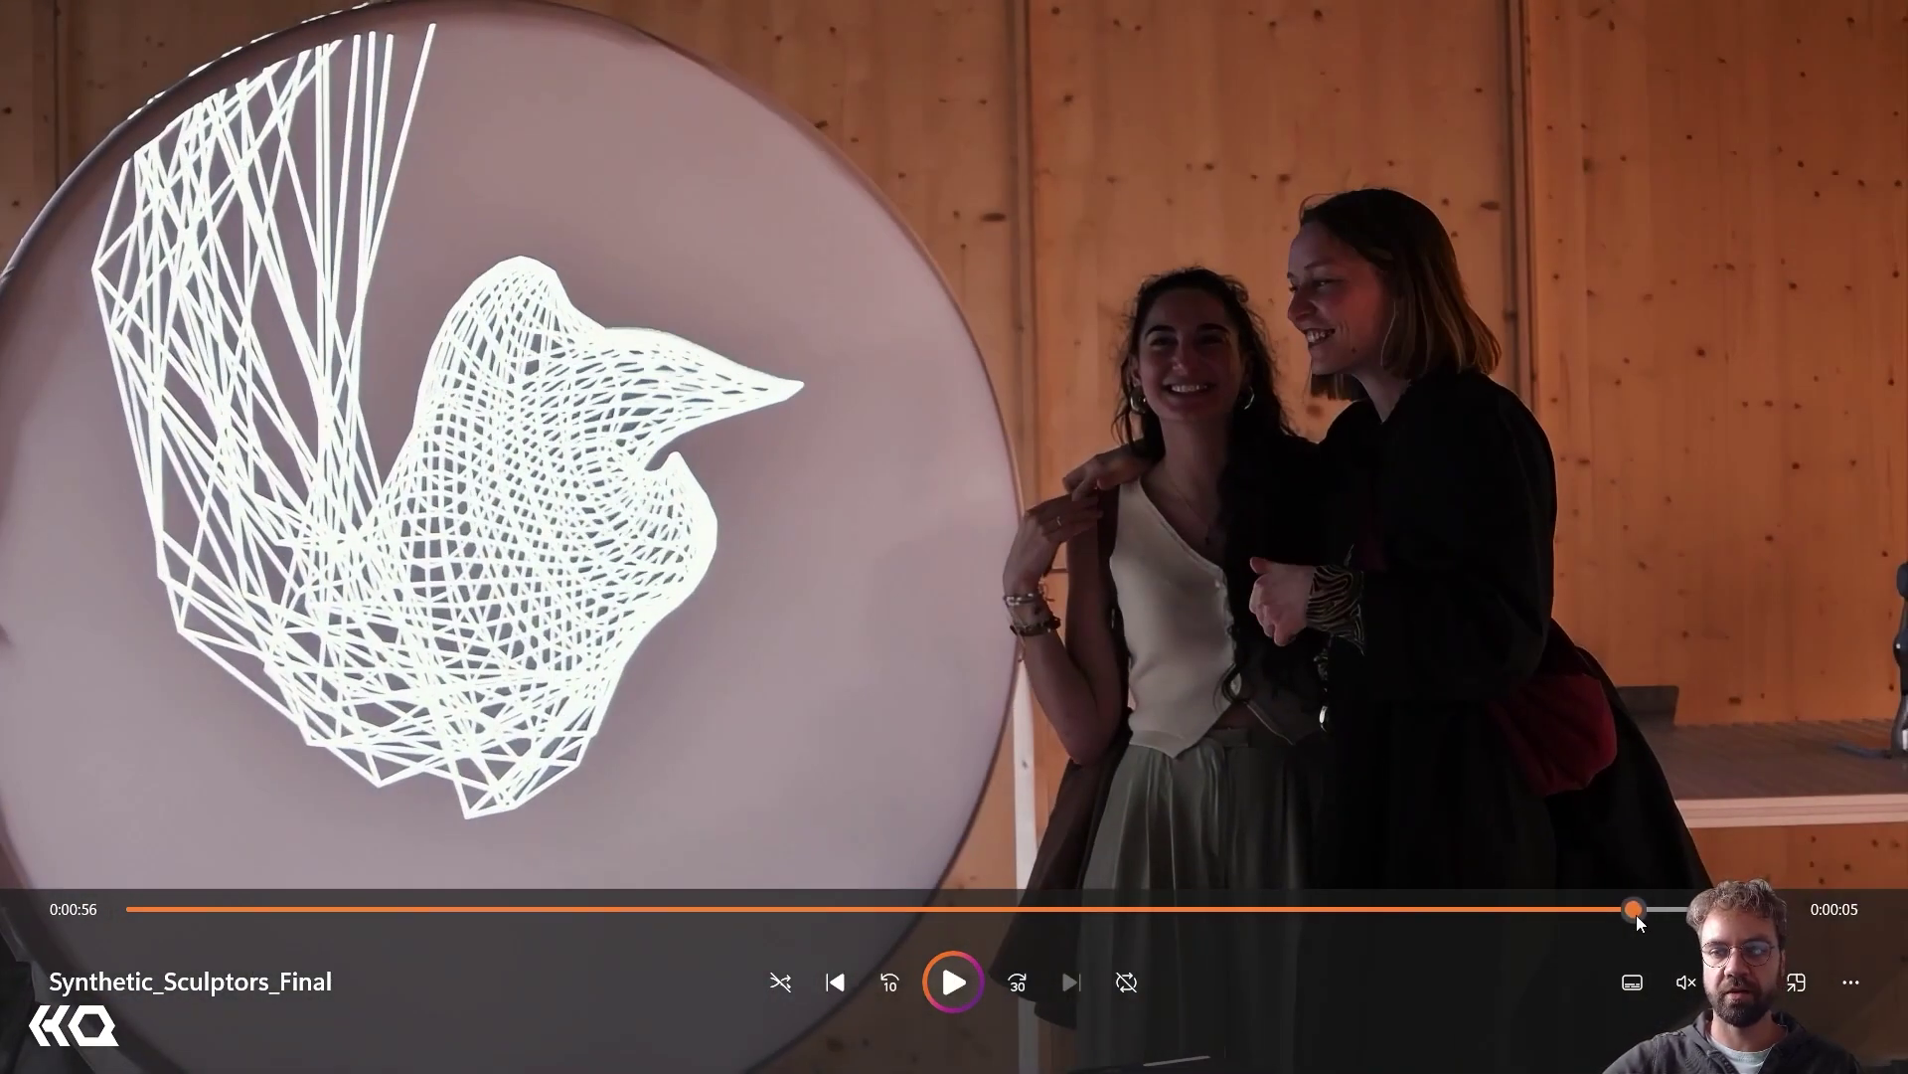
# - Scrub between the golden sculpture and wireframe shots, resume playback, then close Media Player
pyautogui.moveTo(1637, 913); pyautogui.dragTo(1608, 910)
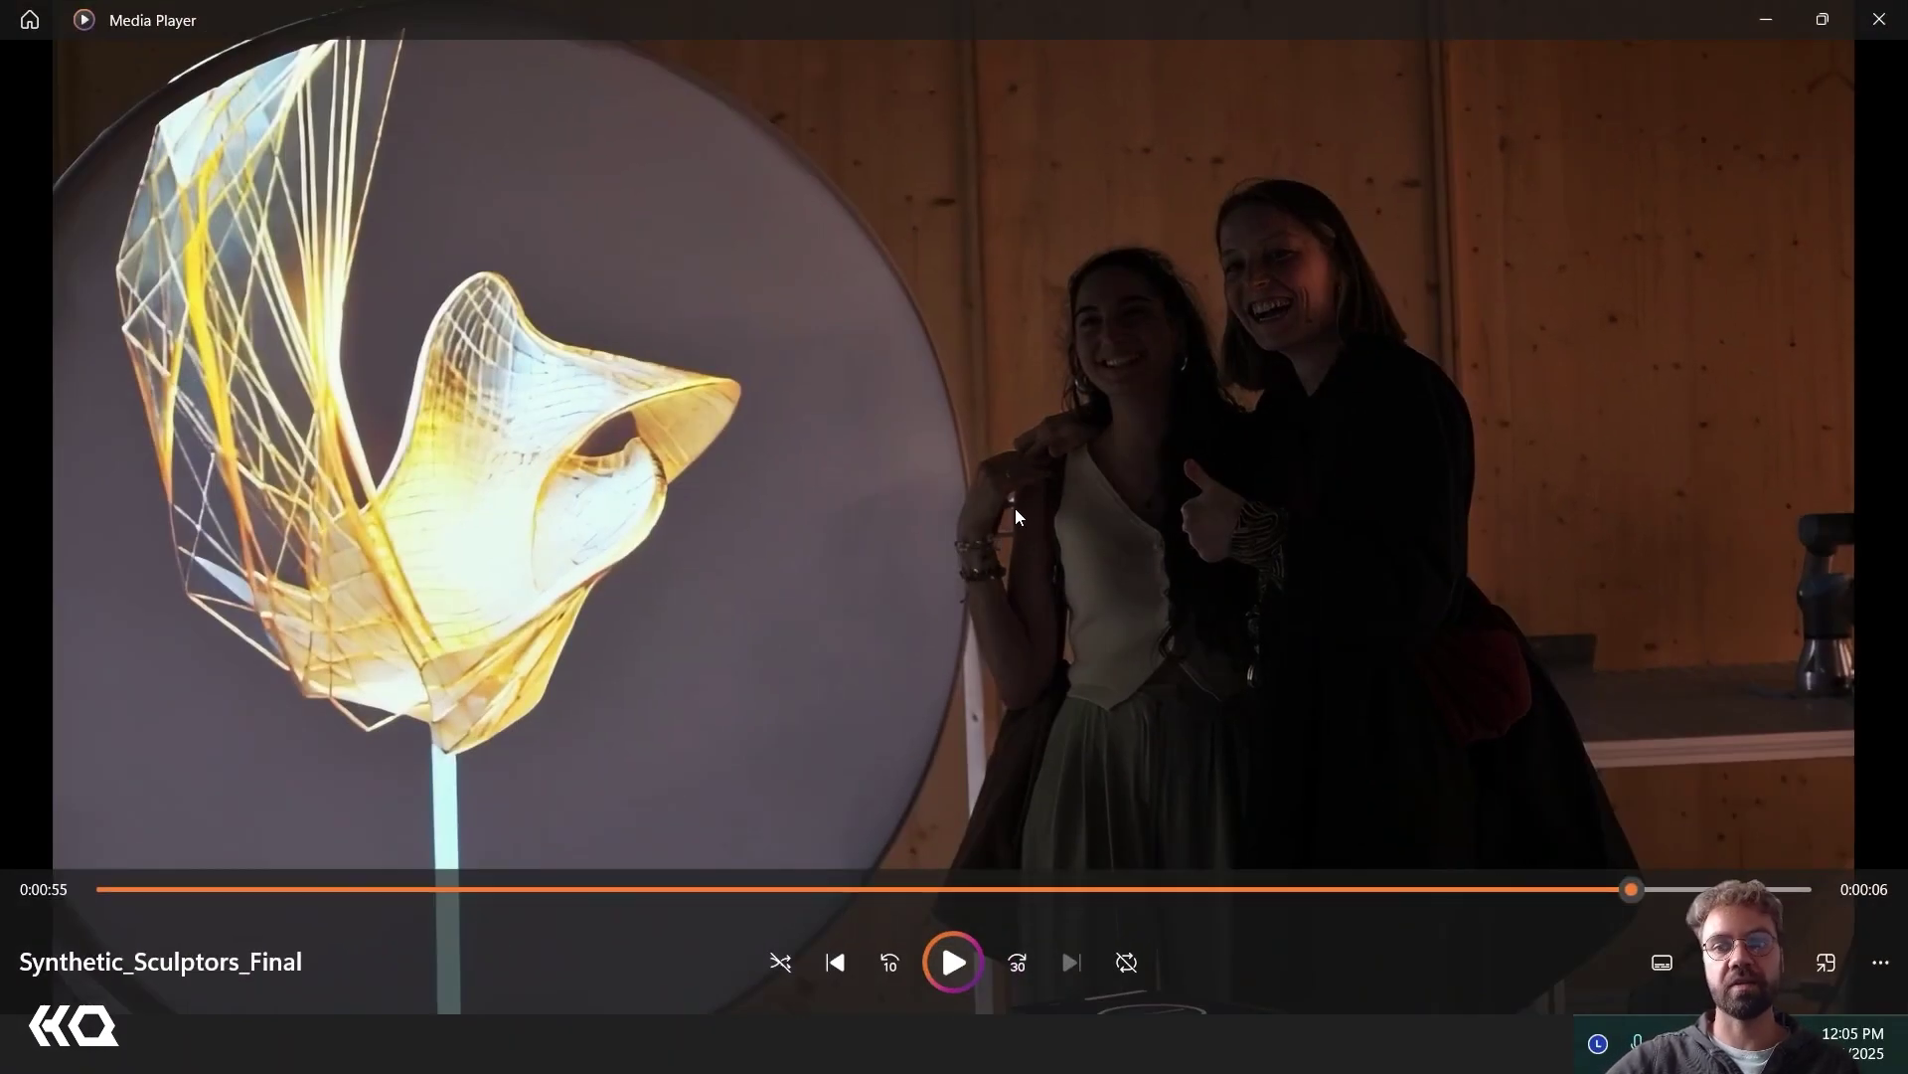
pyautogui.moveTo(1630, 890); pyautogui.dragTo(1637, 890)
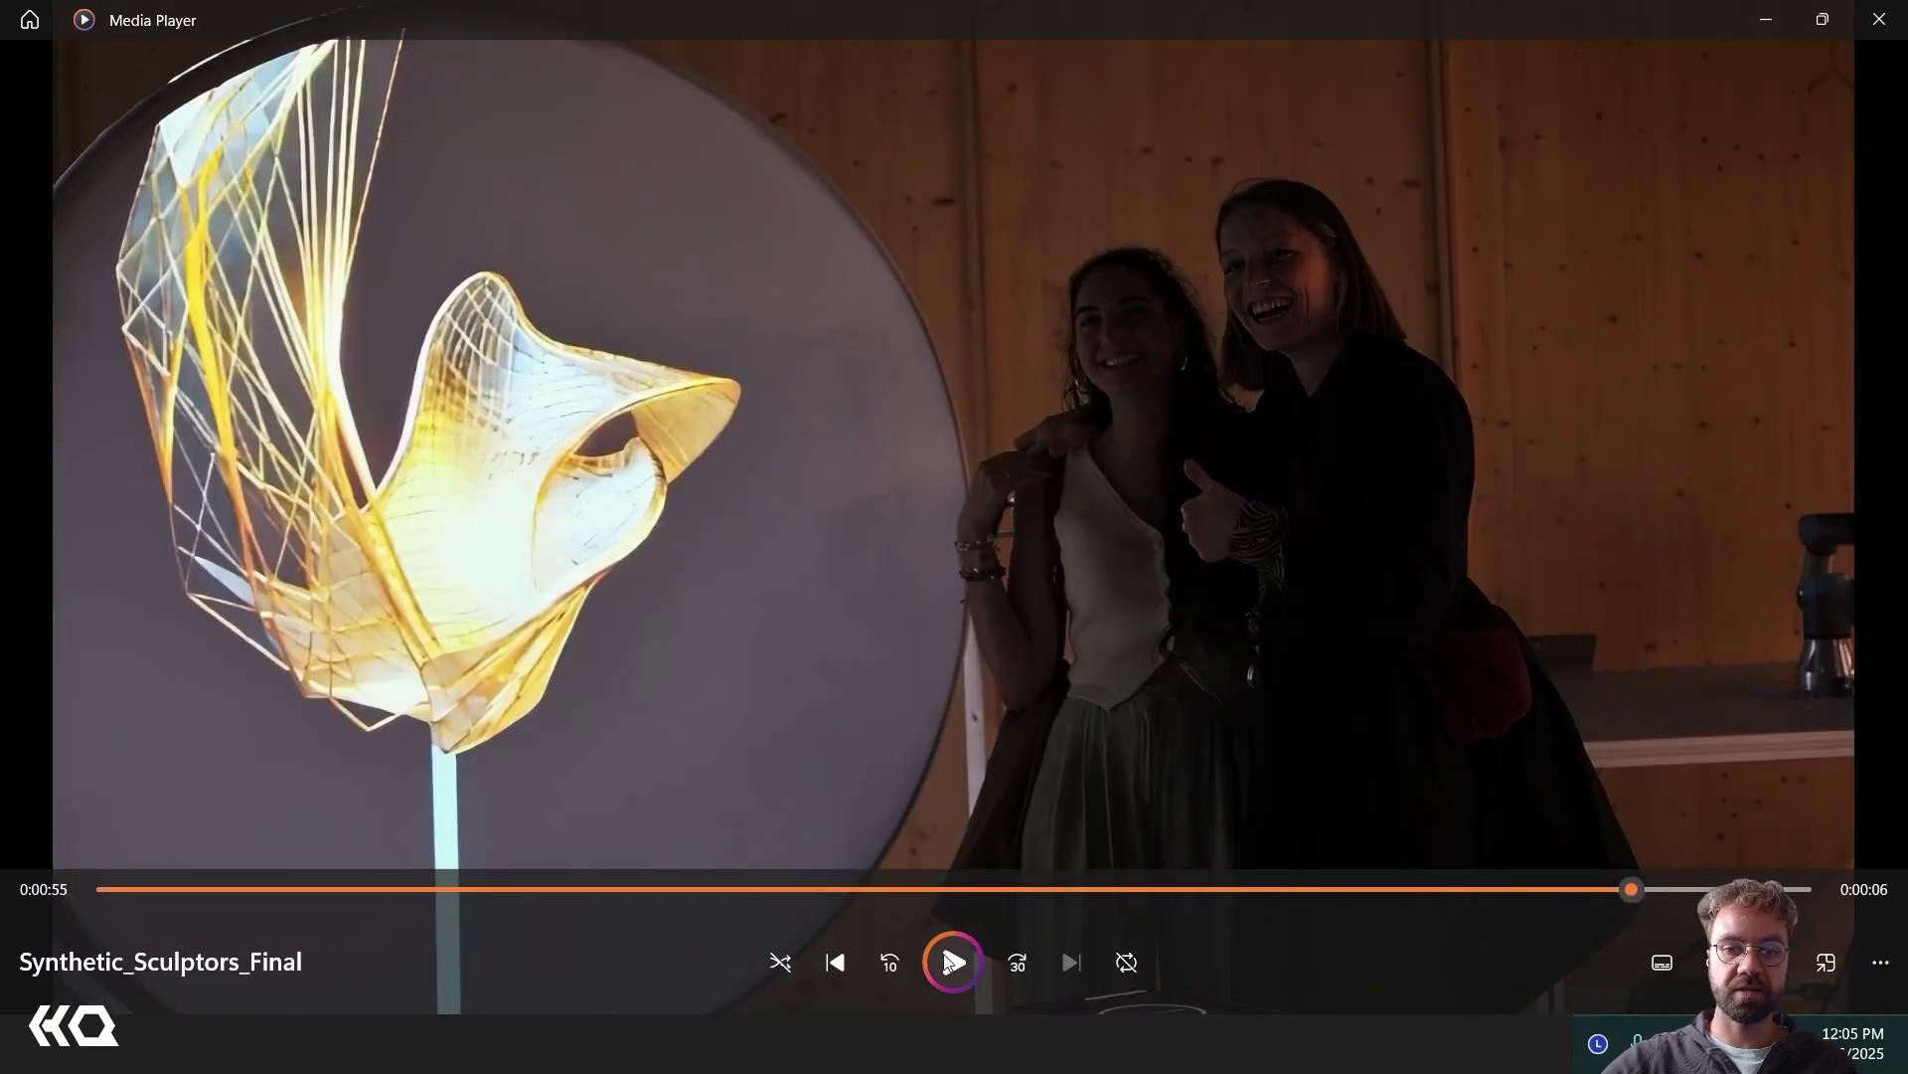
pyautogui.press('space')
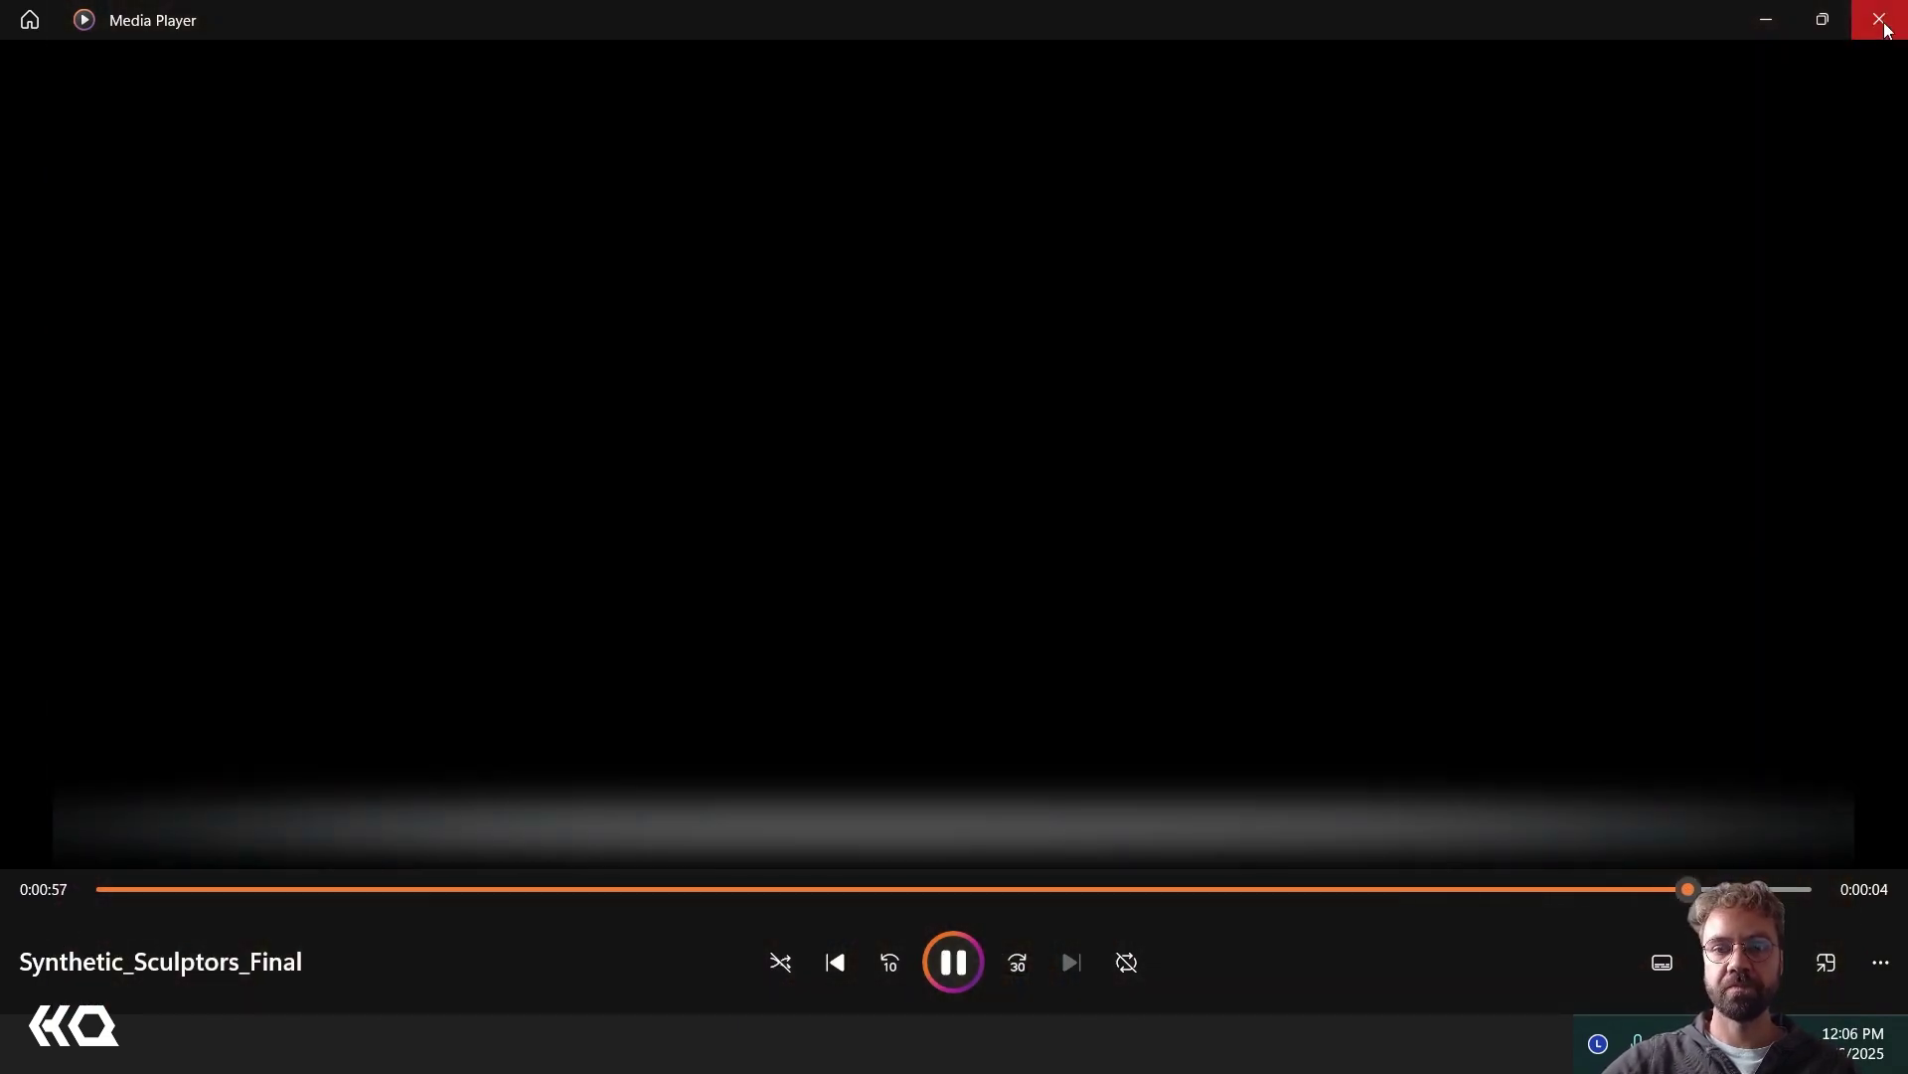
pyautogui.click(1878, 20)
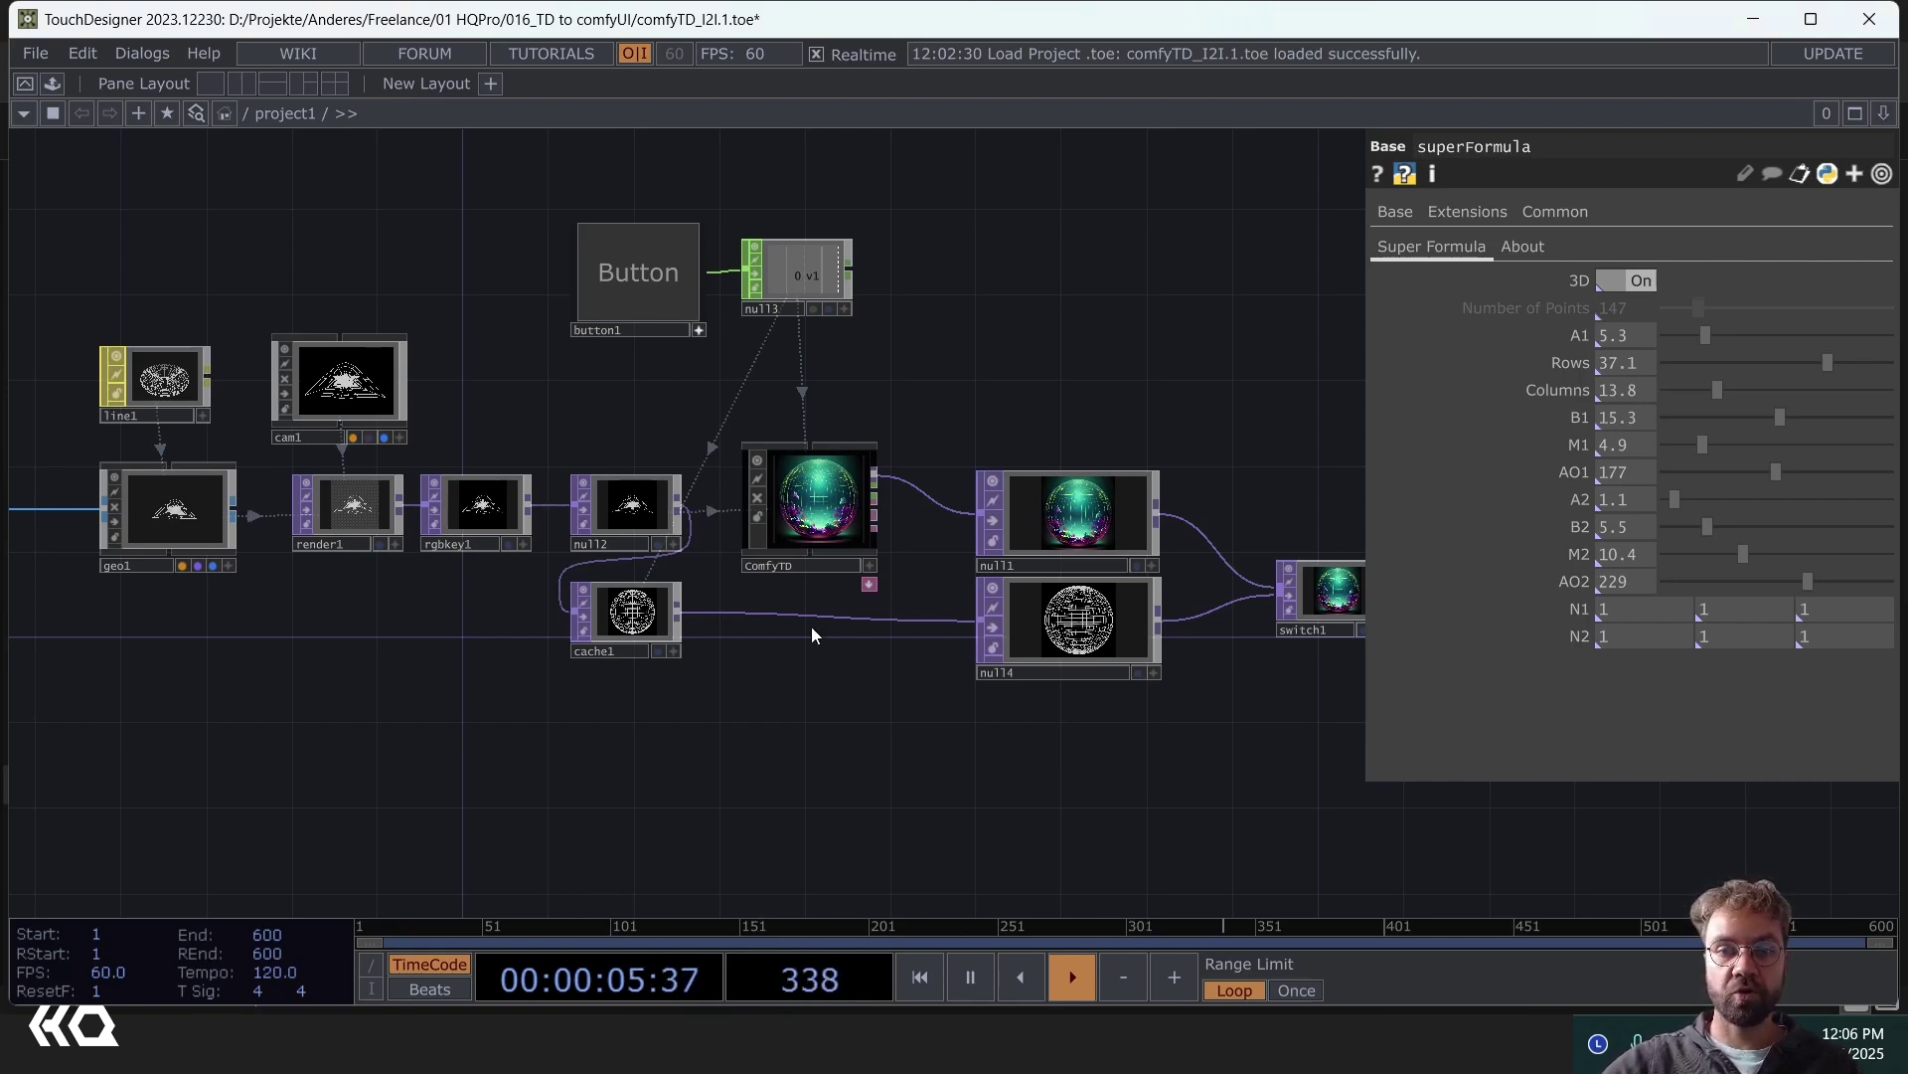
pyautogui.click(810, 502)
pyautogui.scroll(5, 816, 512)
pyautogui.moveTo(1103, 369); pyautogui.dragTo(1044, 328)
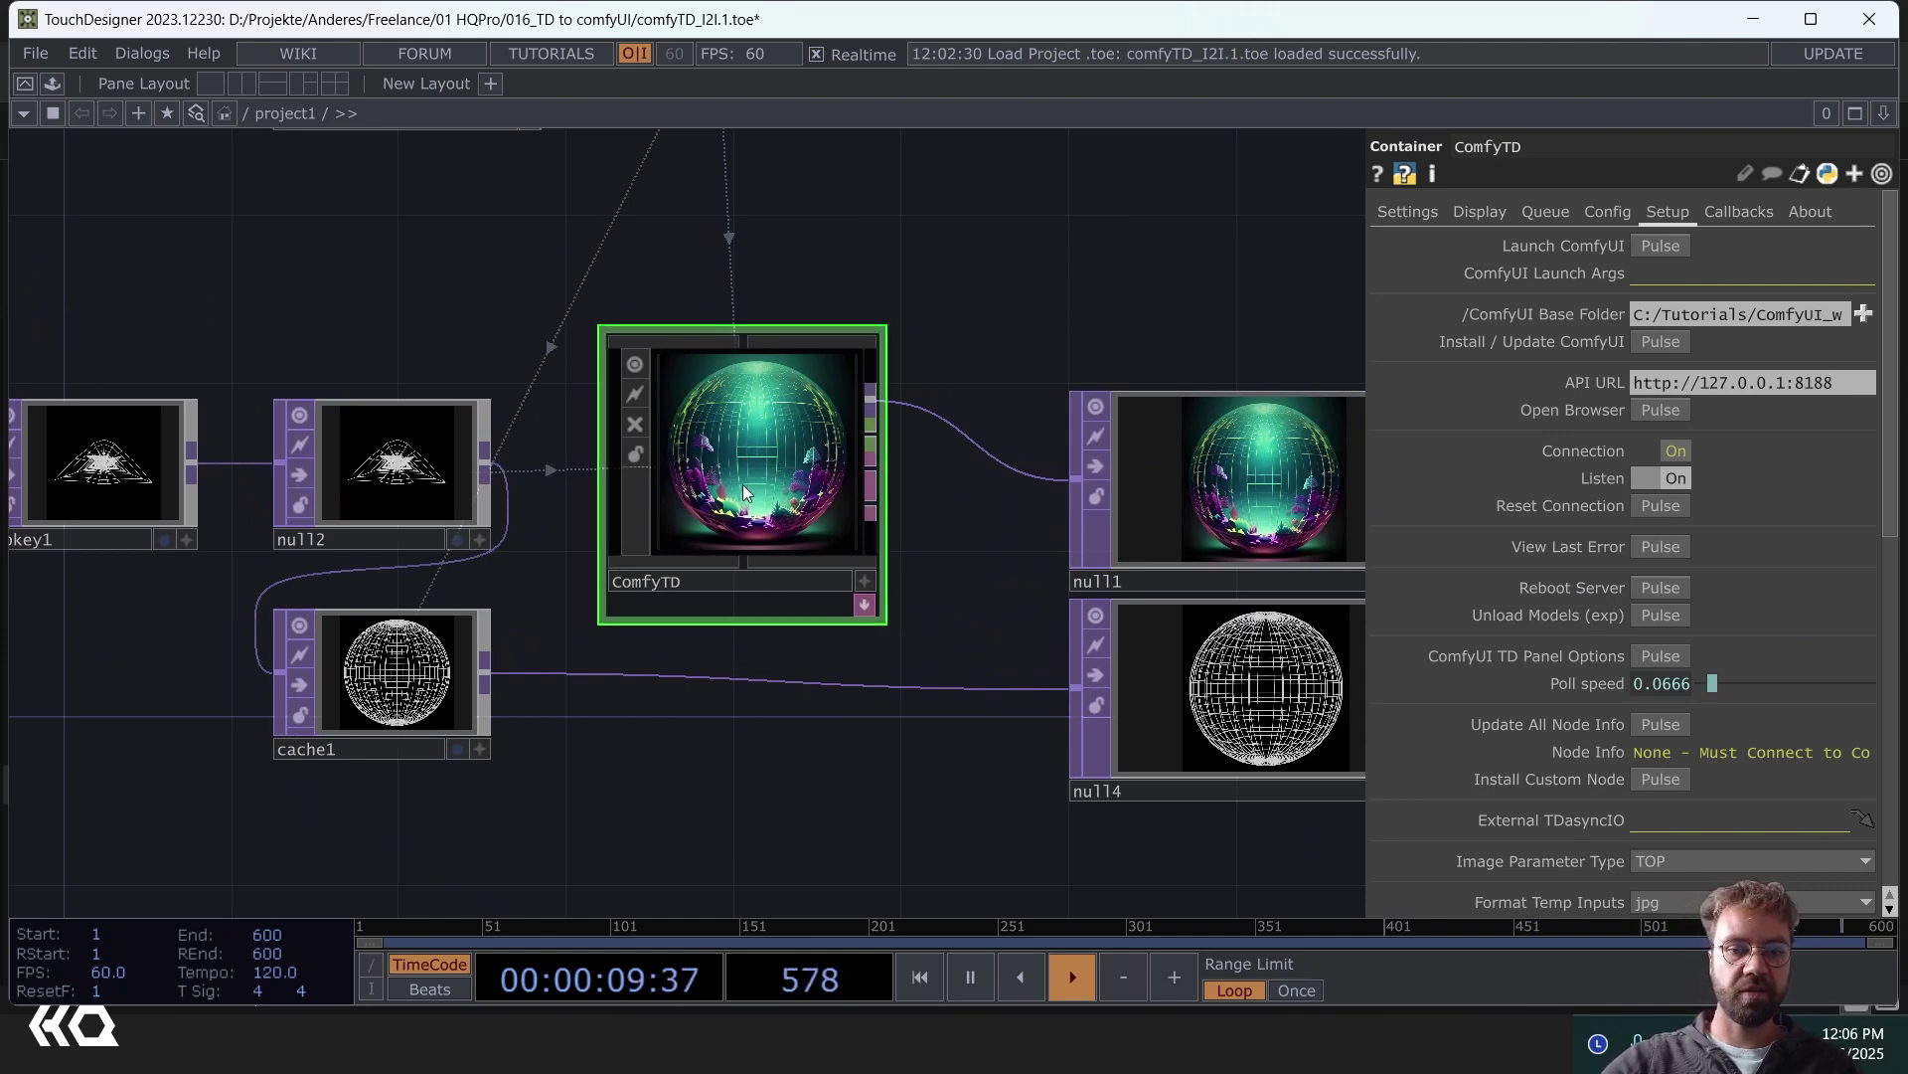
pyautogui.scroll(3, 743, 488)
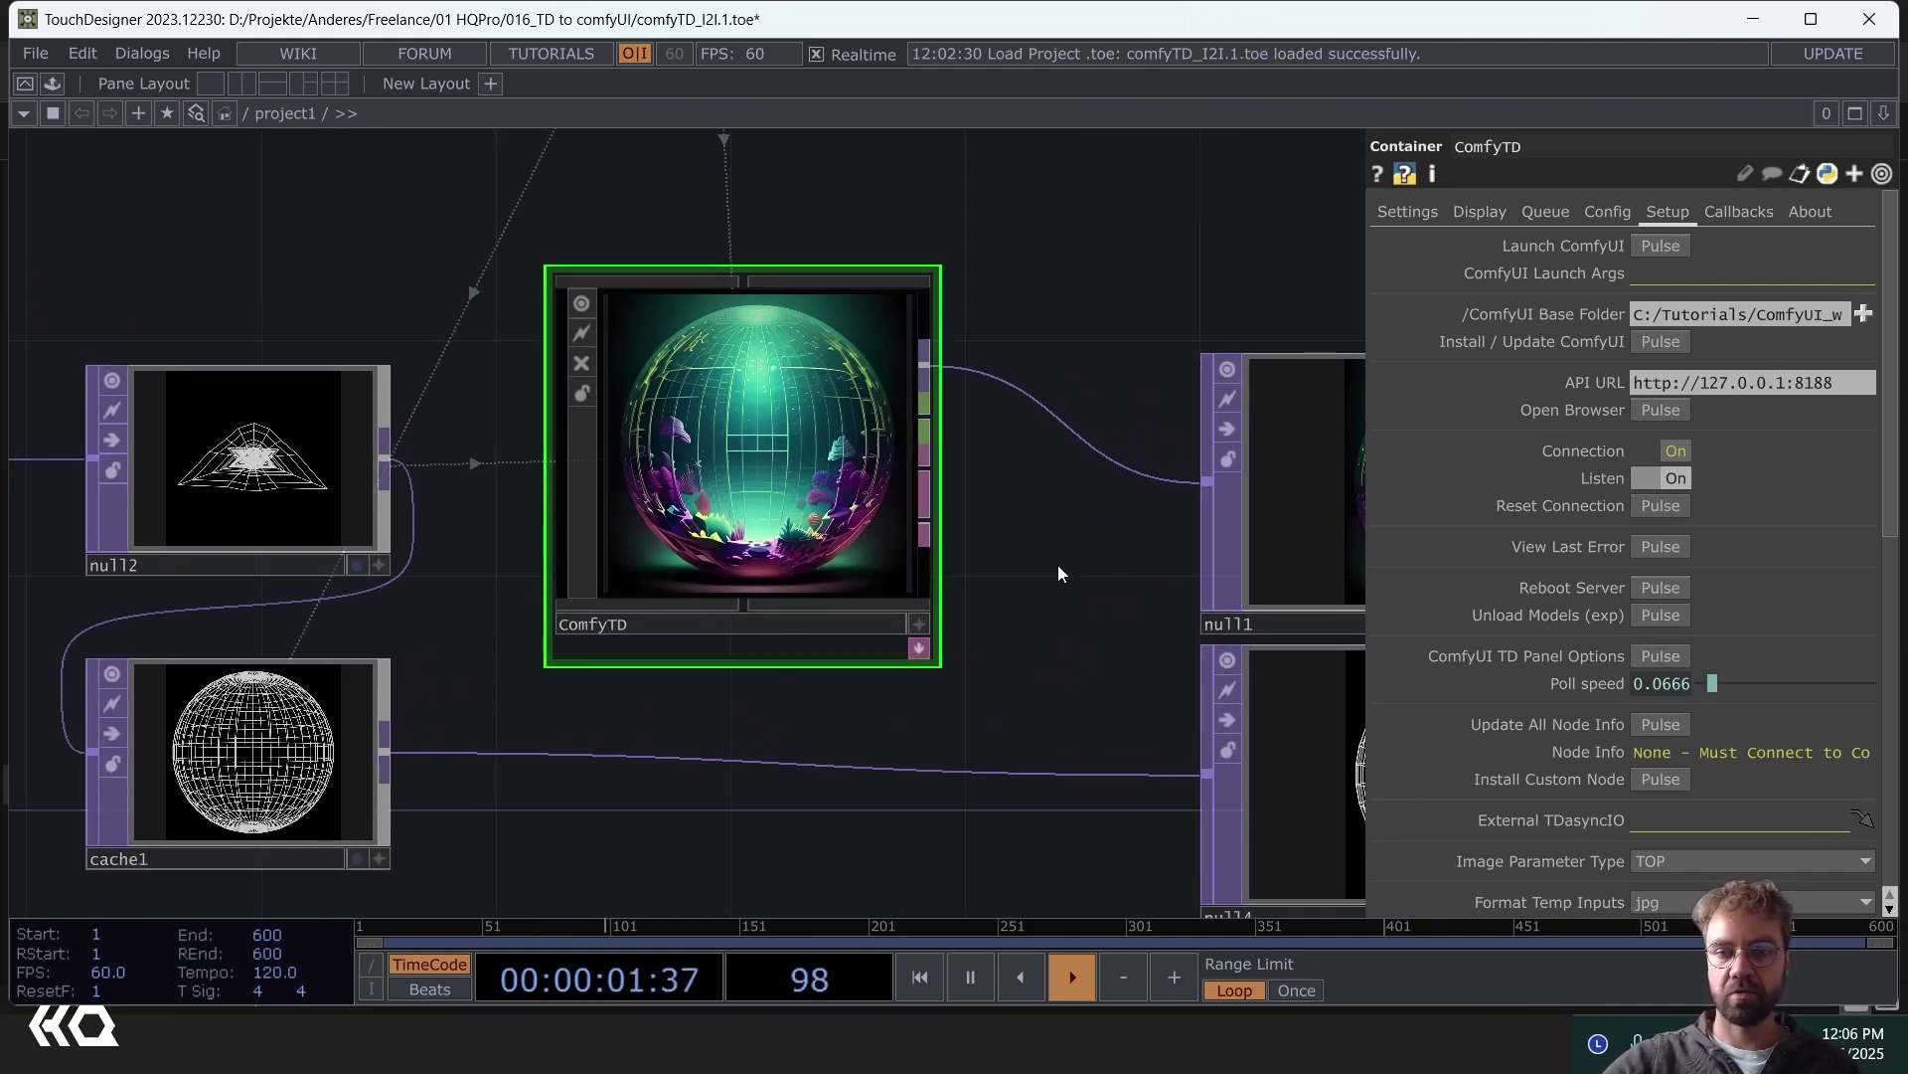
# - Switch Chrome to the Patreon ComfyTD v0.2.5 post with its ComfyTD-0.2.5.tox attachment
pyautogui.click(978, 1042)
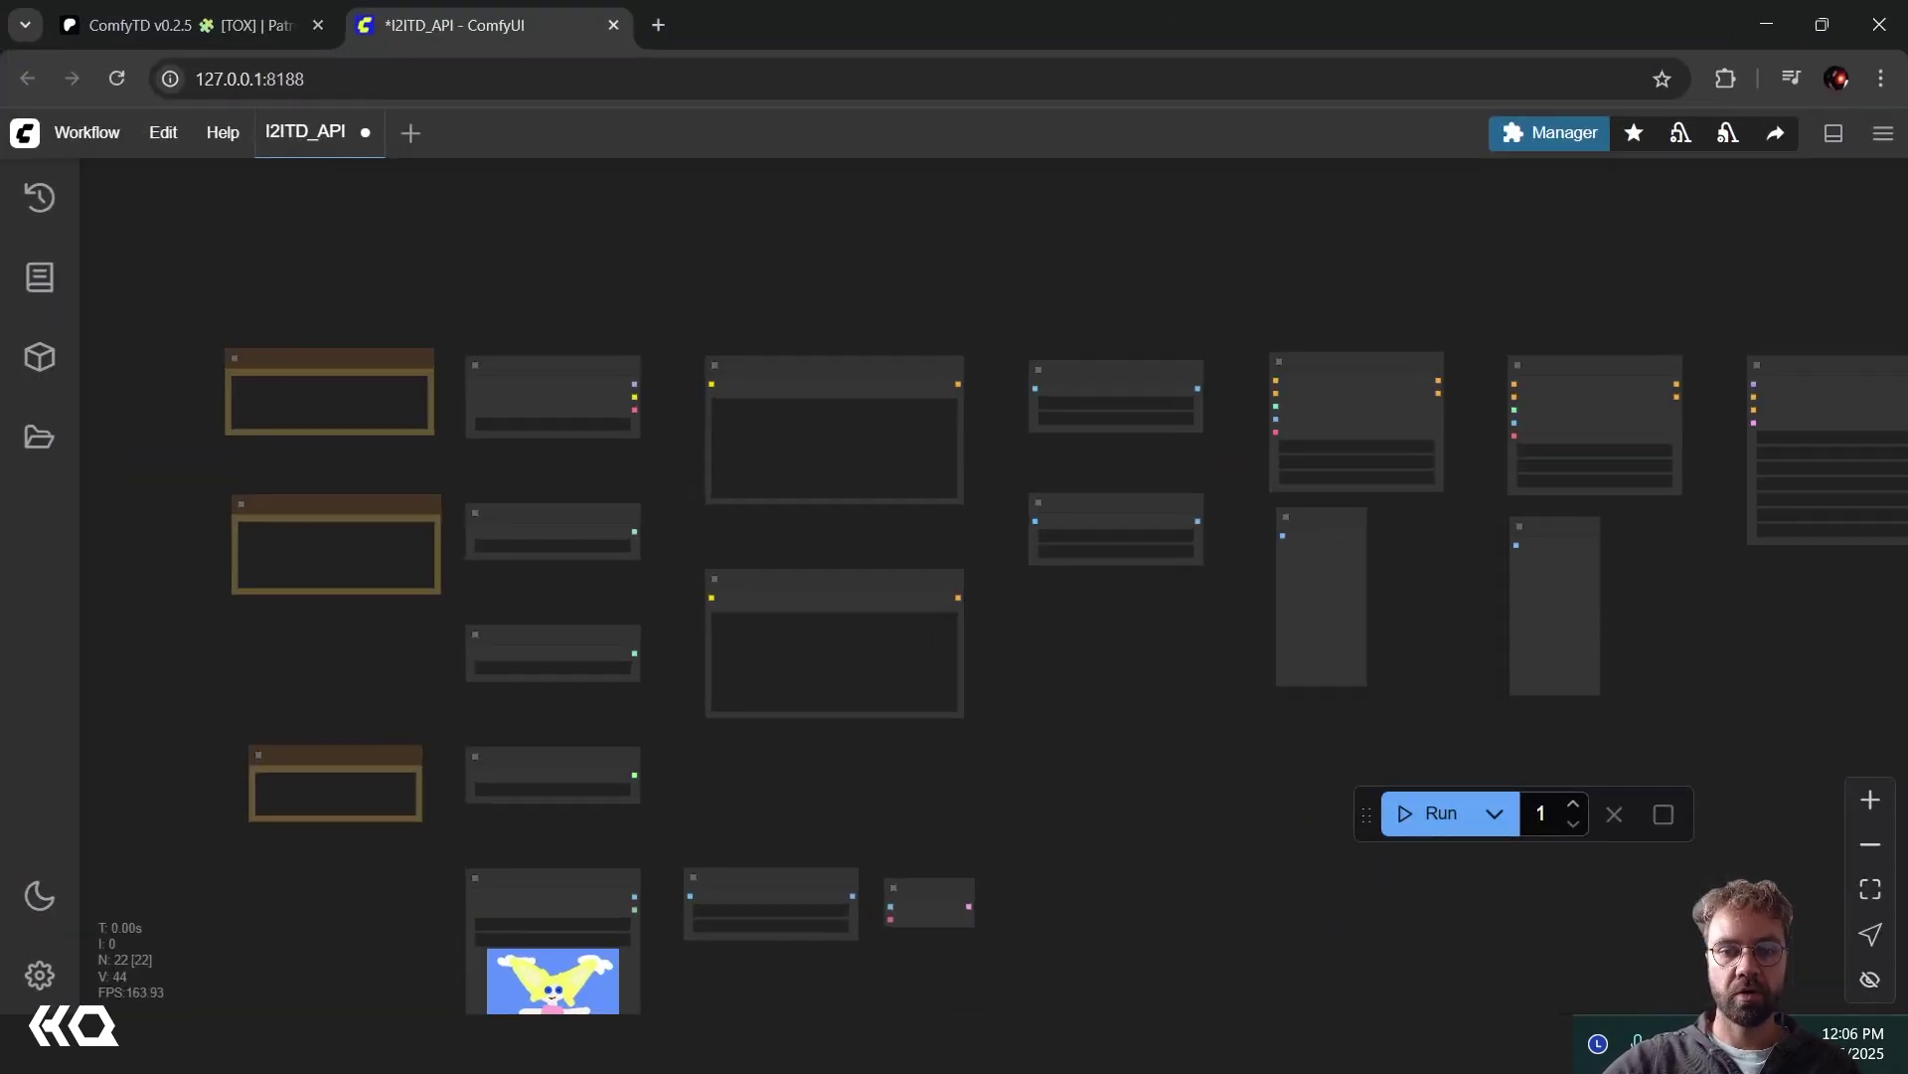
pyautogui.click(190, 26)
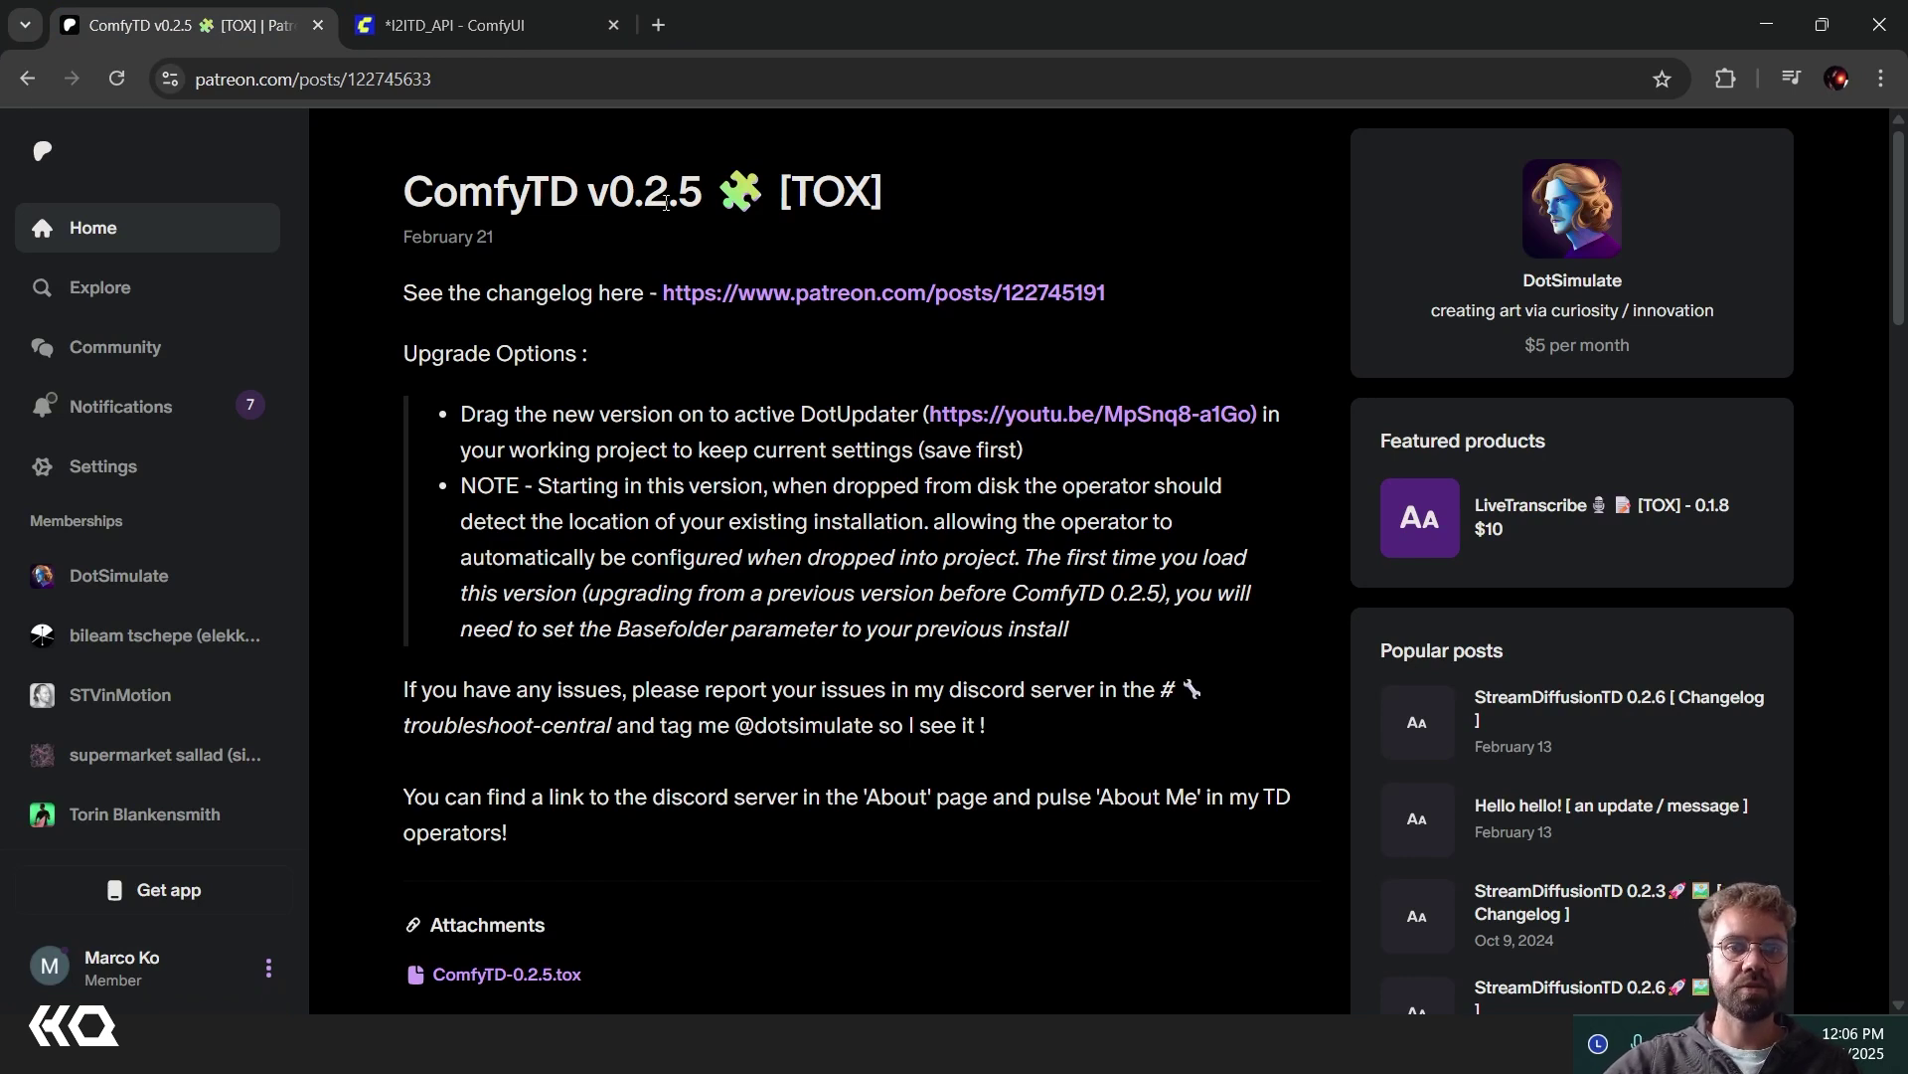
# - Minimize the browser and maximize the TouchDesigner window
pyautogui.click(1766, 25)
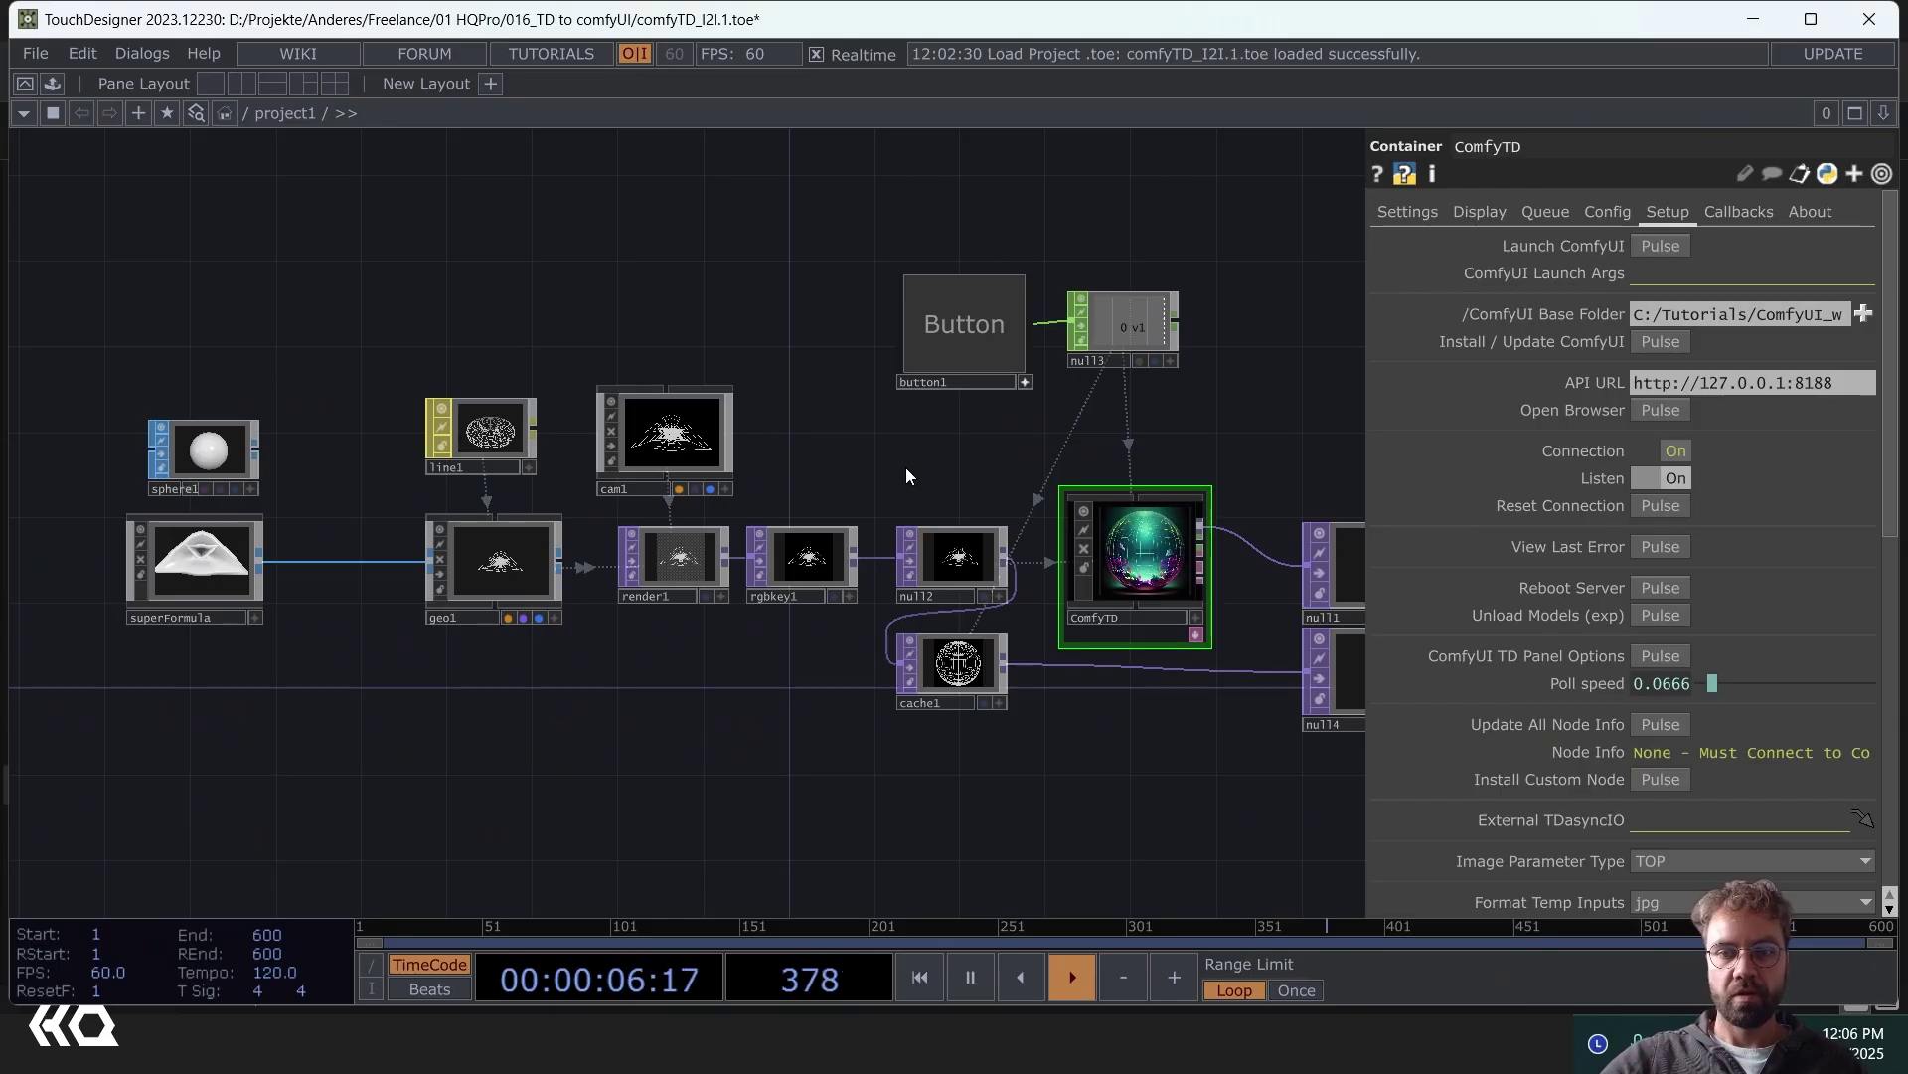
pyautogui.scroll(-3, 831, 467)
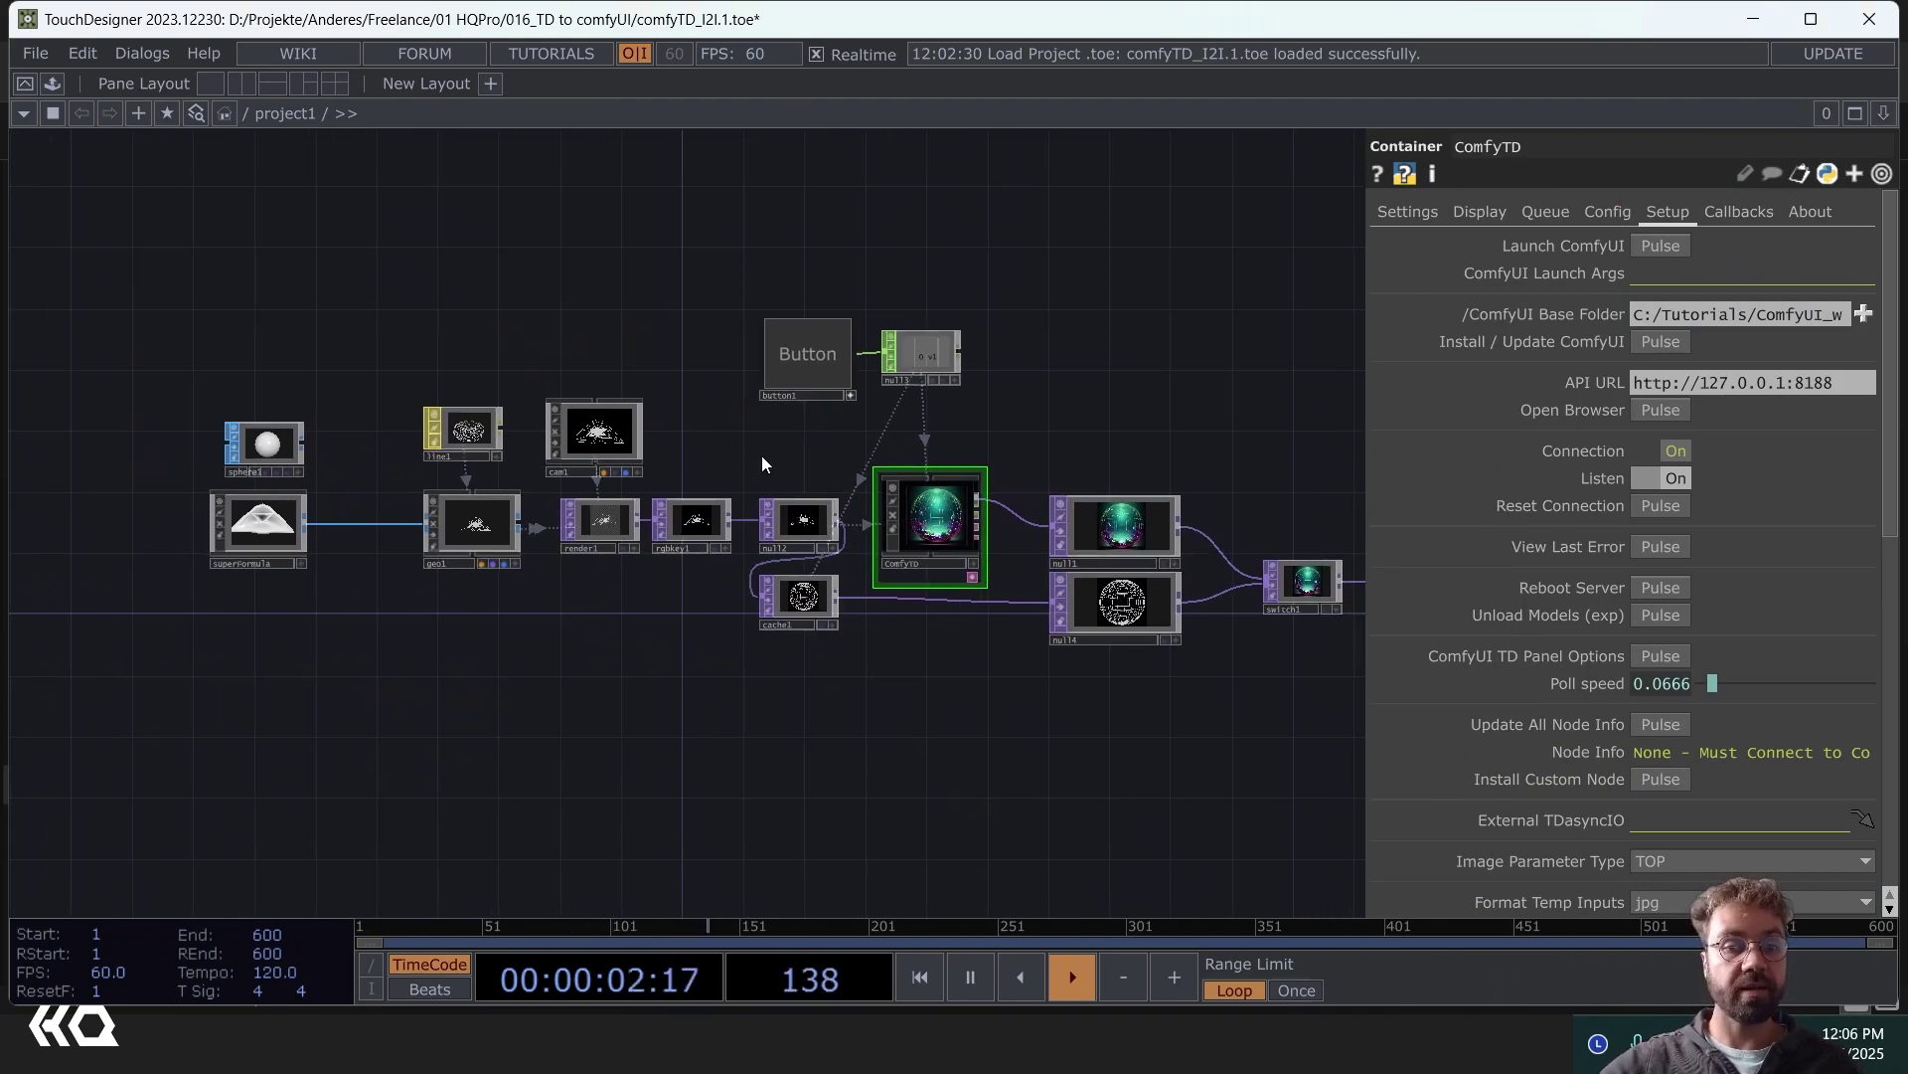
pyautogui.scroll(2, 748, 462)
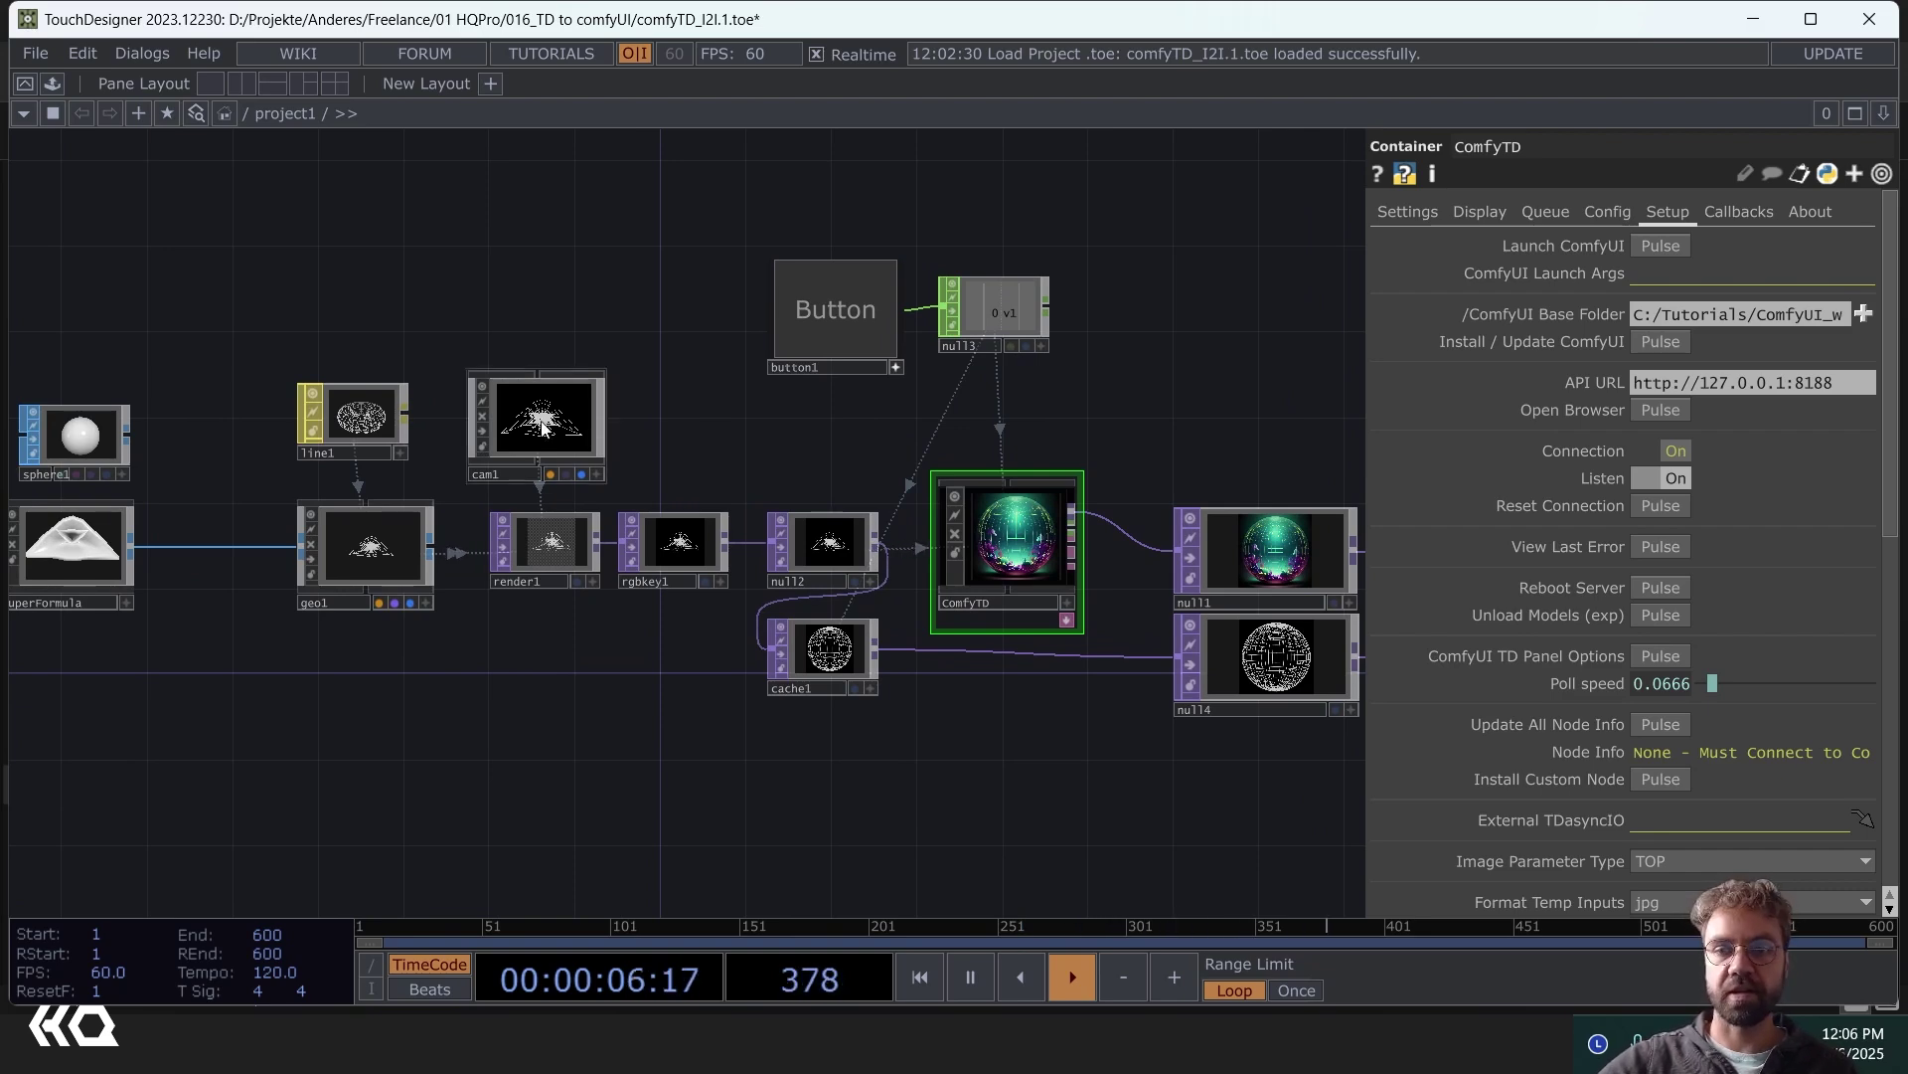
pyautogui.click(1812, 19)
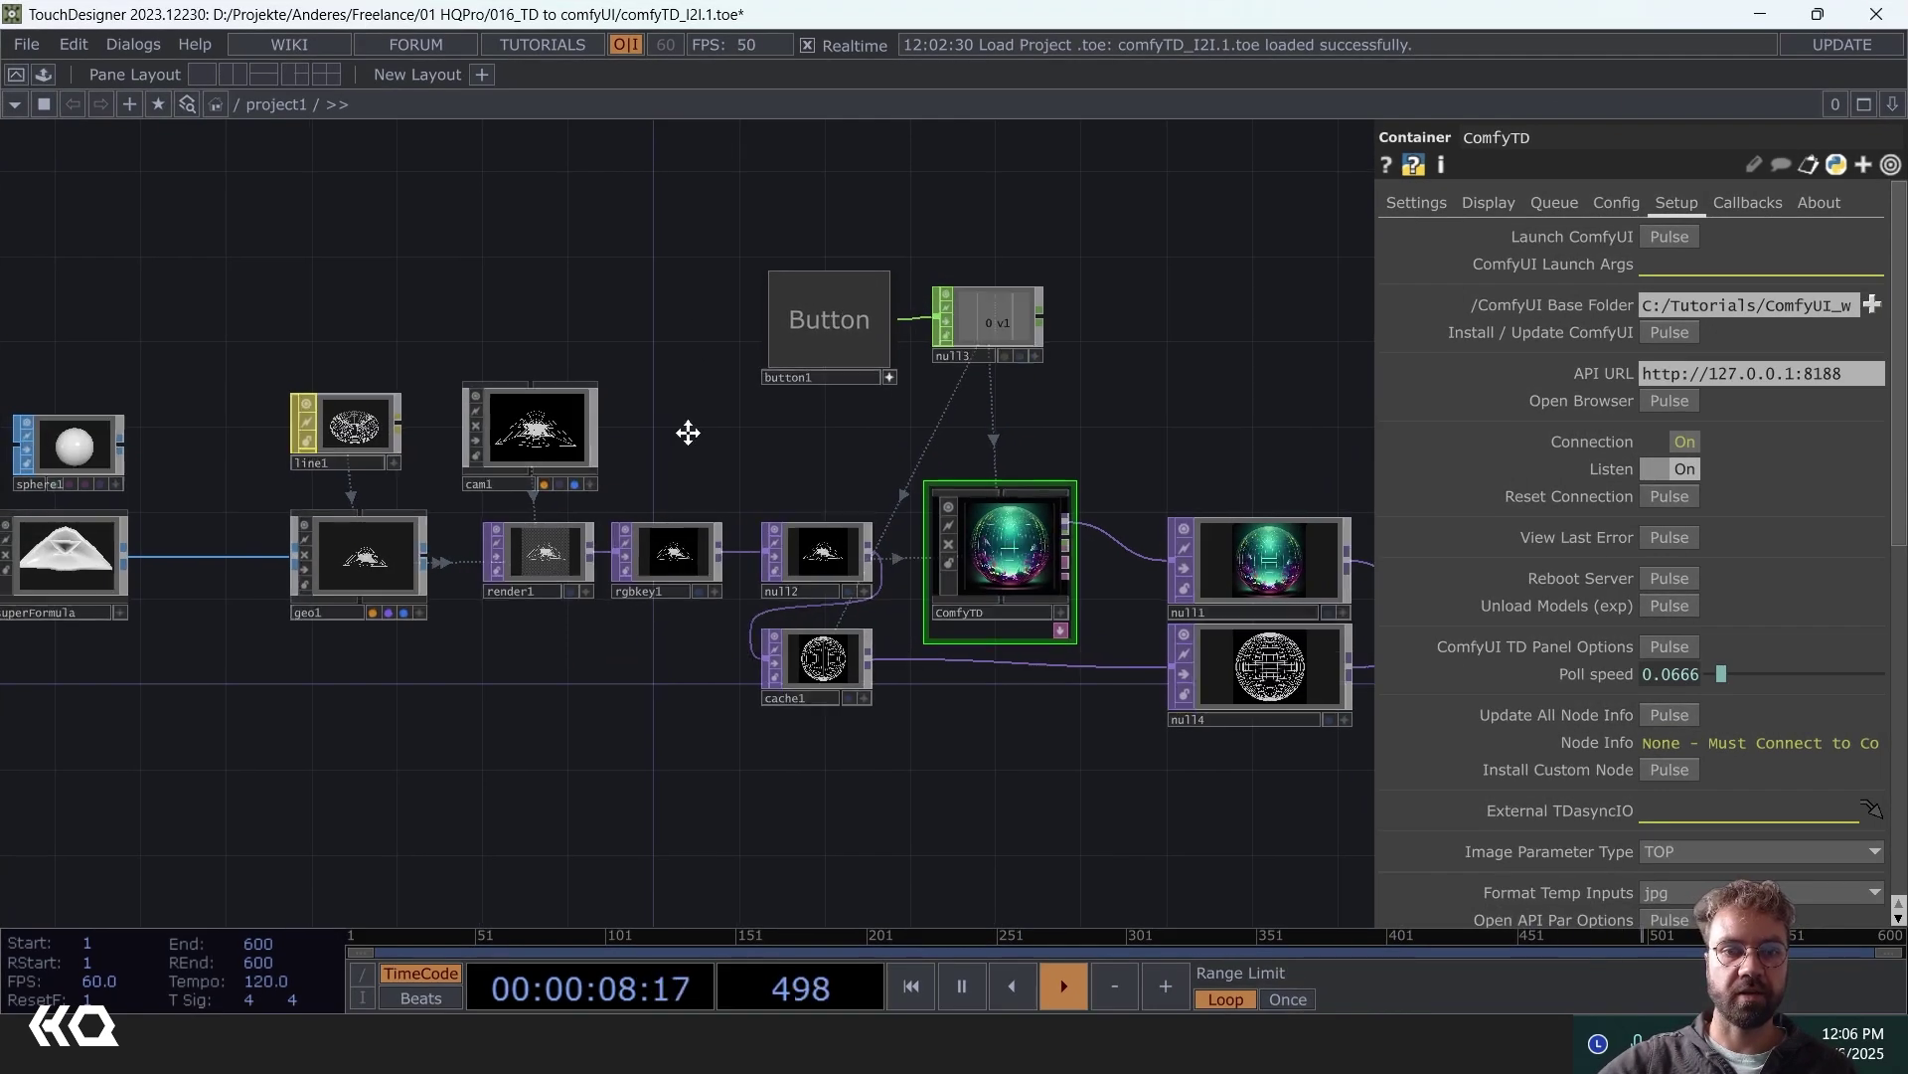
# - Set superFormula's A1 parameter to 16.4 to reshape the geometry
pyautogui.scroll(3, 467, 445)
pyautogui.scroll(3, 407, 443)
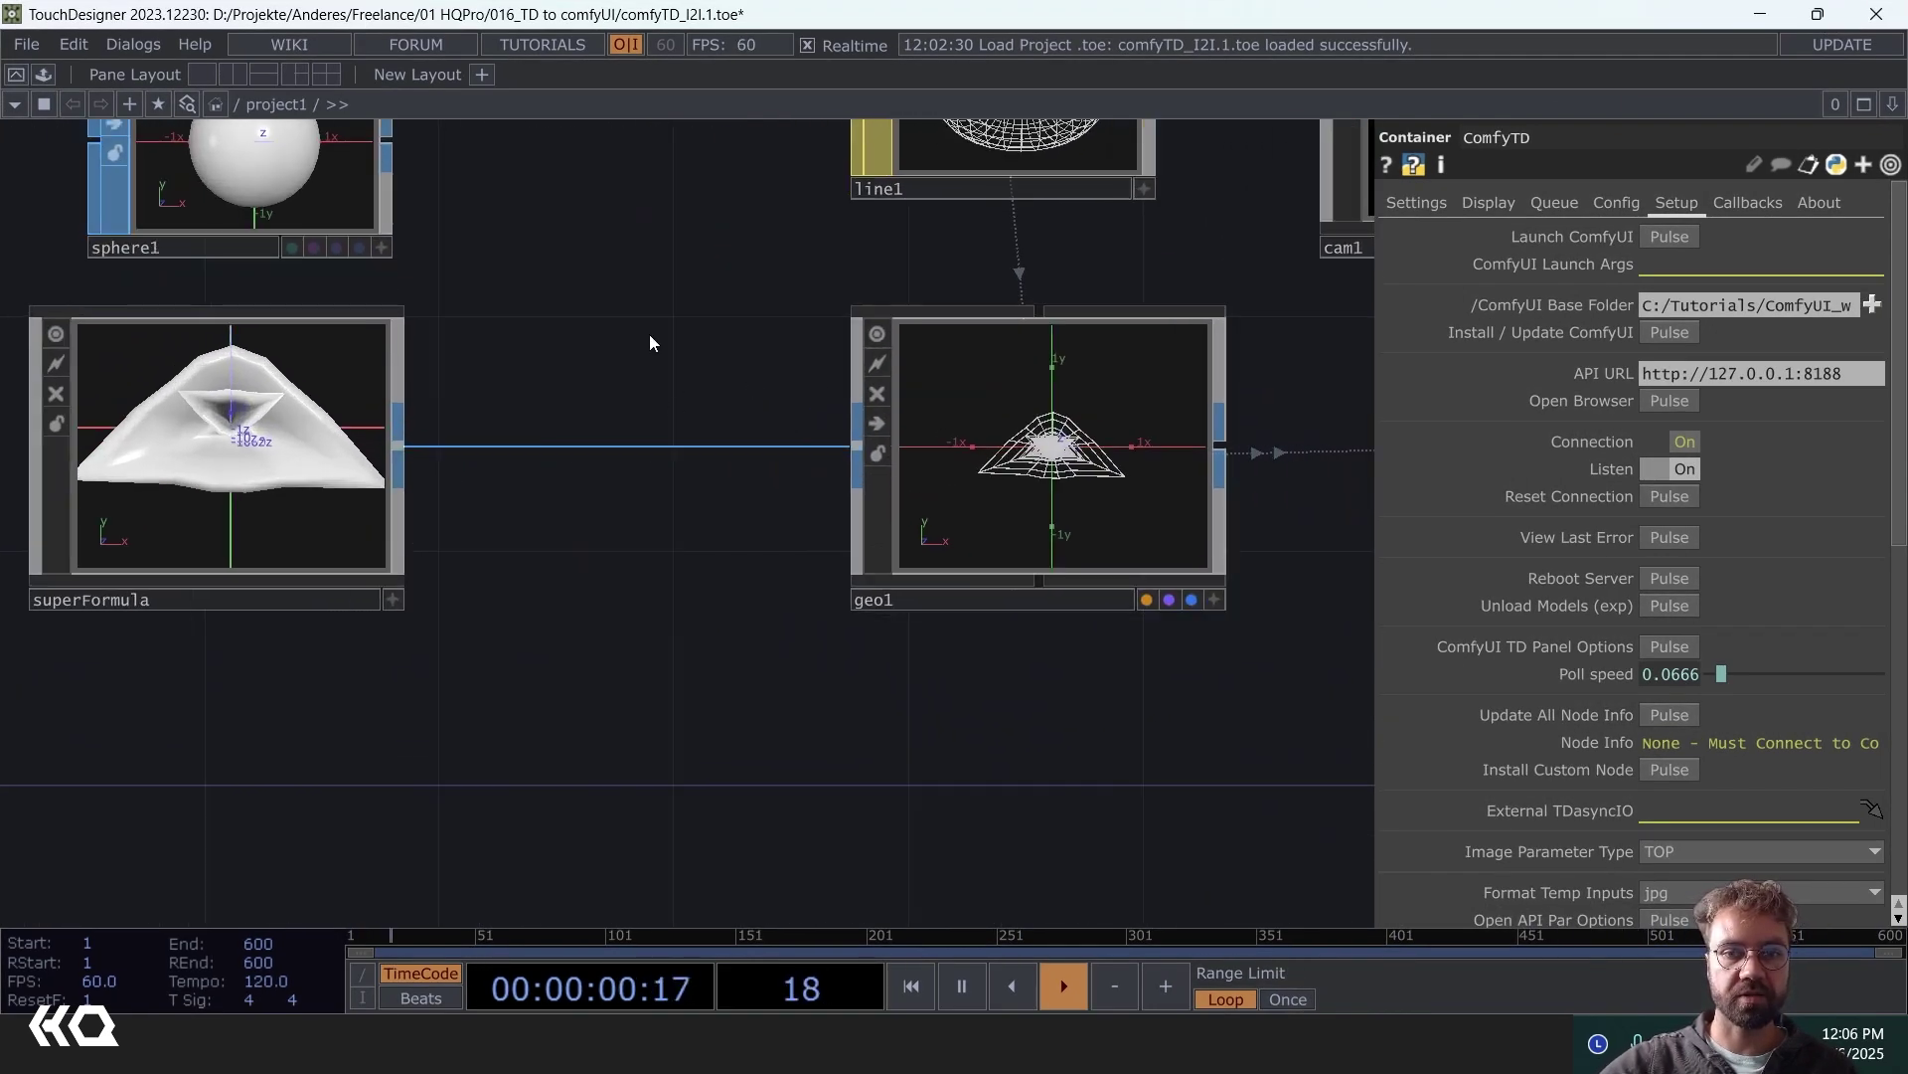
pyautogui.moveTo(649, 335); pyautogui.dragTo(661, 460)
pyautogui.moveTo(600, 400); pyautogui.dragTo(392, 347)
pyautogui.moveTo(713, 735); pyautogui.dragTo(20, 717)
pyautogui.scroll(5, 669, 527)
pyautogui.scroll(-9, 605, 473)
pyautogui.moveTo(388, 668); pyautogui.dragTo(474, 674)
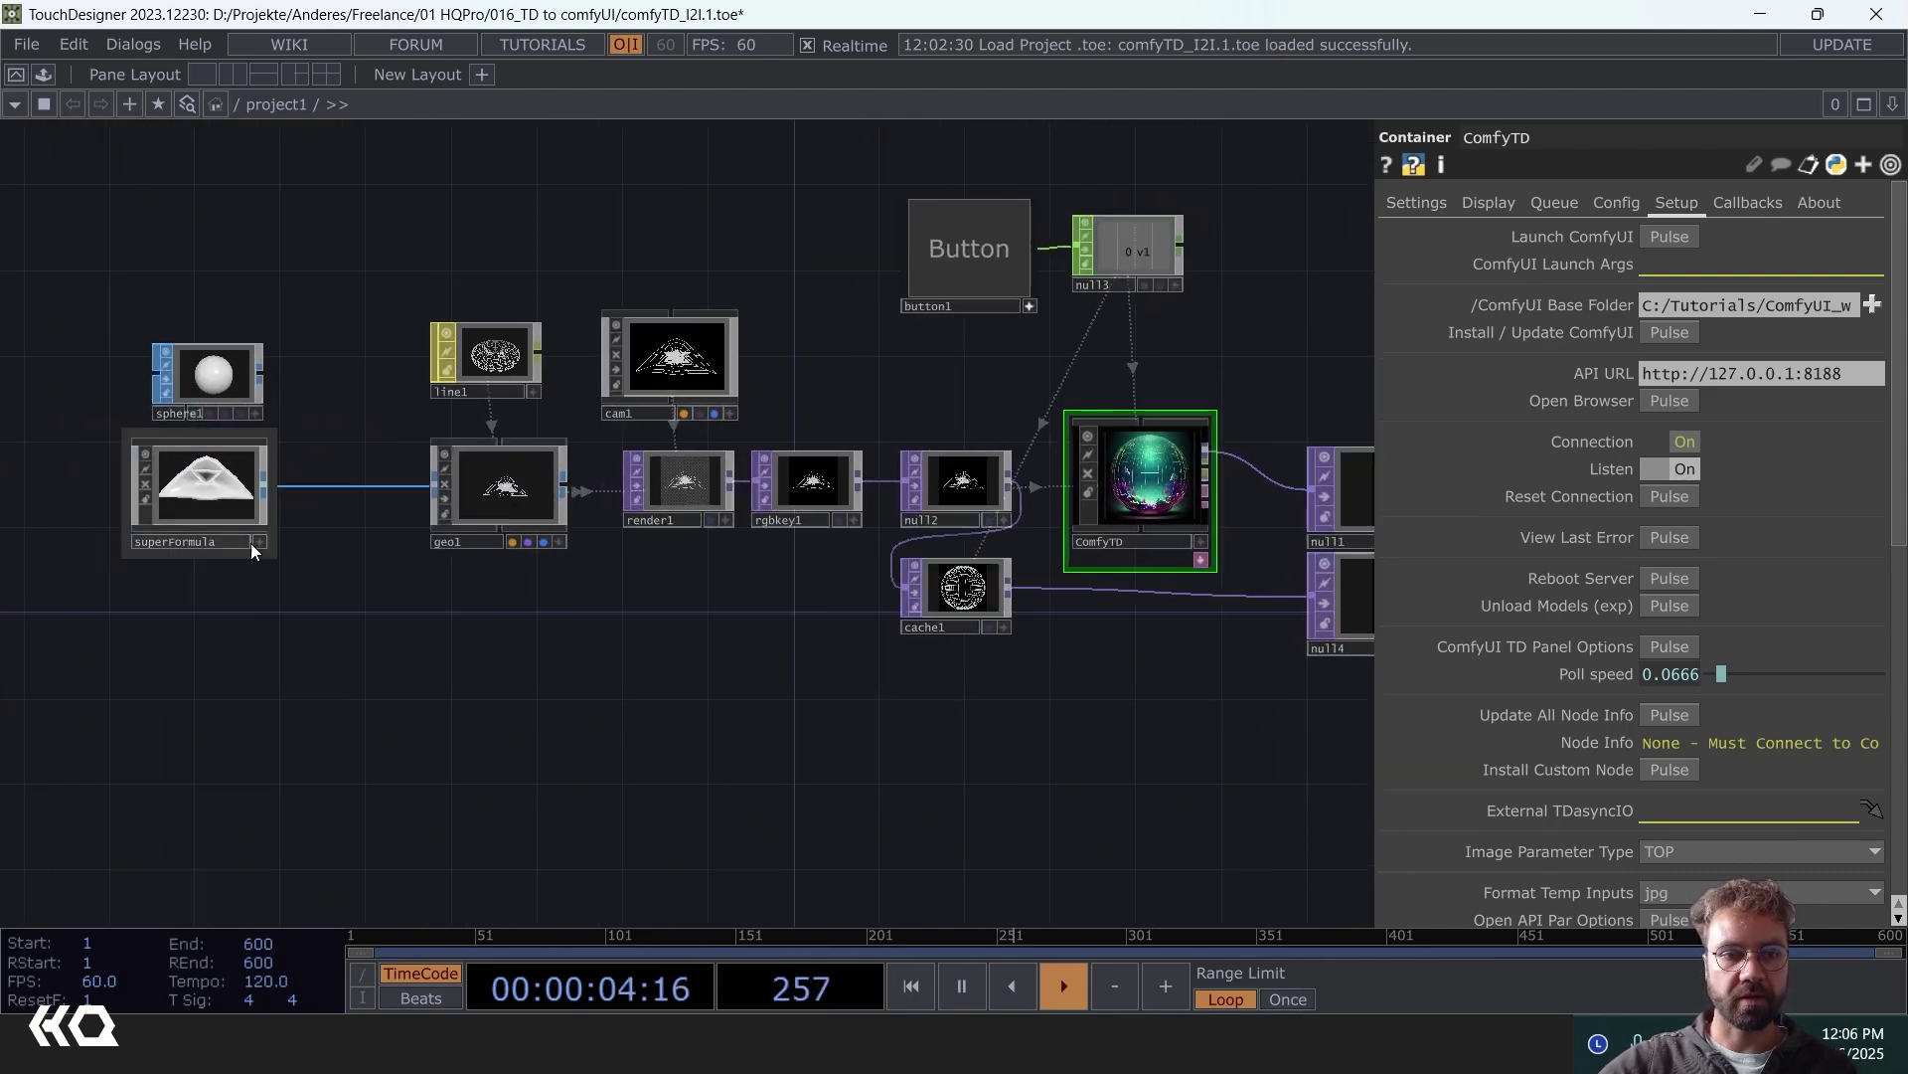
pyautogui.click(222, 517)
pyautogui.scroll(6, 813, 507)
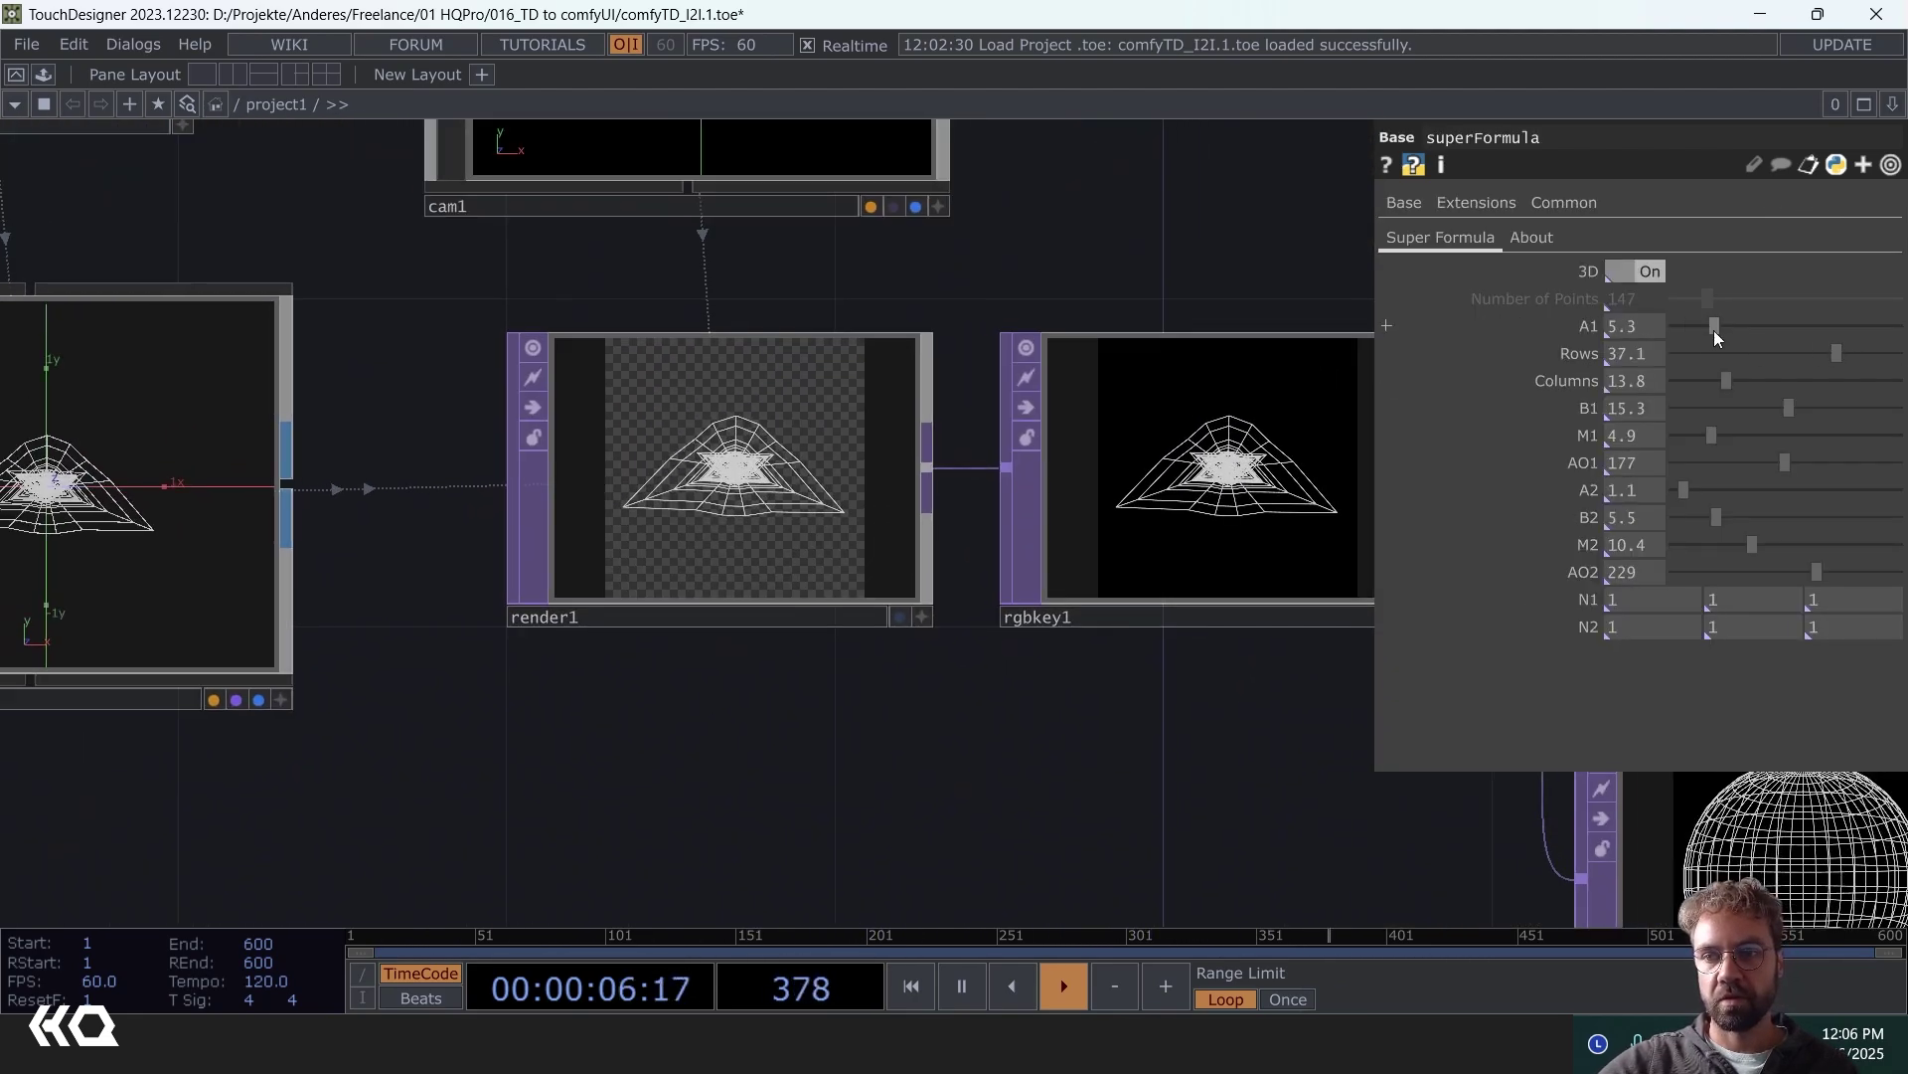
pyautogui.moveTo(1714, 330); pyautogui.dragTo(1833, 319)
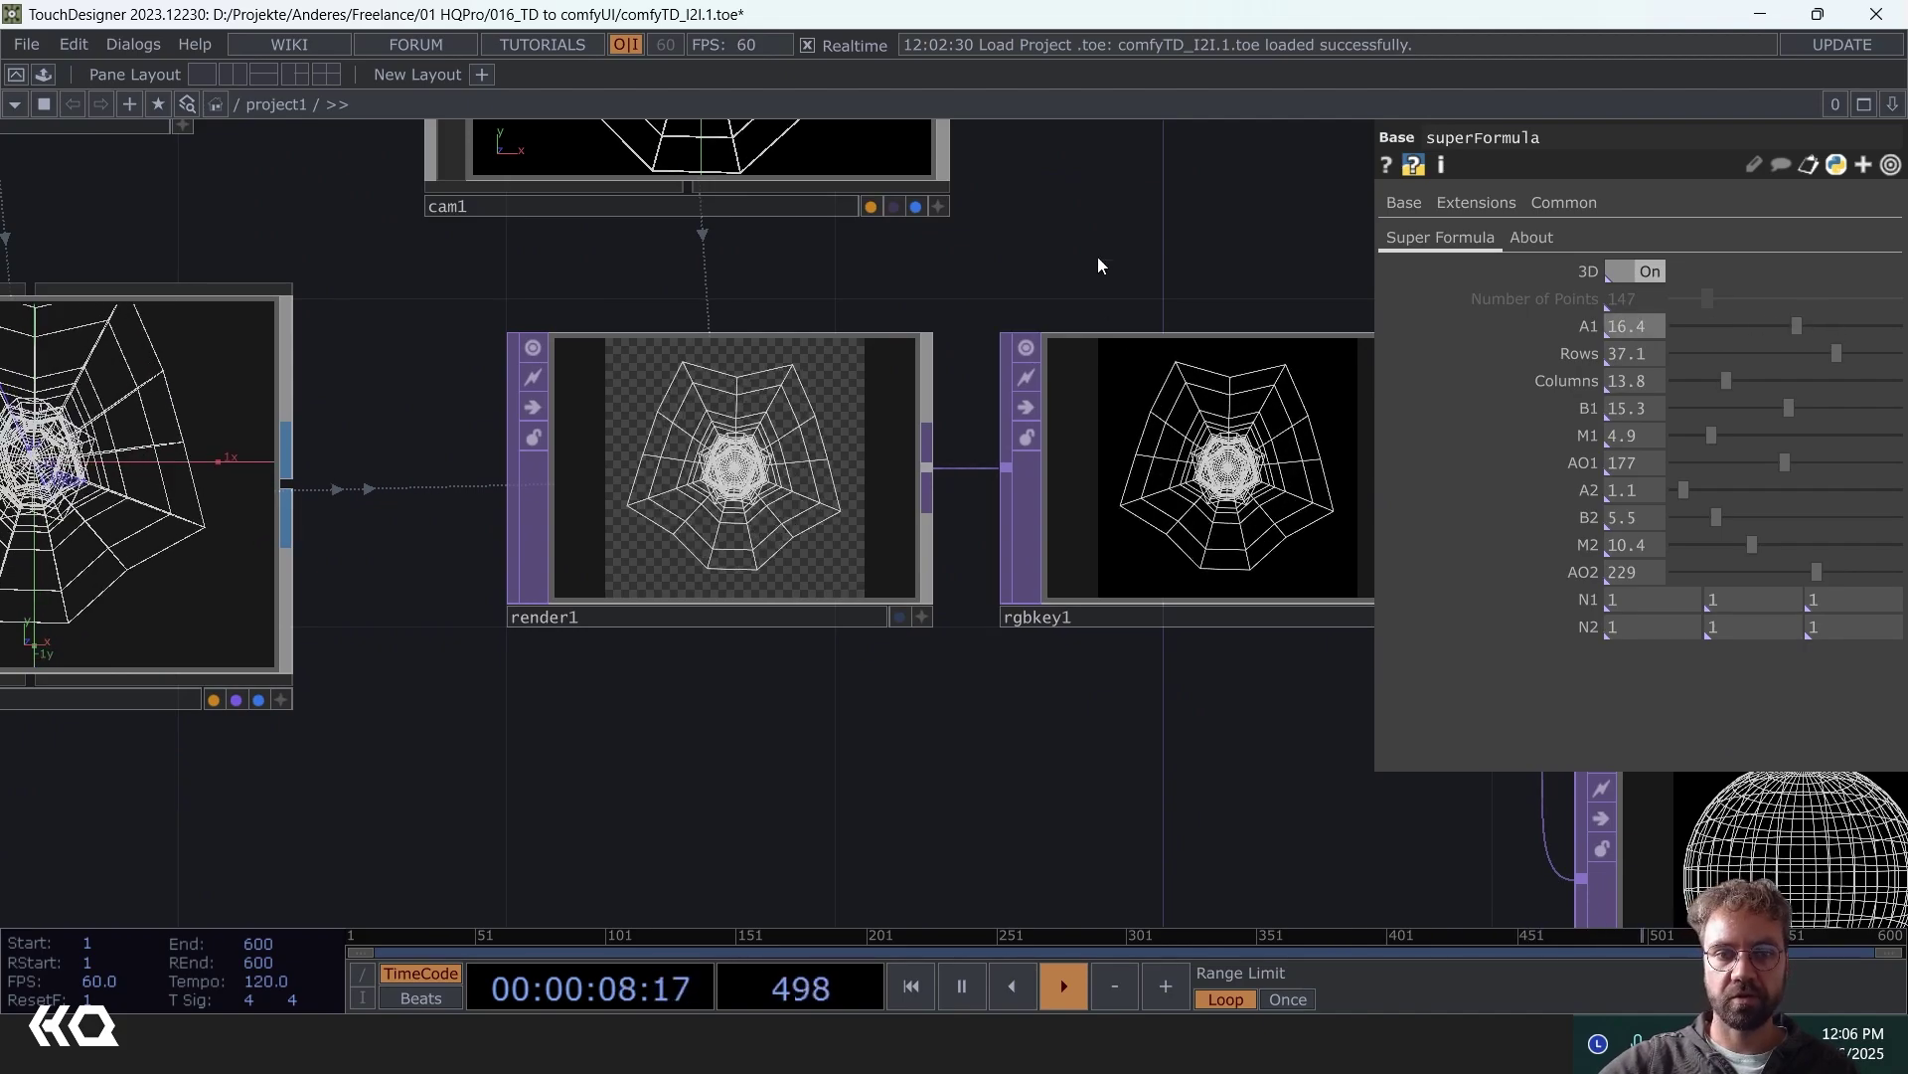
# - Orbit cam1 around the new web-like shape
pyautogui.moveTo(1101, 261); pyautogui.dragTo(1029, 447)
pyautogui.click(971, 448)
pyautogui.moveTo(835, 299); pyautogui.dragTo(695, 308)
pyautogui.moveTo(1109, 361); pyautogui.dragTo(229, 154)
pyautogui.scroll(-3, 735, 281)
# - Trigger button1 to capture the shape and generate a new ComfyTD image
pyautogui.moveTo(830, 298); pyautogui.dragTo(219, 271)
pyautogui.moveTo(368, 438); pyautogui.dragTo(361, 473)
pyautogui.moveTo(361, 472); pyautogui.dragTo(426, 661, button='middle')
pyautogui.click(380, 233)
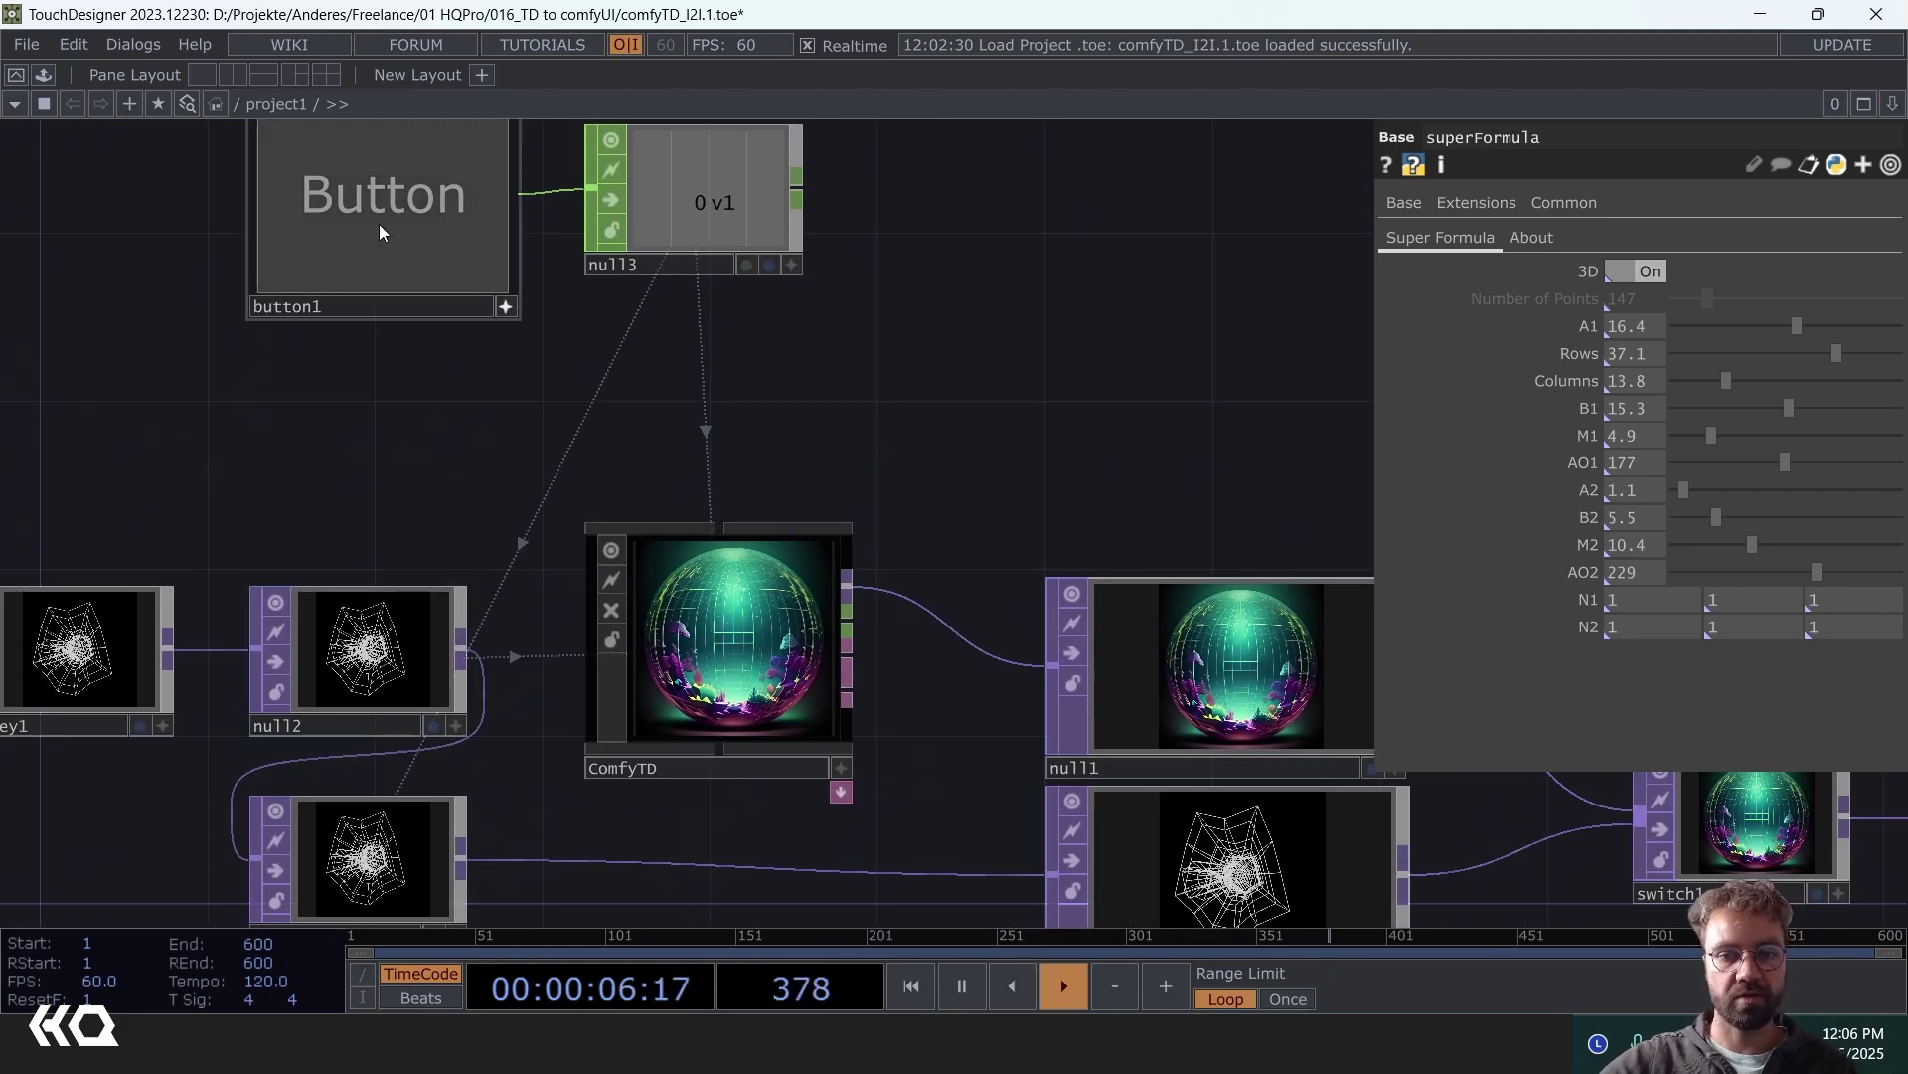
pyautogui.moveTo(428, 424); pyautogui.dragTo(410, 219)
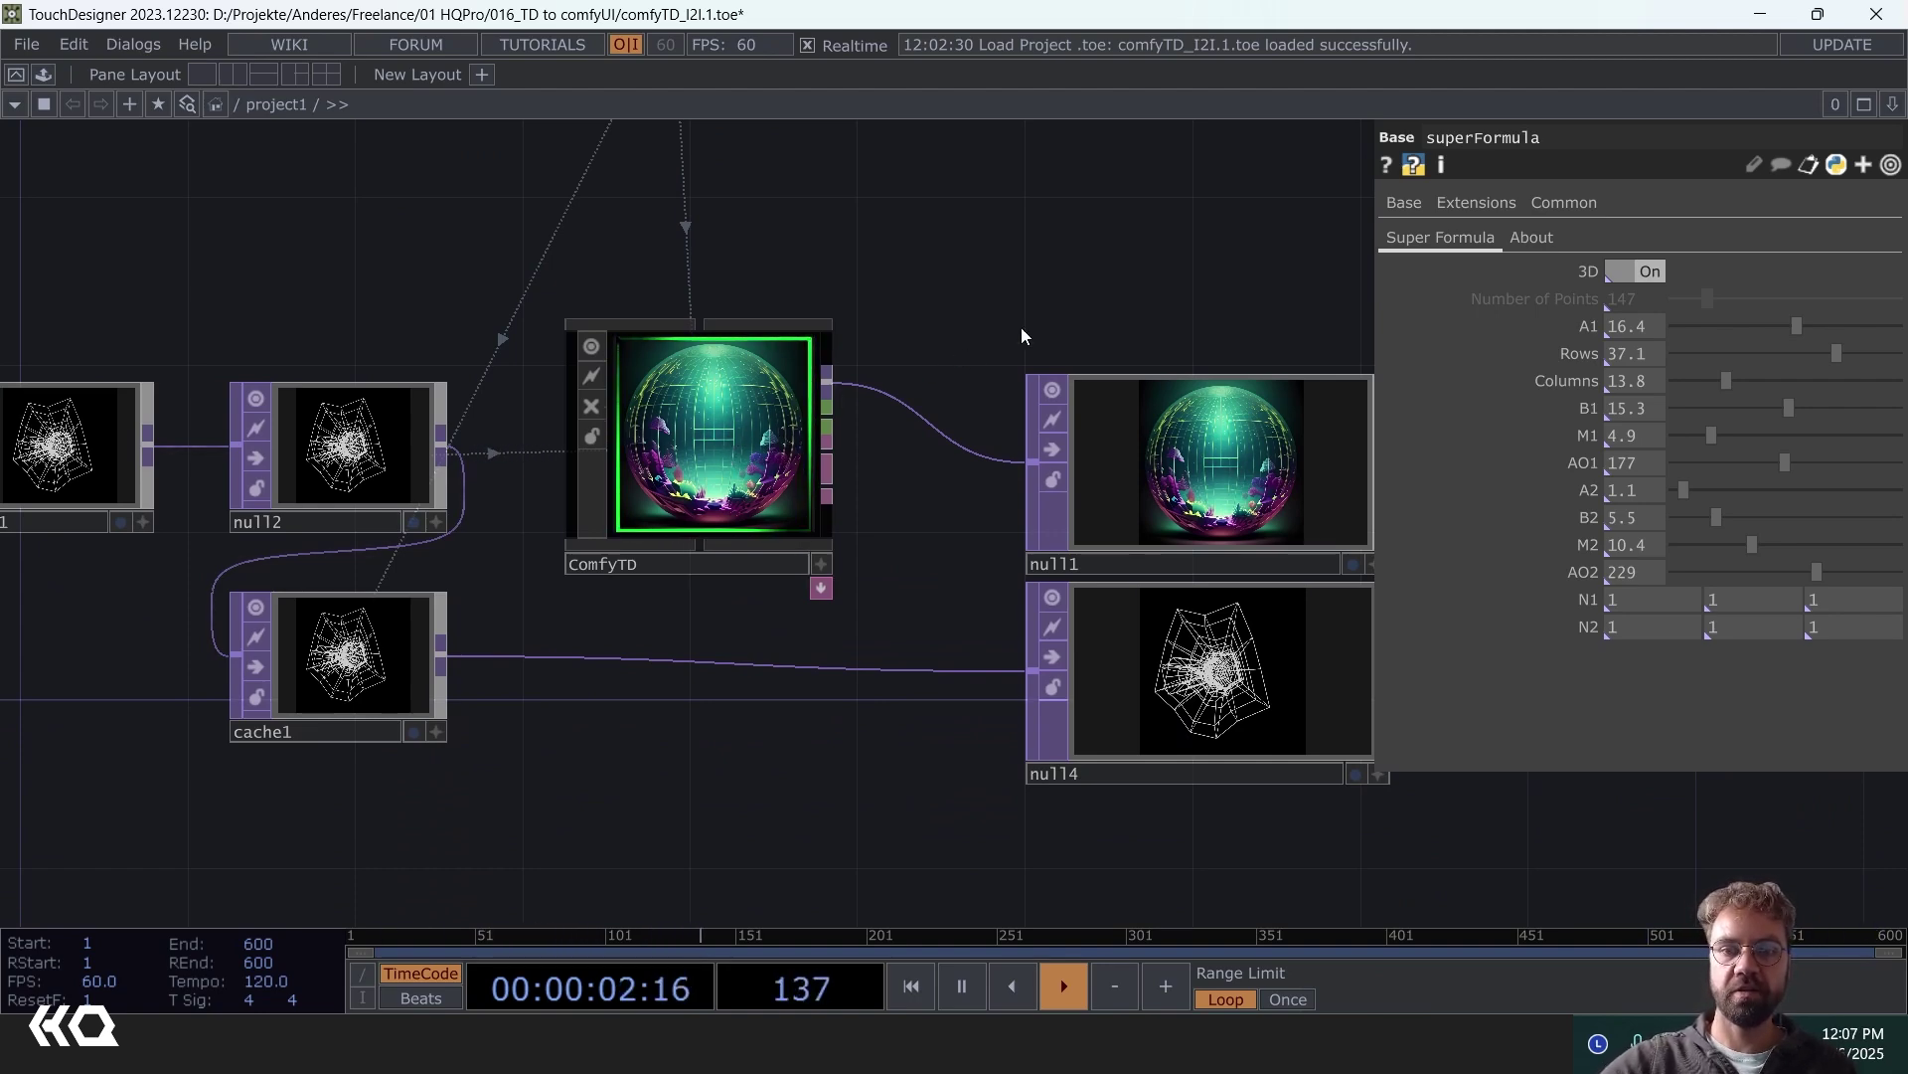
pyautogui.moveTo(1151, 310); pyautogui.dragTo(927, 298)
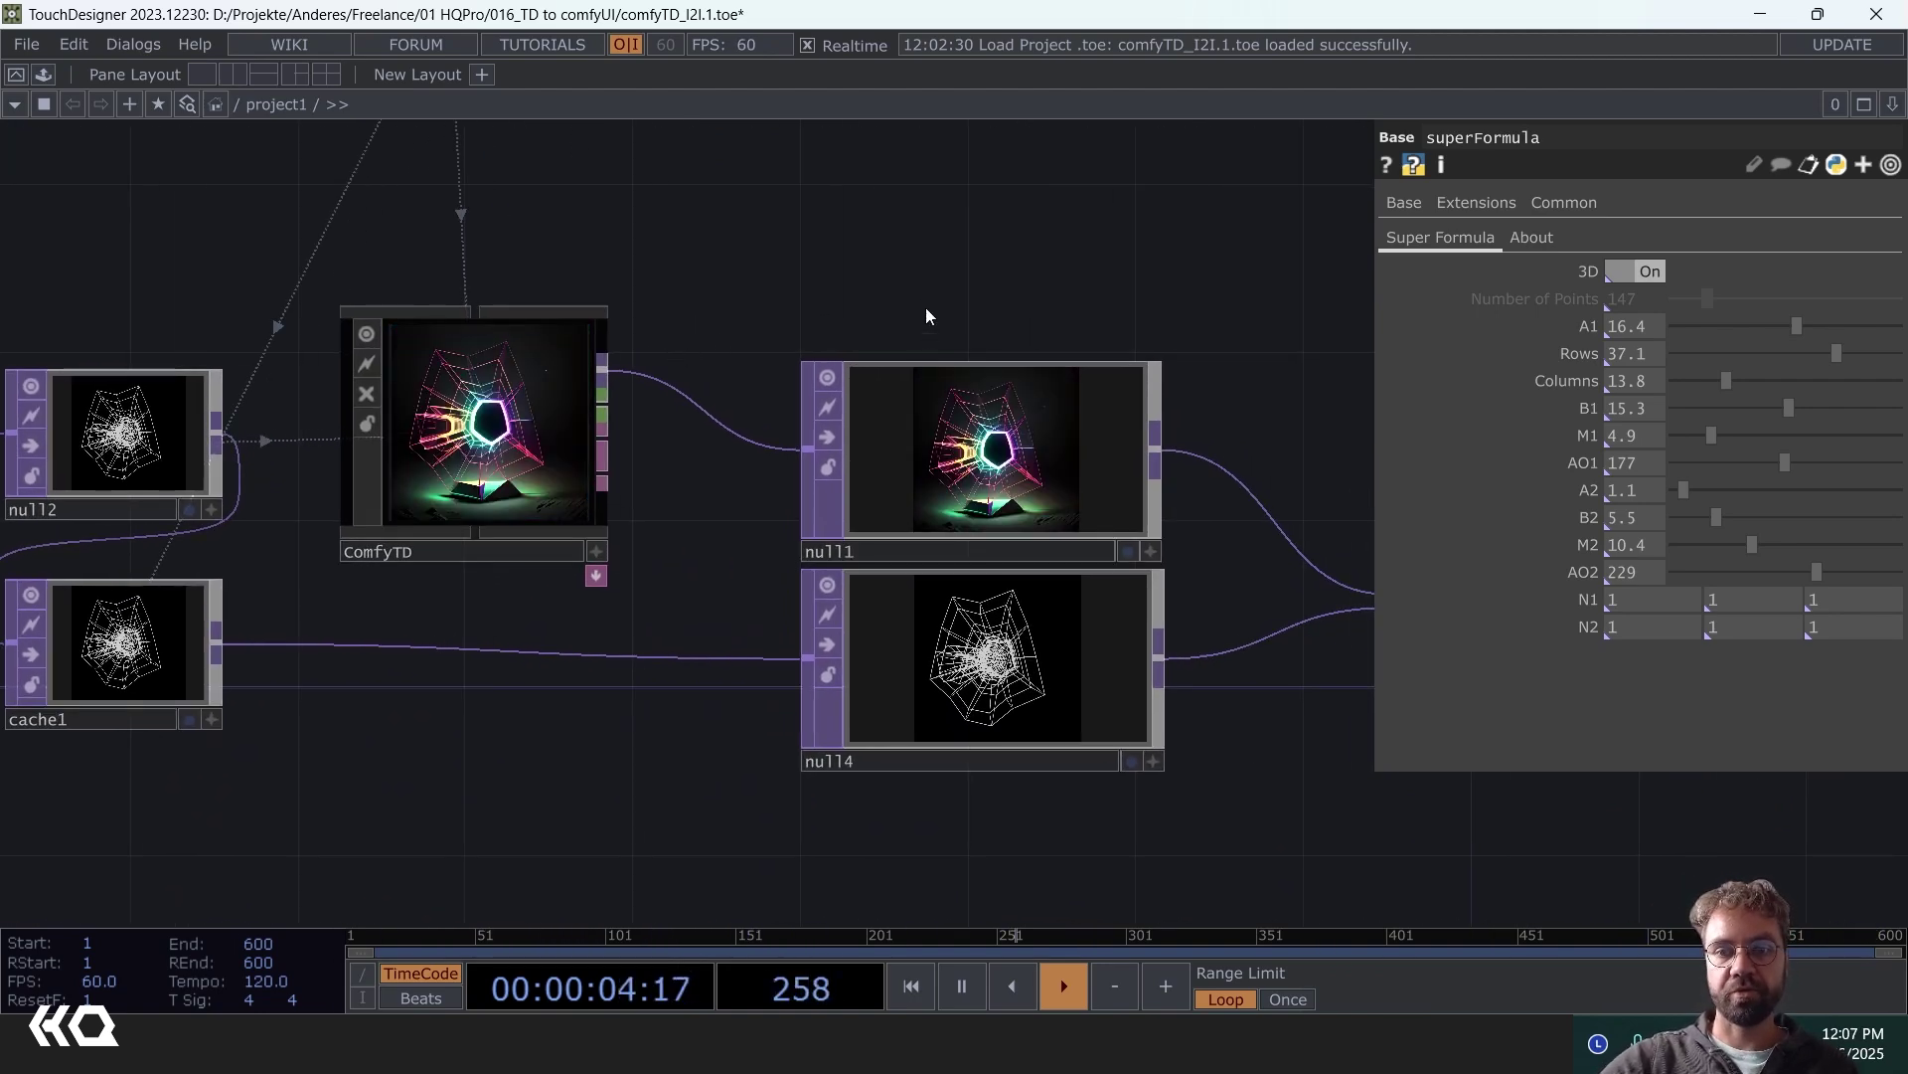
# - Select switch1 and nudge its Index slider briefly toward the raw wireframe input
pyautogui.moveTo(1130, 278); pyautogui.dragTo(704, 267)
pyautogui.moveTo(1133, 408); pyautogui.dragTo(950, 306)
pyautogui.scroll(5, 933, 431)
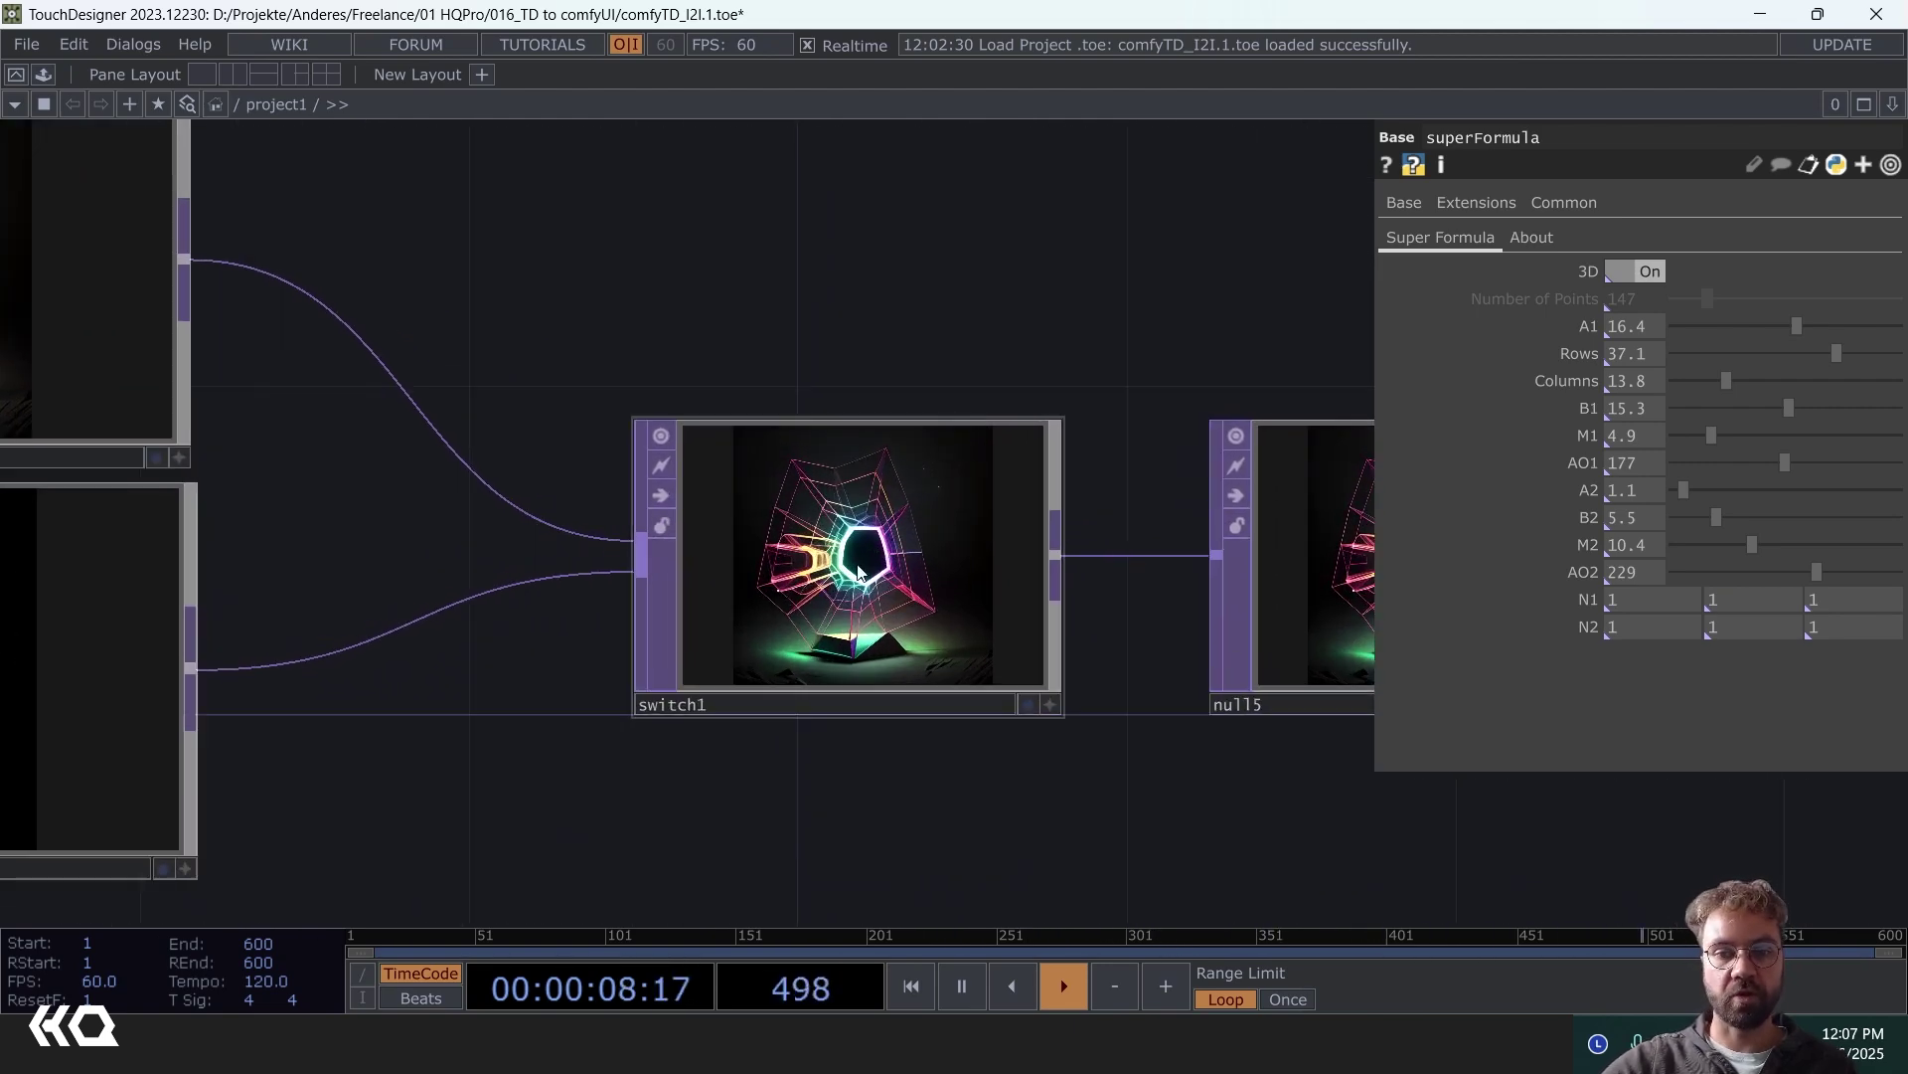
pyautogui.scroll(-3, 855, 575)
pyautogui.hscroll(-4, 696, 567)
pyautogui.scroll(5, 618, 567)
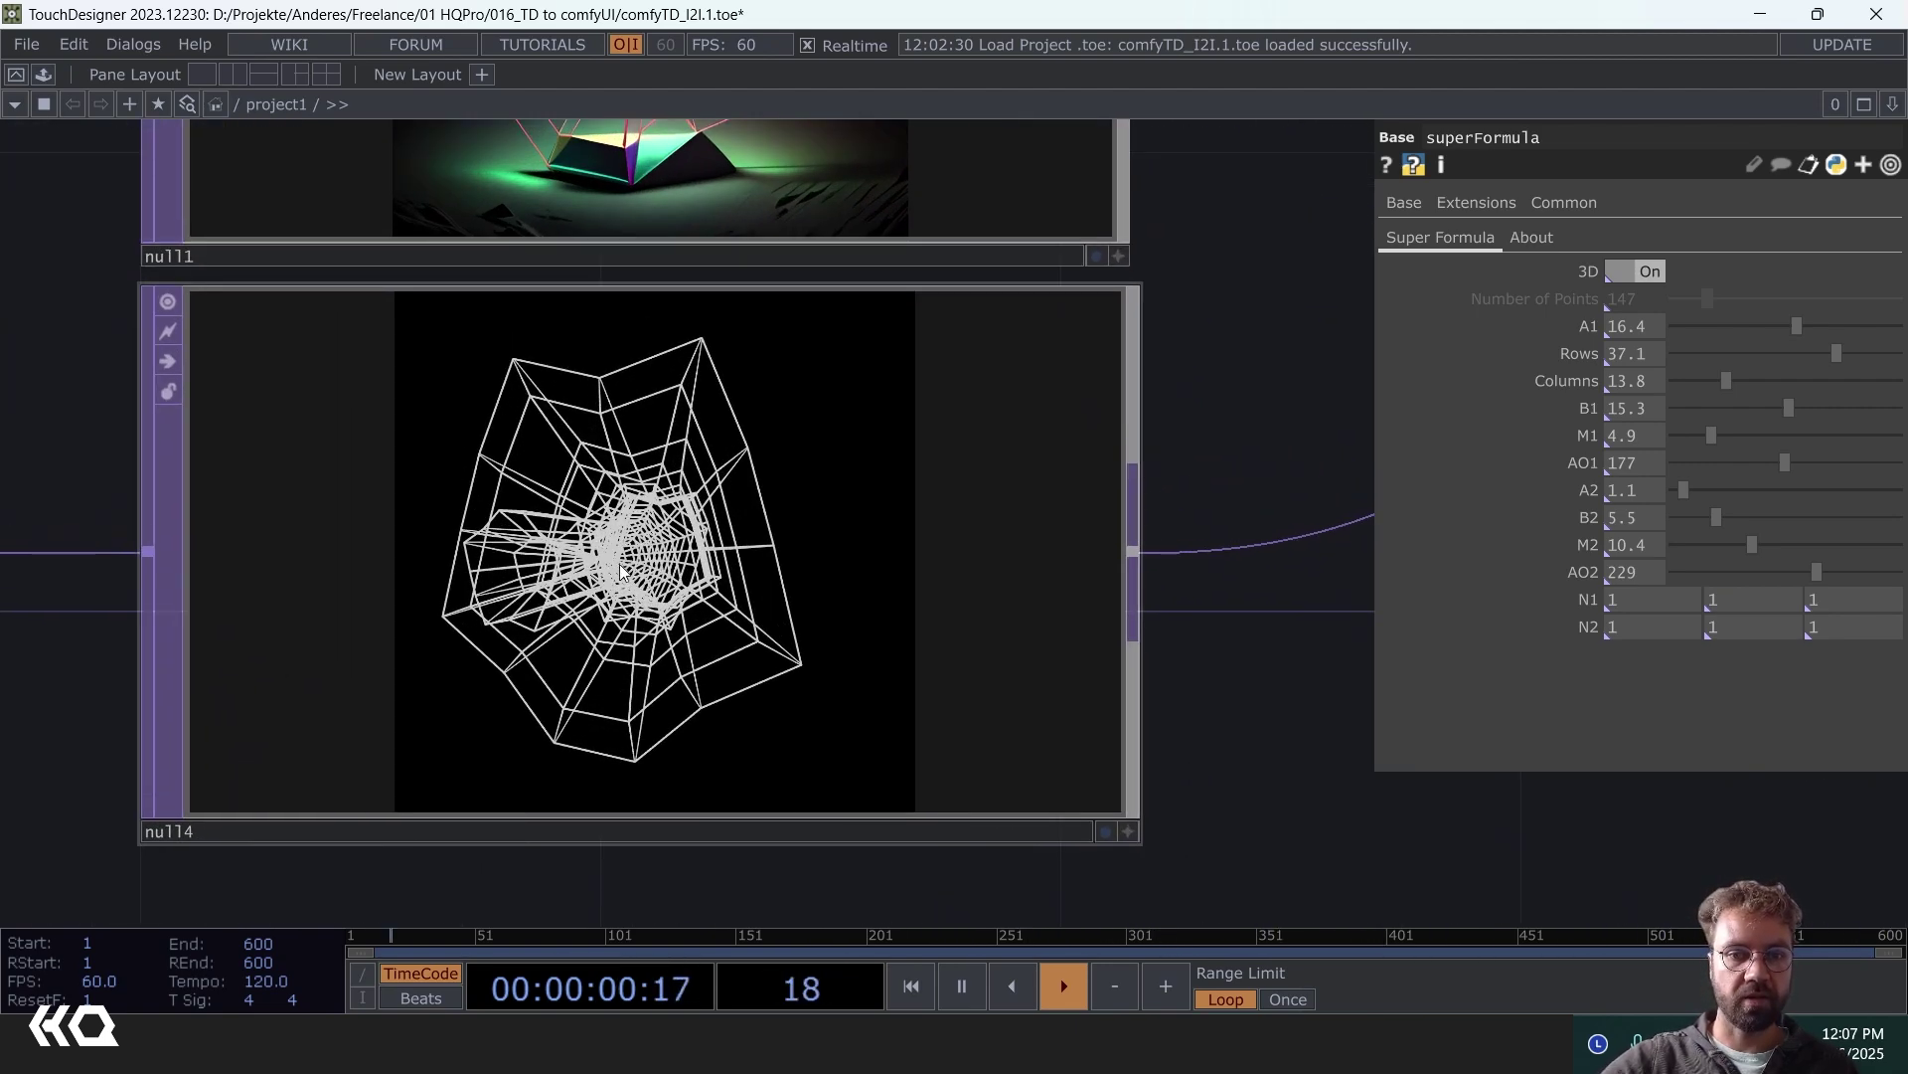
pyautogui.scroll(-3, 606, 581)
pyautogui.scroll(5, 622, 417)
pyautogui.scroll(-2, 624, 410)
pyautogui.scroll(-3, 616, 402)
pyautogui.moveTo(893, 501); pyautogui.dragTo(718, 440)
pyautogui.scroll(4, 979, 493)
pyautogui.click(940, 467)
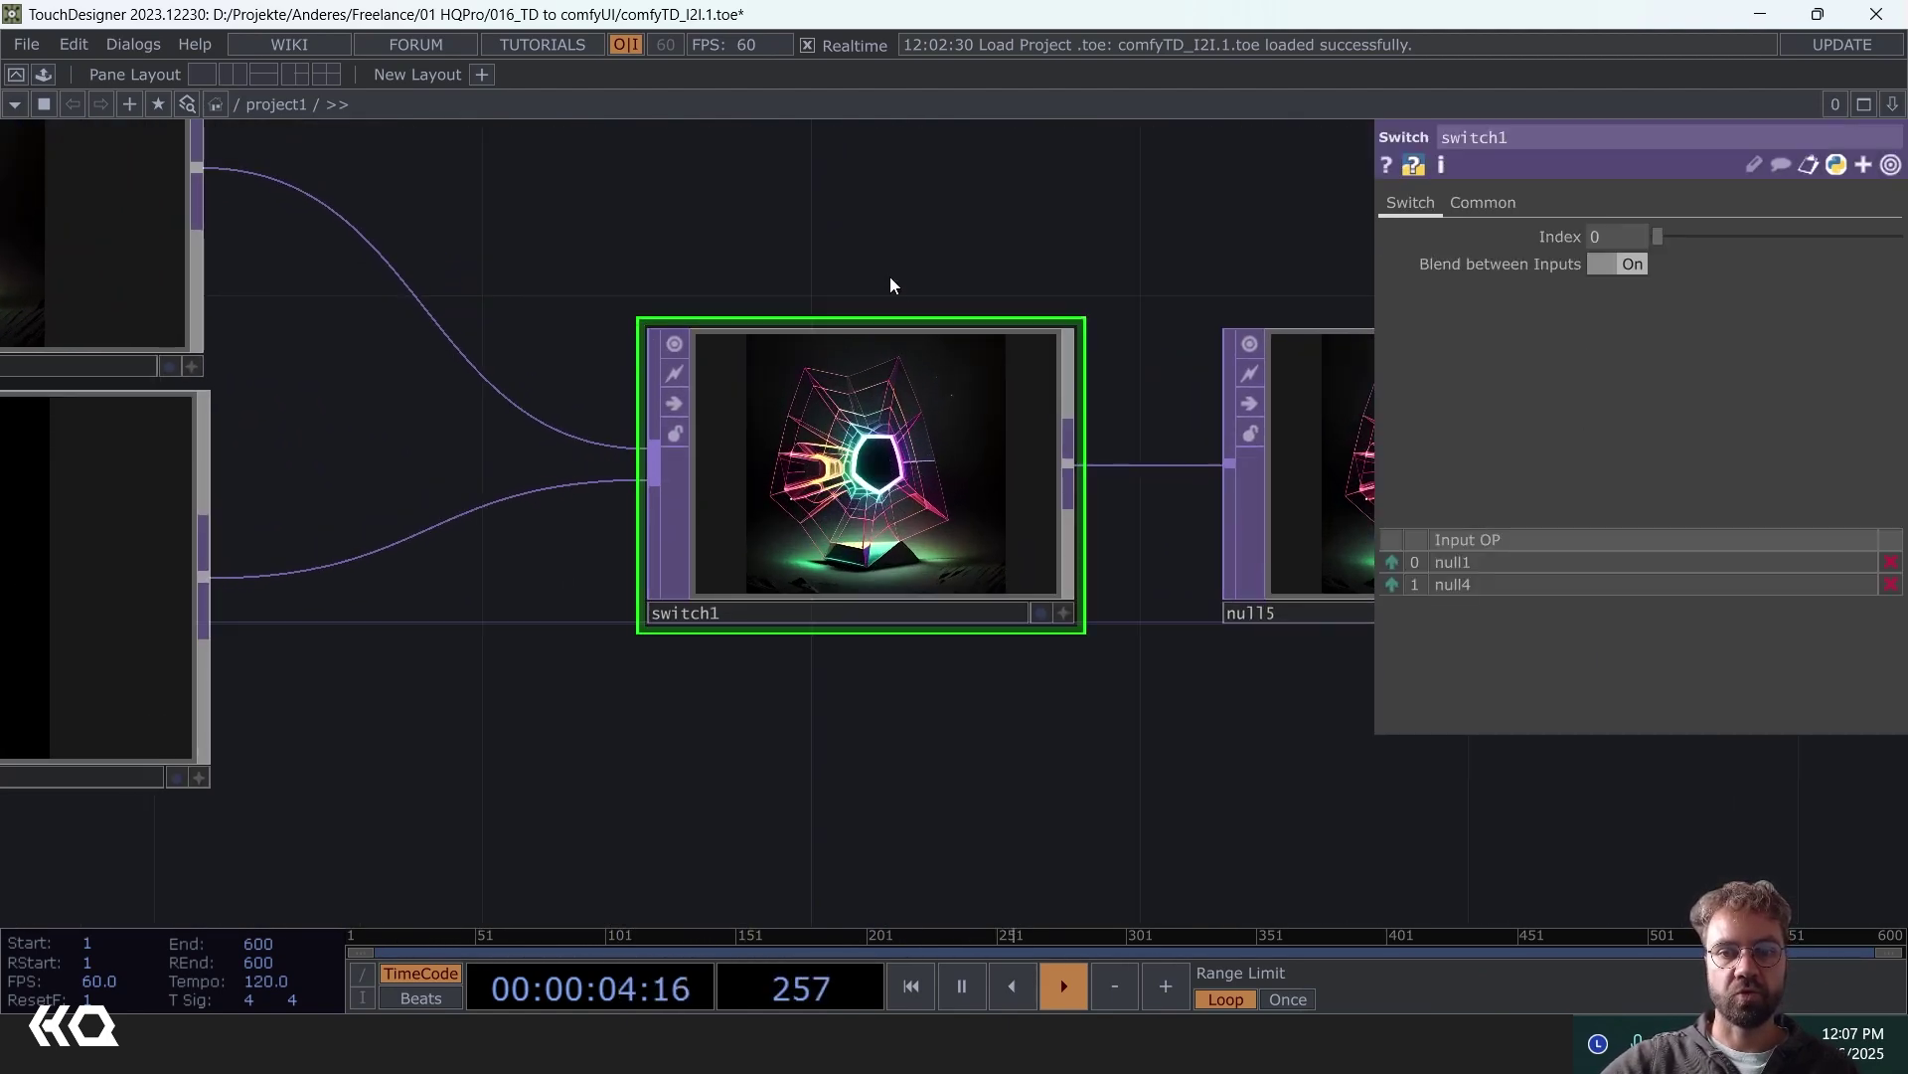
pyautogui.scroll(3, 924, 418)
pyautogui.scroll(-1, 956, 475)
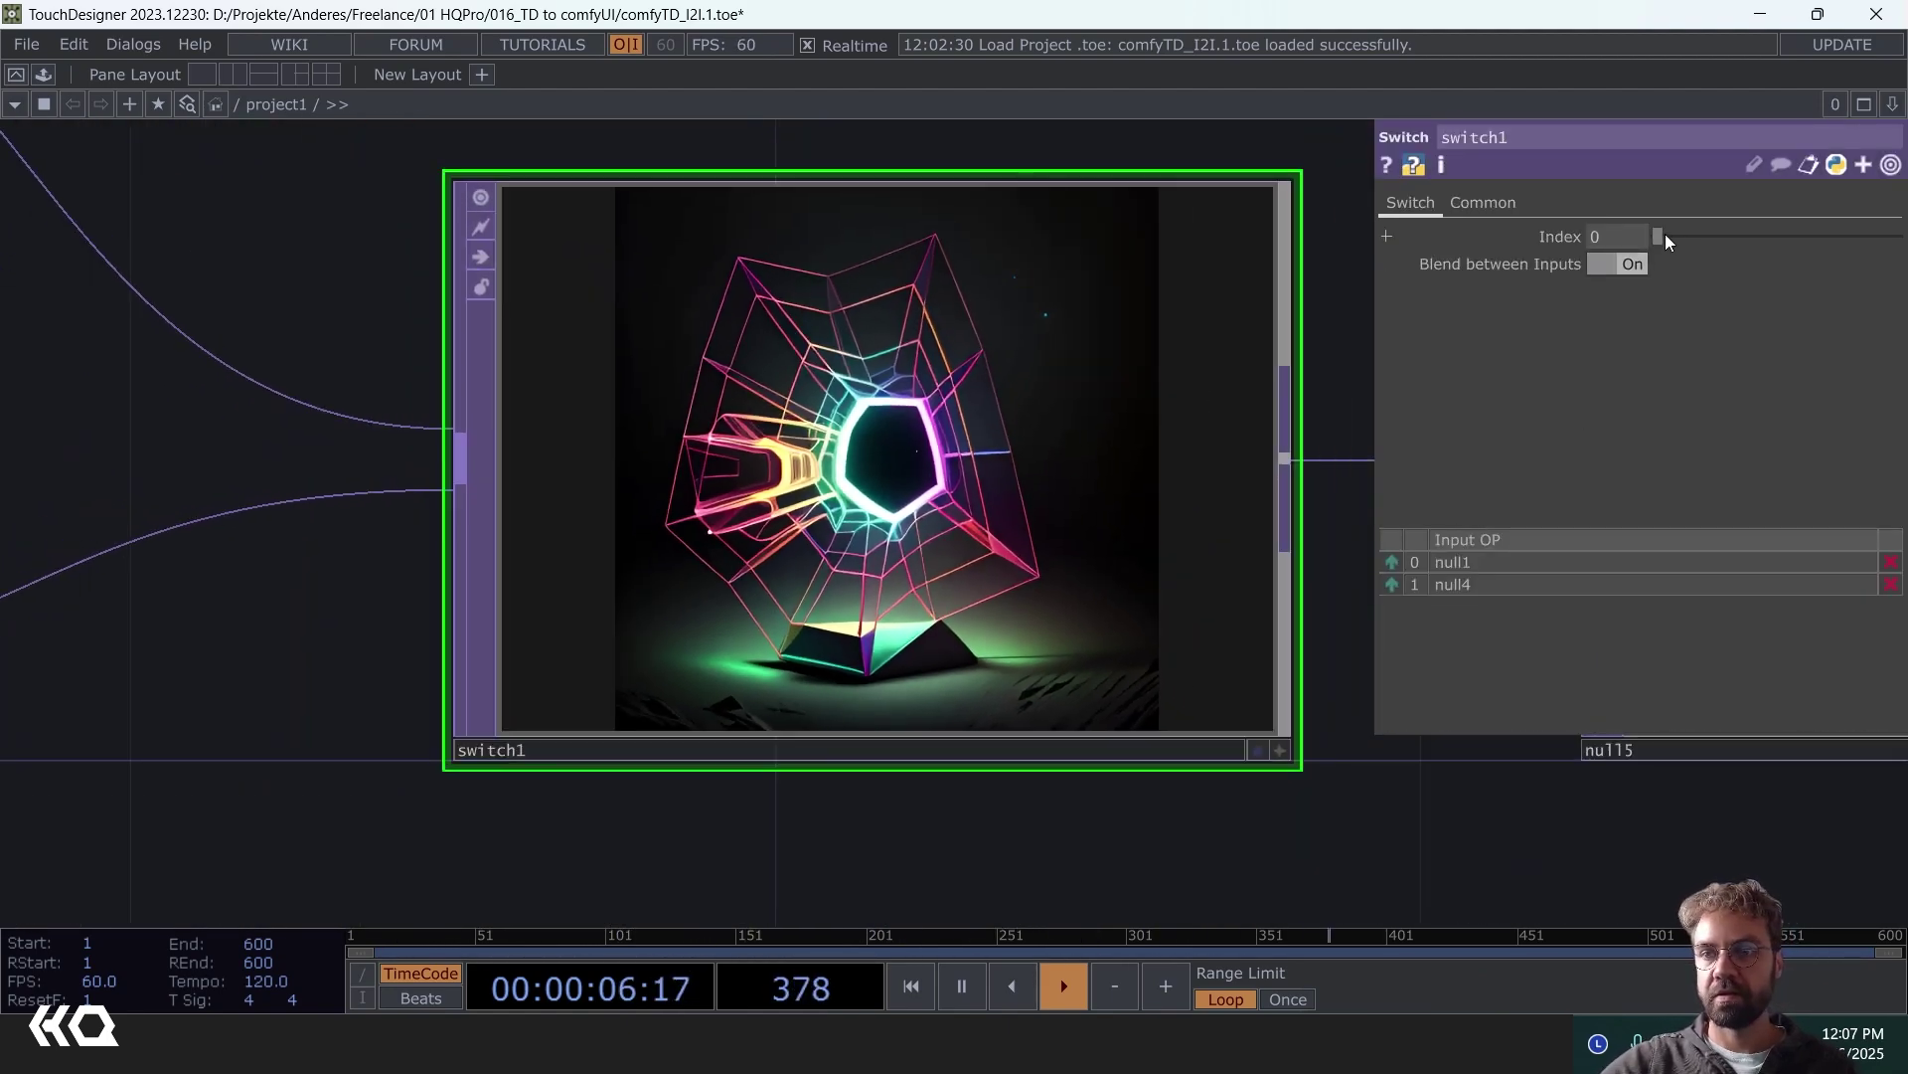
pyautogui.moveTo(1664, 233)
pyautogui.mouseDown()
pyautogui.moveTo(1696, 241)
pyautogui.moveTo(1664, 242)
pyautogui.mouseUp()
# - Add a Video Device In TOP below the cache and wire it into null2
pyautogui.scroll(-4, 975, 434)
pyautogui.press('Tab')
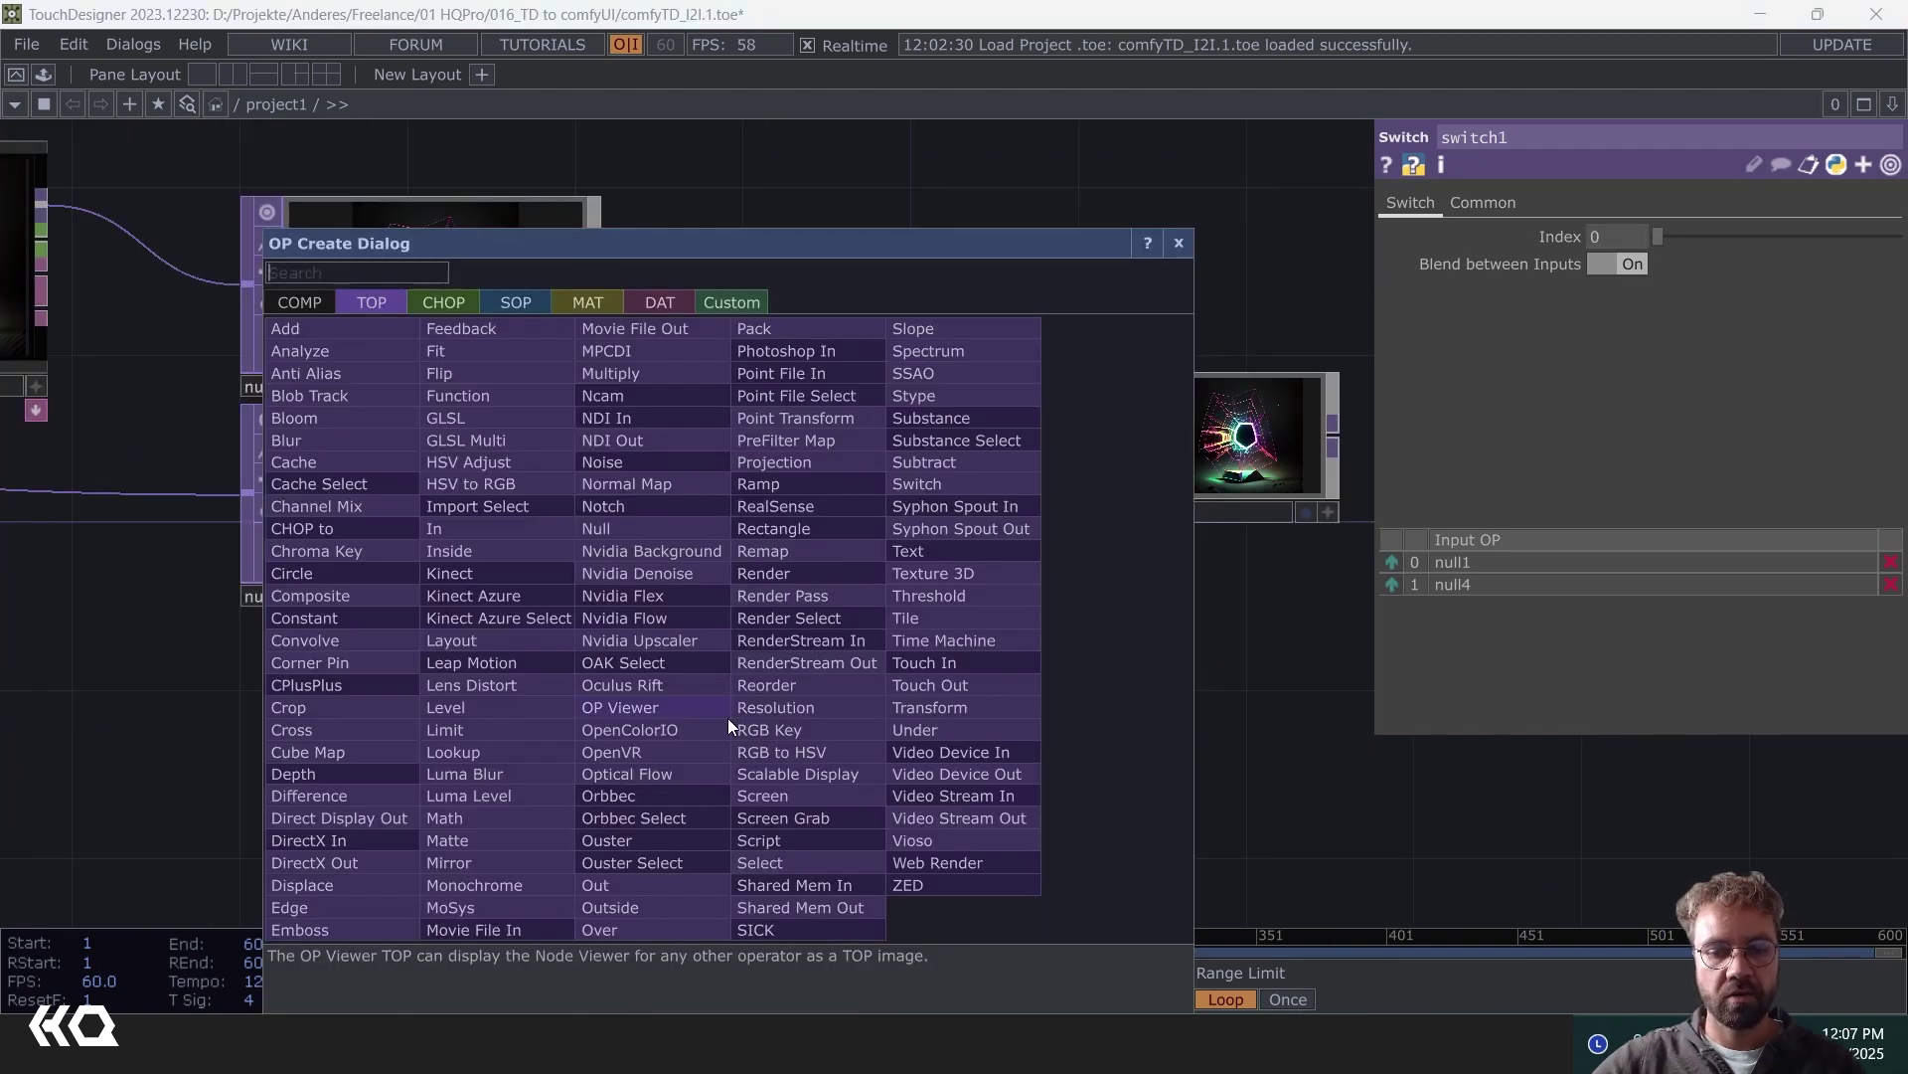
pyautogui.write('vid')
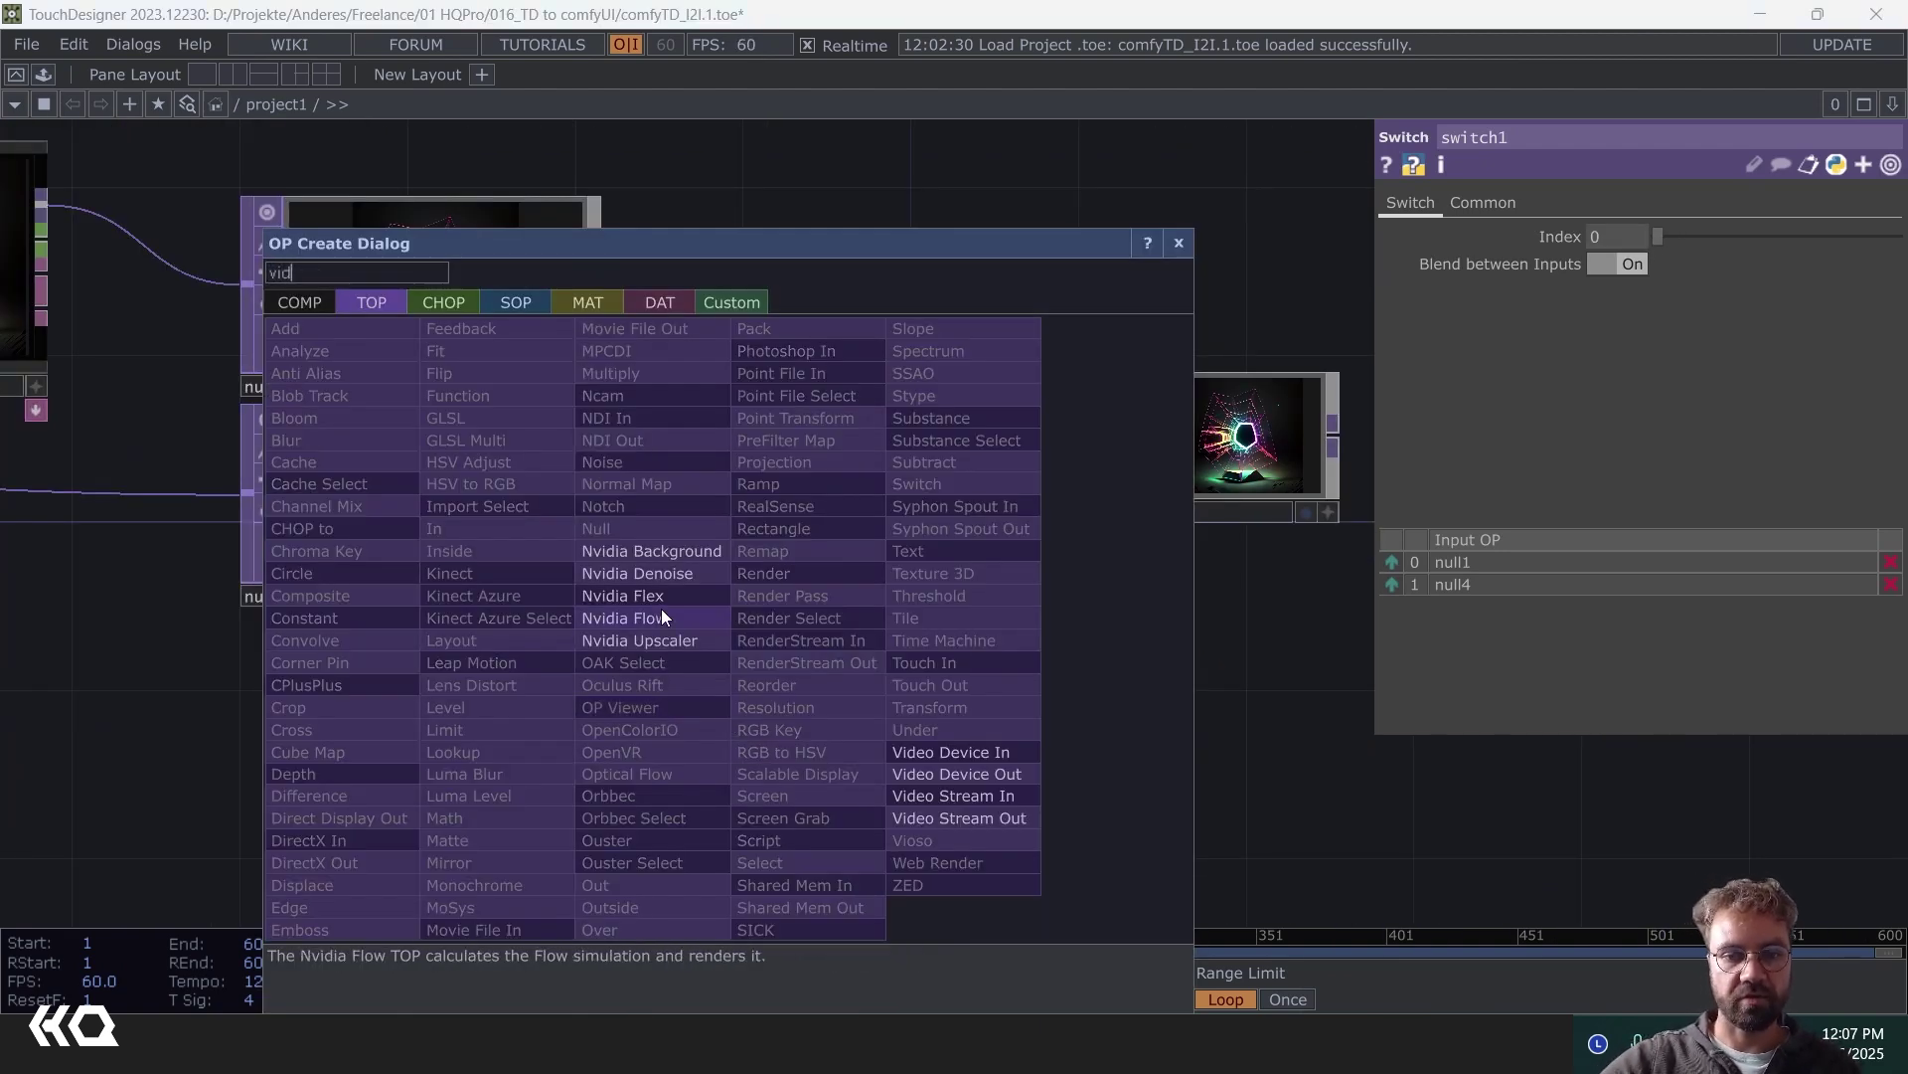
pyautogui.click(975, 752)
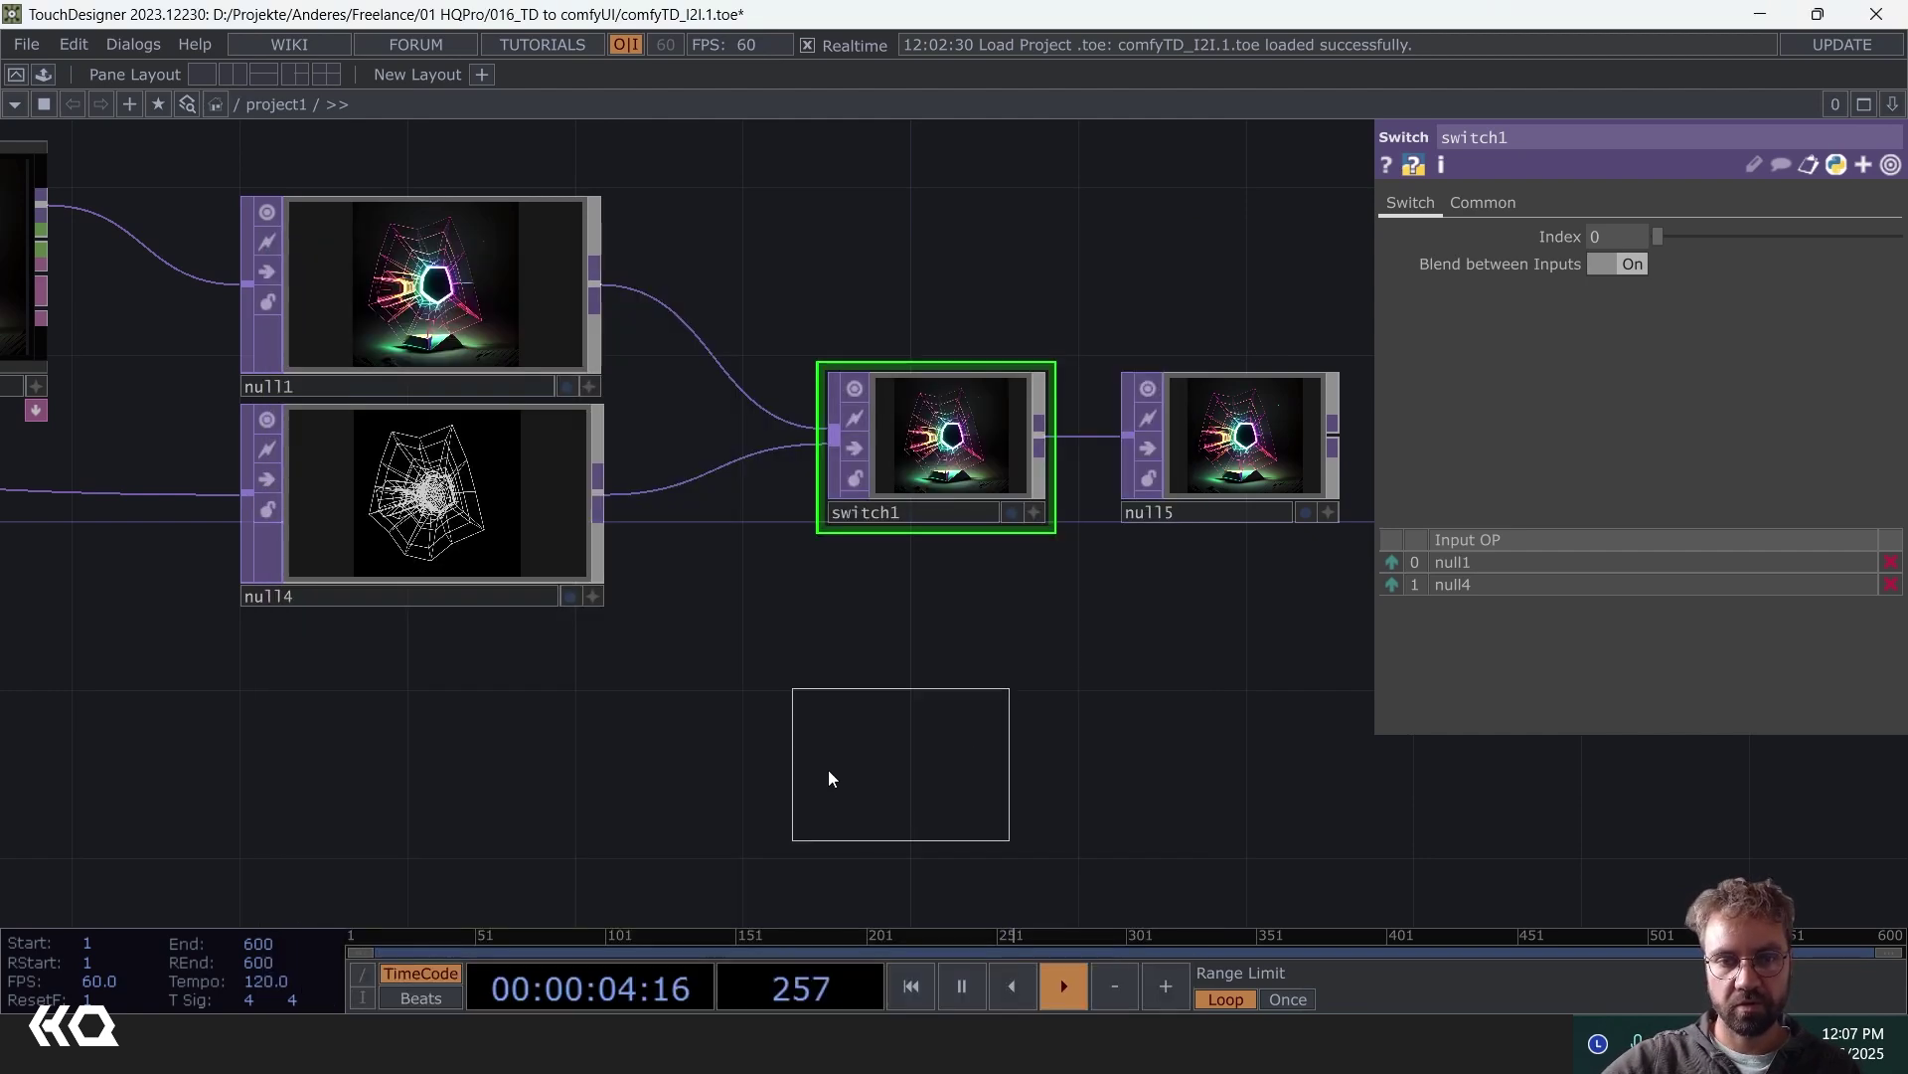
pyautogui.click(374, 752)
pyautogui.moveTo(889, 758); pyautogui.dragTo(1225, 661)
pyautogui.moveTo(742, 678); pyautogui.dragTo(281, 719)
pyautogui.moveTo(605, 594); pyautogui.dragTo(922, 666)
pyautogui.moveTo(581, 746); pyautogui.dragTo(329, 705)
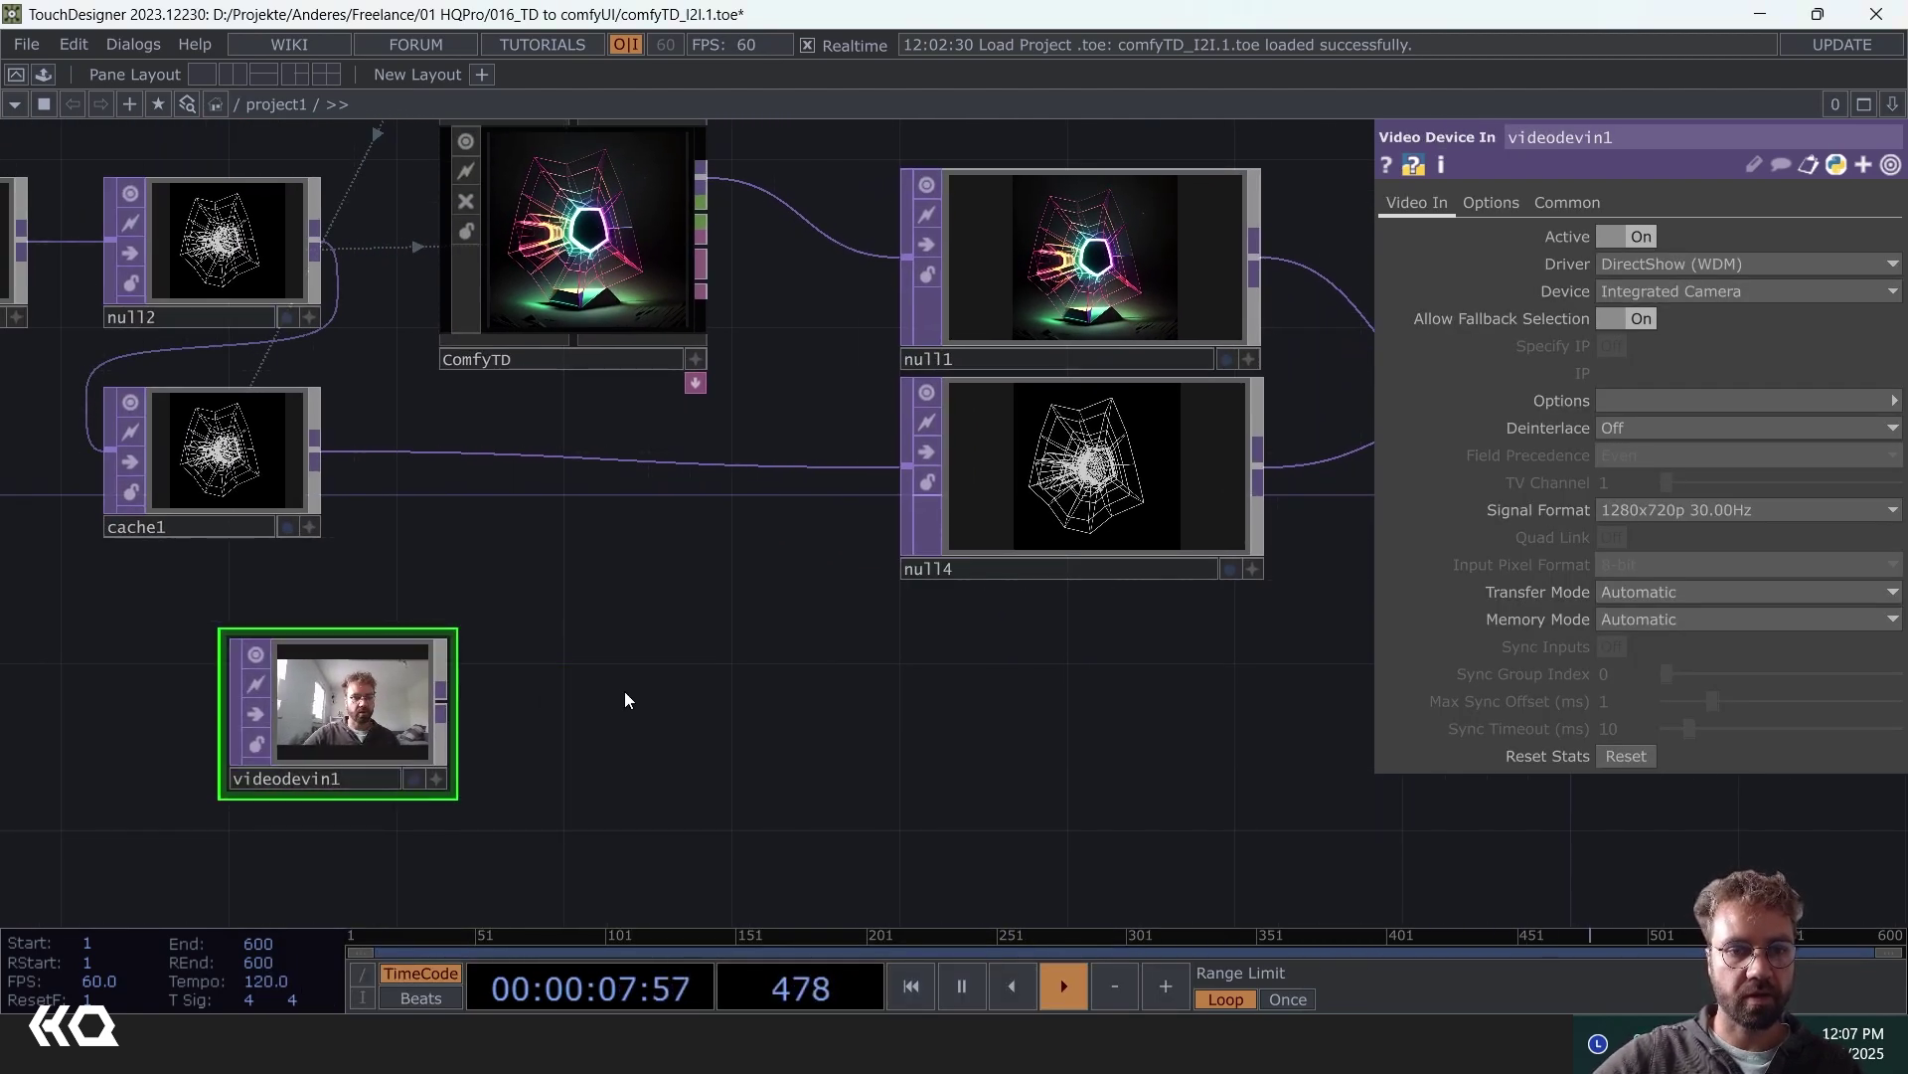
pyautogui.moveTo(629, 668); pyautogui.dragTo(860, 671)
pyautogui.moveTo(672, 703); pyautogui.dragTo(301, 248)
pyautogui.moveTo(955, 538); pyautogui.dragTo(783, 642)
# - Cache a webcam frame and send it to ComfyTD for a stylised portrait
pyautogui.scroll(-3, 759, 622)
pyautogui.moveTo(722, 298); pyautogui.dragTo(729, 509)
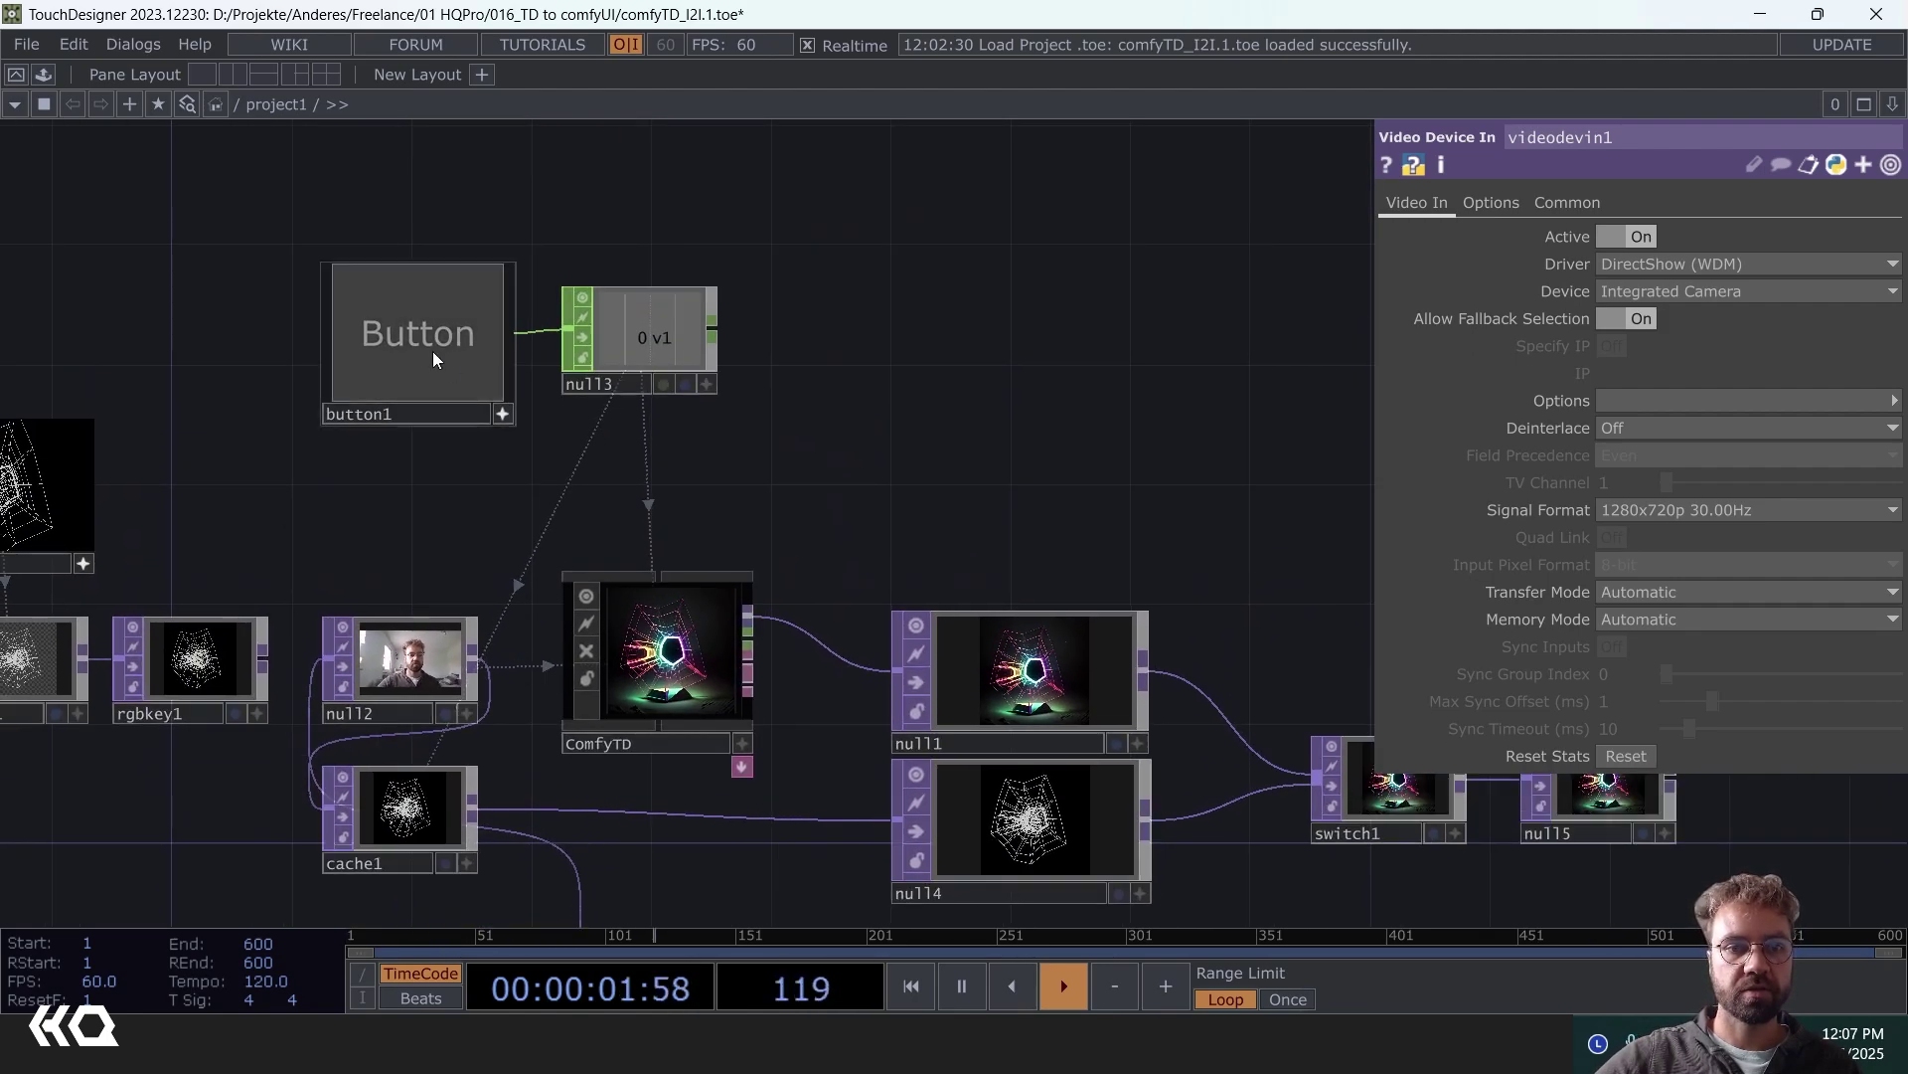
pyautogui.click(433, 350)
pyautogui.moveTo(1009, 427); pyautogui.dragTo(1106, 341)
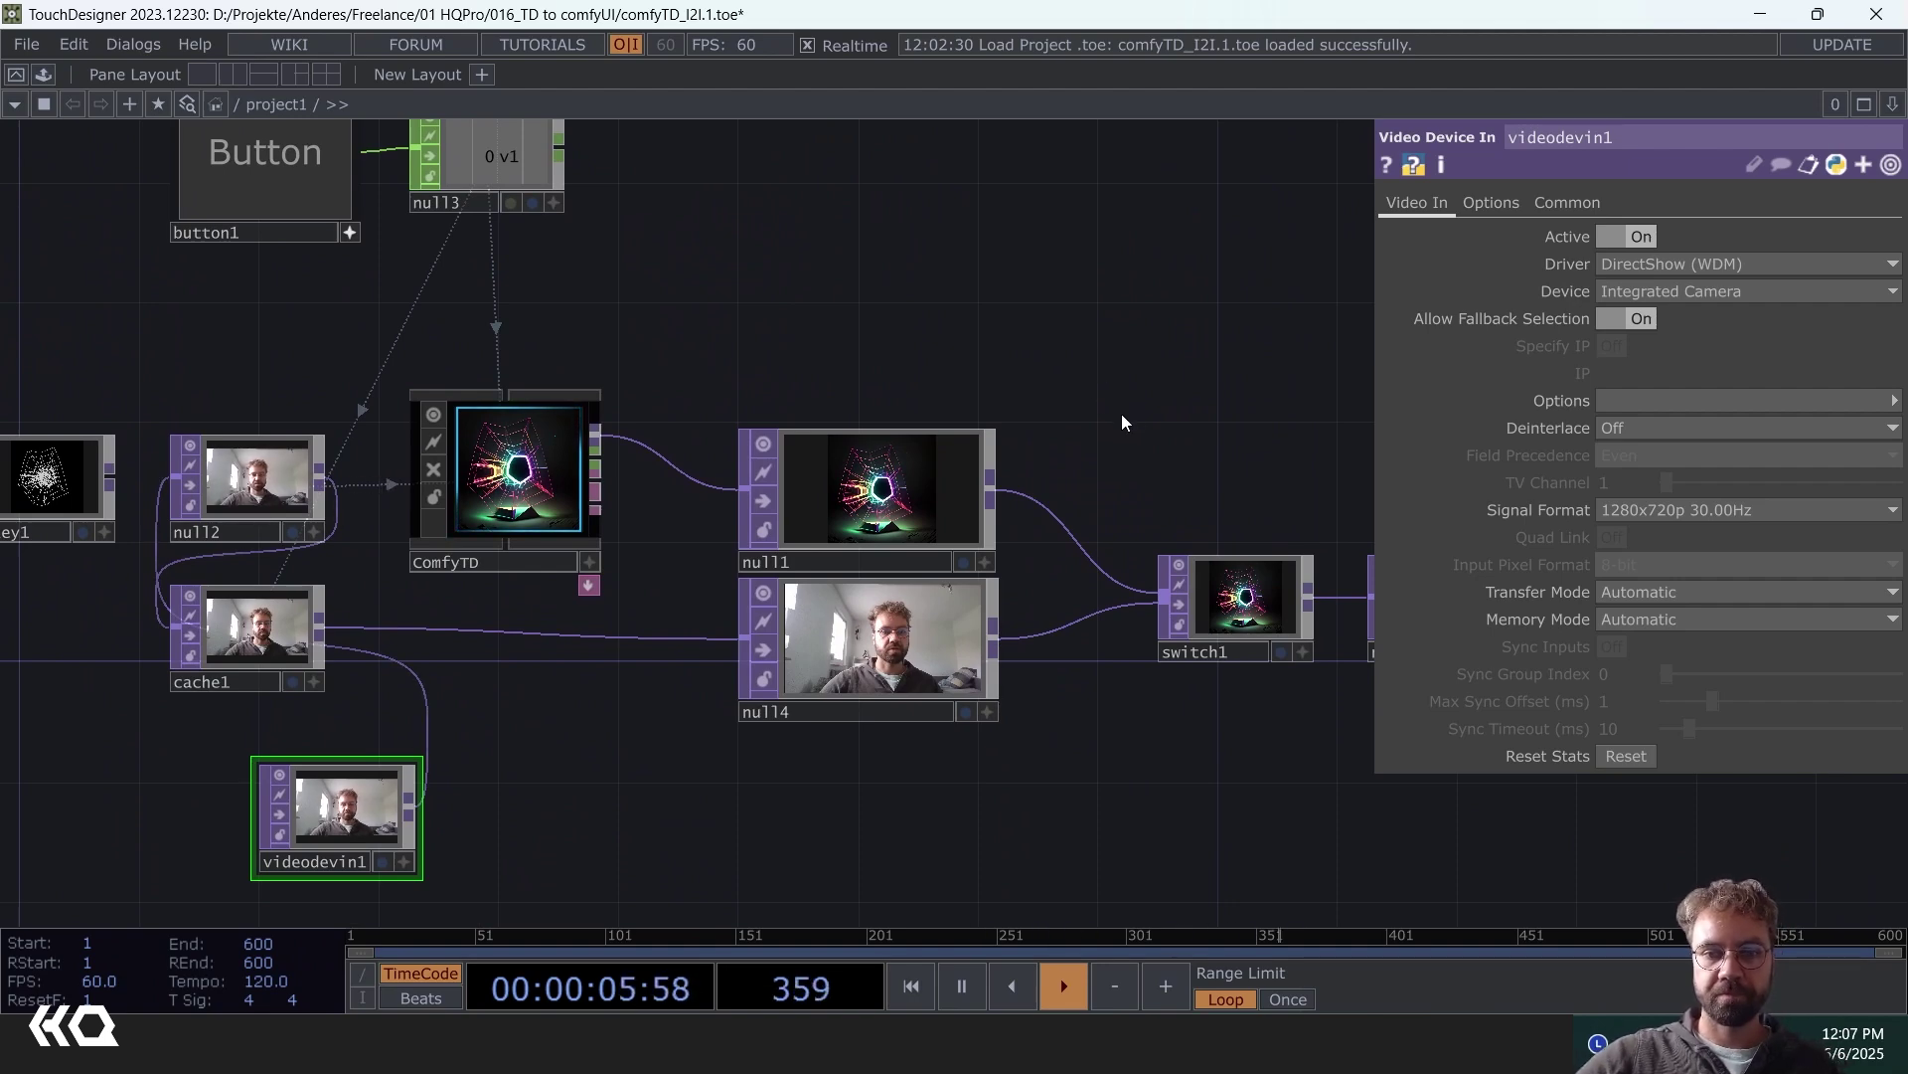
pyautogui.click(297, 203)
pyautogui.moveTo(873, 375); pyautogui.dragTo(813, 300)
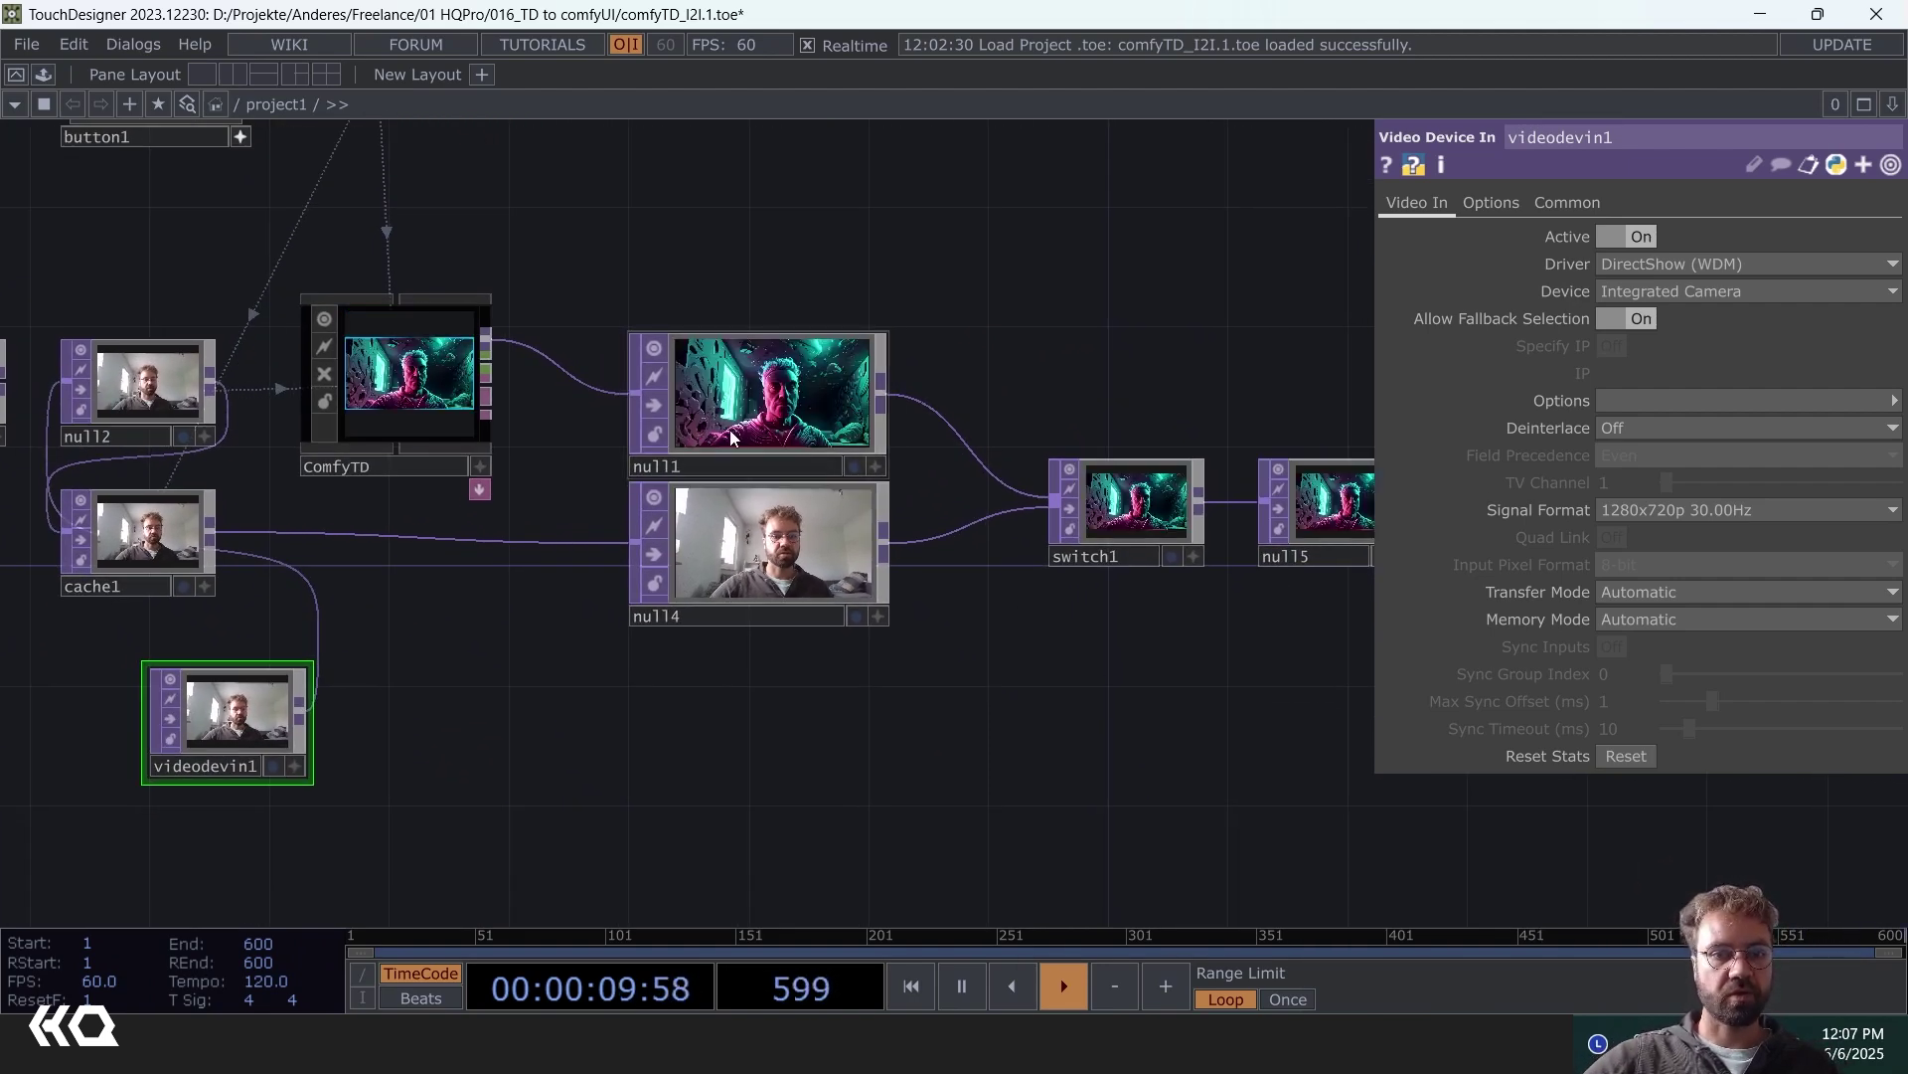
# - Select switch1 and try blending between the stylised and webcam images
pyautogui.scroll(4, 758, 395)
pyautogui.scroll(-3, 888, 403)
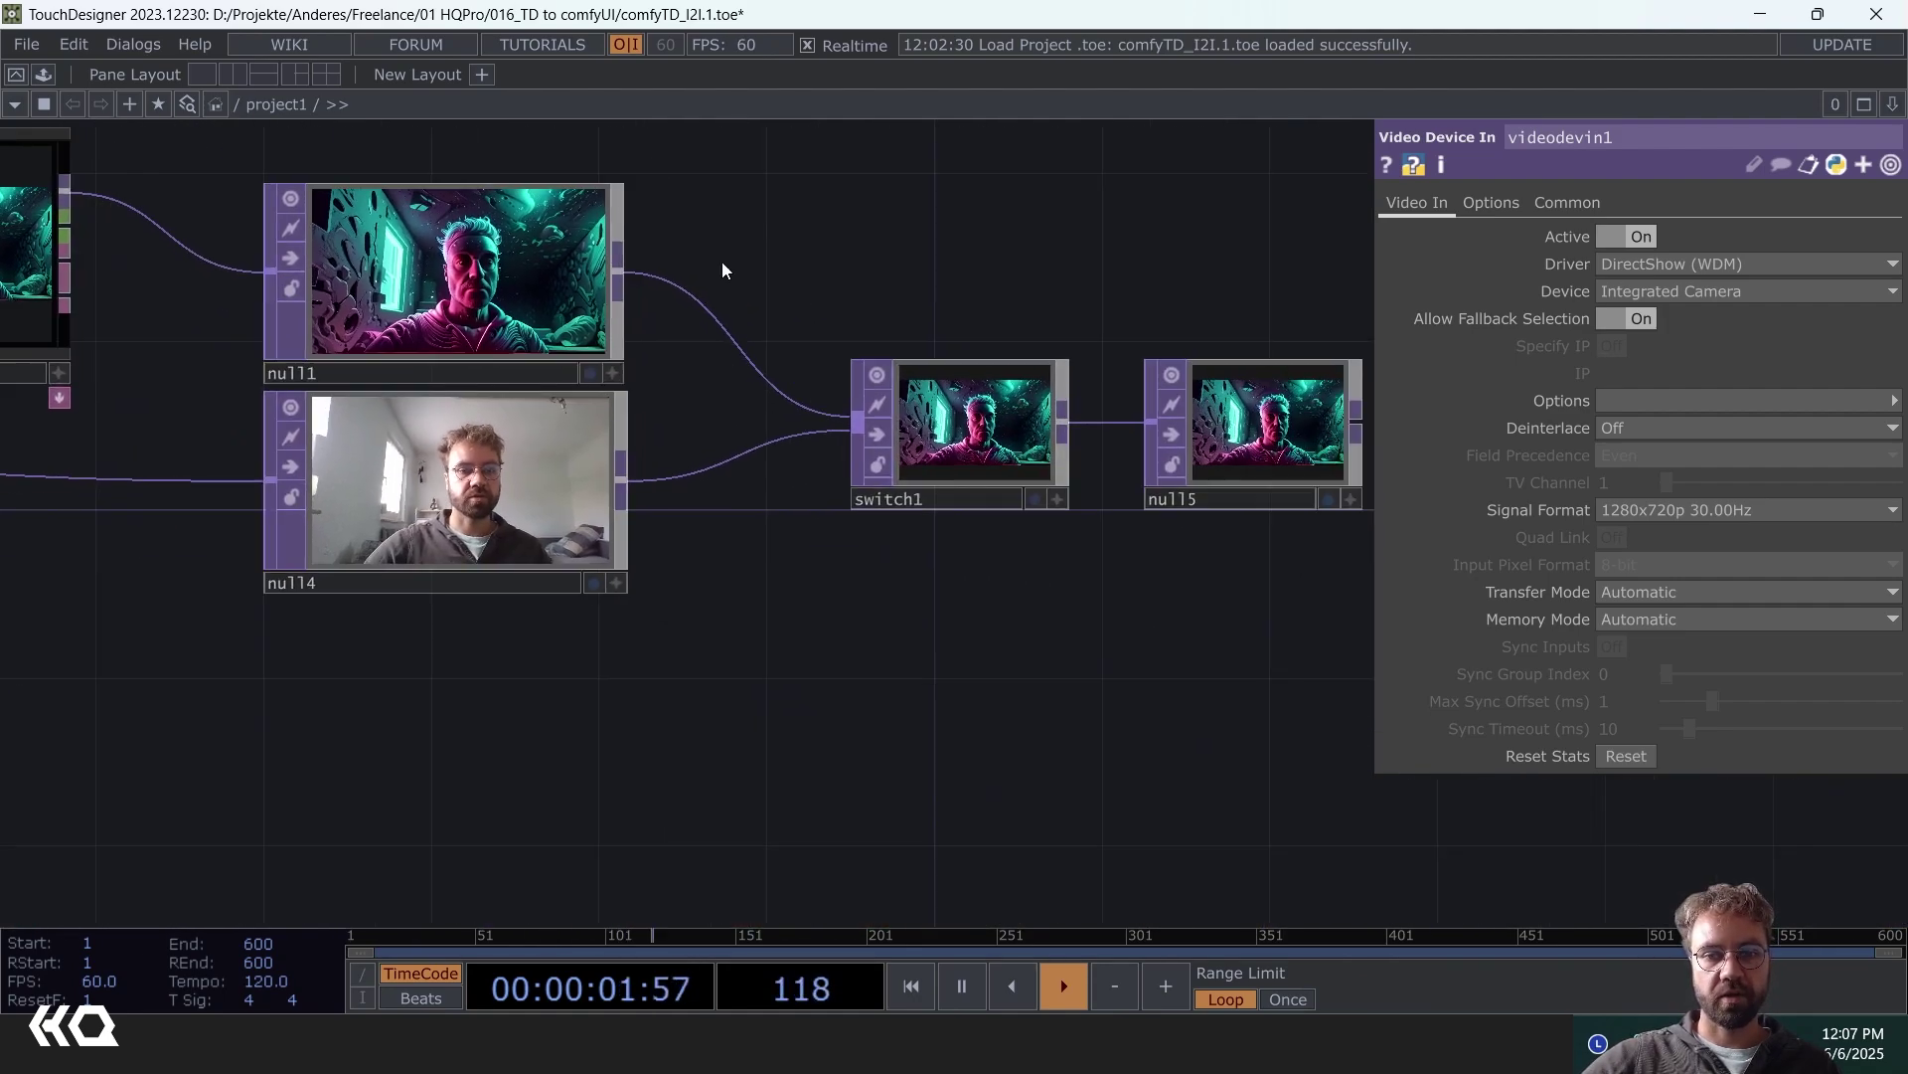
pyautogui.moveTo(1268, 475); pyautogui.dragTo(834, 329)
pyautogui.scroll(6, 980, 425)
pyautogui.scroll(-3, 716, 394)
pyautogui.click(698, 381)
pyautogui.scroll(3, 693, 387)
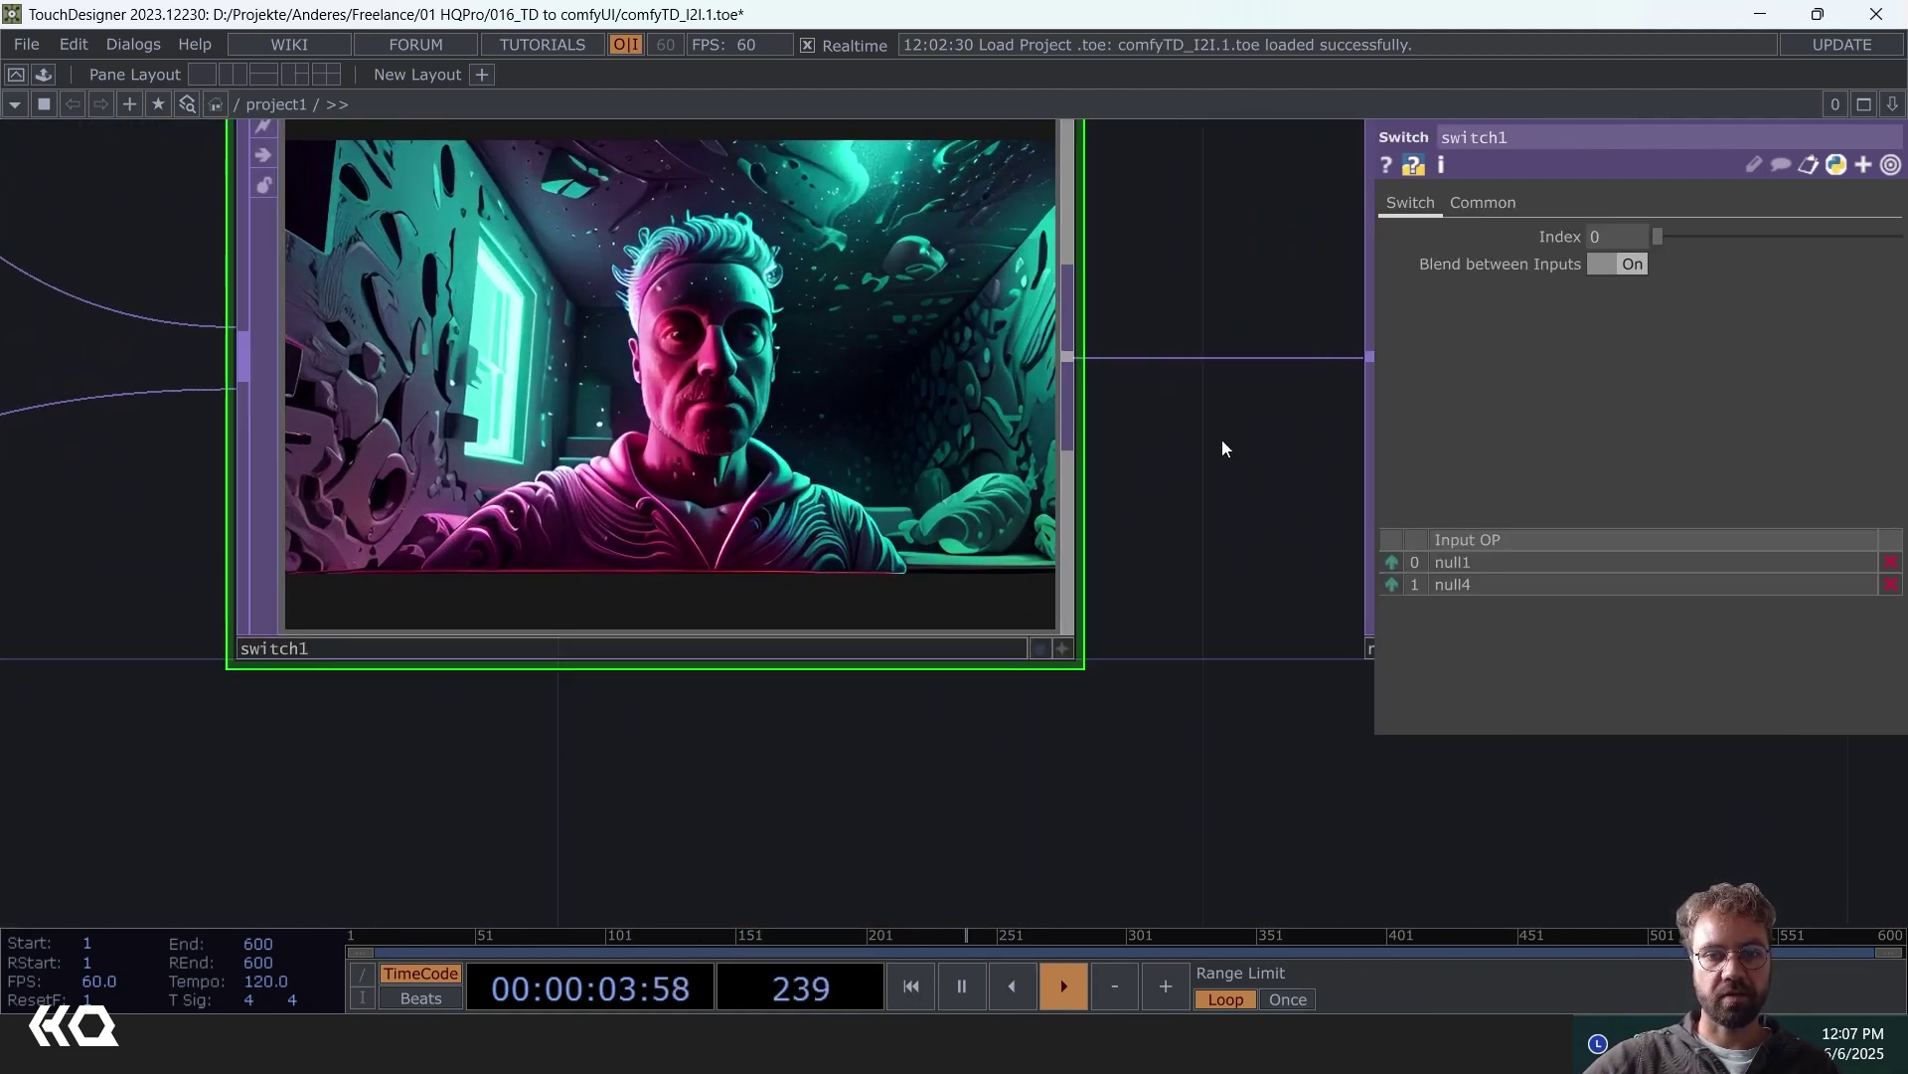
pyautogui.moveTo(1656, 232); pyautogui.dragTo(1613, 237)
# - Zoom out to show the whole network, then switch to the browser
pyautogui.scroll(-6, 971, 404)
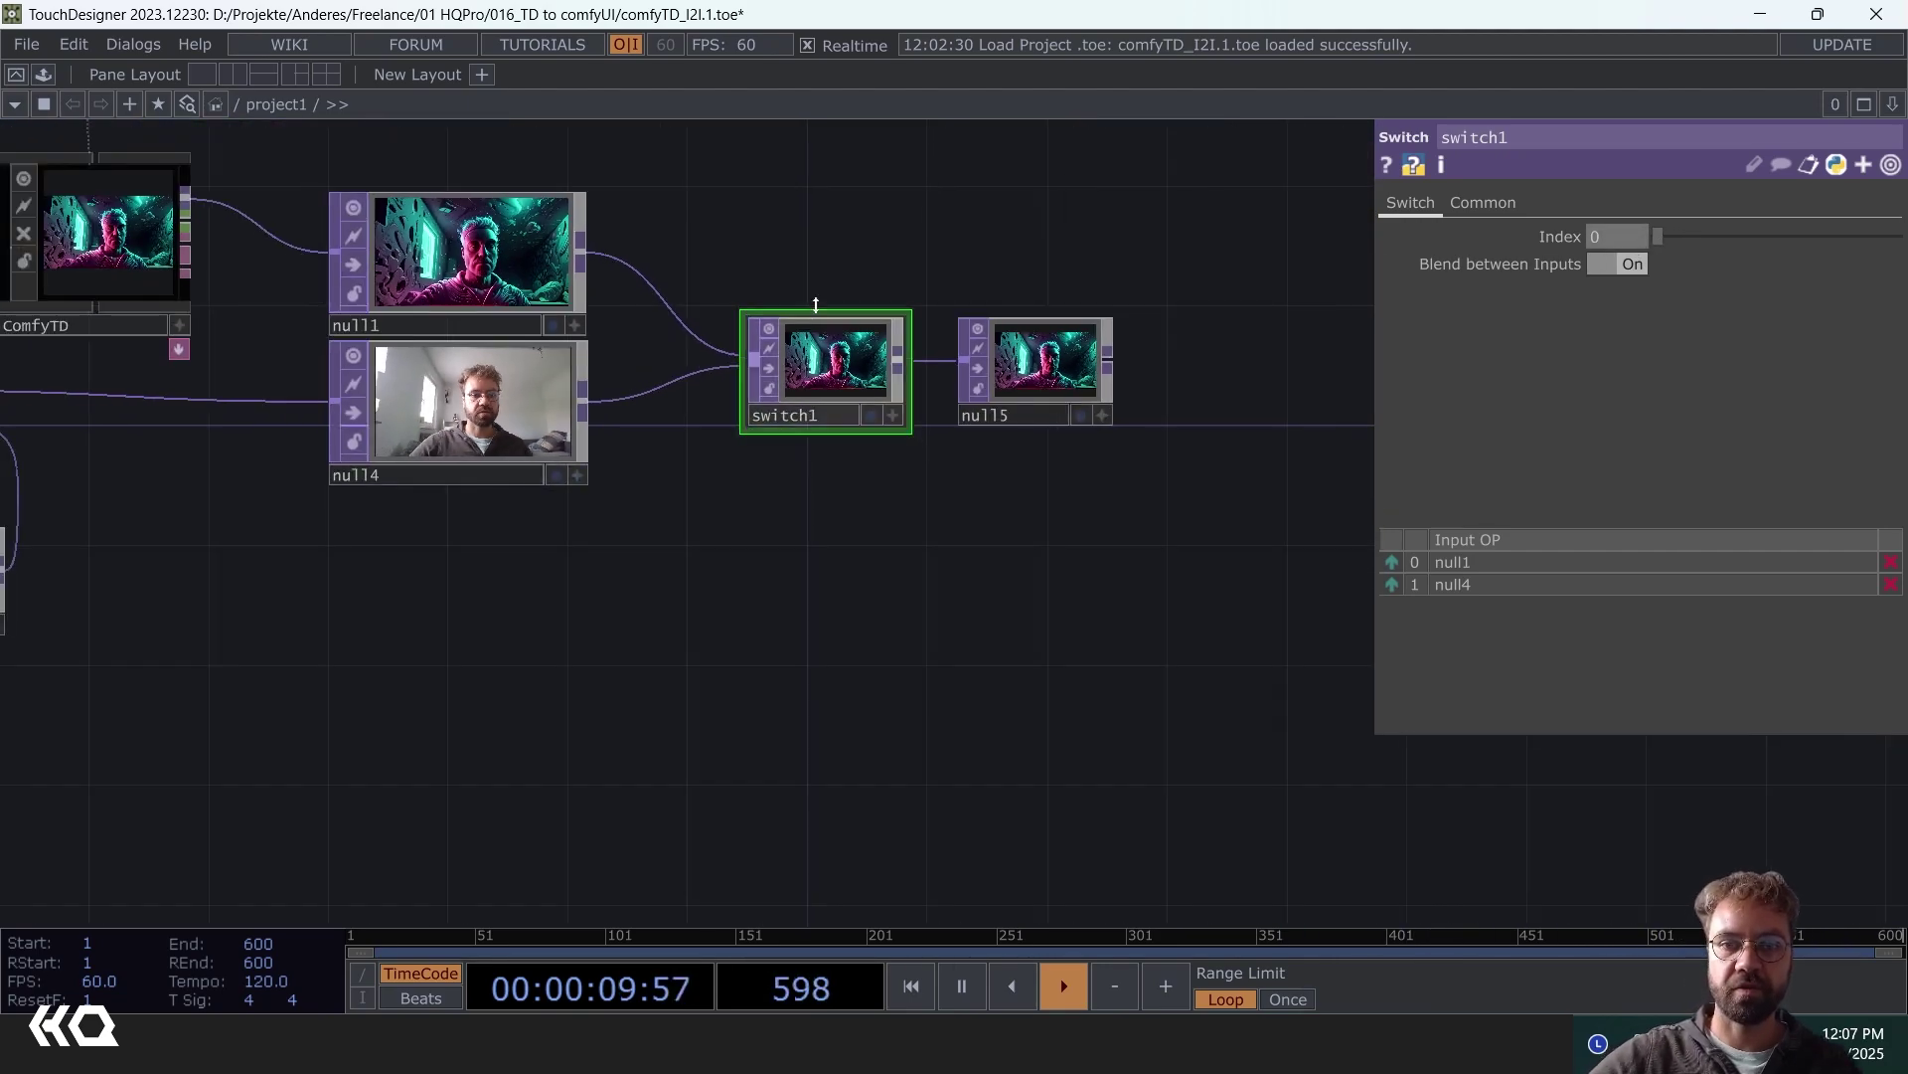
pyautogui.moveTo(841, 290); pyautogui.dragTo(1171, 328)
pyautogui.scroll(-3, 1011, 313)
pyautogui.moveTo(934, 258); pyautogui.dragTo(1023, 280)
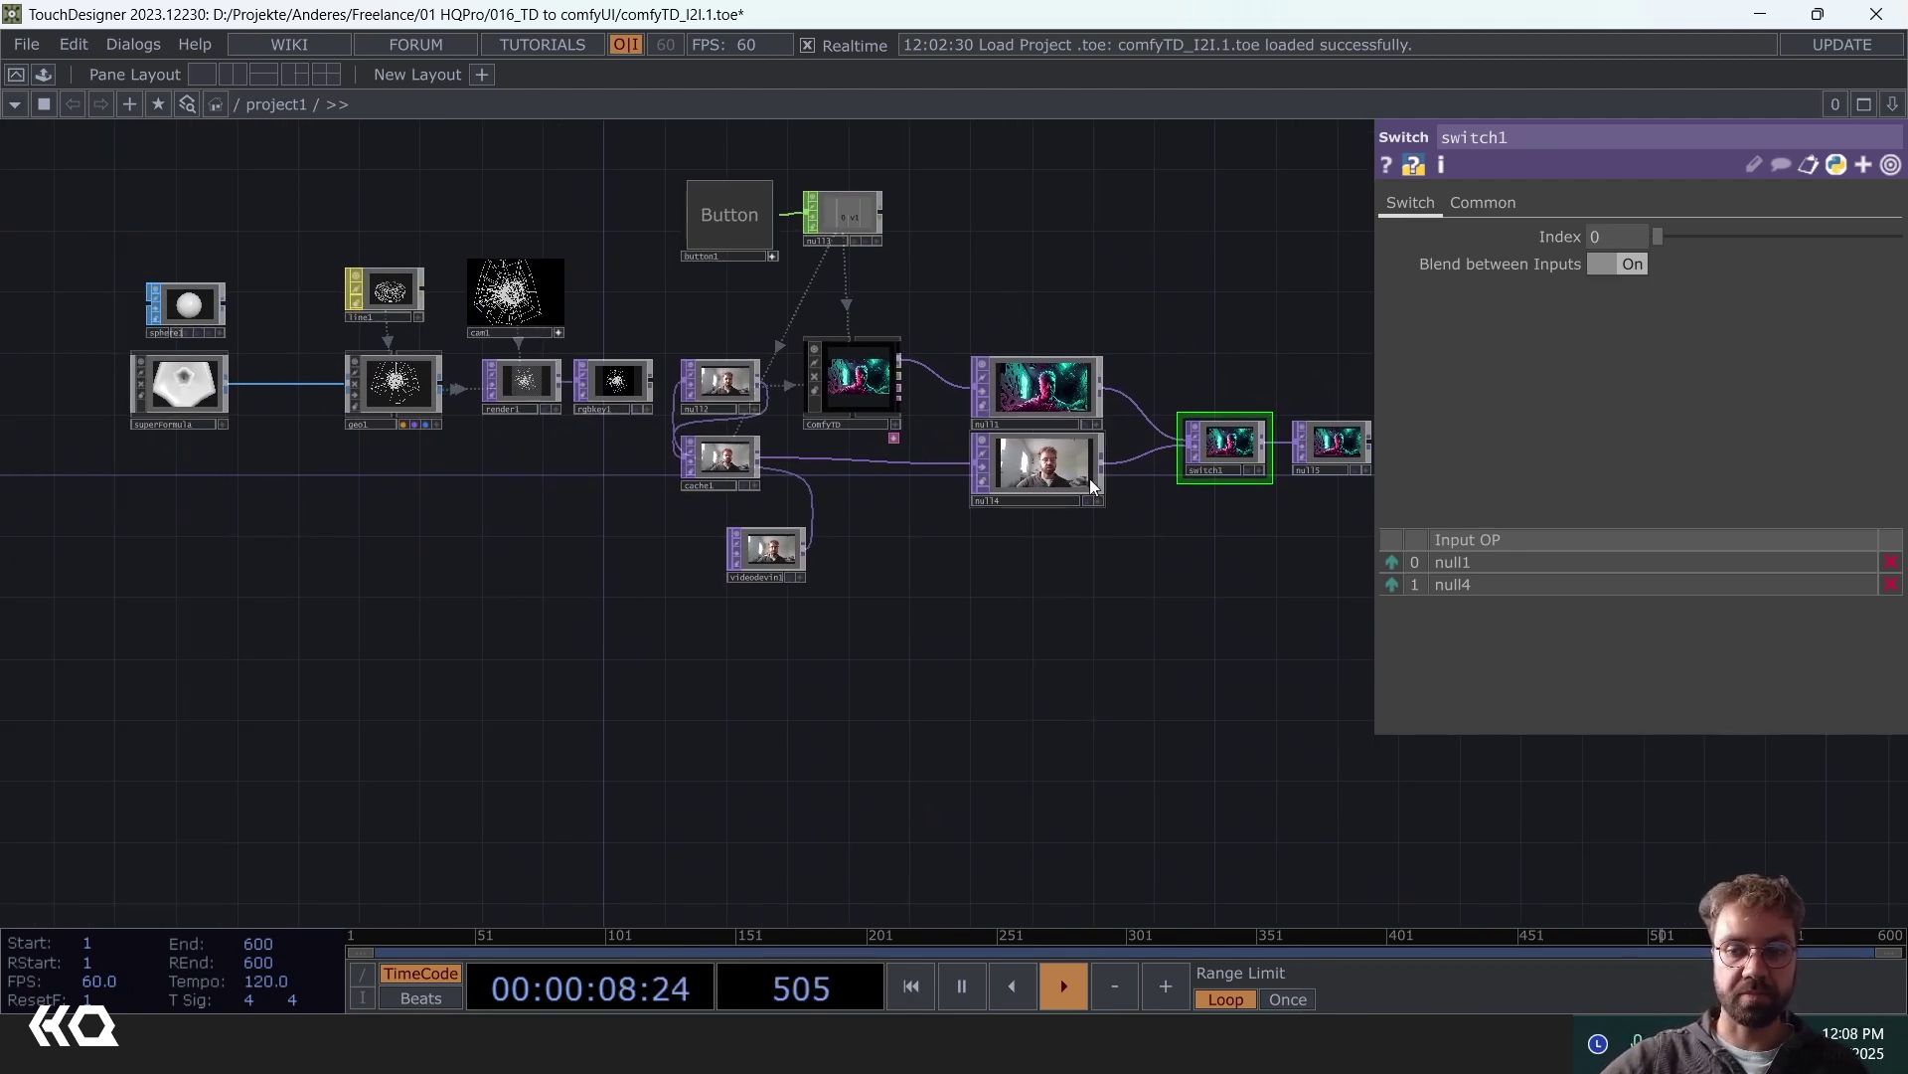
pyautogui.click(1004, 1044)
pyautogui.click(542, 27)
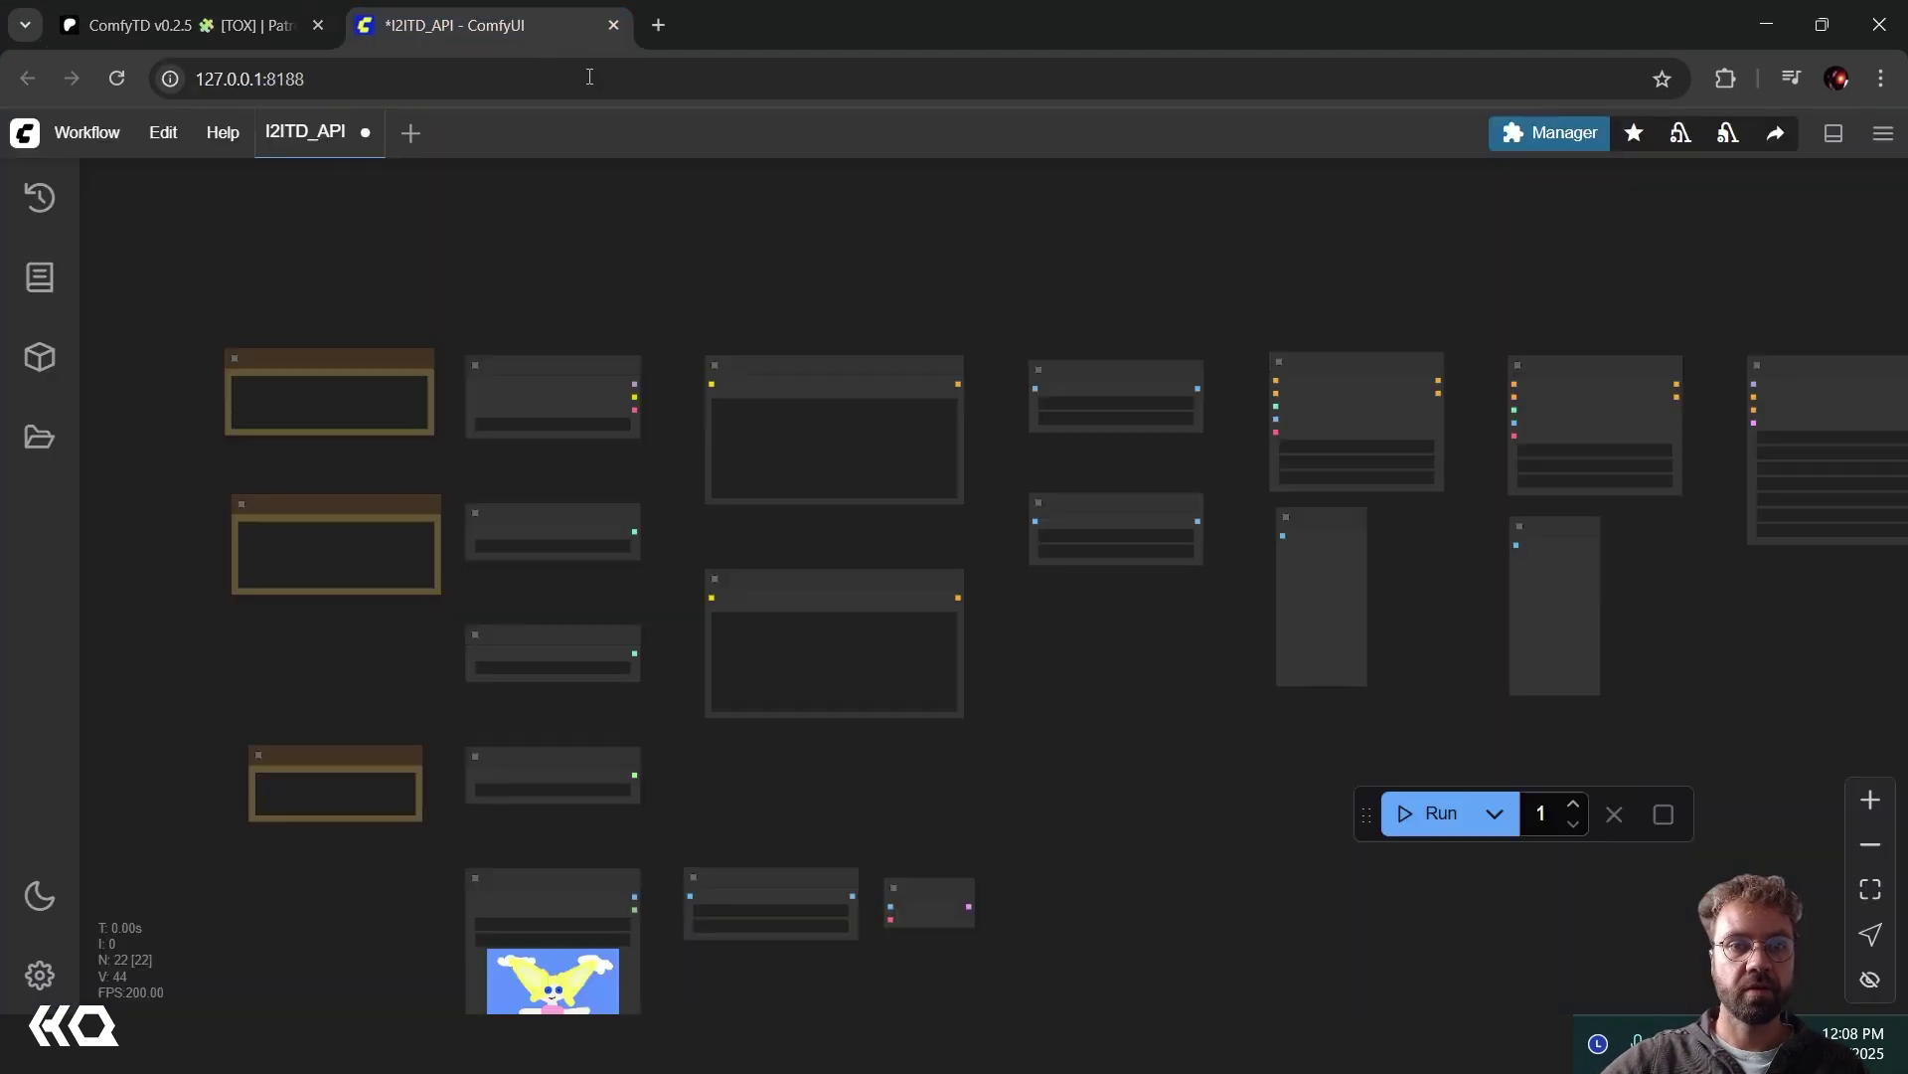
pyautogui.scroll(3, 609, 314)
pyautogui.scroll(2, 527, 255)
pyautogui.moveTo(467, 226); pyautogui.dragTo(831, 245)
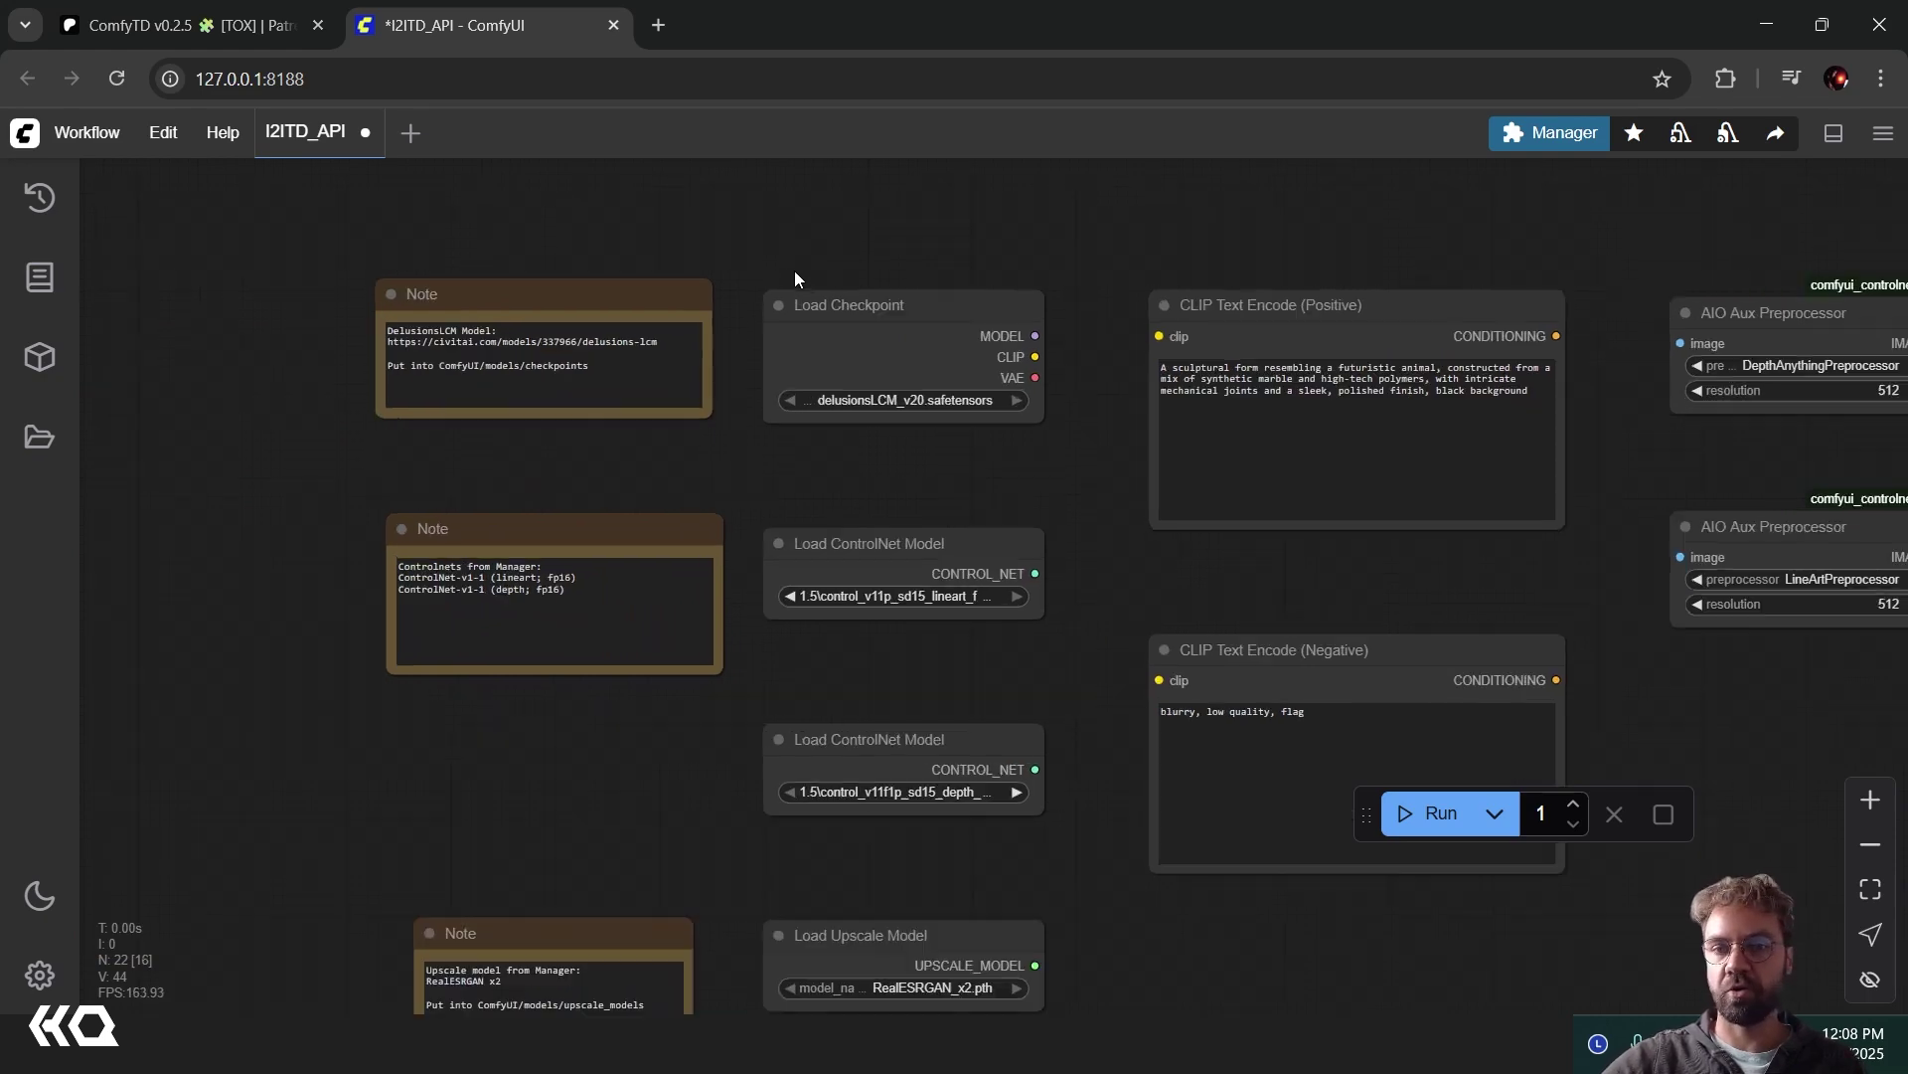
pyautogui.scroll(4, 736, 264)
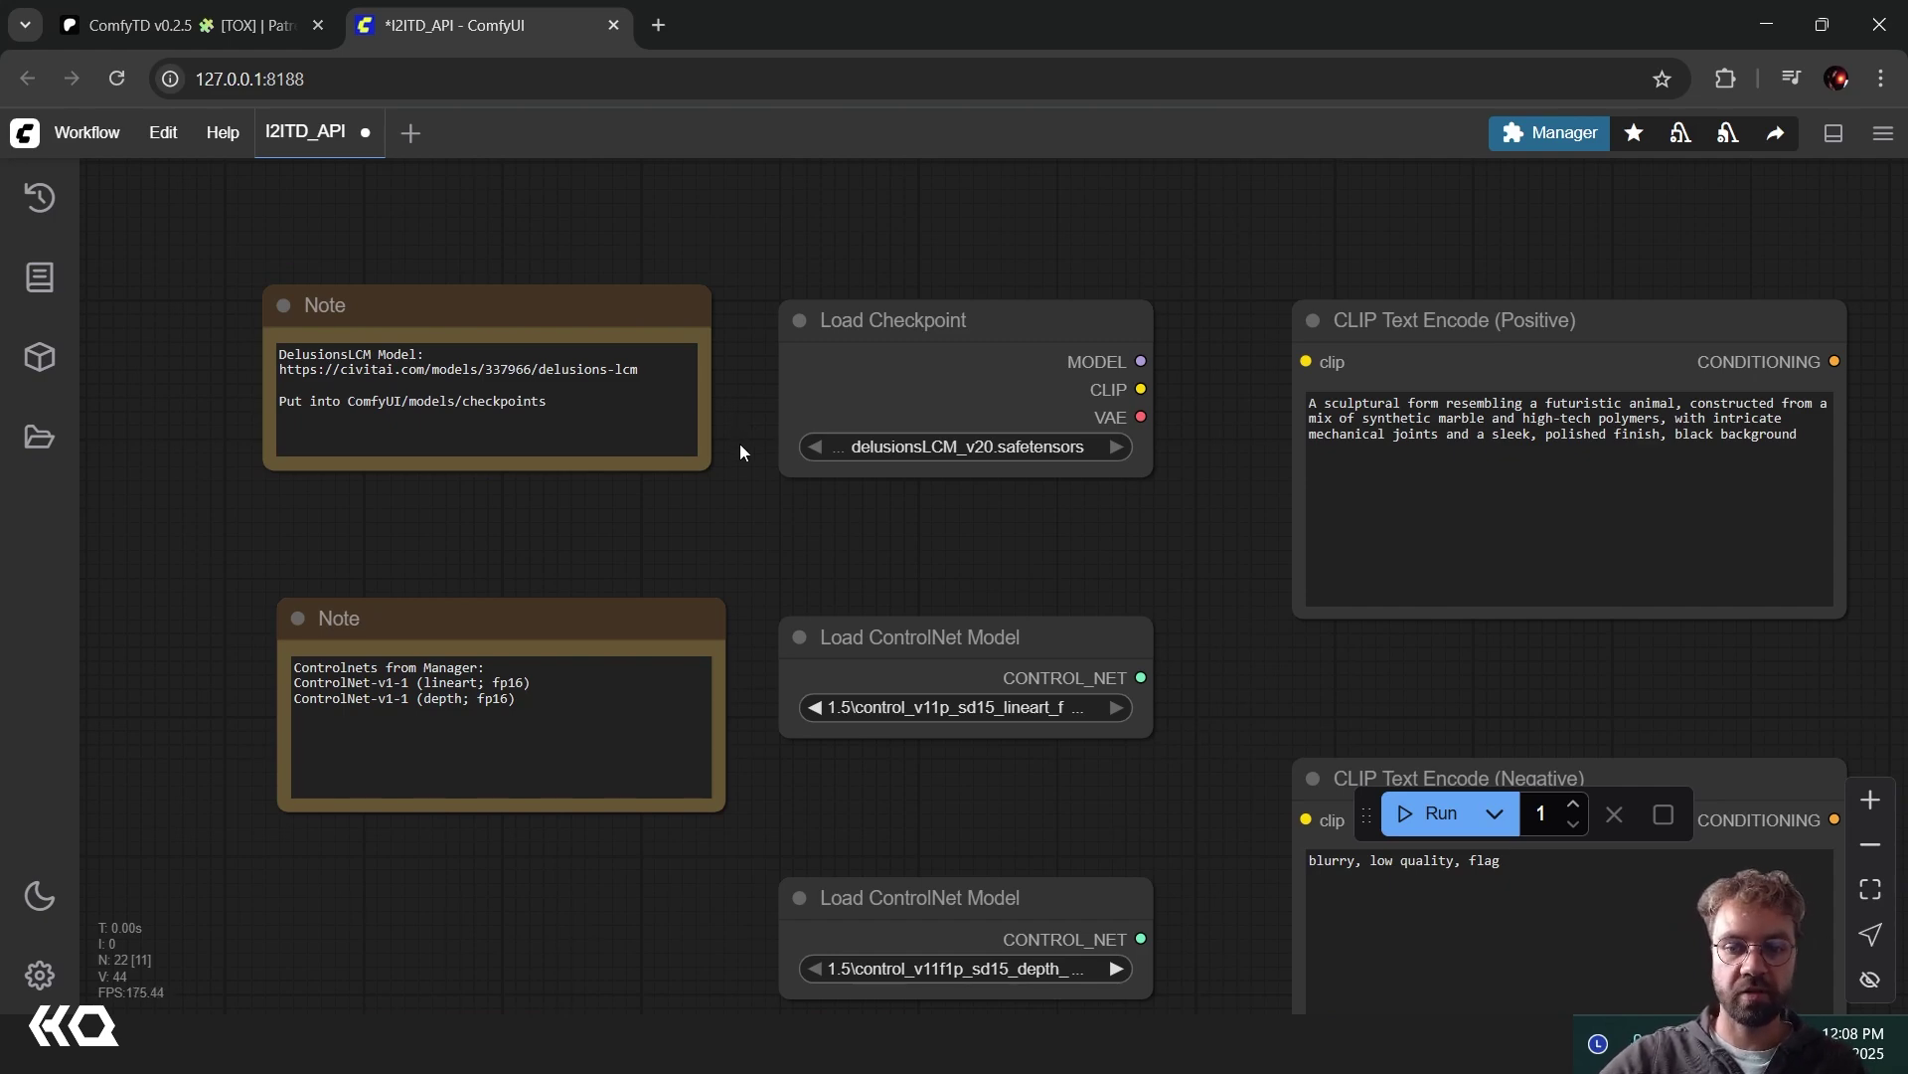
pyautogui.scroll(2, 740, 466)
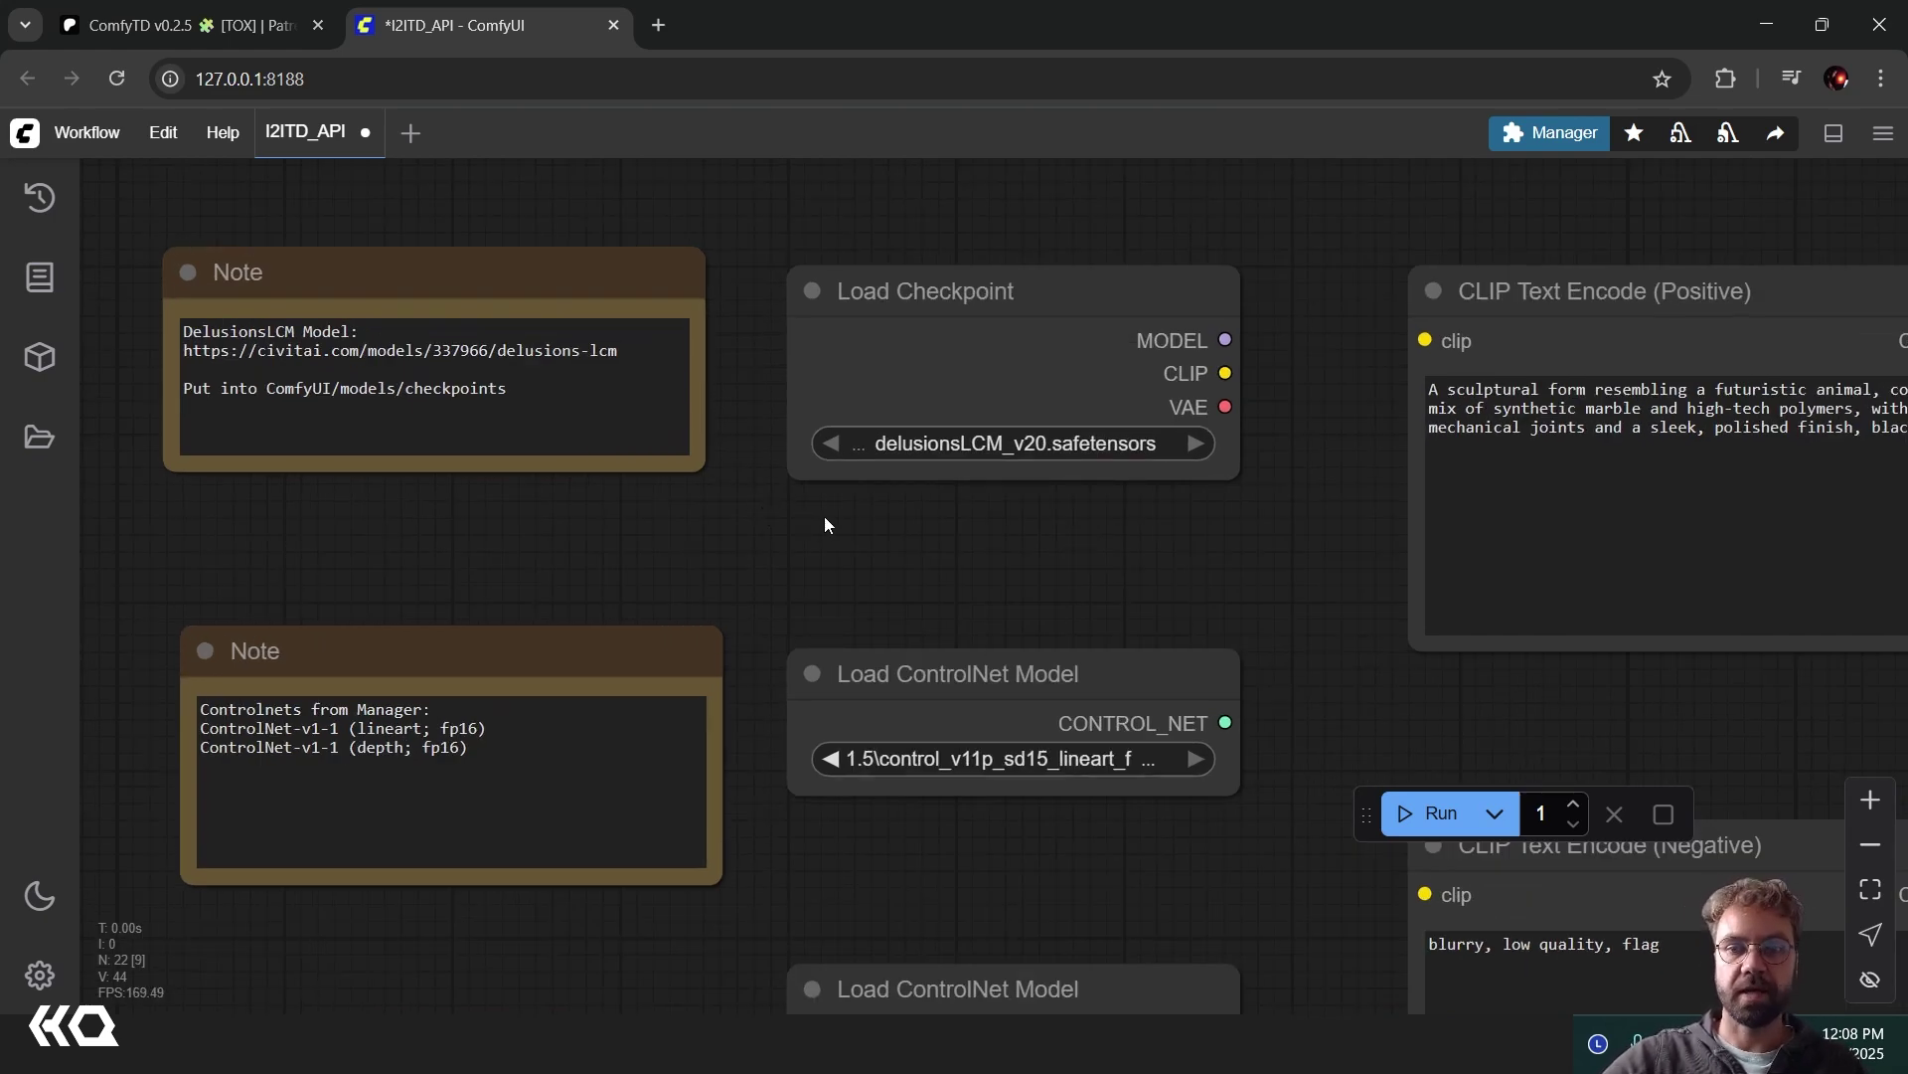
pyautogui.scroll(-5, 895, 530)
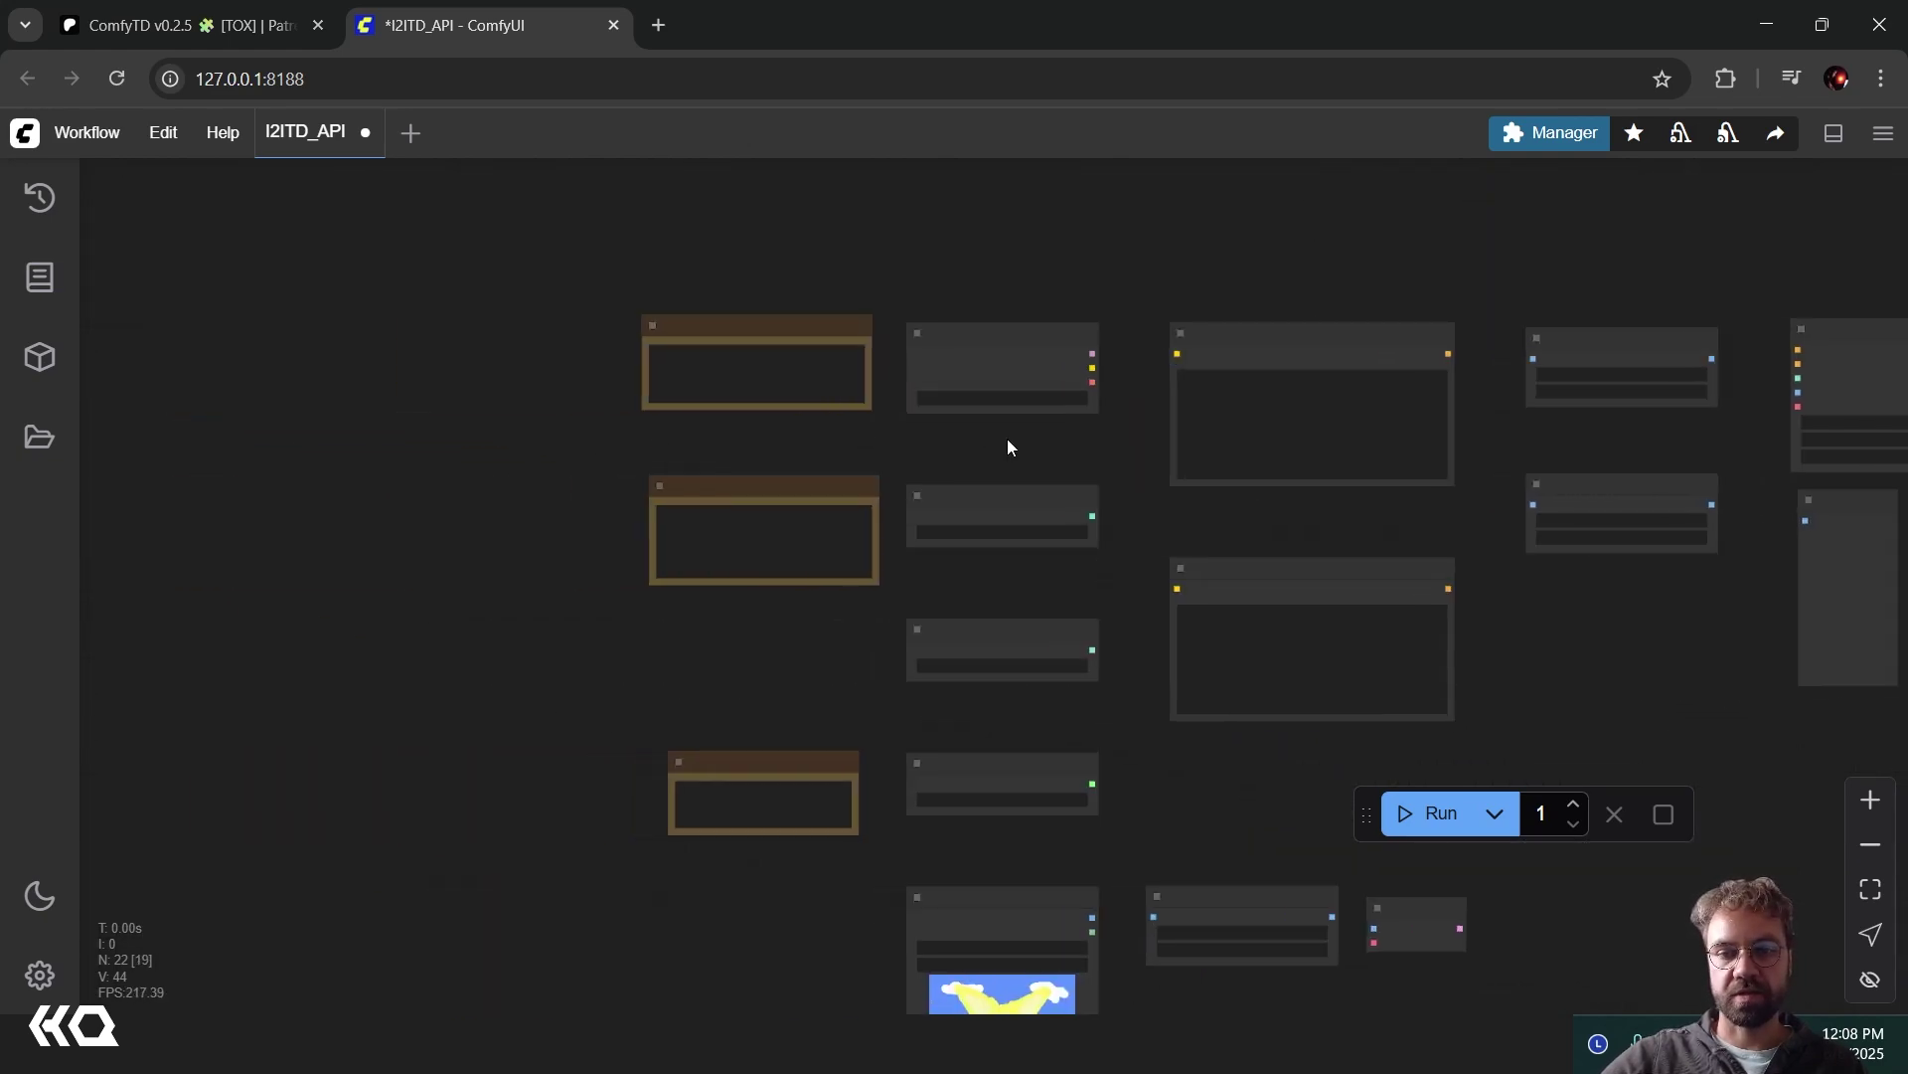
pyautogui.scroll(5, 1006, 442)
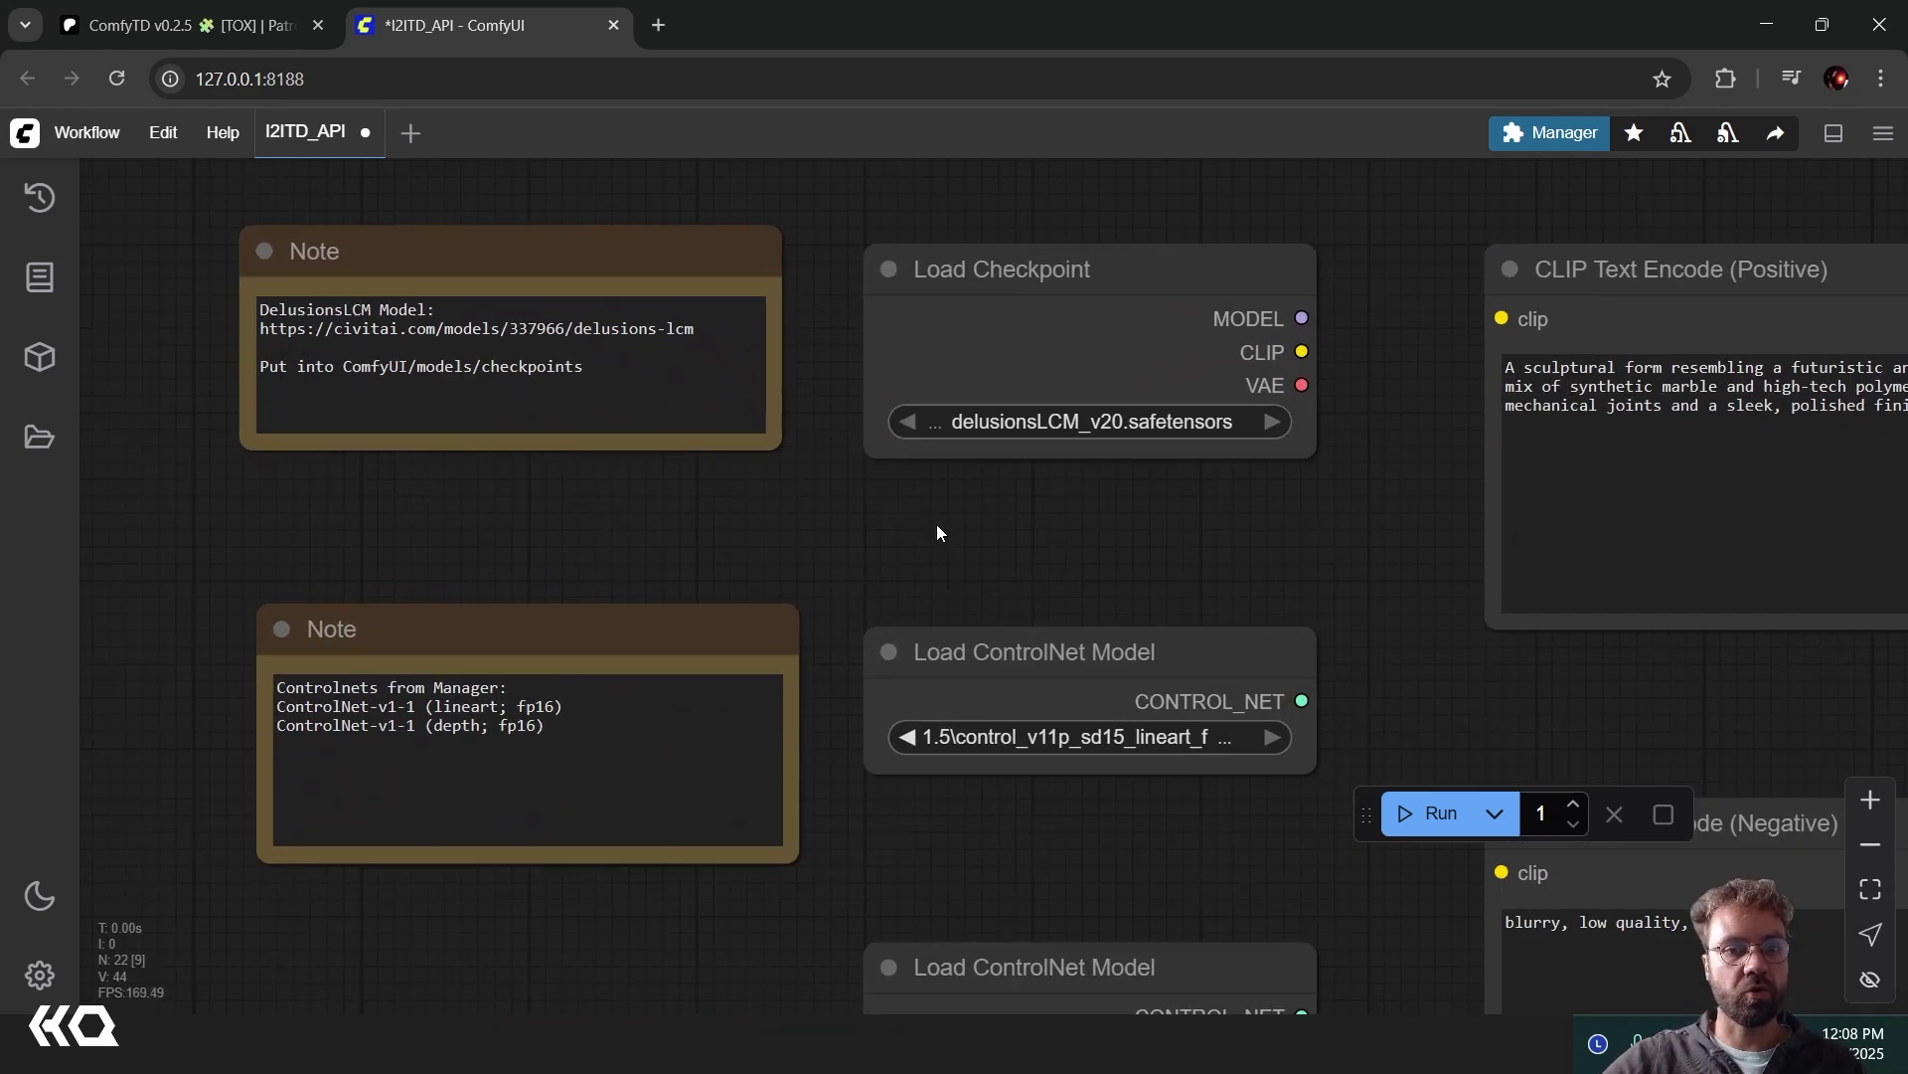
pyautogui.click(1074, 270)
pyautogui.scroll(1, 1074, 271)
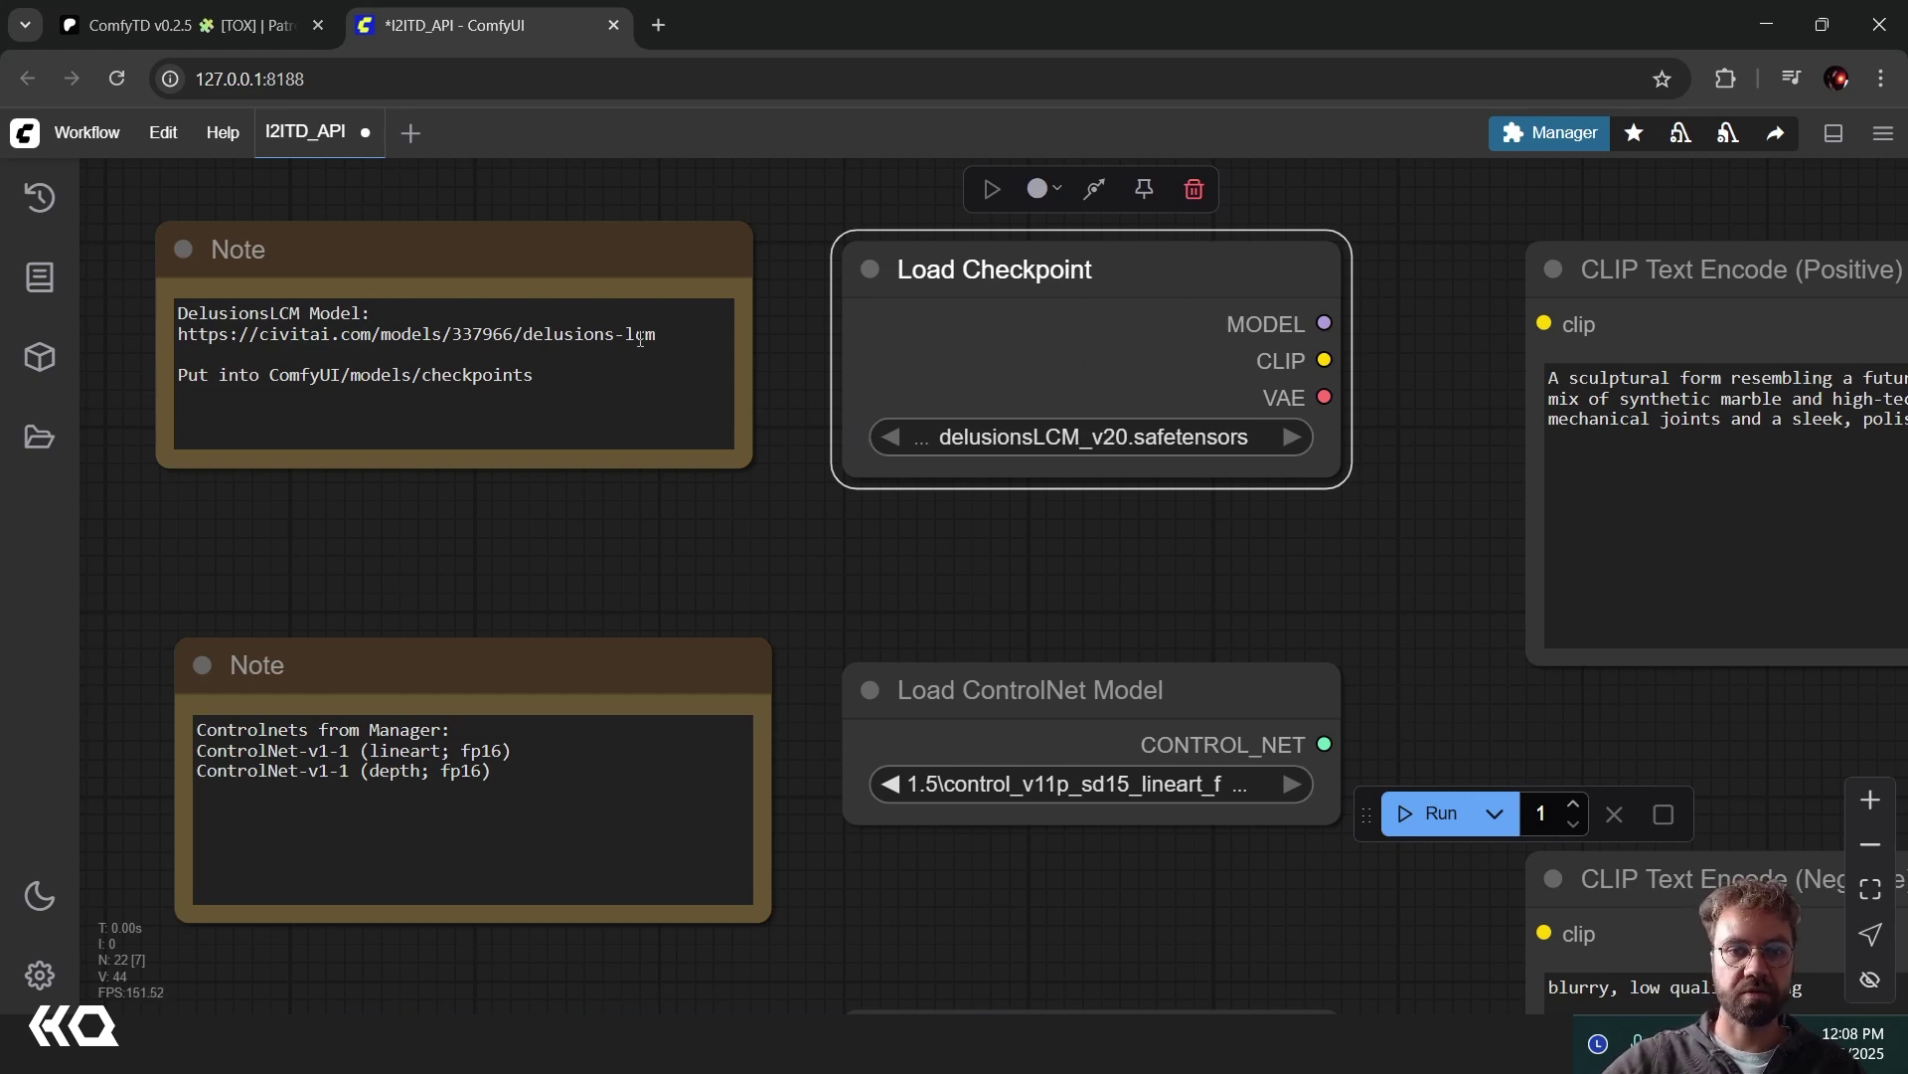
pyautogui.moveTo(661, 336); pyautogui.dragTo(164, 337)
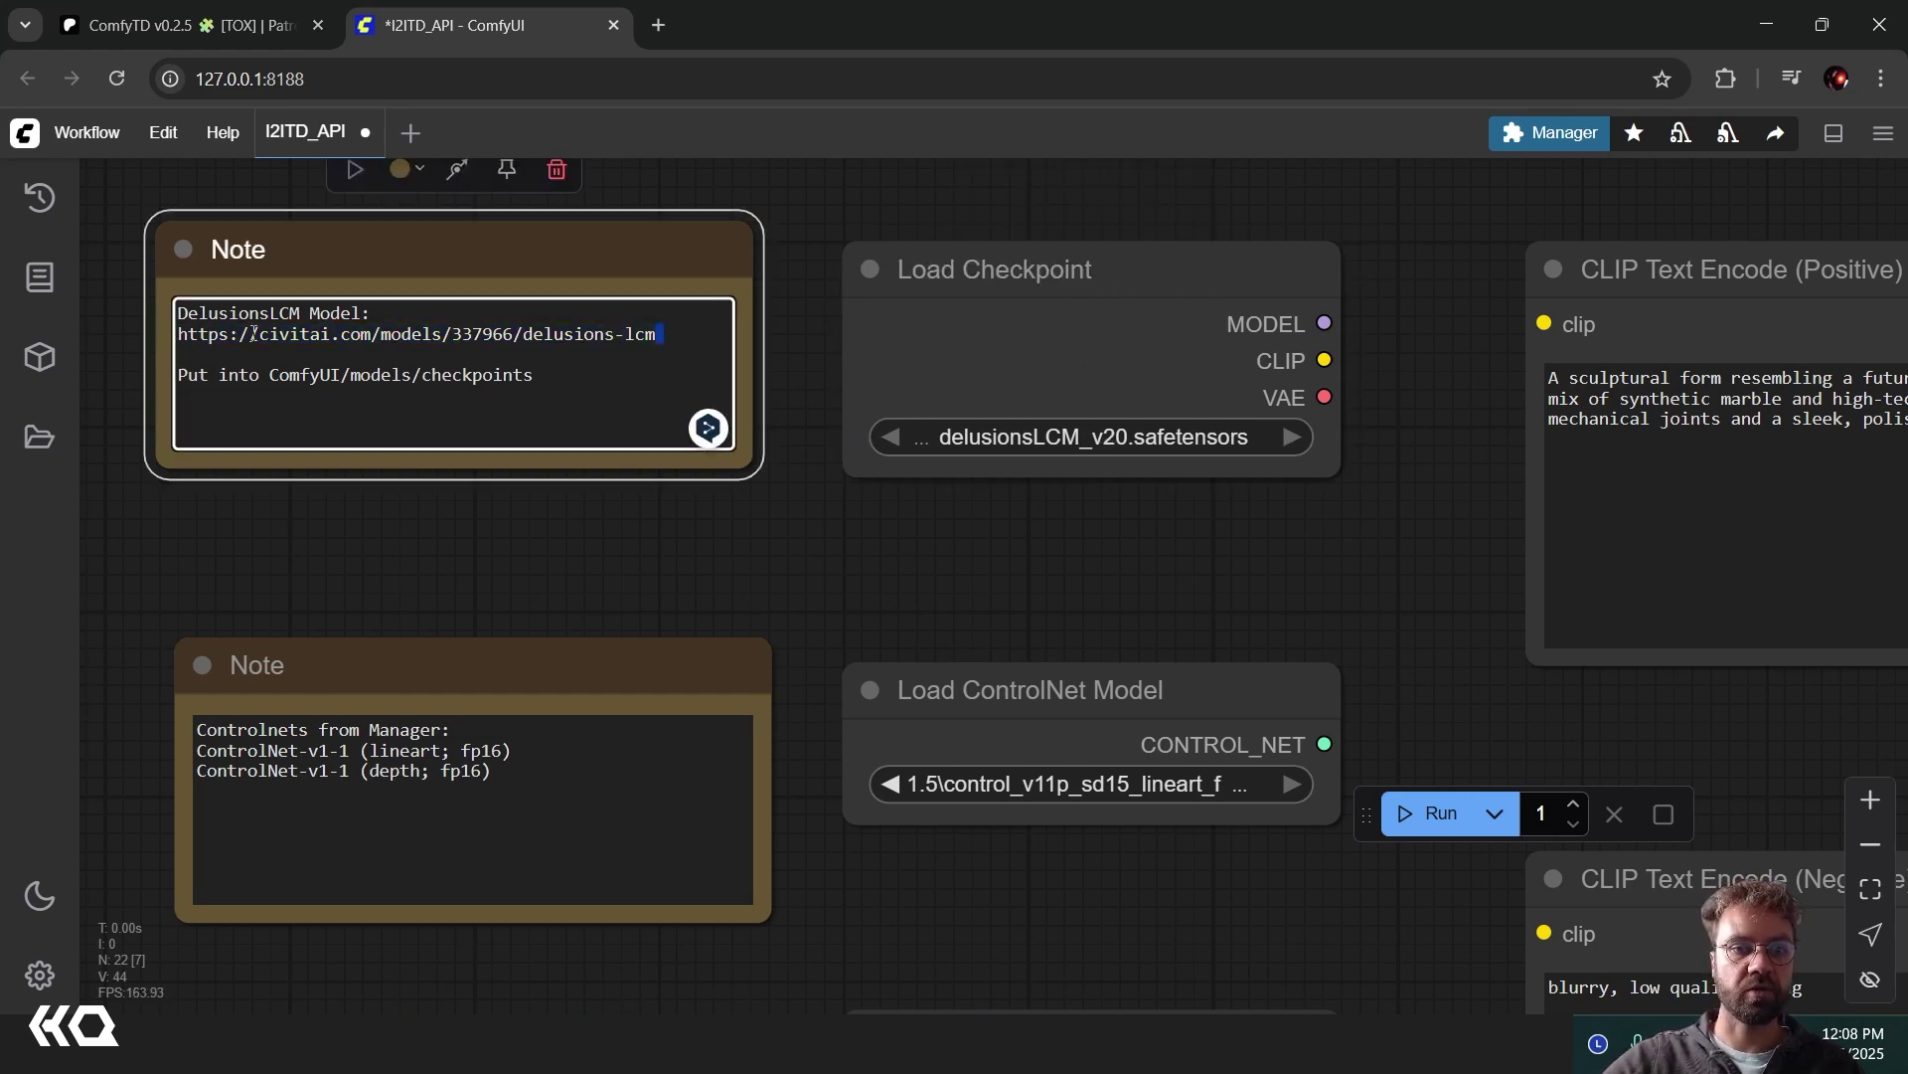
pyautogui.click(556, 379)
pyautogui.moveTo(277, 374); pyautogui.dragTo(597, 375)
pyautogui.click(562, 564)
pyautogui.click(523, 413)
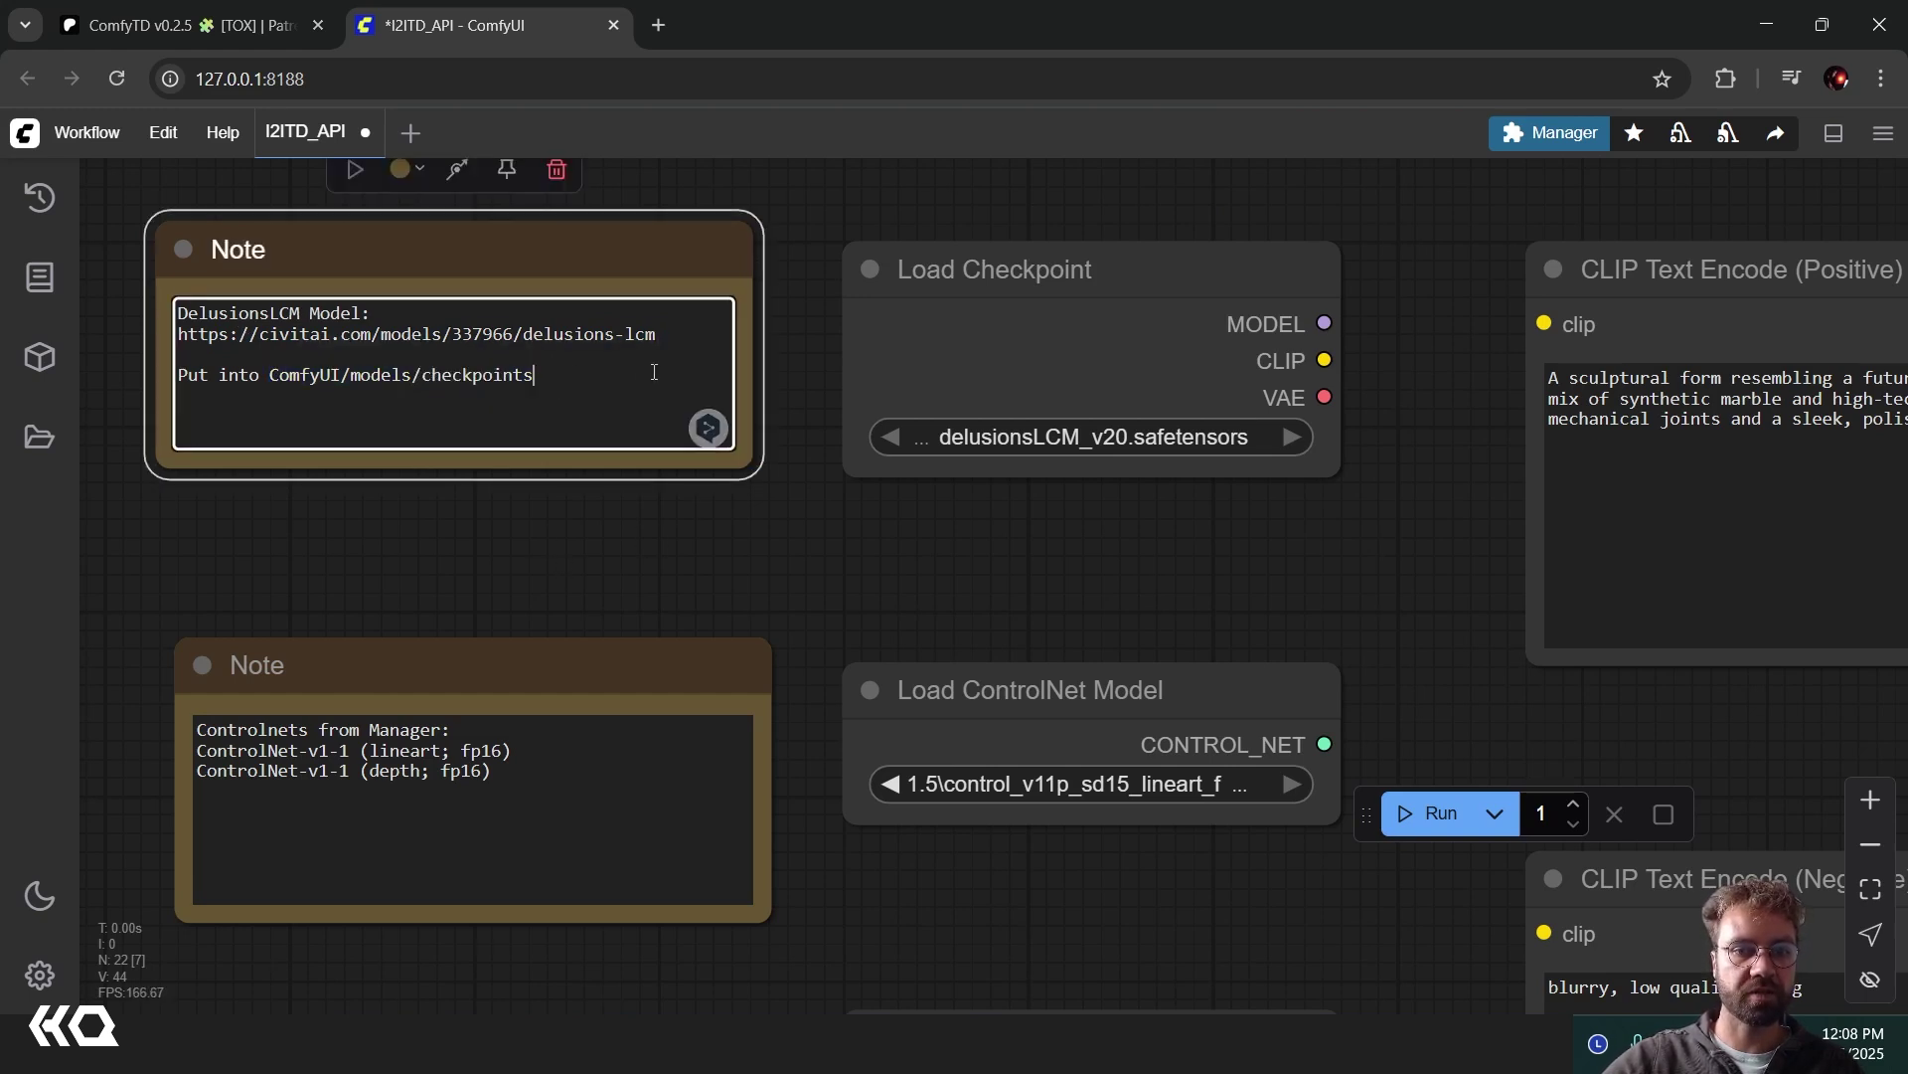
# - Browse to ComfyUI_windows_portable > ComfyUI > models > checkpoints and select delusionsLCM_v20.safetensors
pyautogui.hotkey('alt', 'Tab')
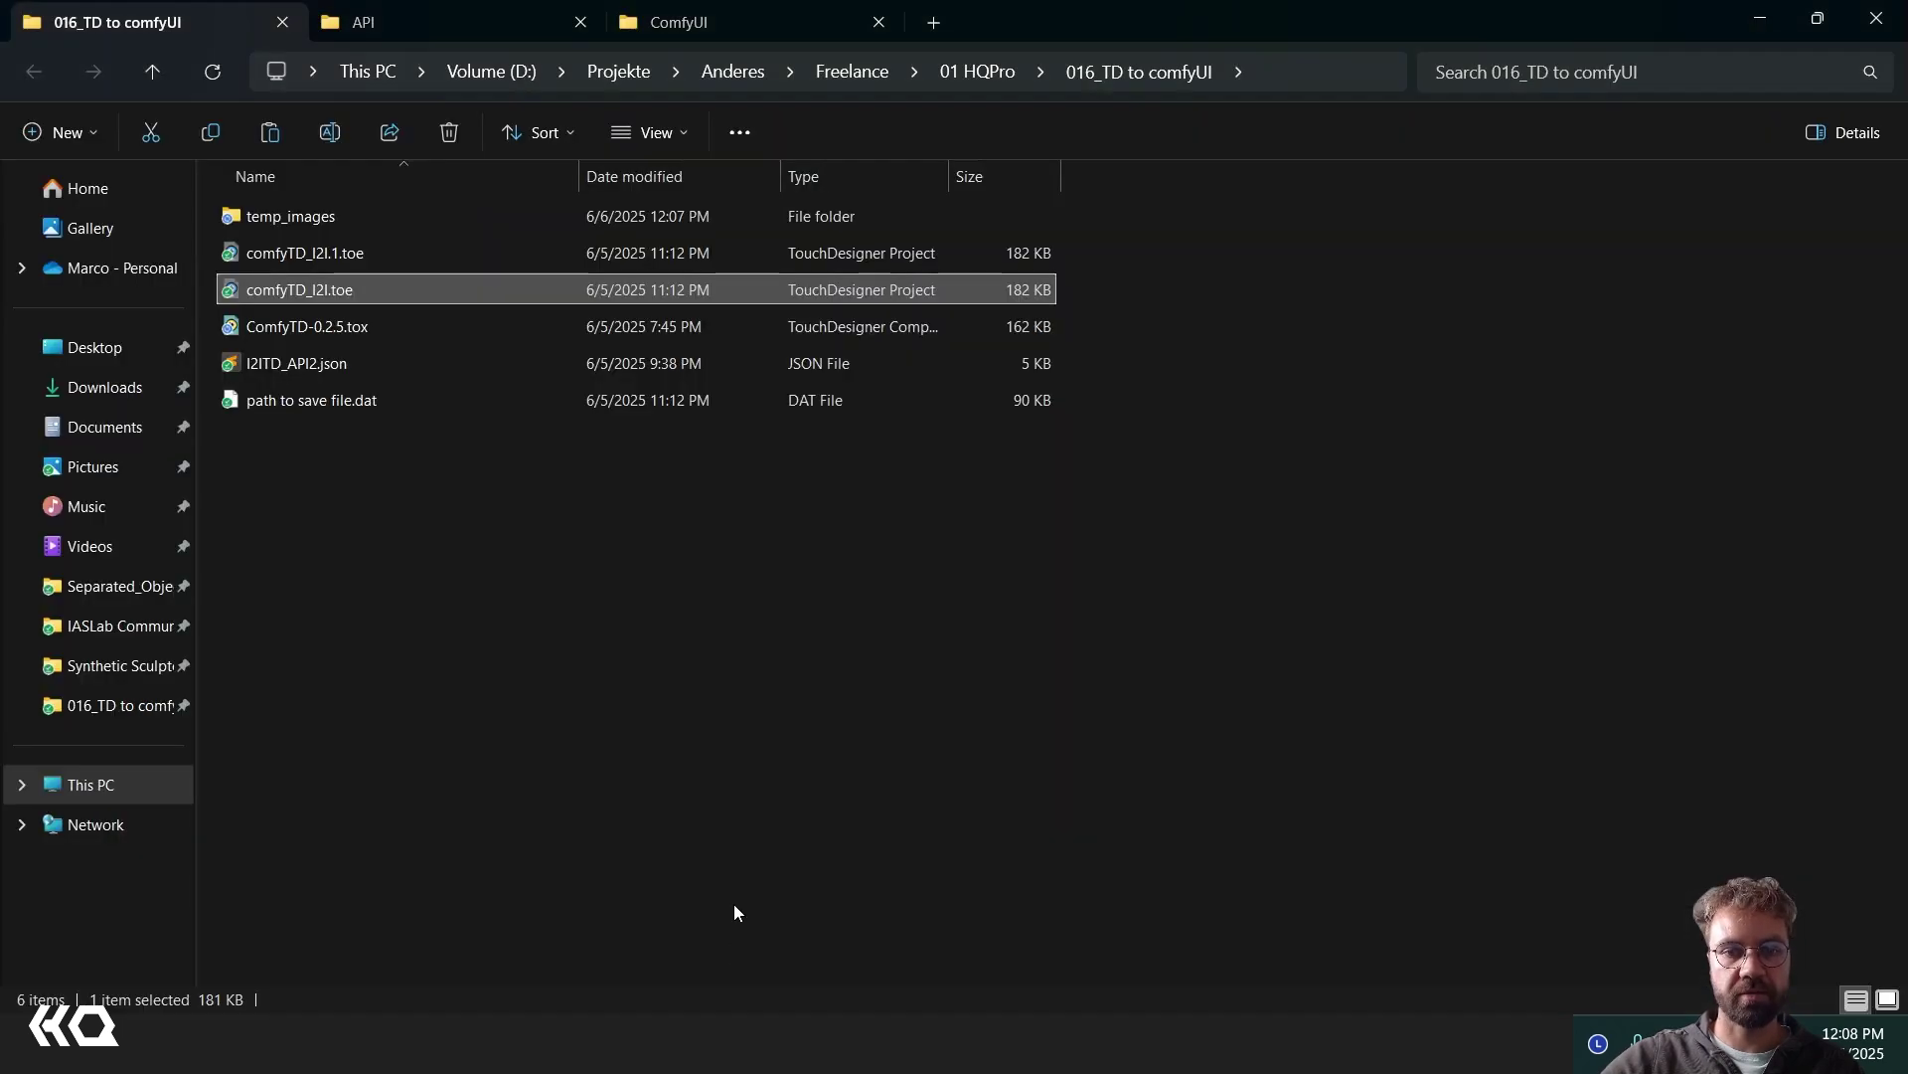
pyautogui.click(731, 20)
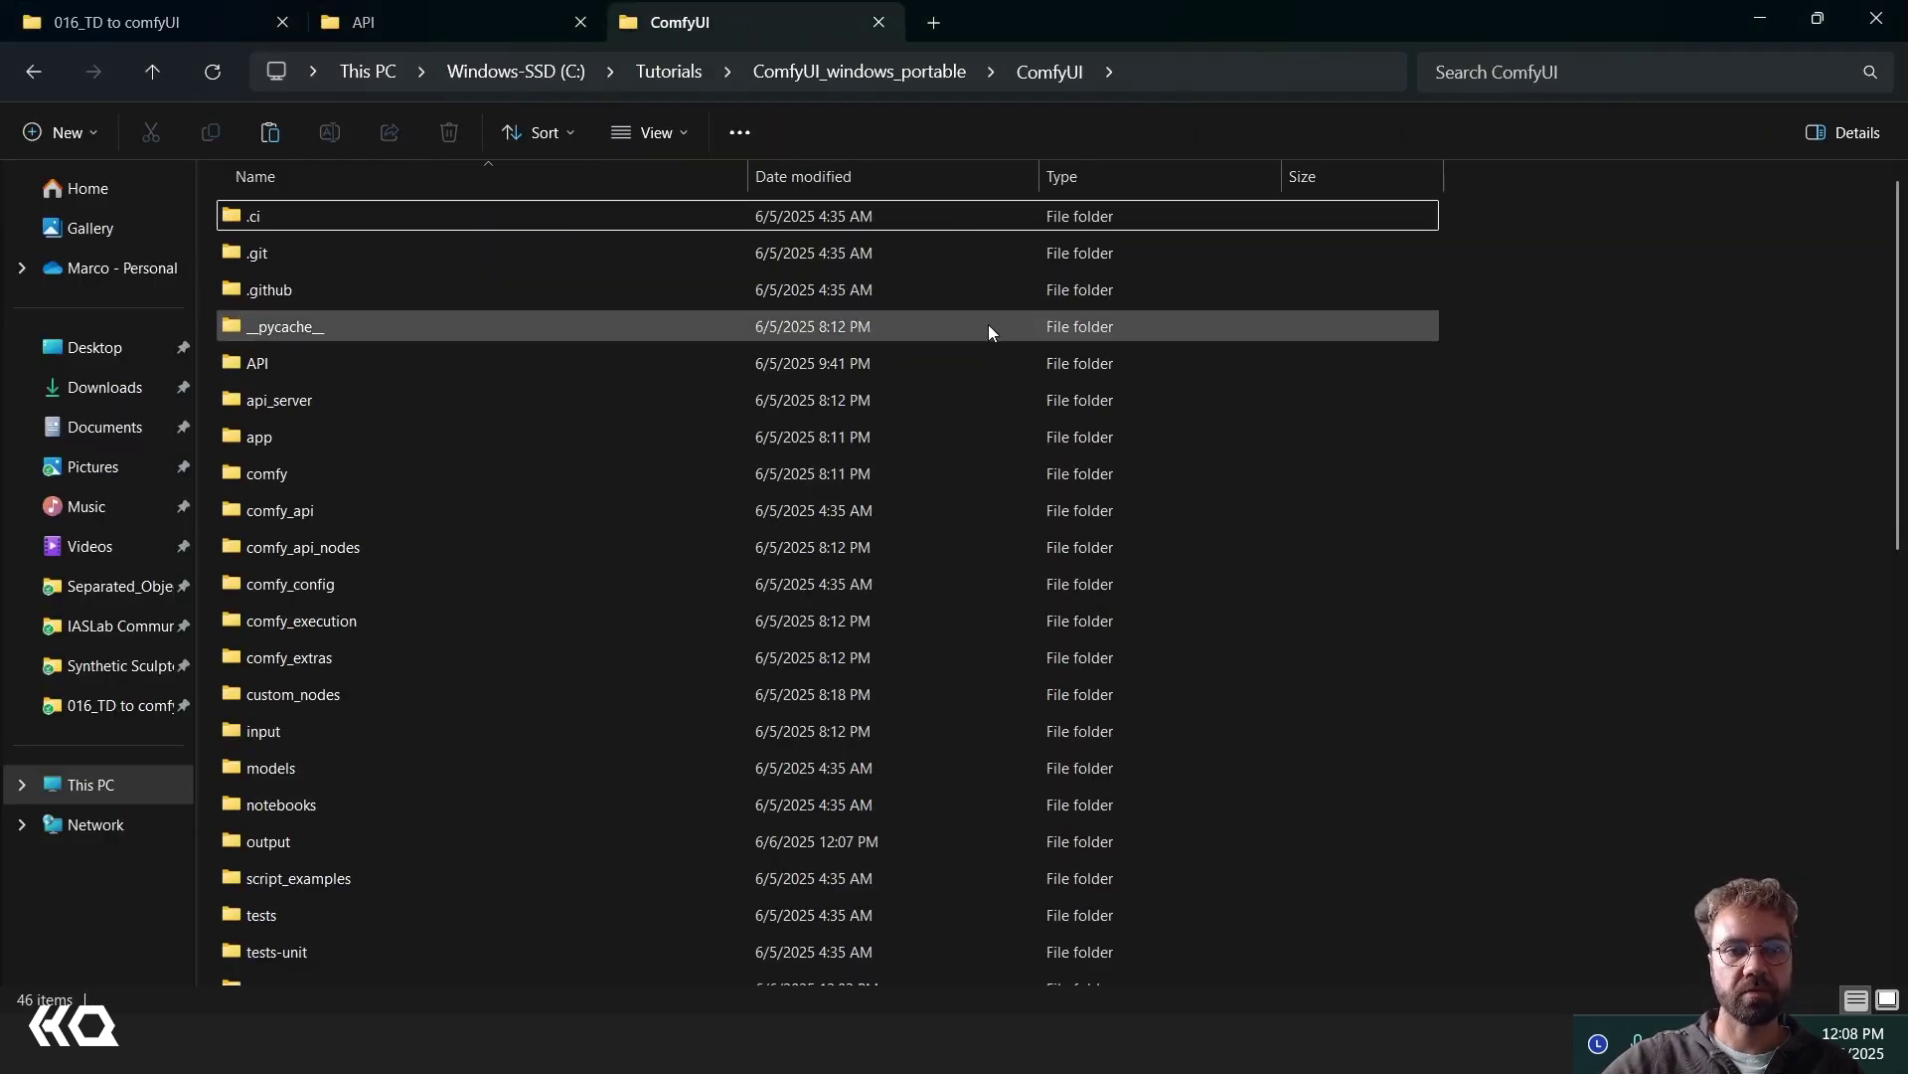
pyautogui.click(887, 75)
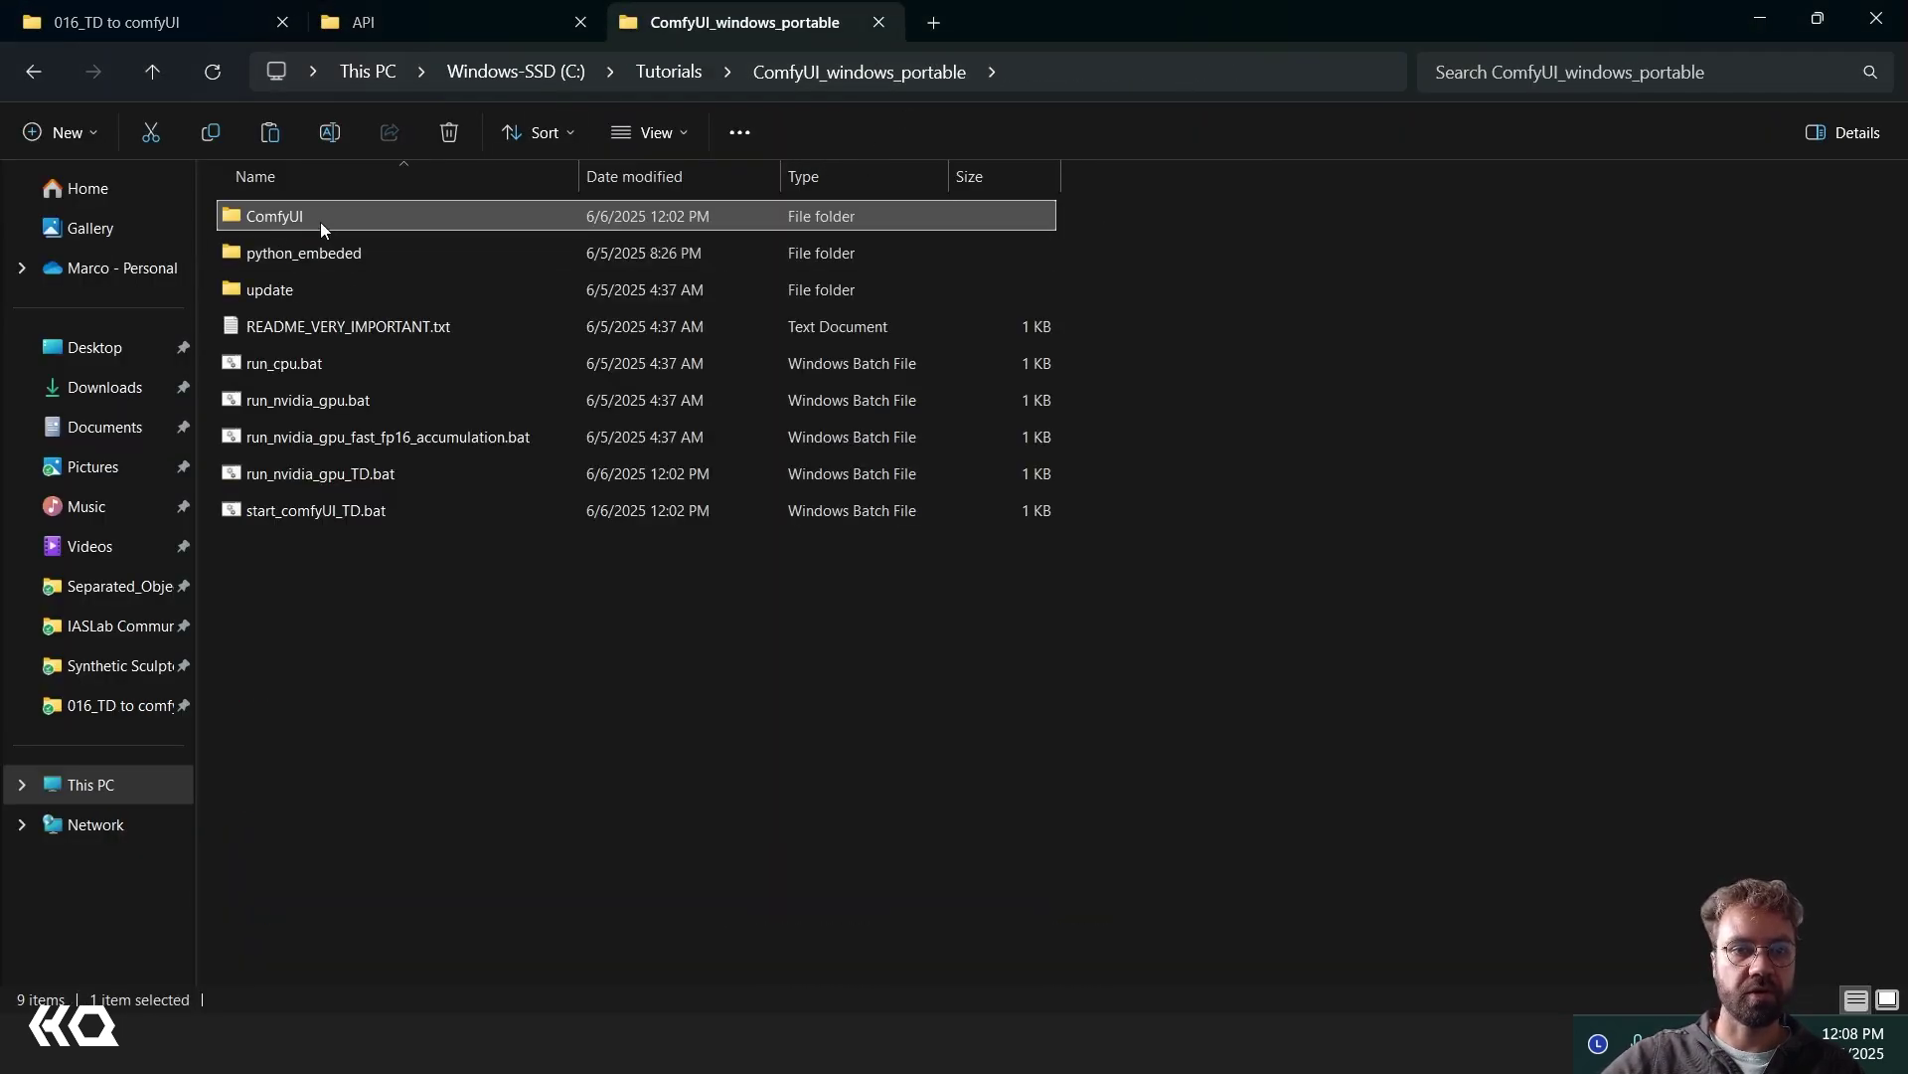
pyautogui.doubleClick(297, 218)
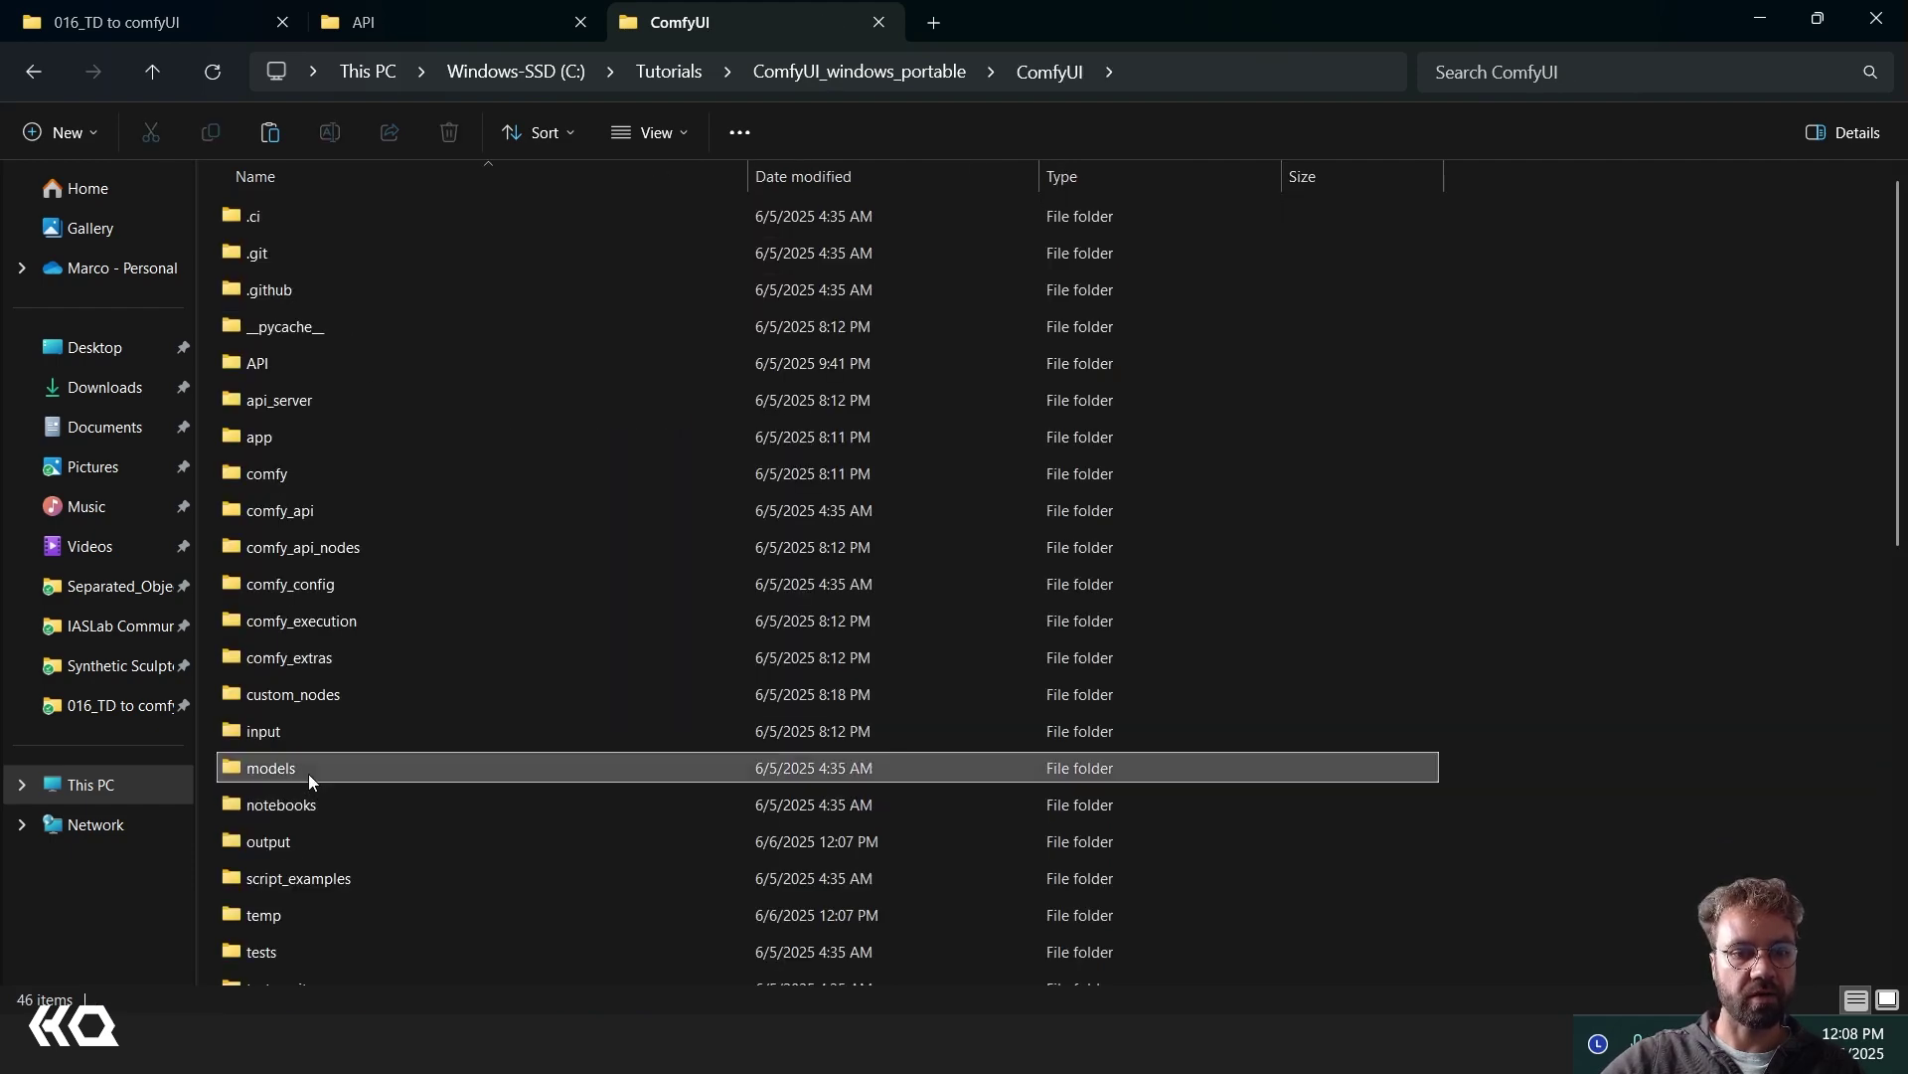
pyautogui.doubleClick(308, 771)
pyautogui.doubleClick(302, 219)
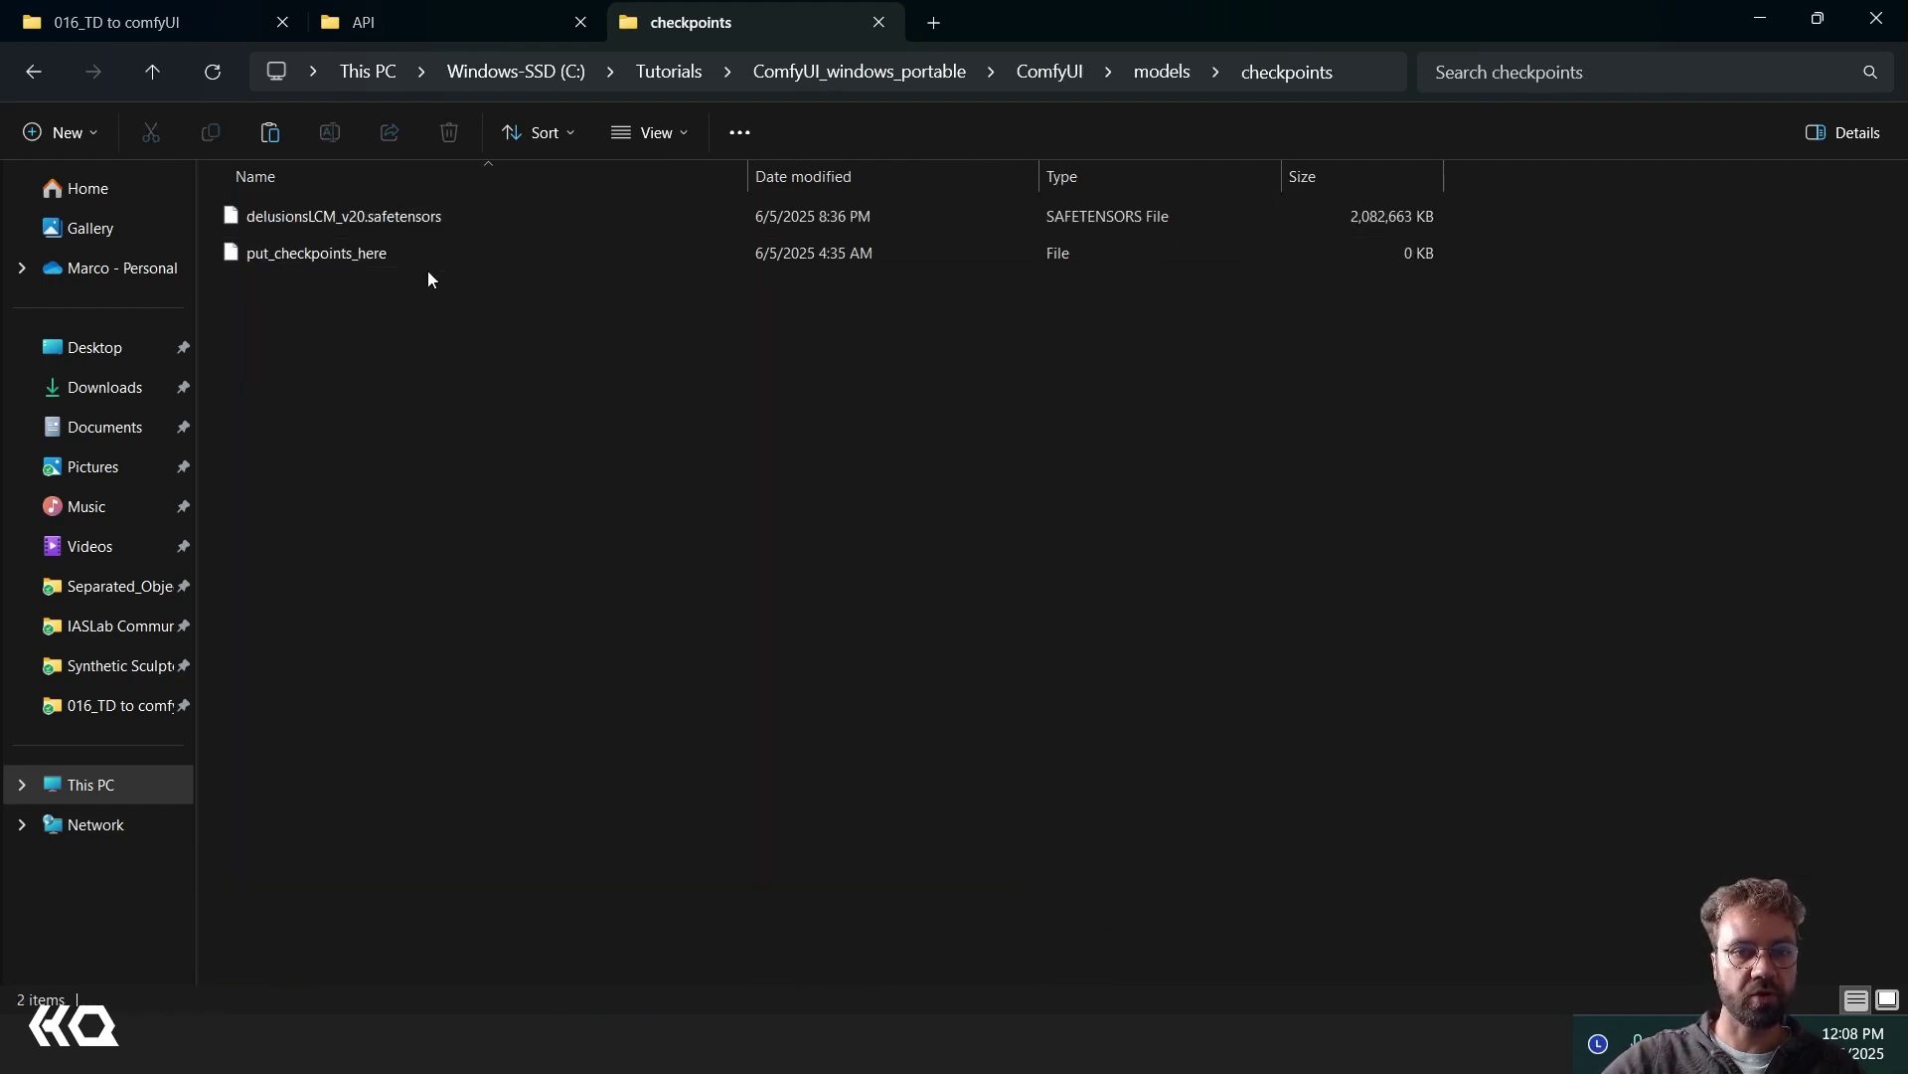
pyautogui.click(302, 216)
pyautogui.click(1756, 20)
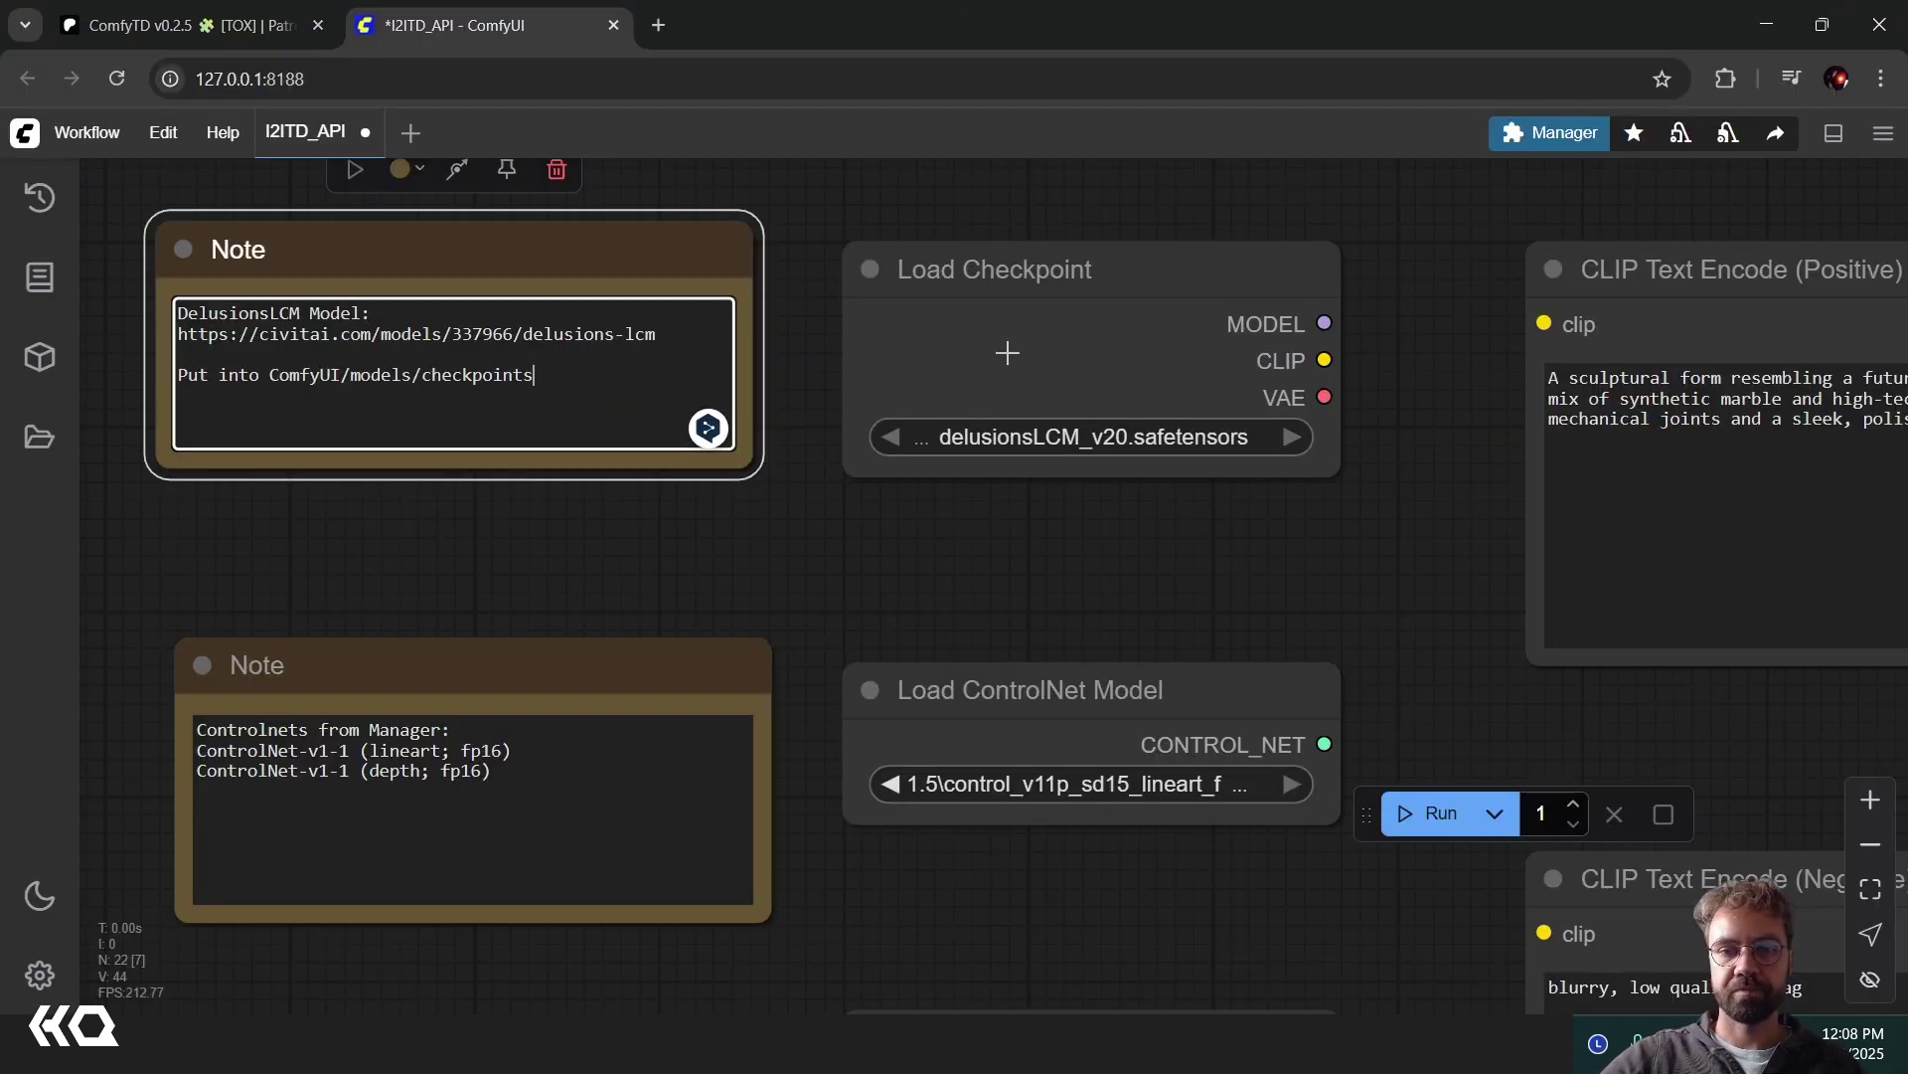
pyautogui.moveTo(860, 646); pyautogui.dragTo(914, 258)
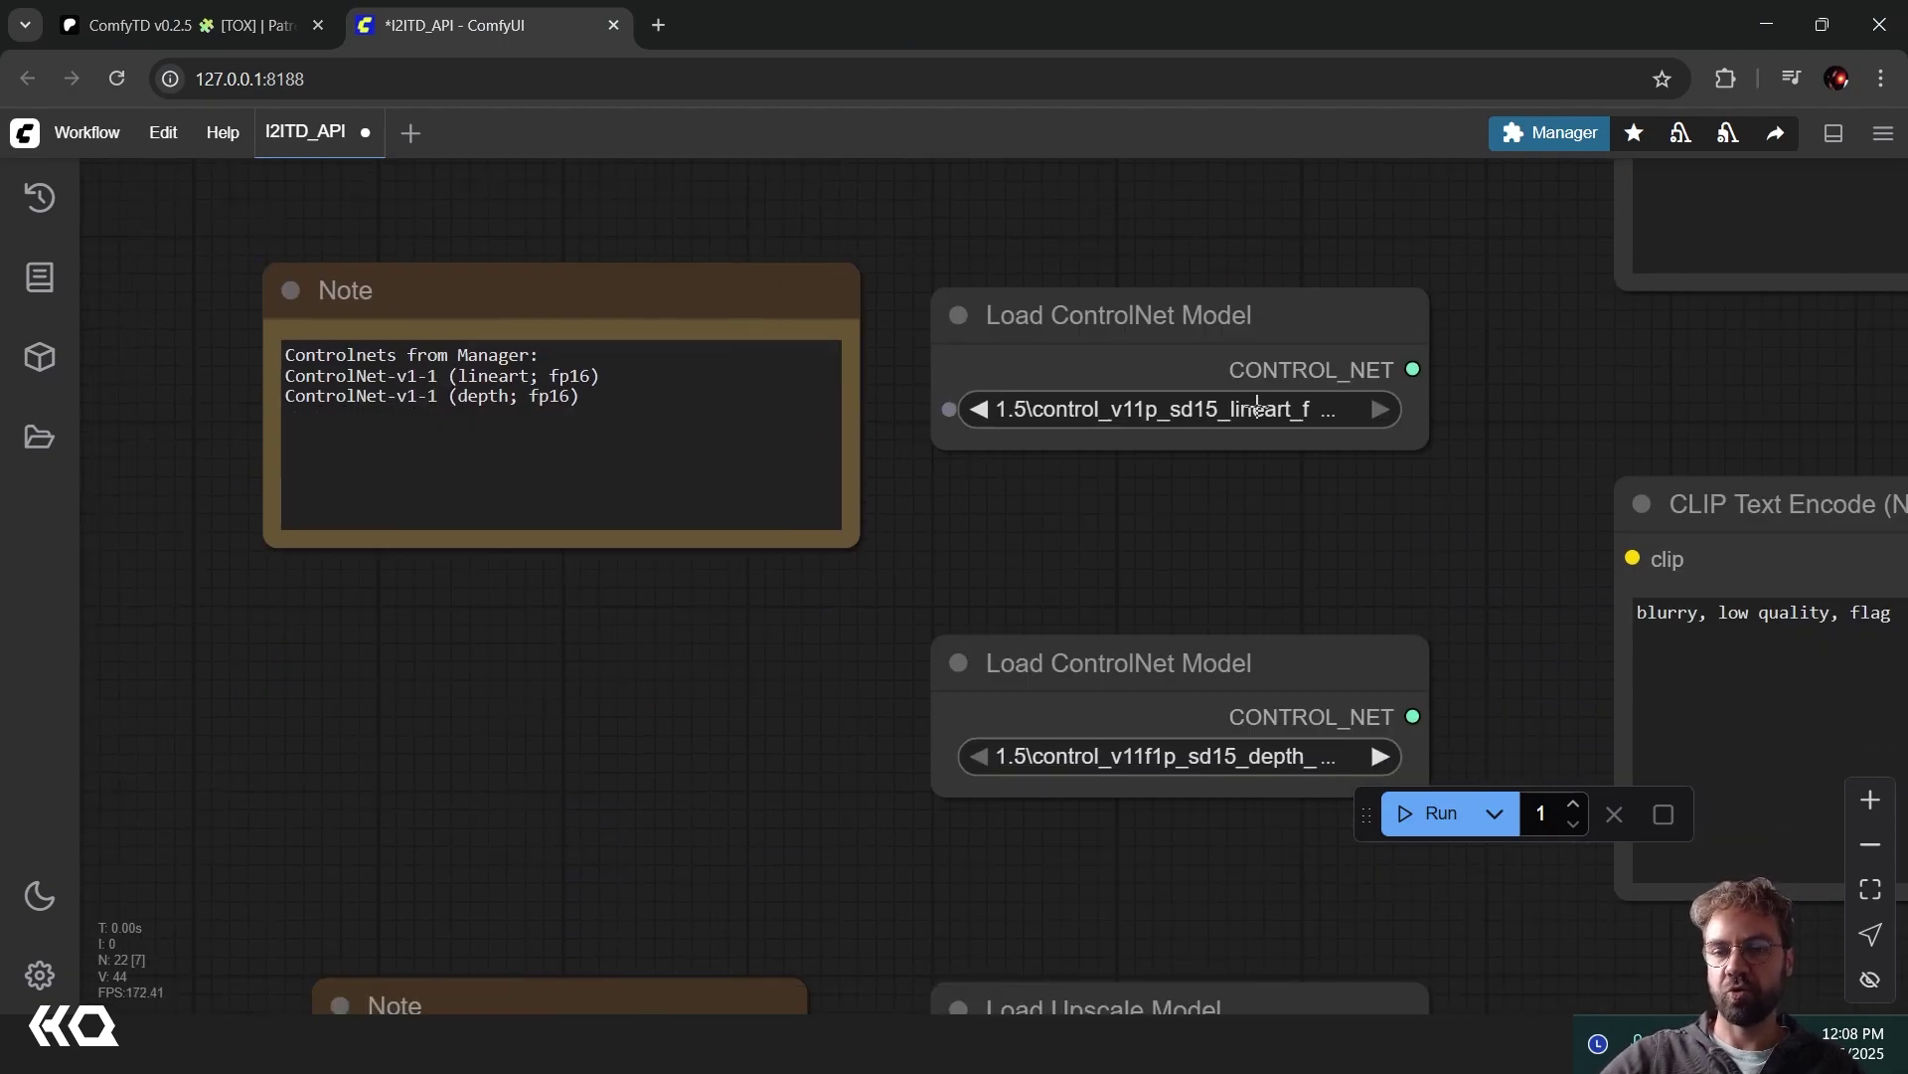
pyautogui.scroll(-5, 724, 795)
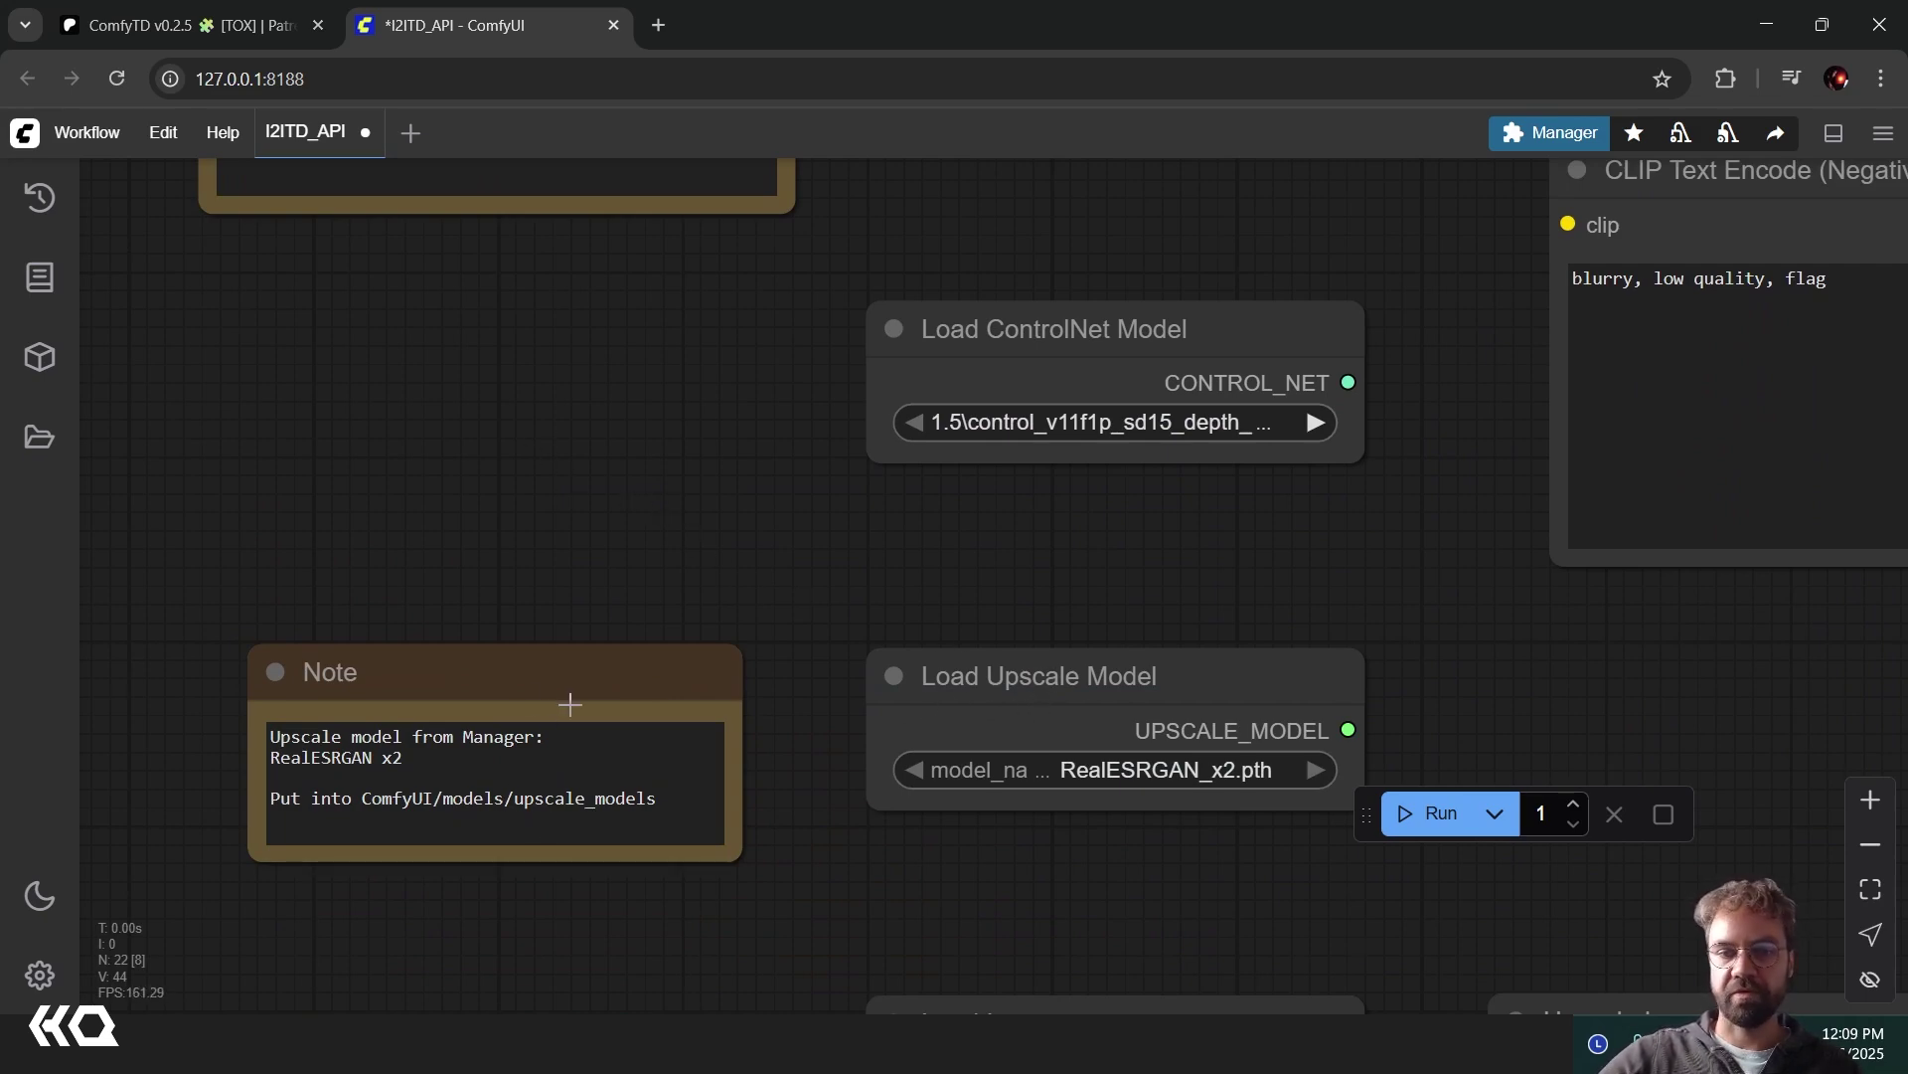
pyautogui.click(1556, 139)
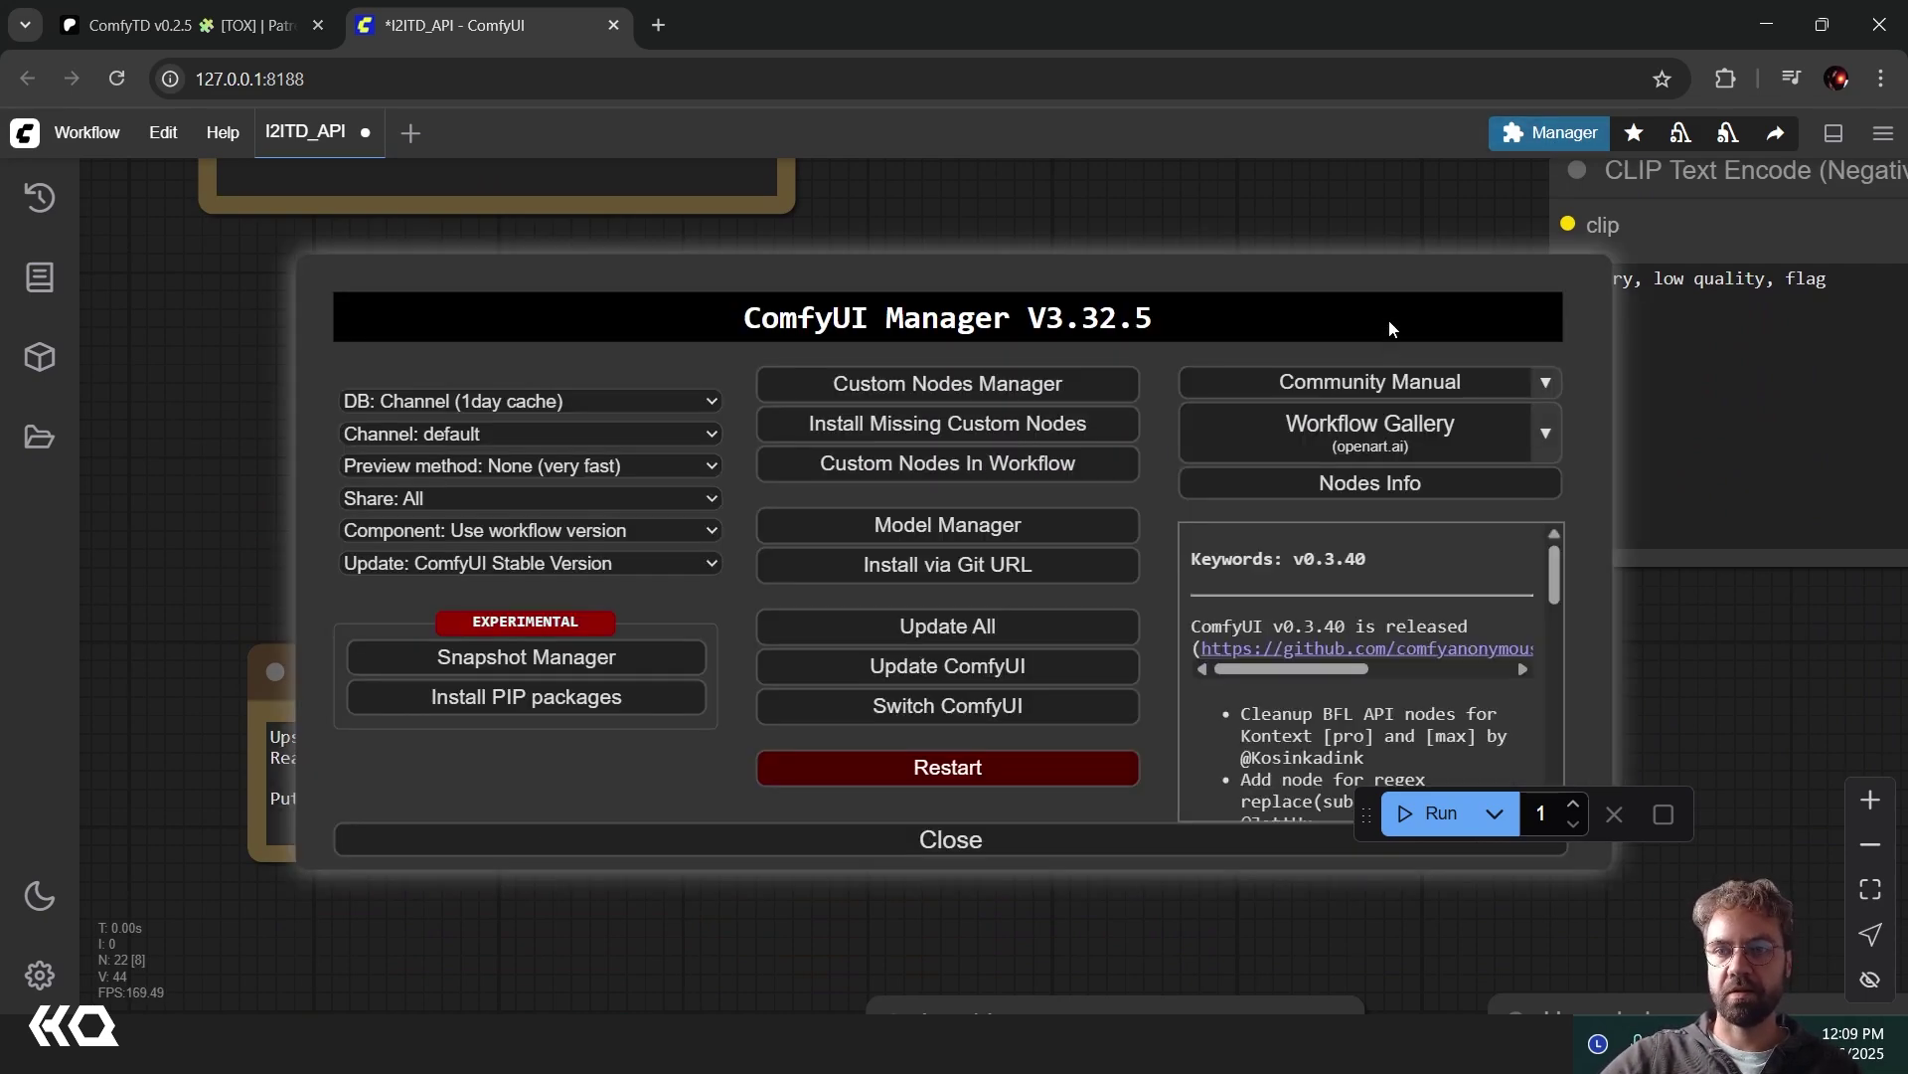
pyautogui.click(1074, 524)
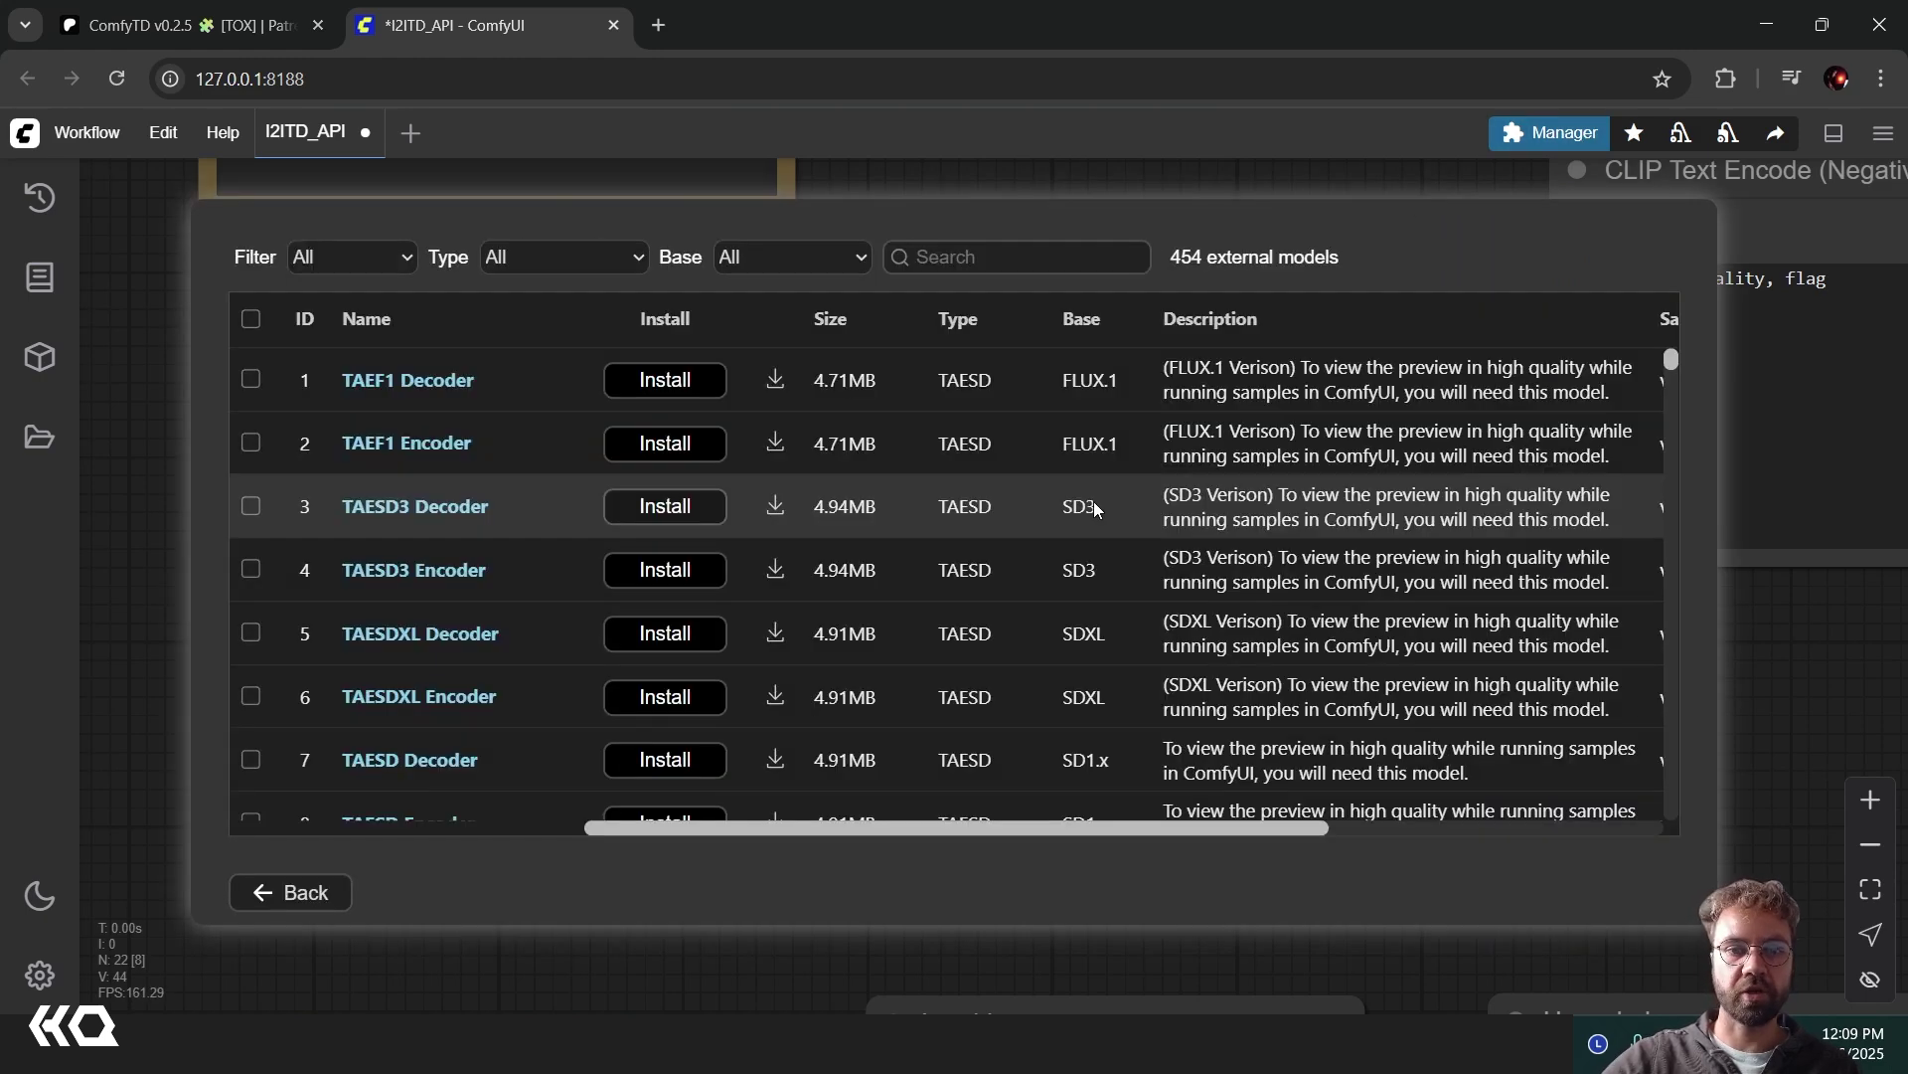
pyautogui.click(1001, 259)
pyautogui.click(296, 893)
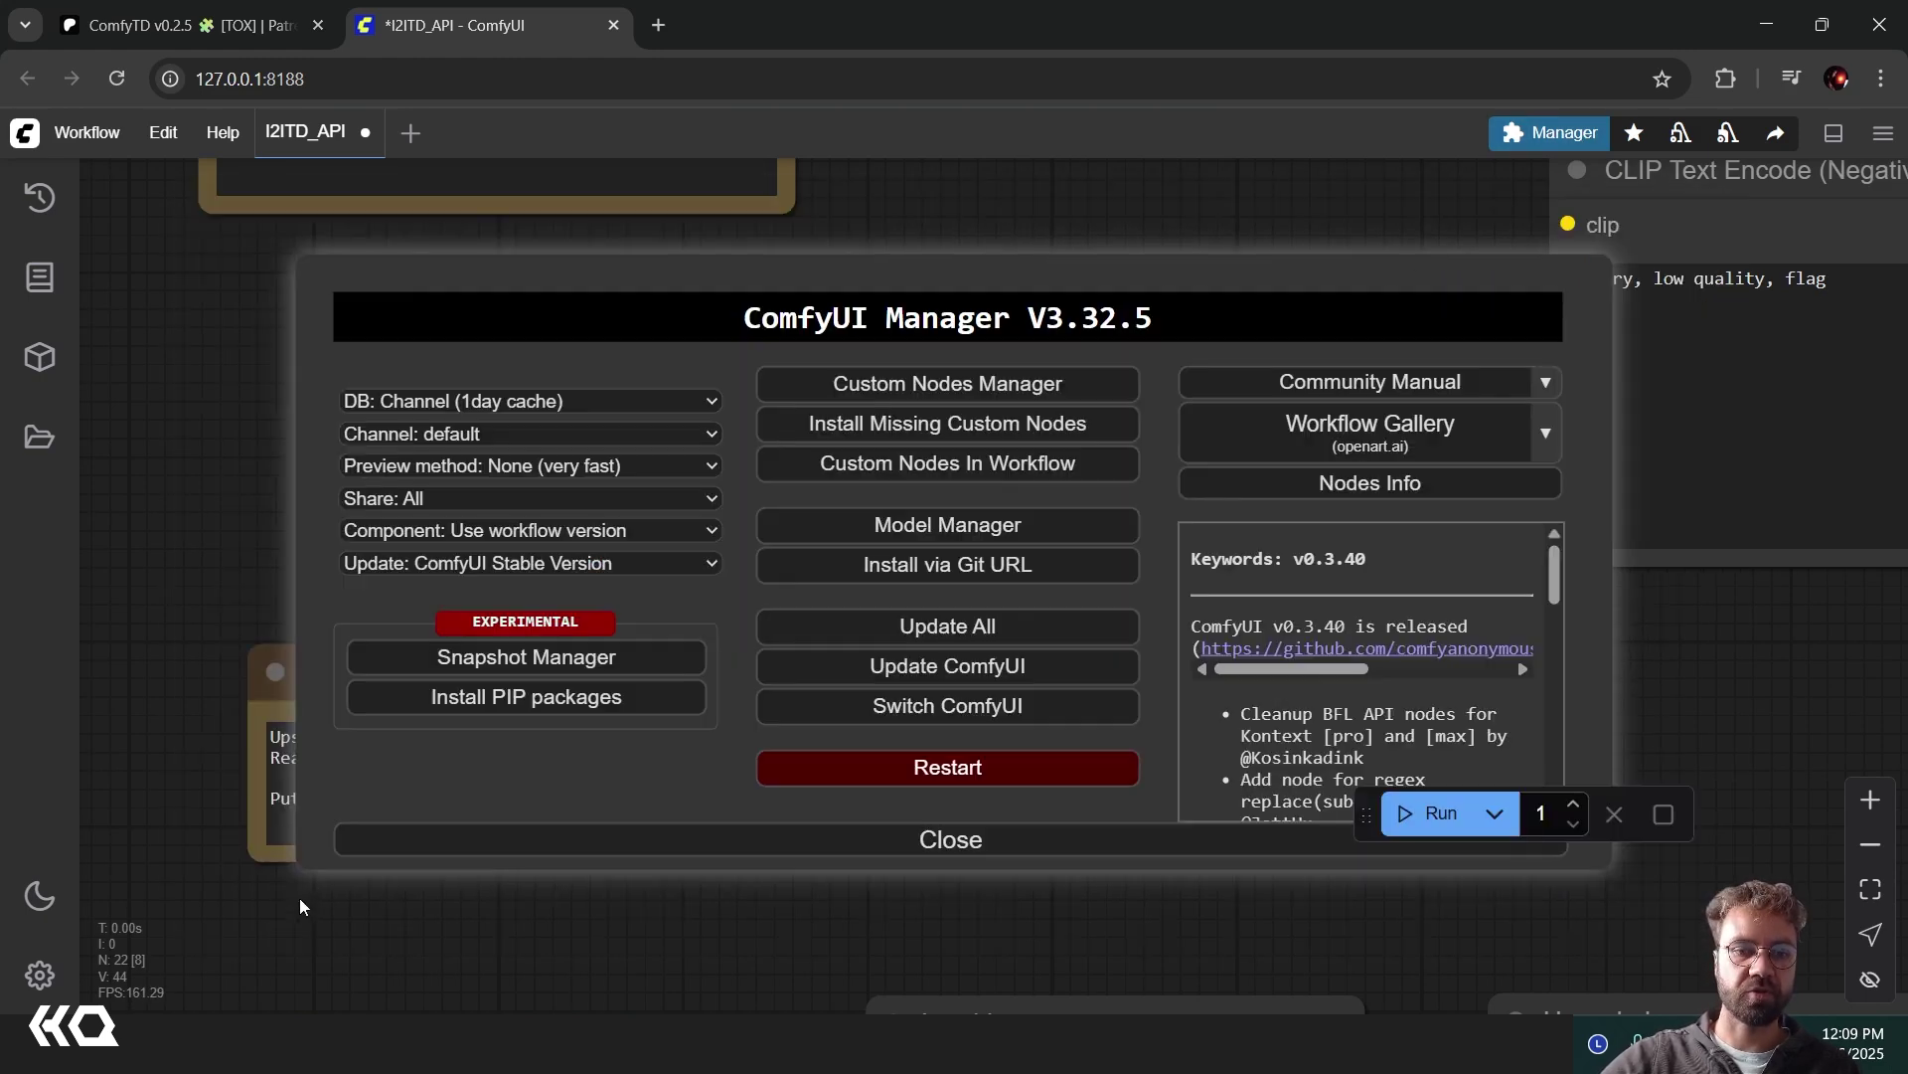
pyautogui.click(874, 843)
pyautogui.moveTo(406, 761); pyautogui.dragTo(263, 759)
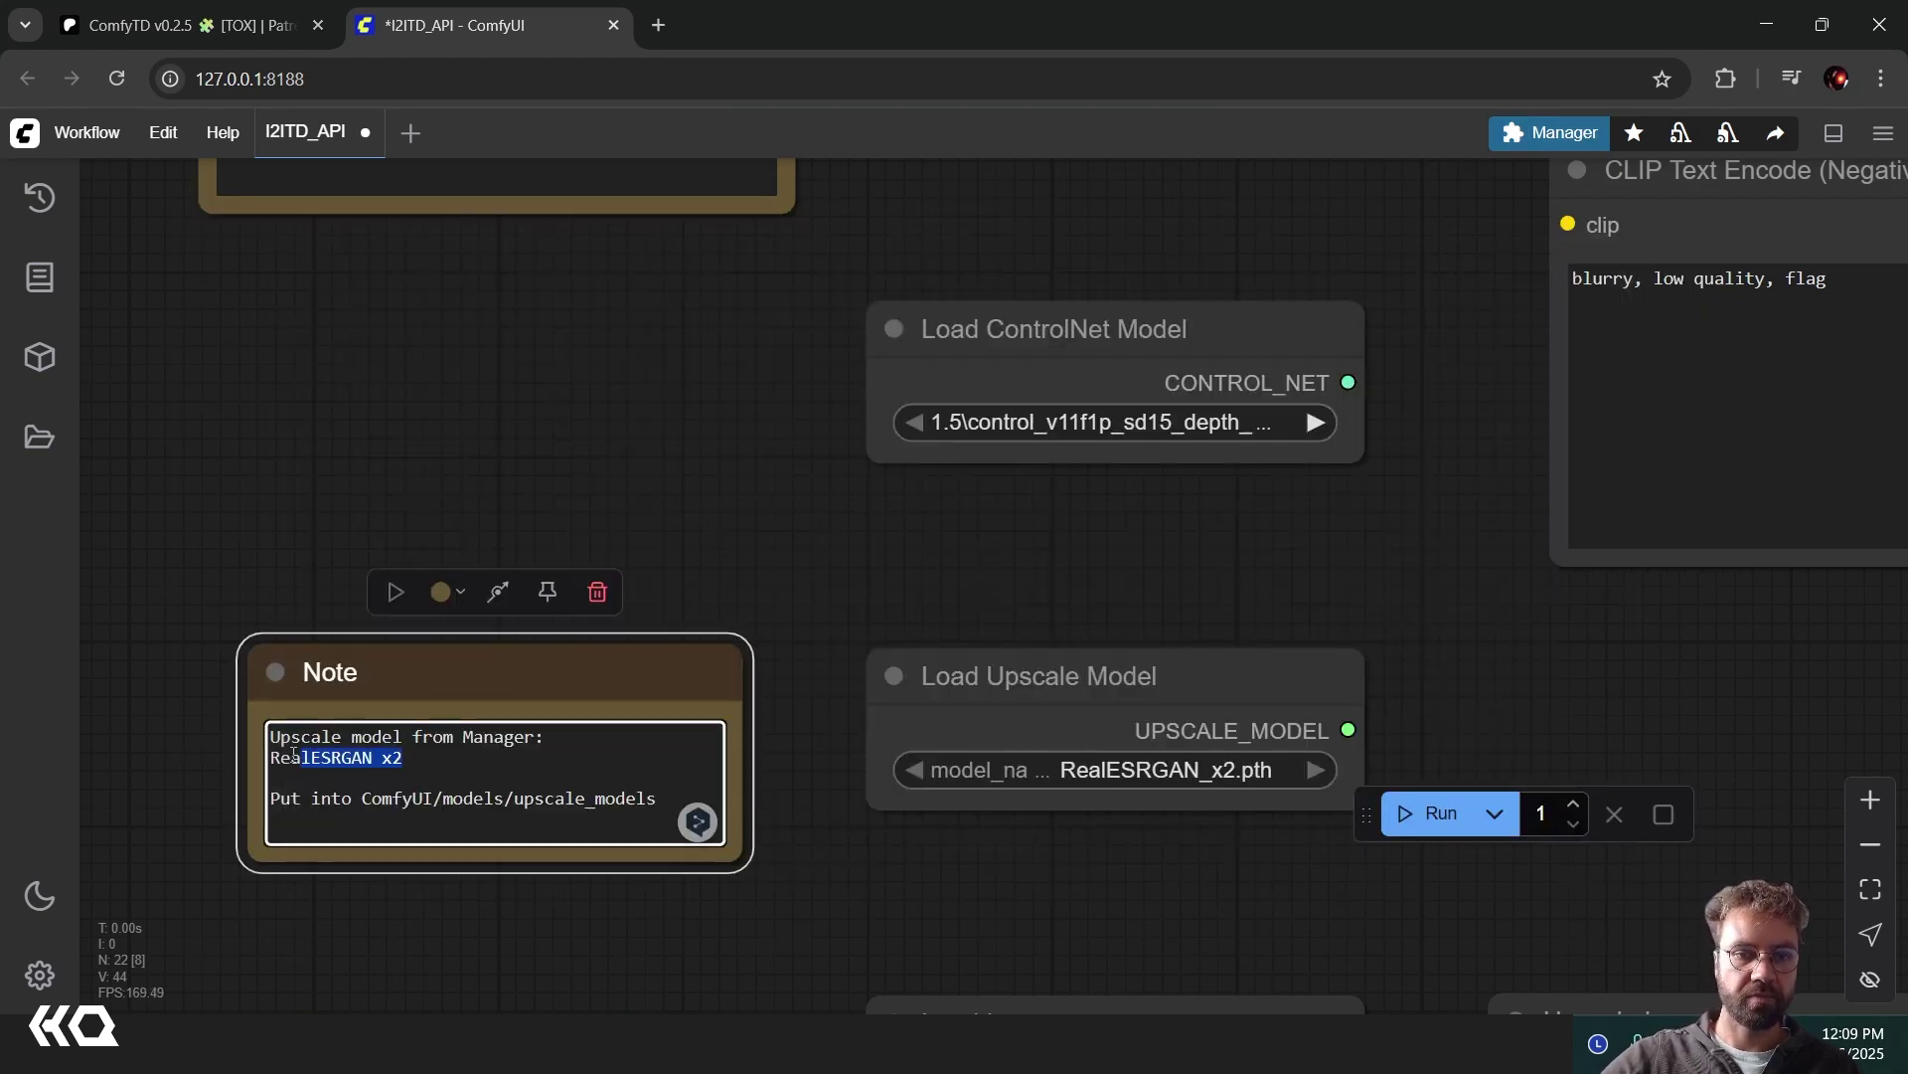
pyautogui.click(262, 758)
pyautogui.moveTo(364, 389); pyautogui.dragTo(322, 873)
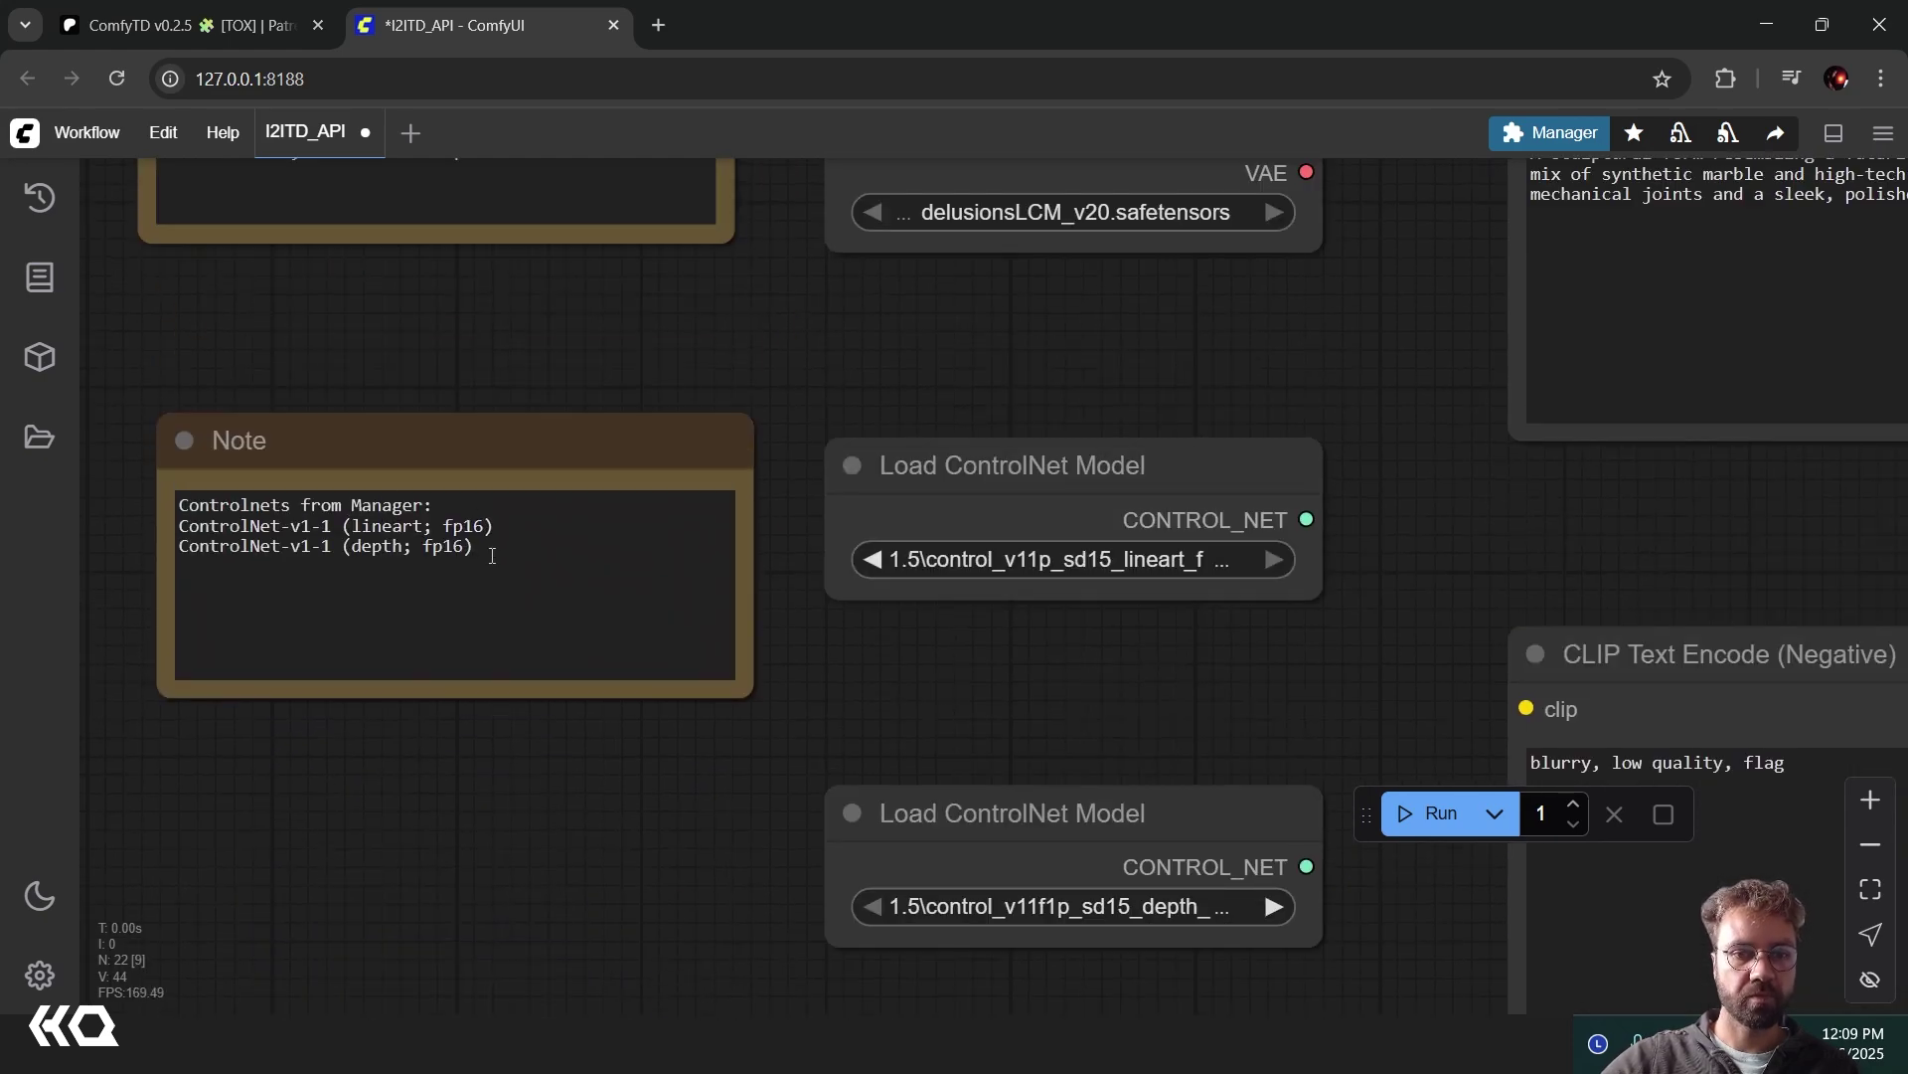
pyautogui.moveTo(492, 555); pyautogui.dragTo(119, 527)
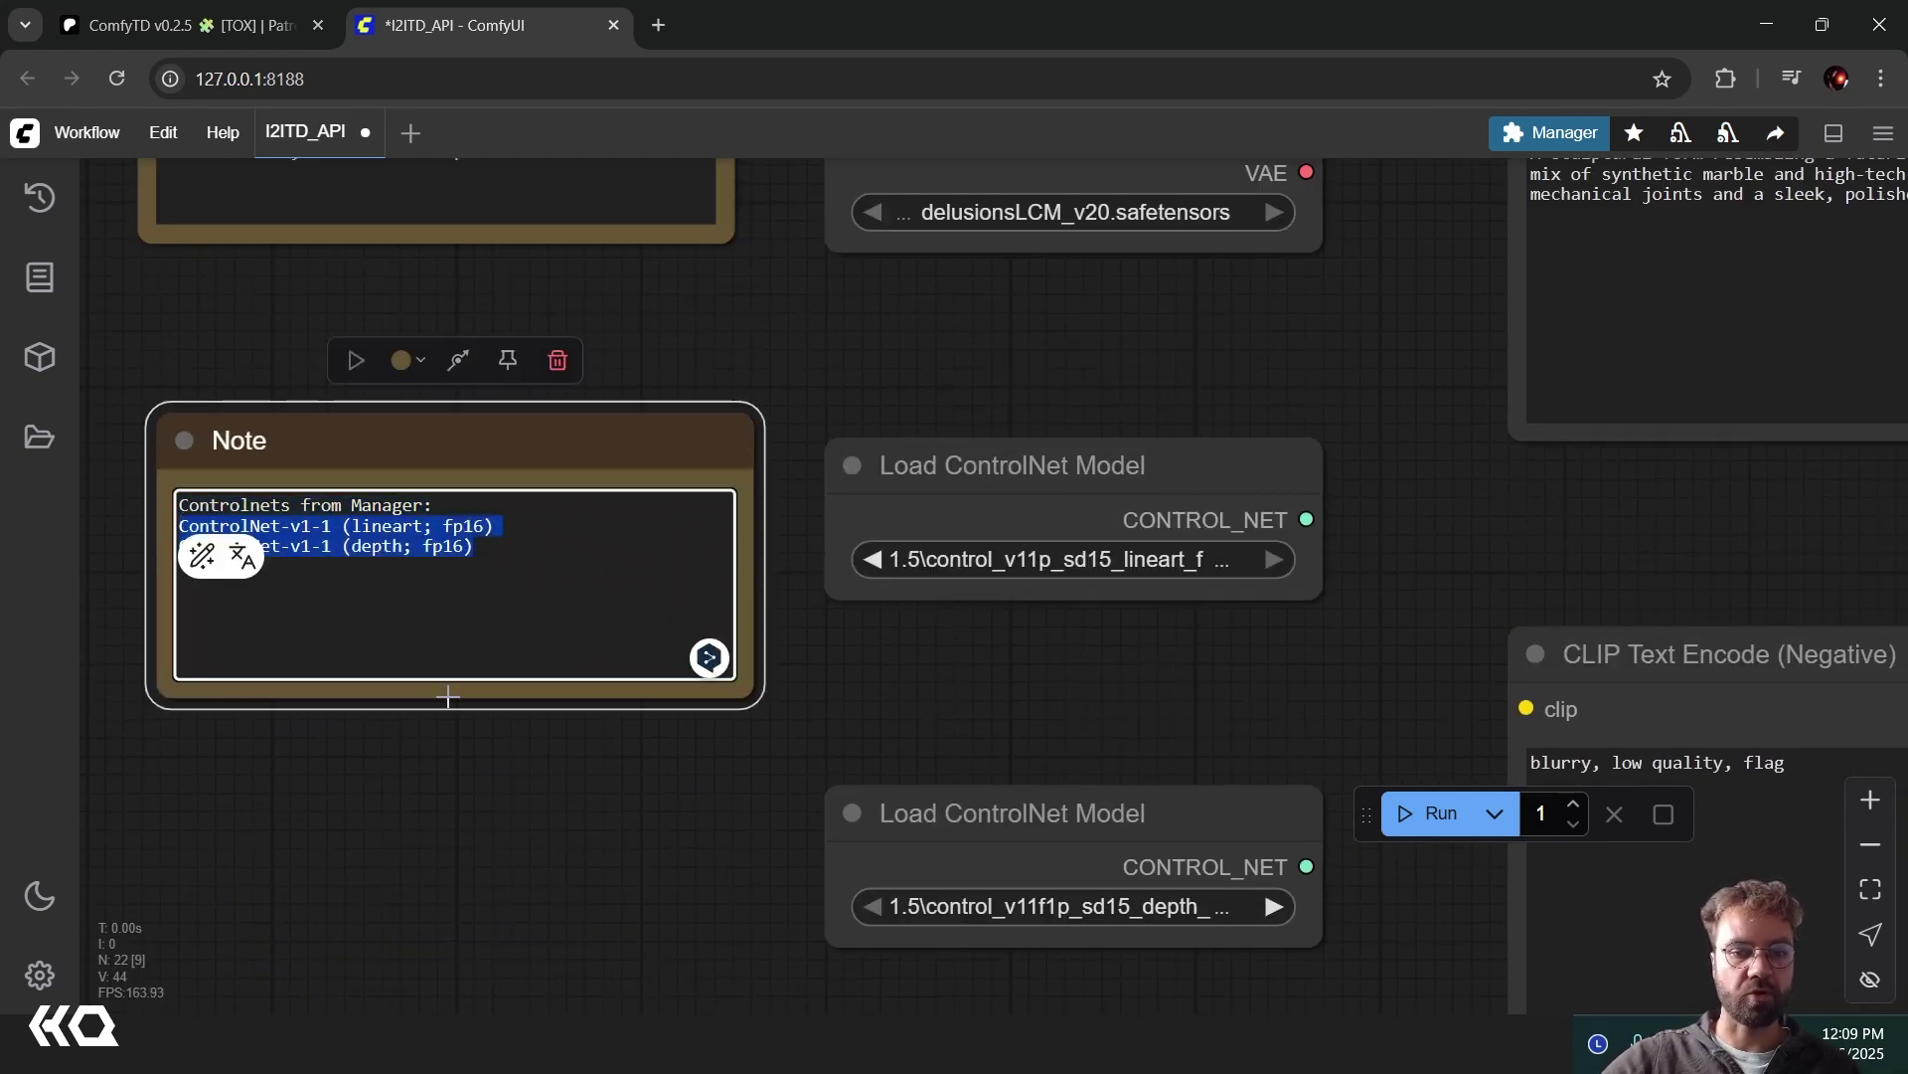
pyautogui.click(652, 811)
pyautogui.moveTo(996, 678); pyautogui.dragTo(507, 726)
pyautogui.scroll(-5, 596, 698)
pyautogui.scroll(3, 792, 555)
pyautogui.moveTo(760, 433); pyautogui.dragTo(498, 502)
# - Pan to the Load Image node and run the workflow on the example drawing
pyautogui.keyDown('ctrl'); pyautogui.scroll(1, 596, 467); pyautogui.keyUp('ctrl')
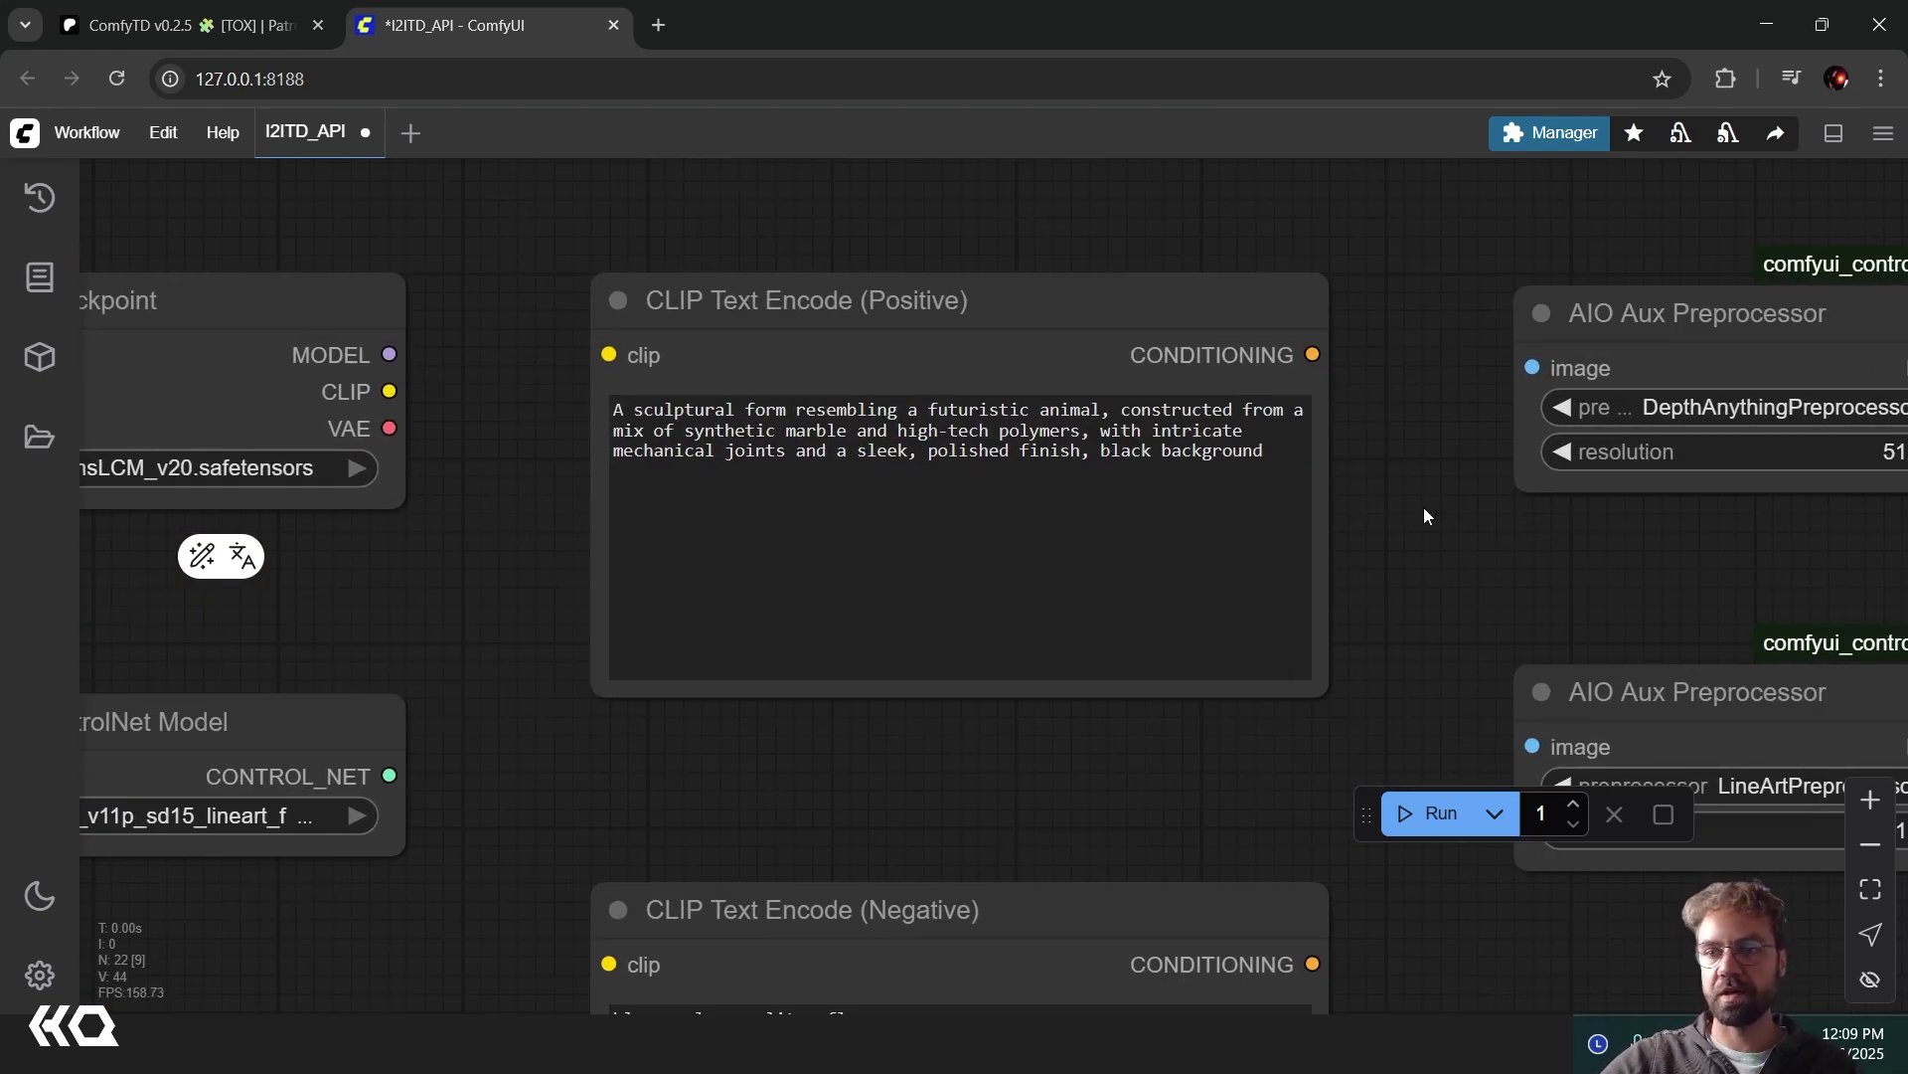
pyautogui.moveTo(1424, 507); pyautogui.dragTo(988, 447)
pyautogui.keyDown('ctrl'); pyautogui.scroll(-1, 1041, 462); pyautogui.keyUp('ctrl')
pyautogui.keyDown('ctrl'); pyautogui.scroll(-2, 1053, 472); pyautogui.keyUp('ctrl')
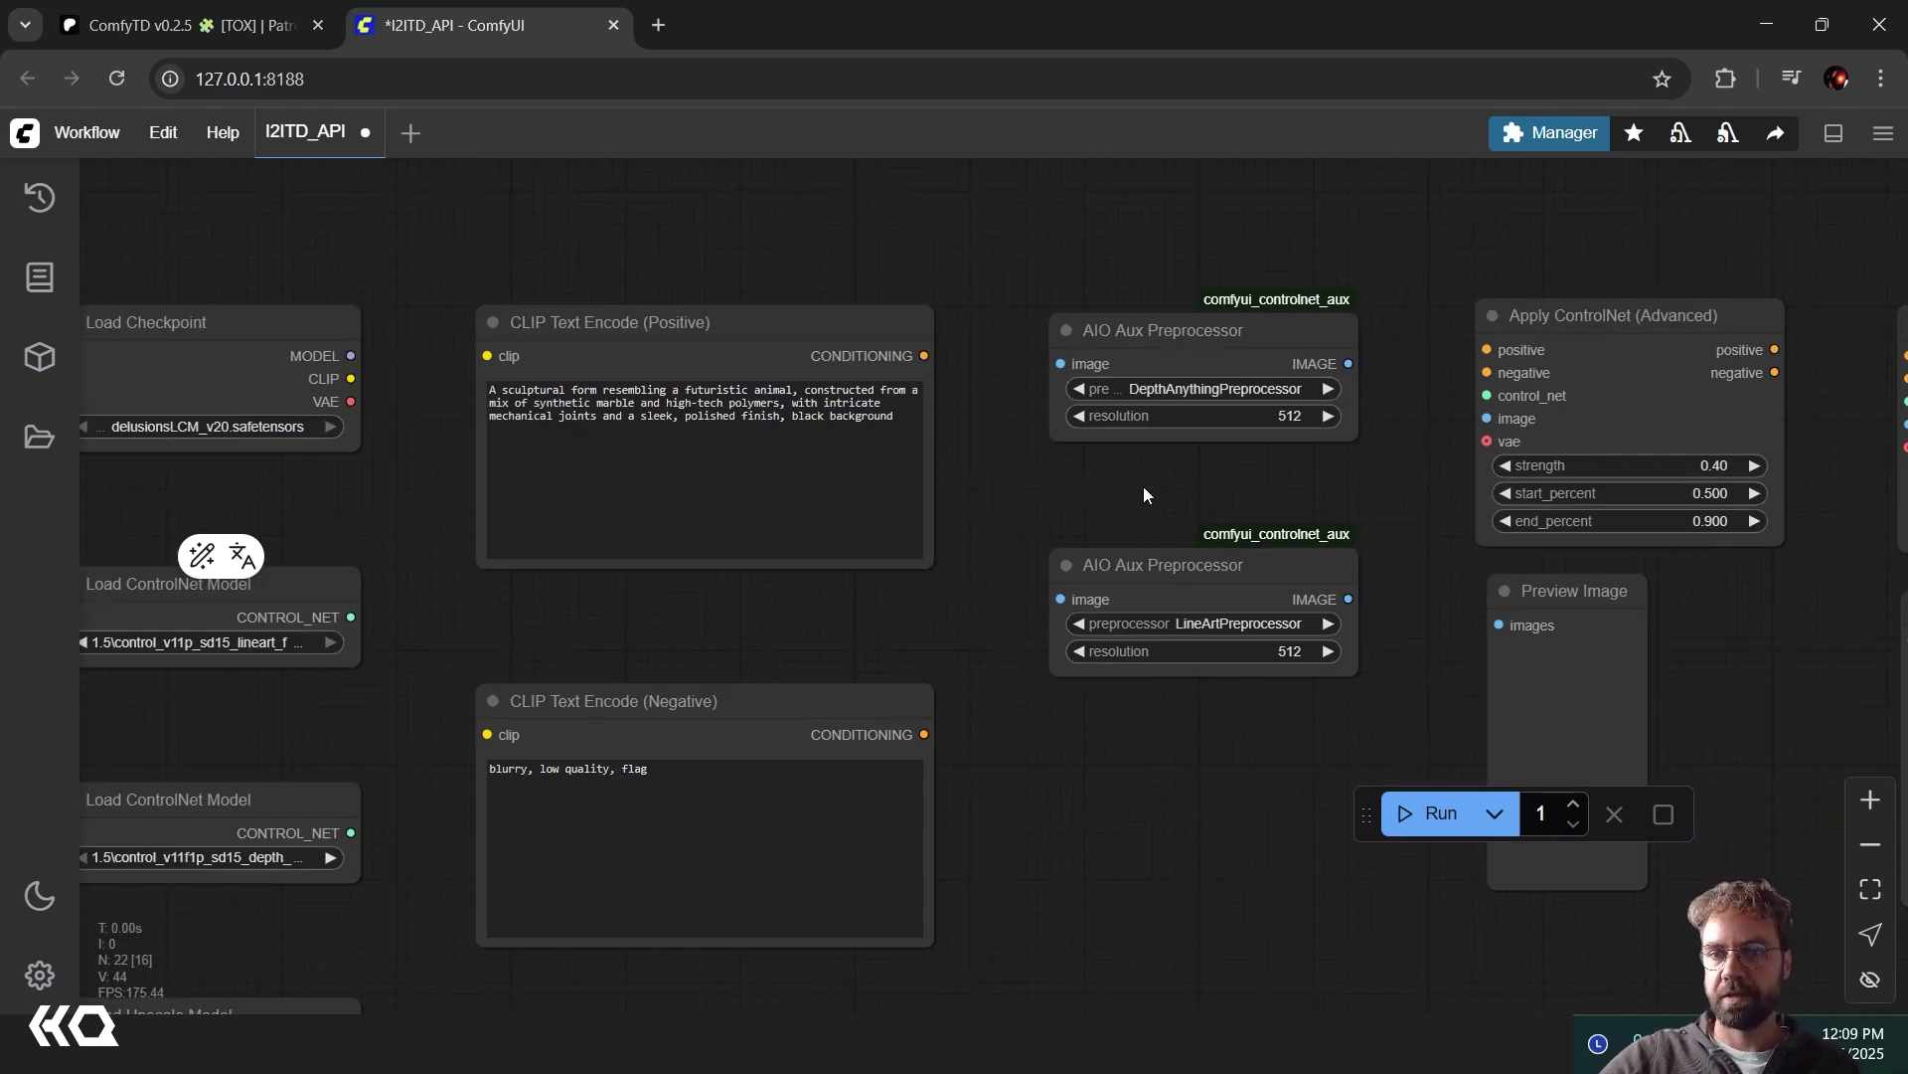
pyautogui.moveTo(1155, 480); pyautogui.dragTo(627, 461)
pyautogui.scroll(-1, 674, 585)
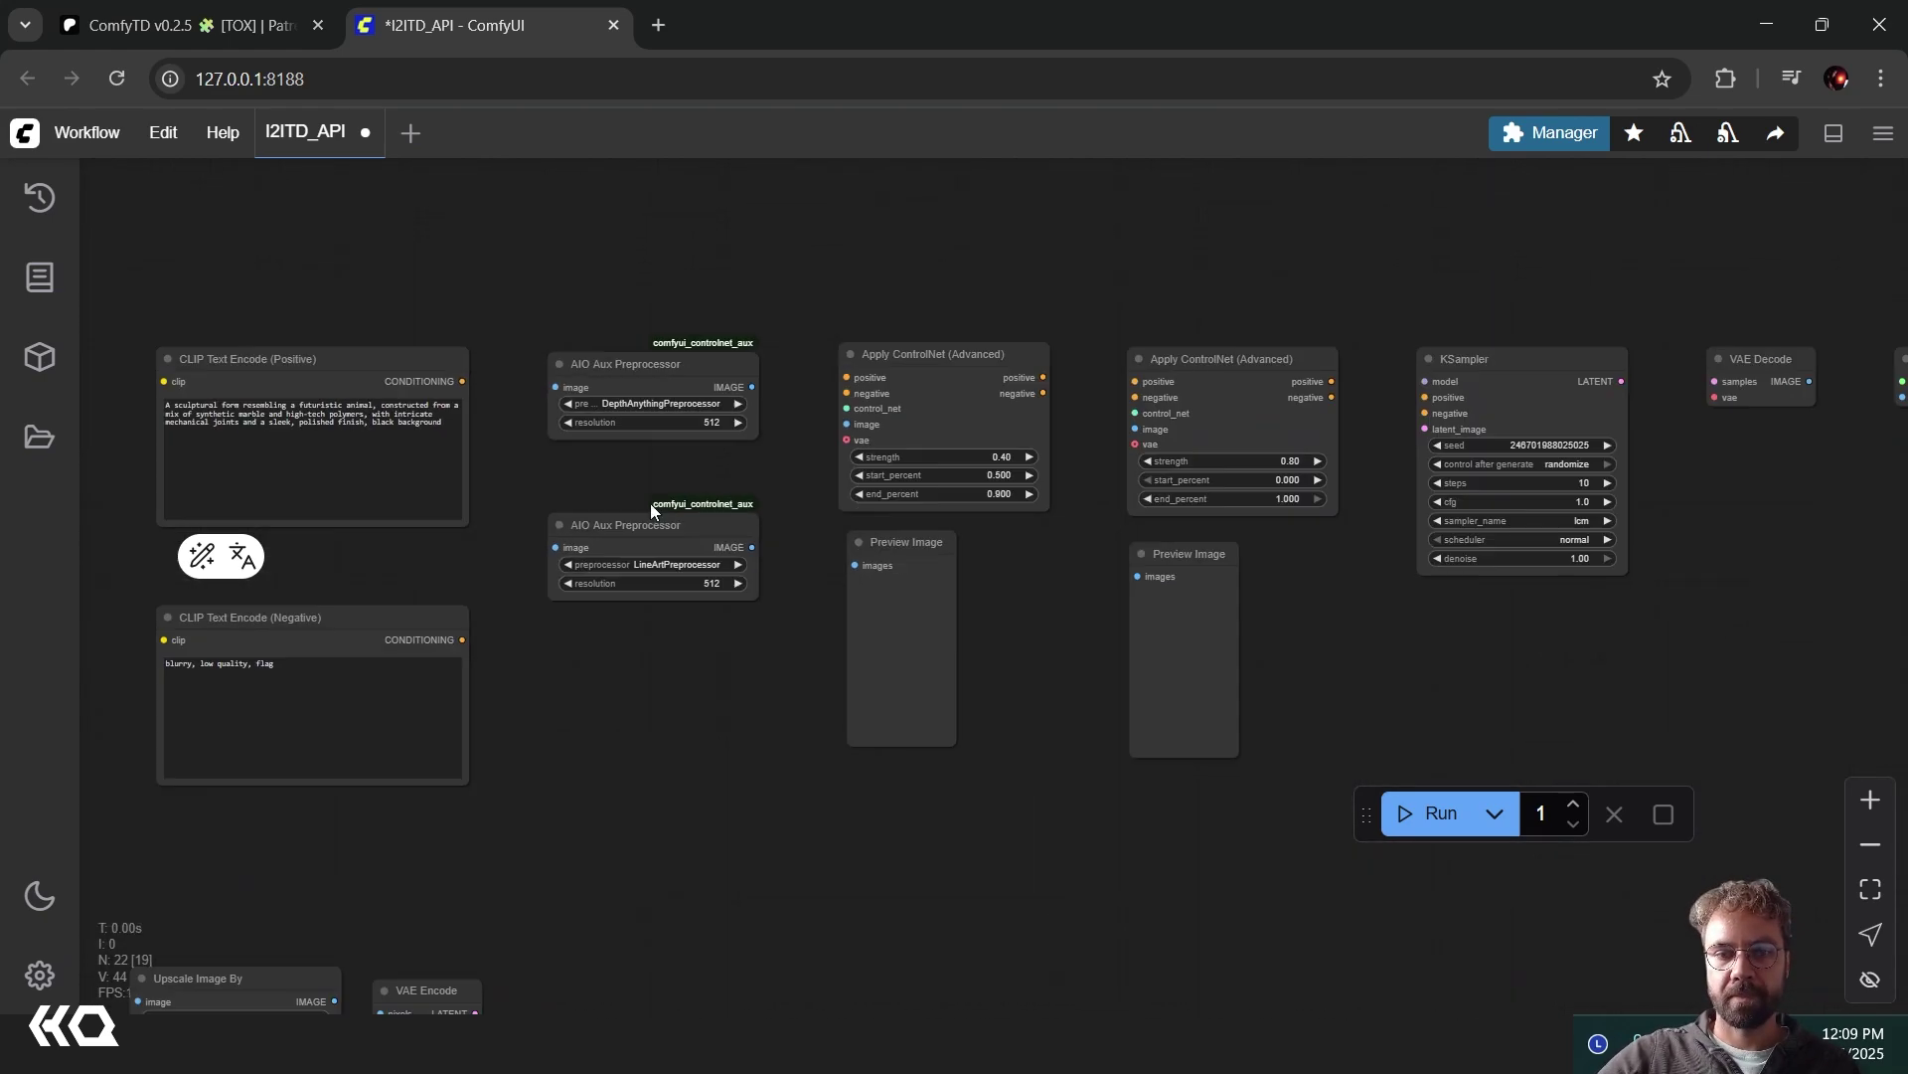
pyautogui.moveTo(611, 768); pyautogui.dragTo(1278, 247)
pyautogui.scroll(5, 527, 602)
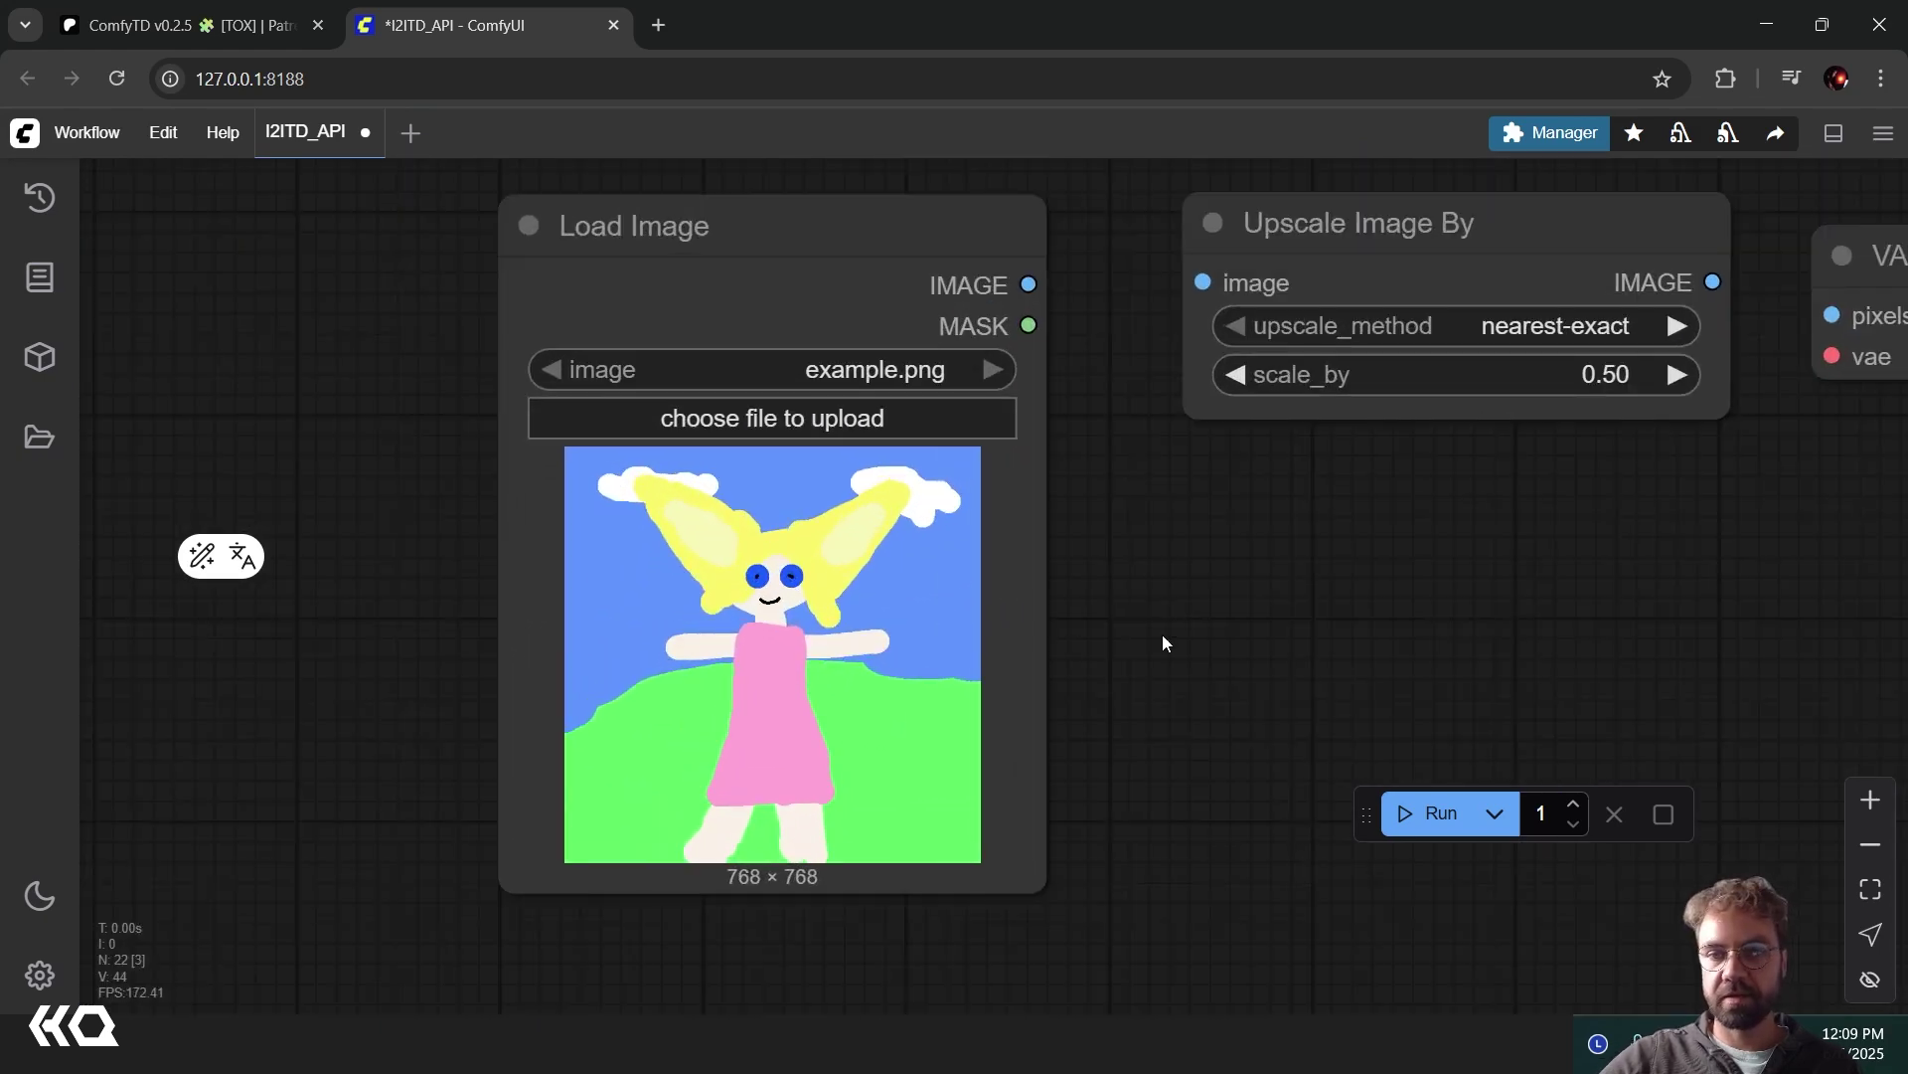
pyautogui.click(1446, 811)
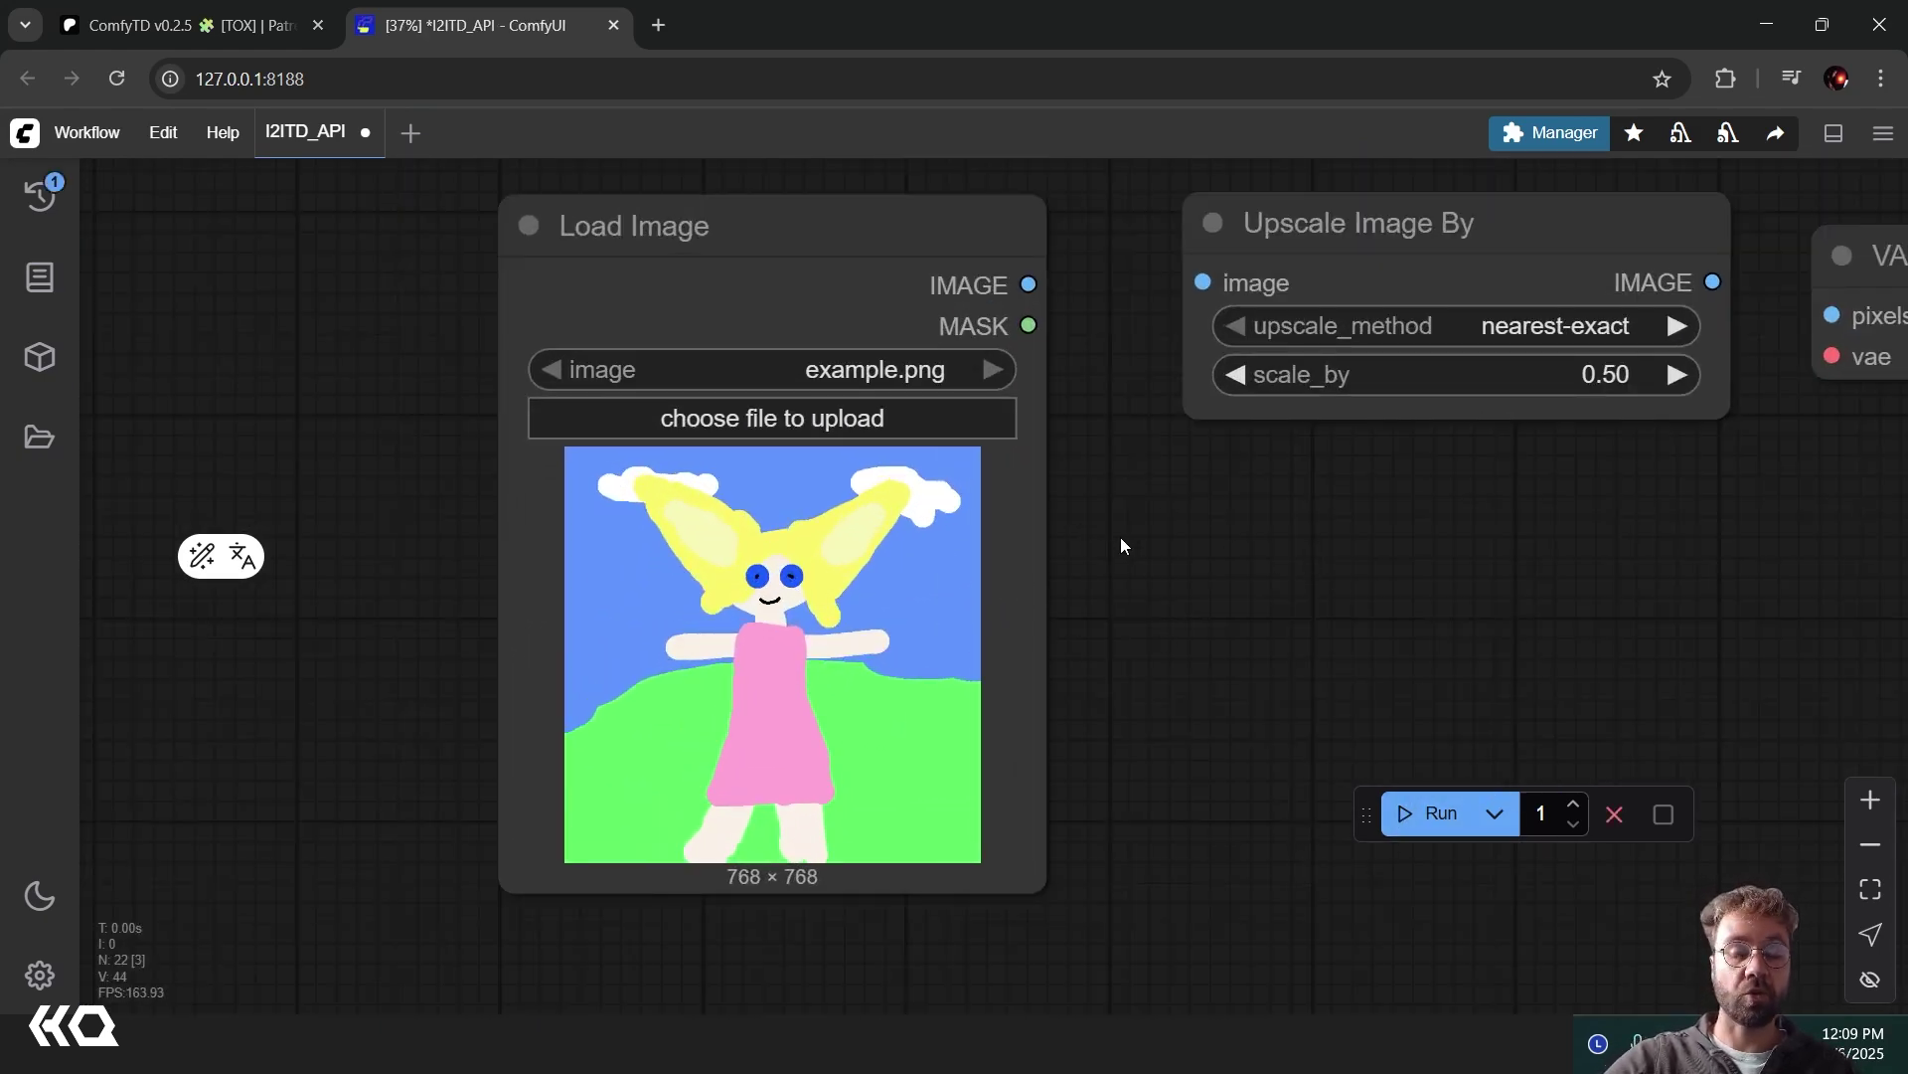
# - Pan through the preprocessor, ControlNet and VAE Decode nodes to check the lineart and depth previews
pyautogui.scroll(-5, 1083, 537)
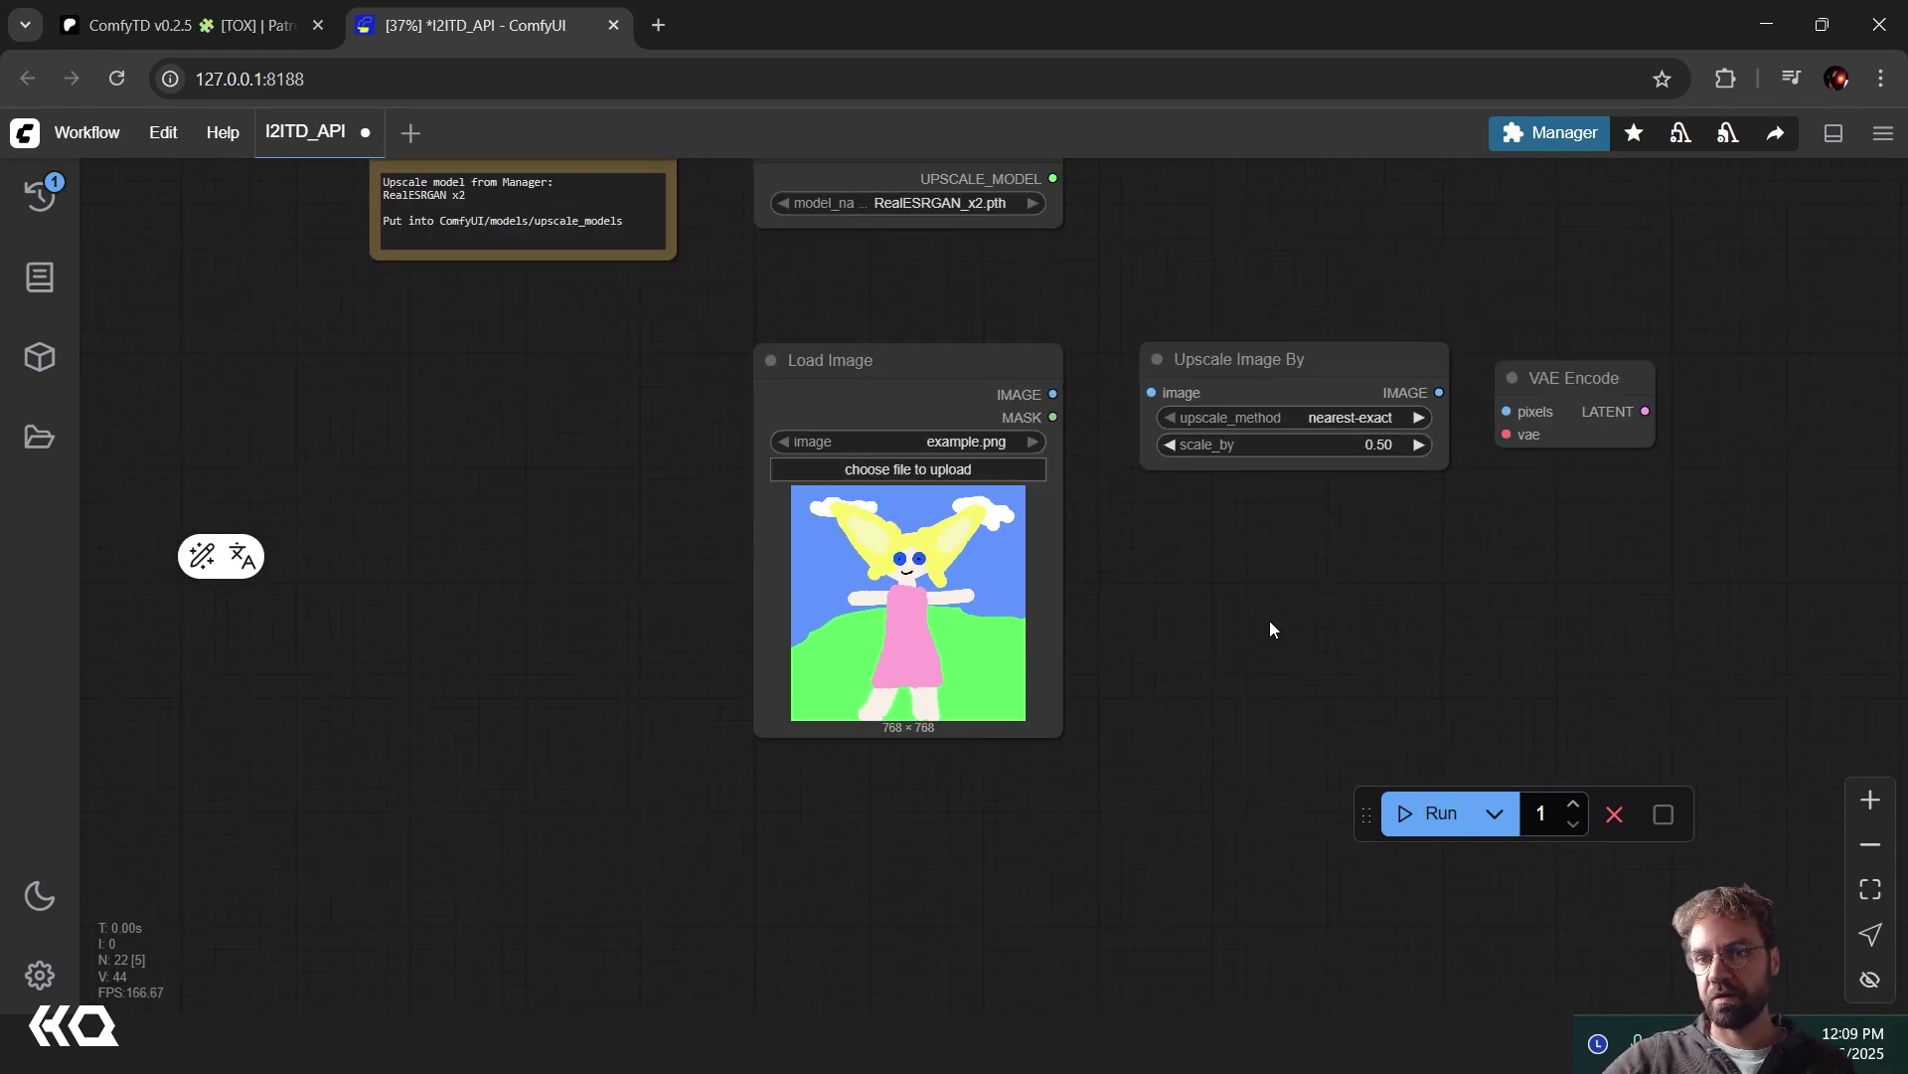
pyautogui.moveTo(1192, 581); pyautogui.dragTo(622, 815)
pyautogui.scroll(4, 402, 785)
pyautogui.scroll(-5, 343, 802)
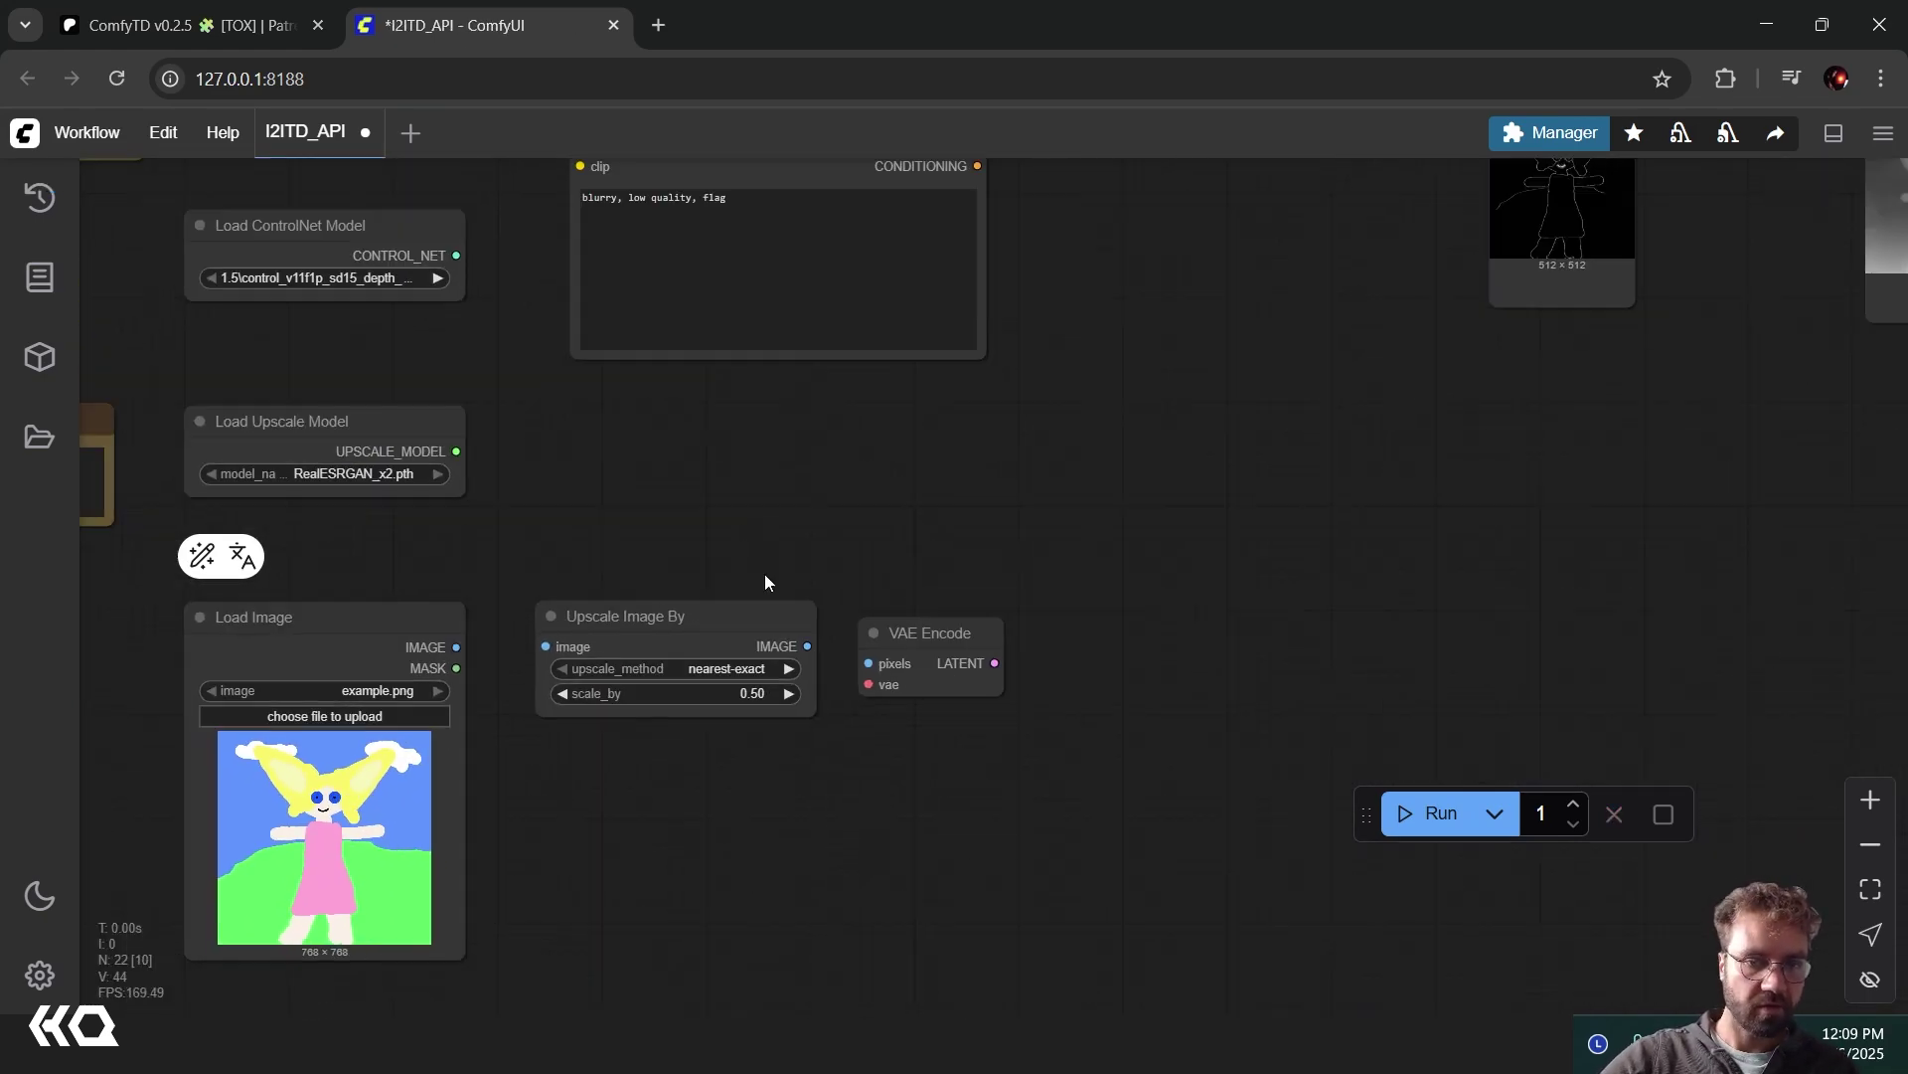
pyautogui.moveTo(1079, 482); pyautogui.dragTo(547, 863)
pyautogui.moveTo(702, 731); pyautogui.dragTo(483, 852)
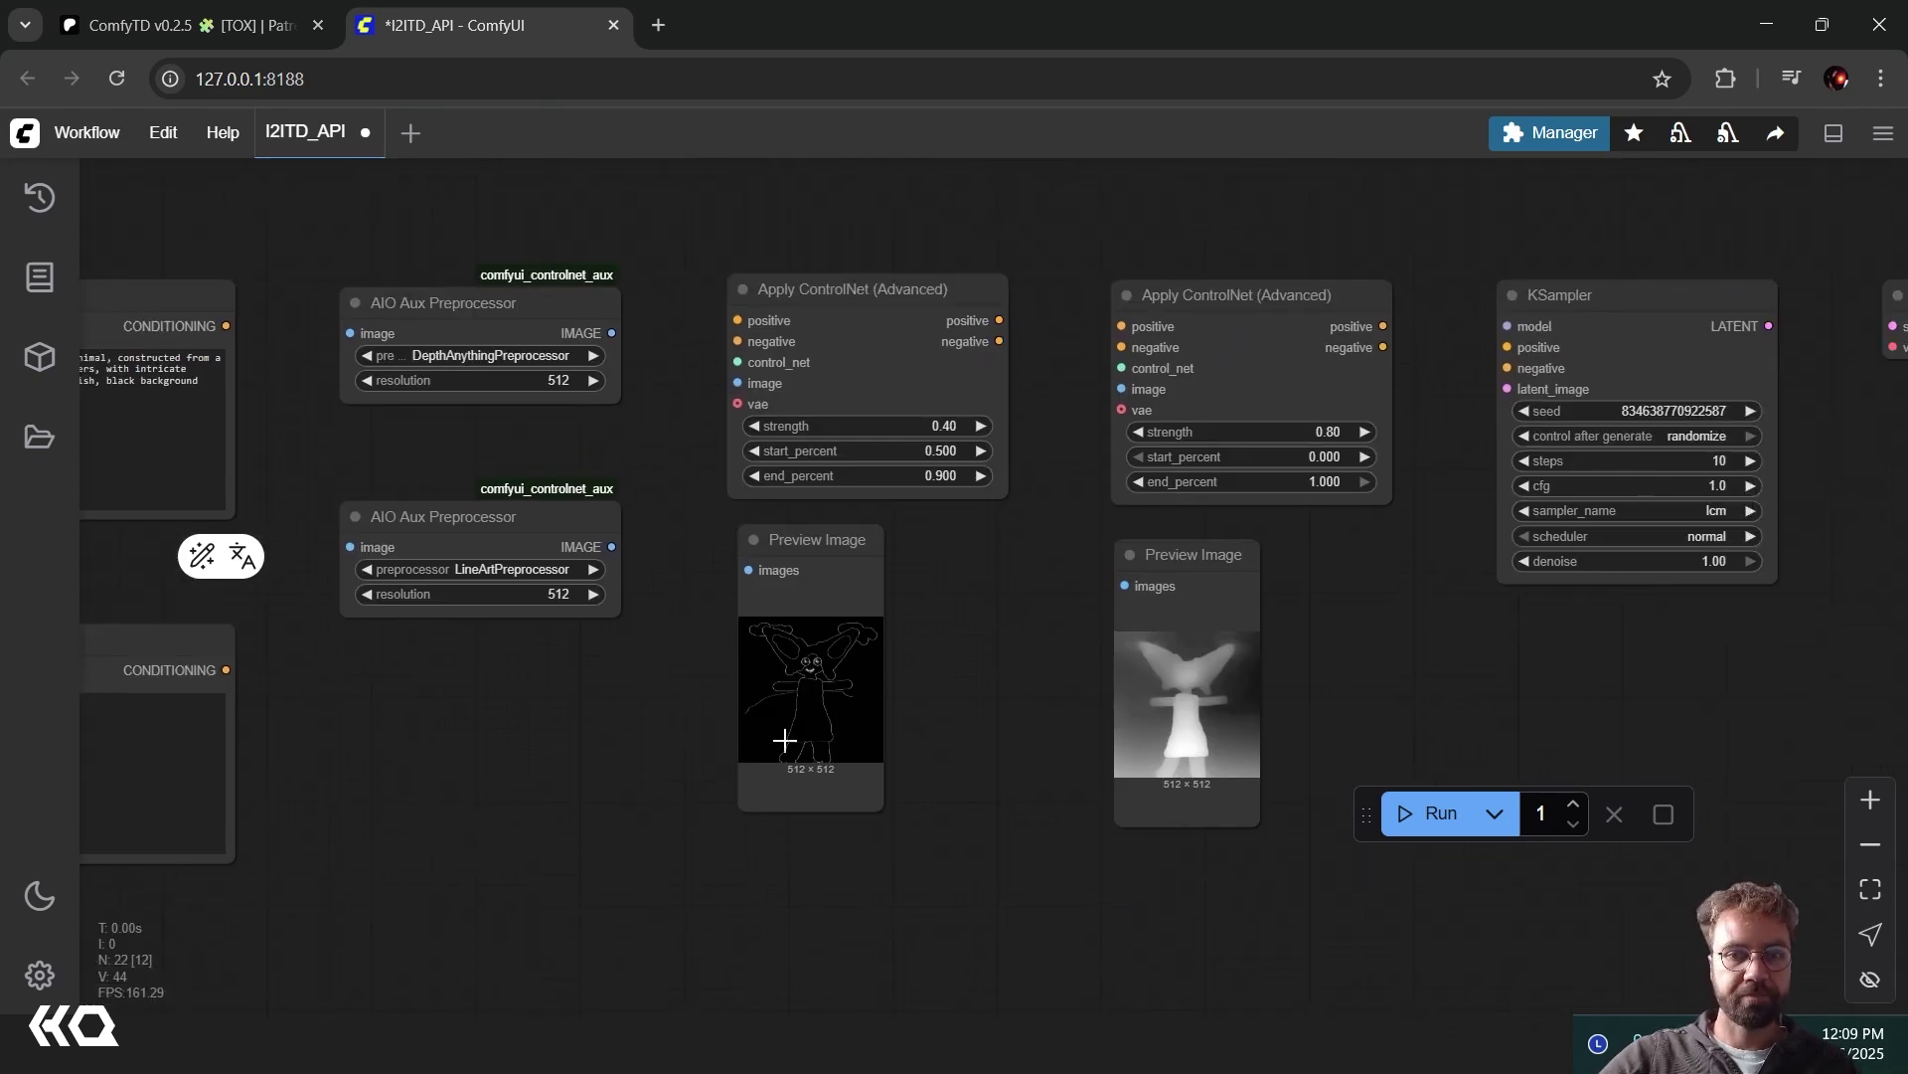
pyautogui.moveTo(971, 646); pyautogui.dragTo(873, 652)
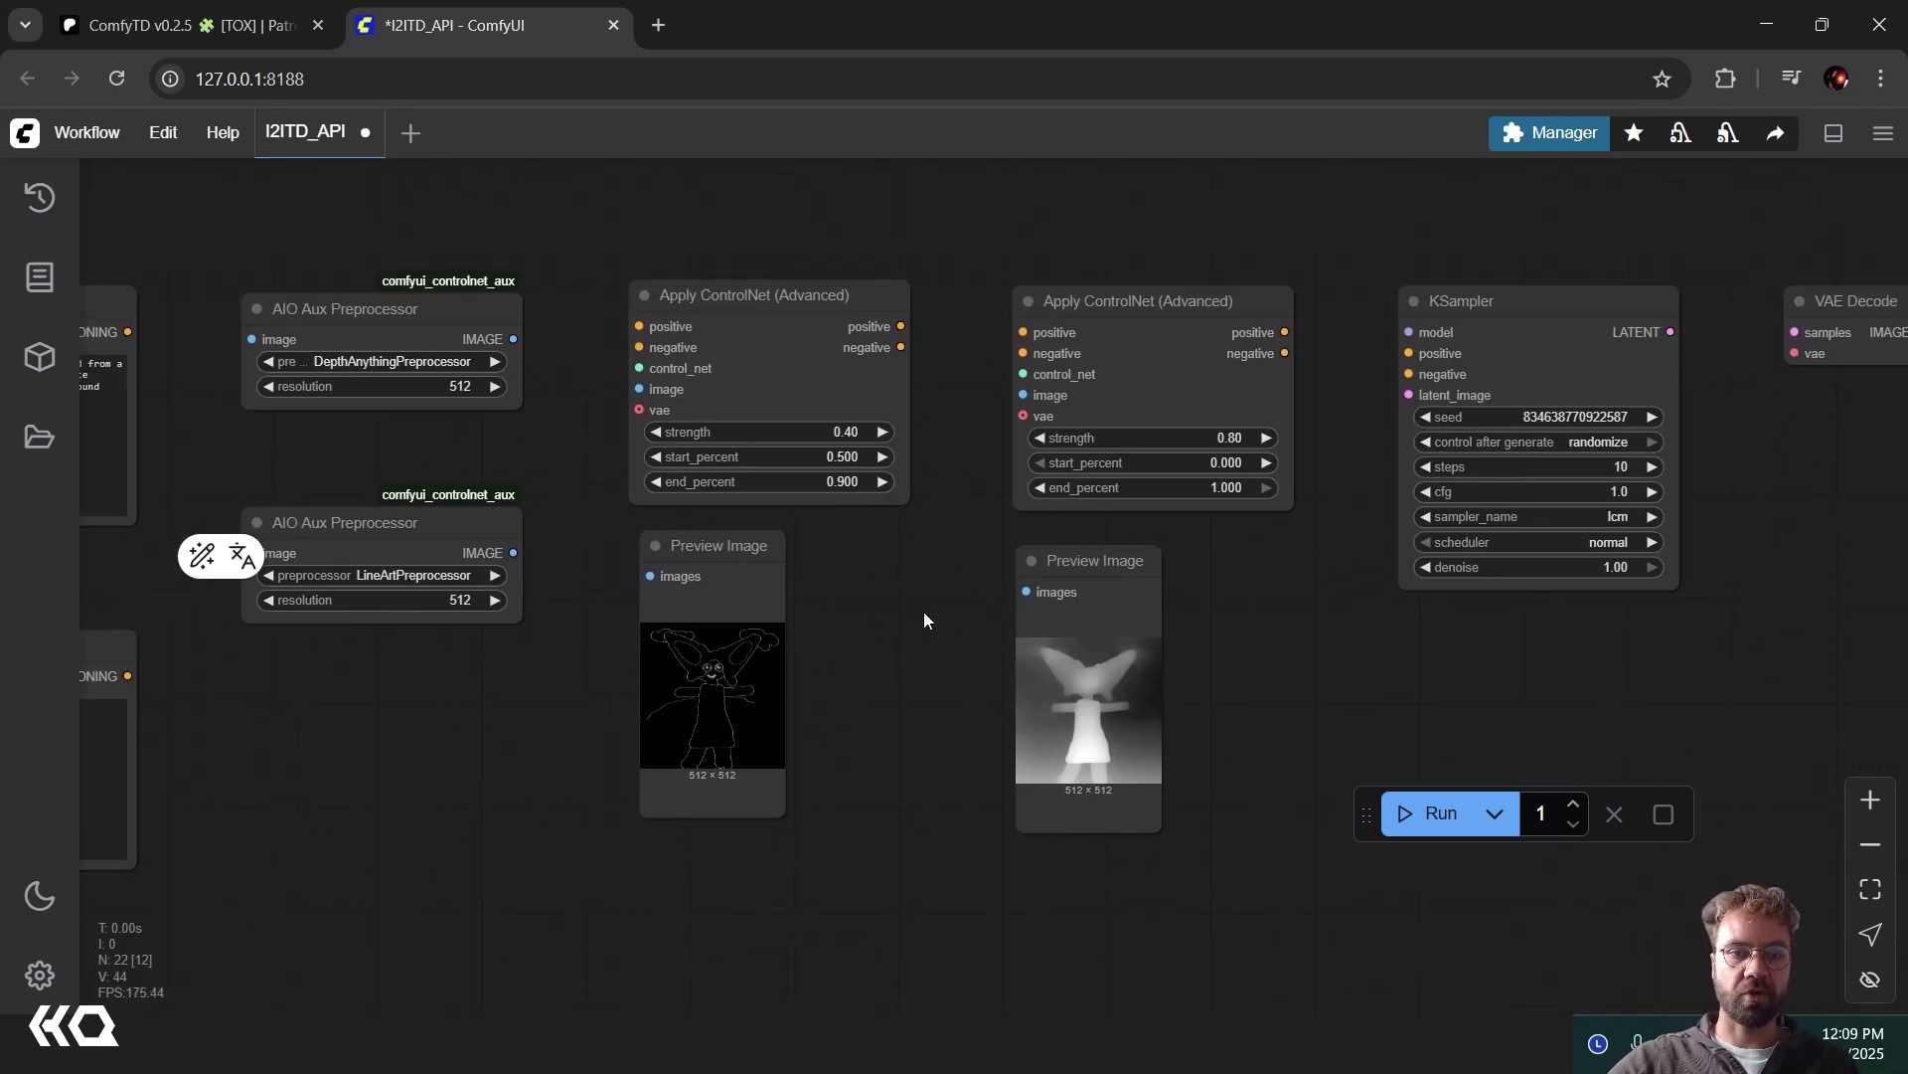
pyautogui.scroll(5, 950, 623)
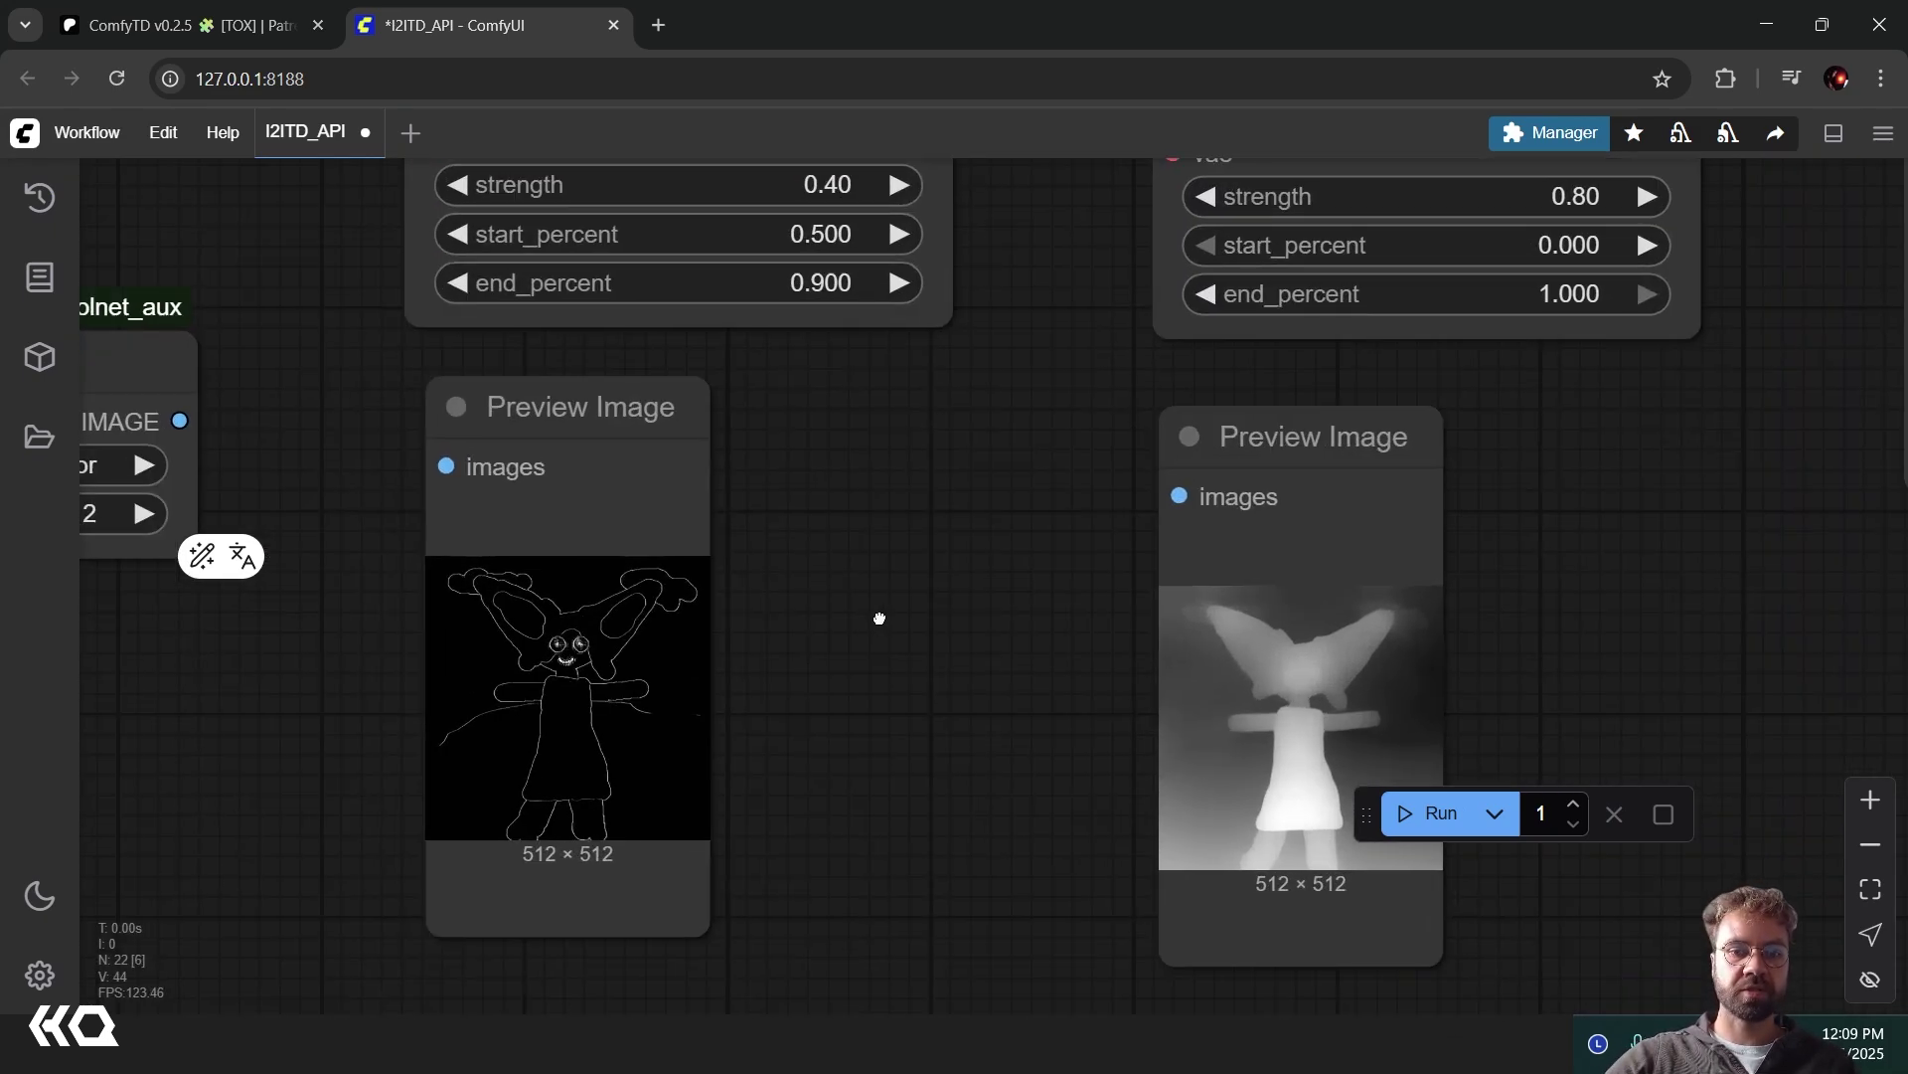
pyautogui.scroll(1, 683, 572)
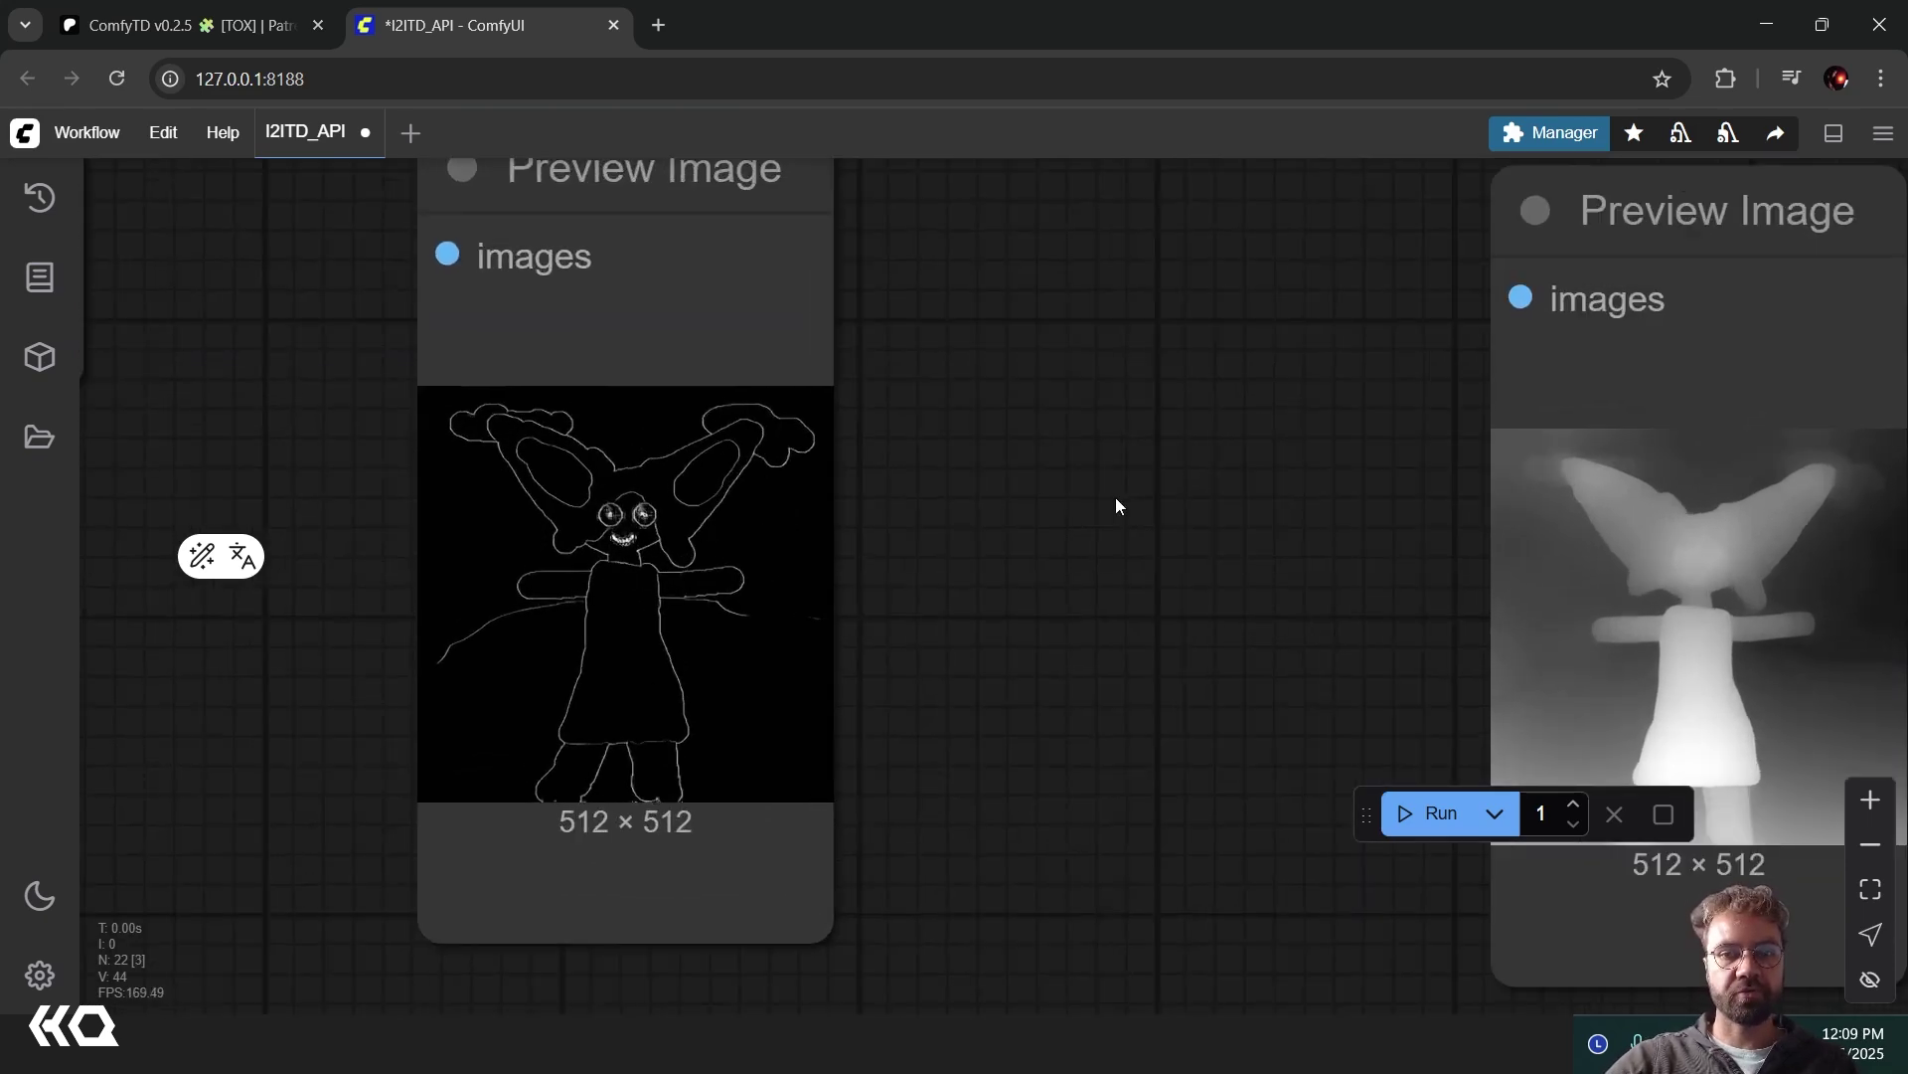
pyautogui.moveTo(1292, 487); pyautogui.dragTo(507, 550)
pyautogui.scroll(-10, 903, 630)
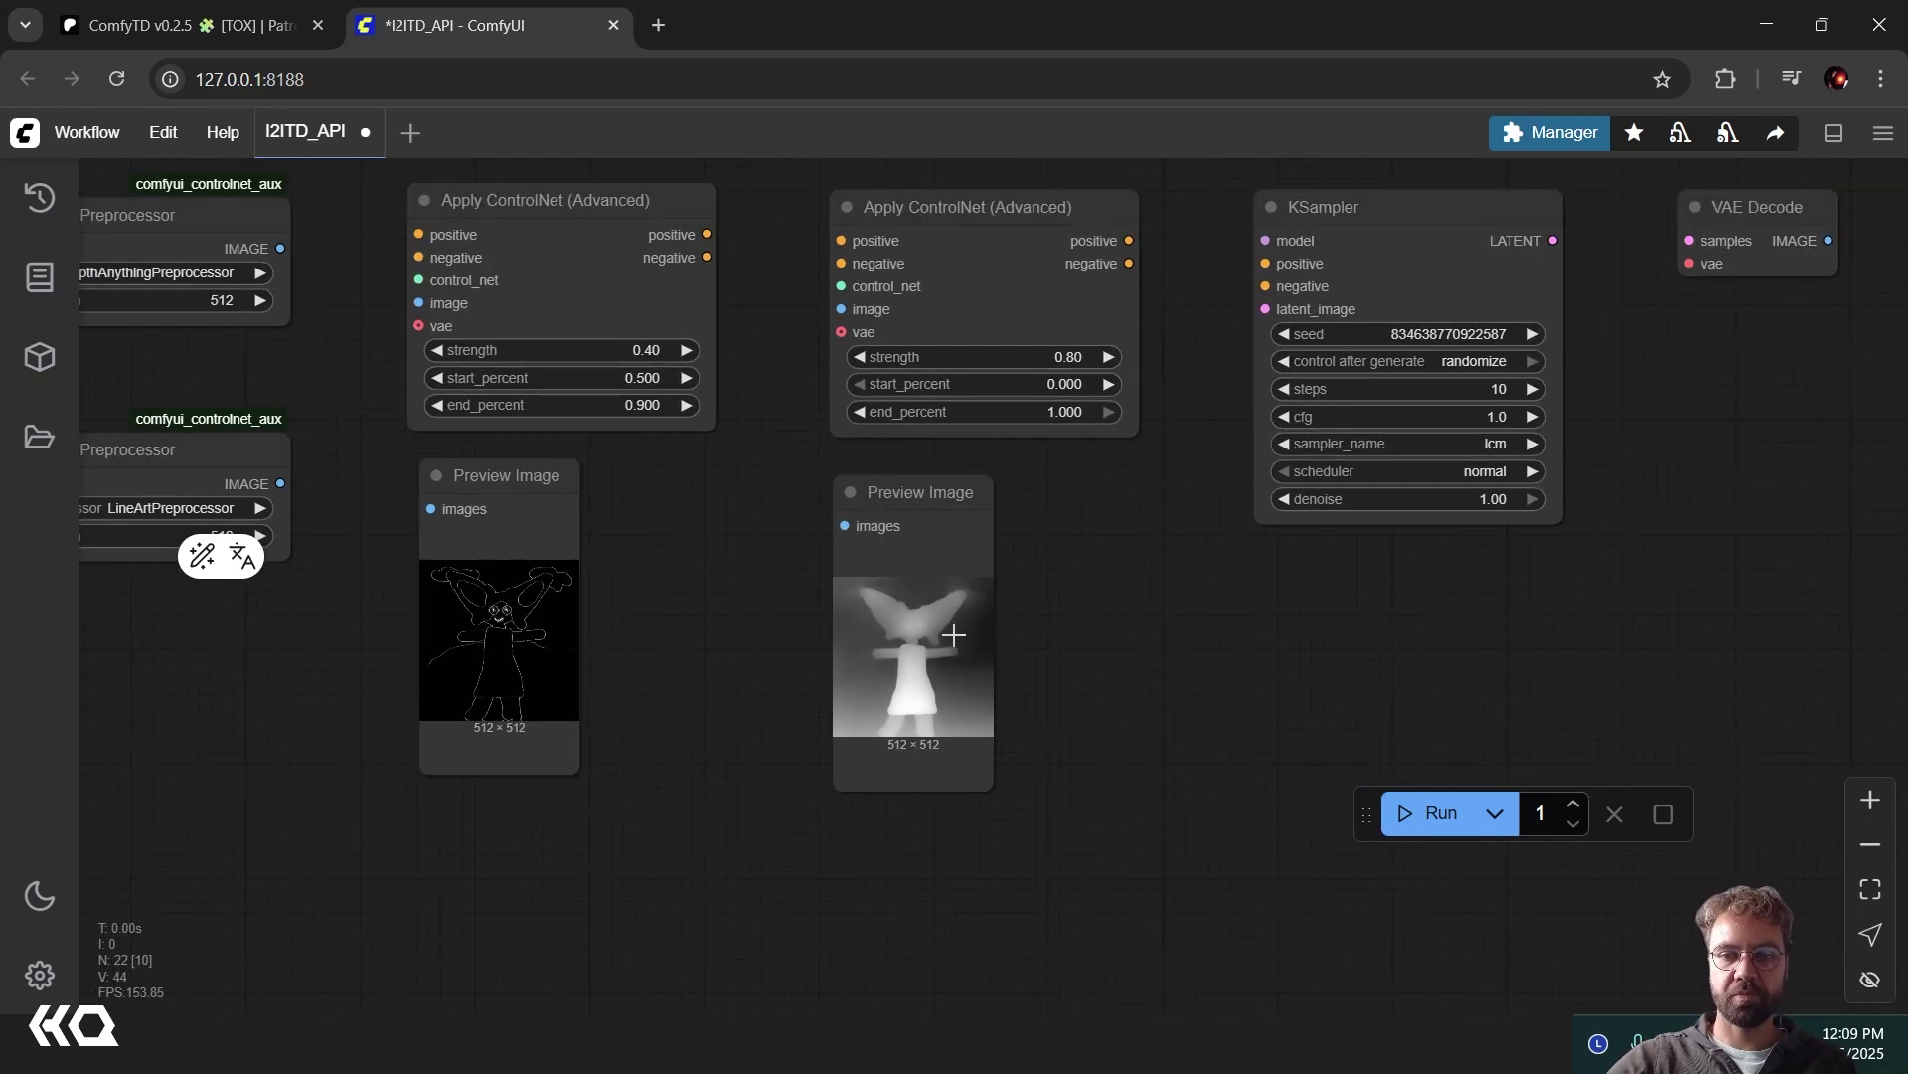
pyautogui.moveTo(1167, 553); pyautogui.dragTo(702, 666)
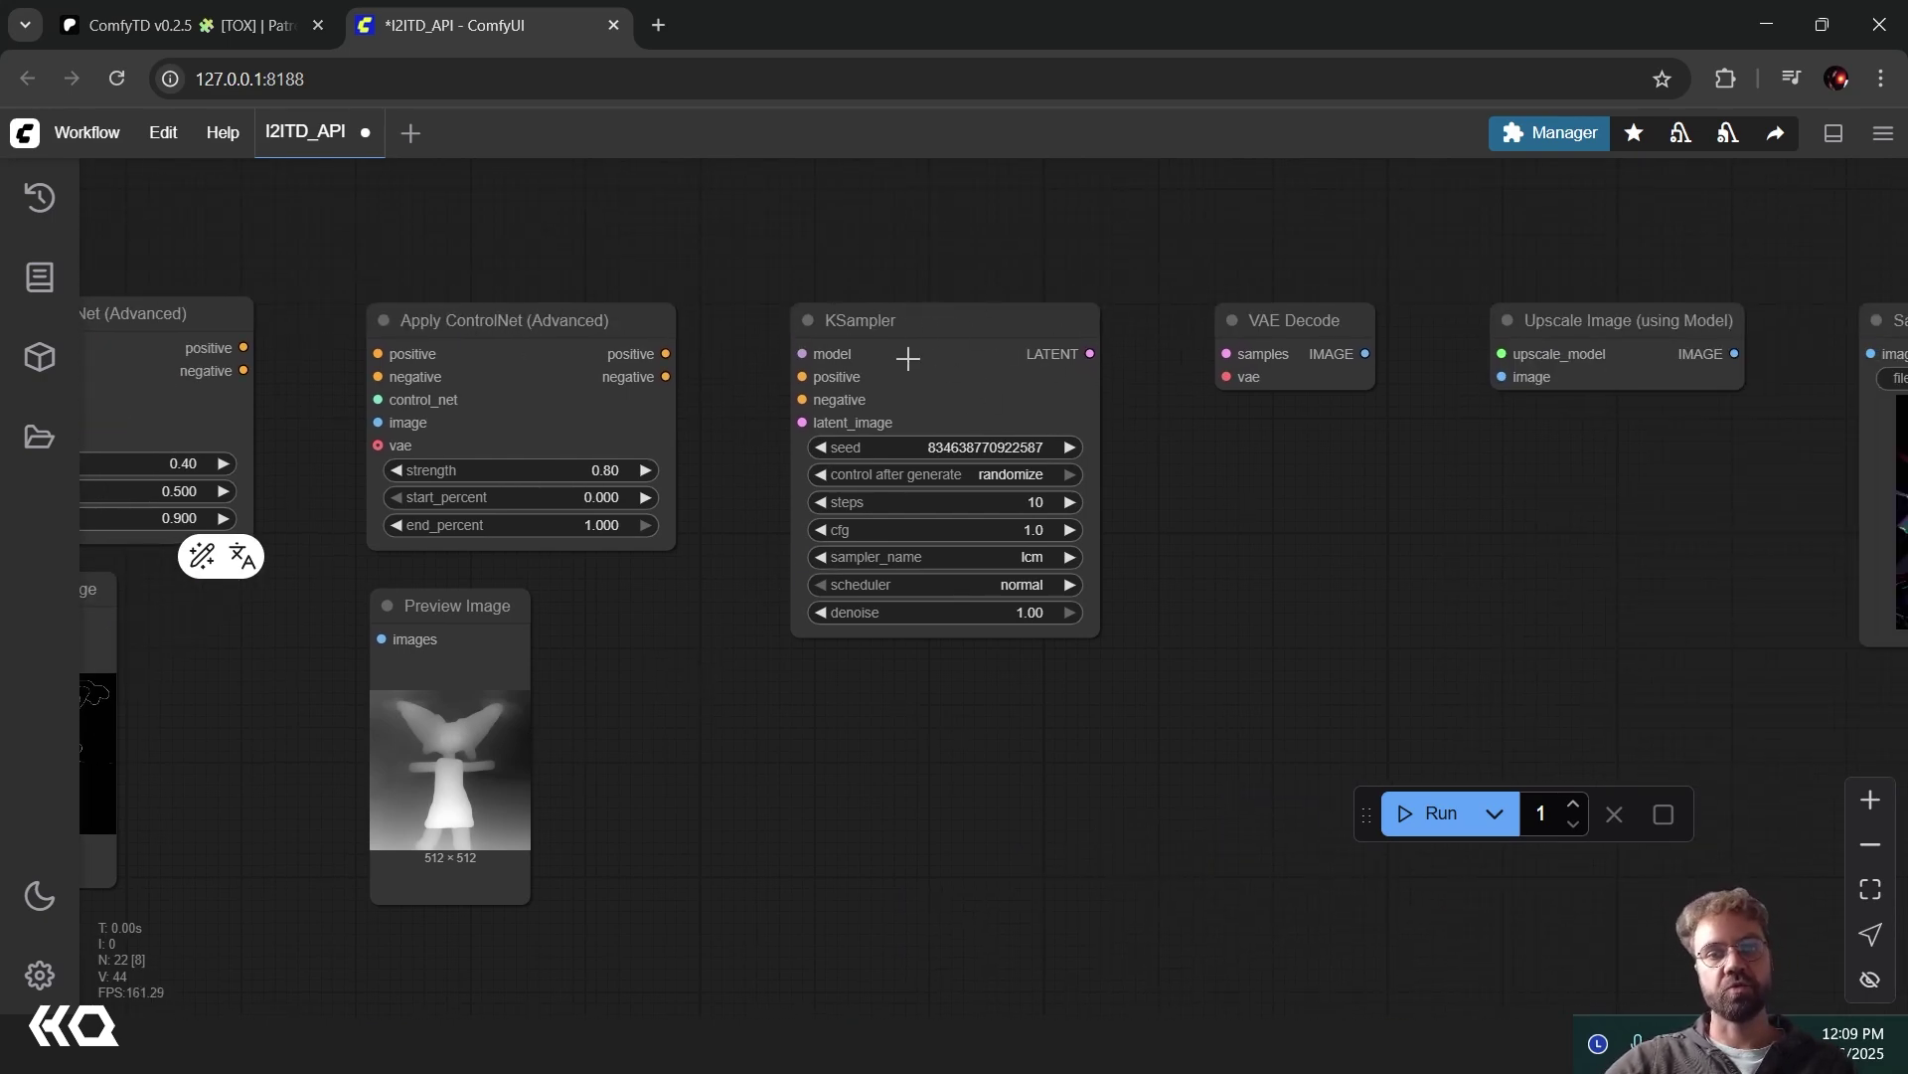
# - Inspect the stylized creature in Save Image, then fit the whole workflow in view
pyautogui.moveTo(1362, 511); pyautogui.dragTo(526, 502)
pyautogui.scroll(8, 1171, 520)
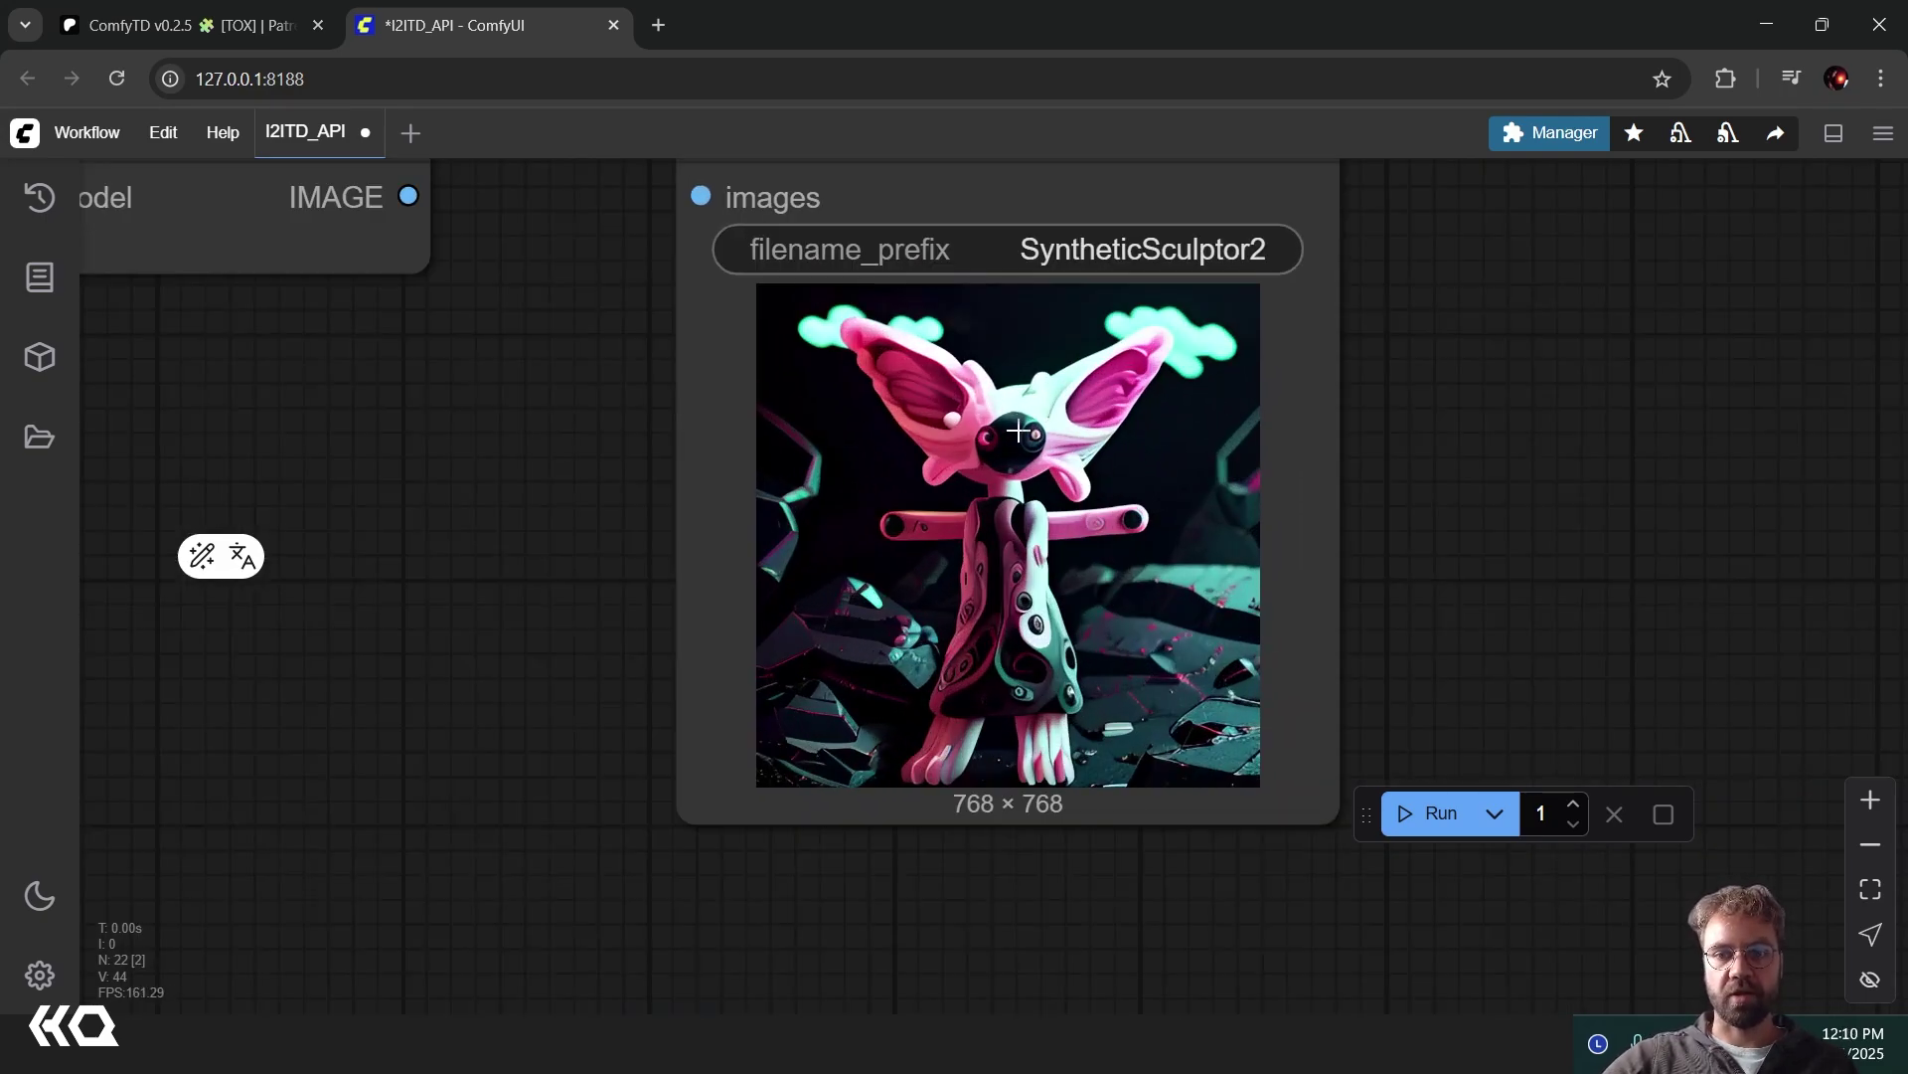
pyautogui.scroll(-5, 1011, 513)
pyautogui.scroll(5, 1025, 471)
pyautogui.press('.')
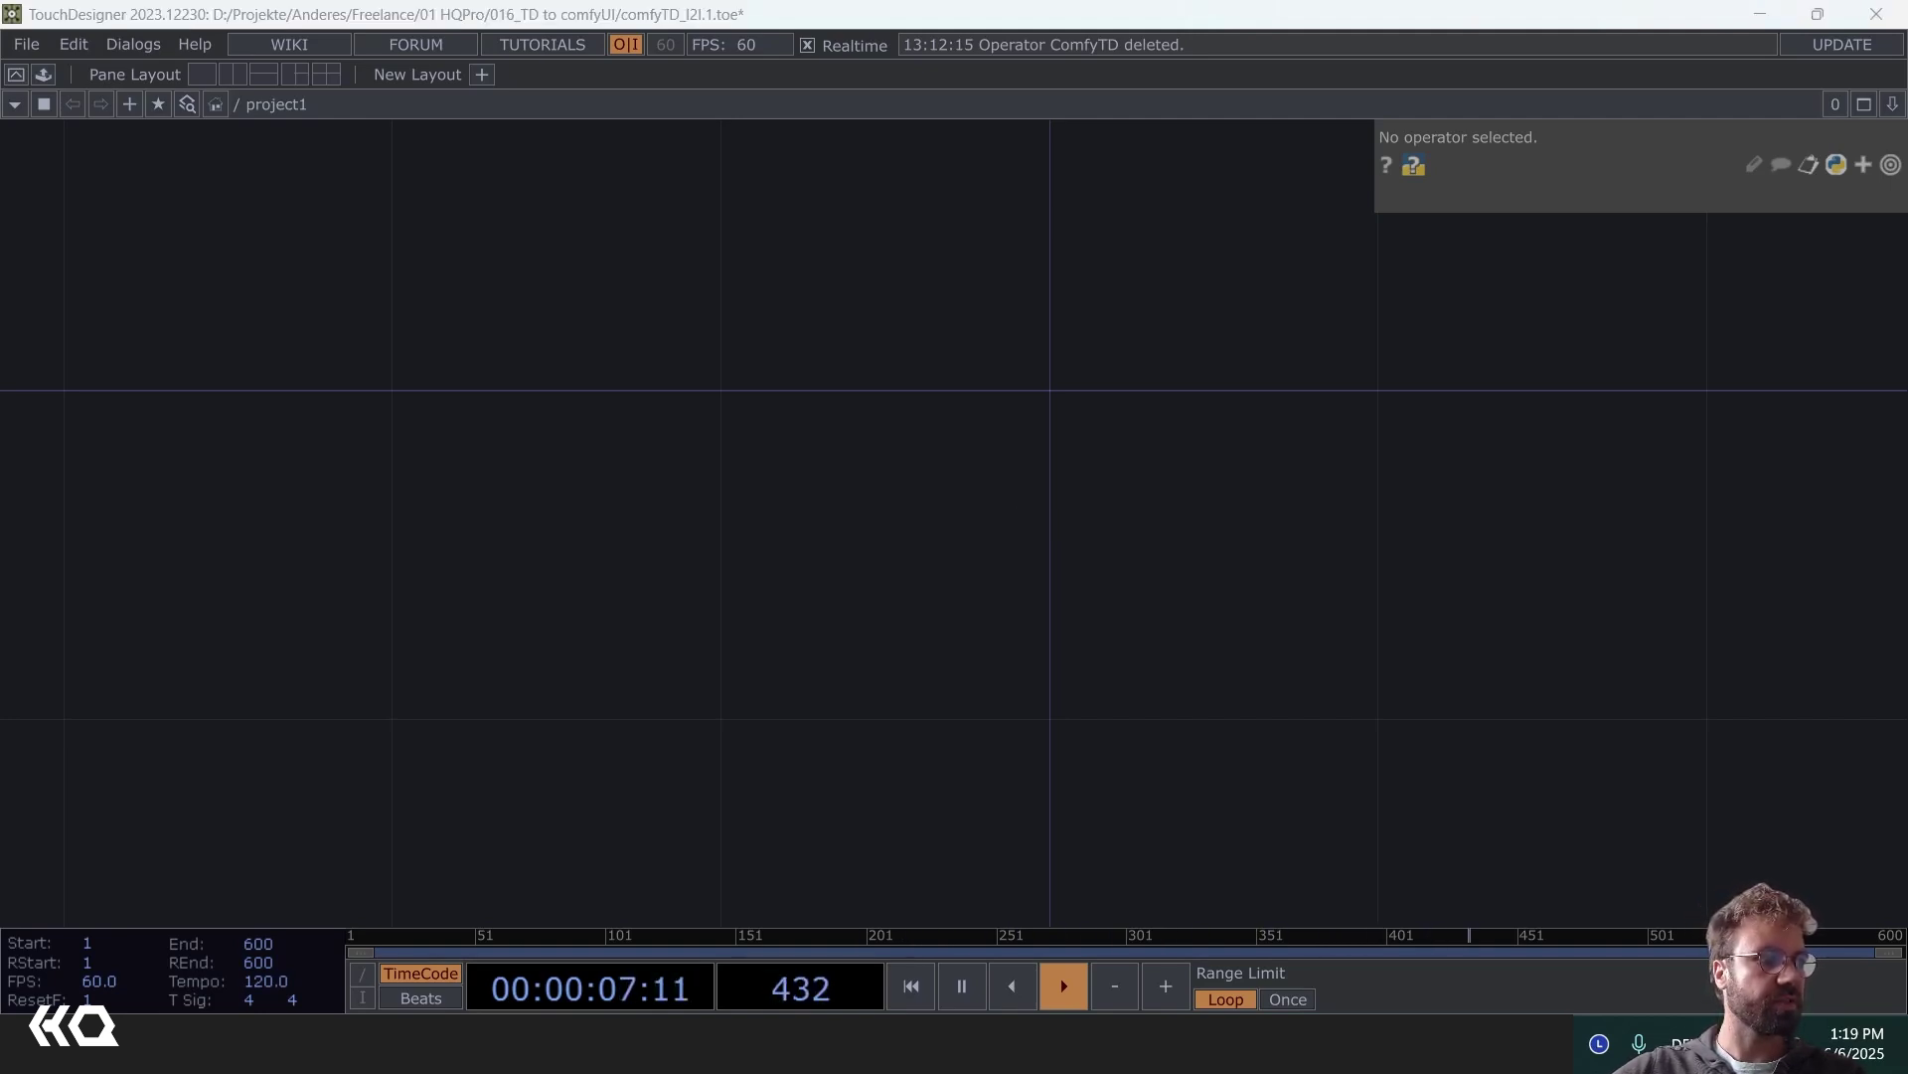
# - Drop ComfyTD-0.2.5.tox into project1 and move the component into place
pyautogui.moveTo(874, 671); pyautogui.dragTo(875, 408)
pyautogui.scroll(-6, 487, 438)
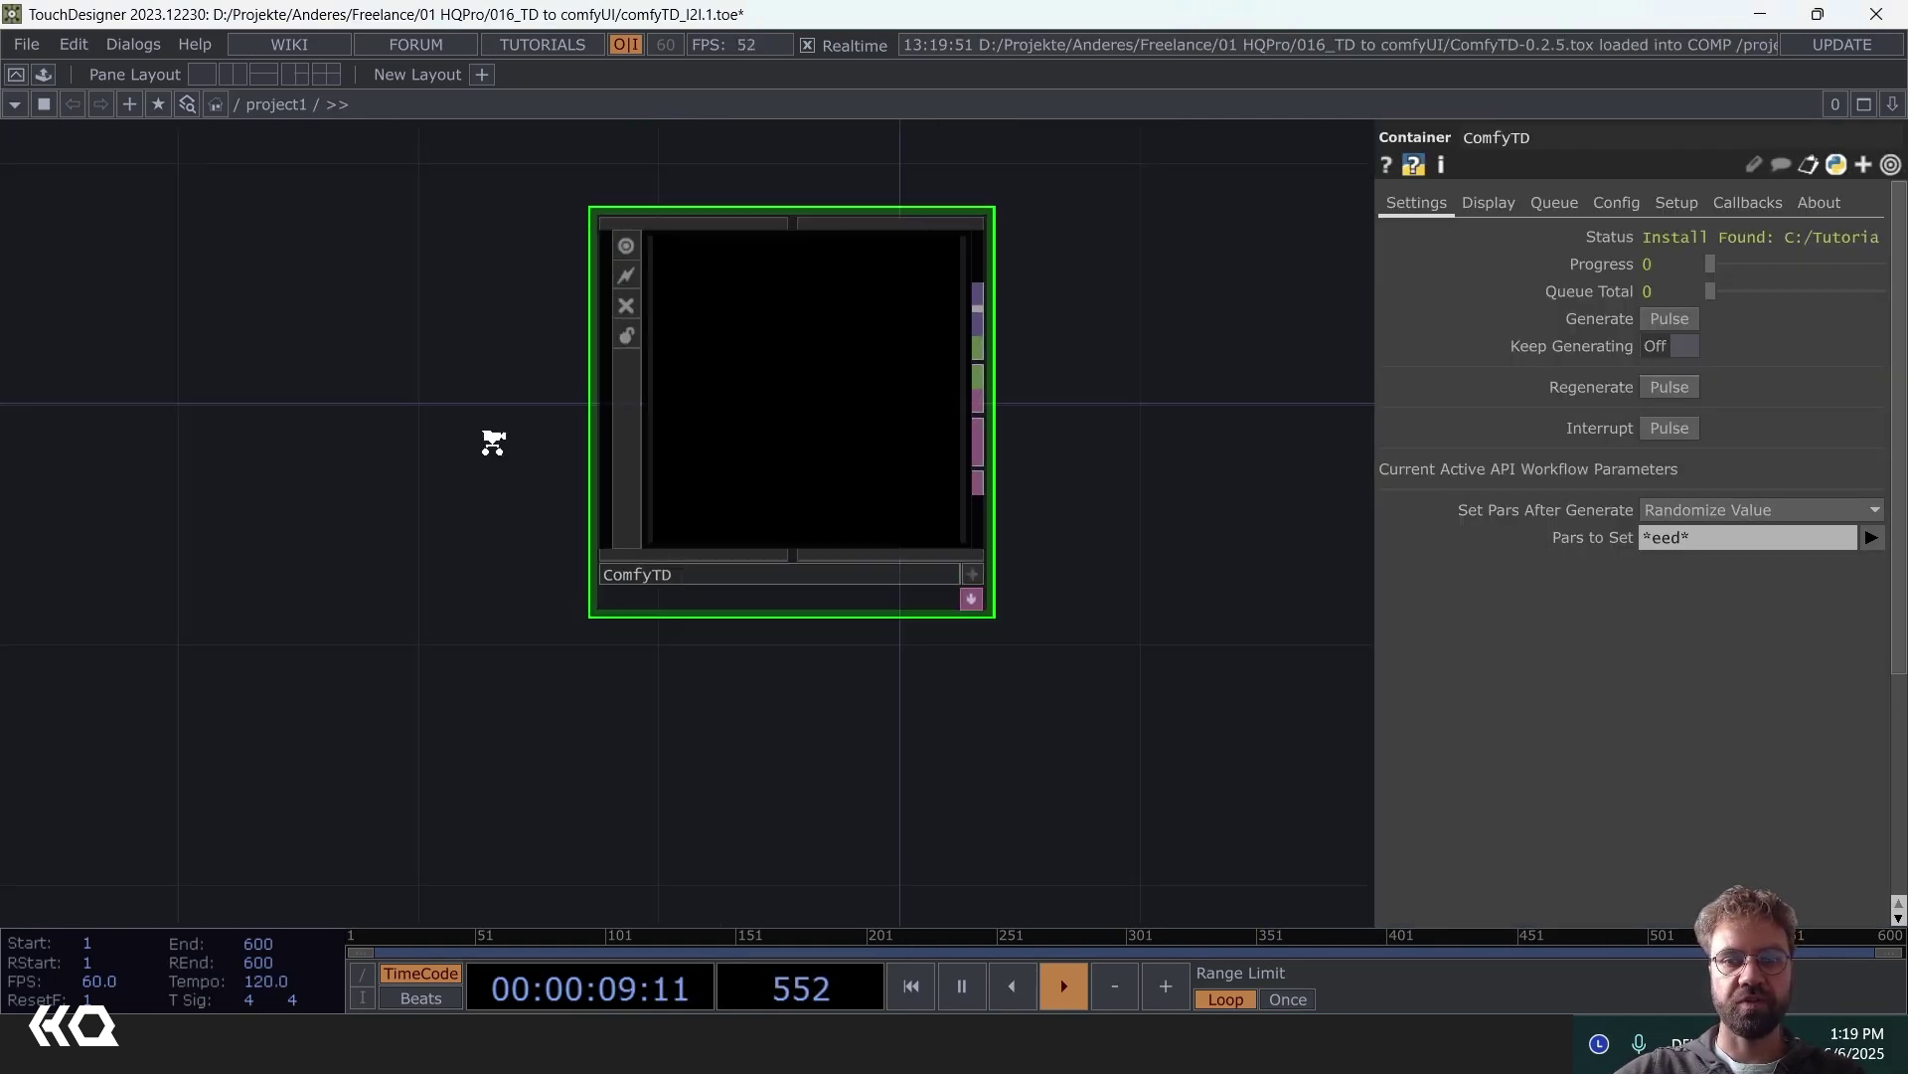
pyautogui.moveTo(638, 358); pyautogui.dragTo(801, 425)
pyautogui.scroll(2, 1107, 350)
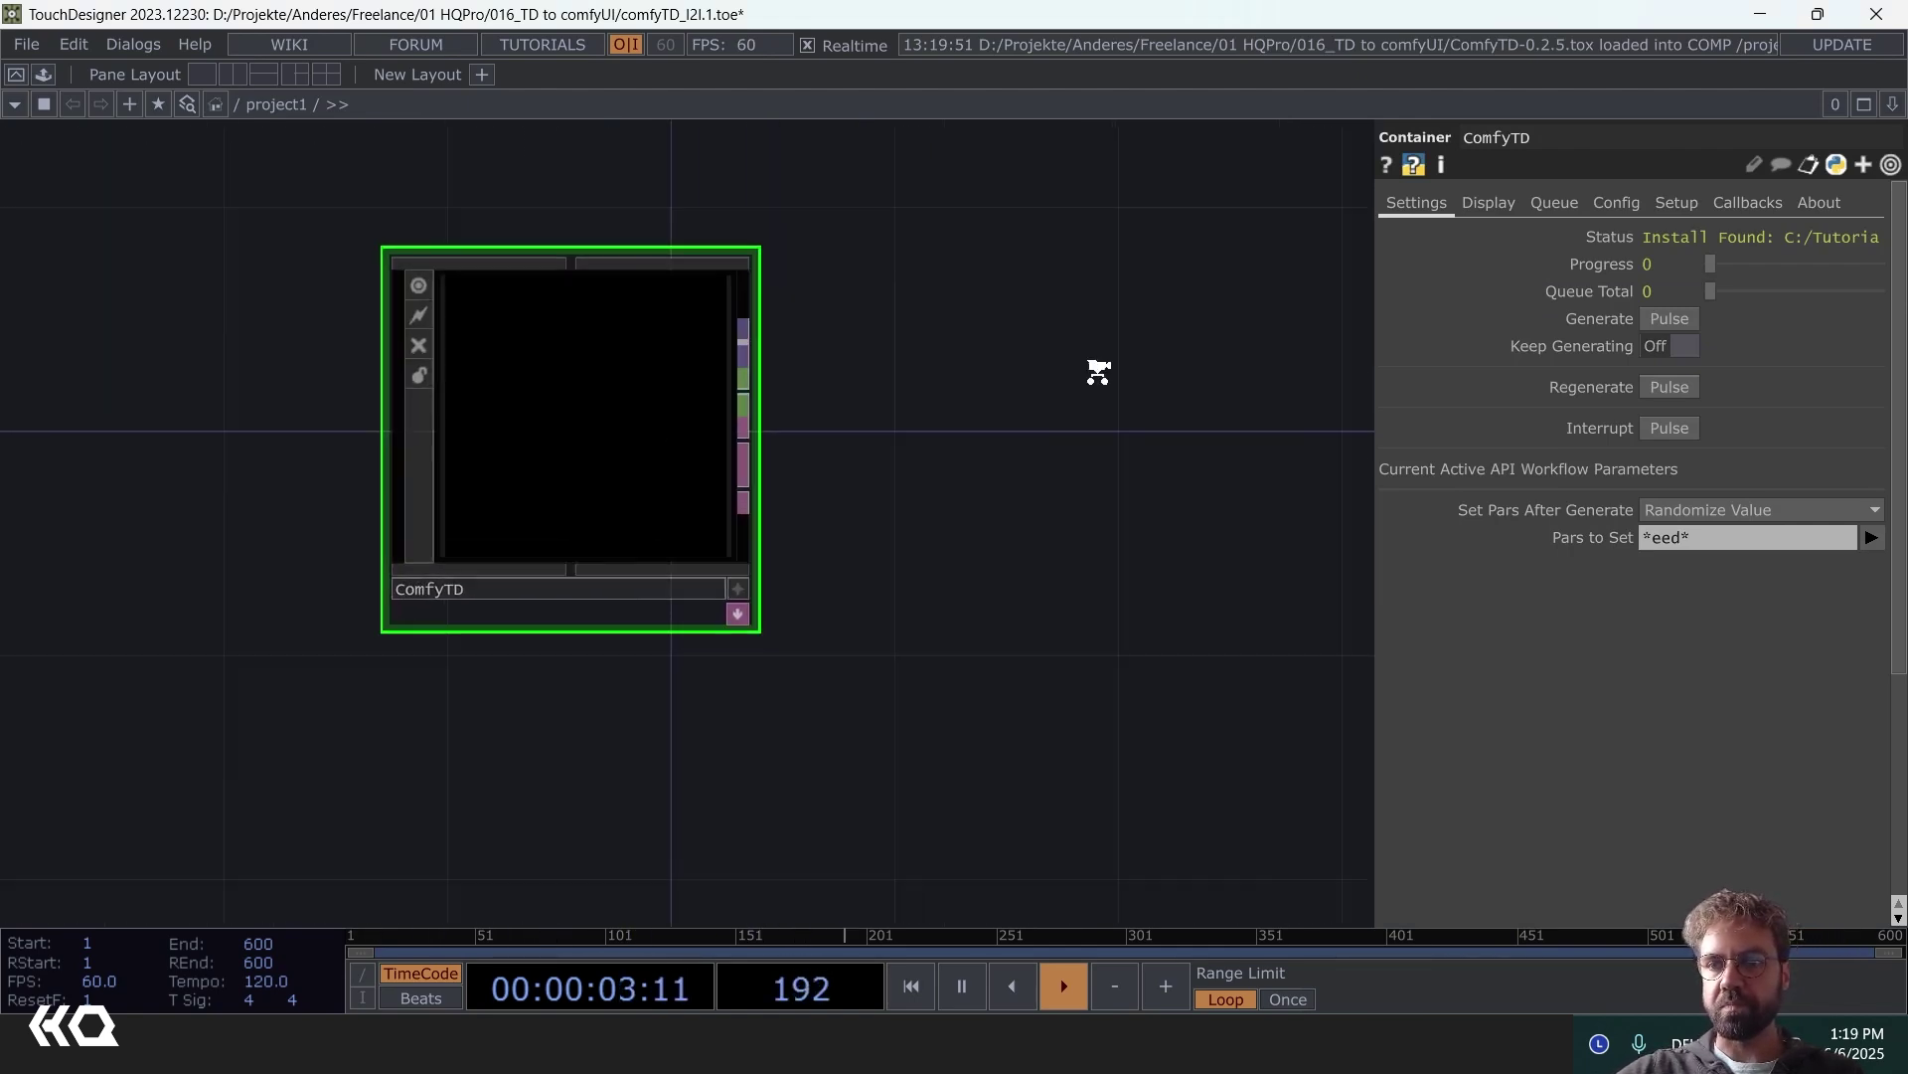
# - Show the Setup page and check the Base Folder points to ComfyUI_windows_portable/ComfyUI
pyautogui.click(1690, 202)
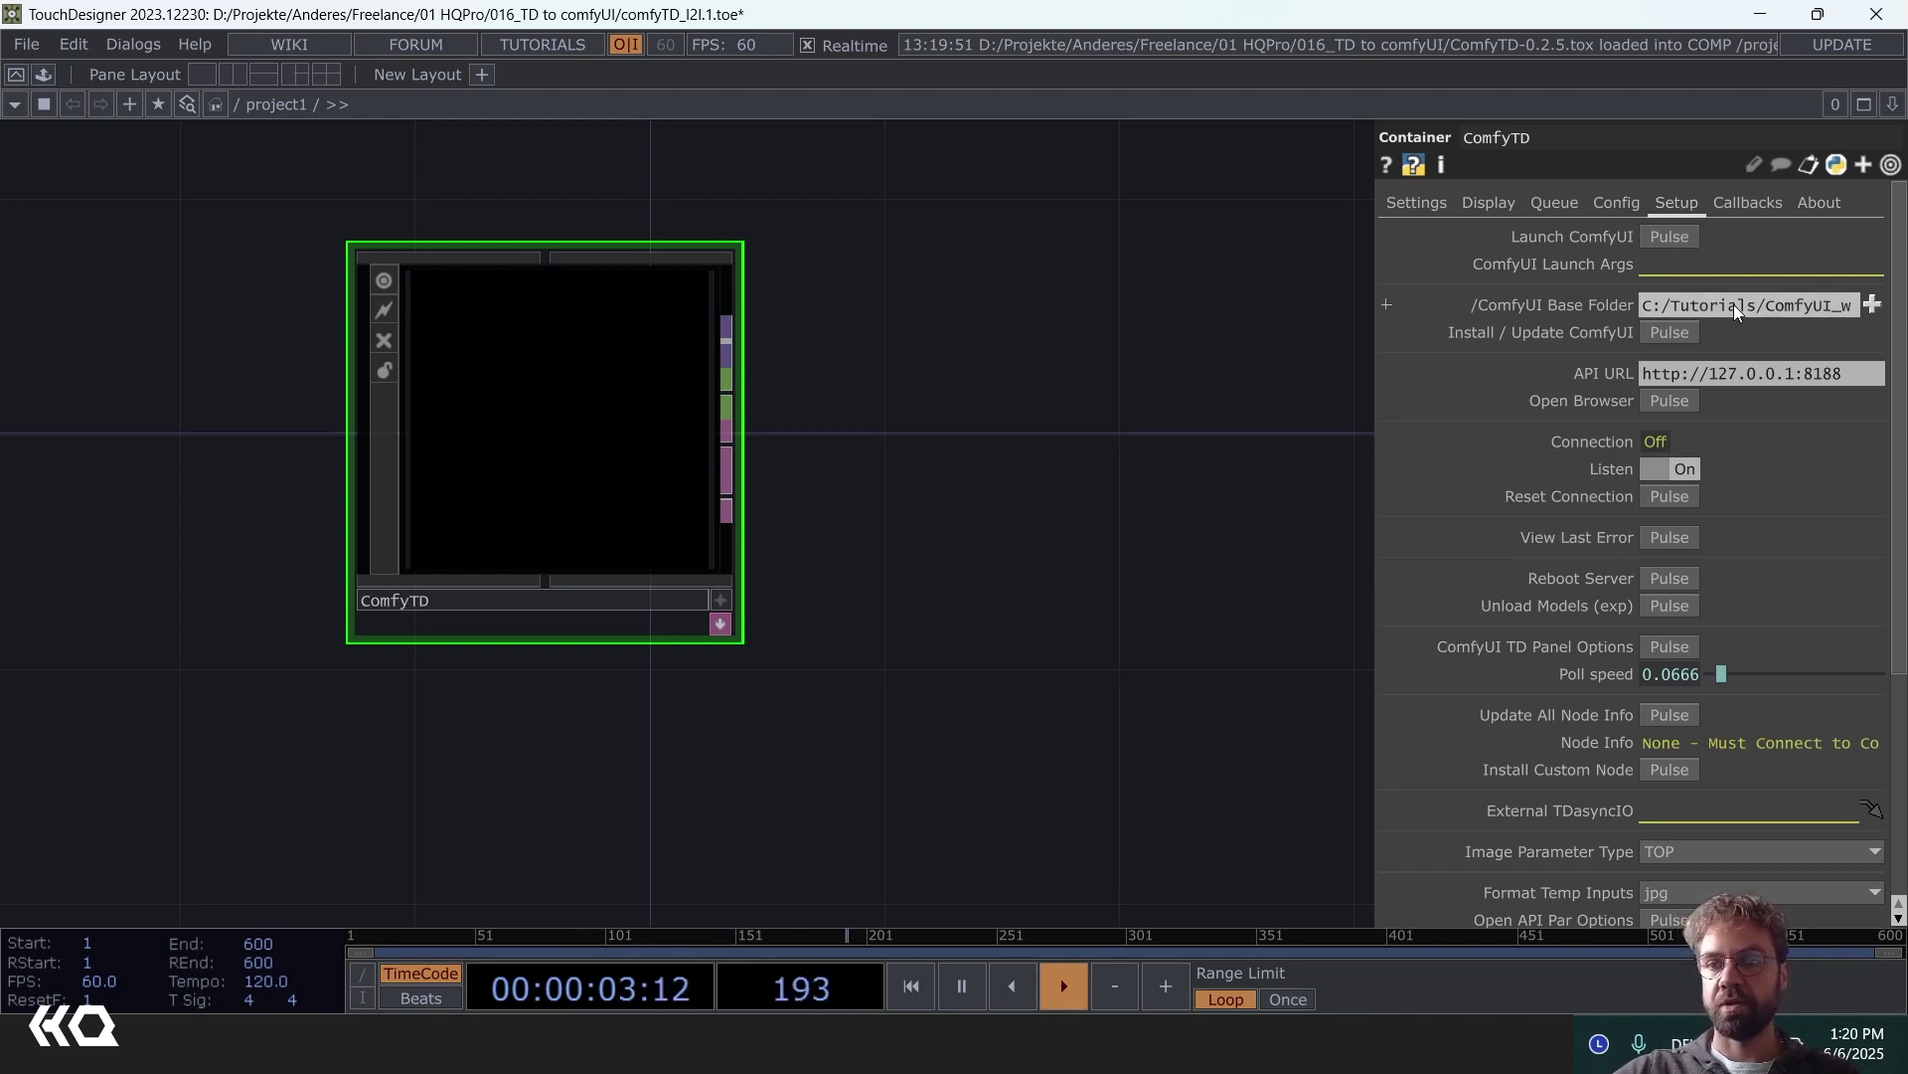
pyautogui.moveTo(1704, 300); pyautogui.dragTo(1859, 307)
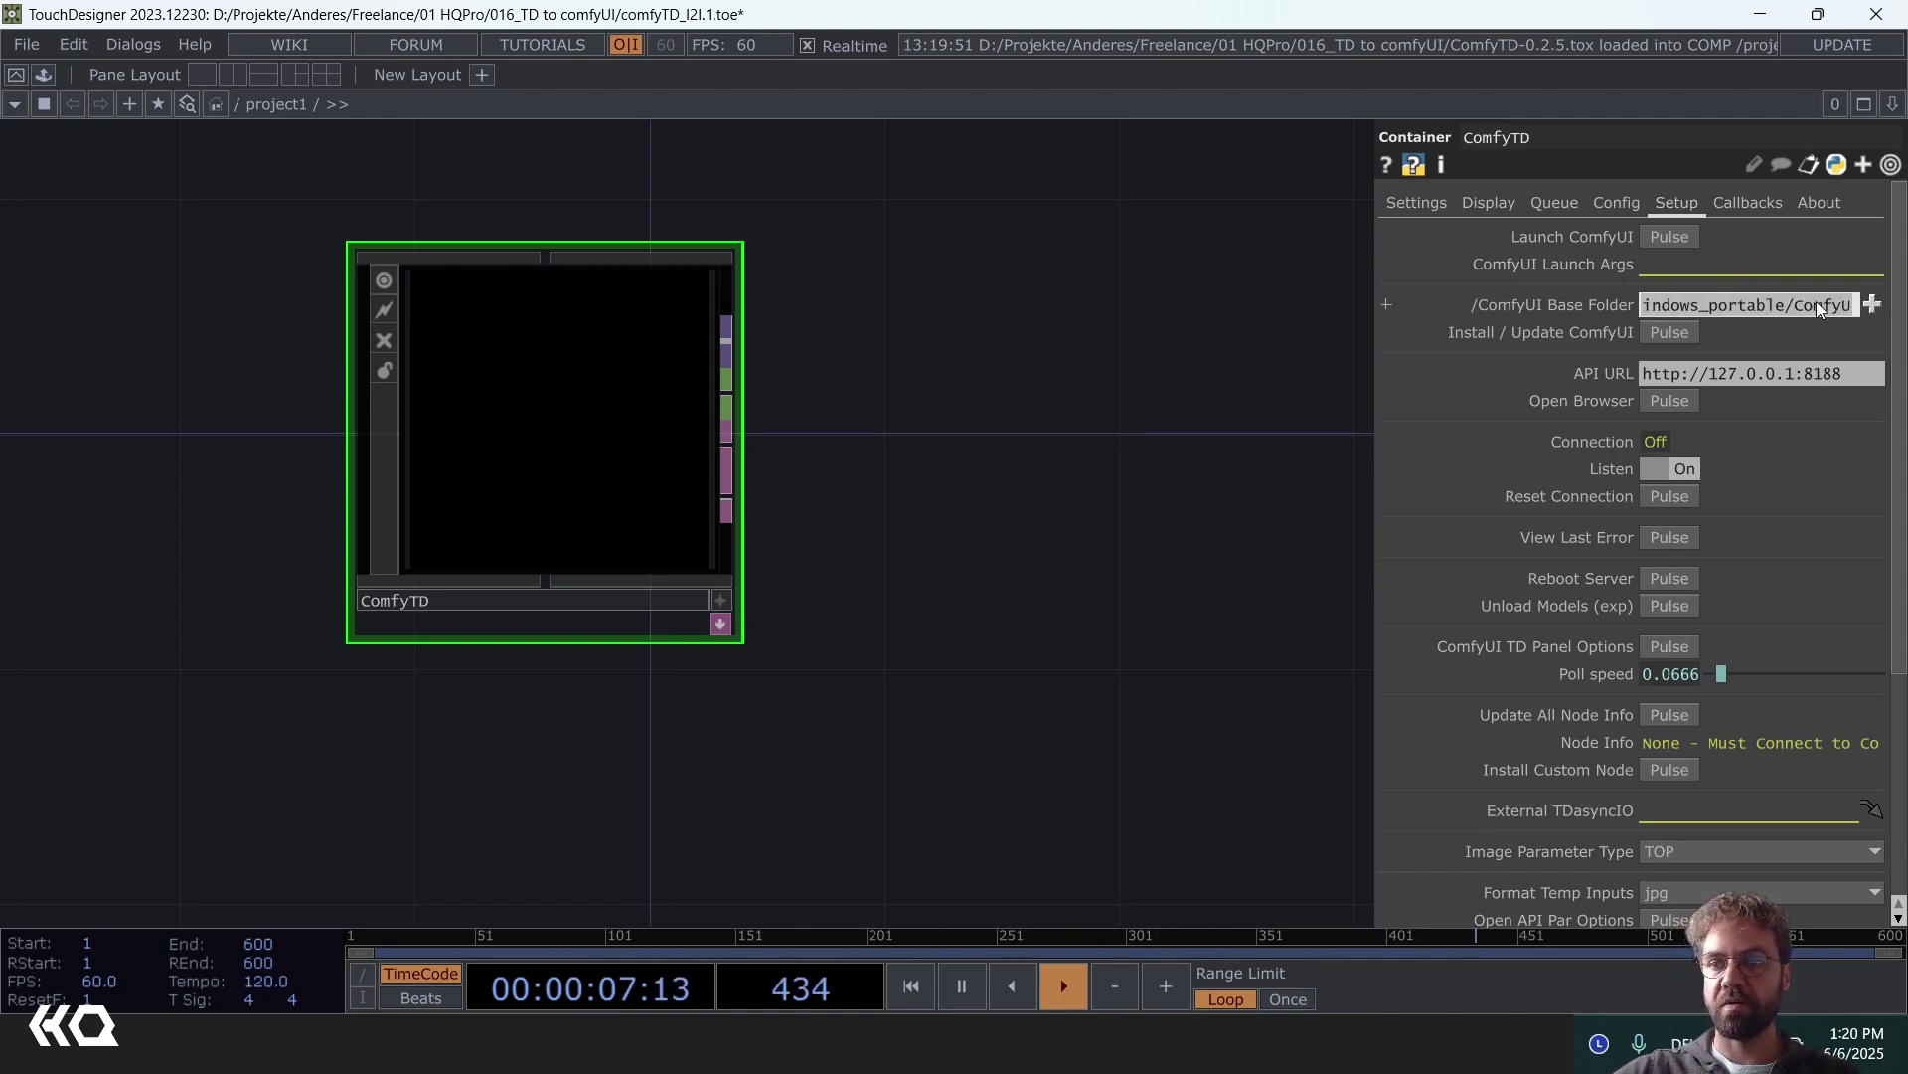
pyautogui.click(1815, 305)
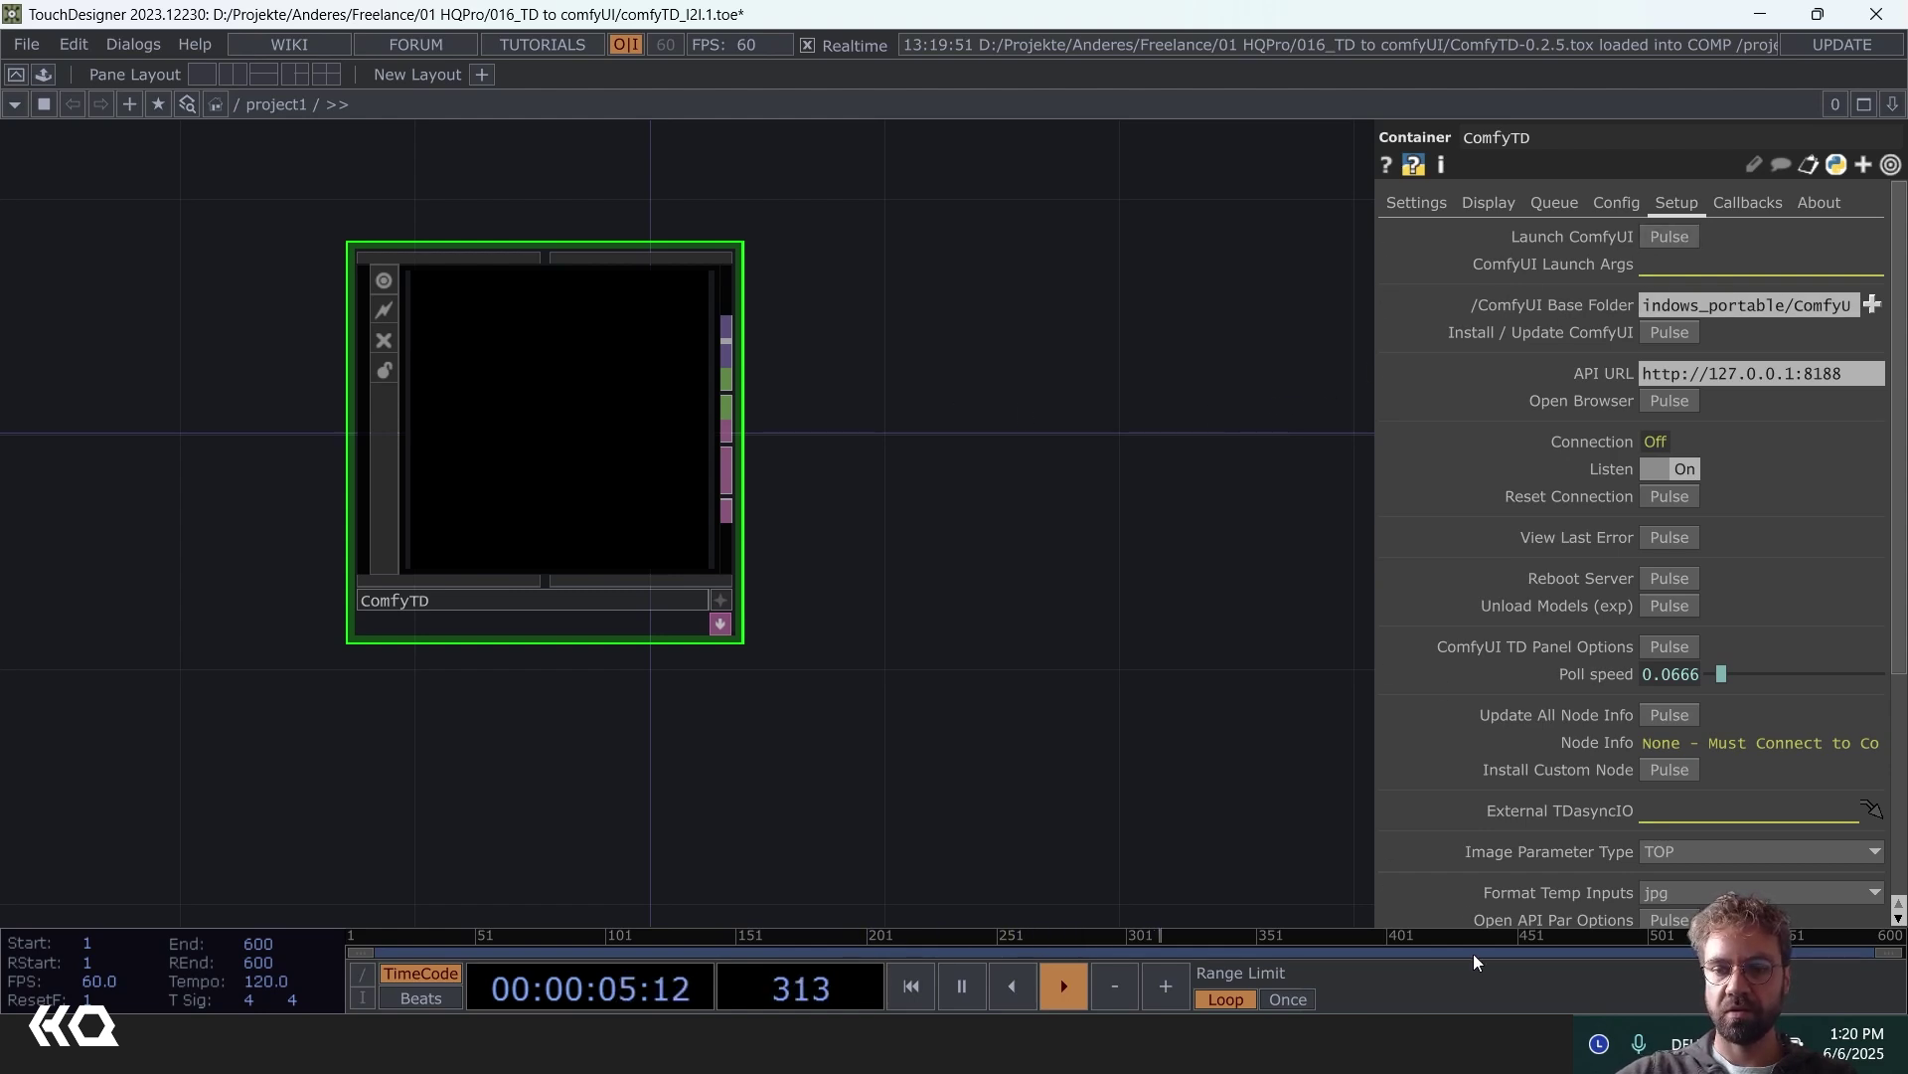
# - Launch ComfyUI, hide its console once connected, and show the Config page with I2ITD_API.json
pyautogui.click(1479, 1033)
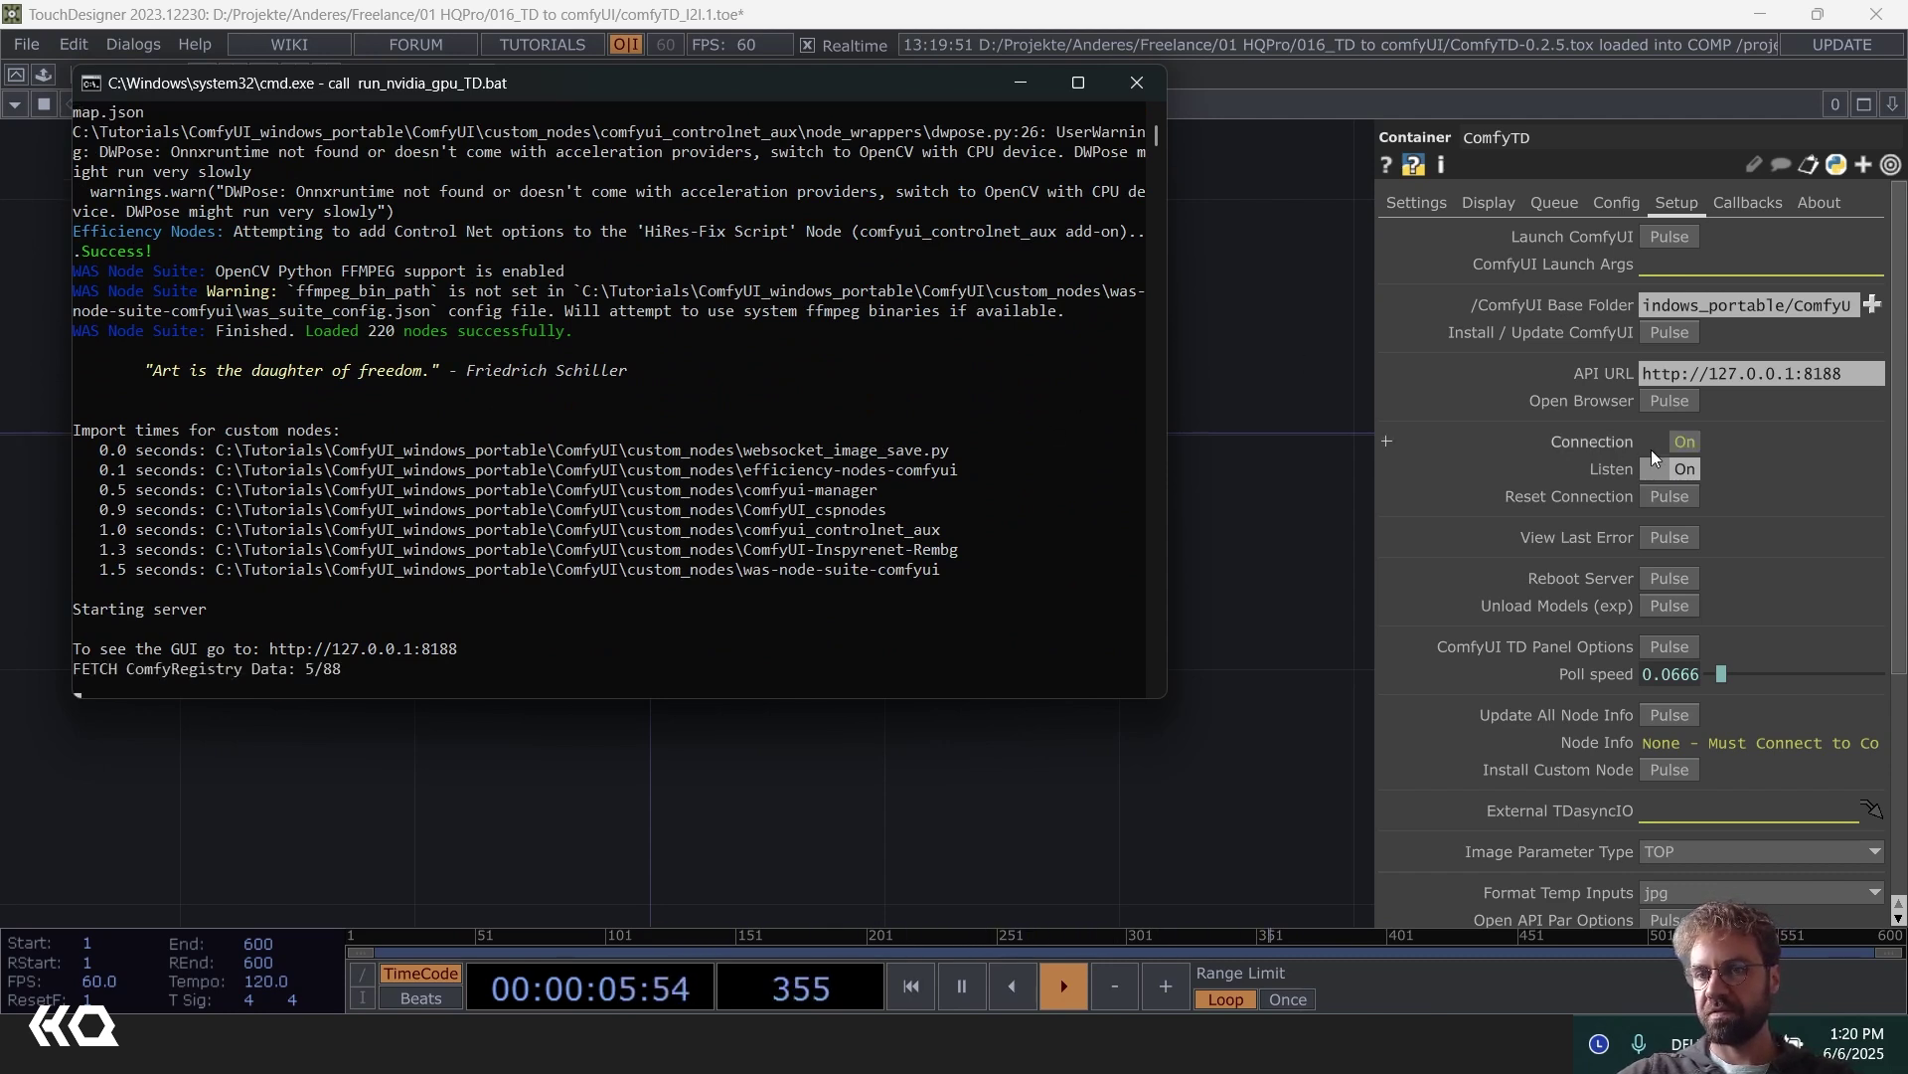
pyautogui.click(1019, 85)
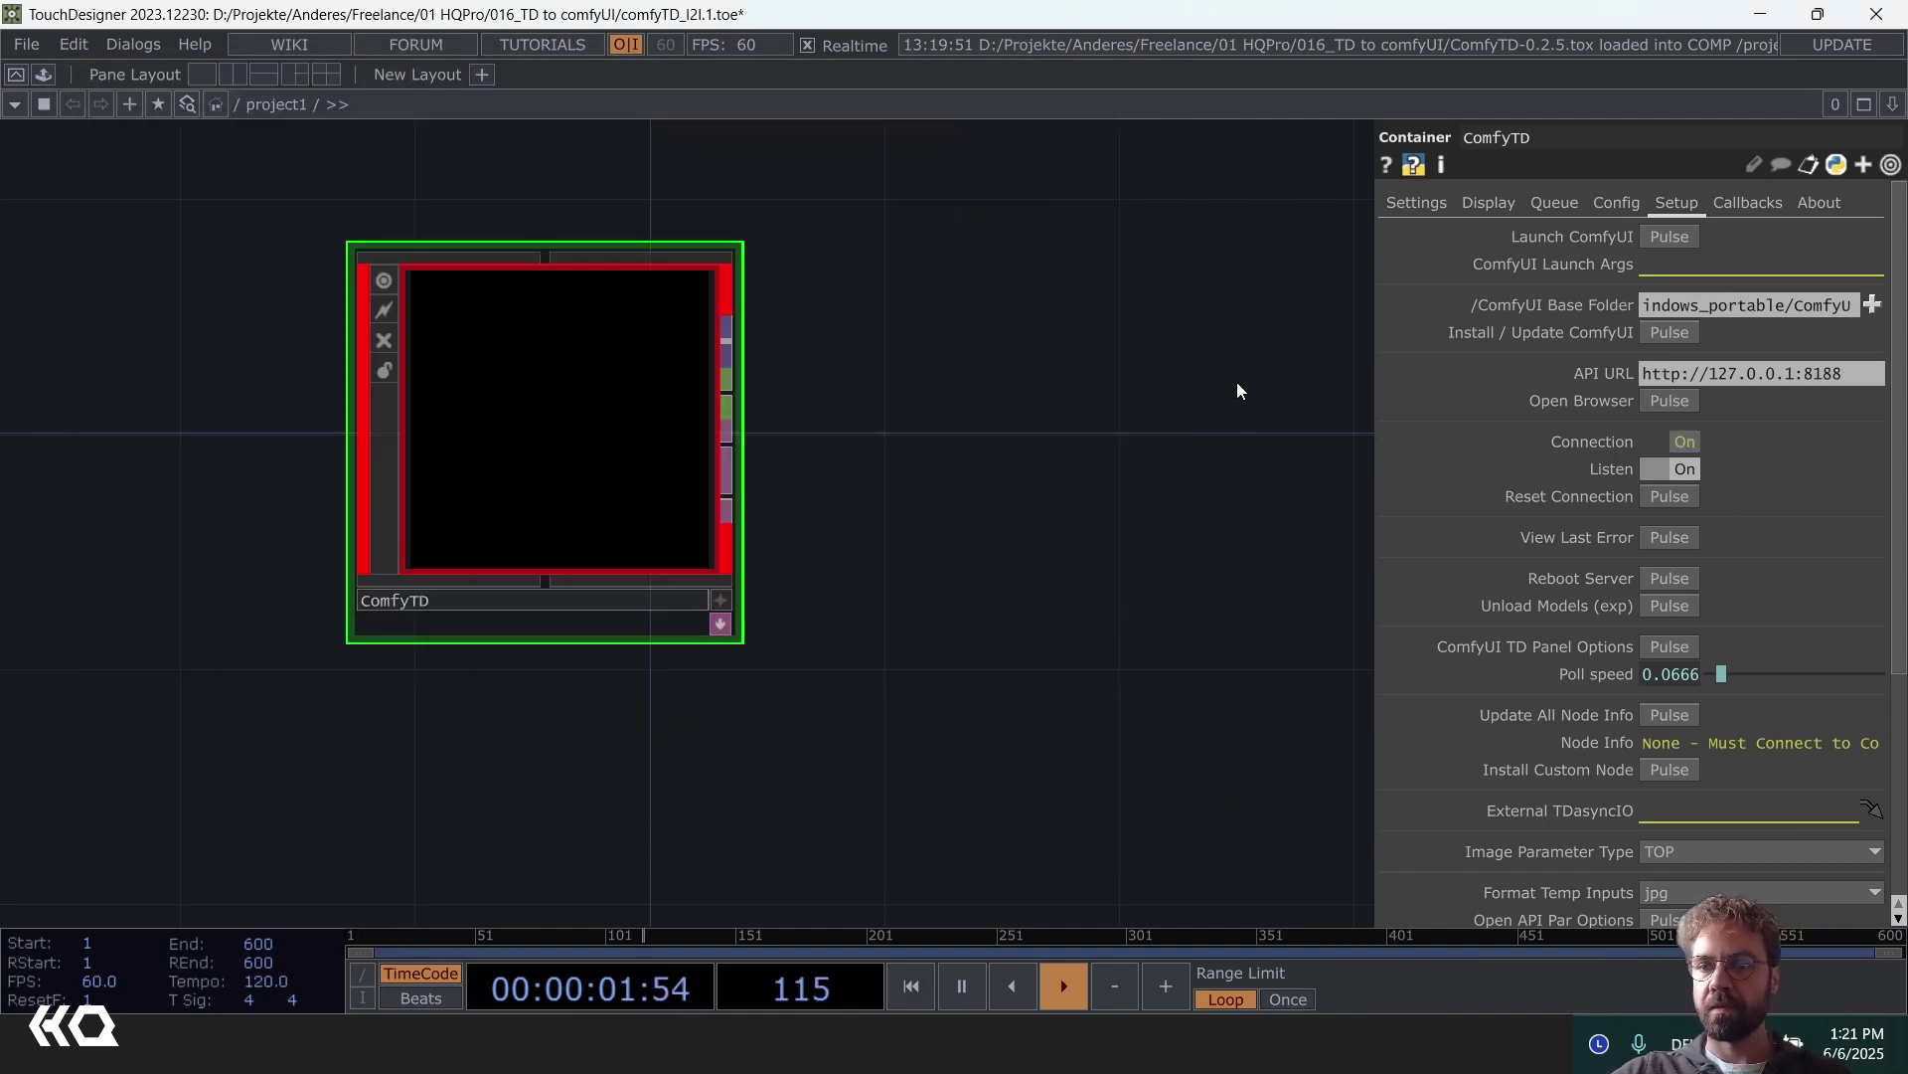
pyautogui.click(1618, 201)
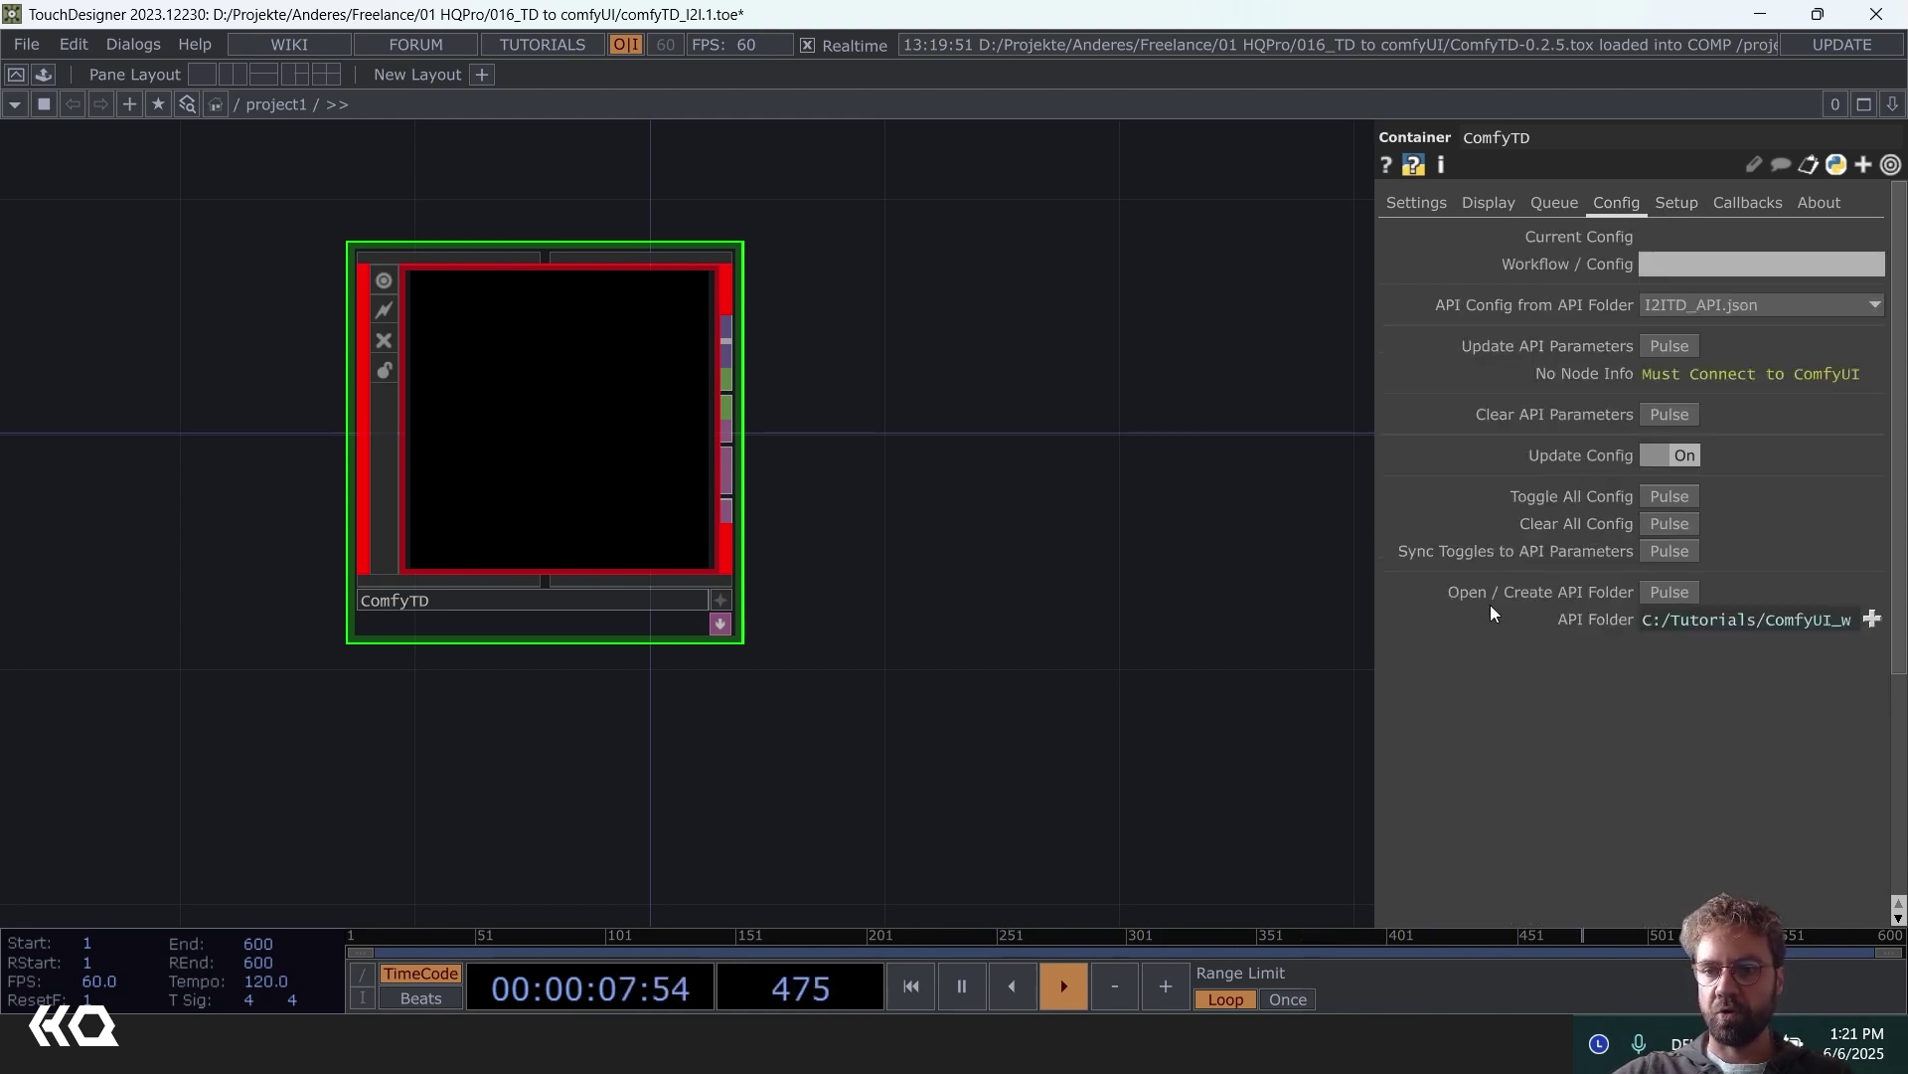
# - Open ComfyUI's API folder in a maximized Explorer window, showing I2ITD_API.json and I2ITD_API2.json
pyautogui.click(1674, 591)
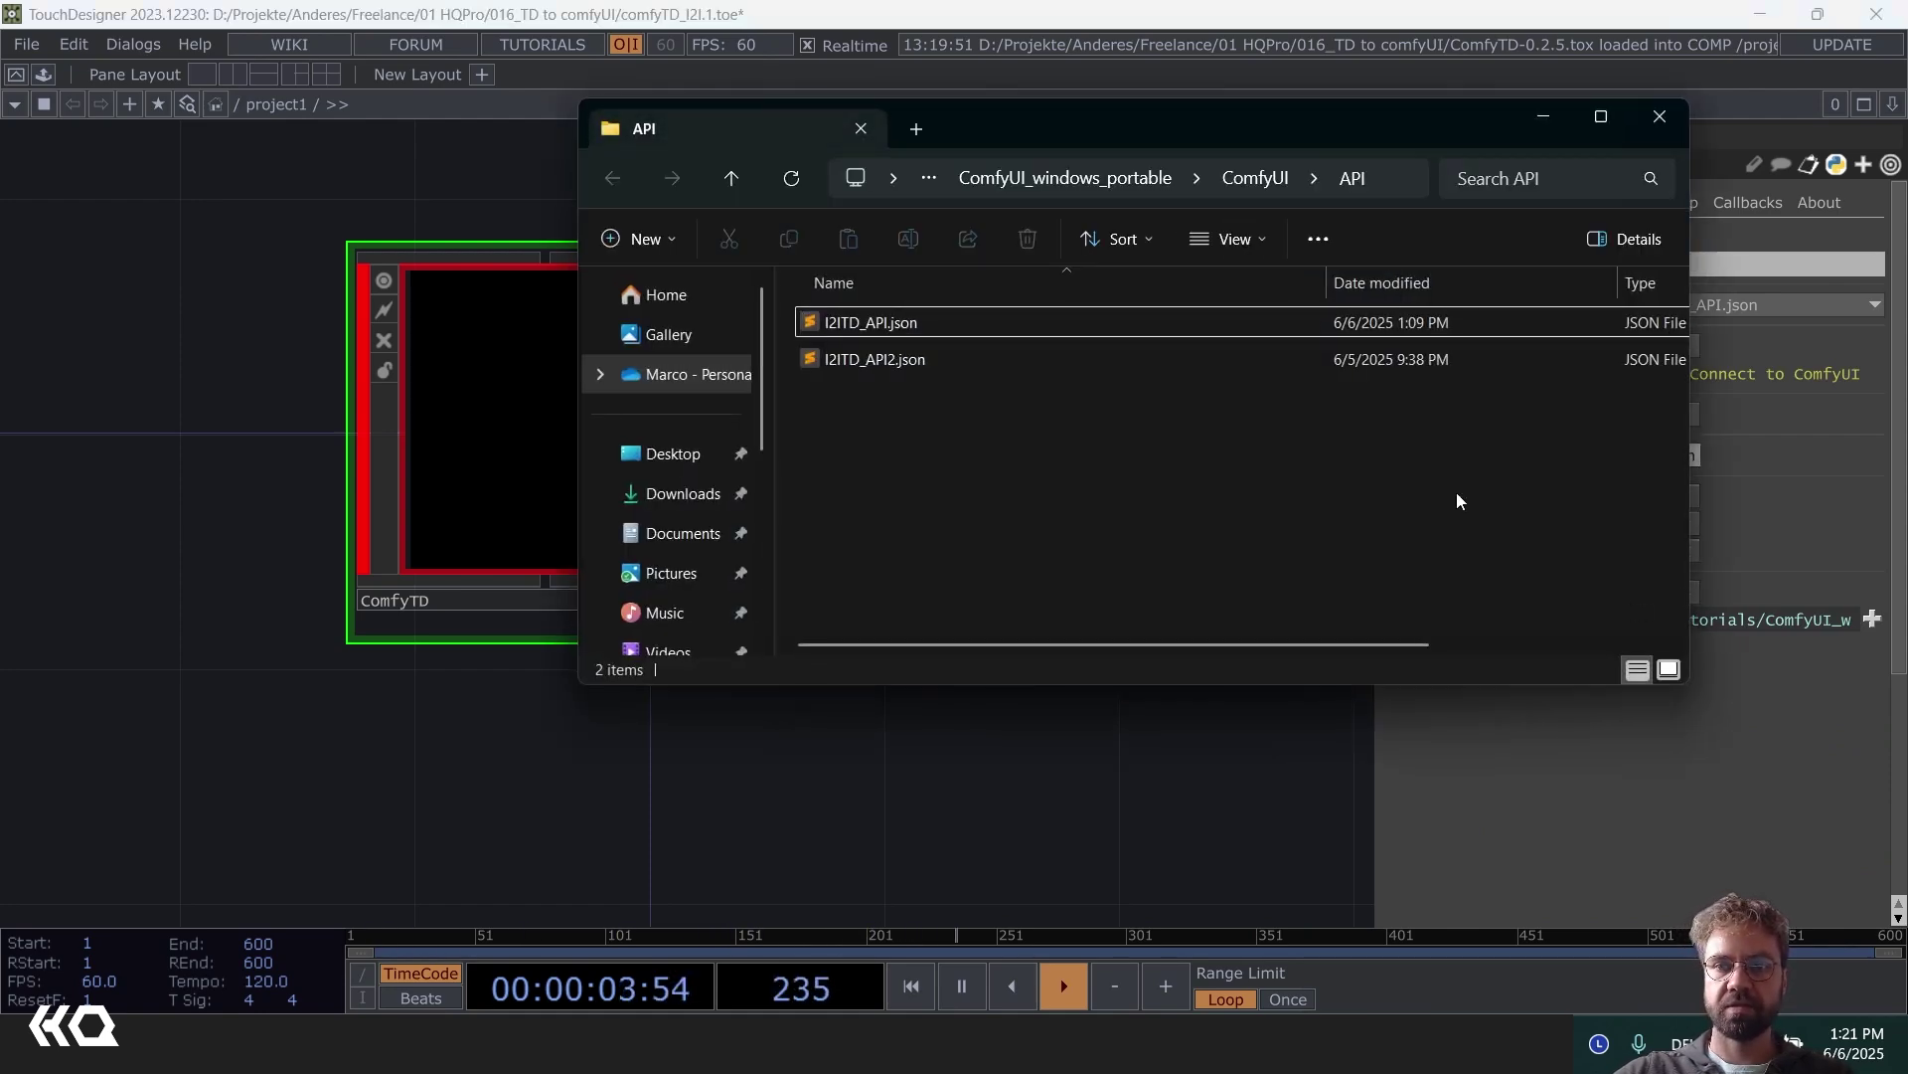
pyautogui.click(1257, 178)
pyautogui.doubleClick(1261, 128)
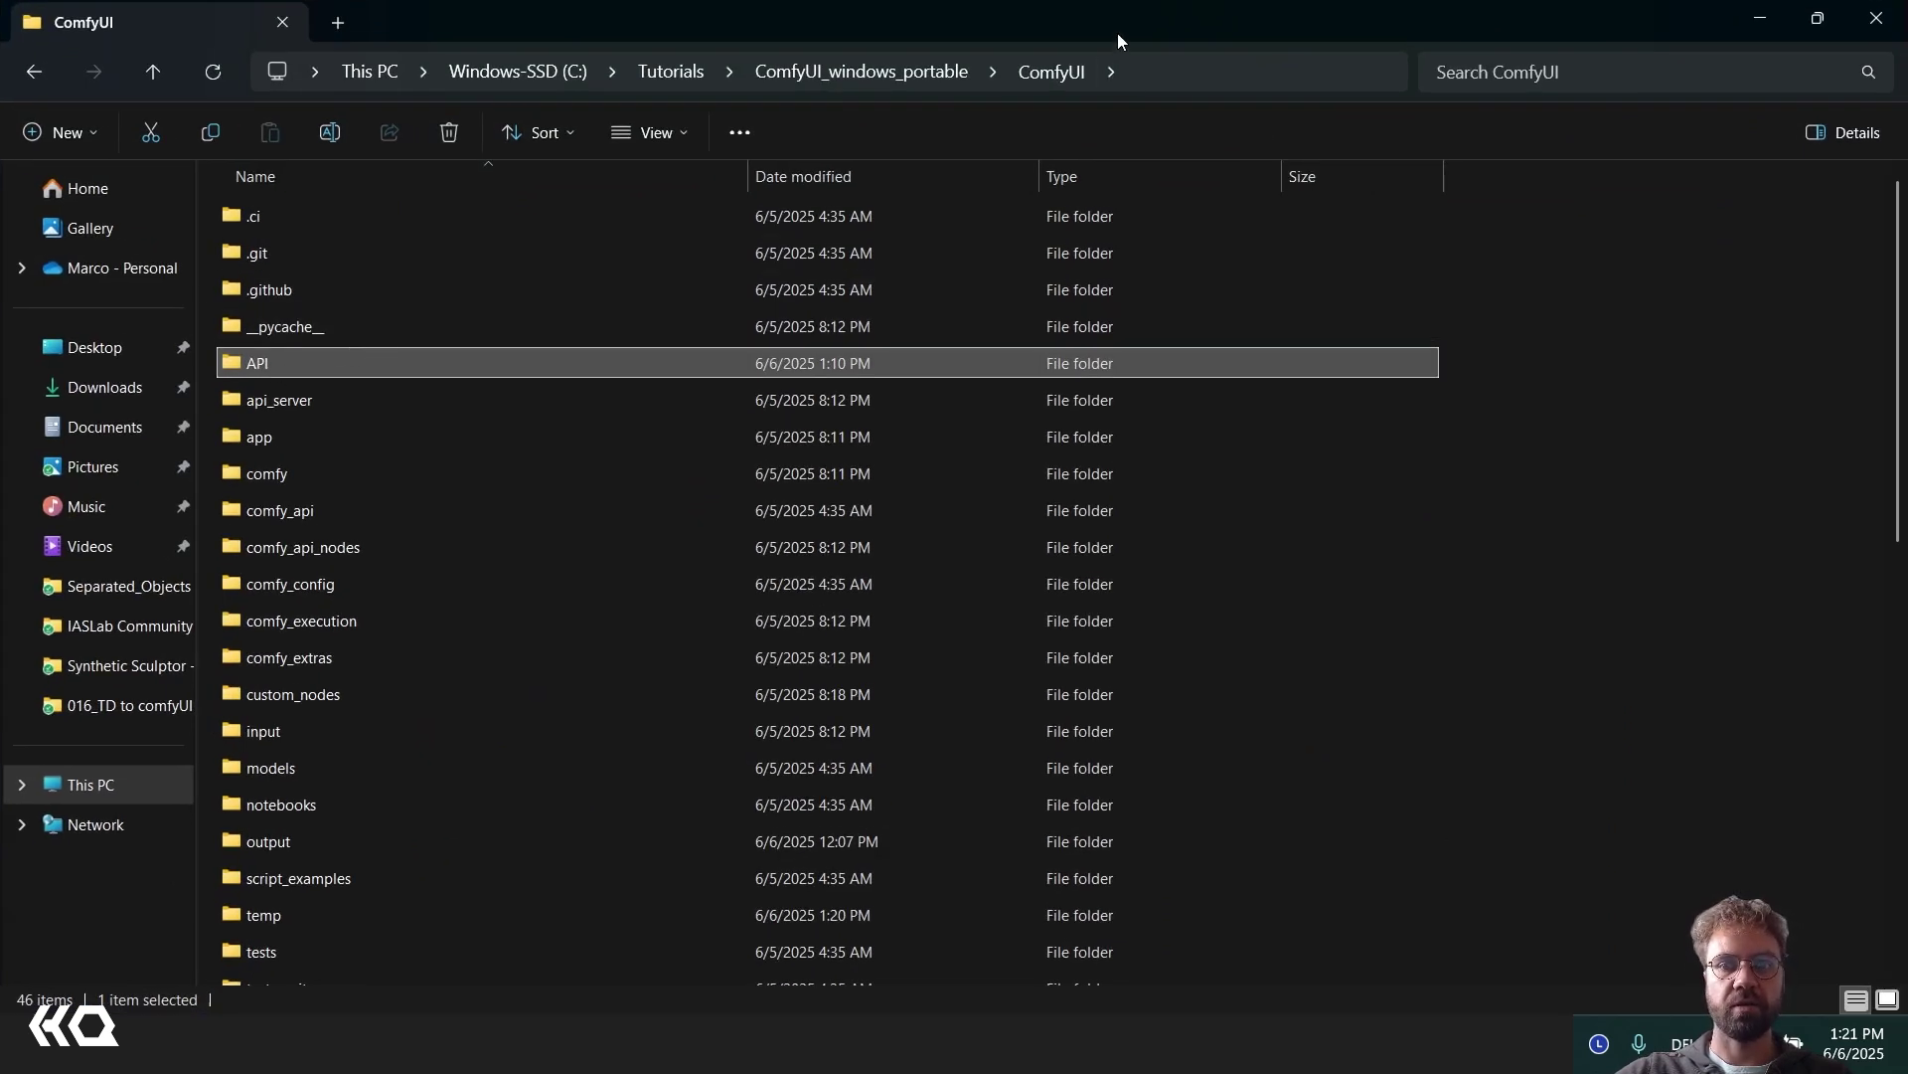
pyautogui.doubleClick(264, 363)
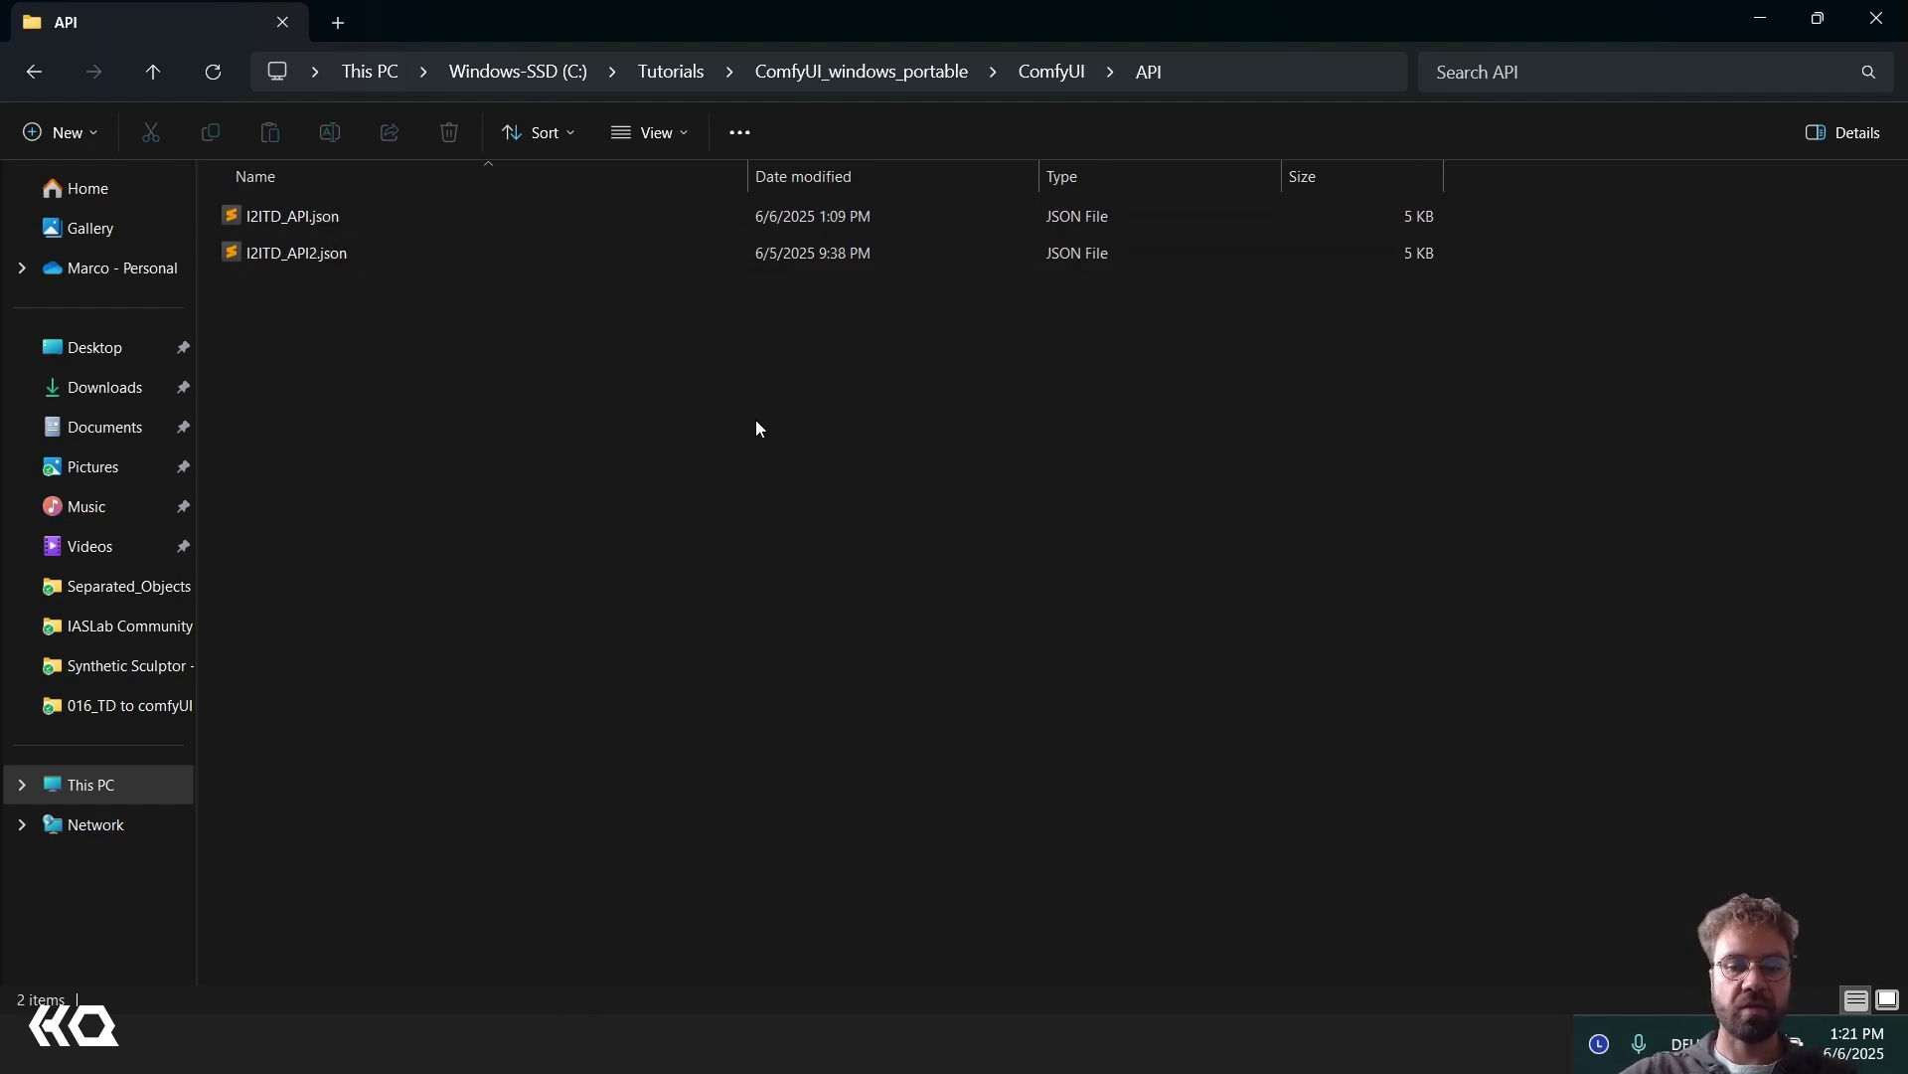
# - Look over ComfyTD's Queue, Display and Setup parameter pages
pyautogui.moveTo(1276, 1044)
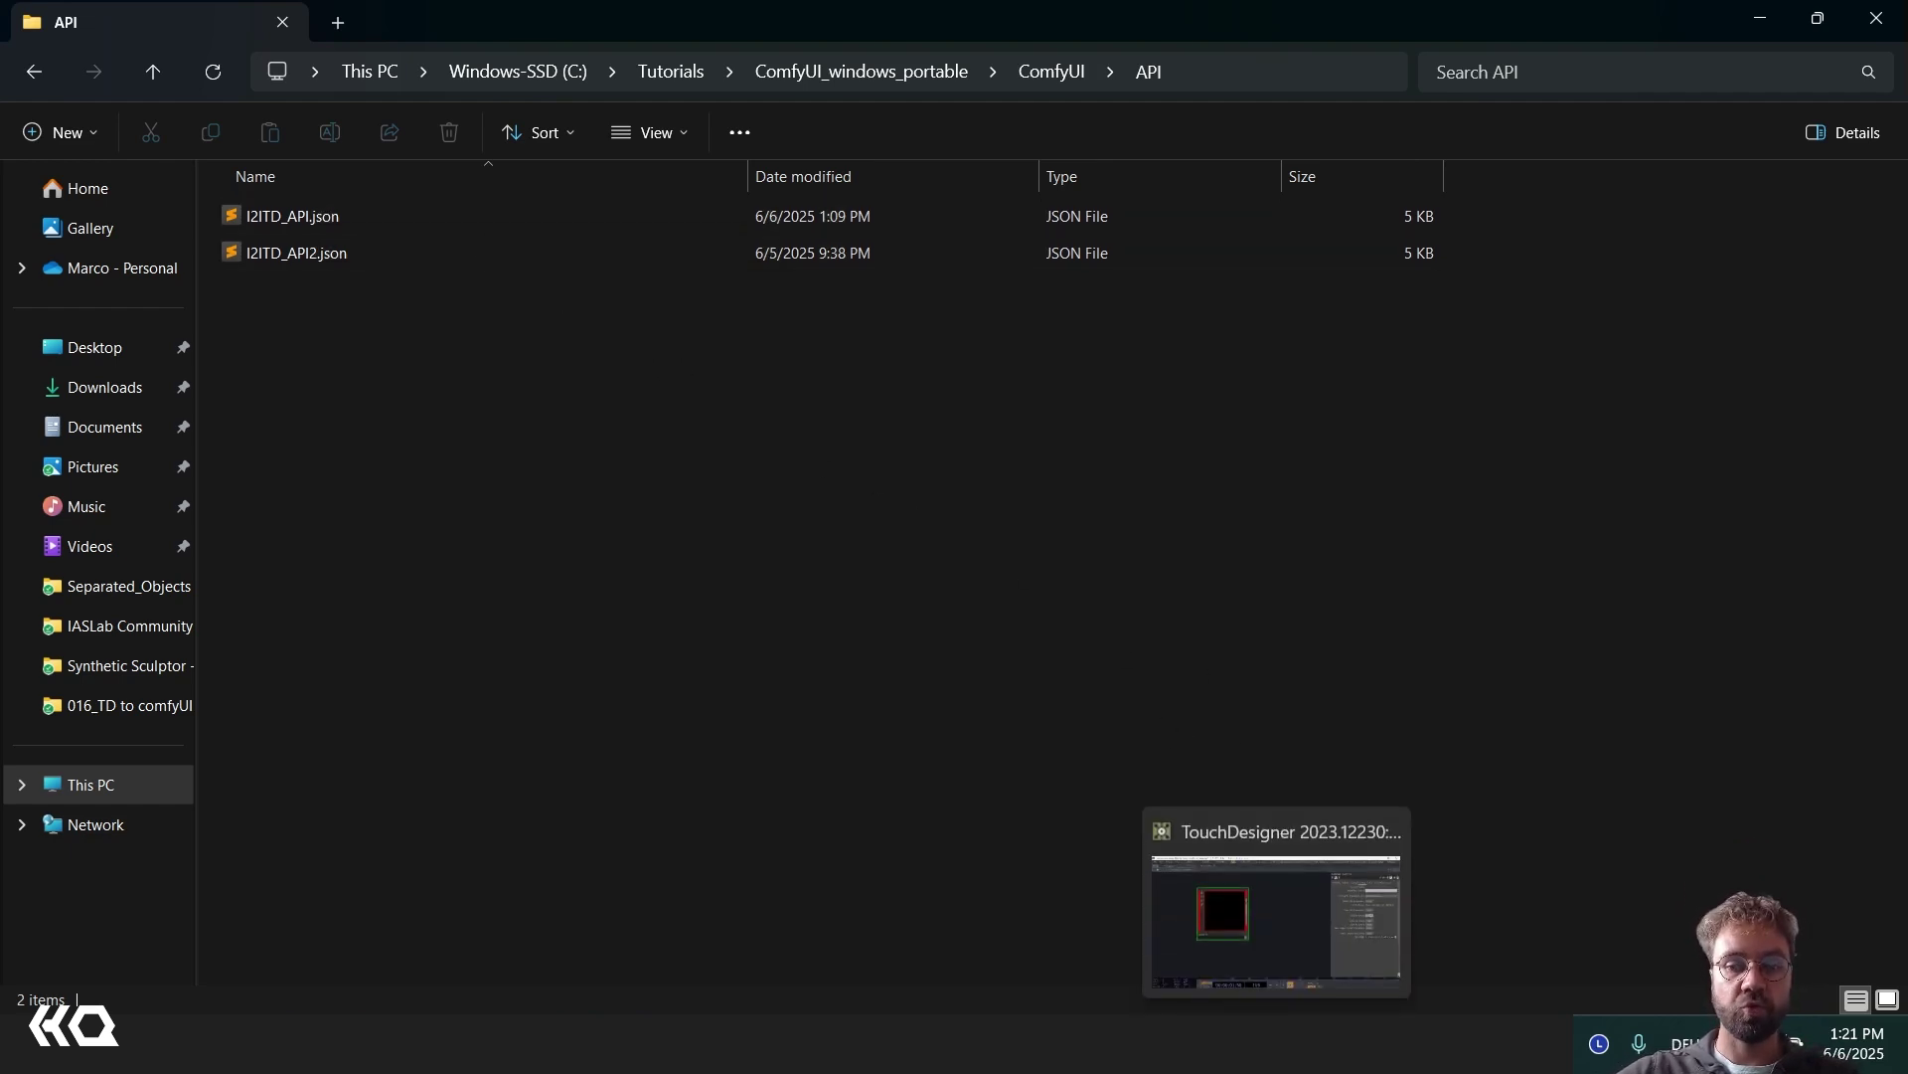
pyautogui.click(1237, 856)
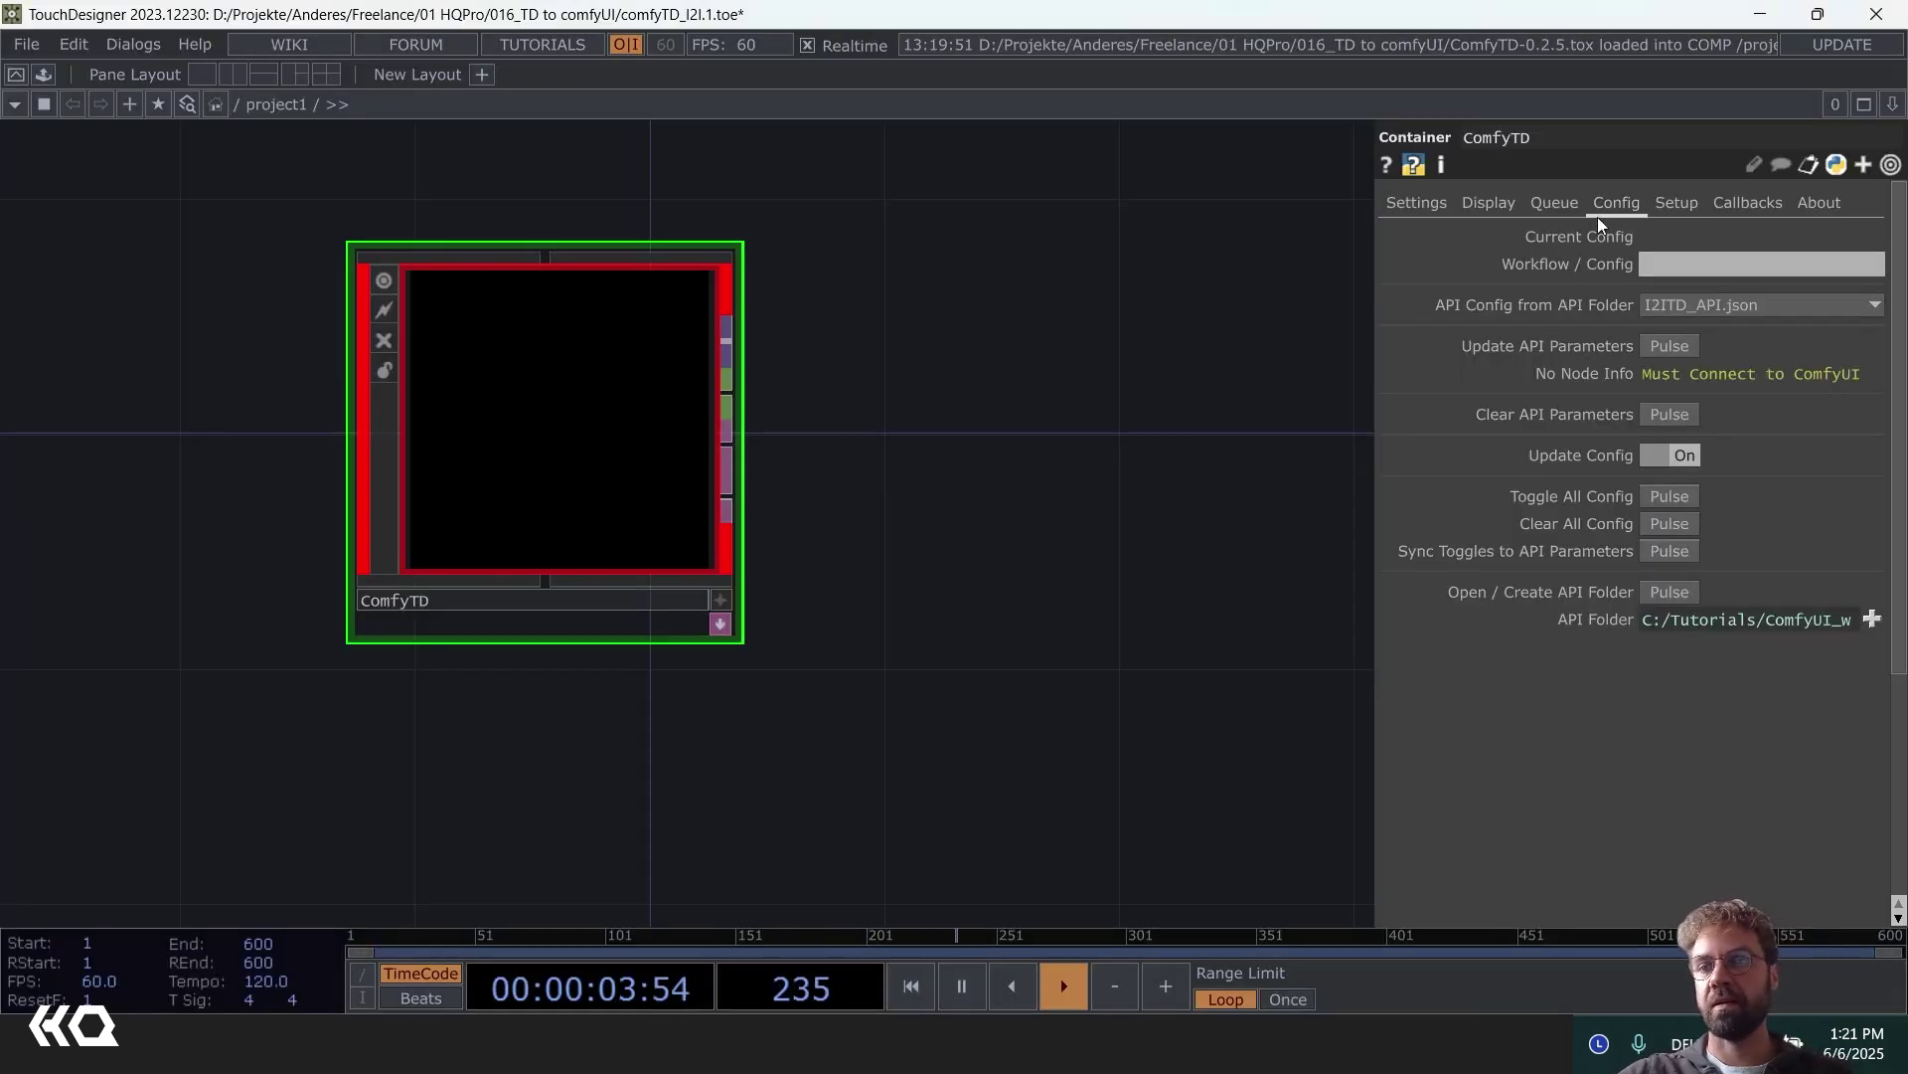
pyautogui.click(1567, 201)
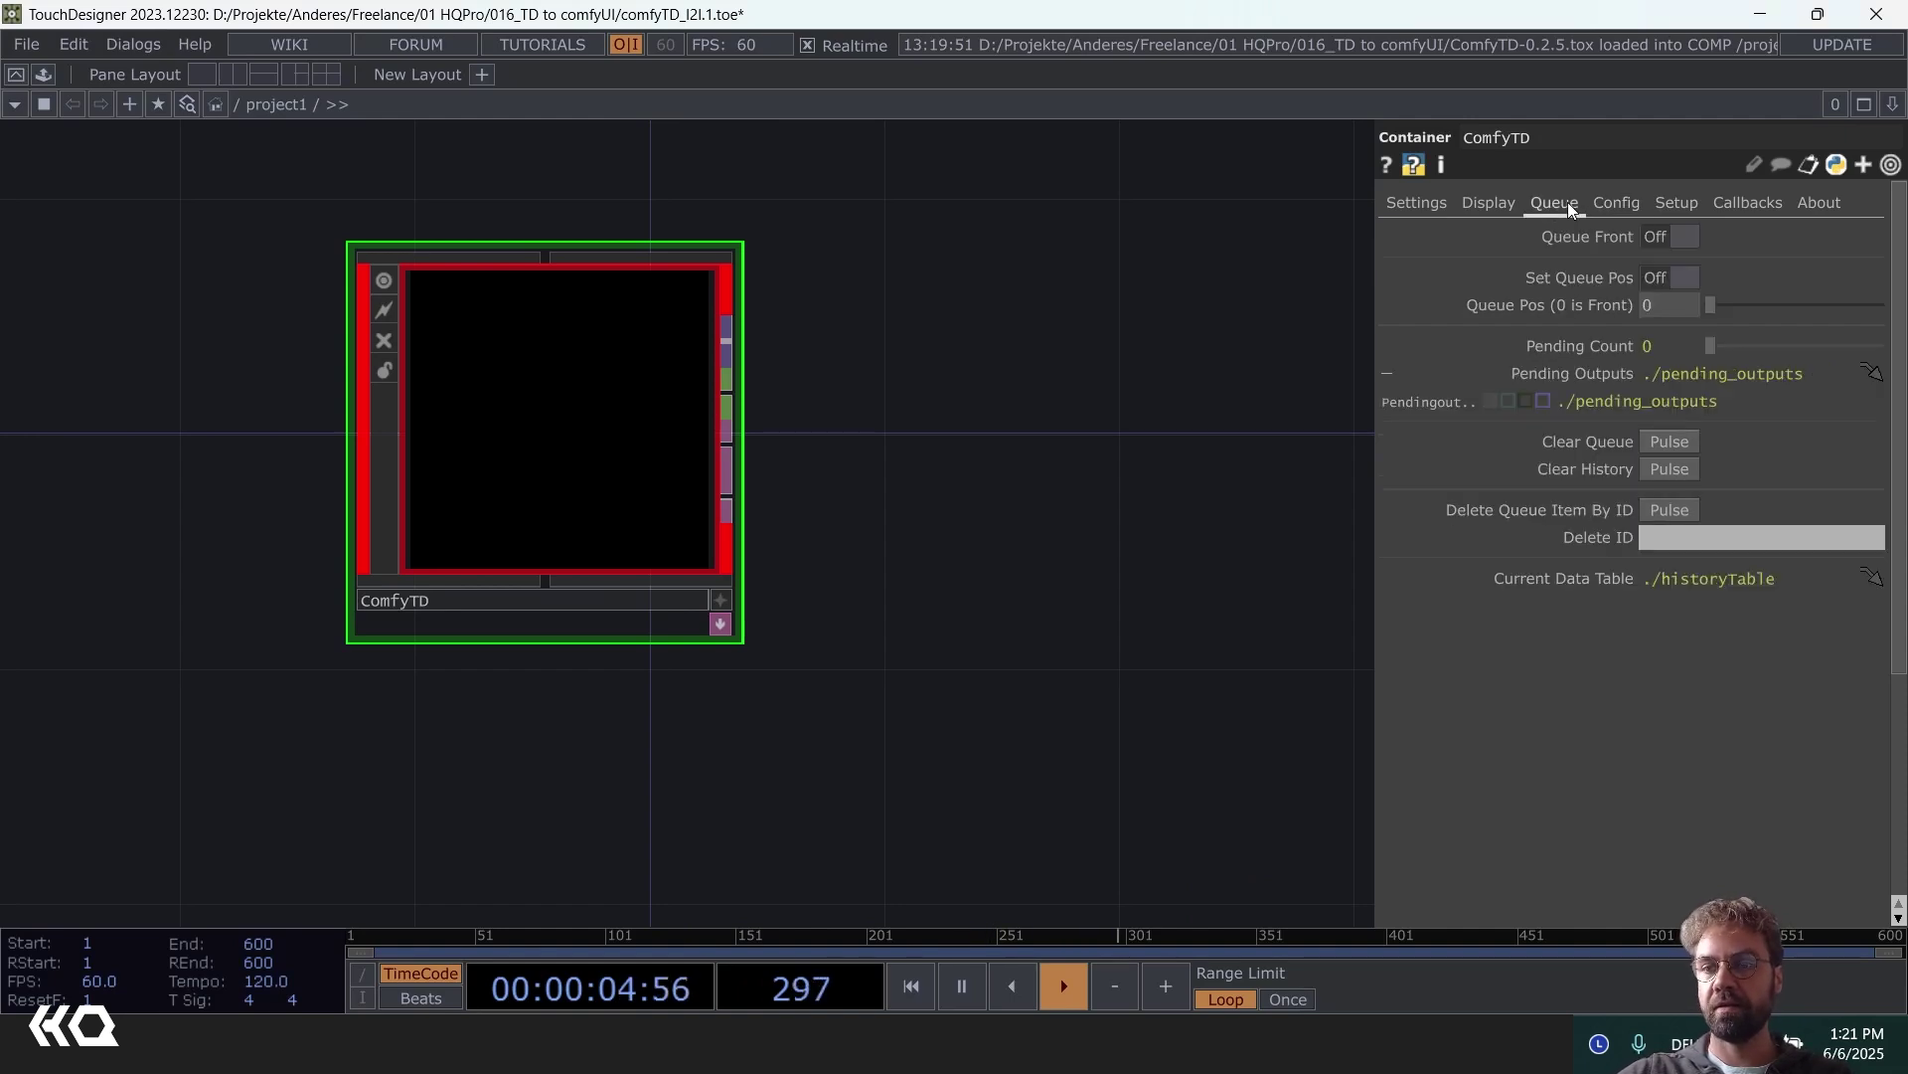
pyautogui.click(1486, 204)
pyautogui.click(1676, 205)
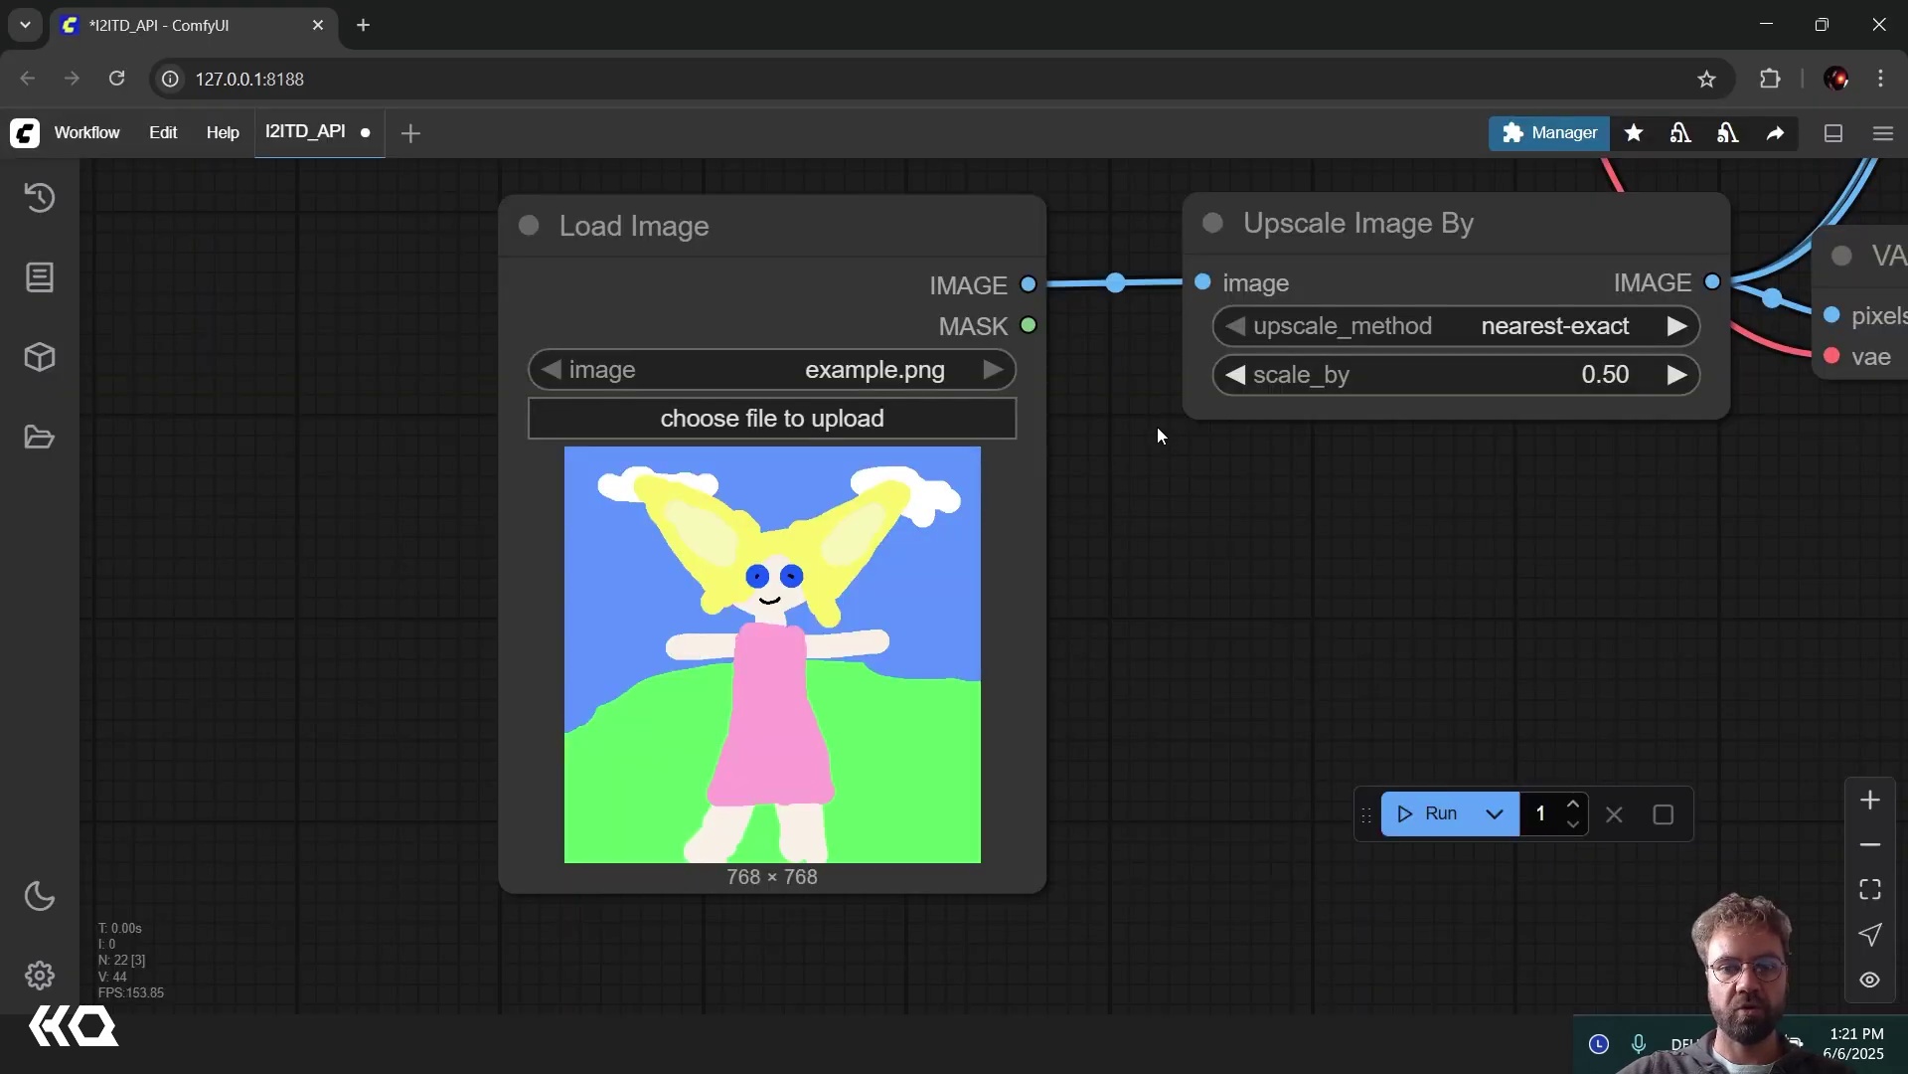
# - Survey the whole ComfyUI workflow and its Workflow export options, then close the browser
pyautogui.scroll(-16, 1161, 538)
pyautogui.moveTo(798, 421); pyautogui.dragTo(489, 640)
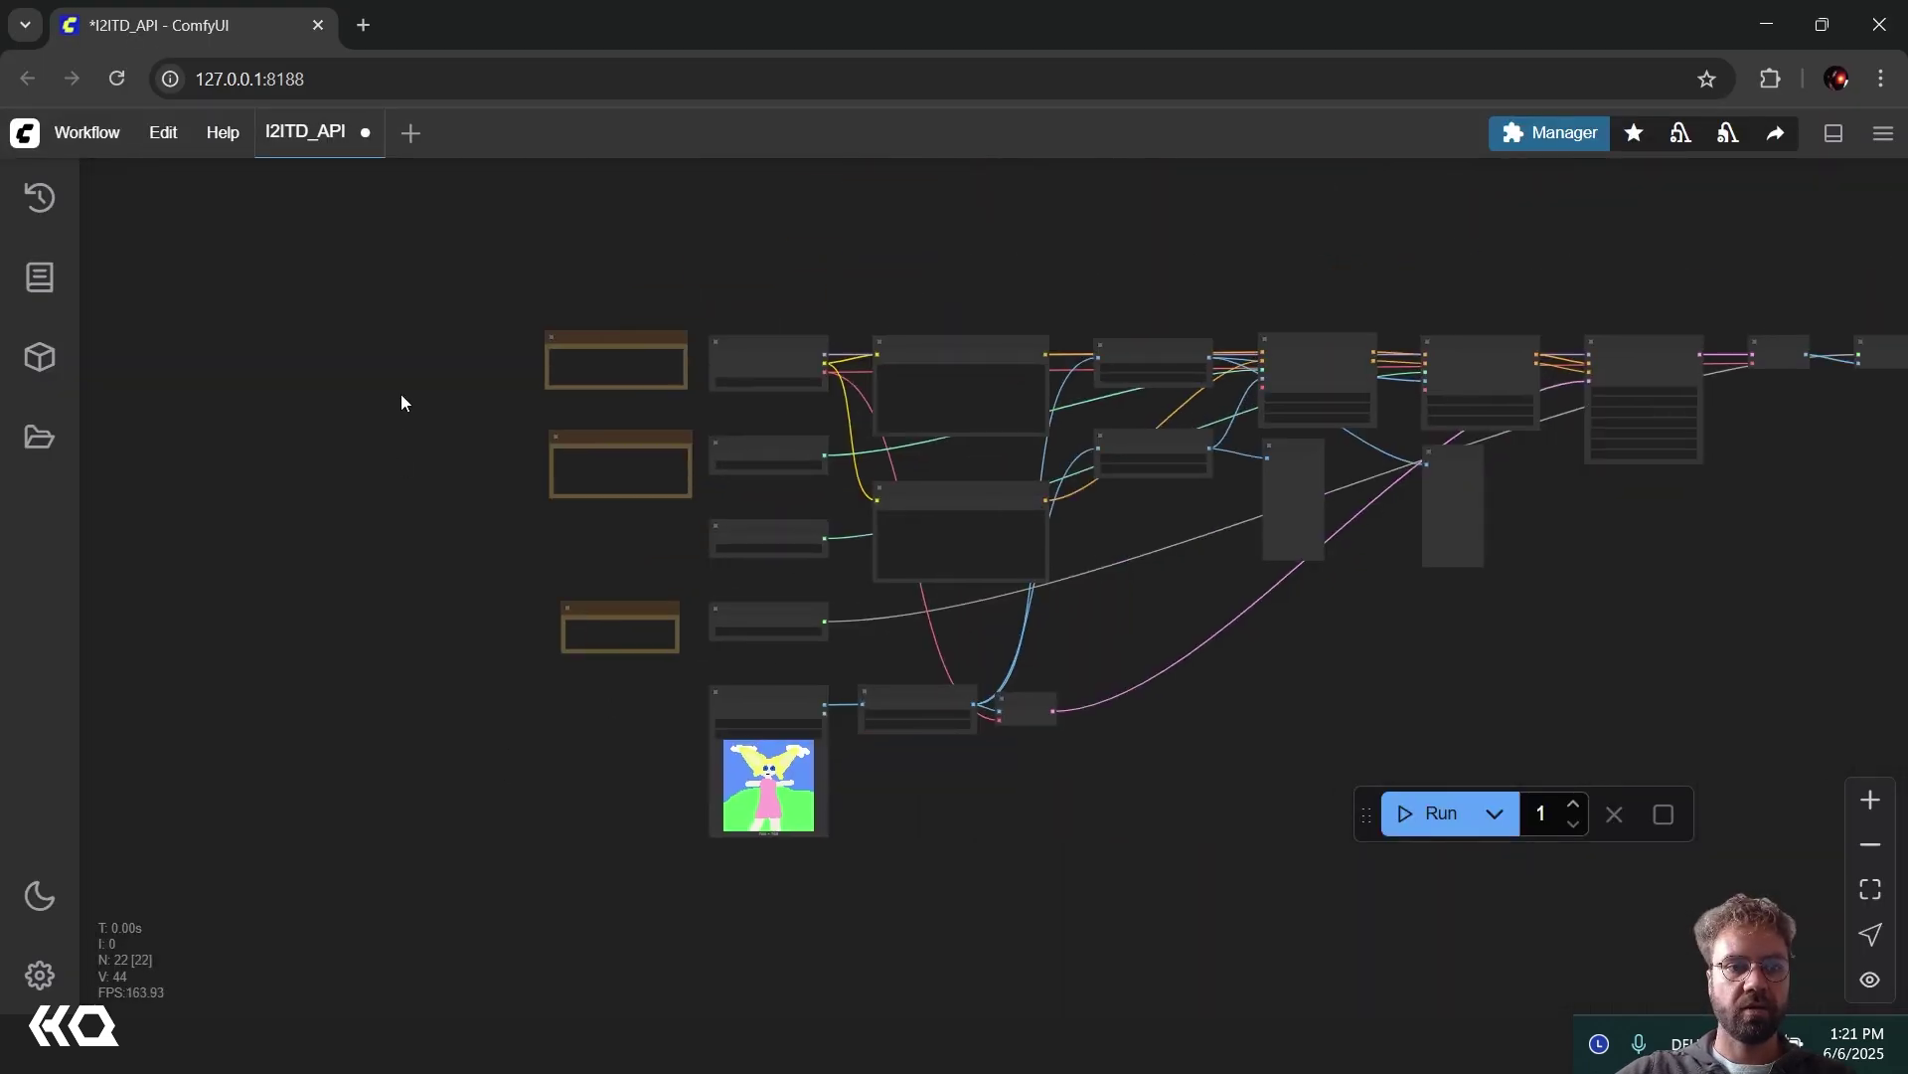
pyautogui.click(79, 132)
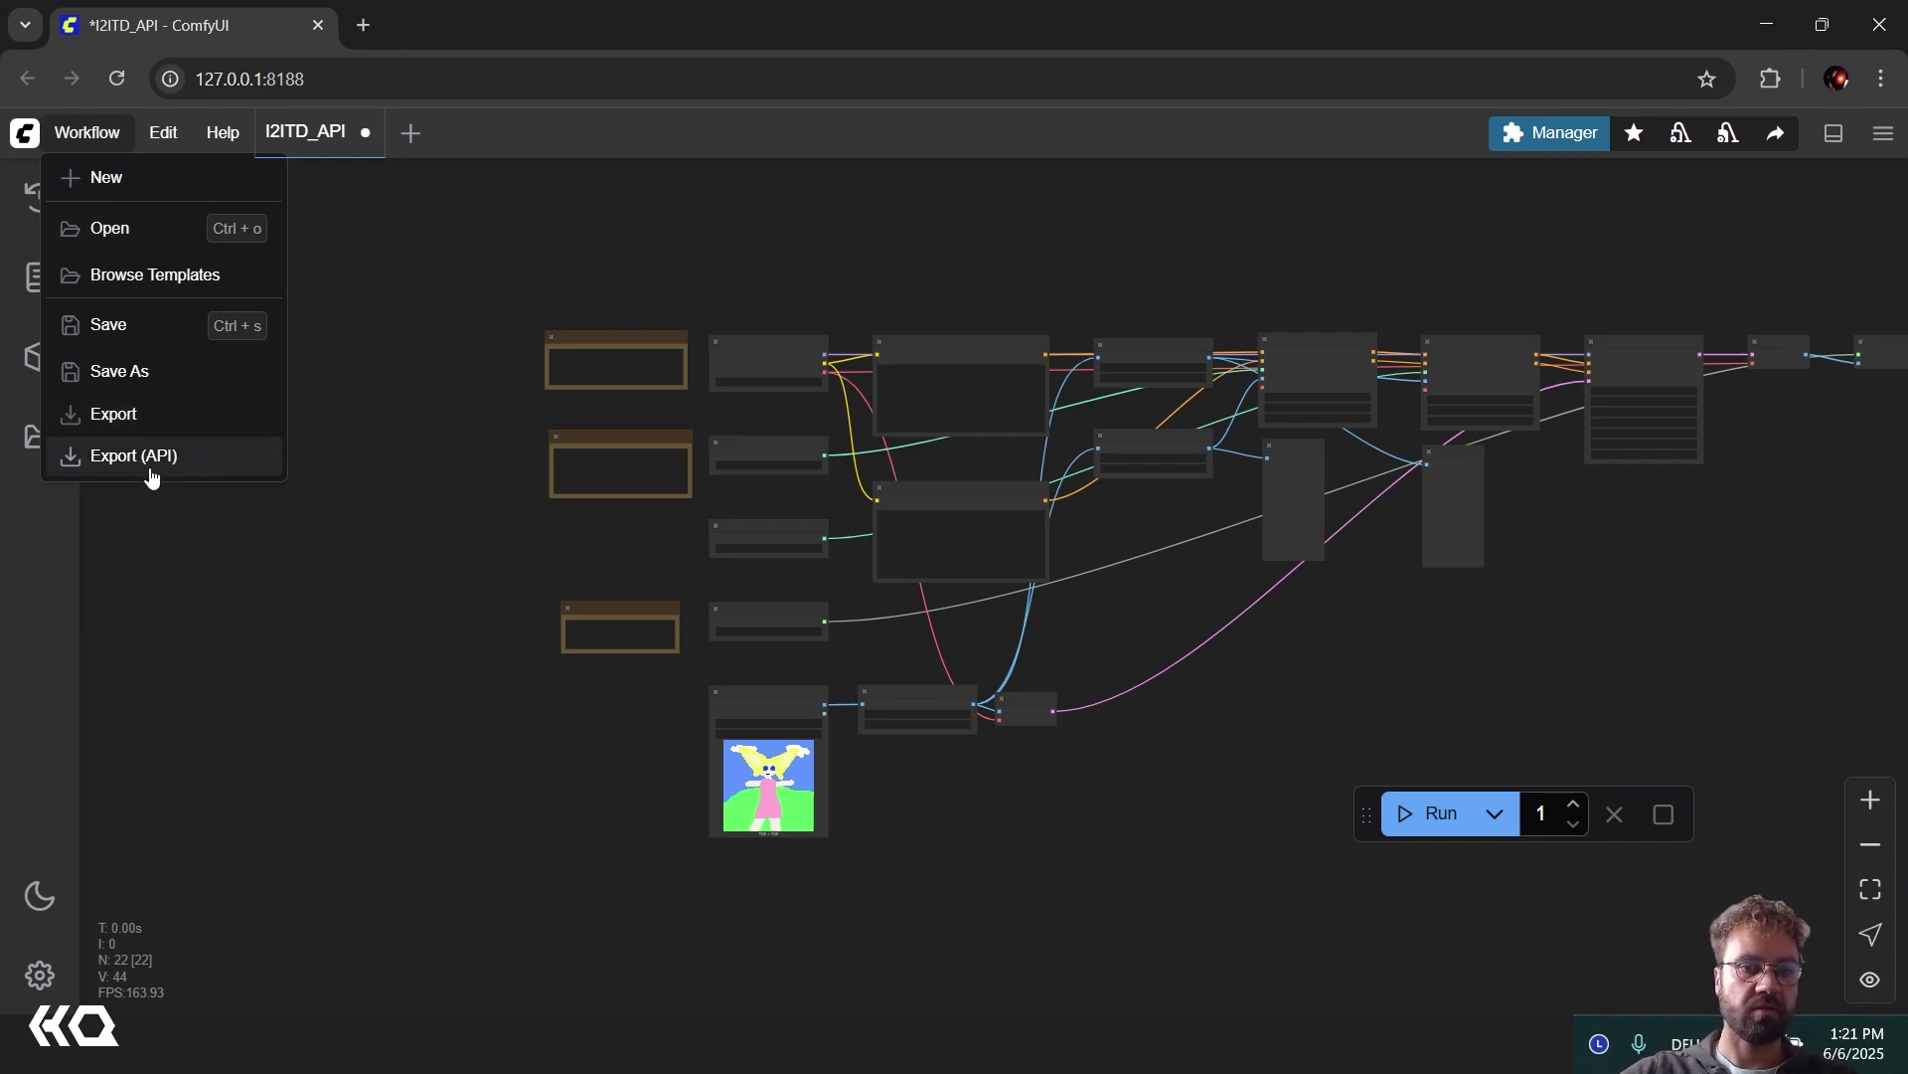
pyautogui.click(307, 553)
pyautogui.click(1861, 38)
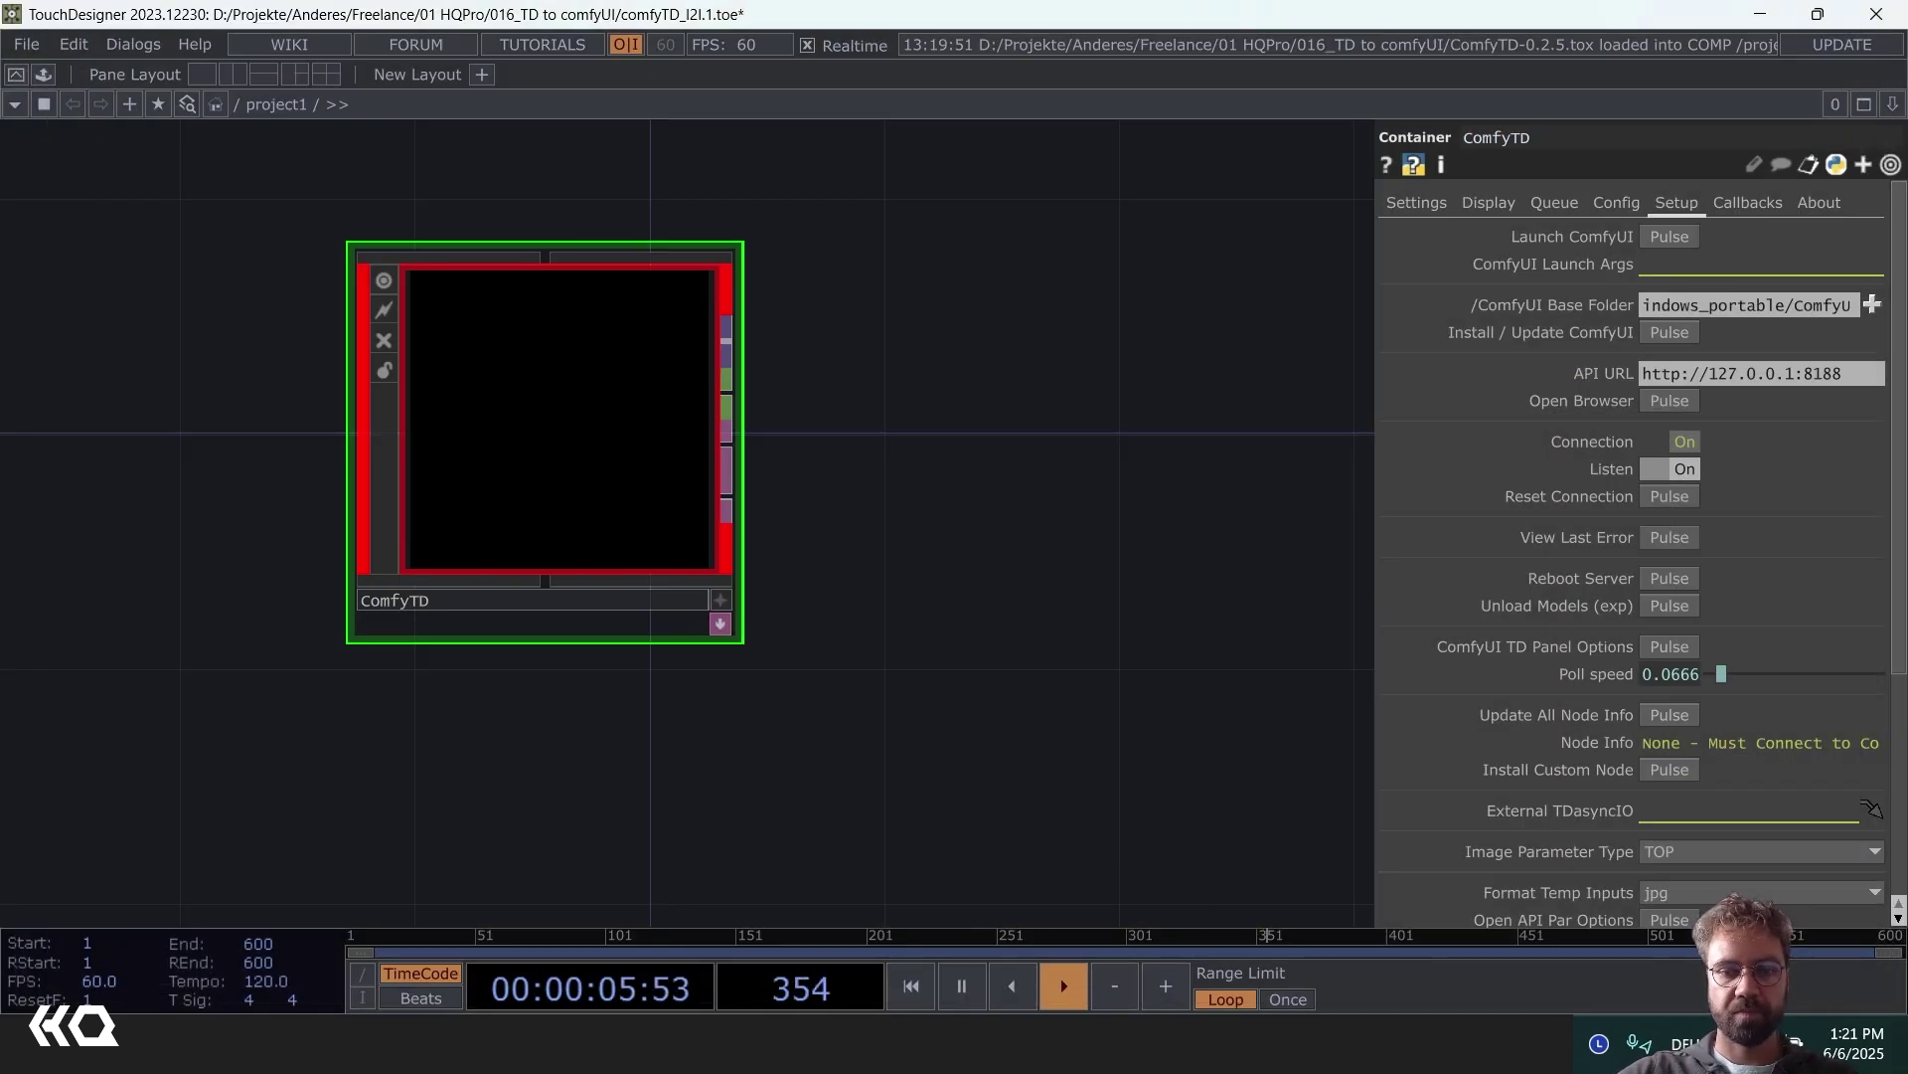
# - Check the folder holding the API workflow files, then hide it
pyautogui.moveTo(904, 1044)
pyautogui.click(1004, 895)
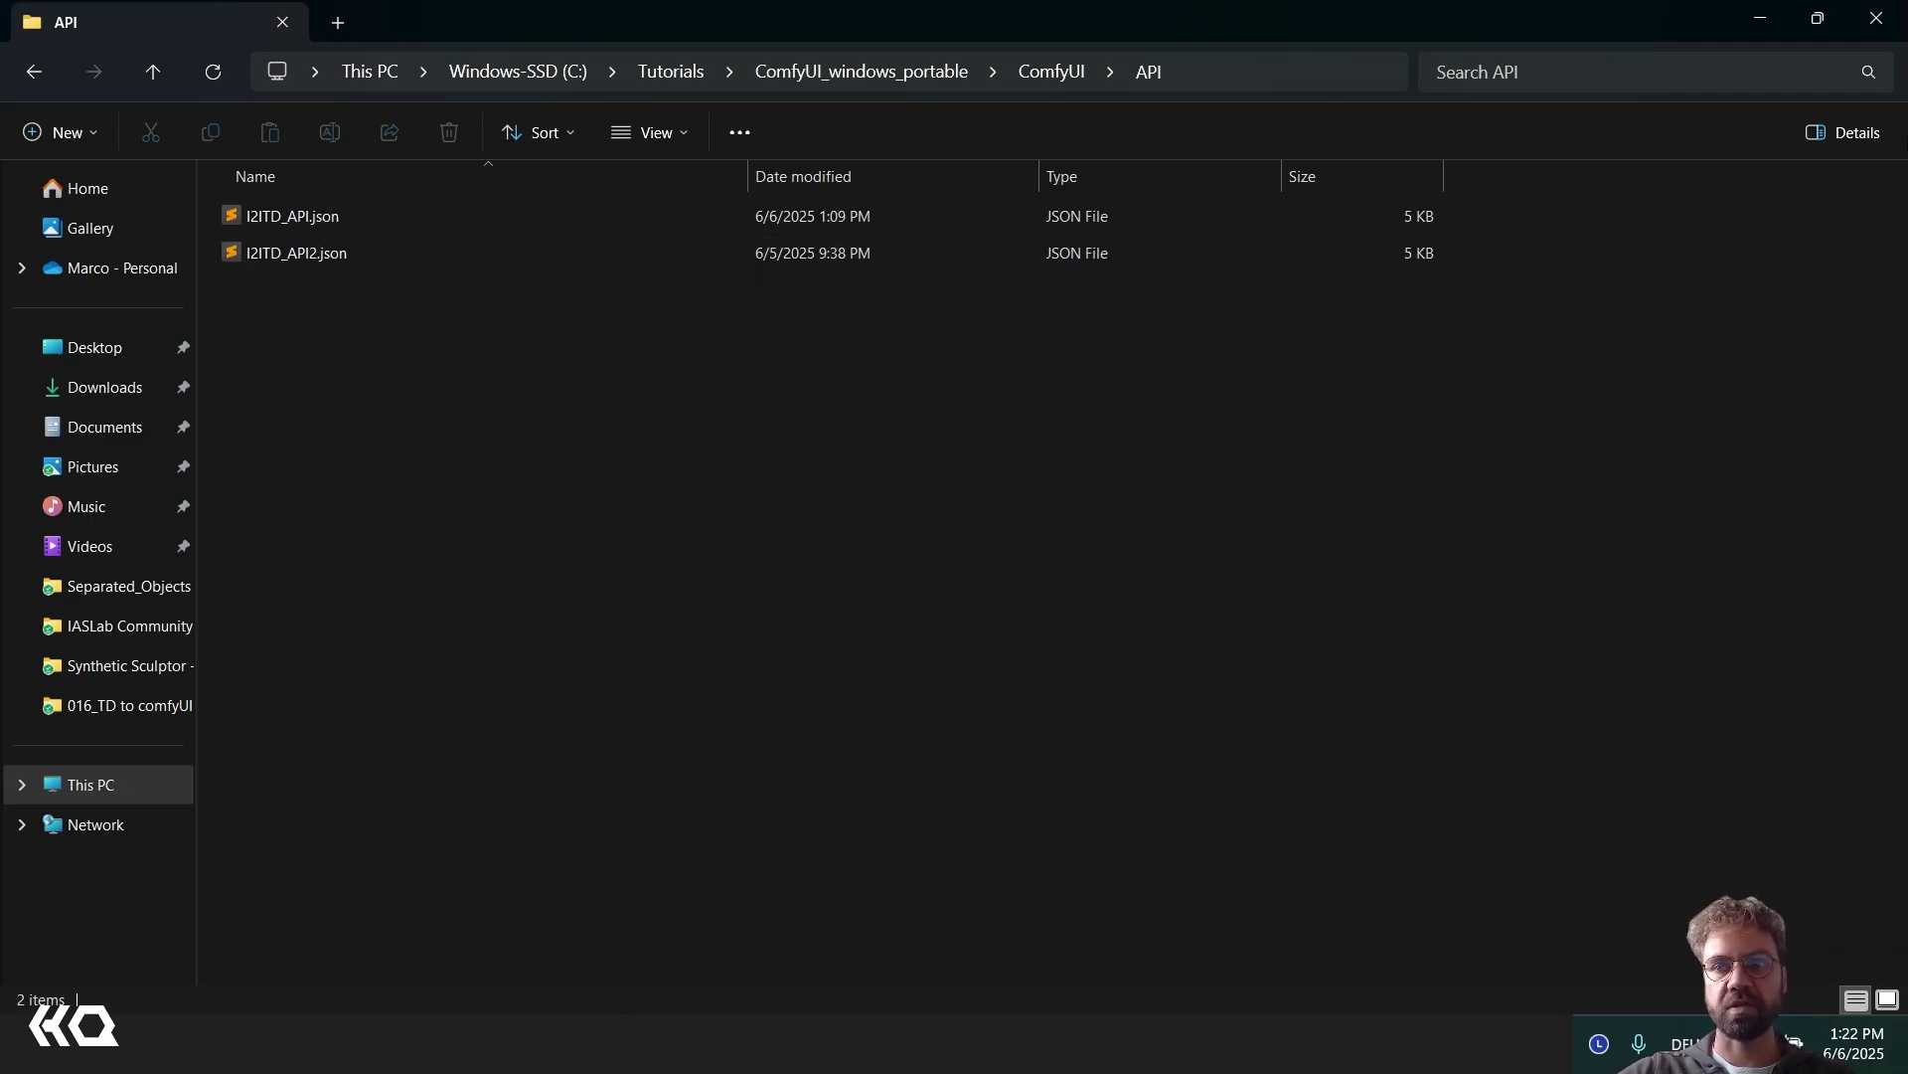
pyautogui.click(1758, 20)
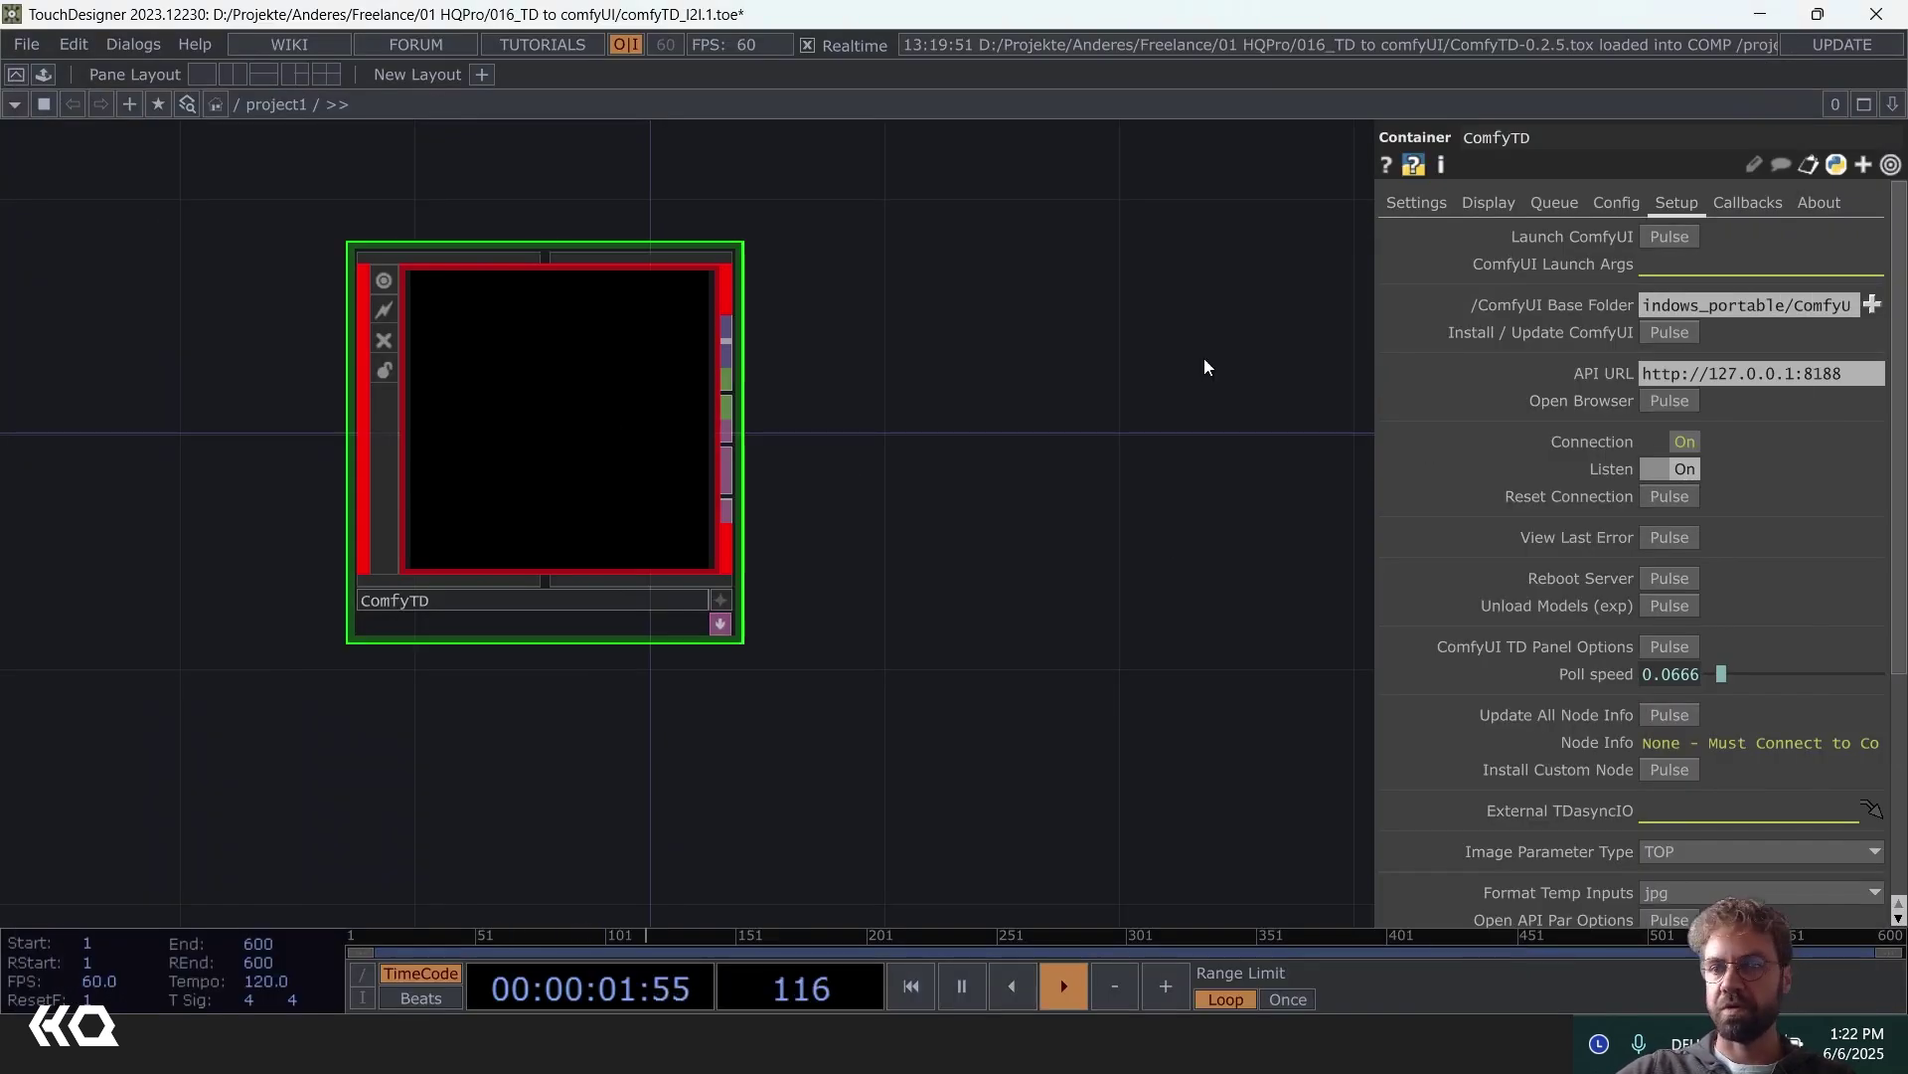
# - Choose I2ITD_API.json as ComfyTD's API config on the Config page
pyautogui.click(1618, 203)
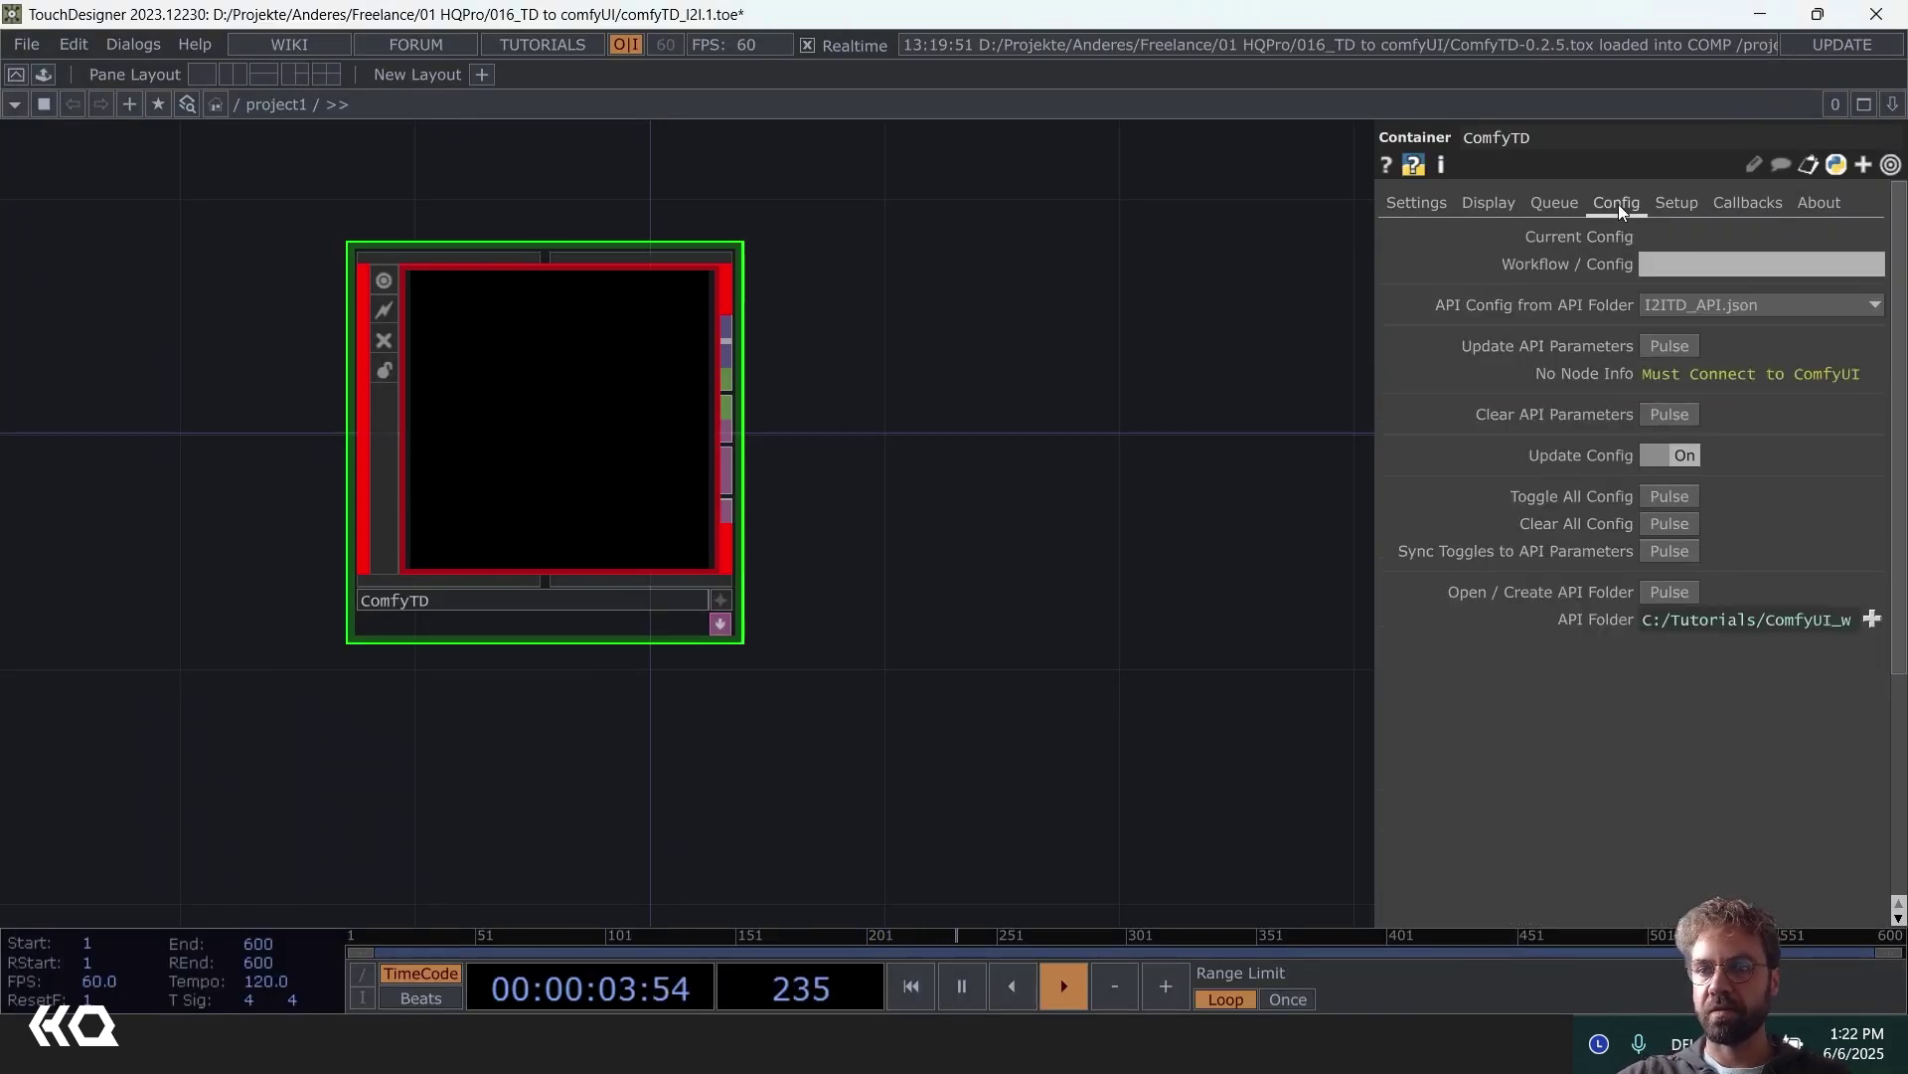
pyautogui.click(1733, 304)
pyautogui.click(1712, 354)
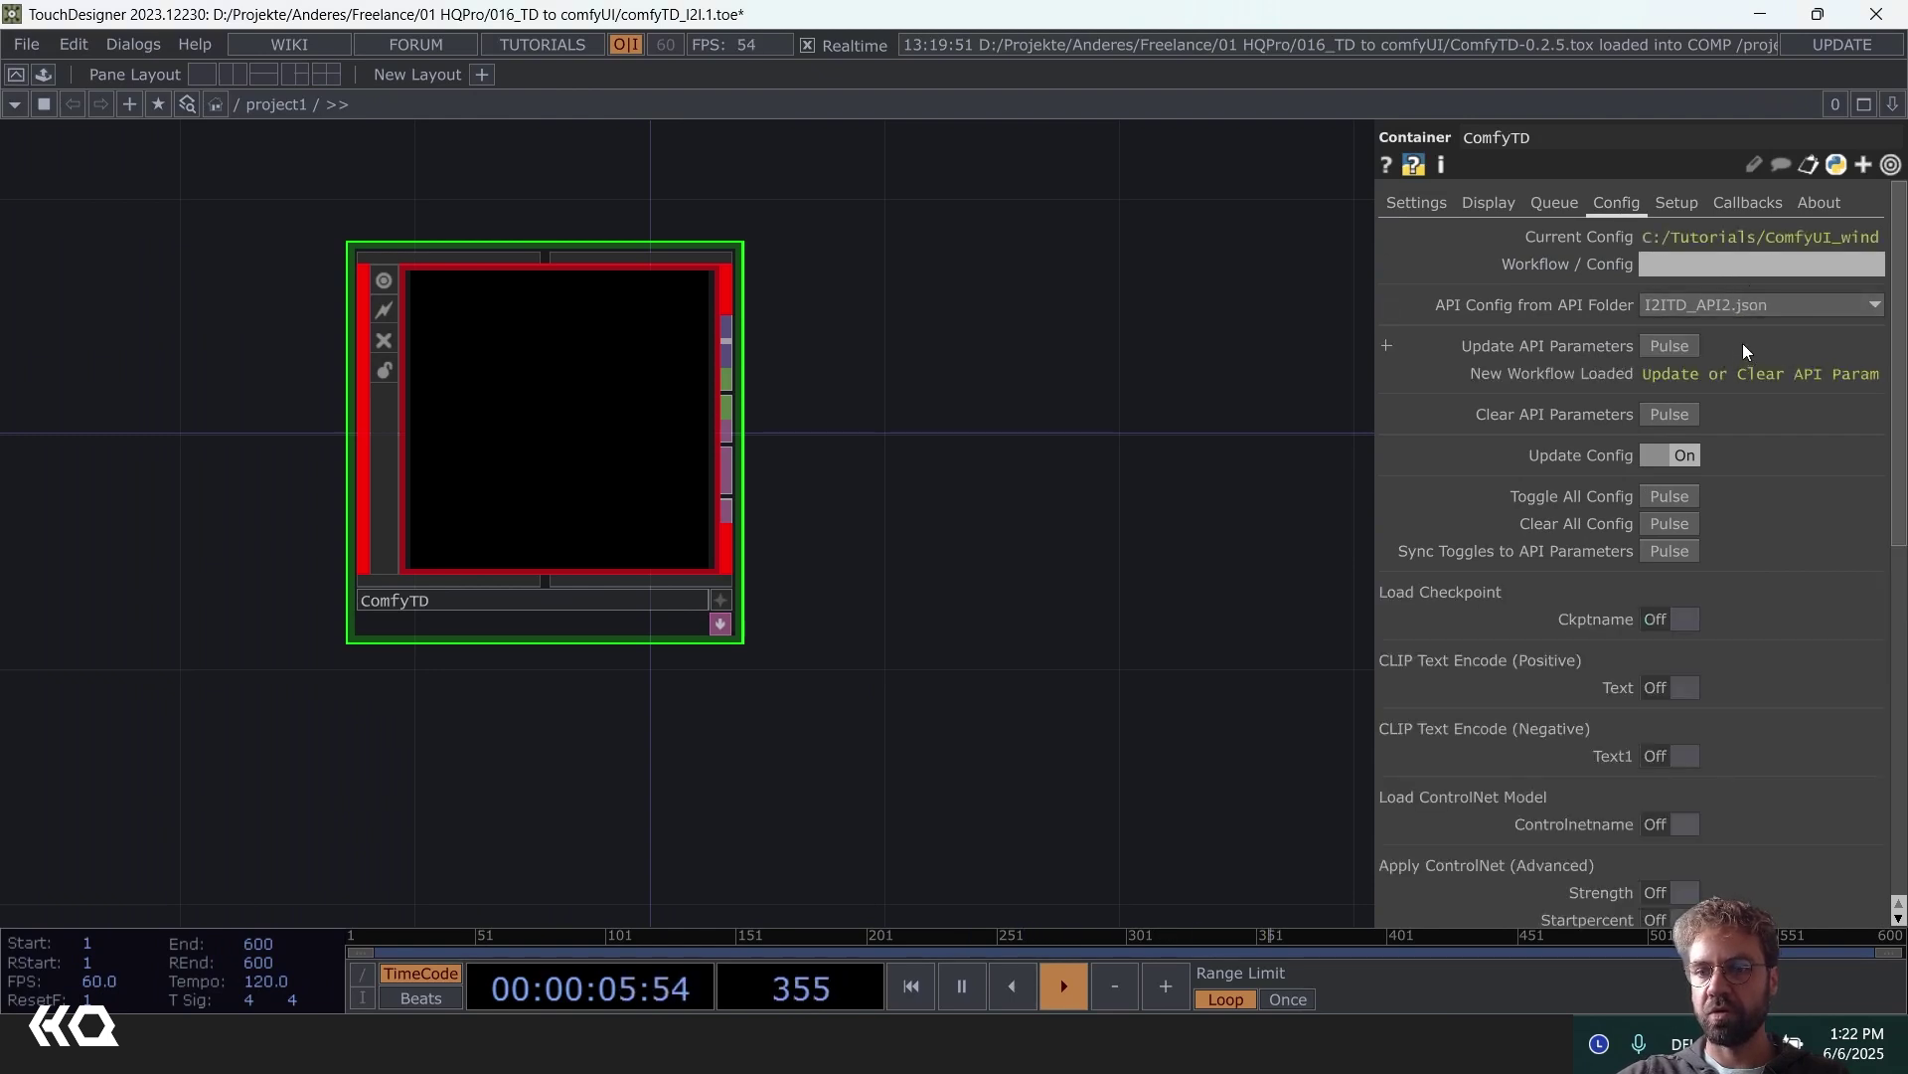
pyautogui.click(1741, 316)
pyautogui.click(1715, 332)
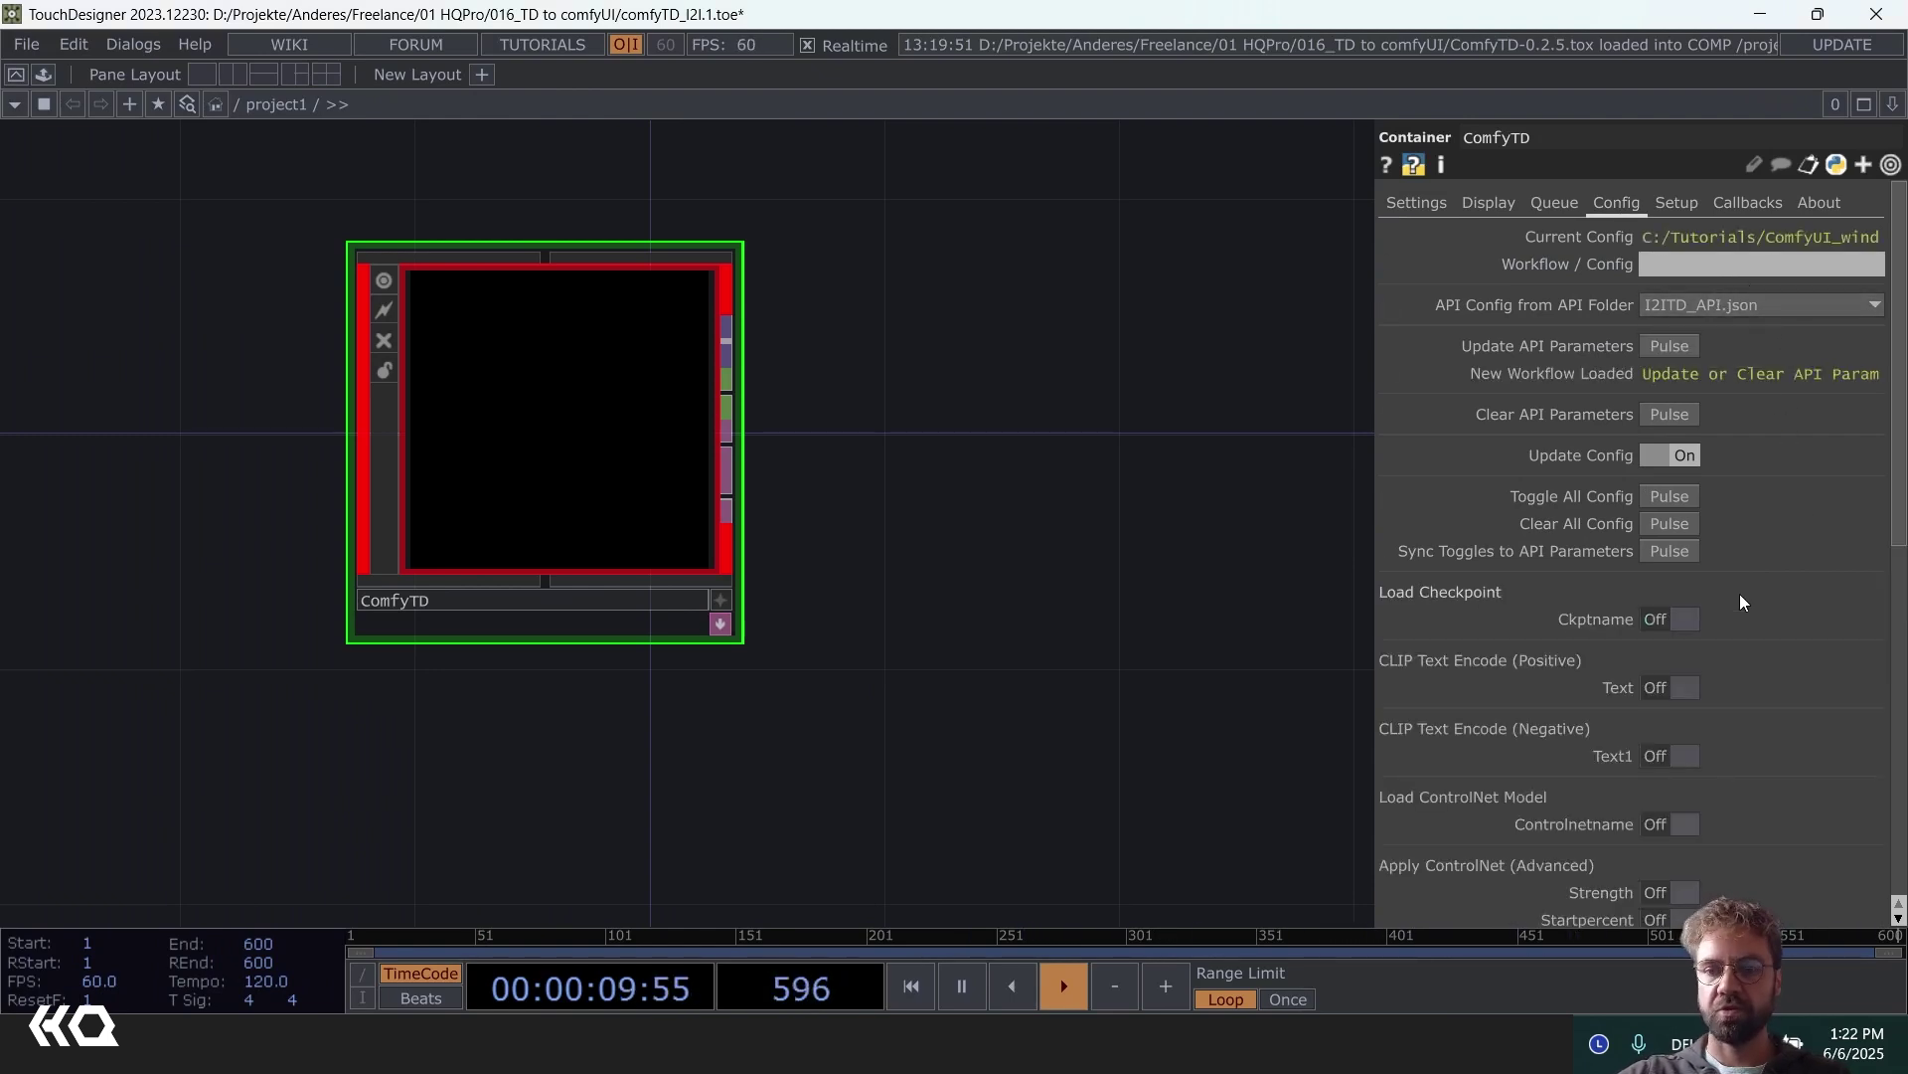
# - Switch on the CLIP Text Encode (Positive) Text toggle and the Load Image Image toggle
pyautogui.scroll(-5, 1740, 596)
pyautogui.scroll(-1, 1610, 636)
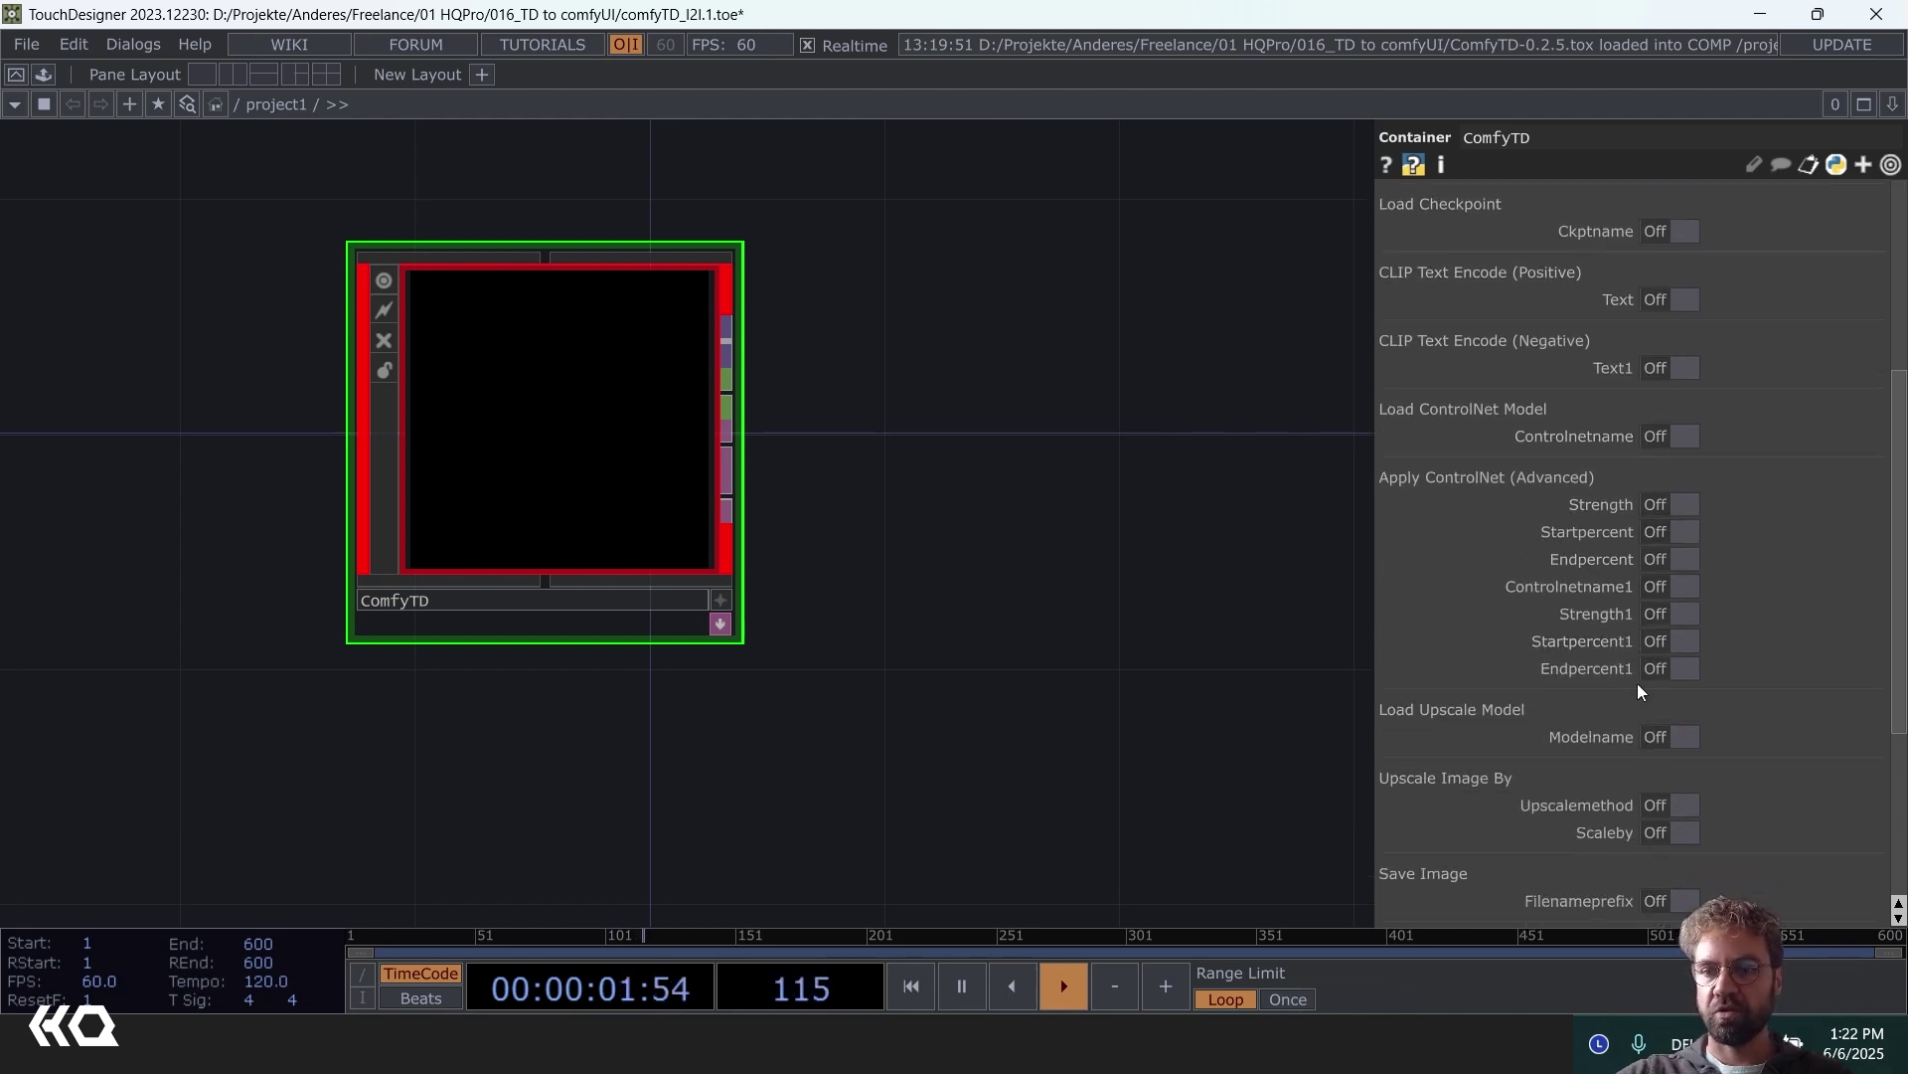
pyautogui.scroll(-4, 1644, 676)
pyautogui.moveTo(1900, 641); pyautogui.dragTo(1881, 517)
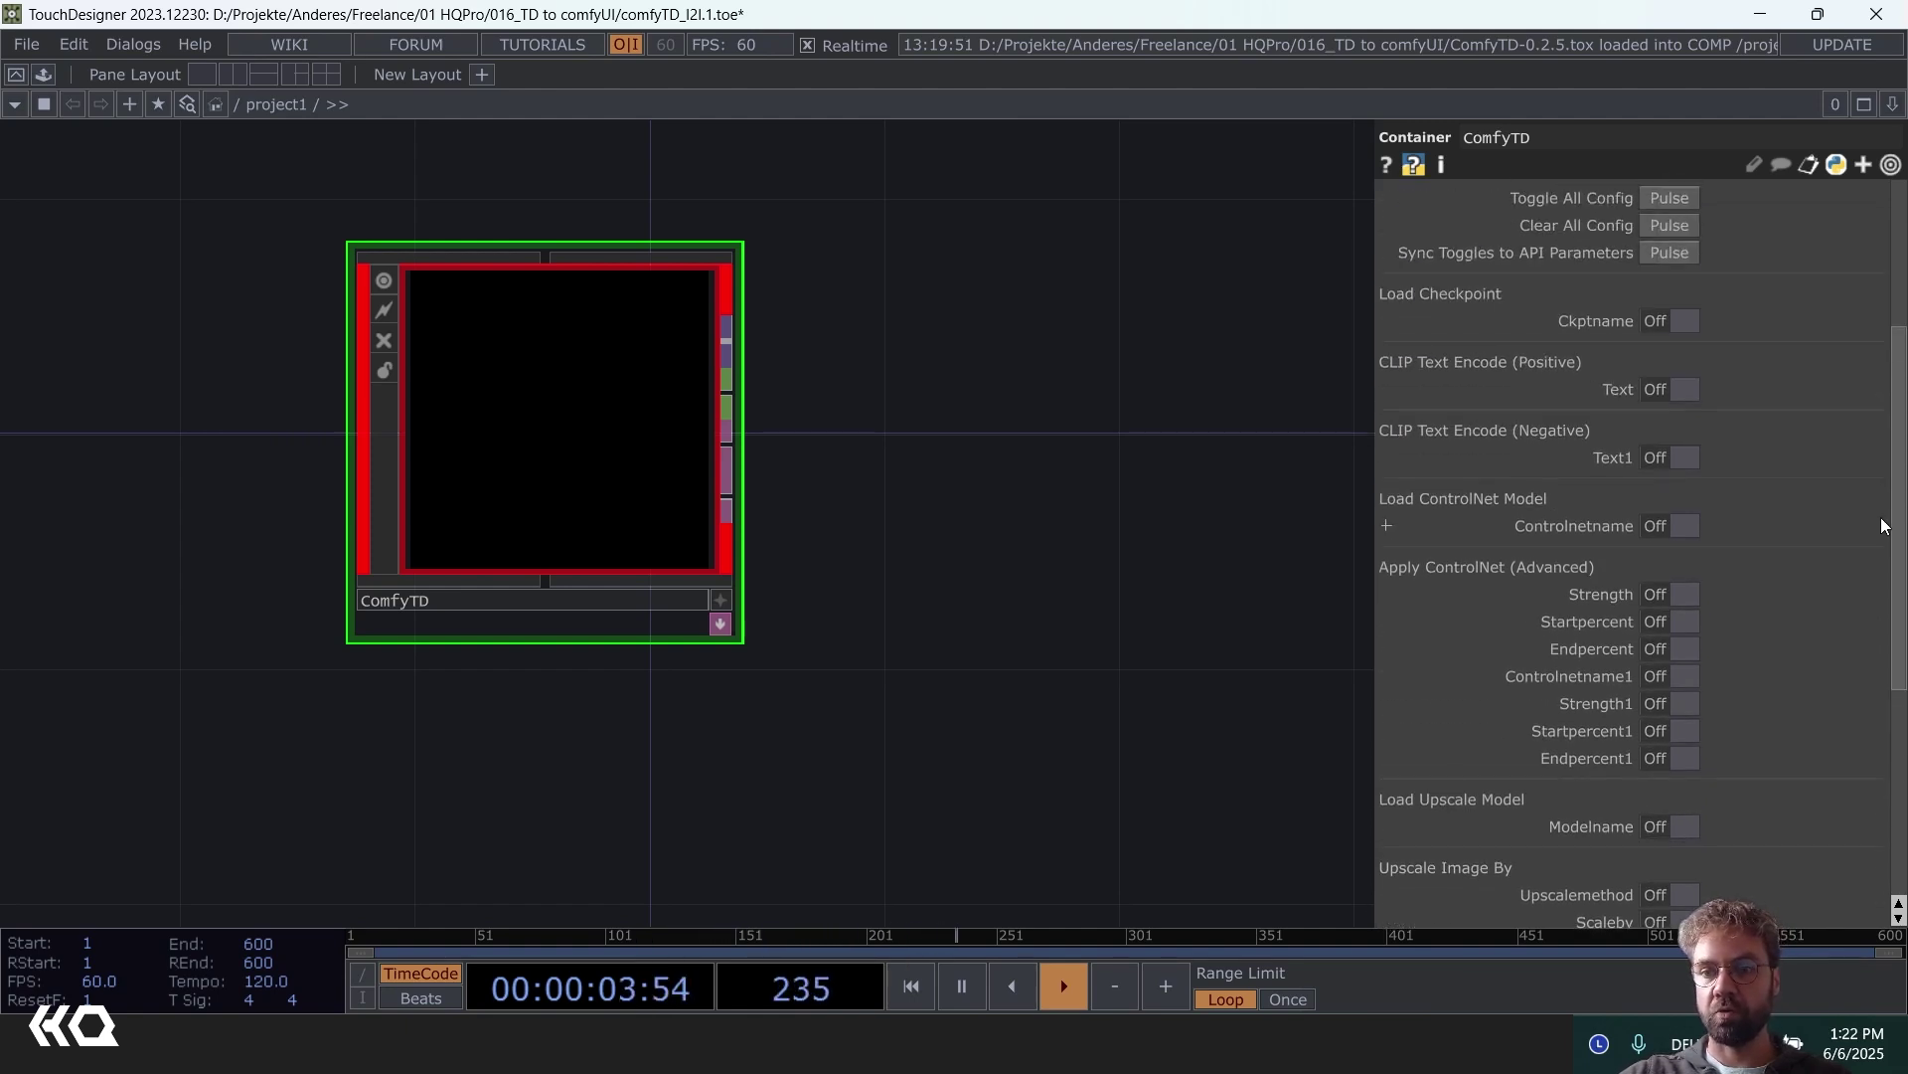
pyautogui.moveTo(1881, 517); pyautogui.dragTo(1791, 714)
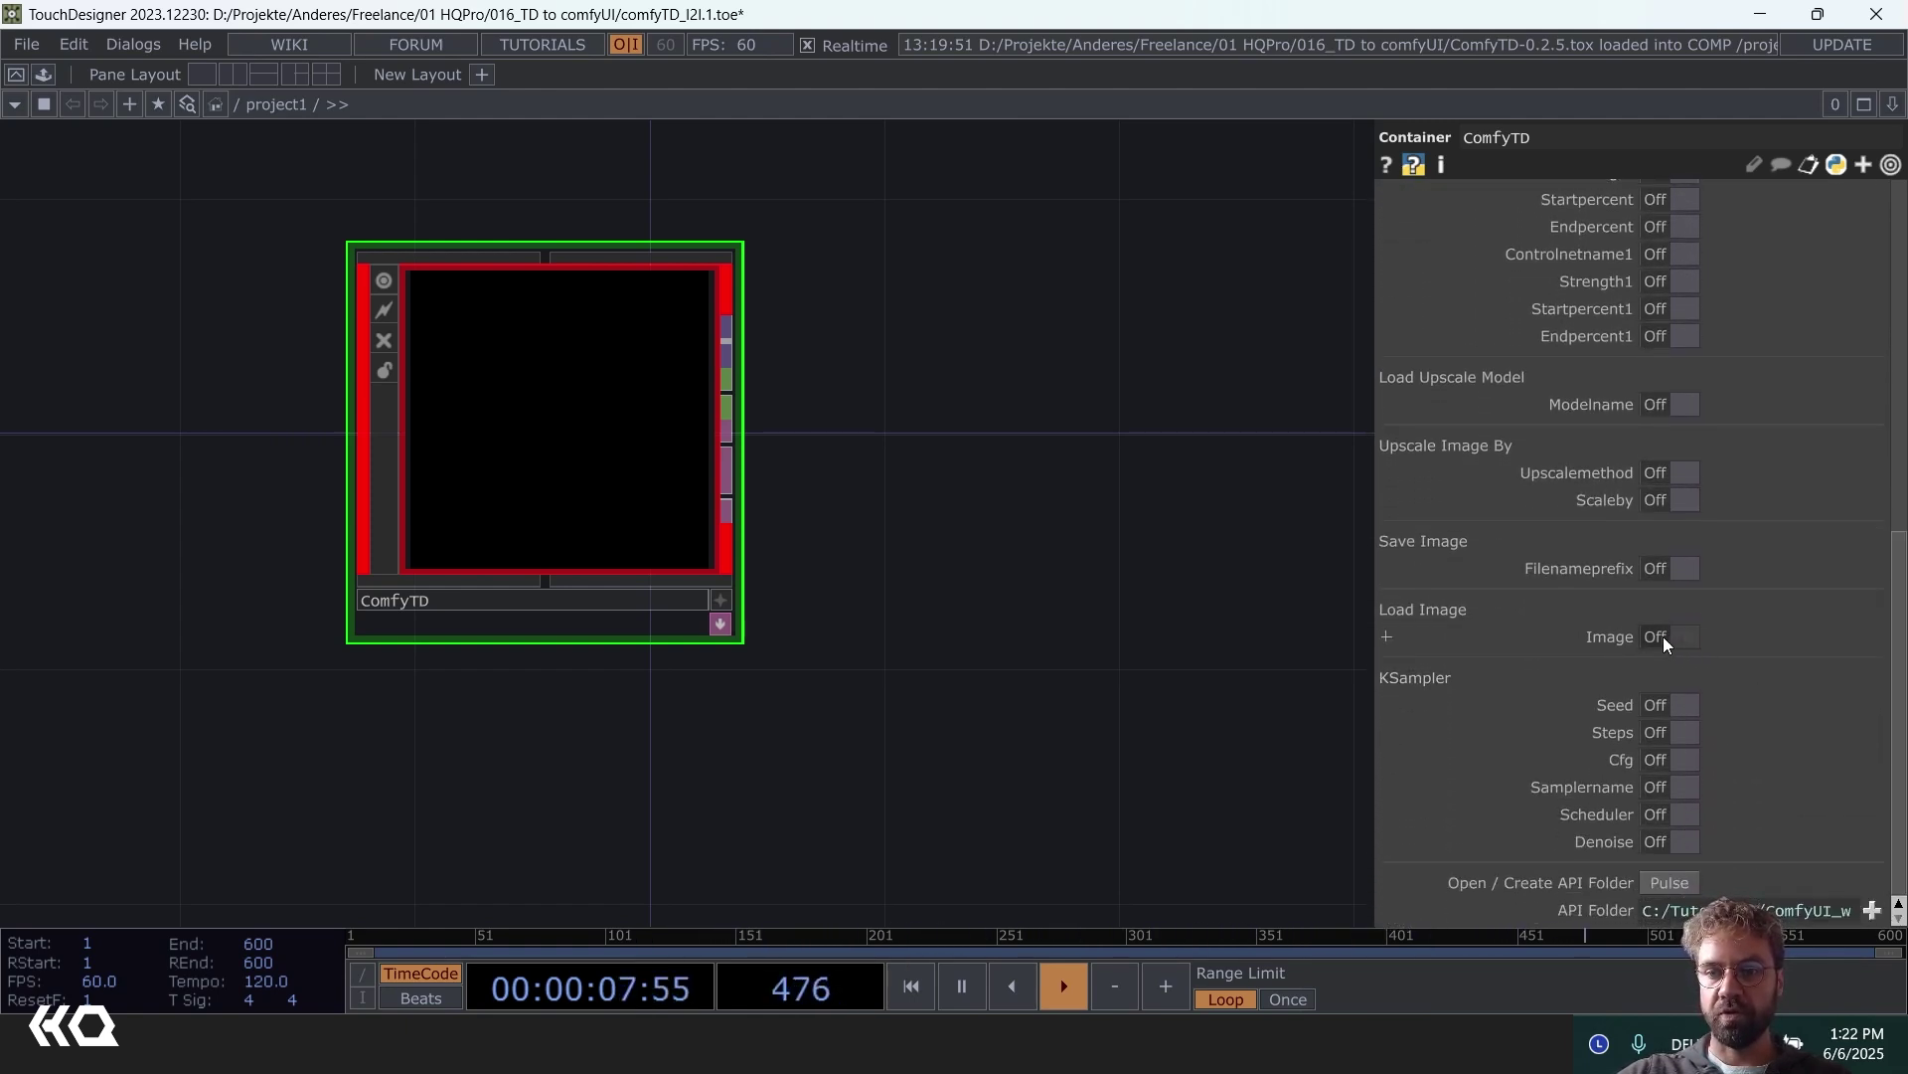
pyautogui.scroll(10, 1660, 634)
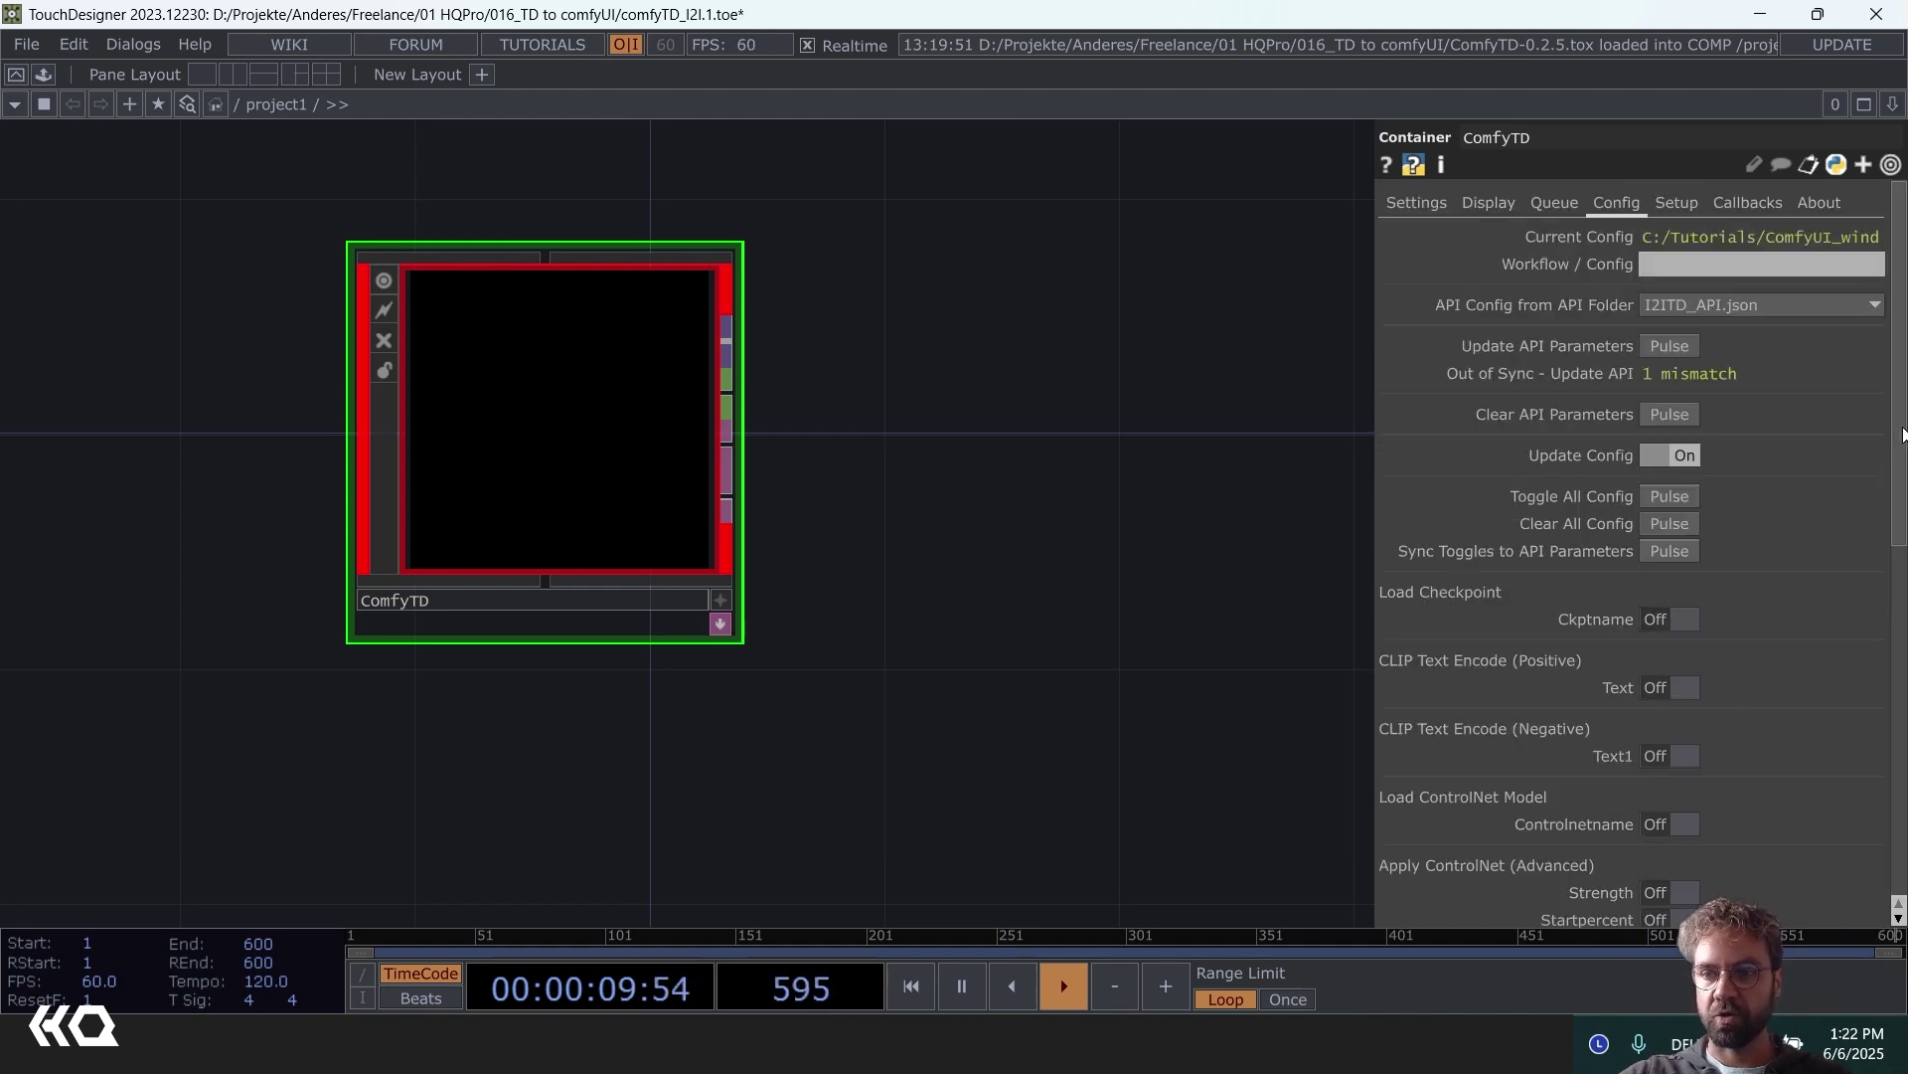
pyautogui.moveTo(1901, 418); pyautogui.dragTo(1836, 767)
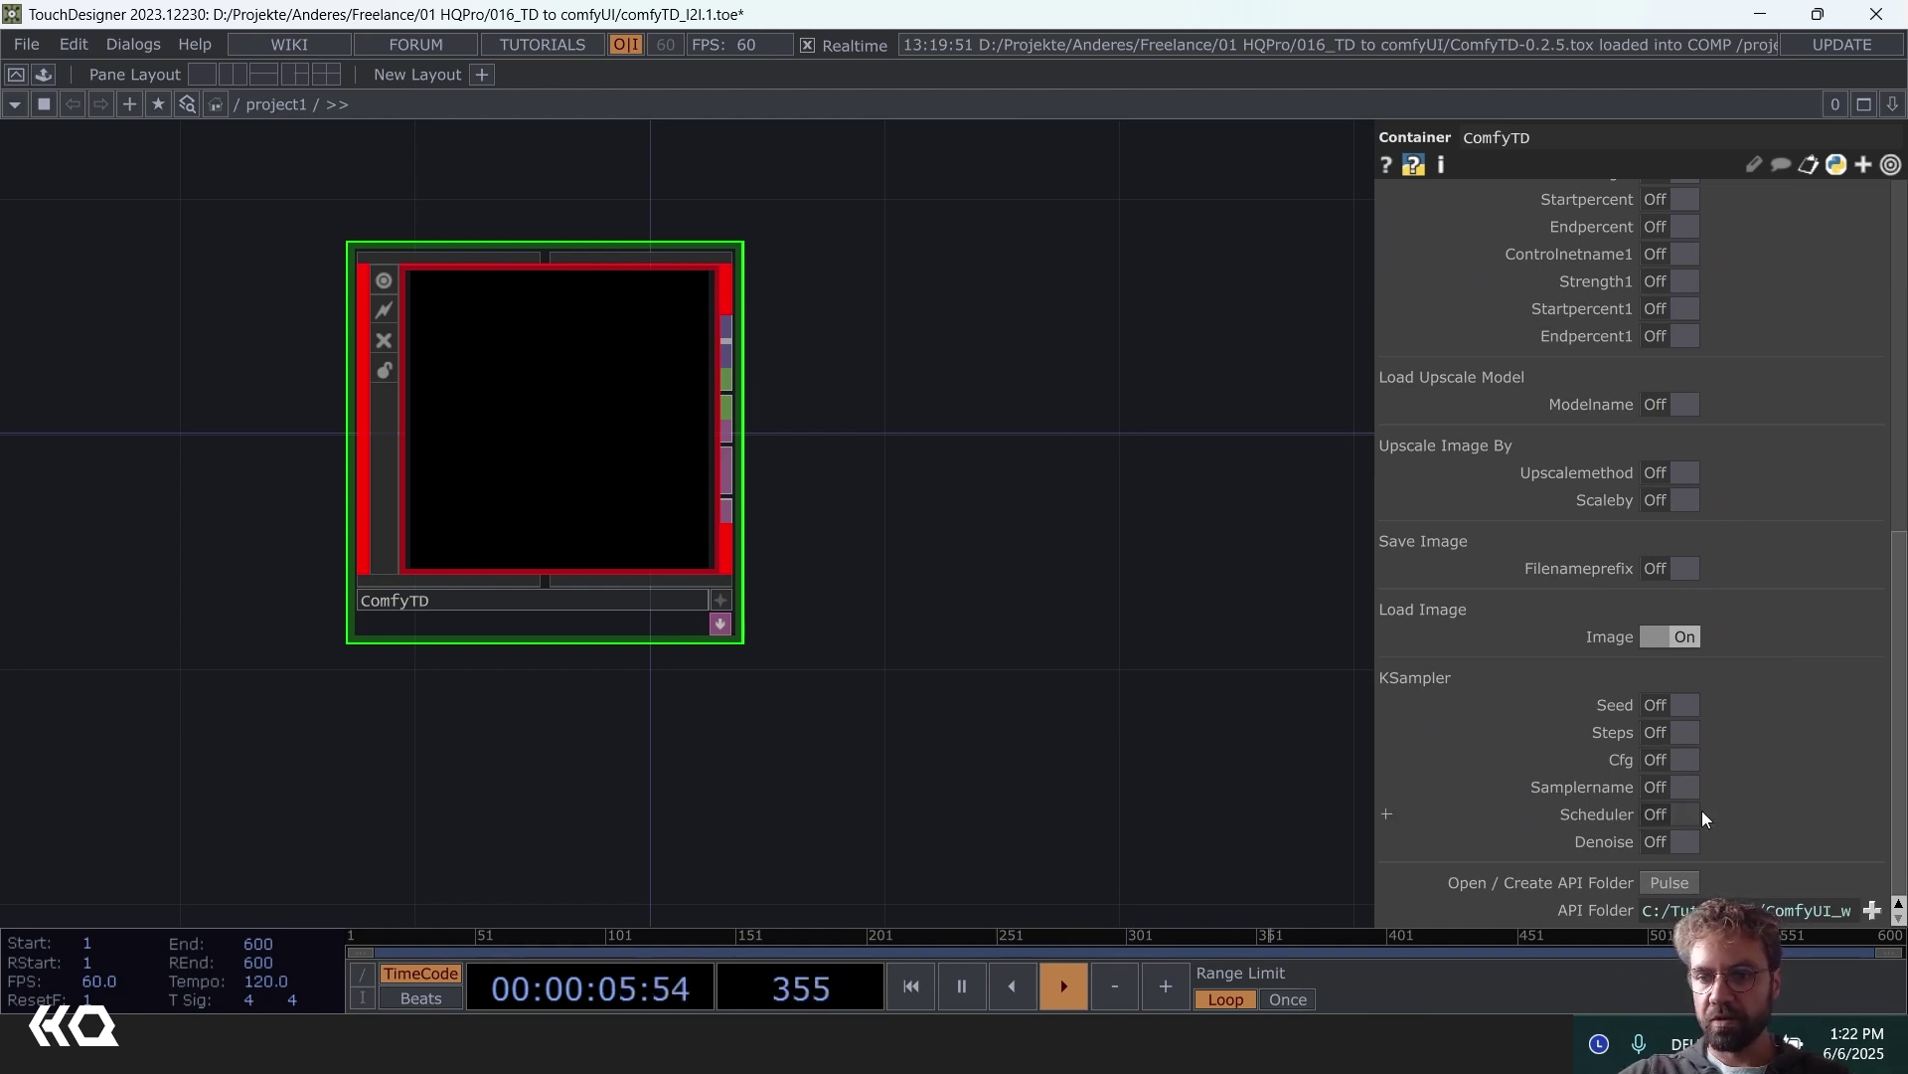
pyautogui.moveTo(1898, 537); pyautogui.dragTo(1900, 387)
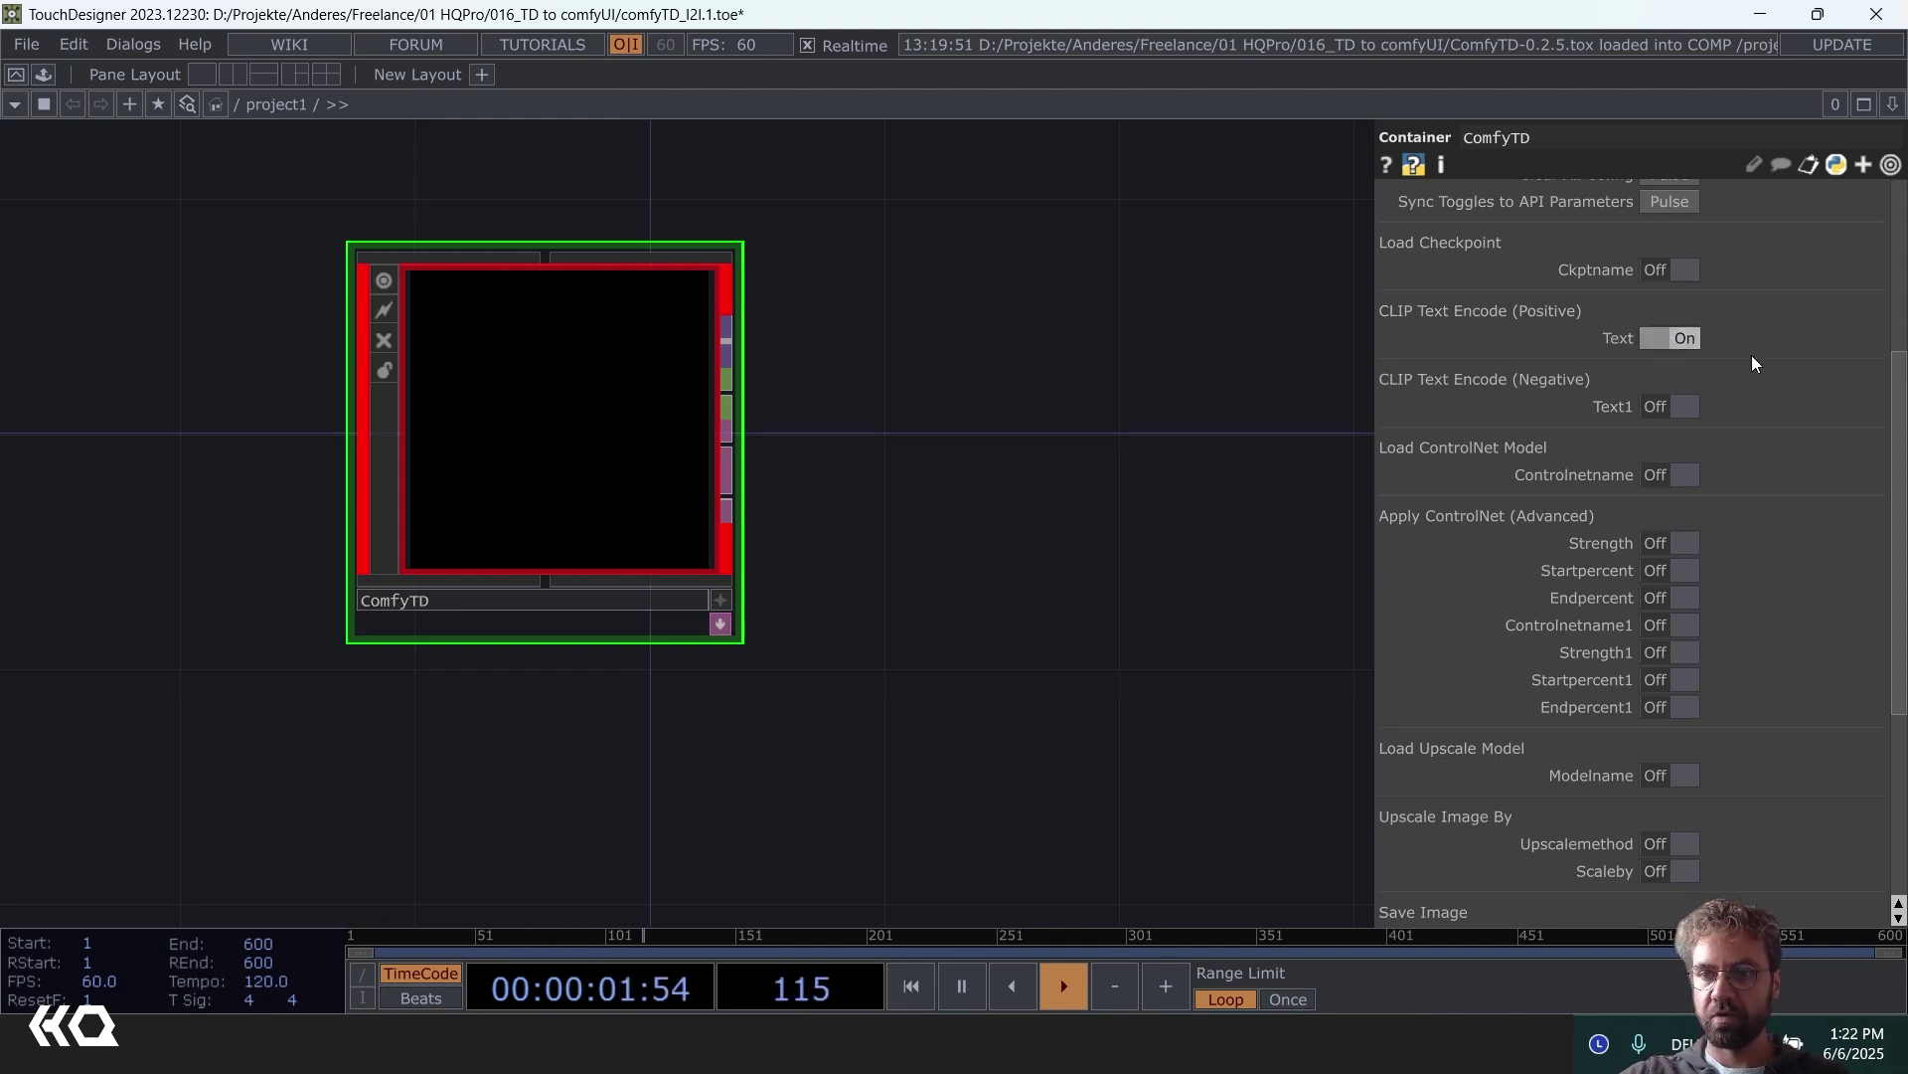
pyautogui.moveTo(1900, 371); pyautogui.dragTo(1898, 479)
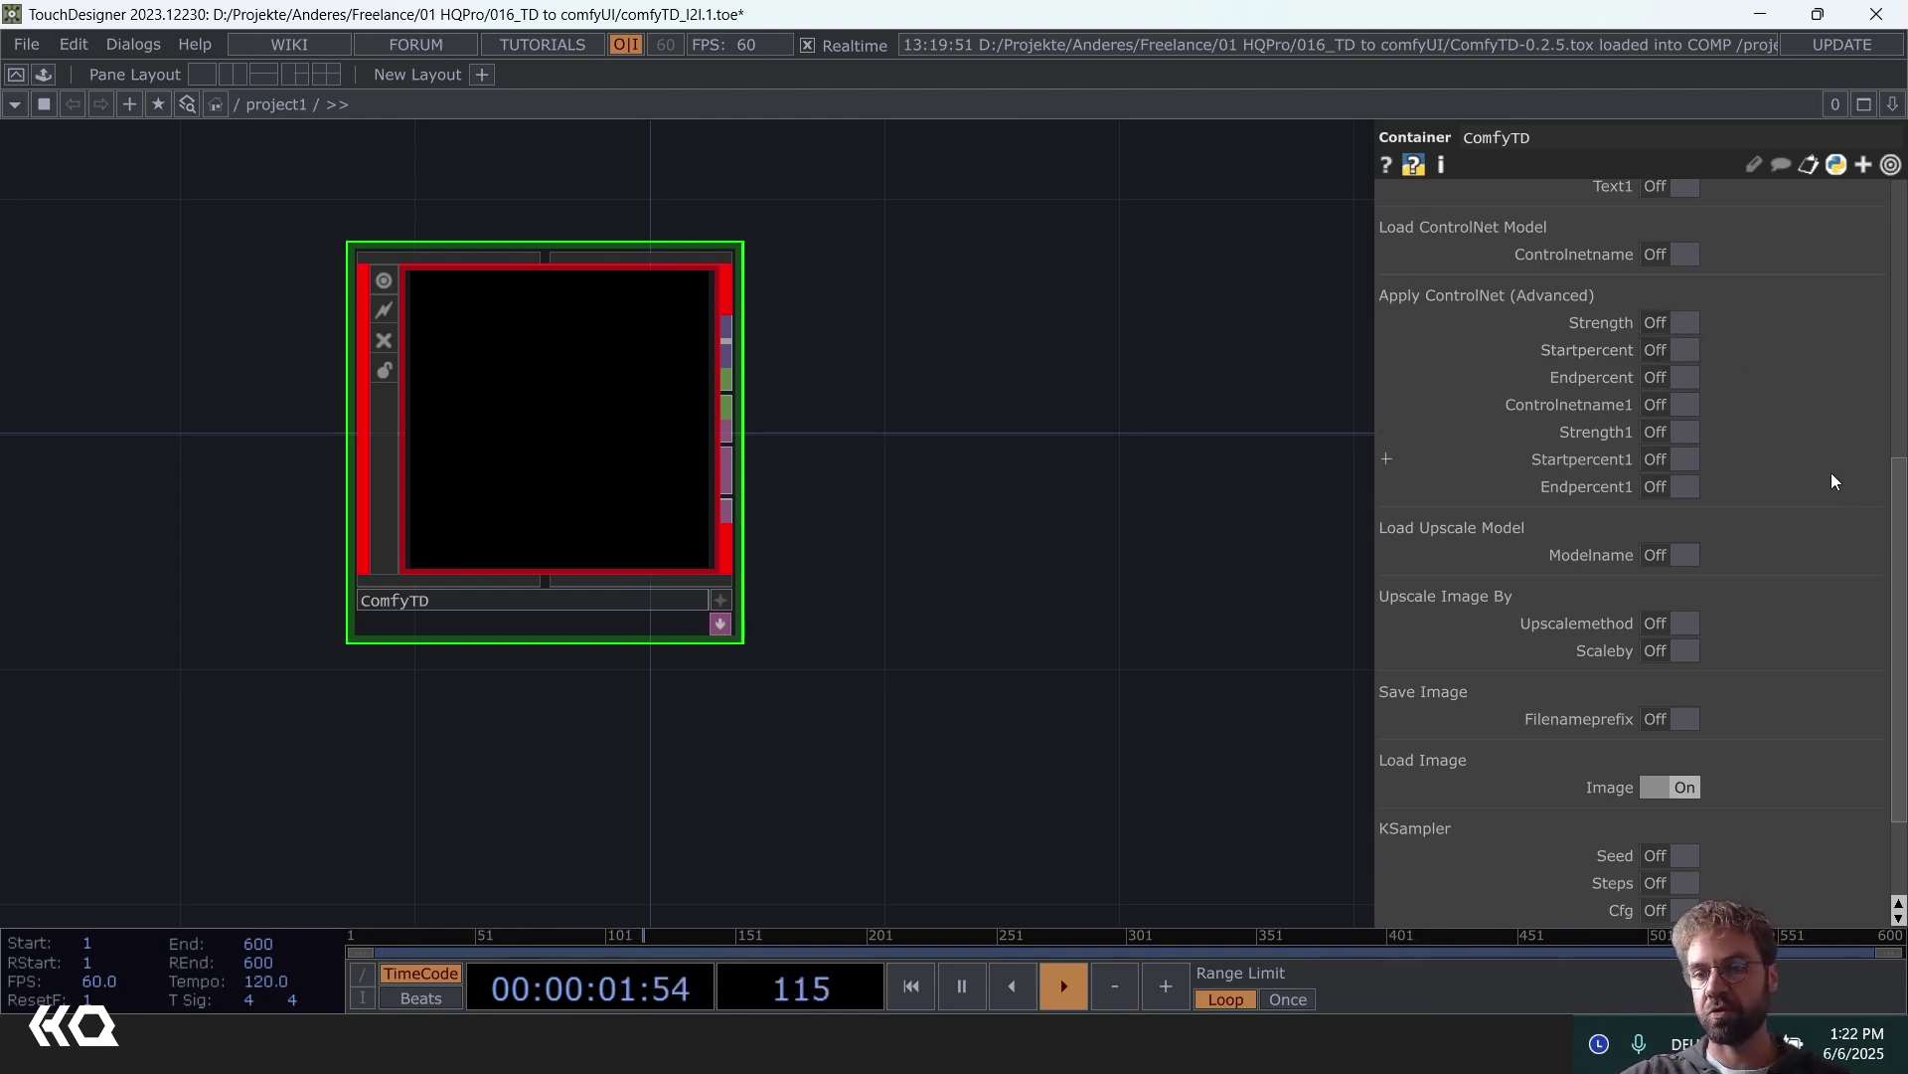
pyautogui.moveTo(1902, 492); pyautogui.dragTo(1903, 570)
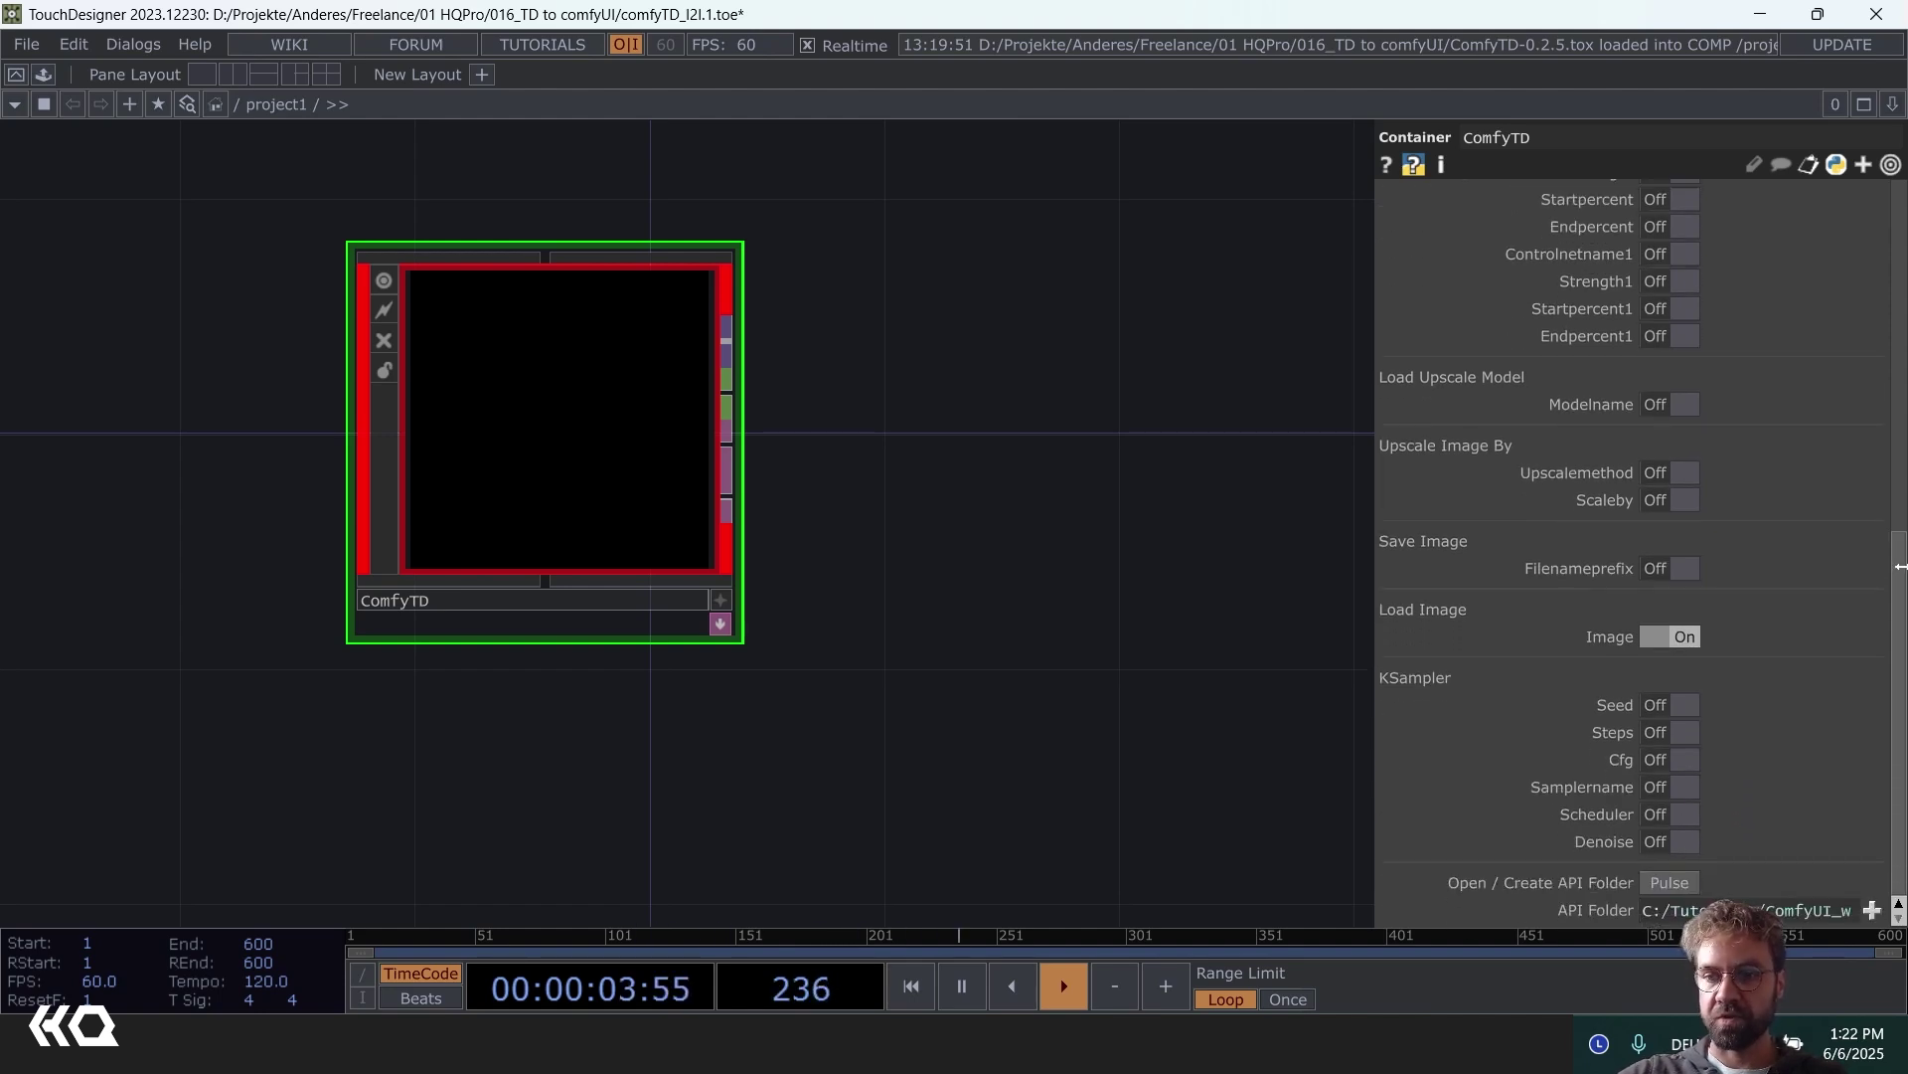
pyautogui.scroll(8, 1673, 350)
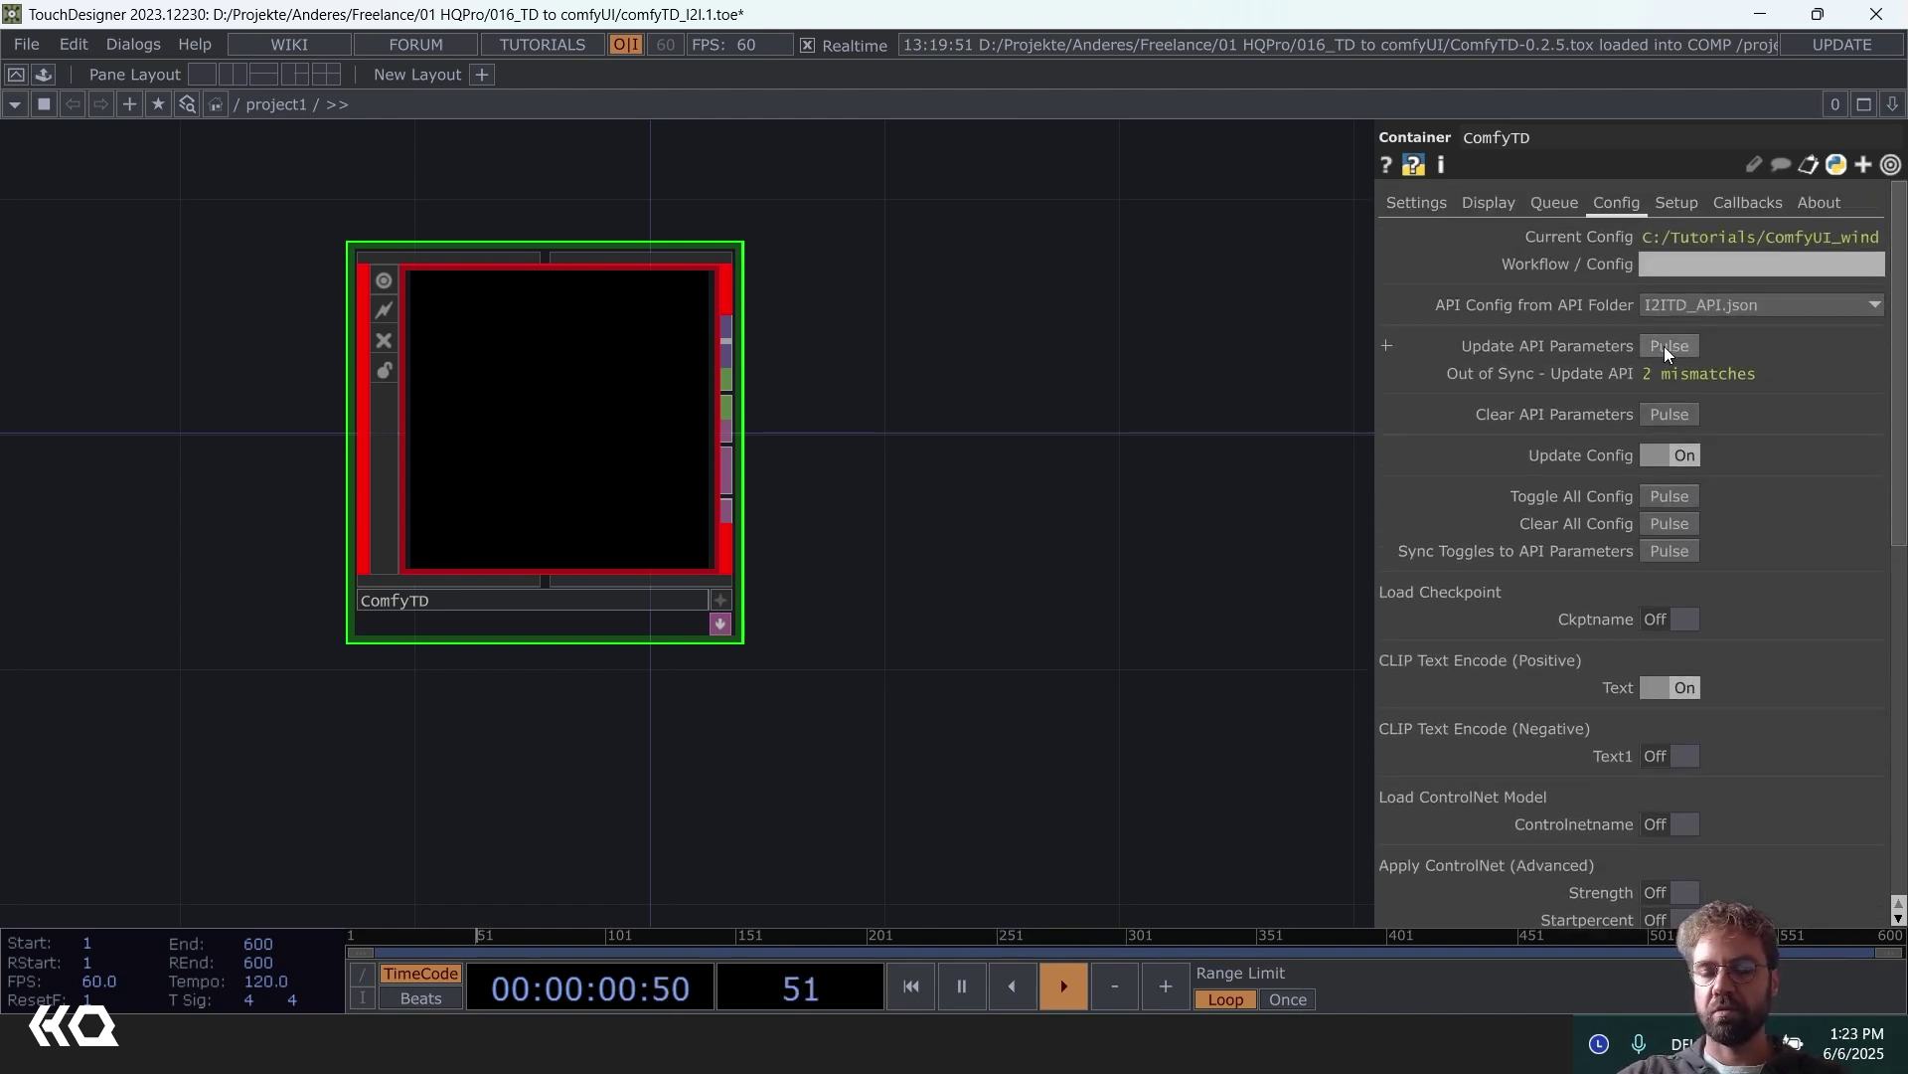
pyautogui.scroll(-3, 1679, 583)
pyautogui.scroll(3, 1684, 576)
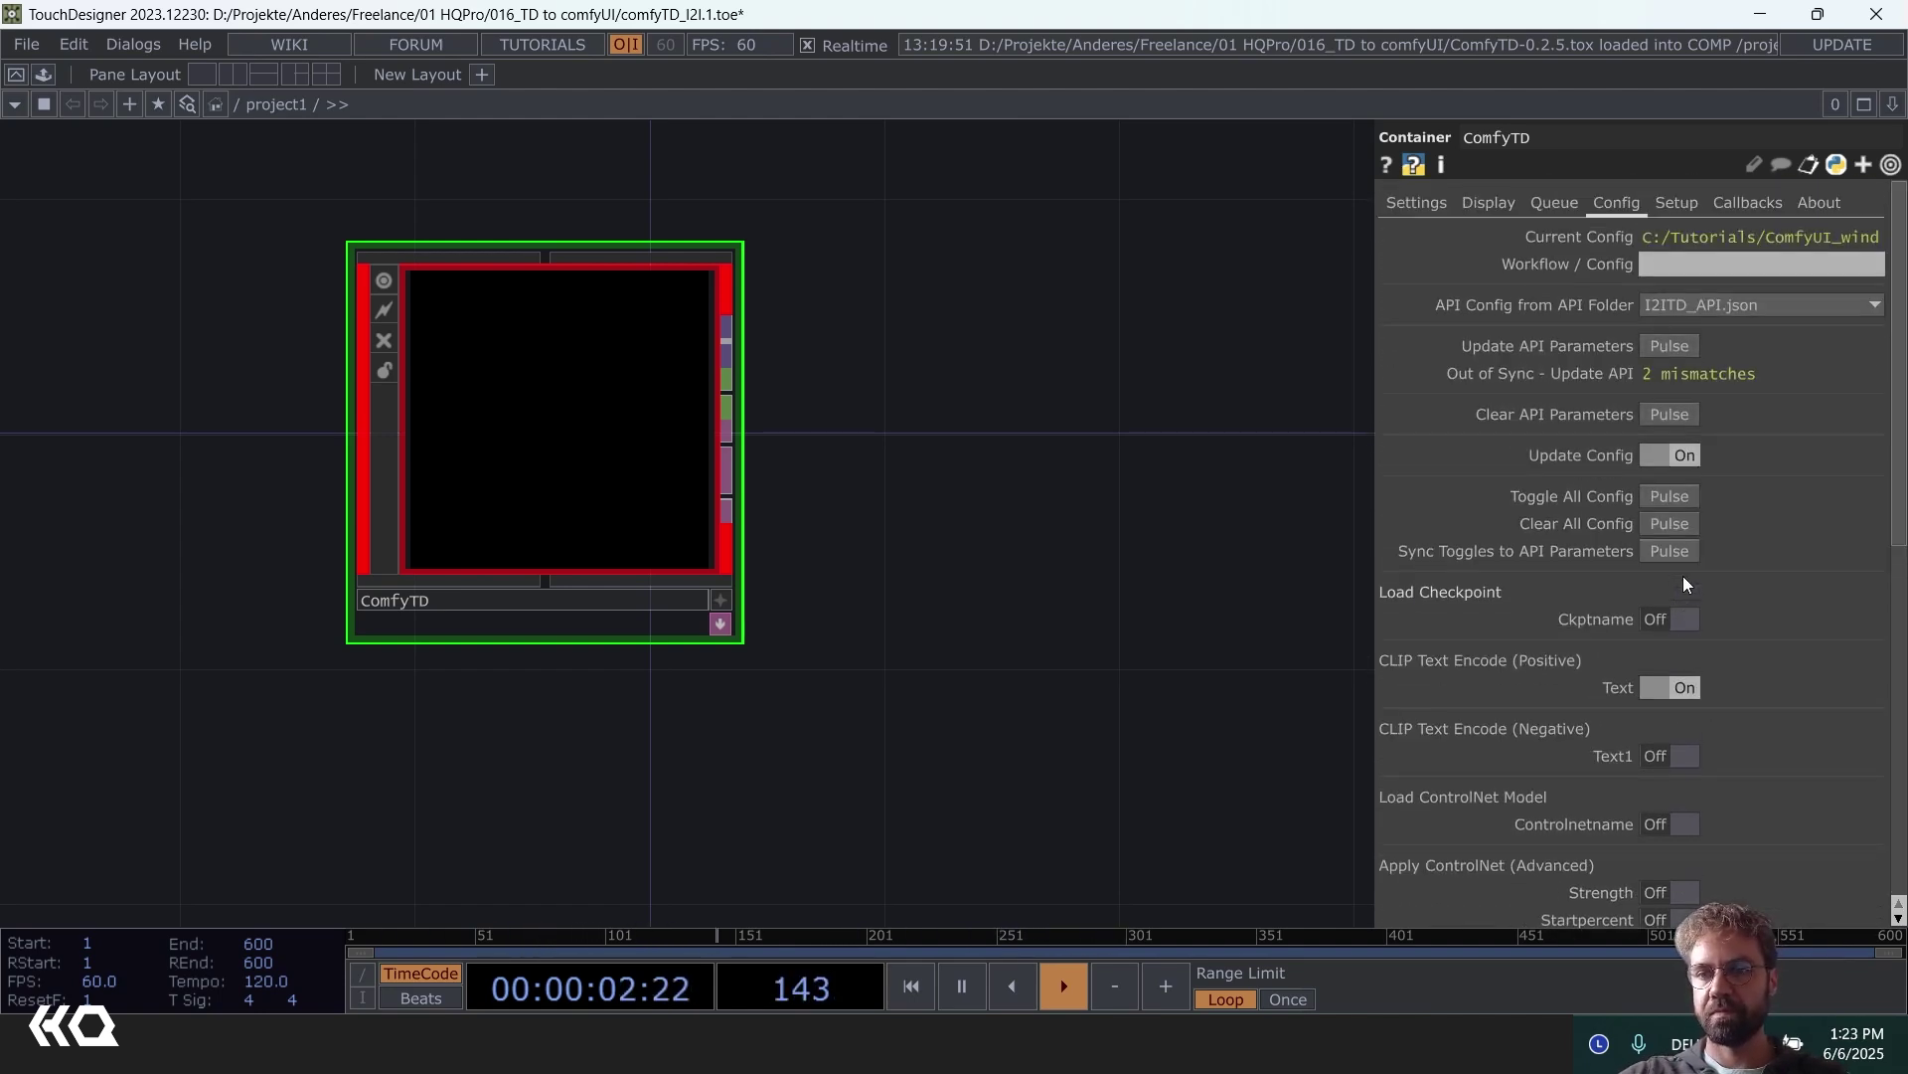
# - Pulse Update API Parameters, then select the empty Load Image field on the Settings page
pyautogui.click(1678, 345)
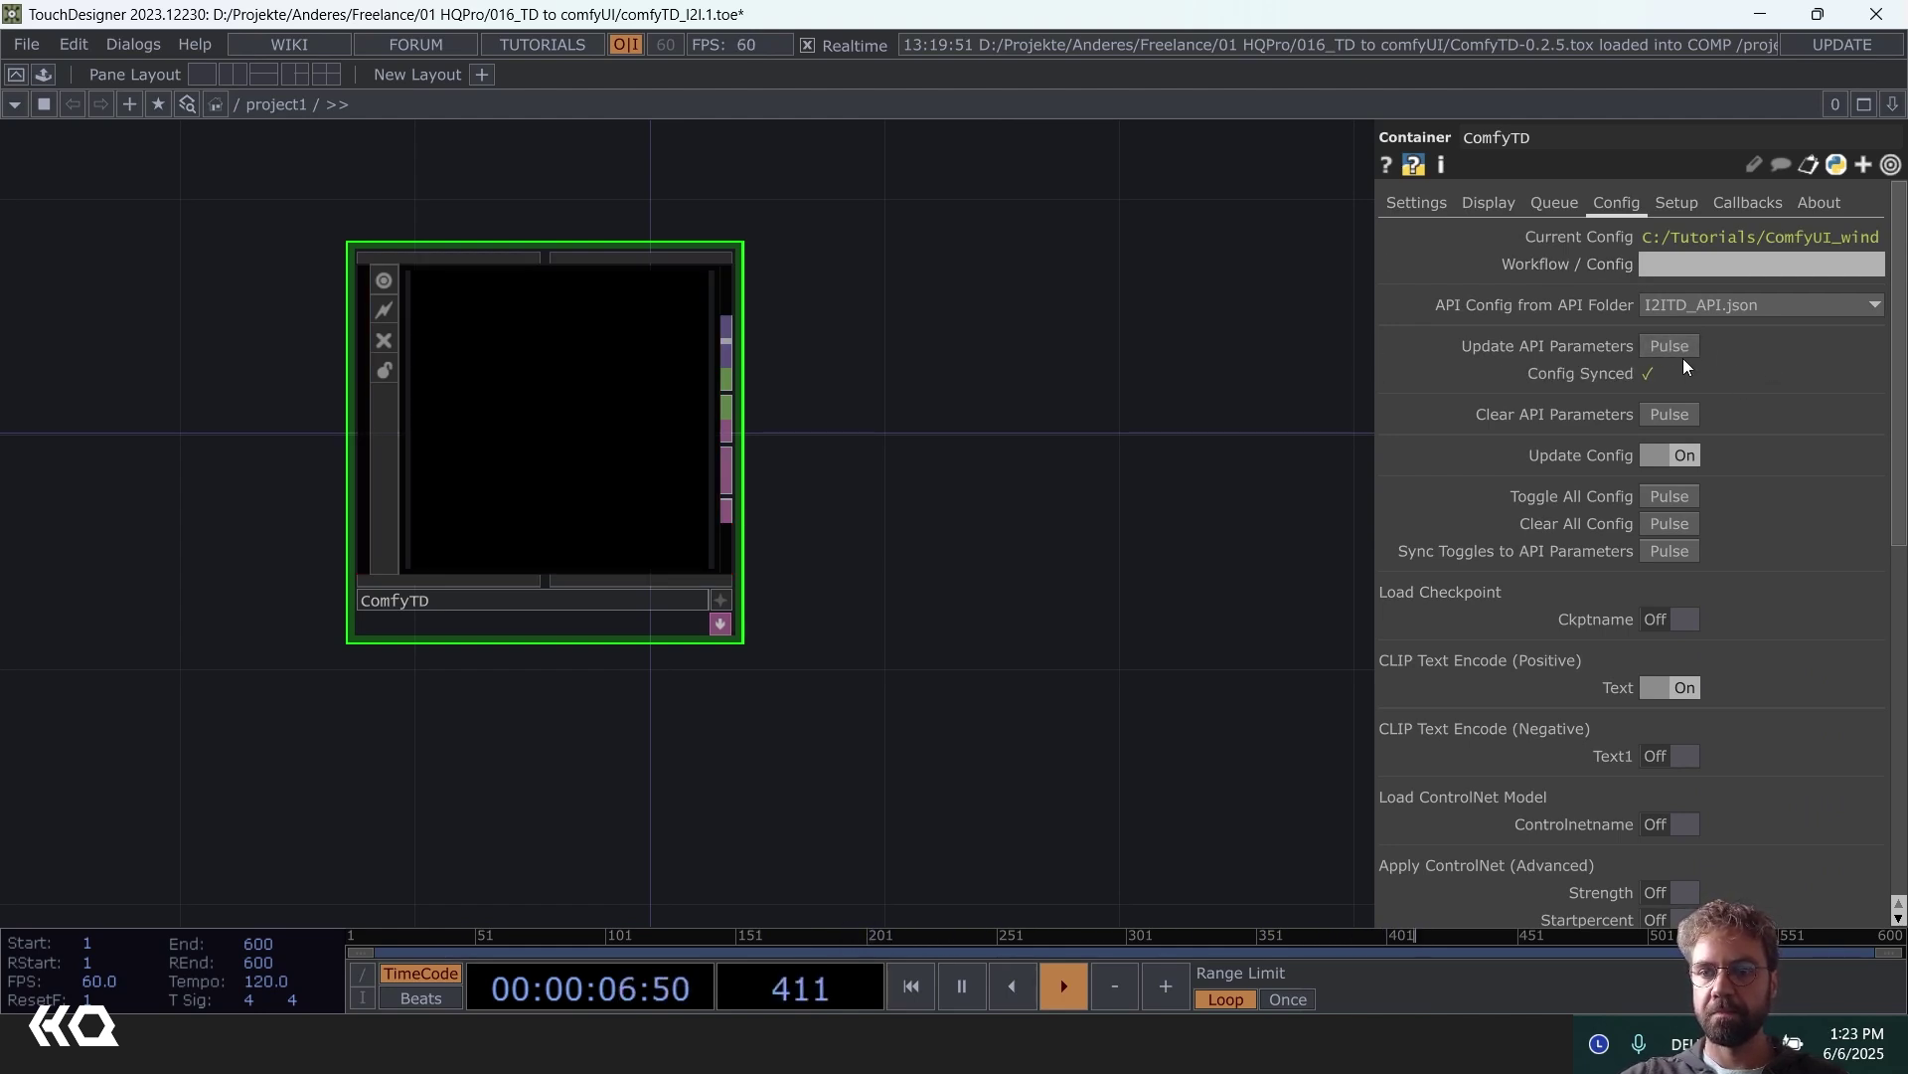
pyautogui.click(1424, 202)
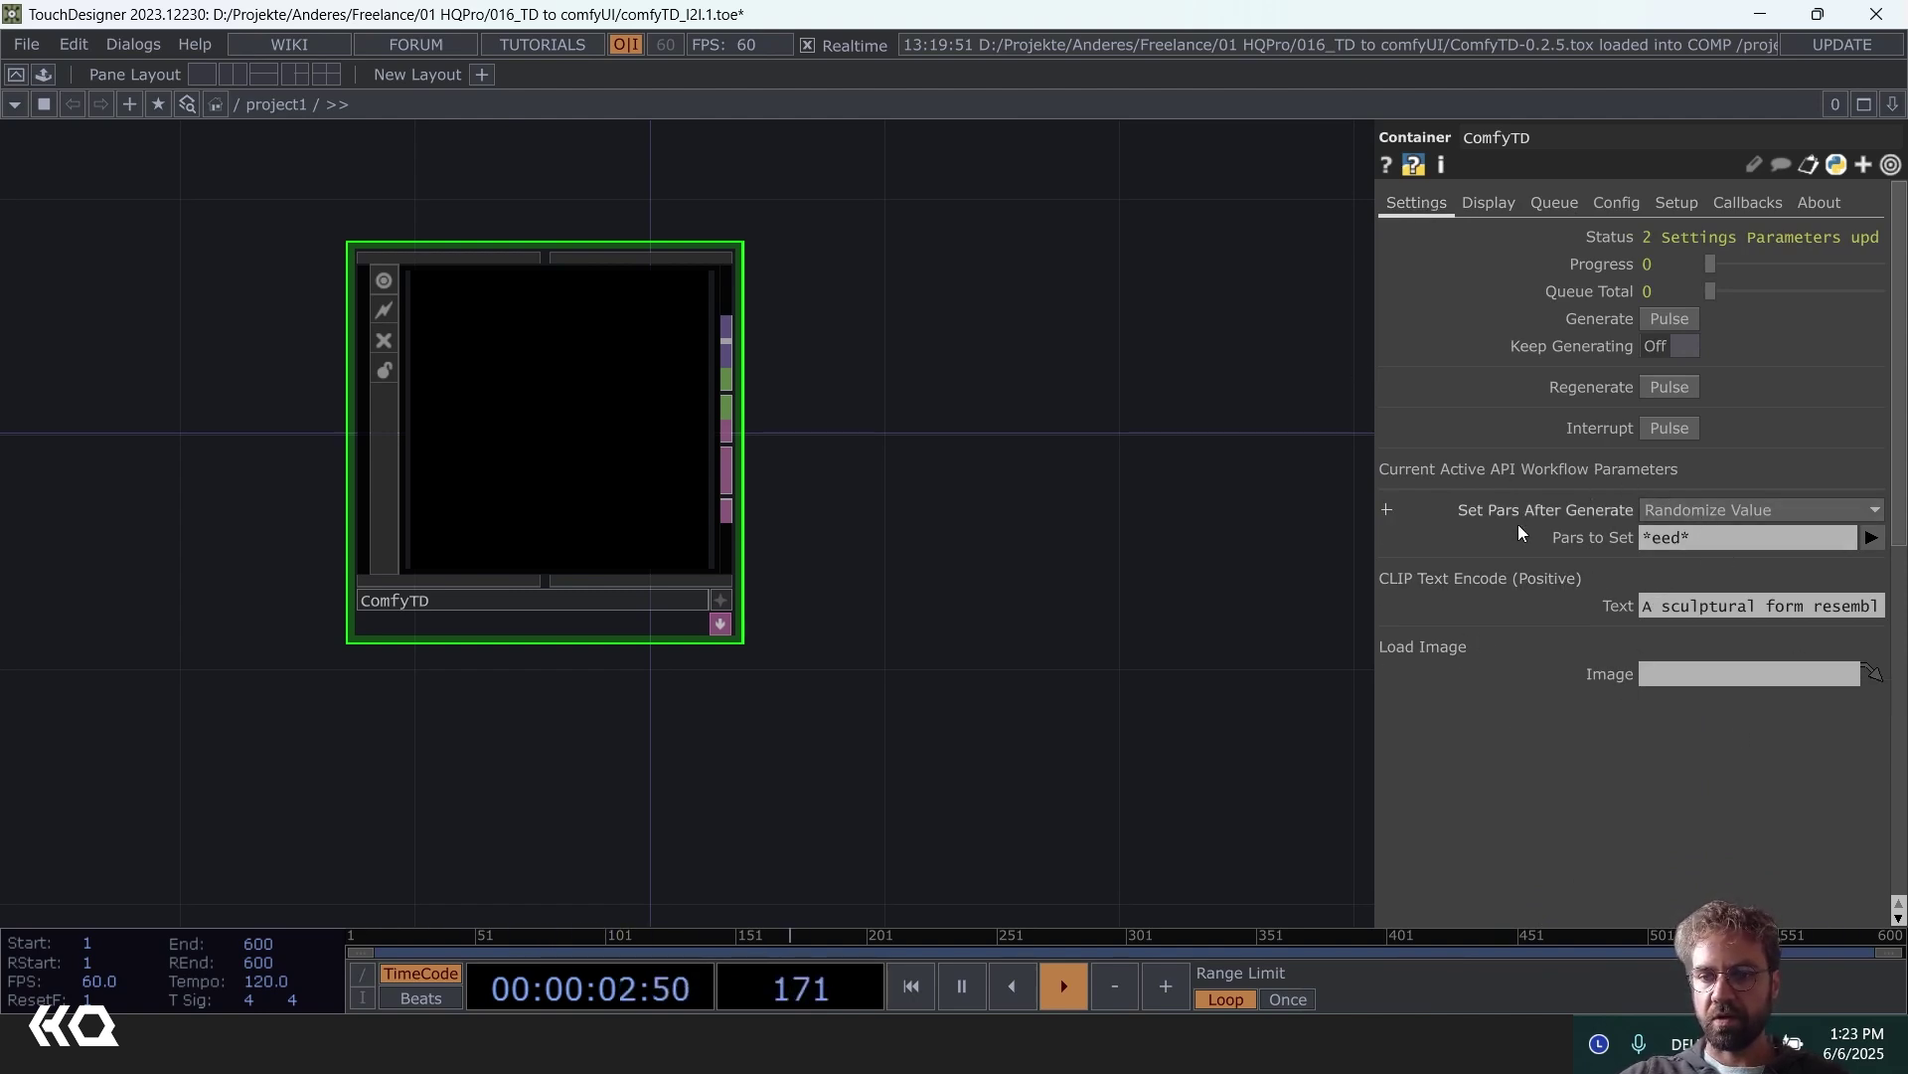
pyautogui.click(1617, 201)
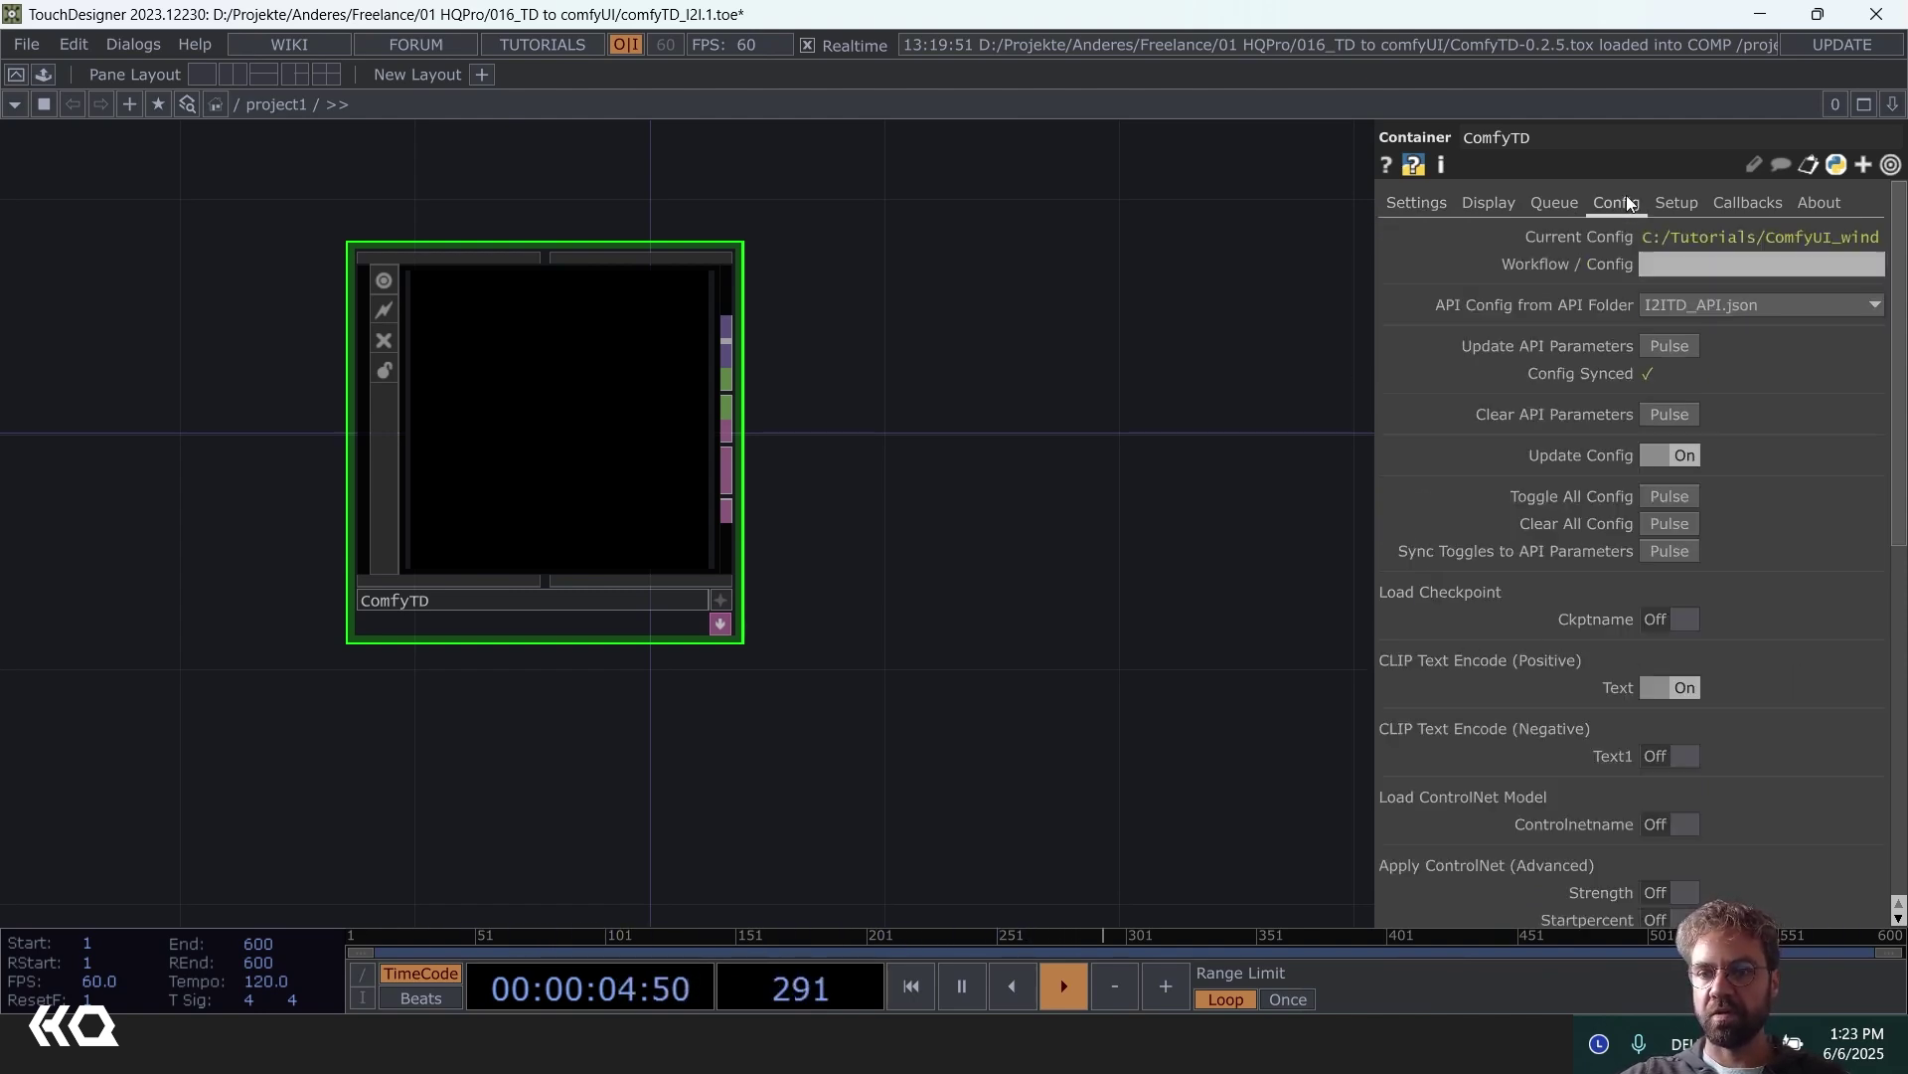
pyautogui.scroll(-2, 1591, 497)
pyautogui.scroll(2, 1477, 268)
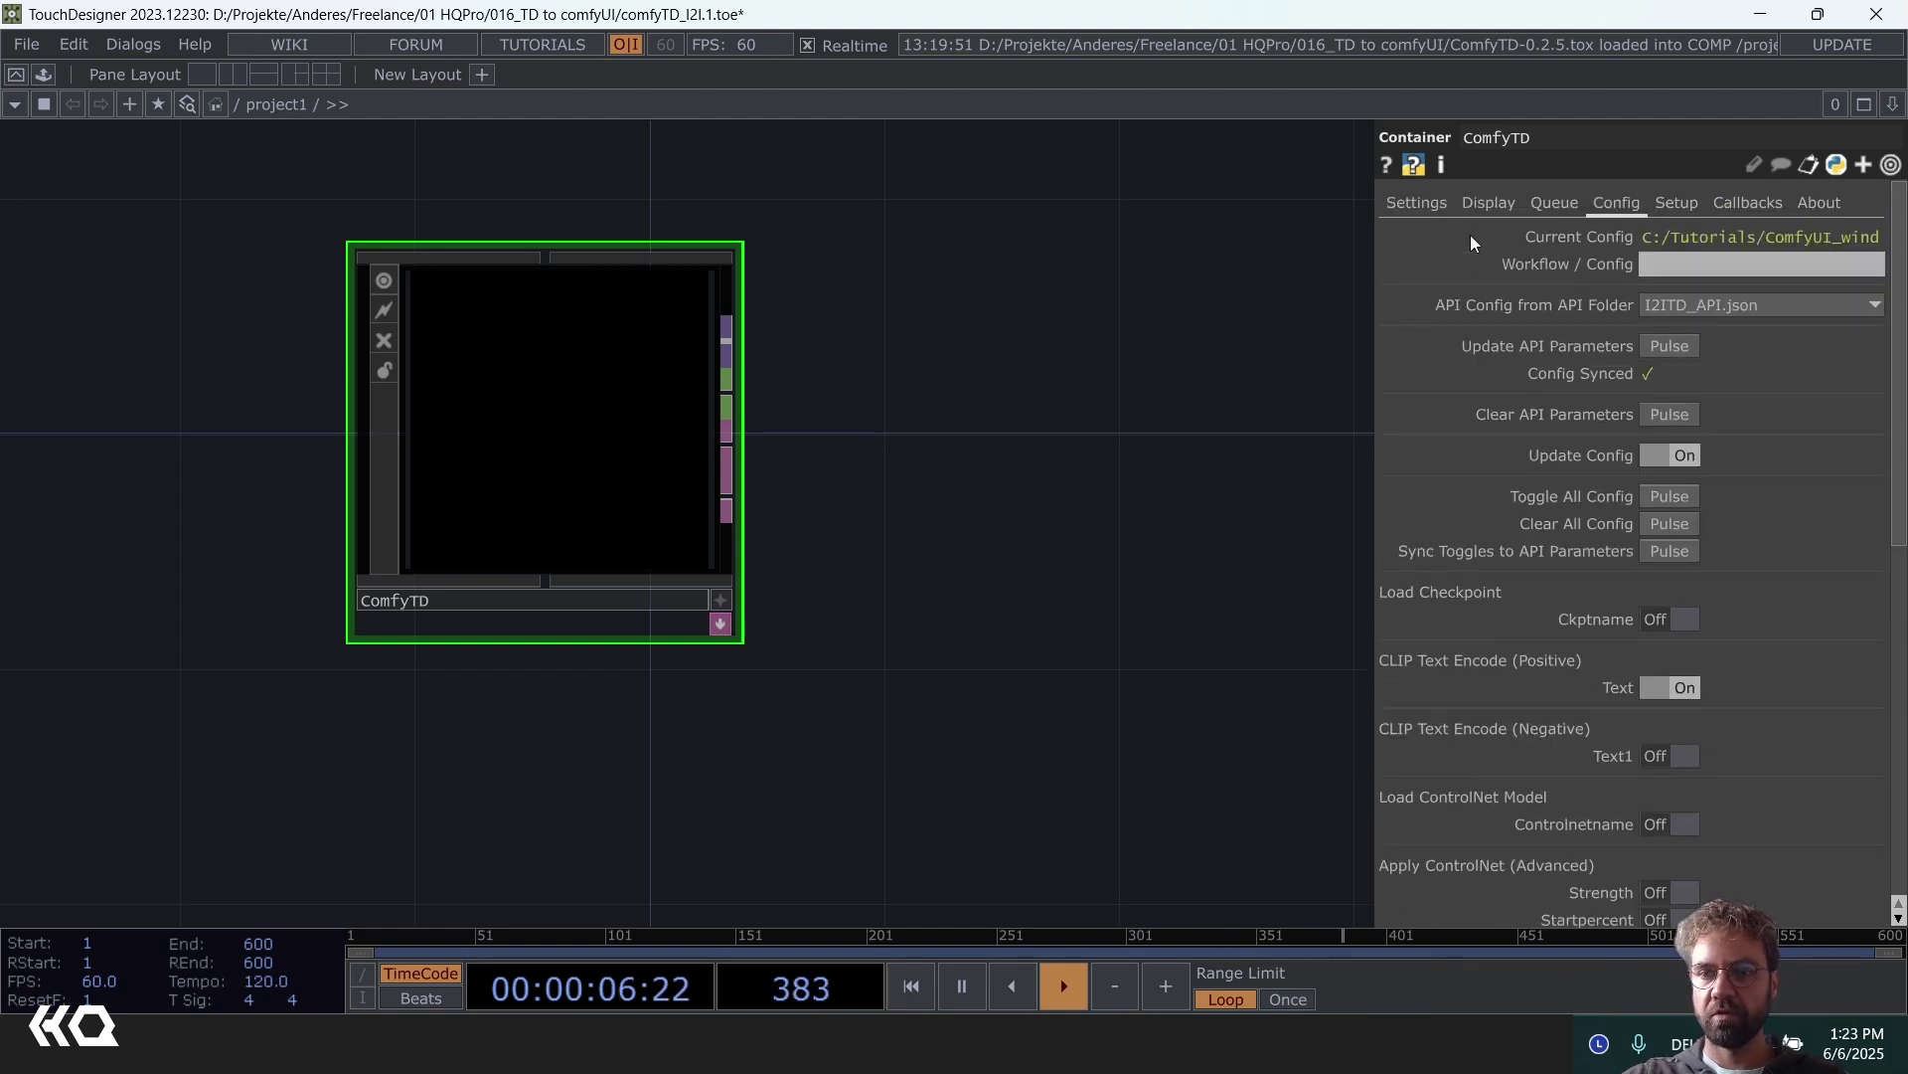
pyautogui.click(1416, 200)
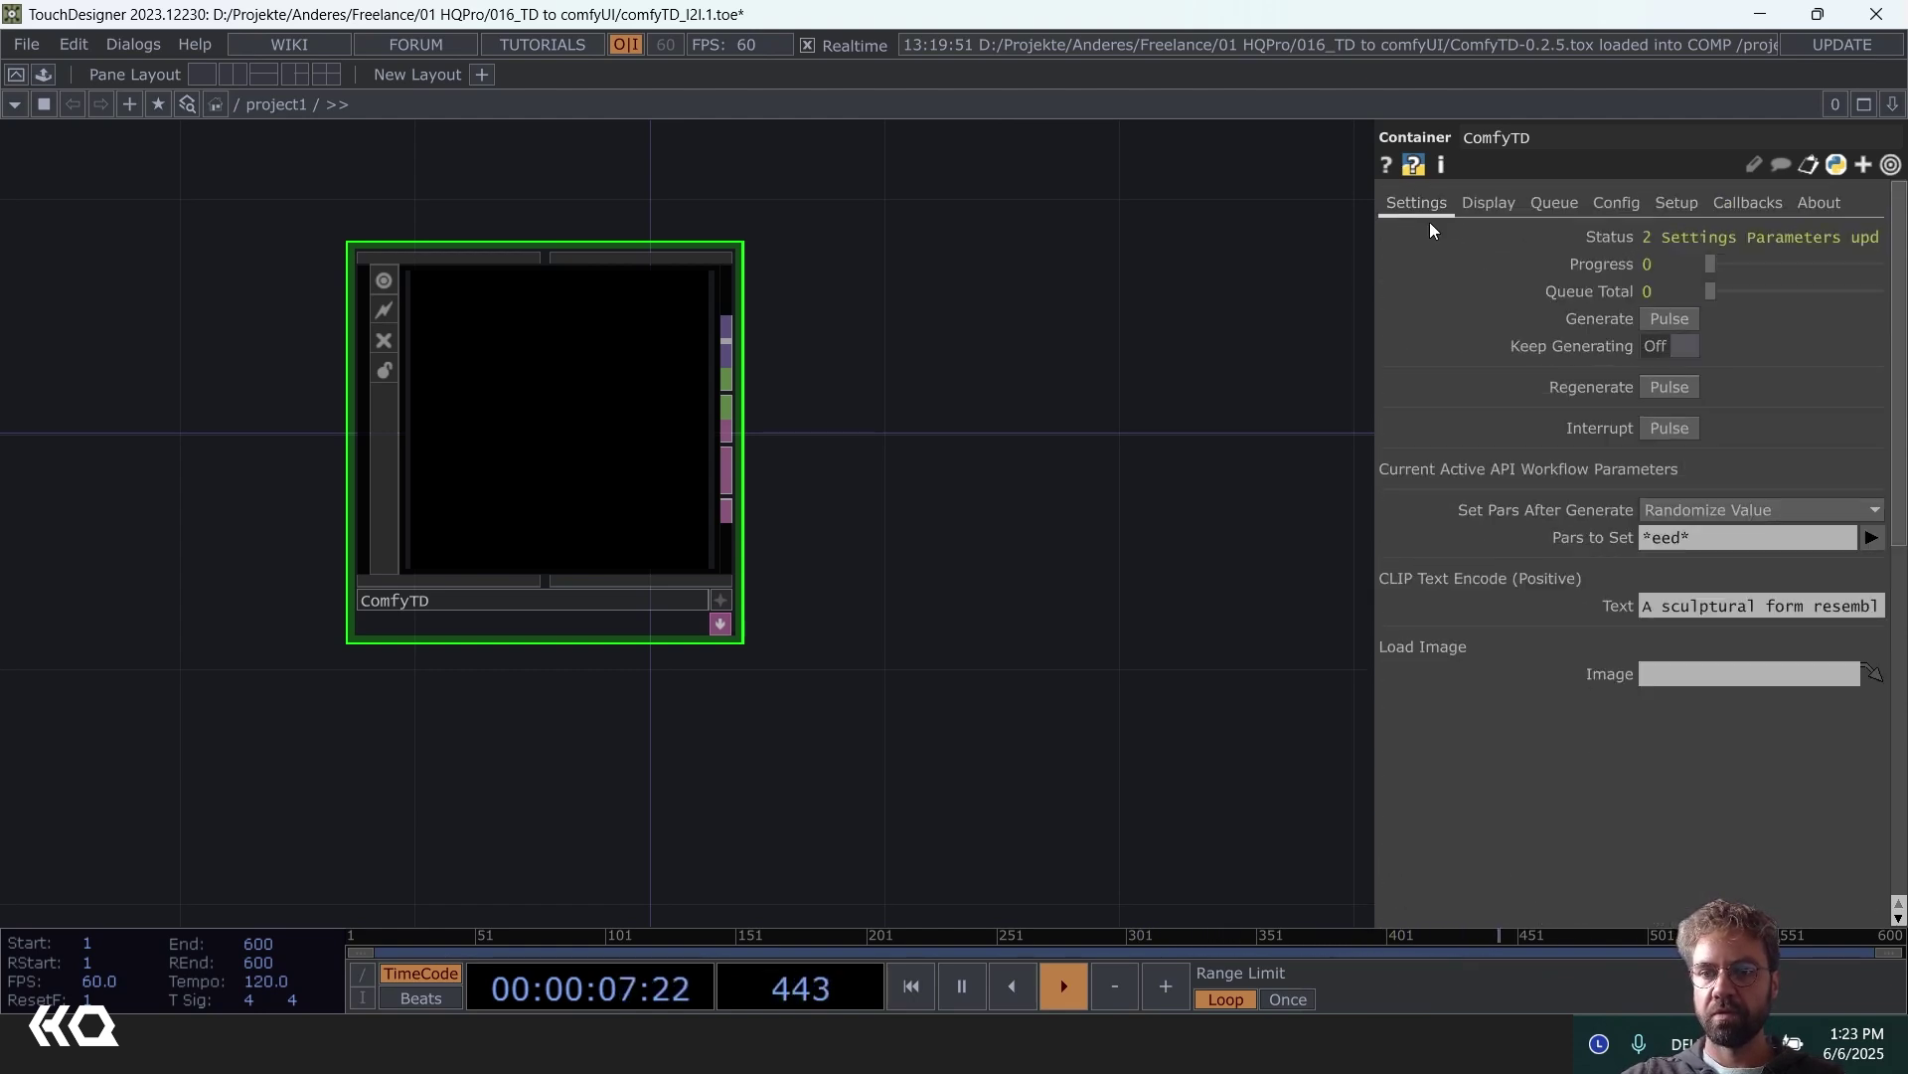
pyautogui.click(1695, 674)
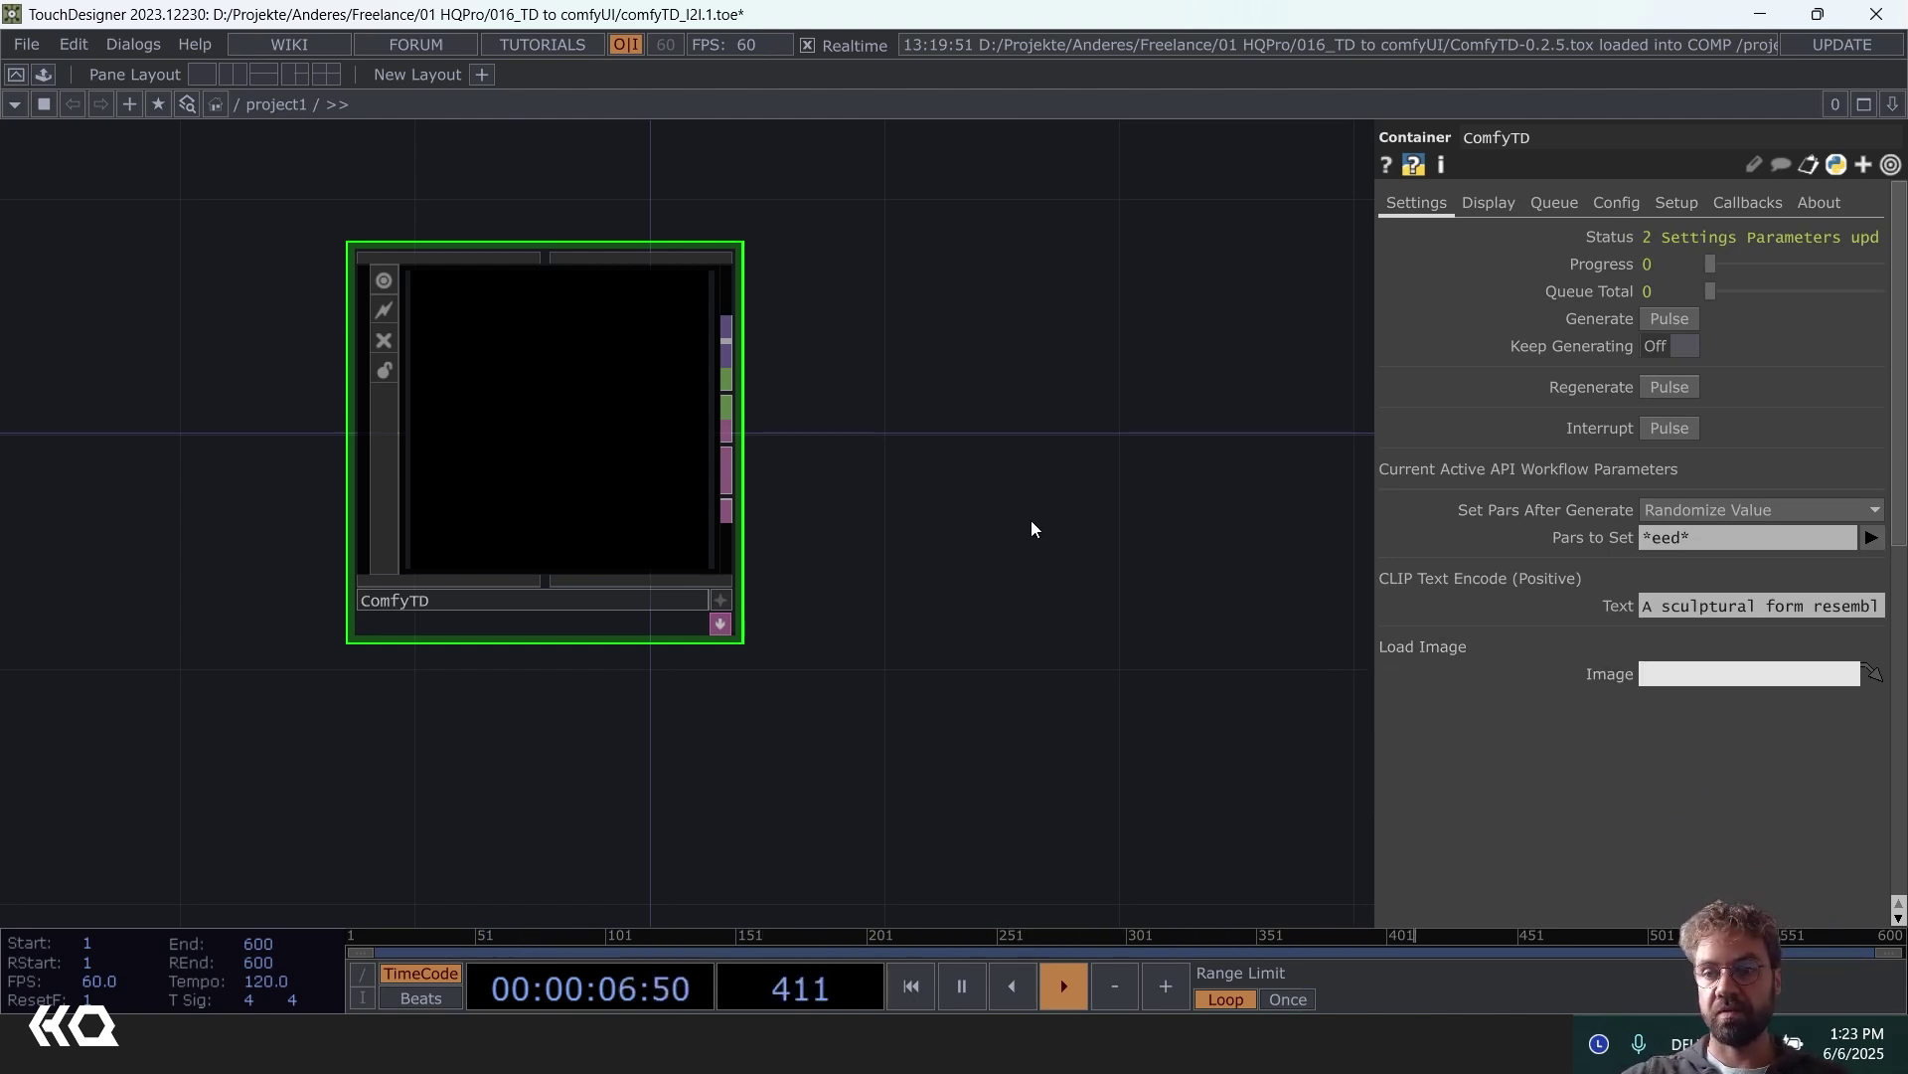
# - Add a superFormula generator from the palette's Generators to the network
pyautogui.scroll(-3, 1030, 521)
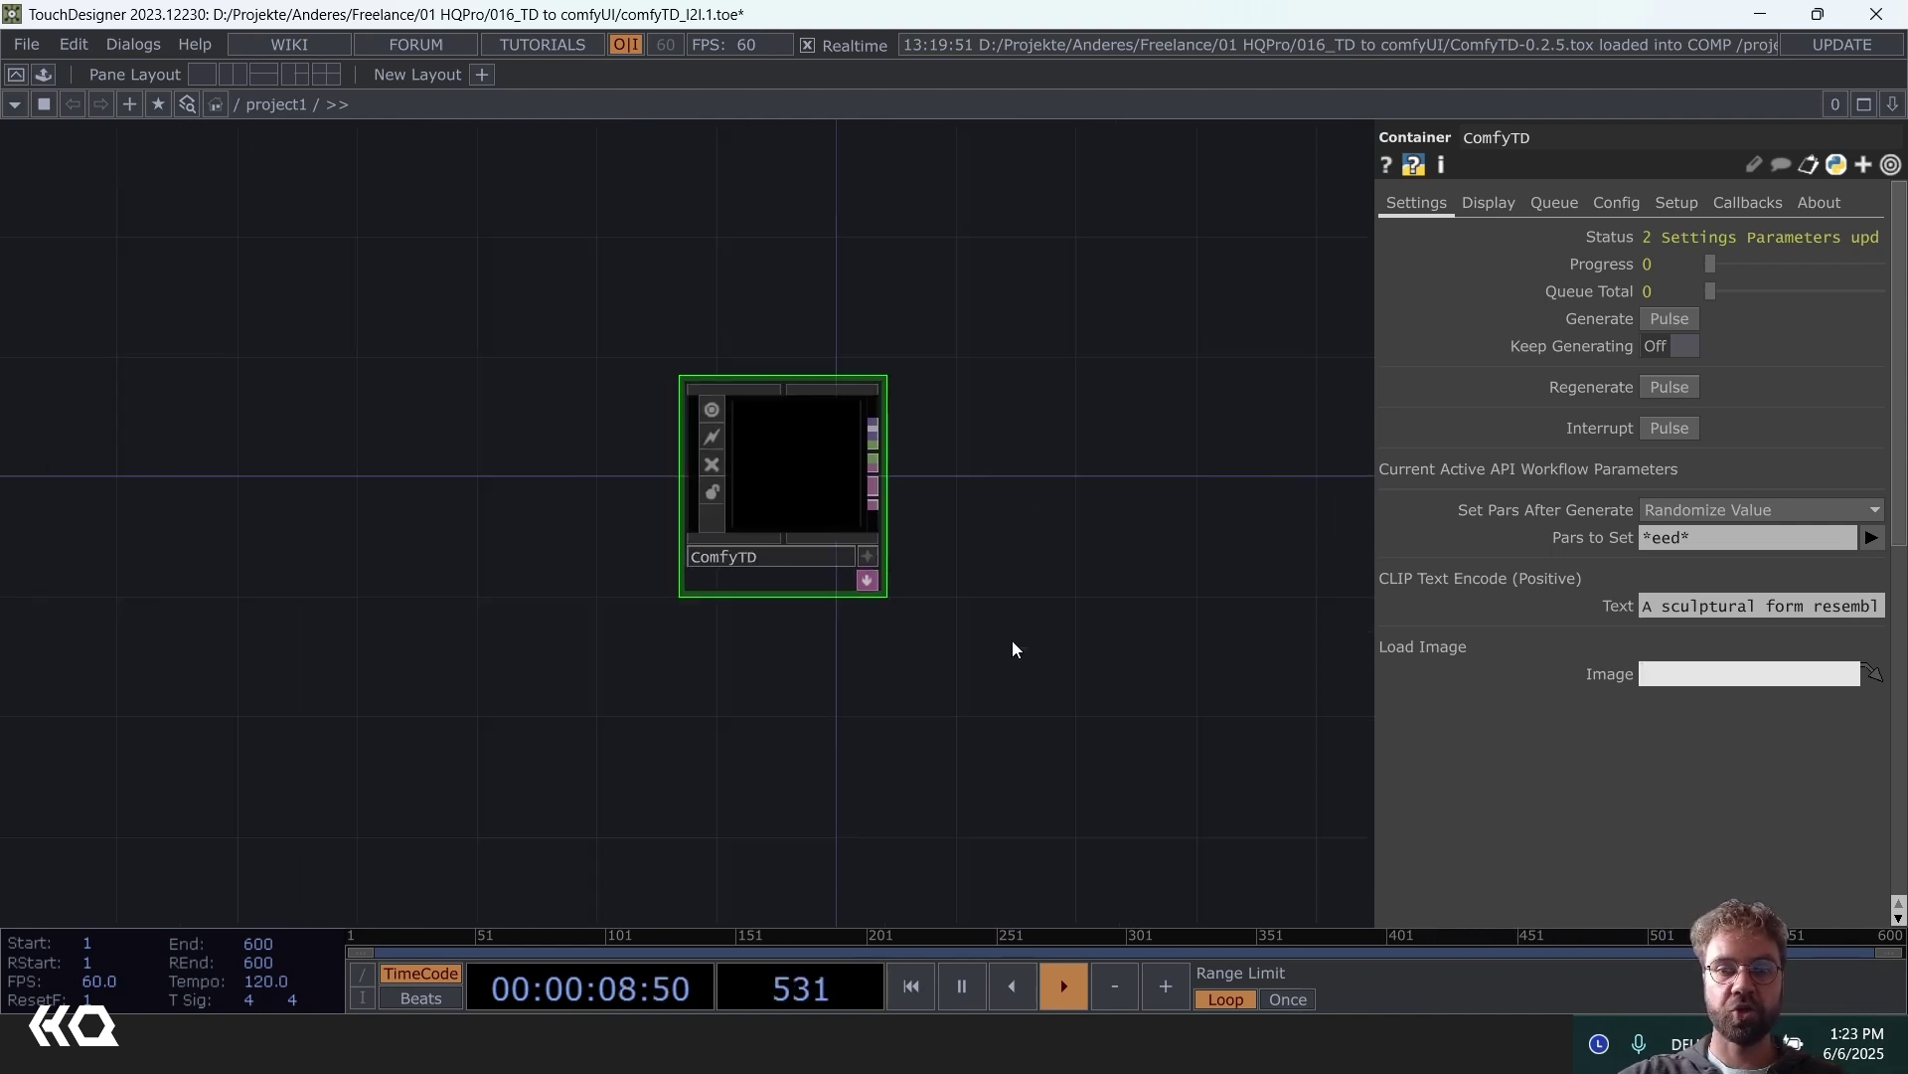
pyautogui.moveTo(499, 591); pyautogui.dragTo(753, 583)
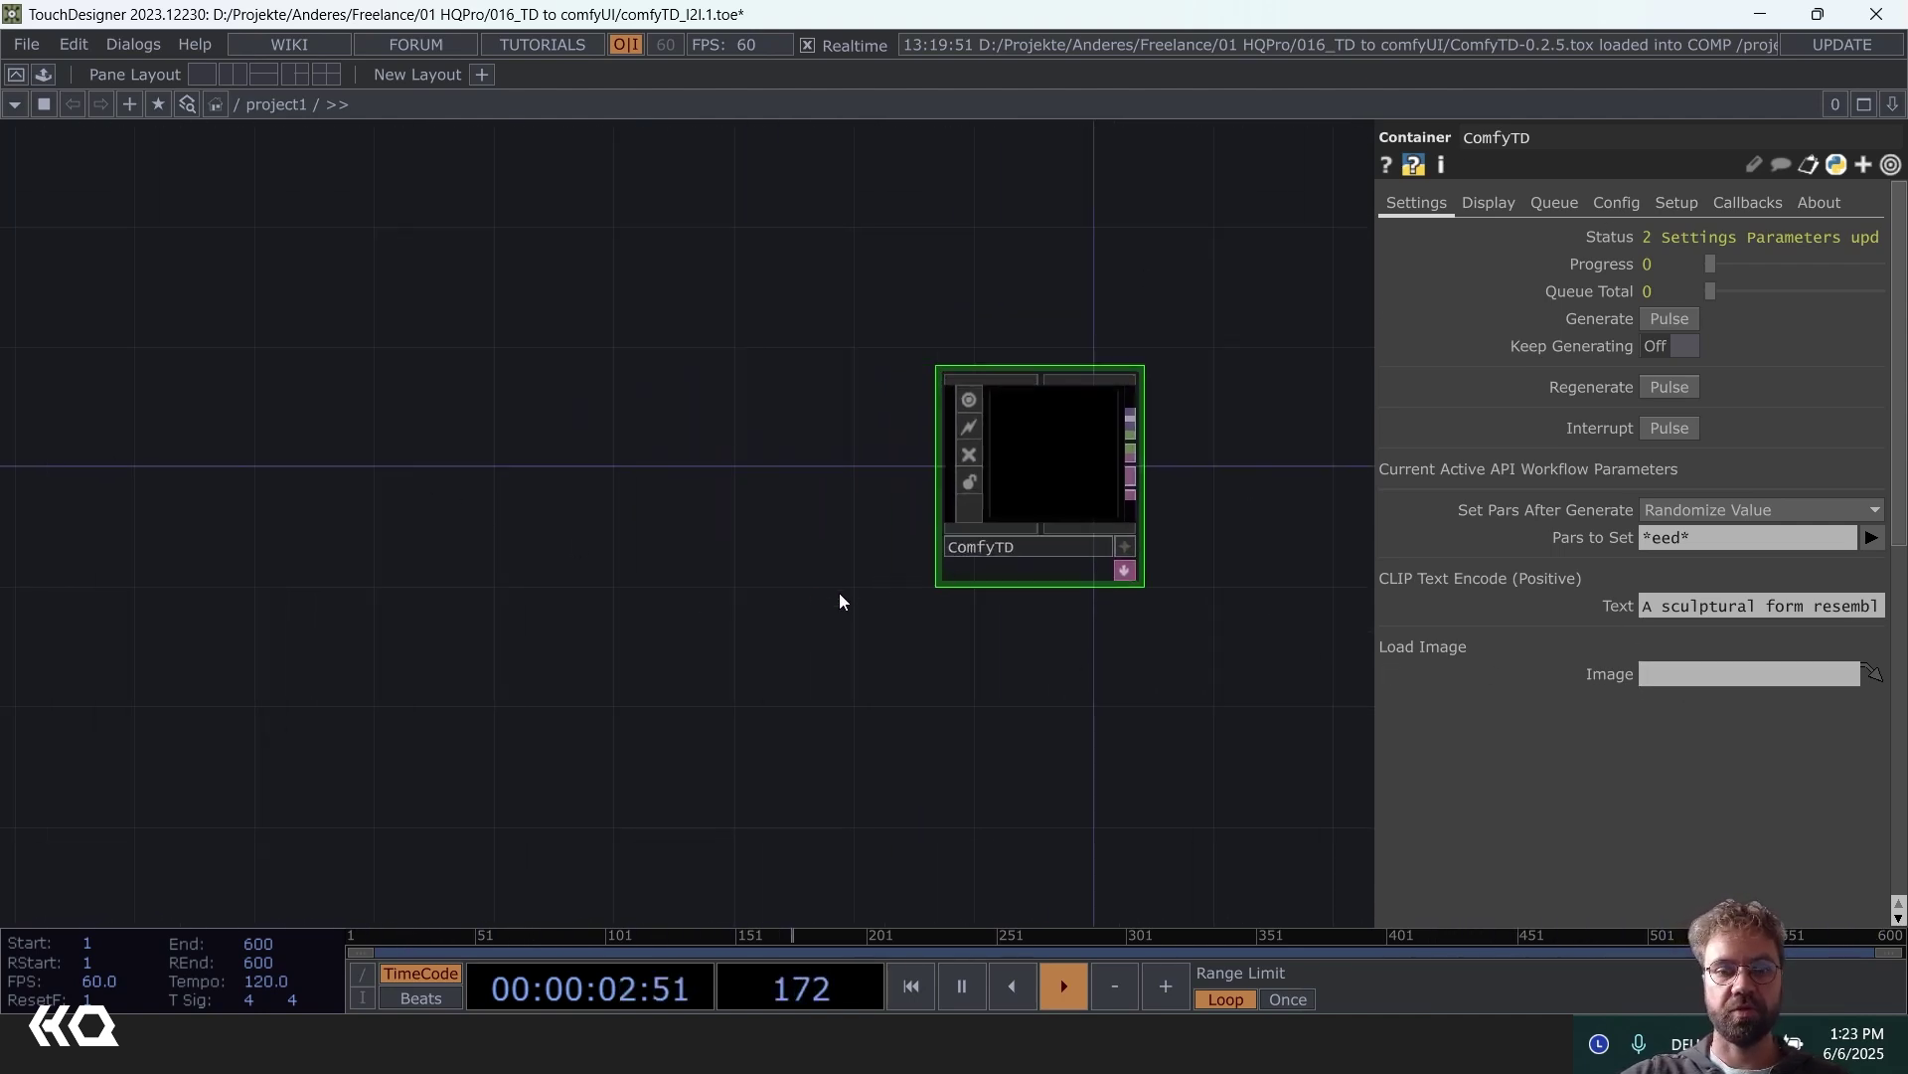
pyautogui.doubleClick(372, 456)
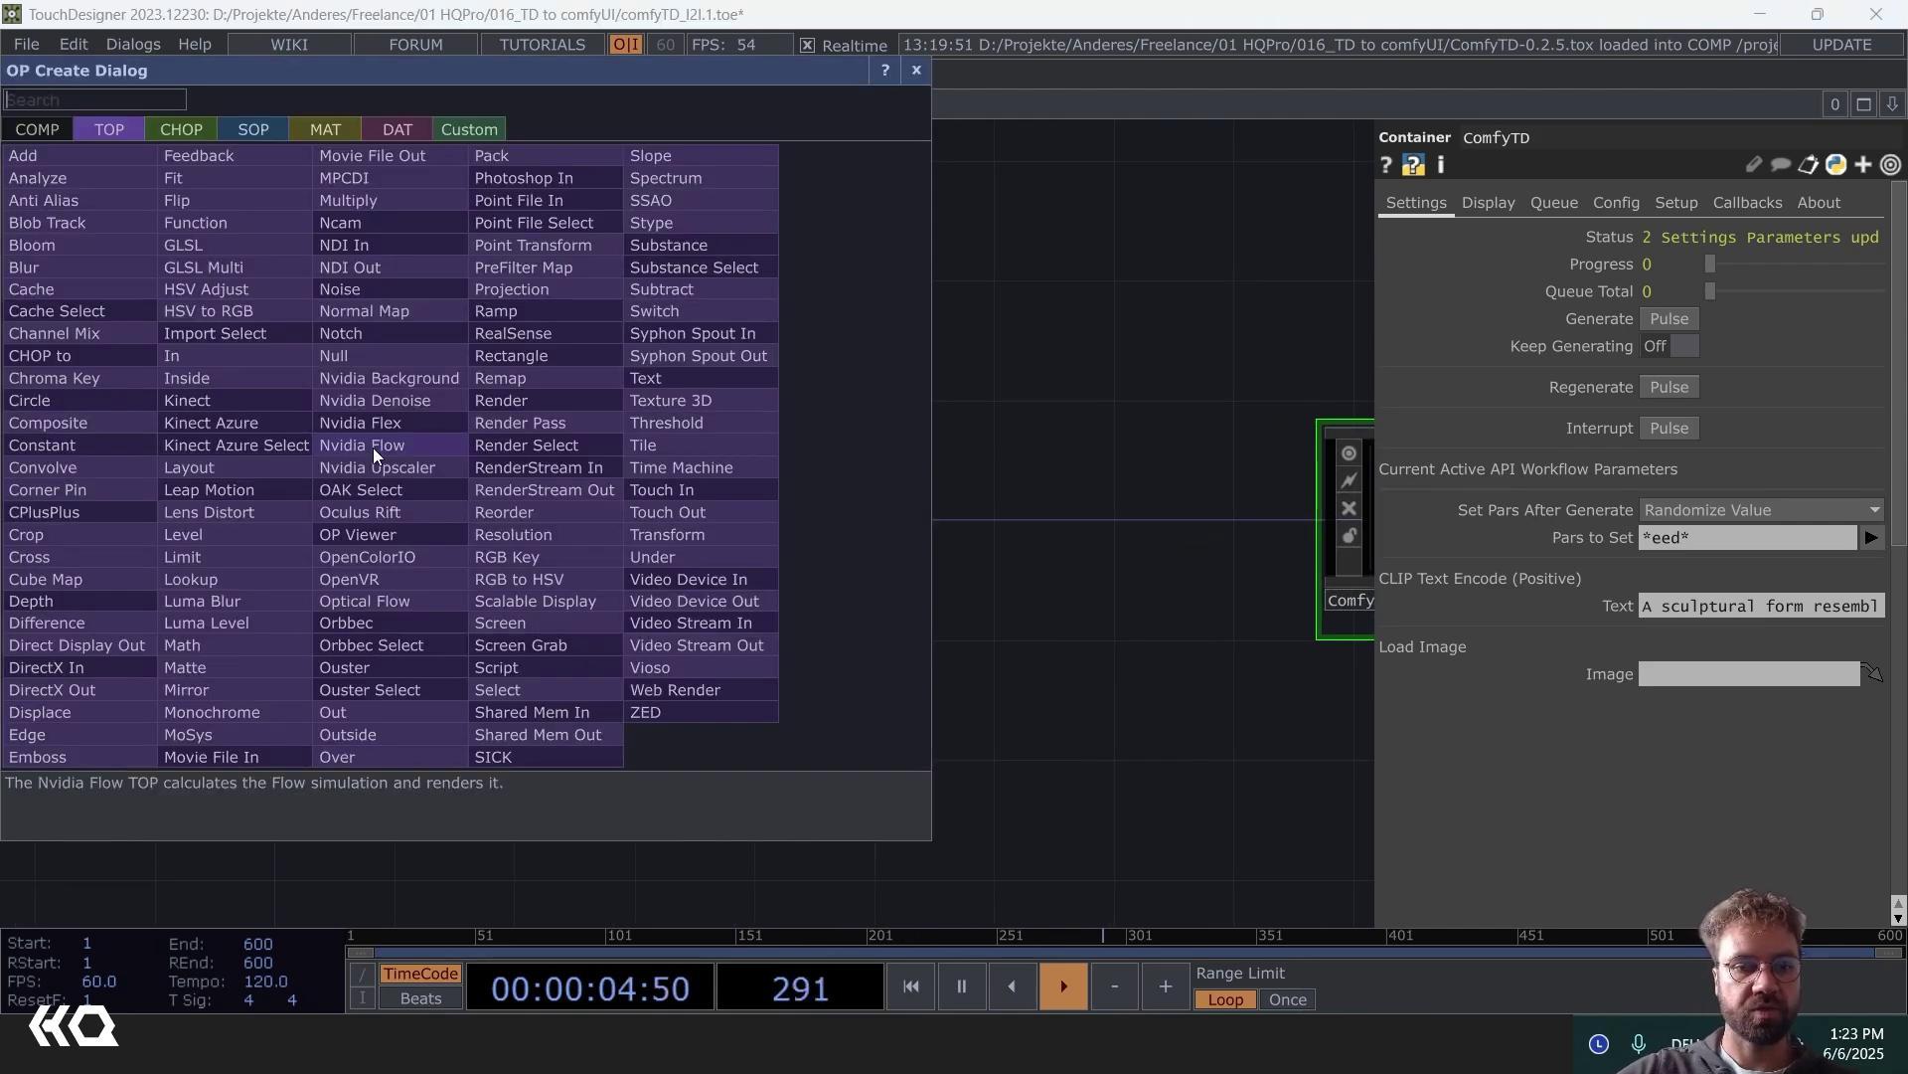
pyautogui.write('sphe')
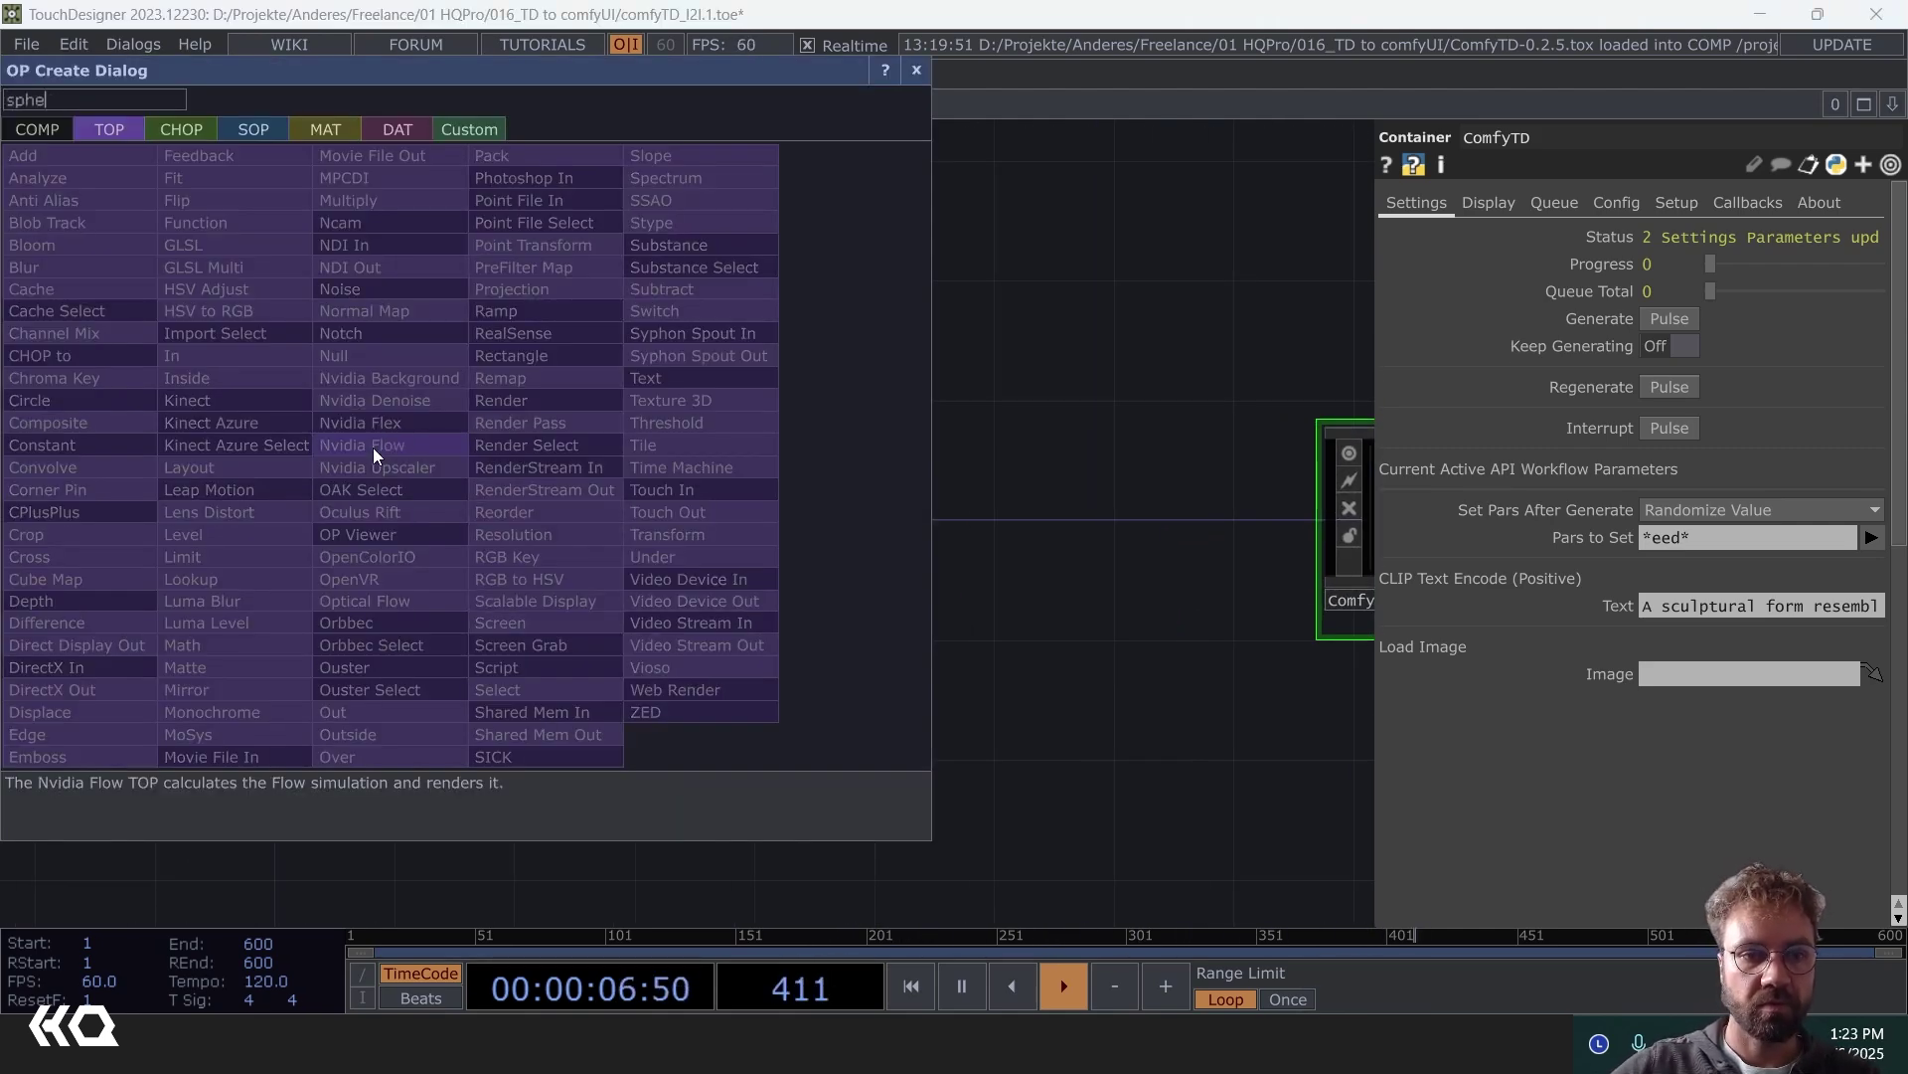
pyautogui.click(916, 71)
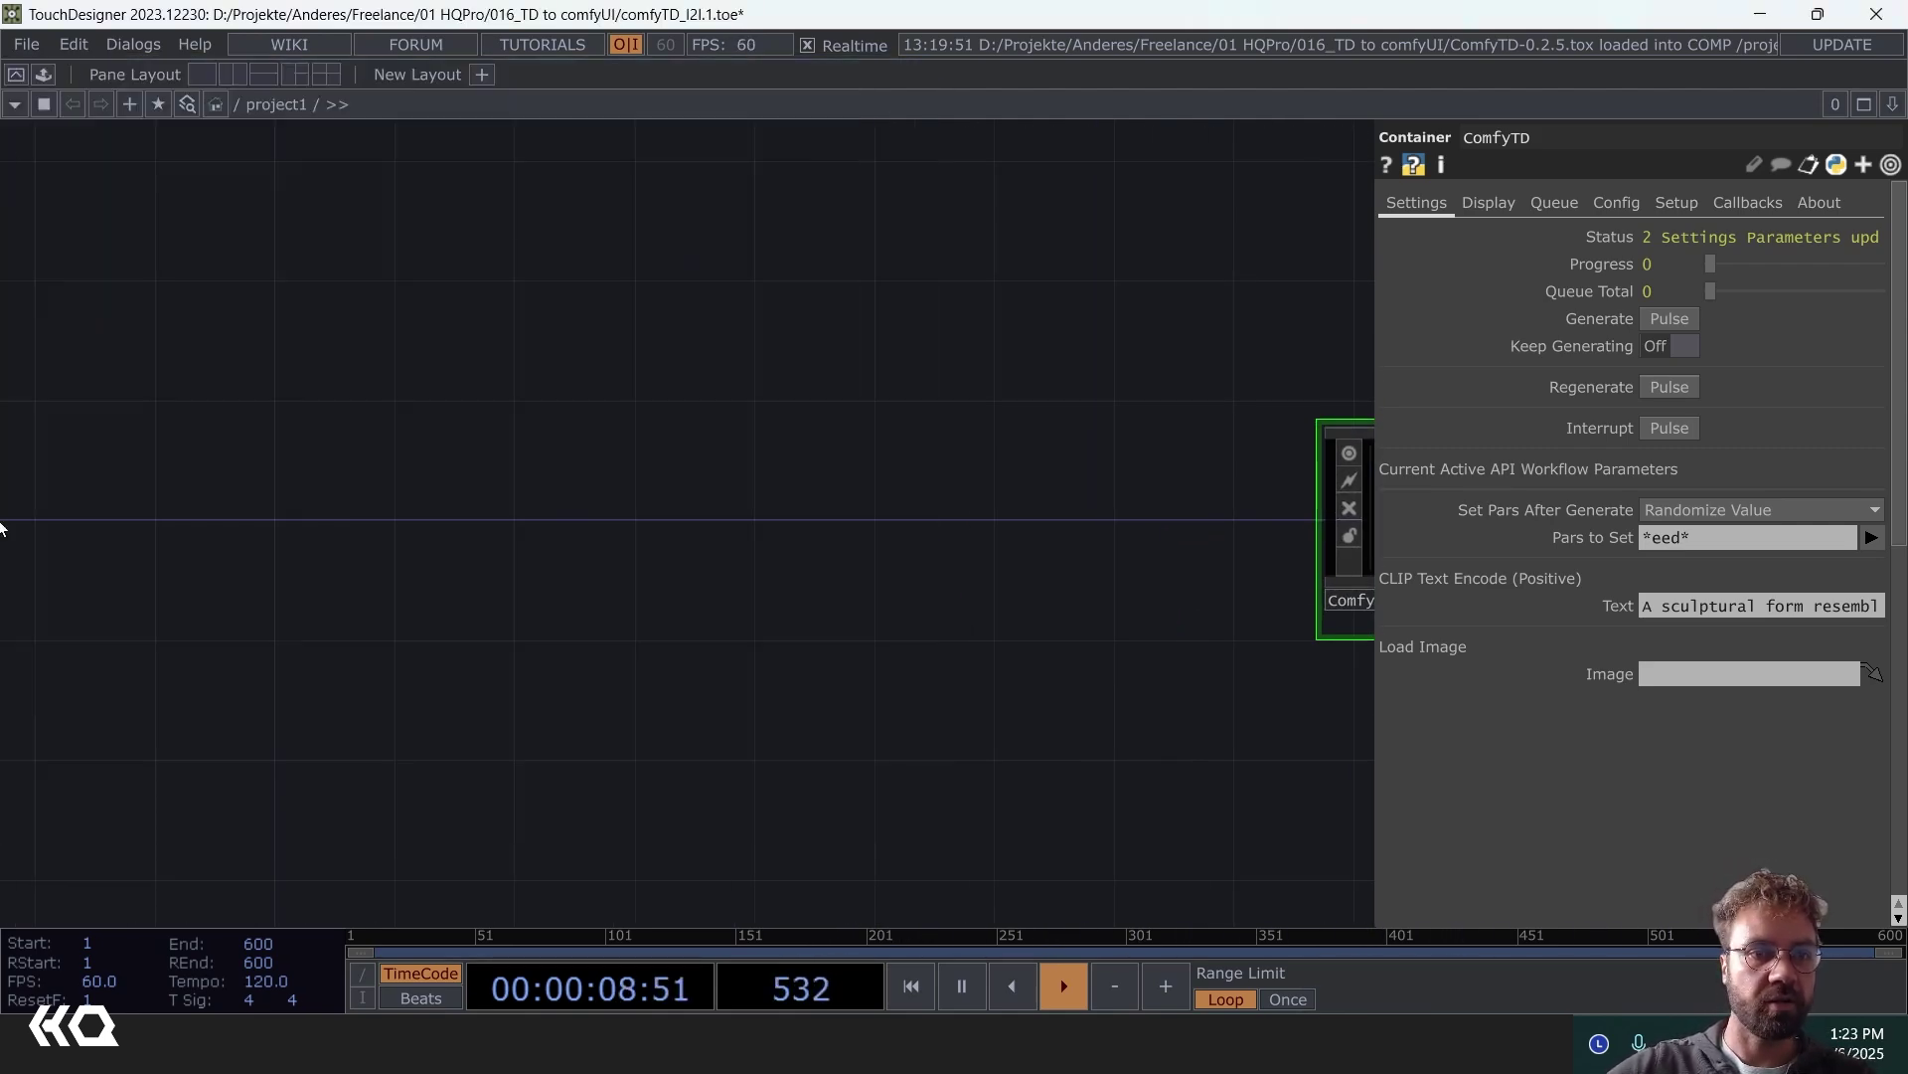
pyautogui.click(43, 73)
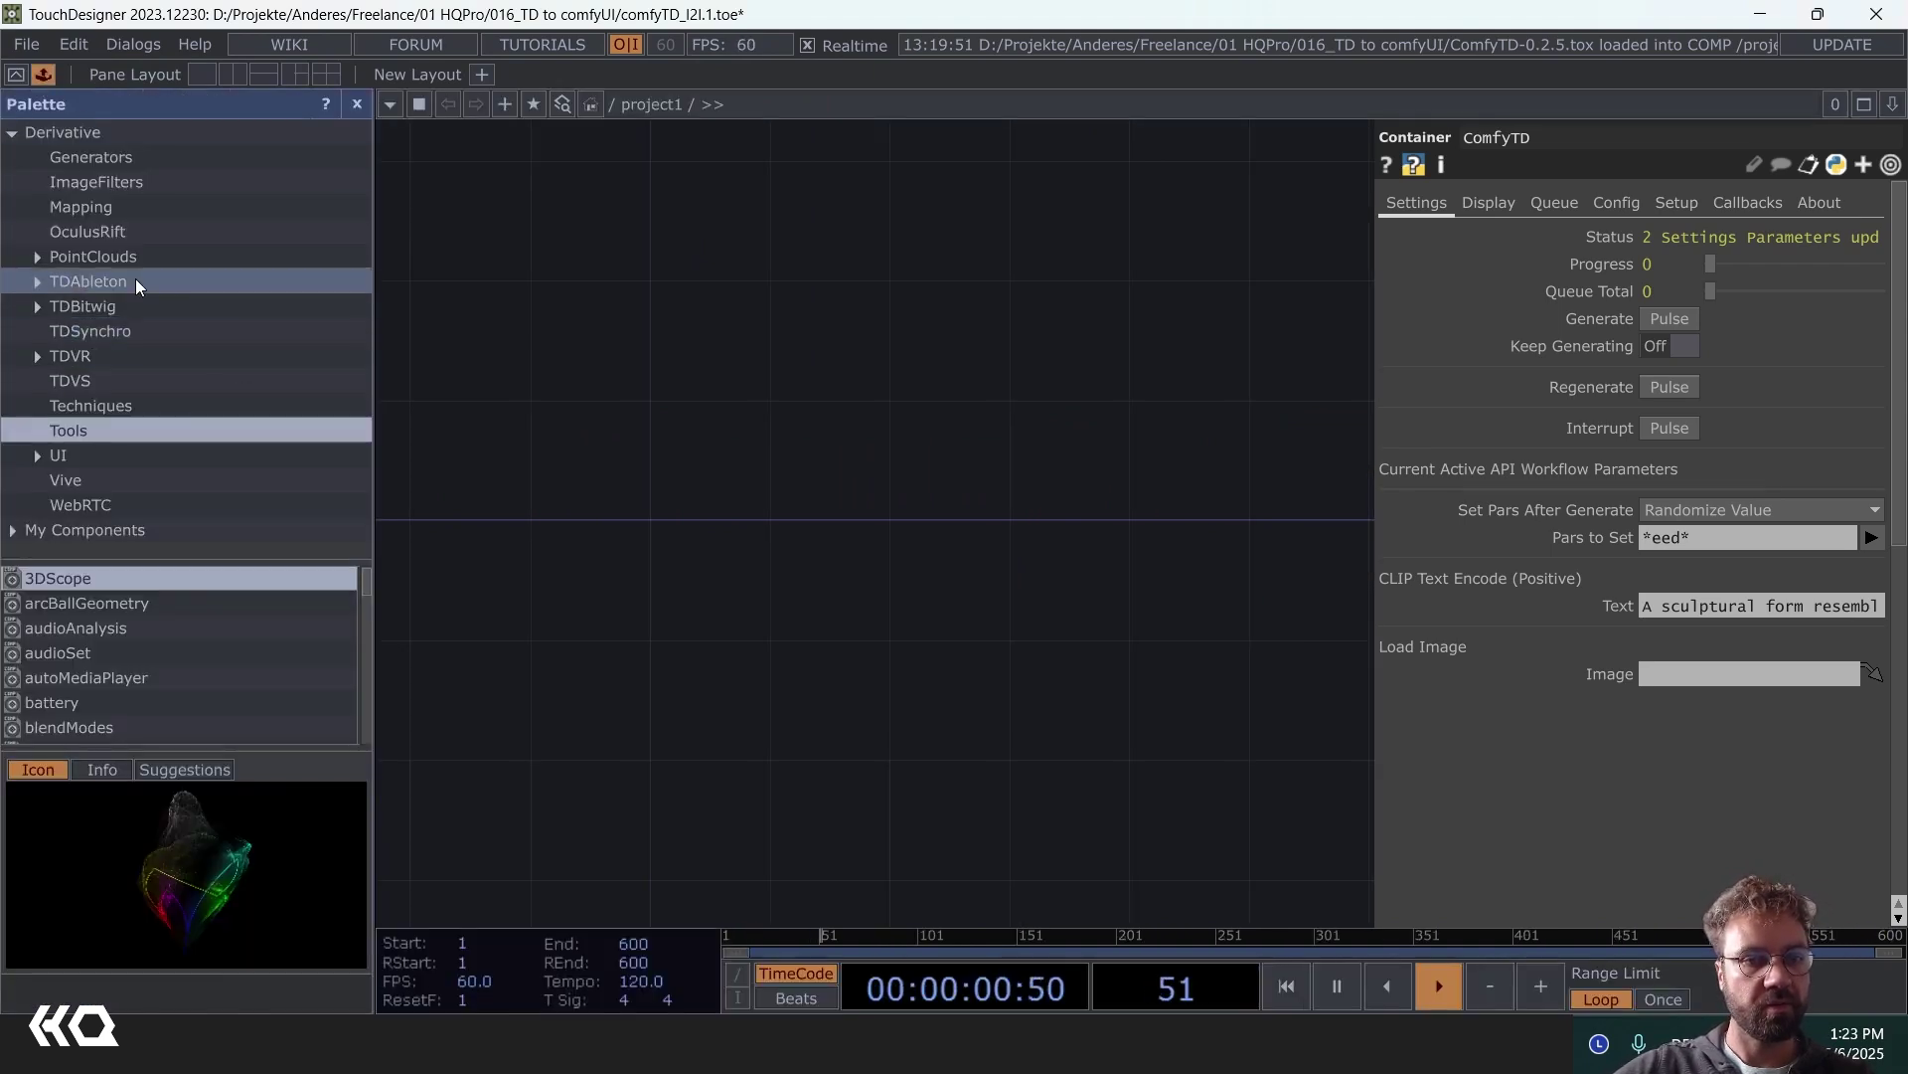
pyautogui.click(122, 159)
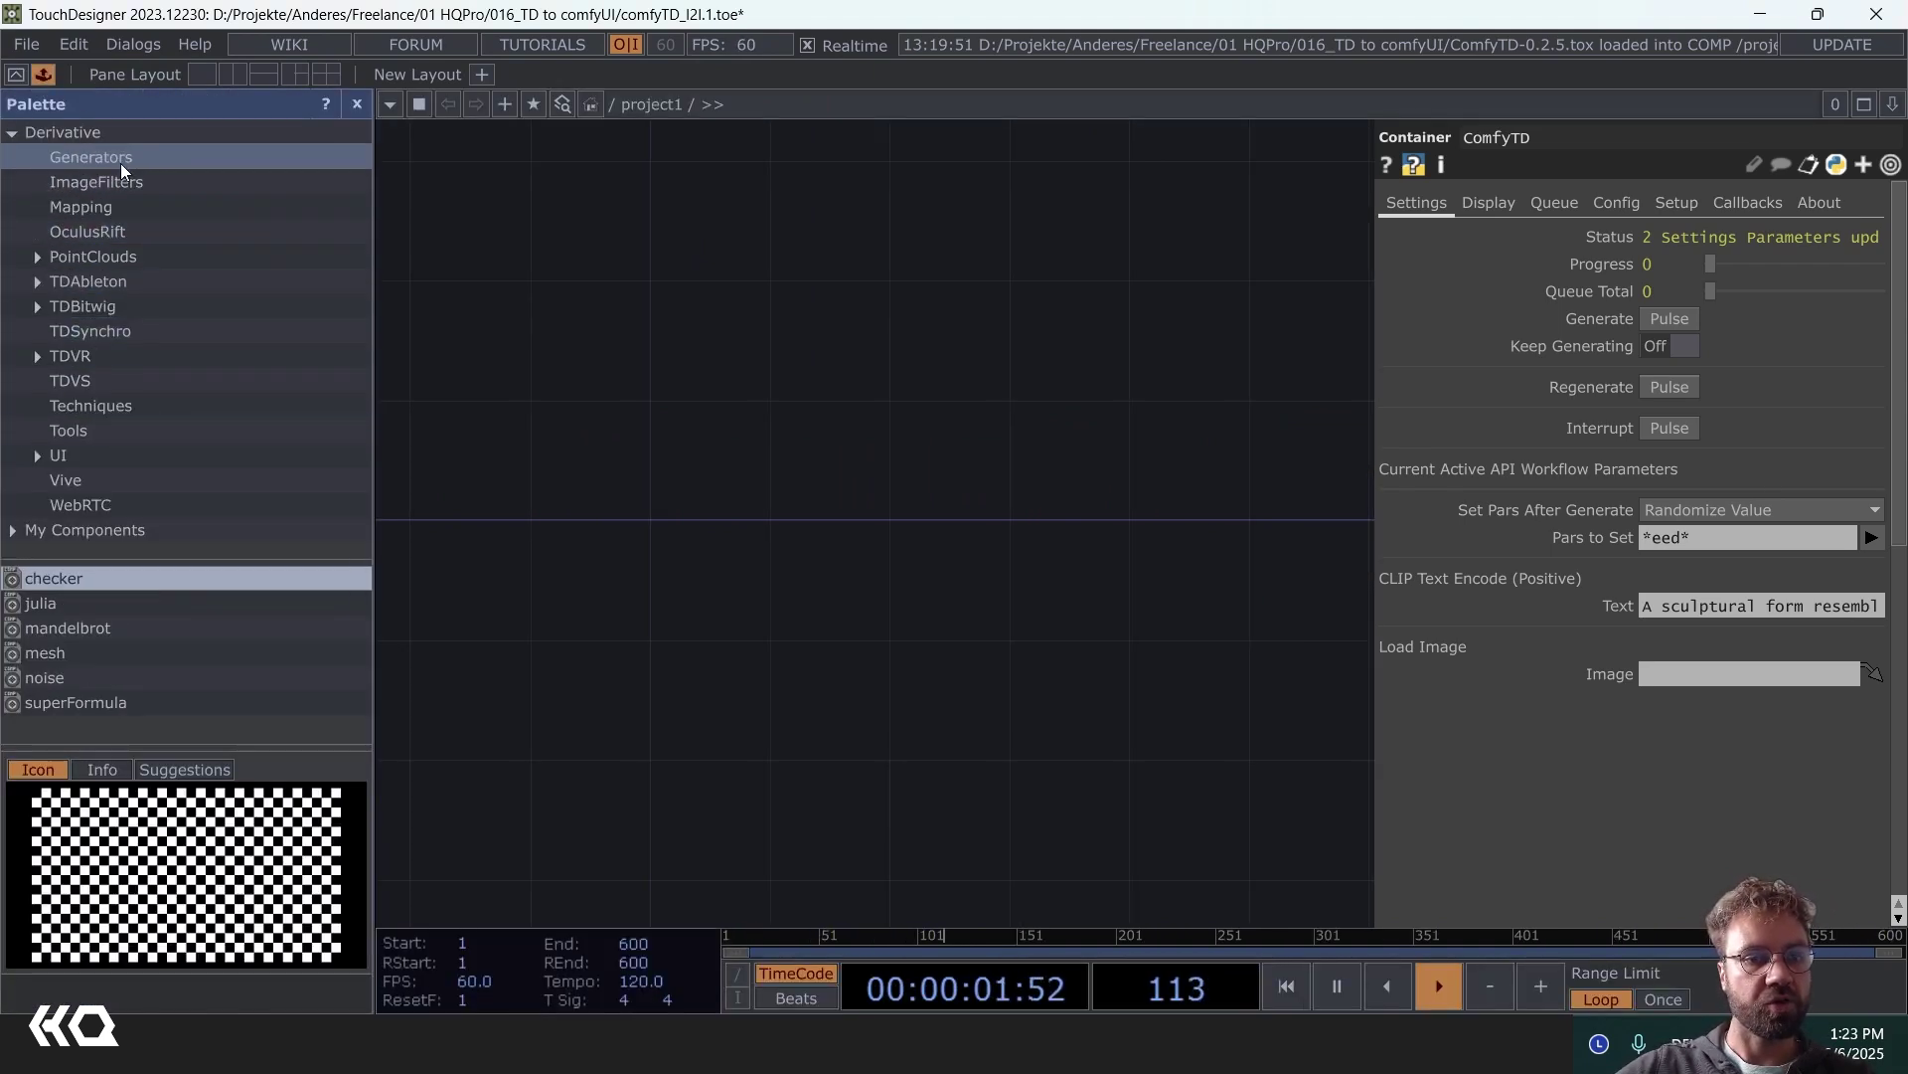
pyautogui.click(124, 703)
pyautogui.moveTo(124, 703); pyautogui.dragTo(690, 474)
pyautogui.click(358, 104)
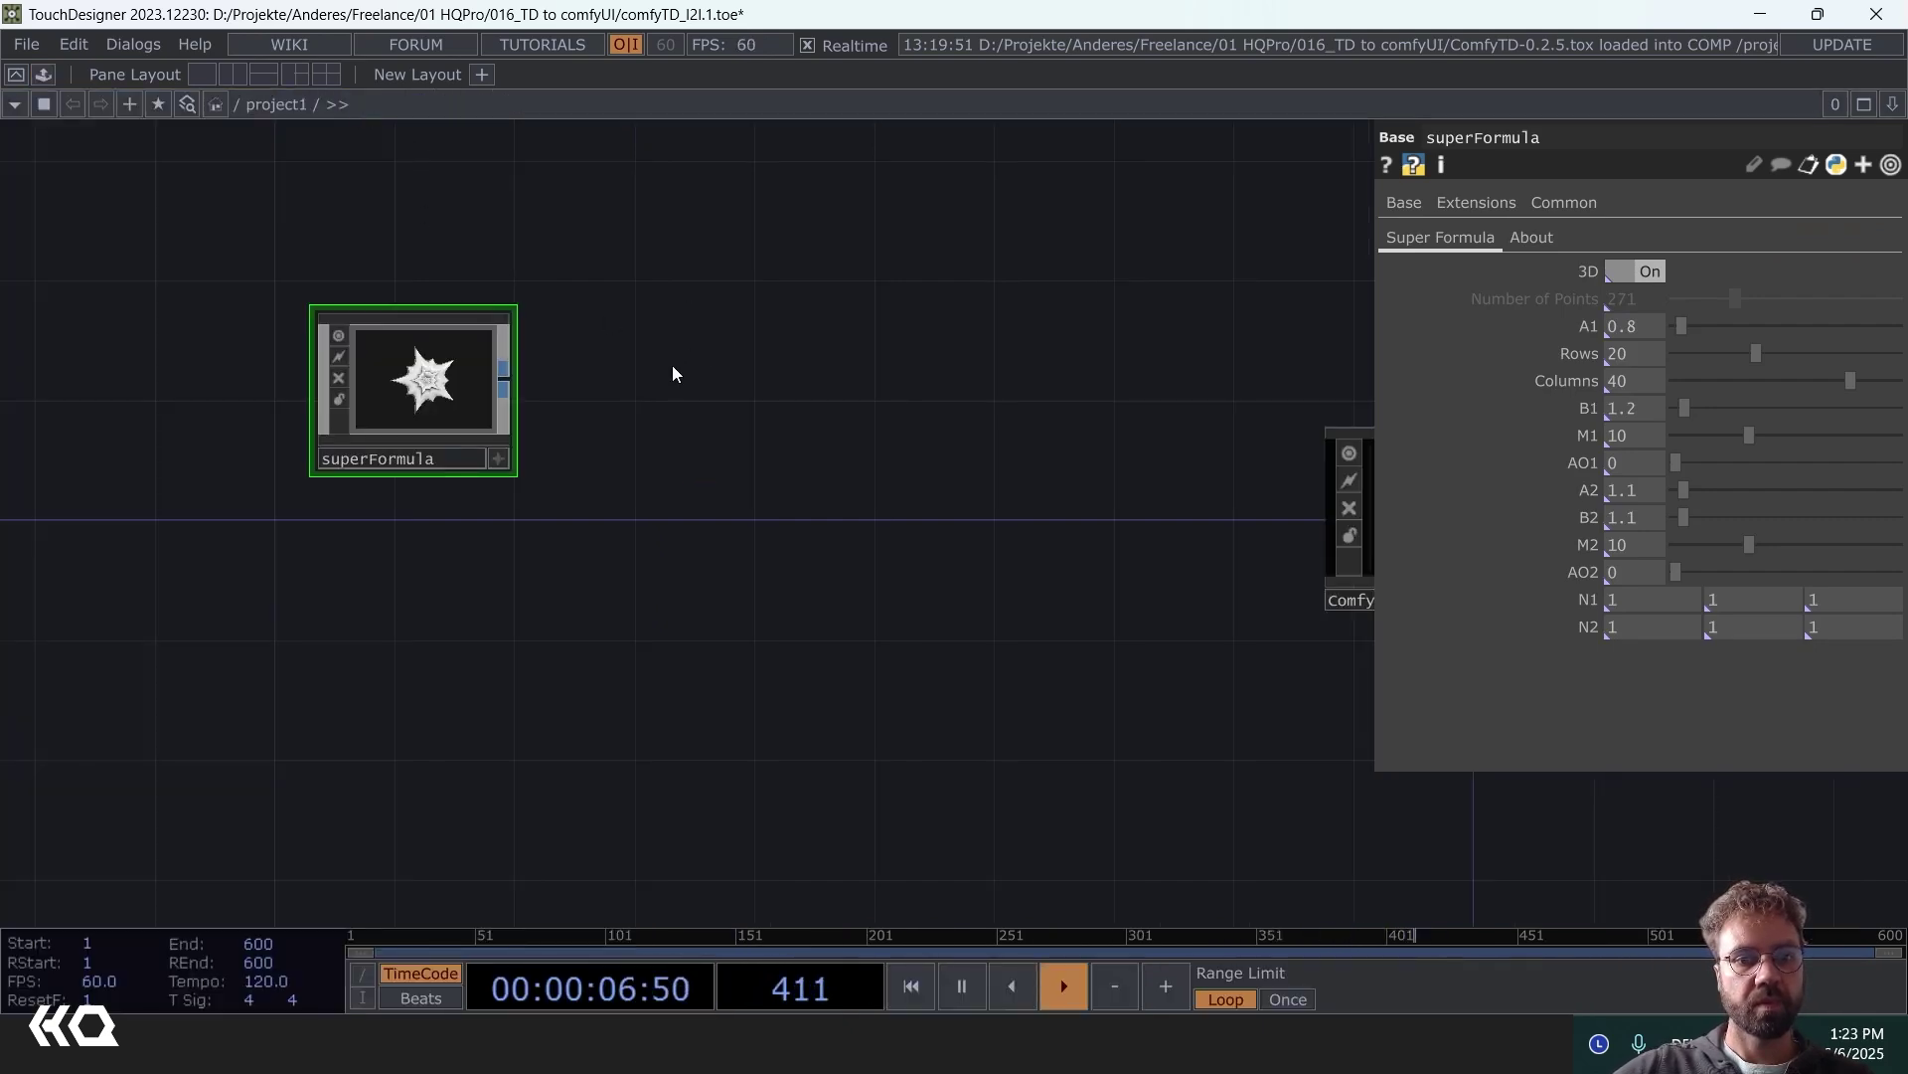
# - Add a Geometry COMP, geo1, fed by the superFormula output
pyautogui.press('Tab')
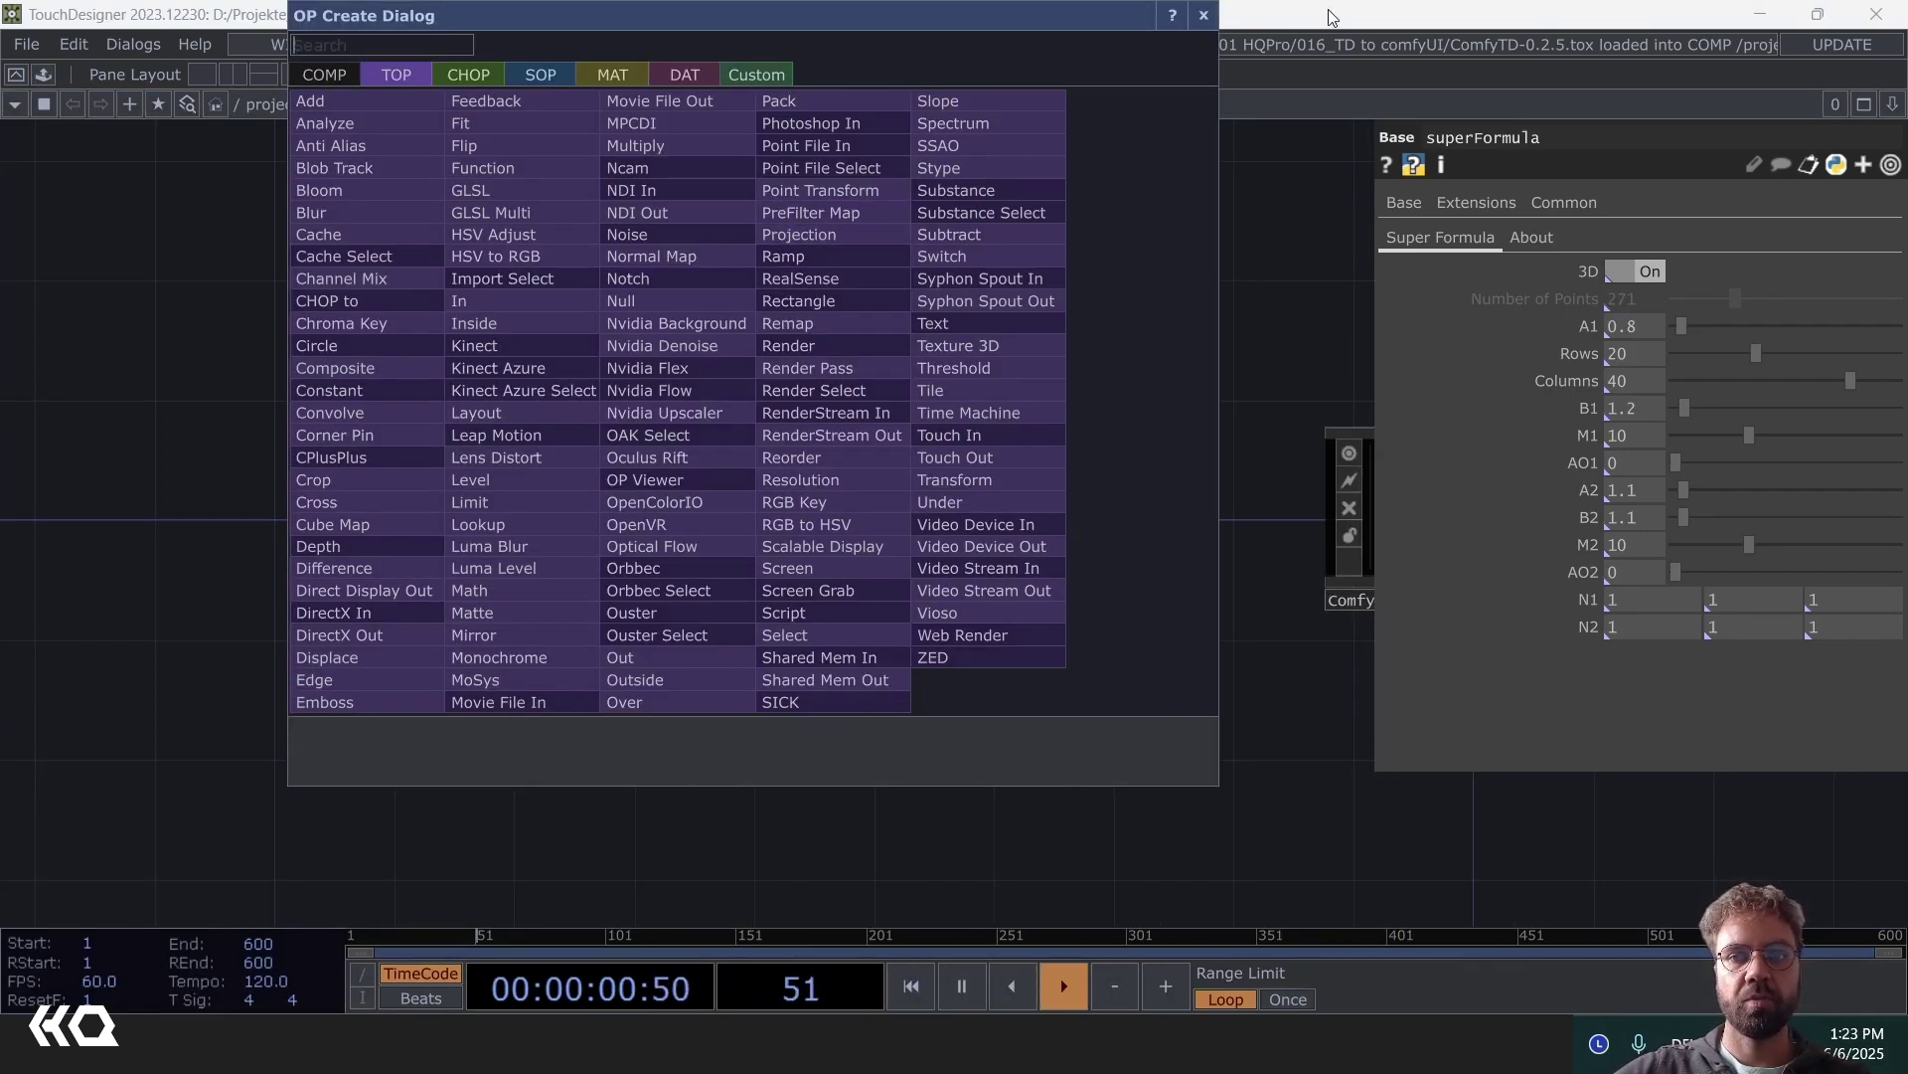
pyautogui.click(1205, 16)
pyautogui.rightClick(503, 384)
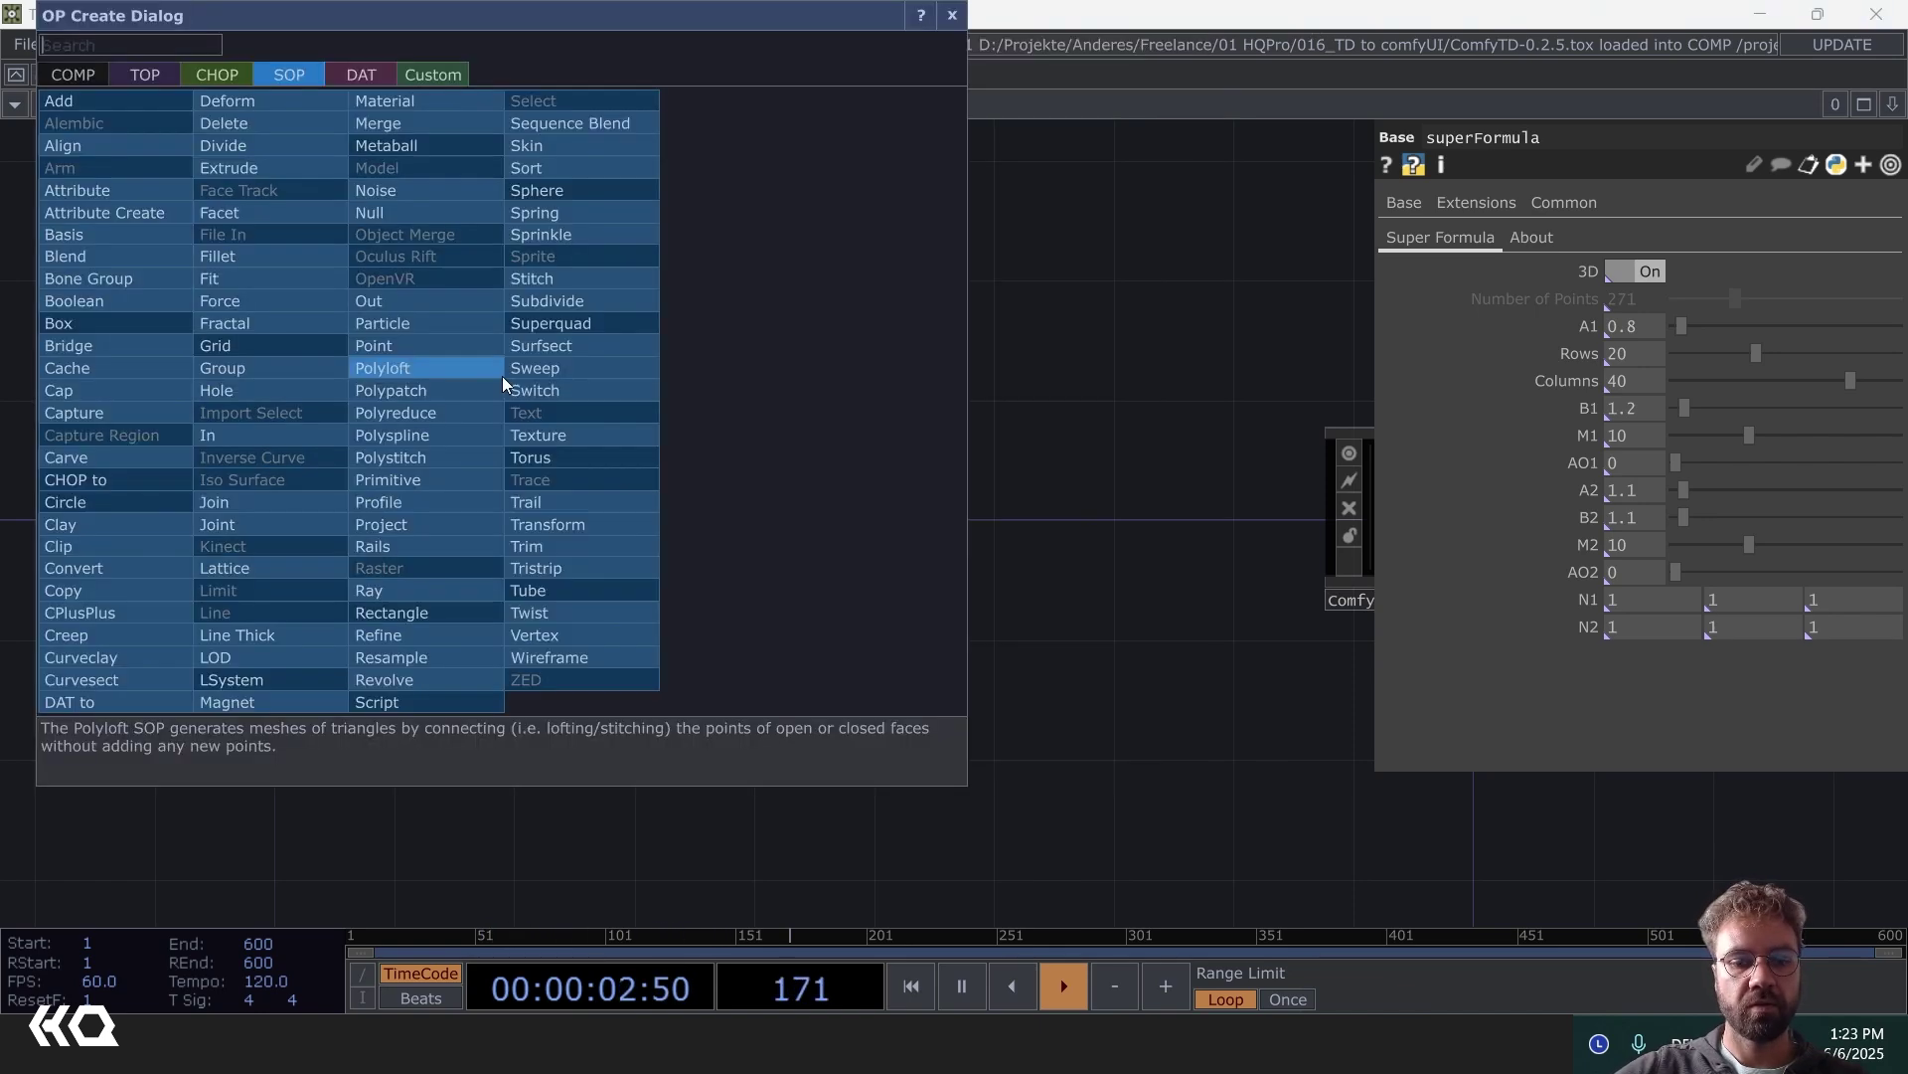
pyautogui.write('geo')
pyautogui.click(51, 76)
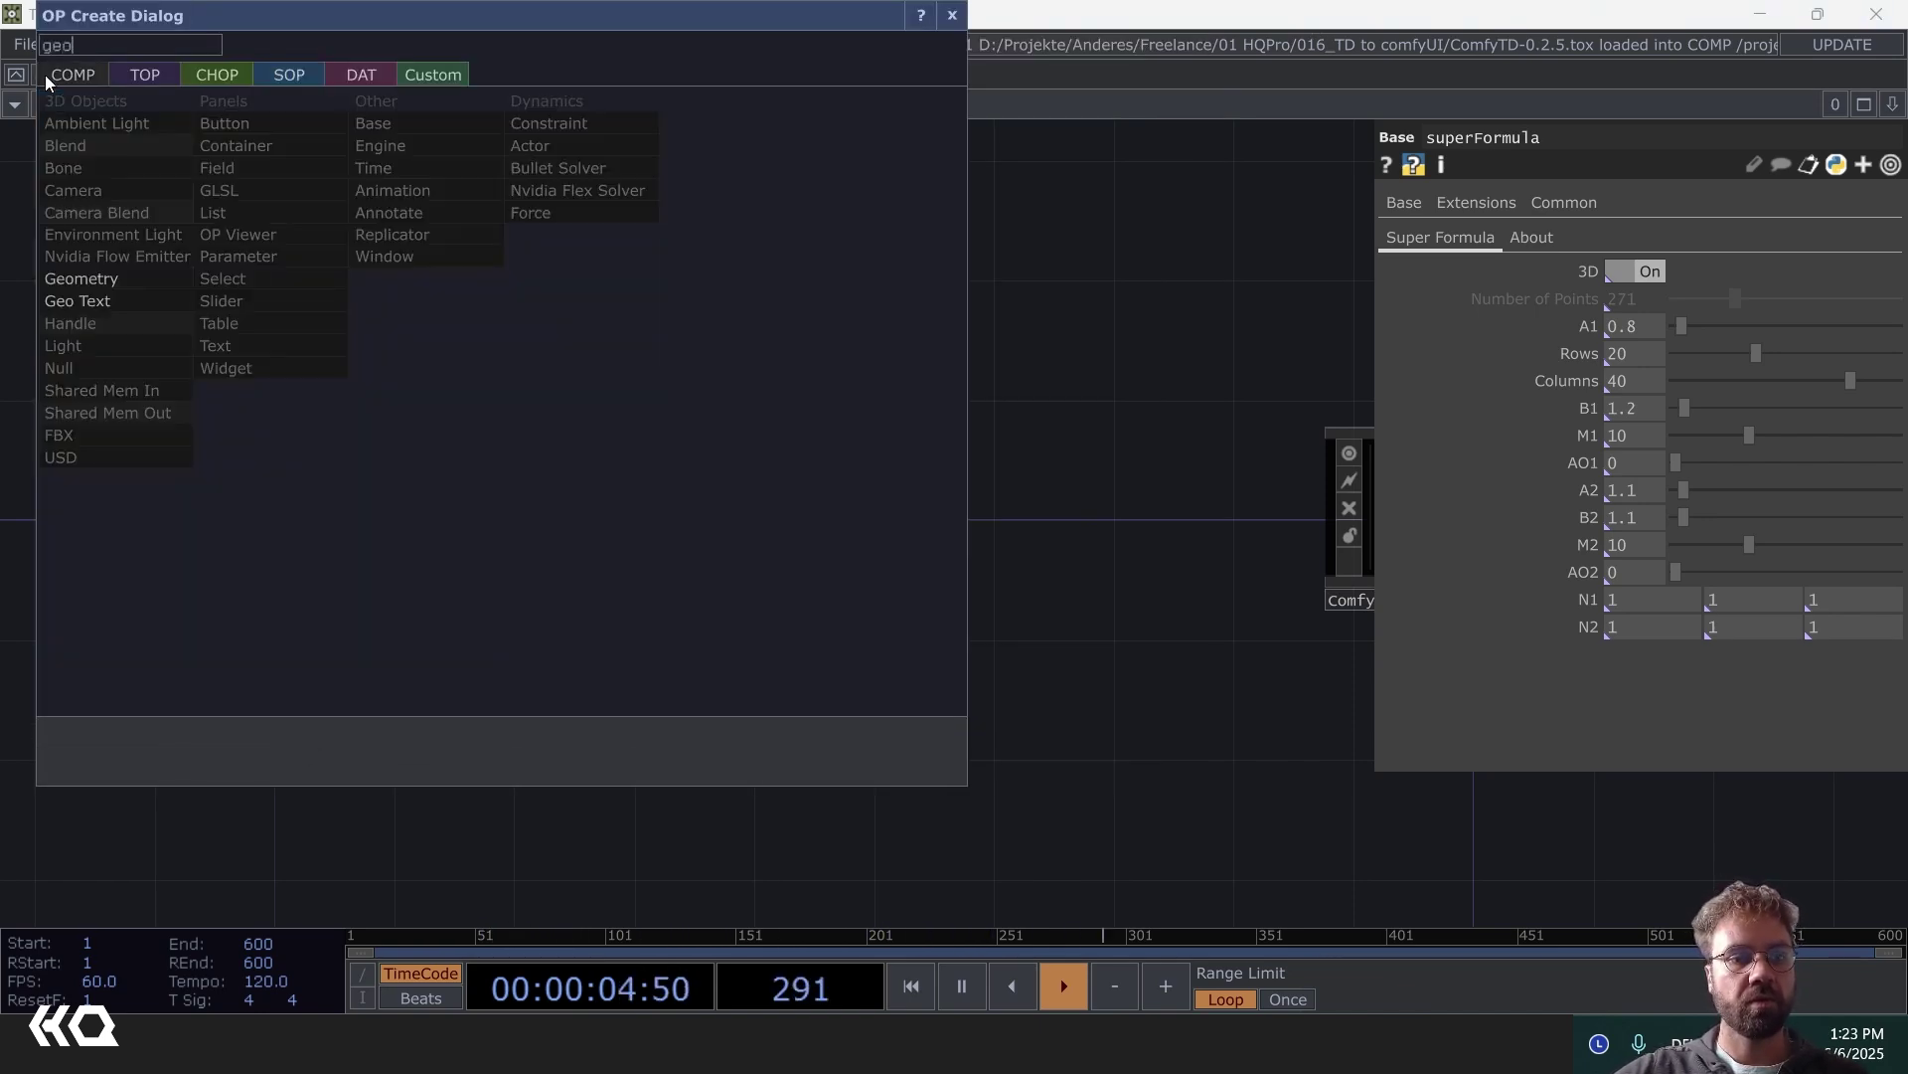
pyautogui.click(116, 264)
pyautogui.click(722, 392)
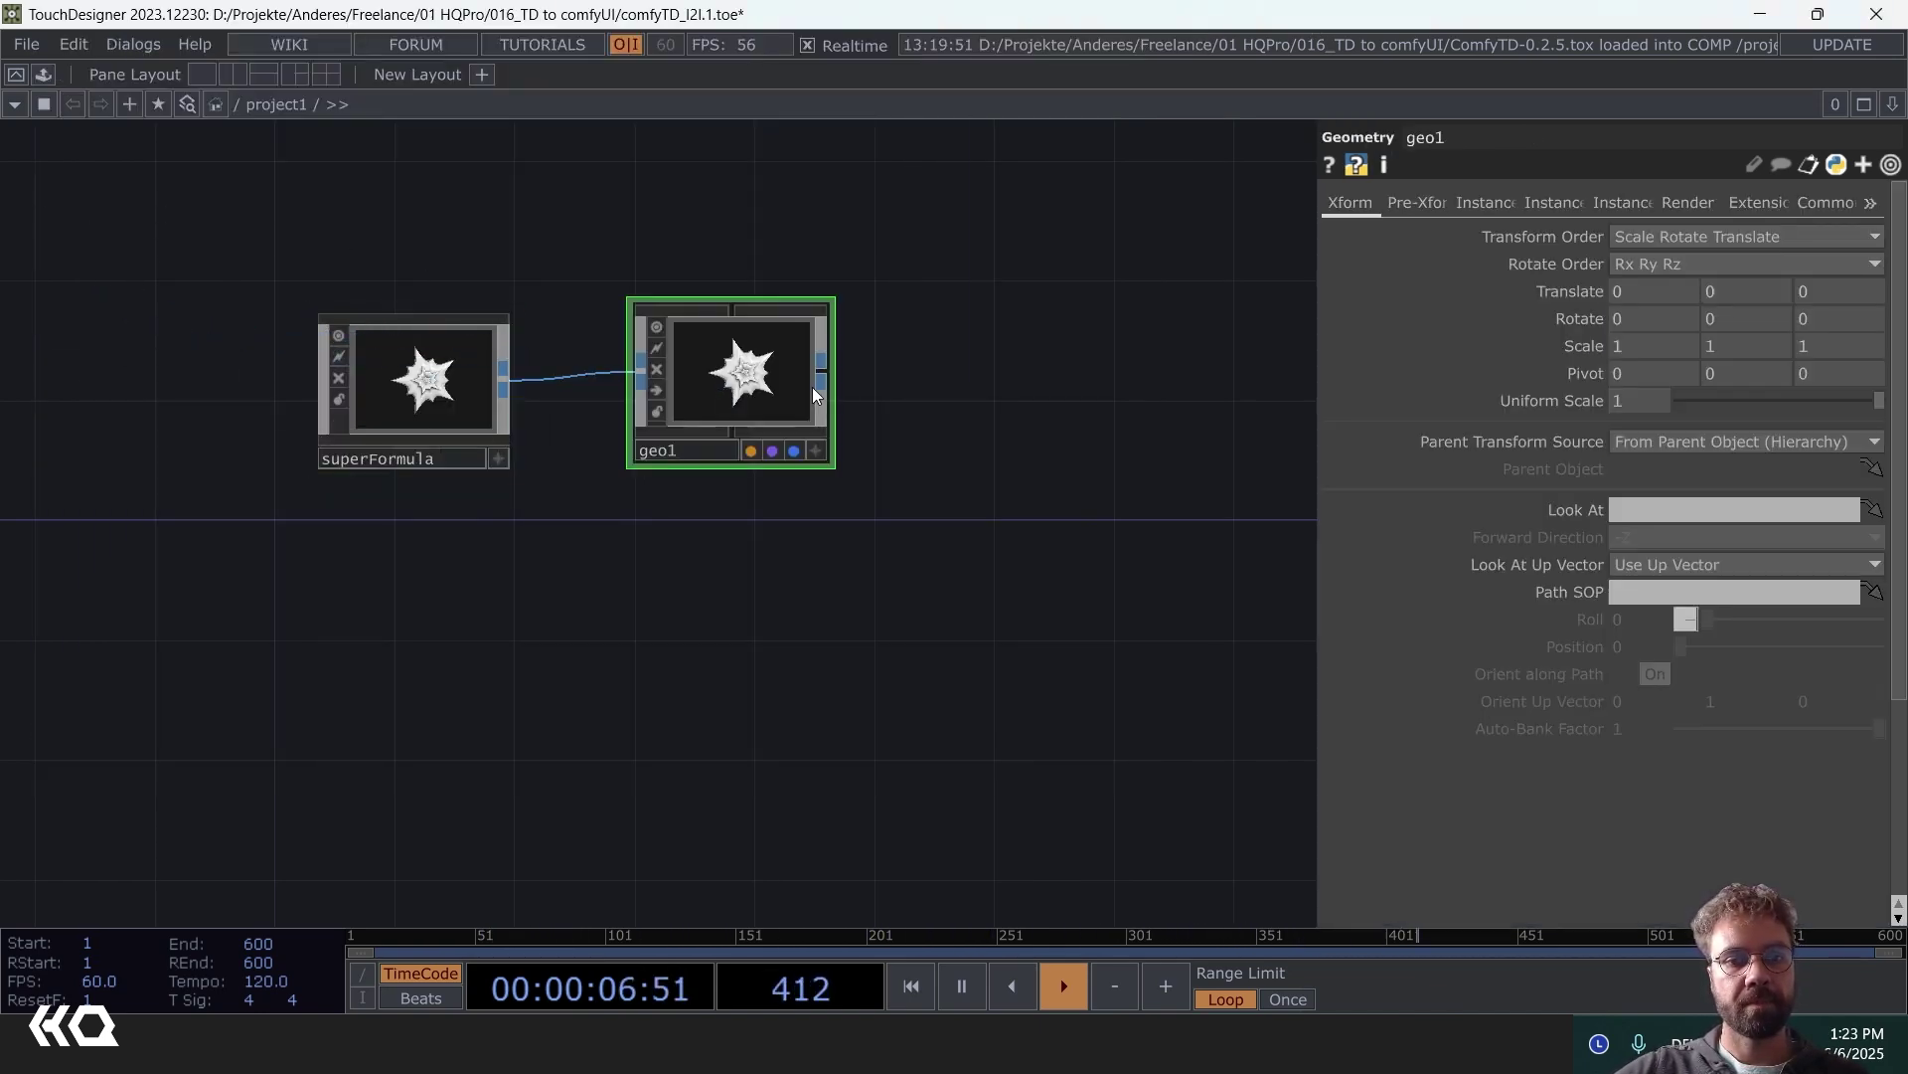
# - Add a Render TOP, render1, below geo1
pyautogui.press('Tab')
pyautogui.write('ren')
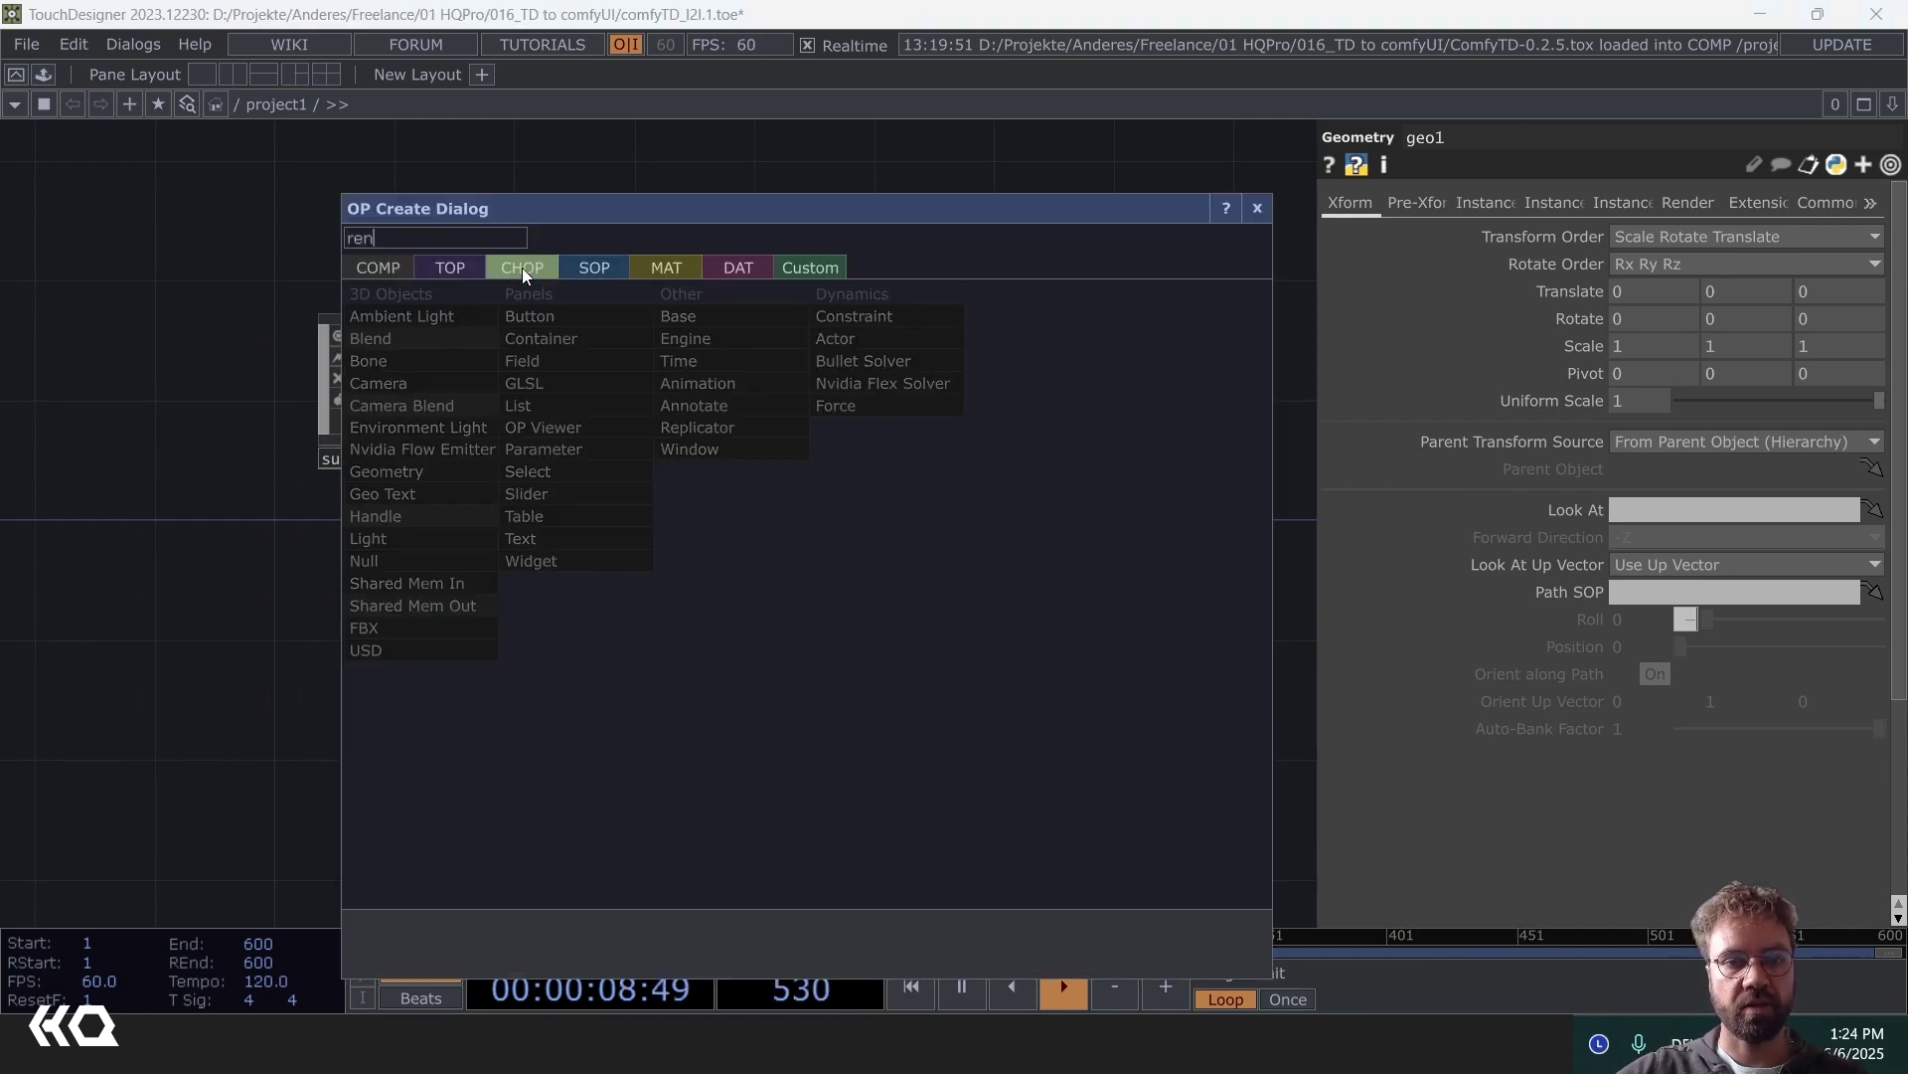
pyautogui.click(443, 266)
pyautogui.click(861, 542)
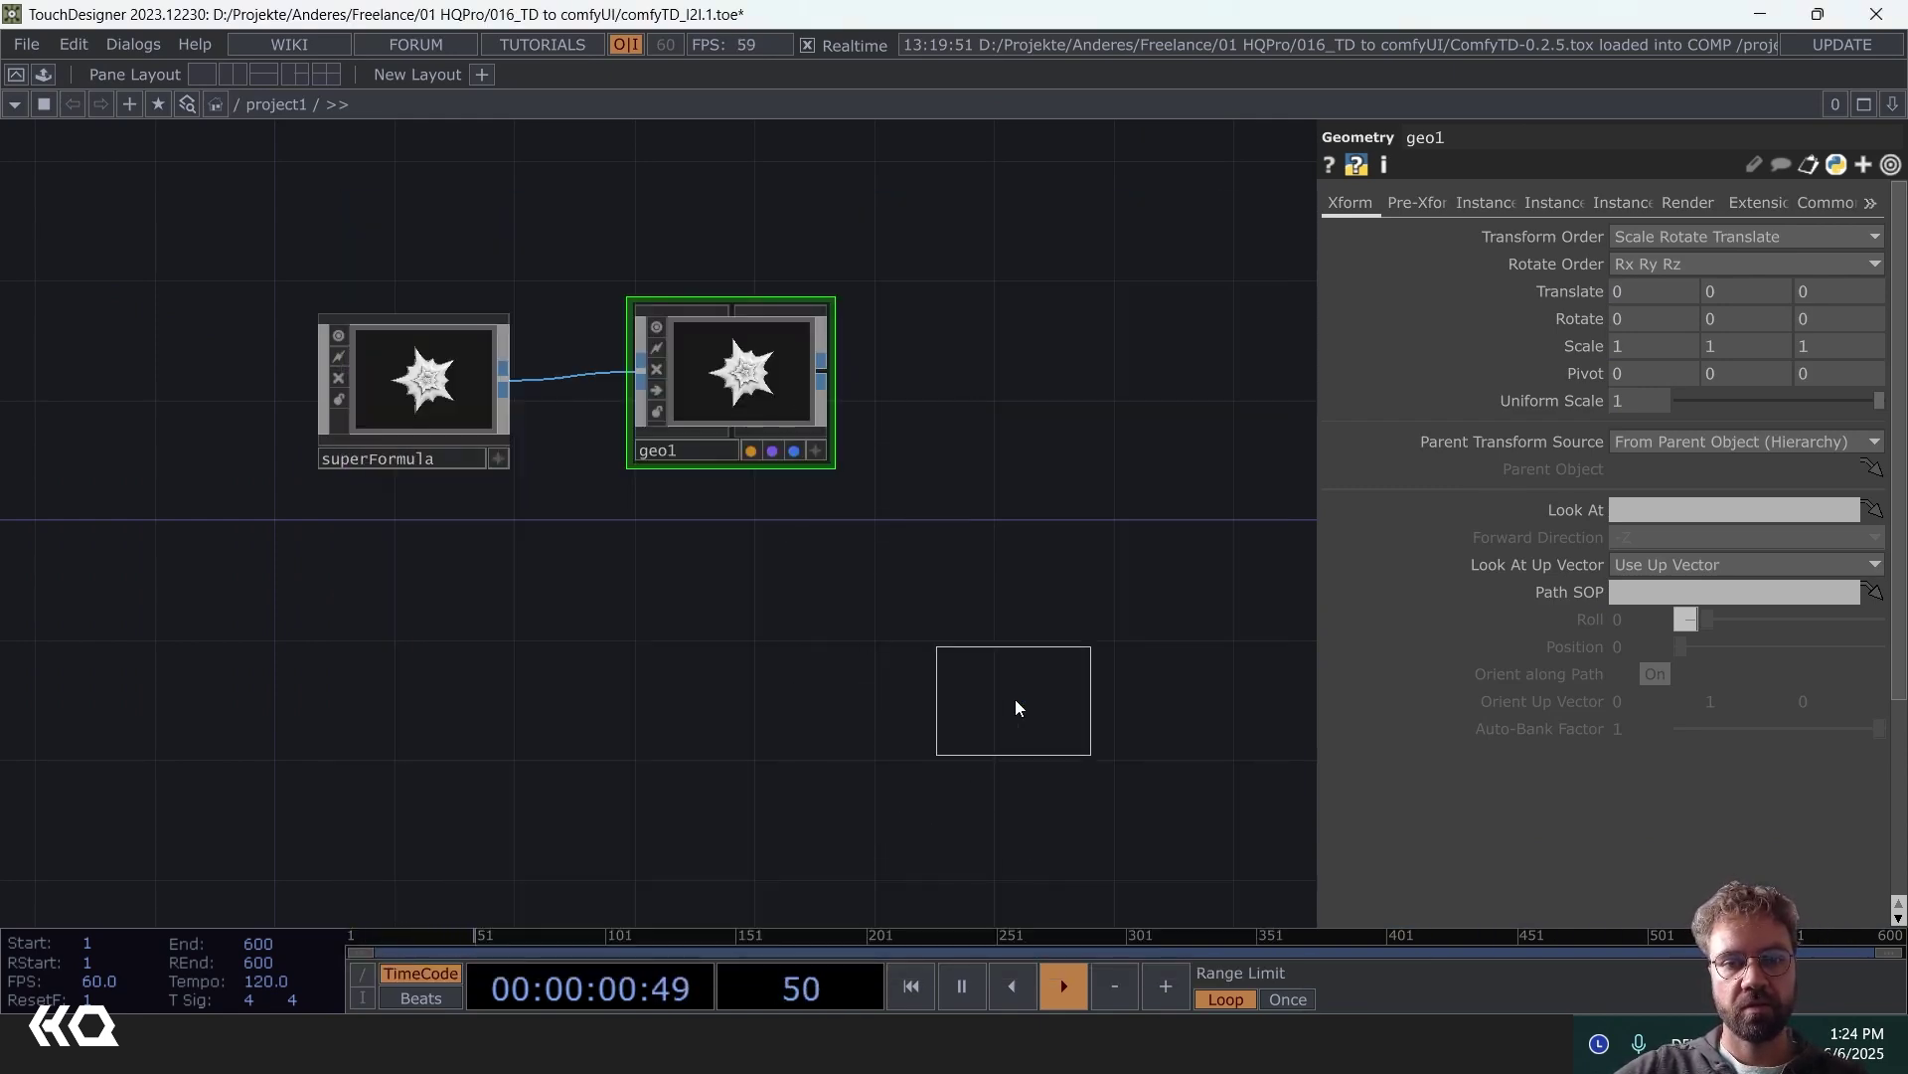
pyautogui.click(1015, 700)
# - Add a Camera COMP cam1 above render1 and a Wireframe MAT above geo1
pyautogui.press('Tab')
pyautogui.click(607, 170)
pyautogui.write('ca')
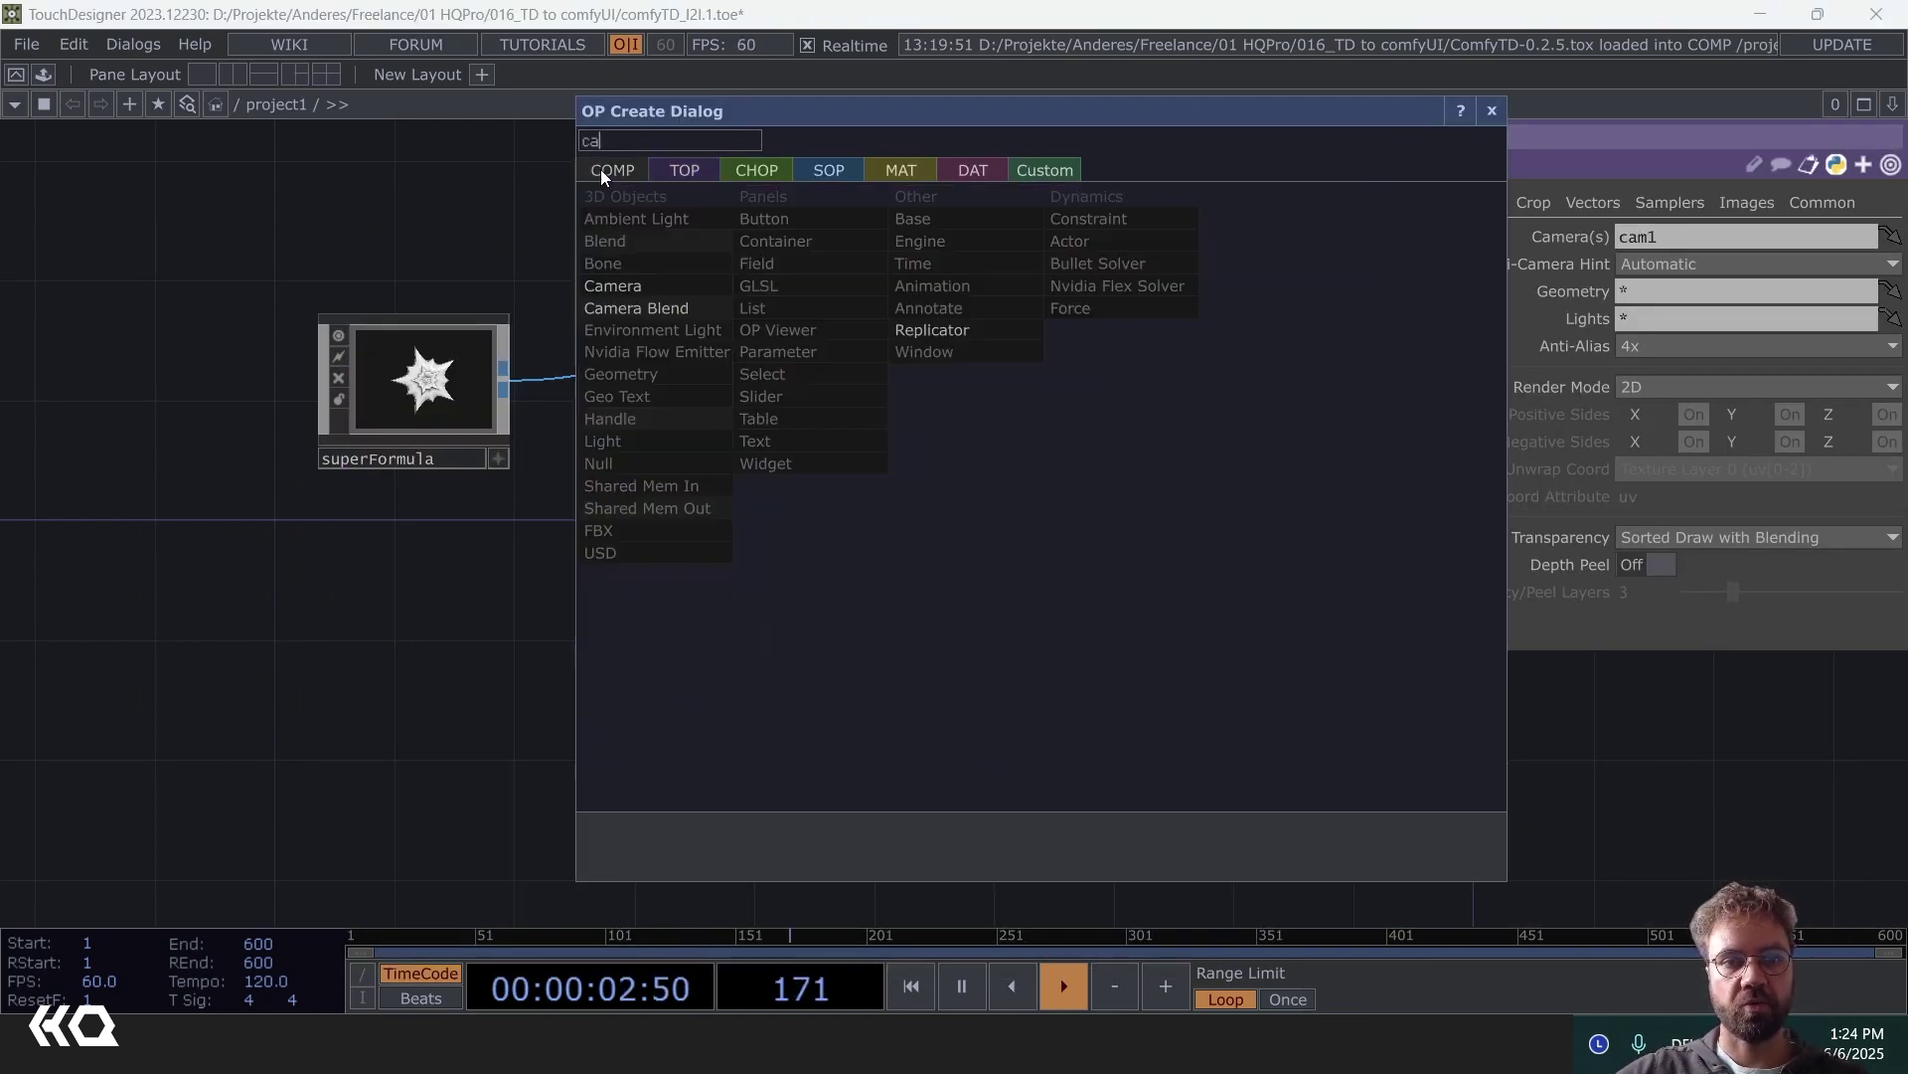
pyautogui.click(666, 286)
pyautogui.click(1006, 542)
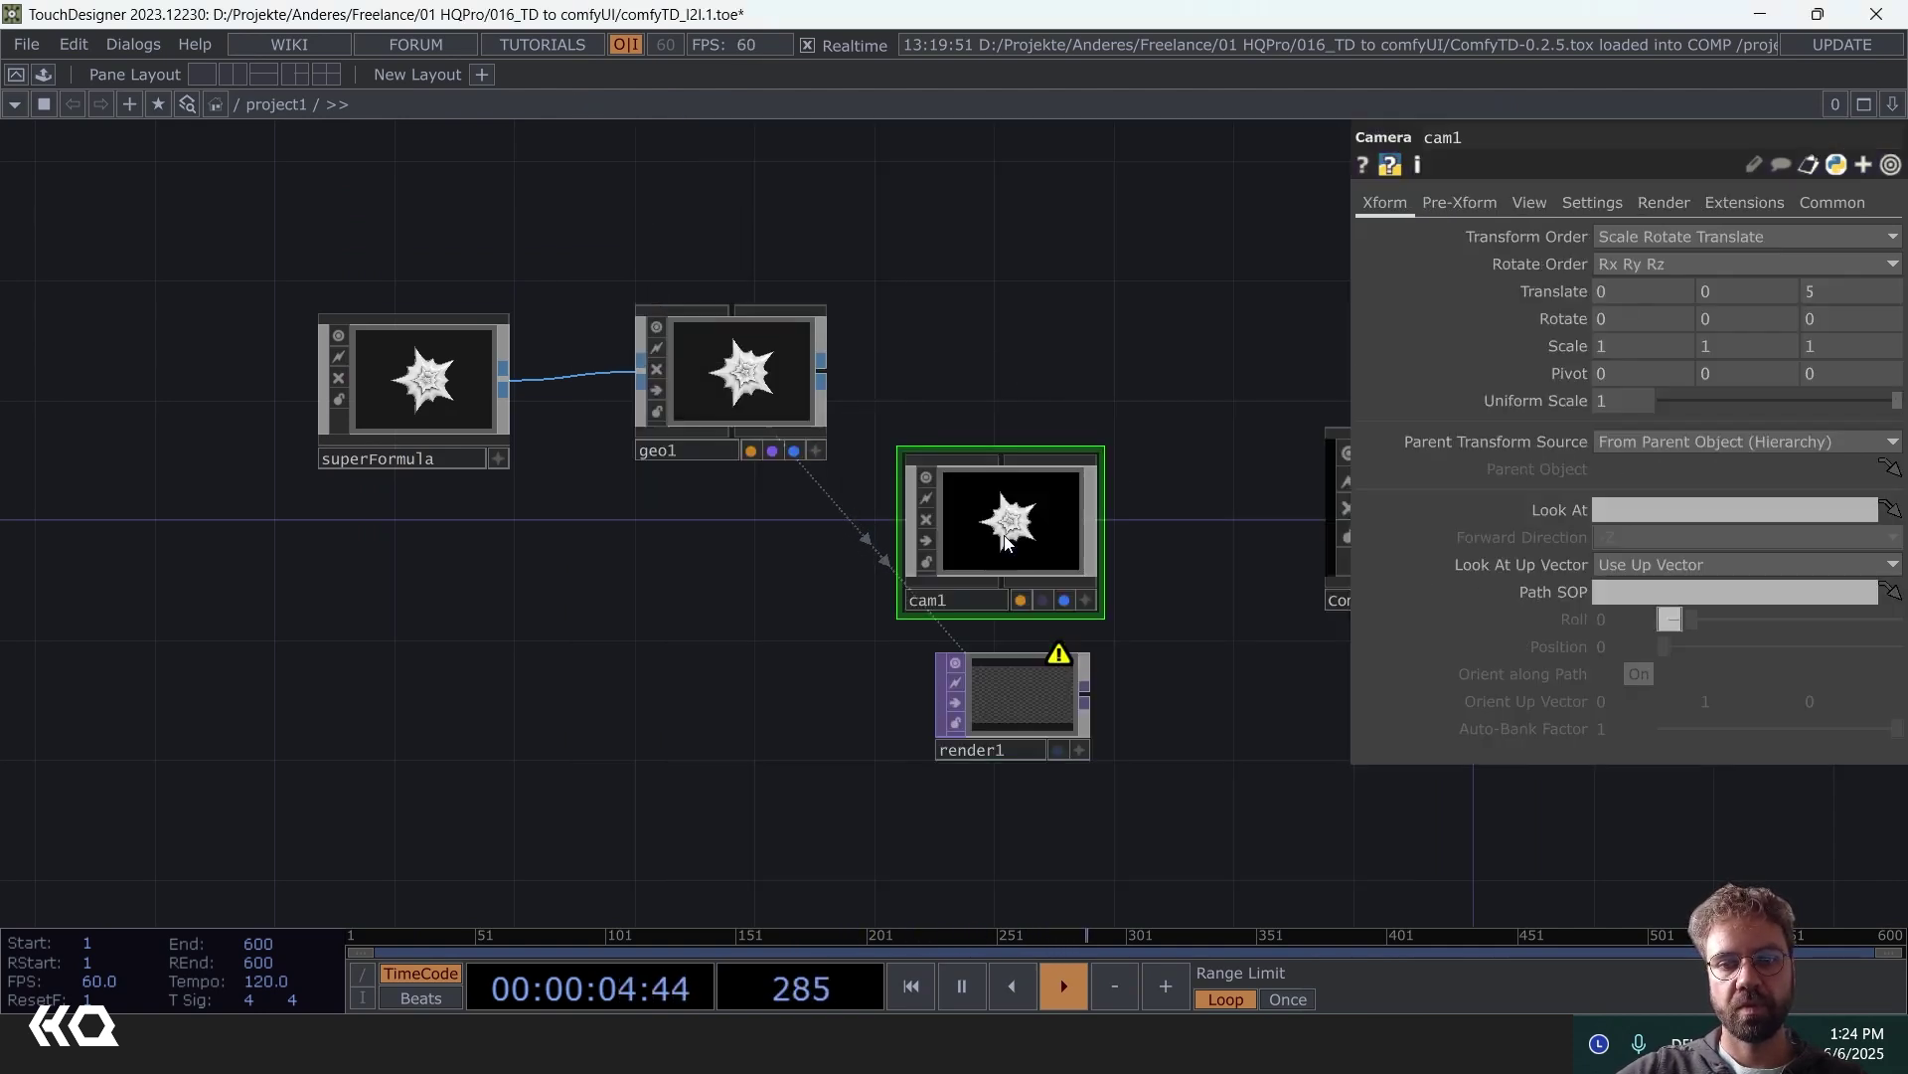
pyautogui.press('Tab')
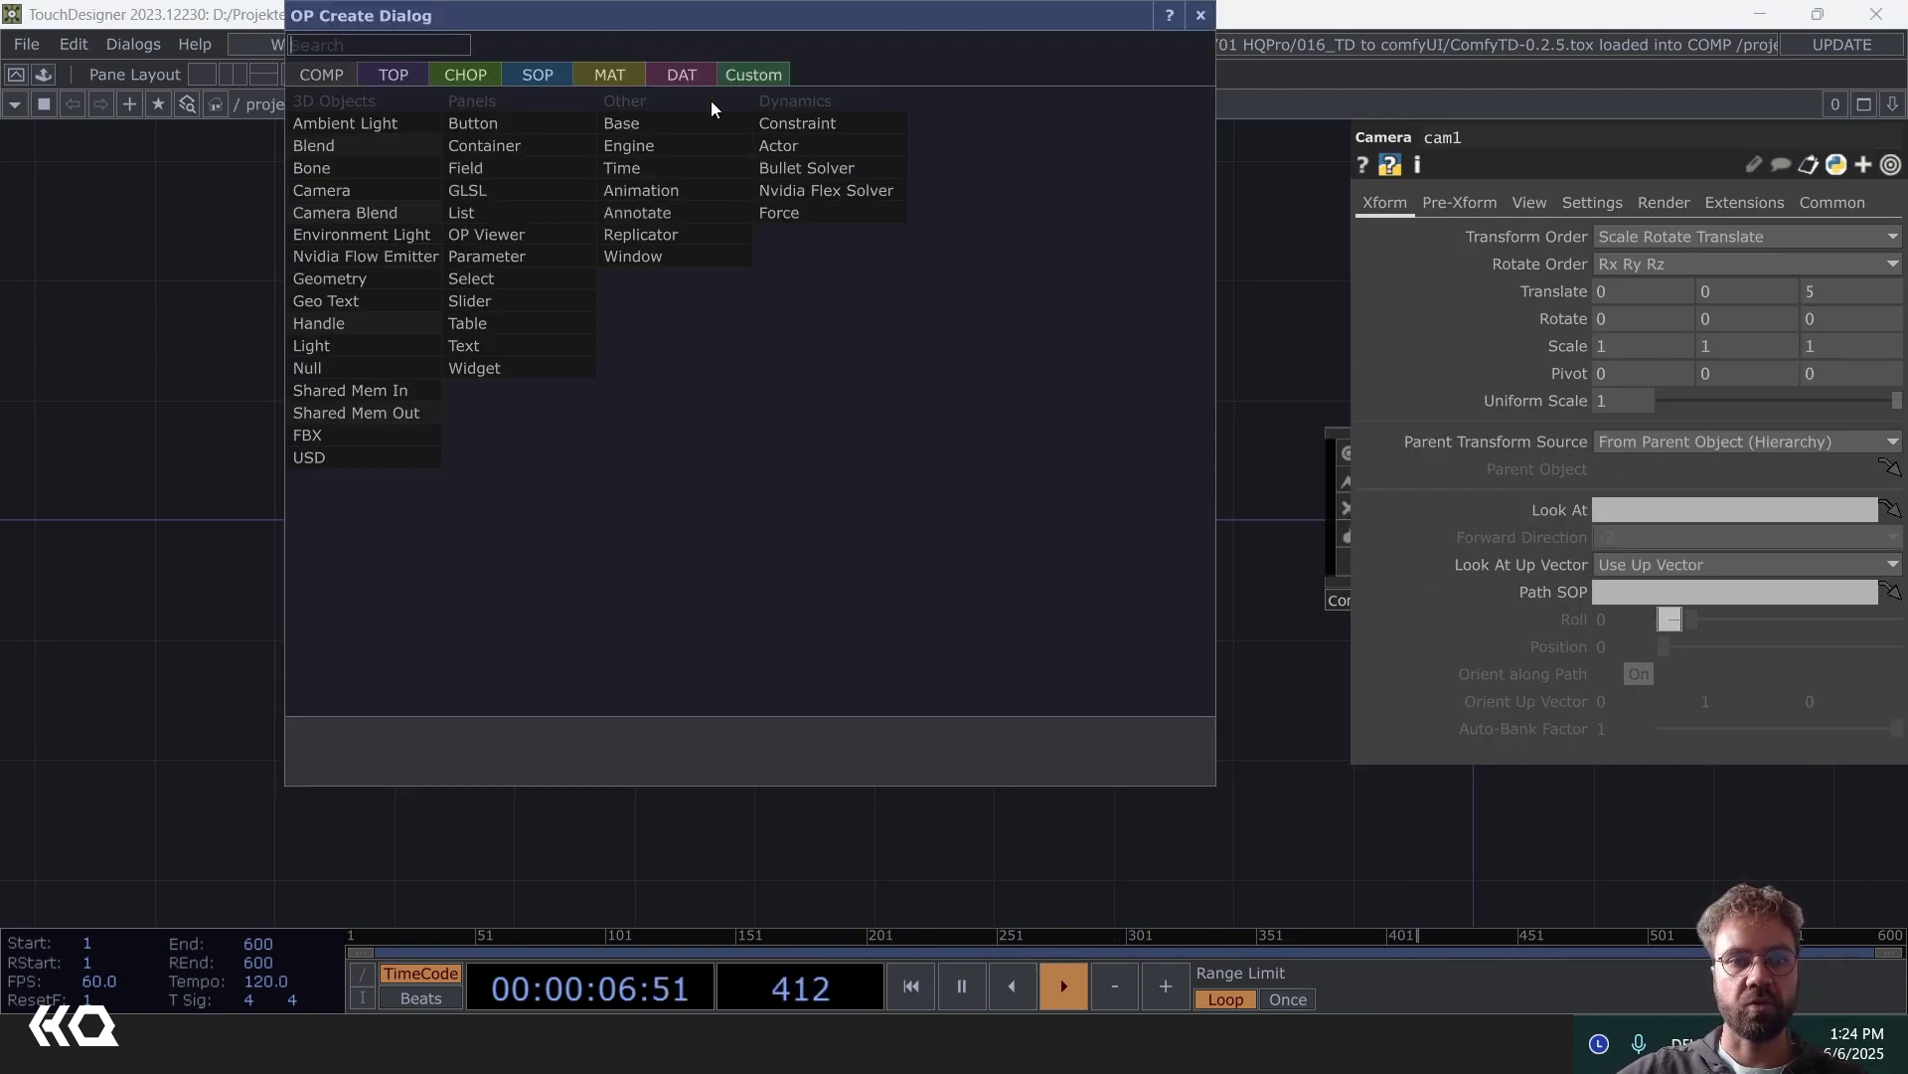
pyautogui.click(609, 75)
pyautogui.click(402, 350)
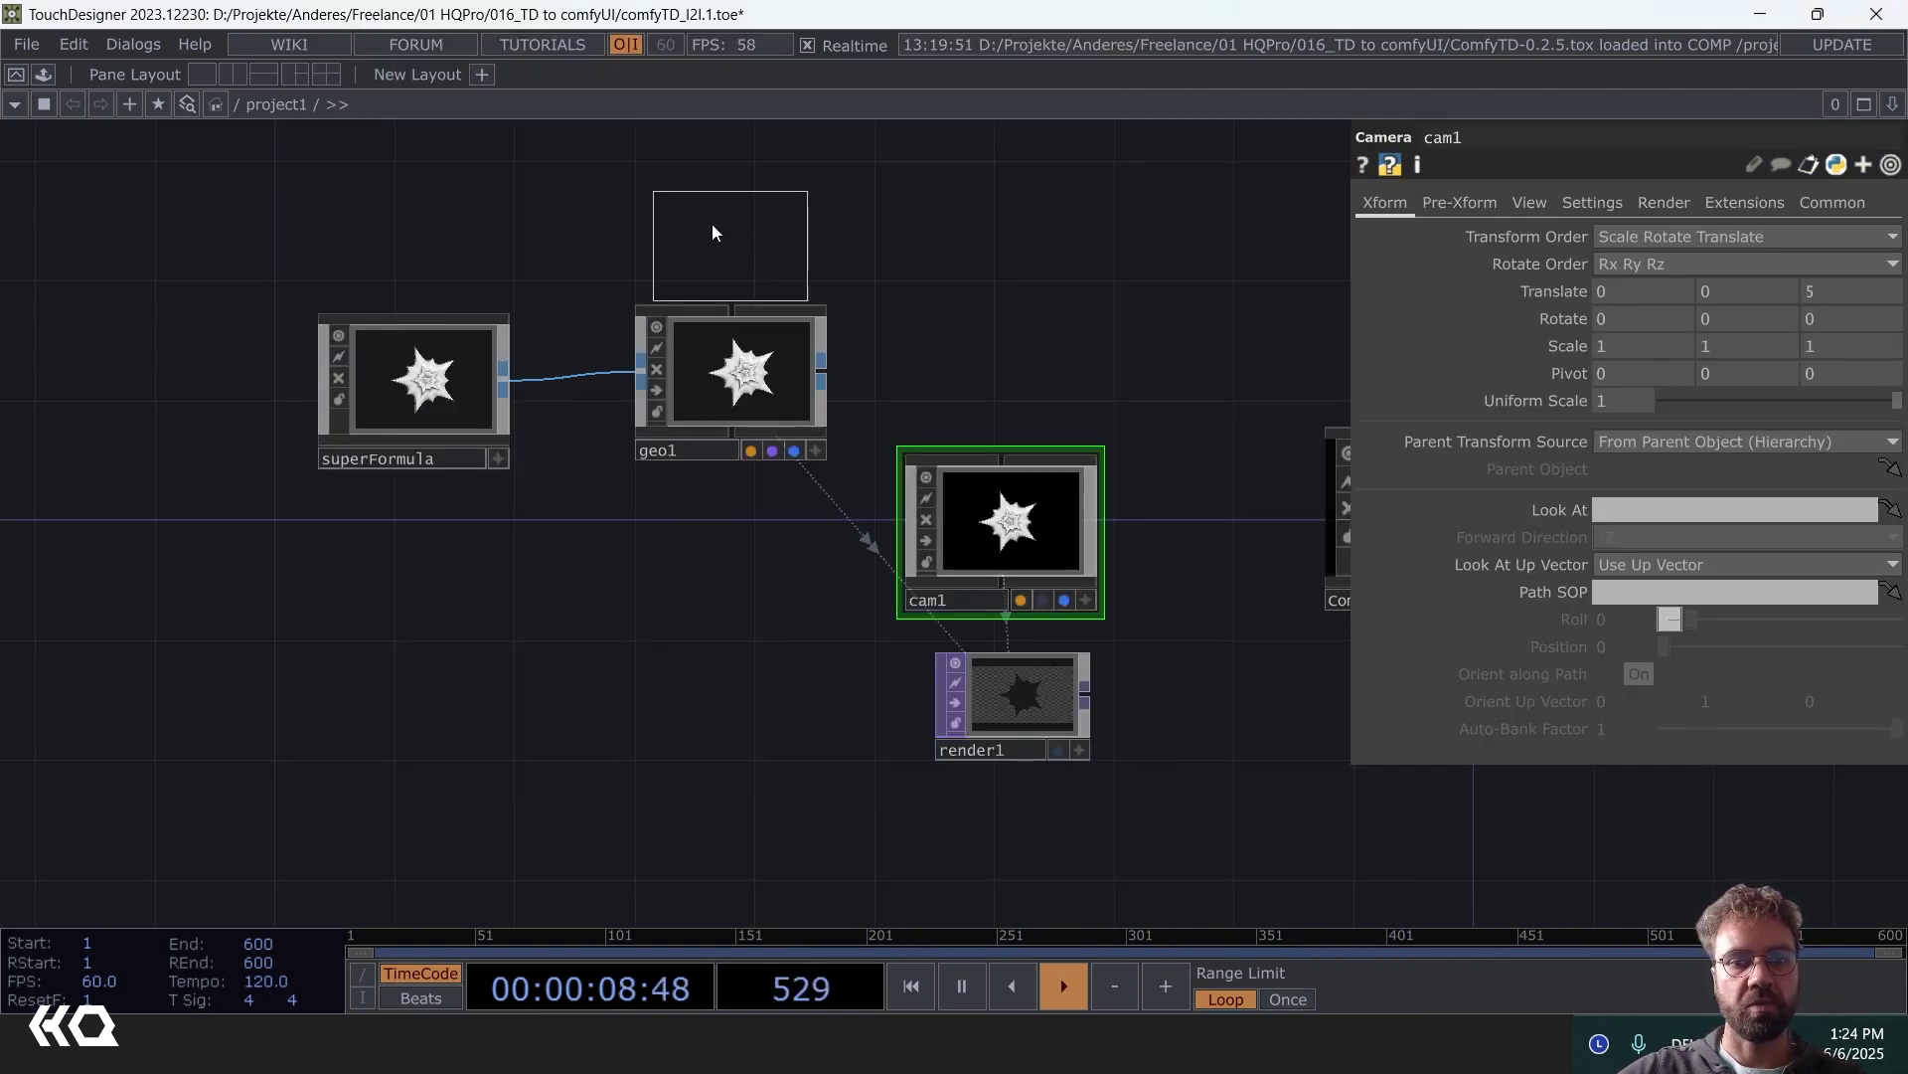
pyautogui.click(710, 197)
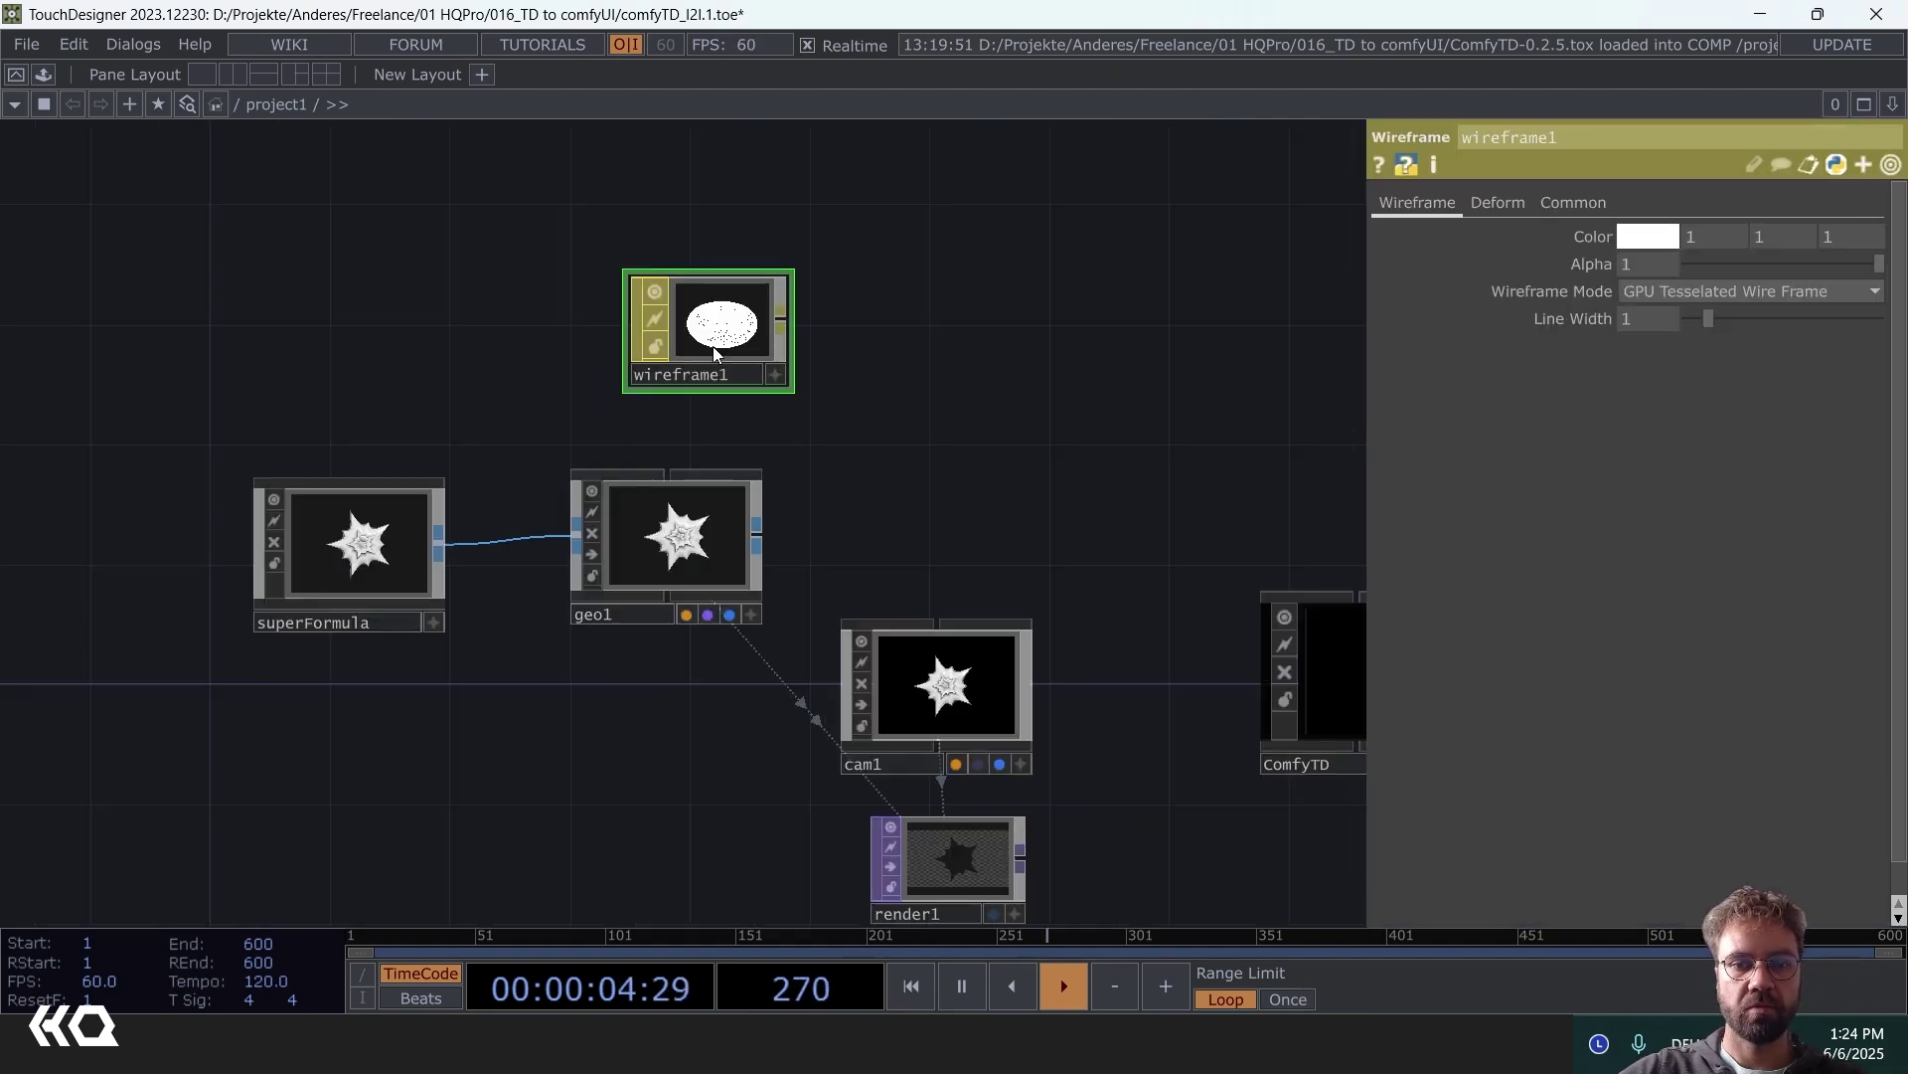
# - Assign wireframe1 as geo1's material and view render1's wireframe output
pyautogui.moveTo(713, 347); pyautogui.dragTo(680, 595)
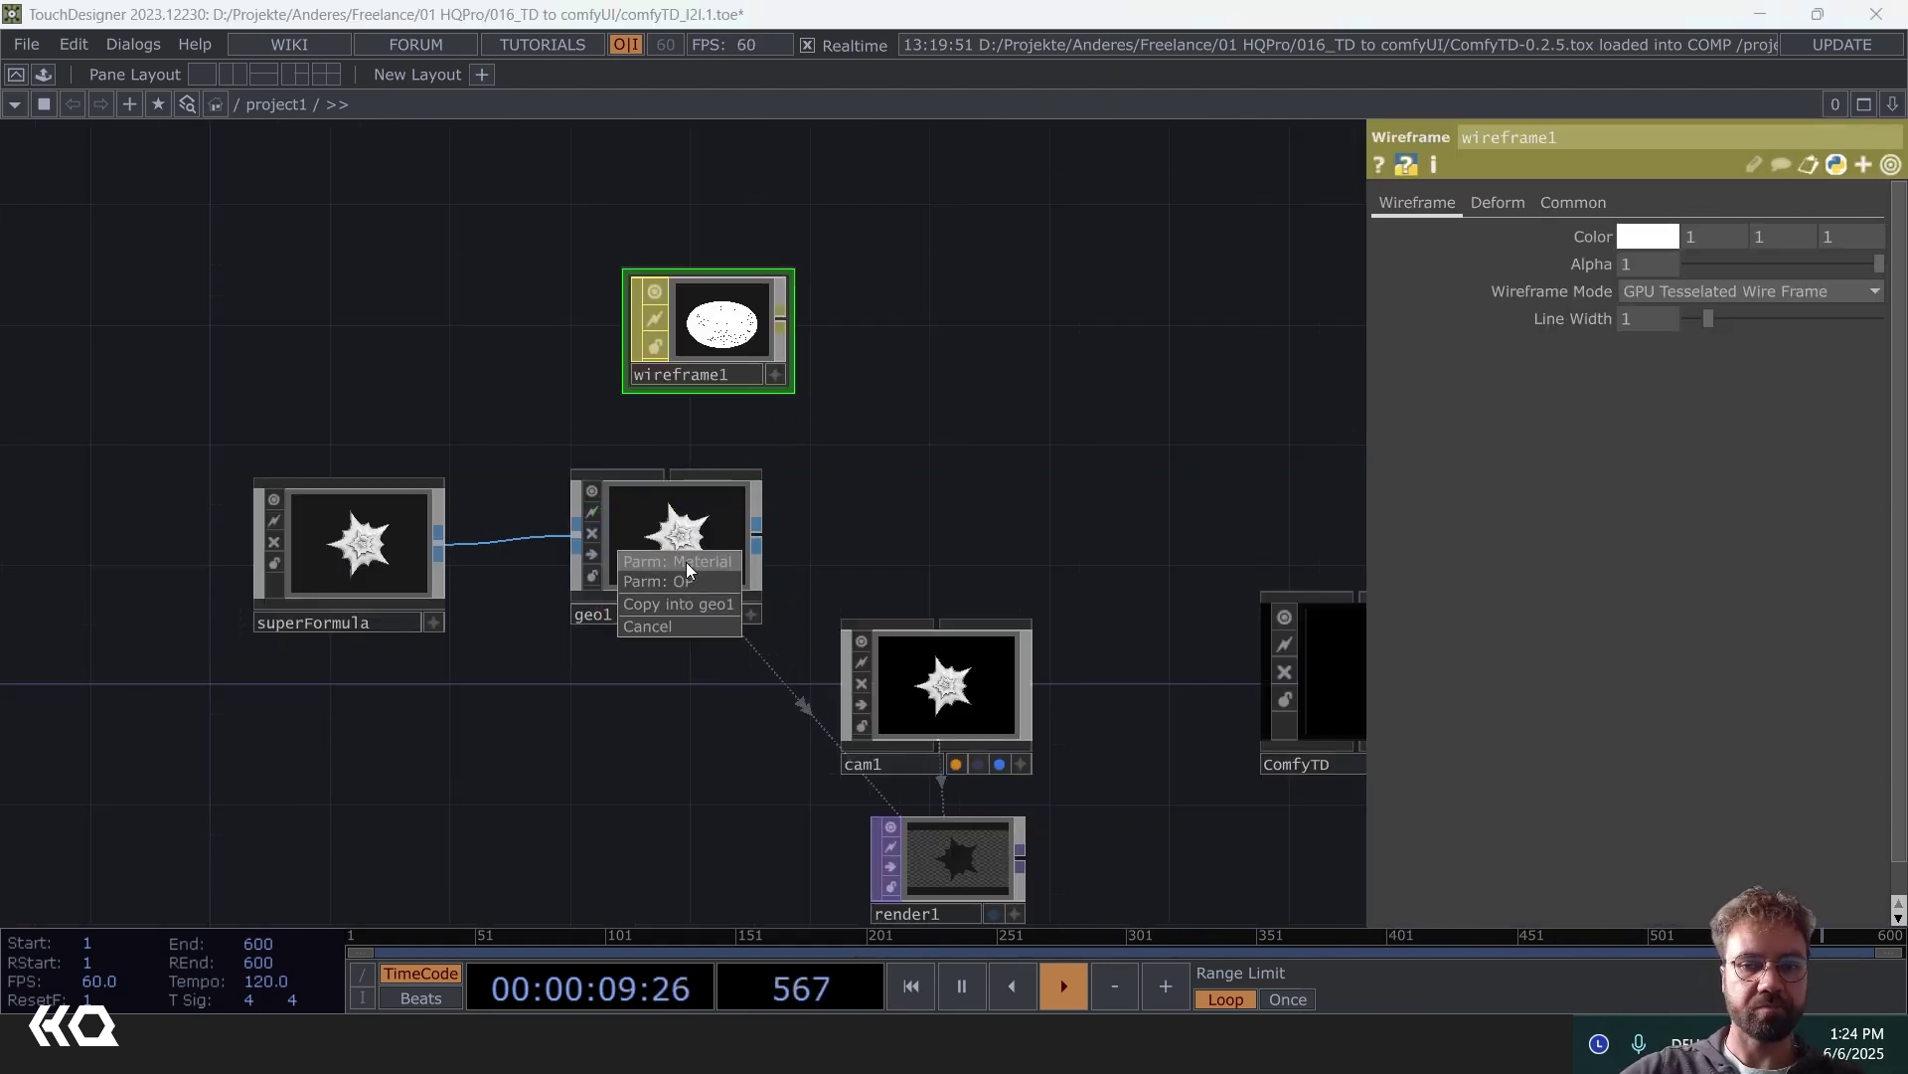
pyautogui.click(686, 562)
pyautogui.moveTo(992, 325); pyautogui.dragTo(939, 226)
pyautogui.scroll(10, 806, 636)
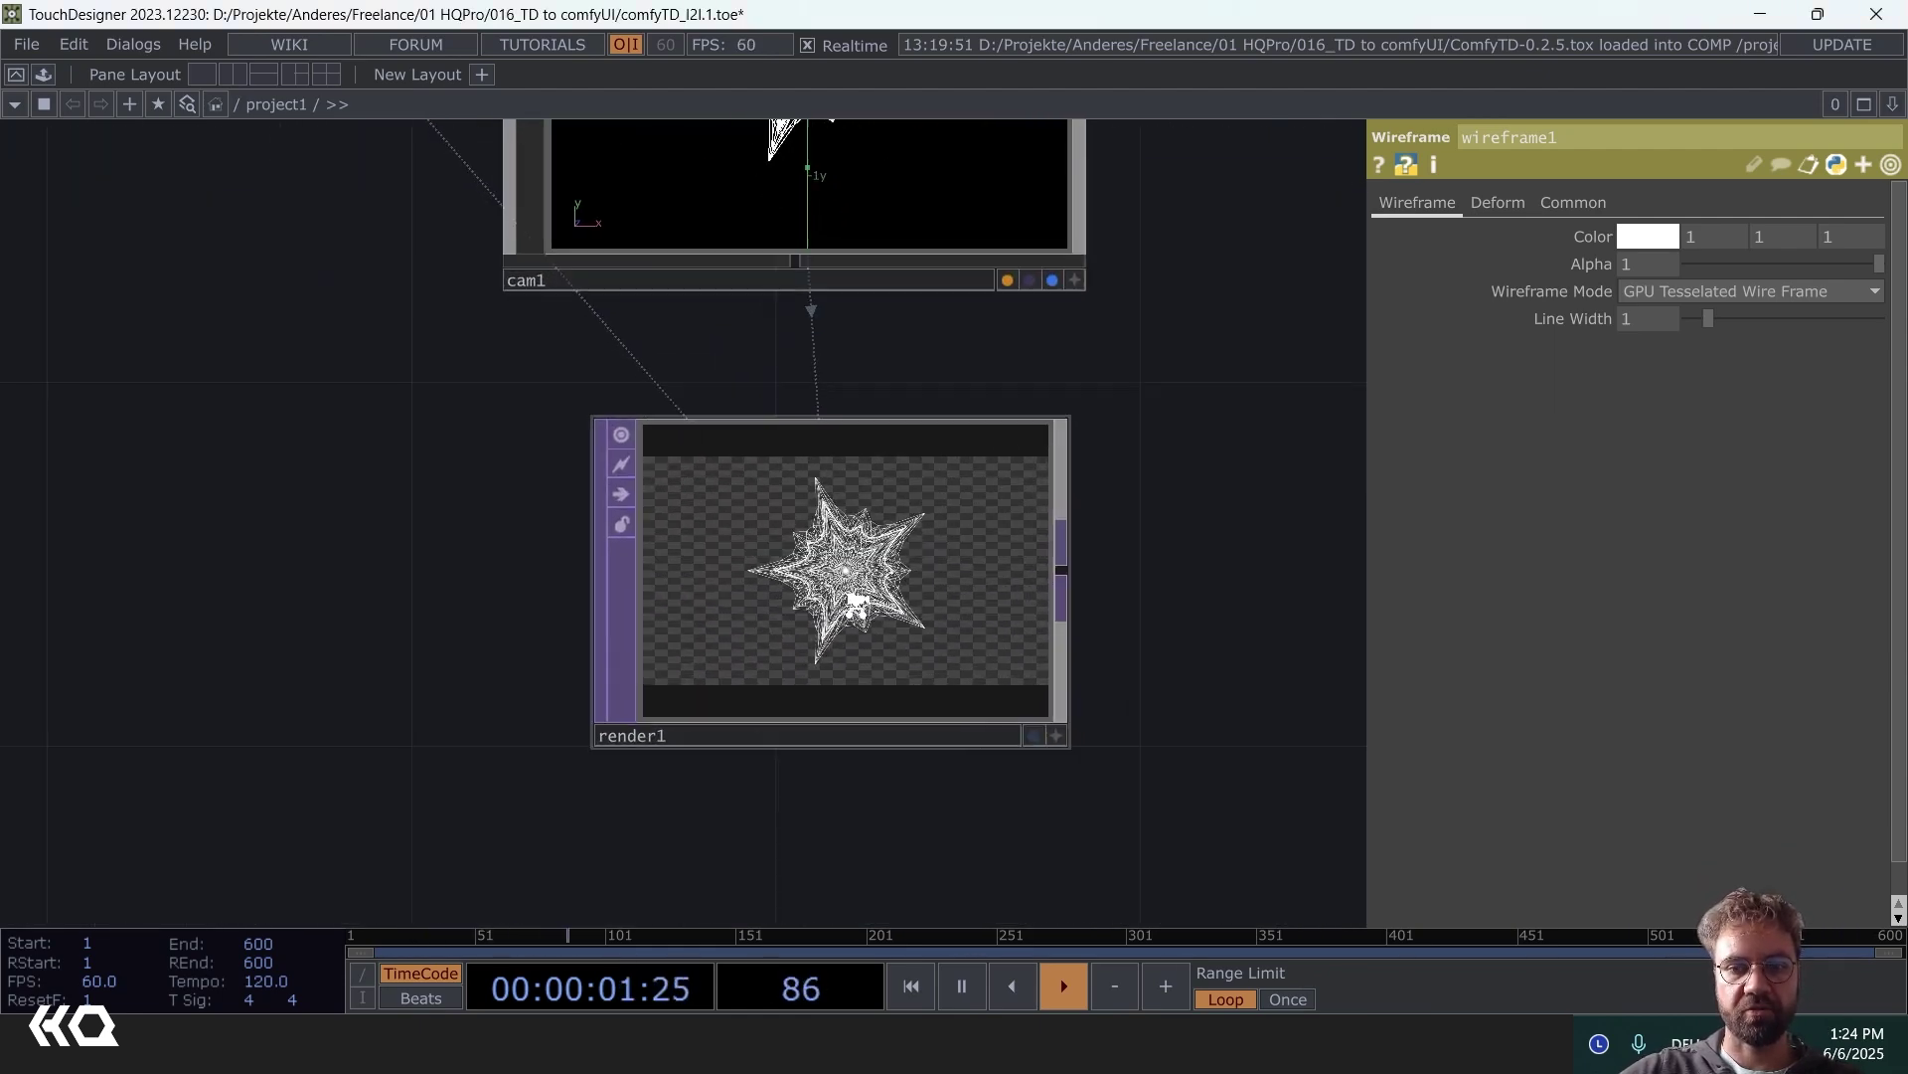
pyautogui.scroll(-10, 876, 612)
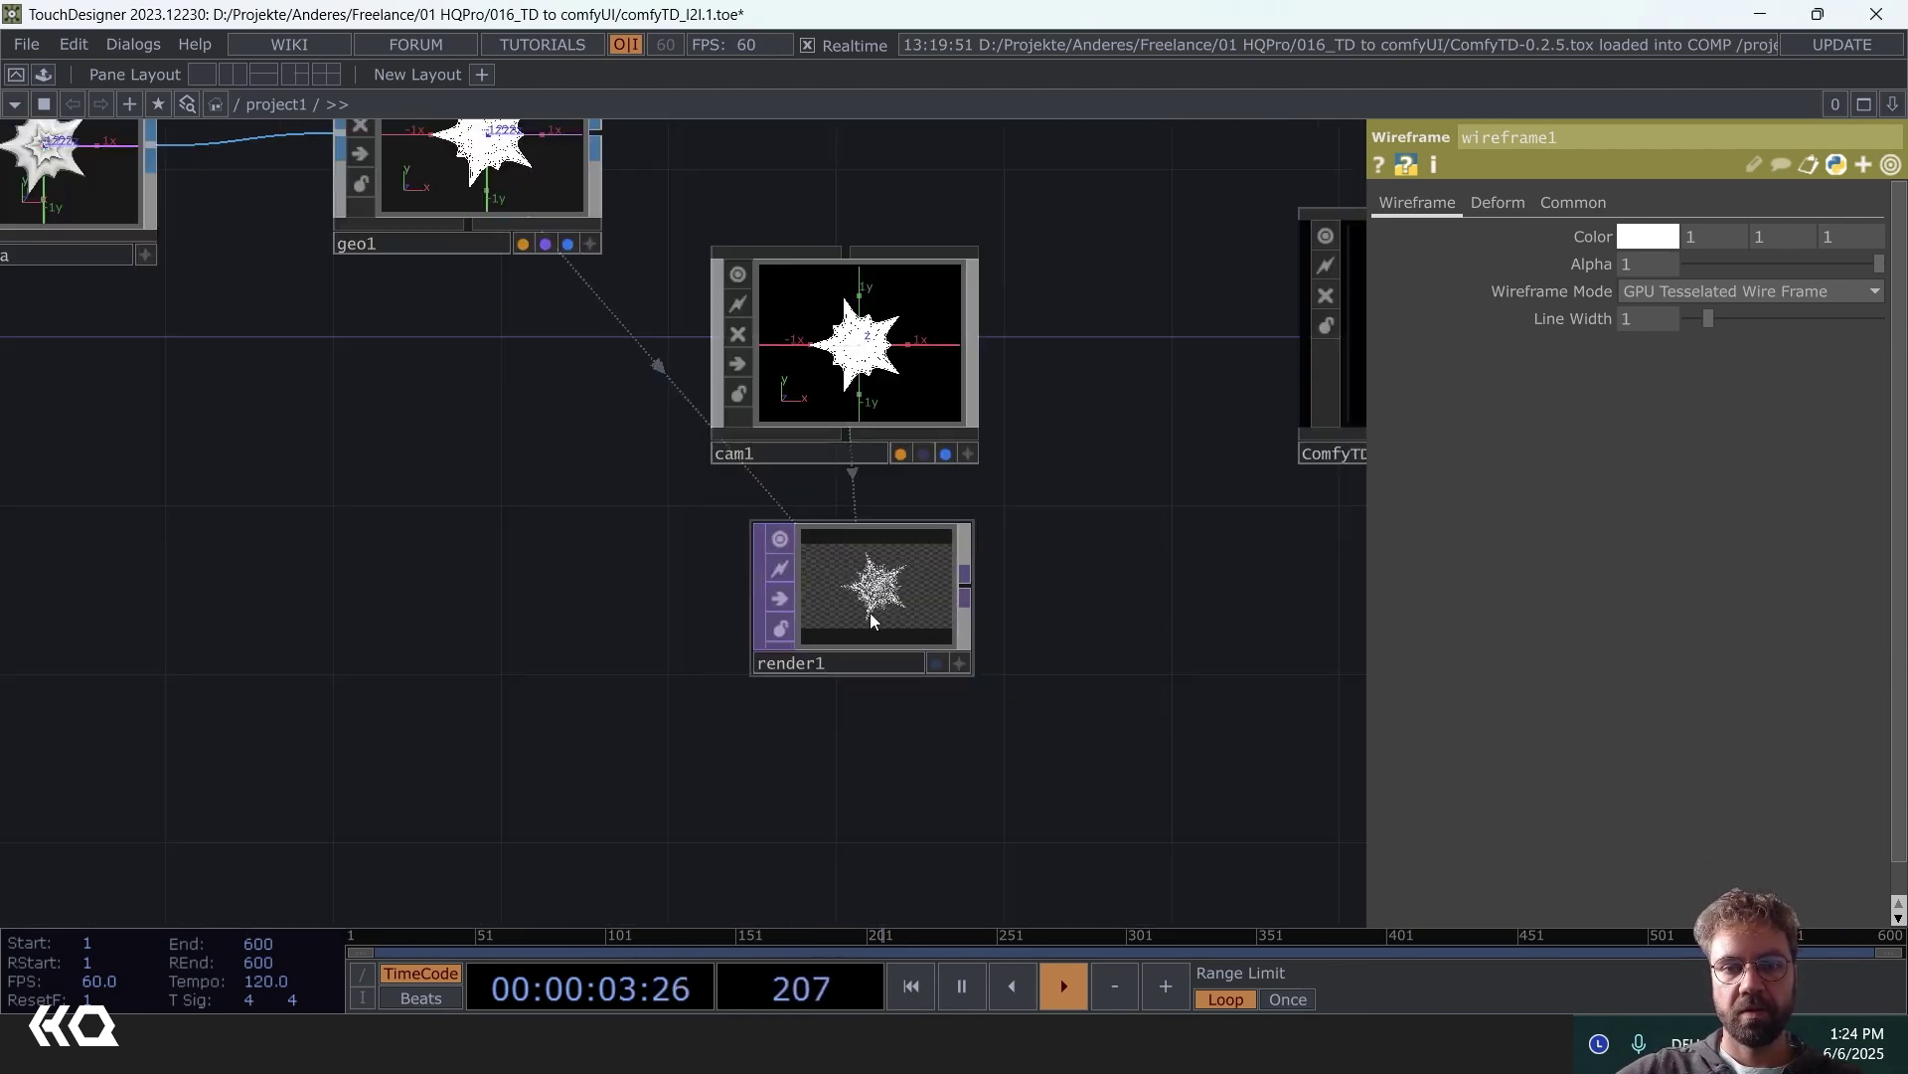
pyautogui.click(873, 600)
# - Move cam1 up beside geo1
pyautogui.moveTo(1134, 651); pyautogui.dragTo(901, 664)
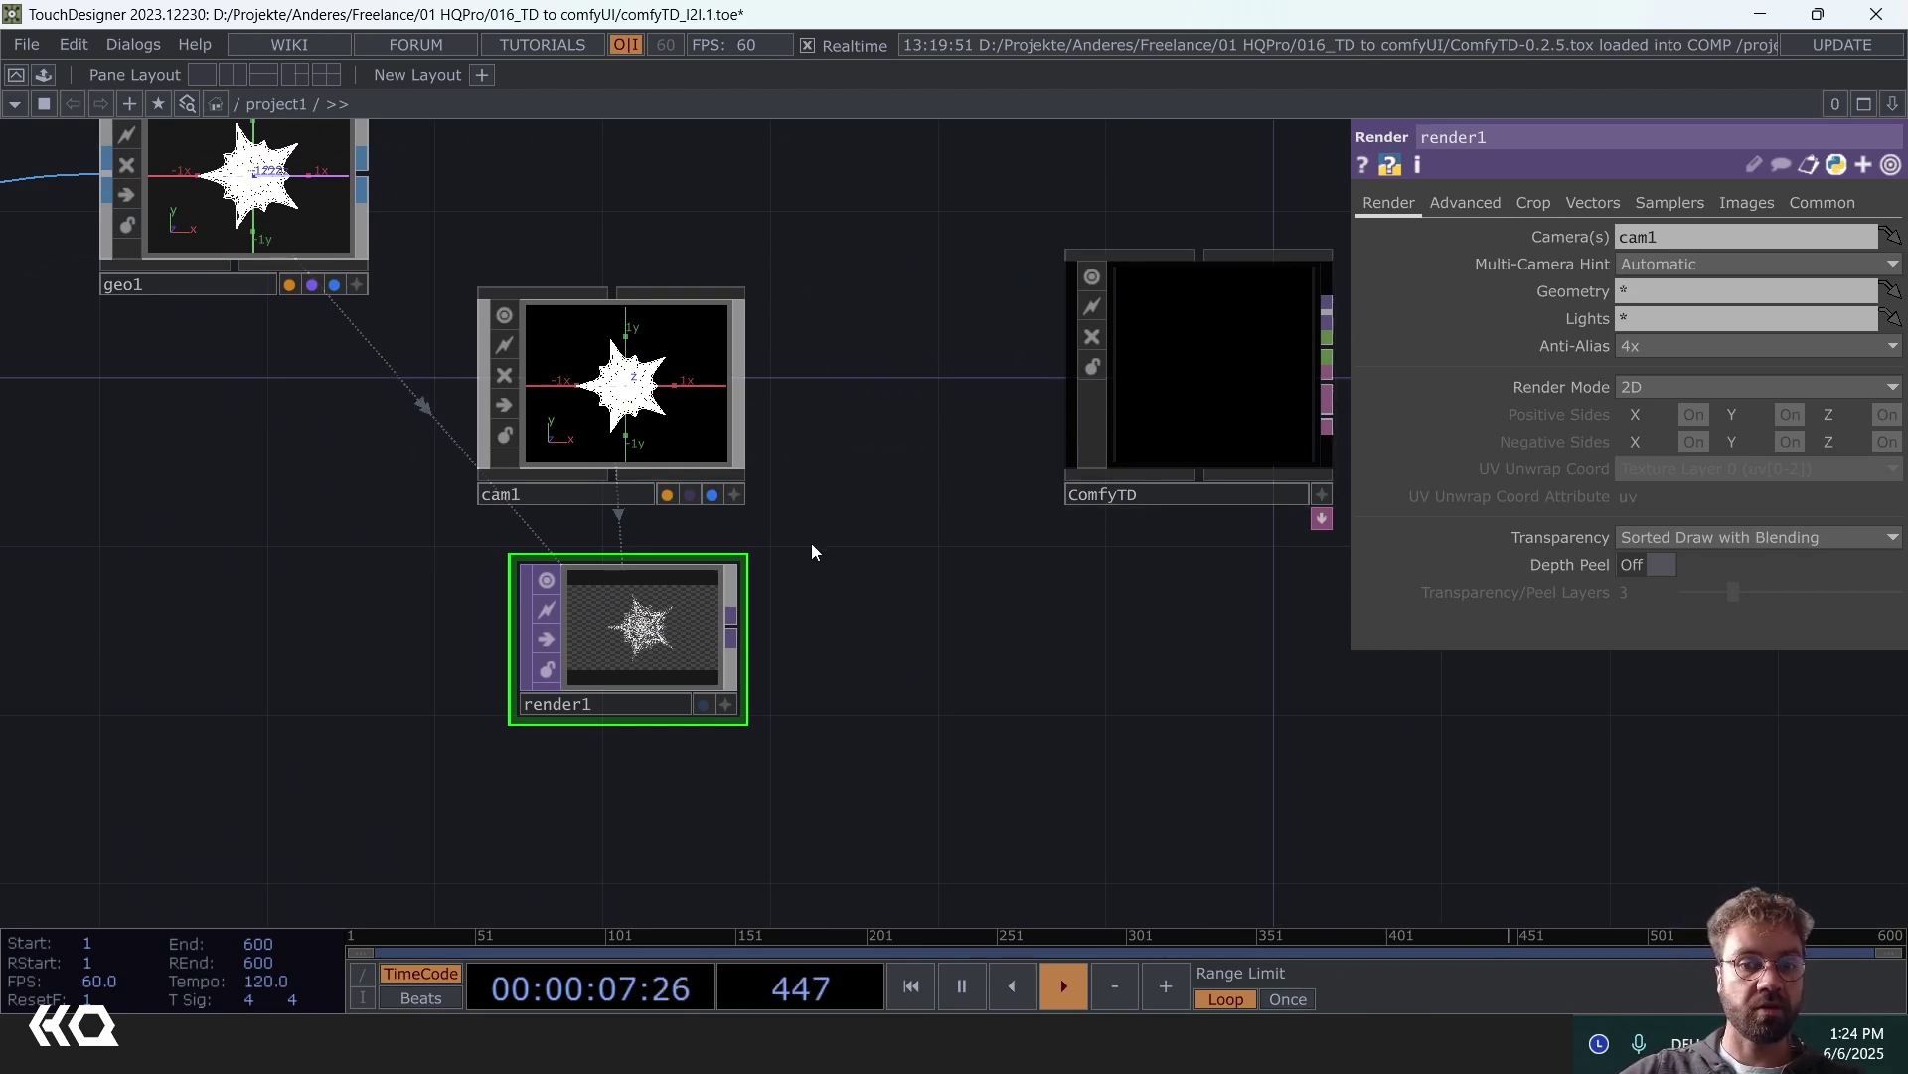
pyautogui.moveTo(907, 505); pyautogui.dragTo(1063, 731)
pyautogui.scroll(-2, 997, 593)
pyautogui.scroll(-4, 997, 594)
pyautogui.moveTo(883, 621); pyautogui.dragTo(862, 496)
pyautogui.moveTo(962, 700); pyautogui.dragTo(914, 576)
pyautogui.scroll(3, 914, 575)
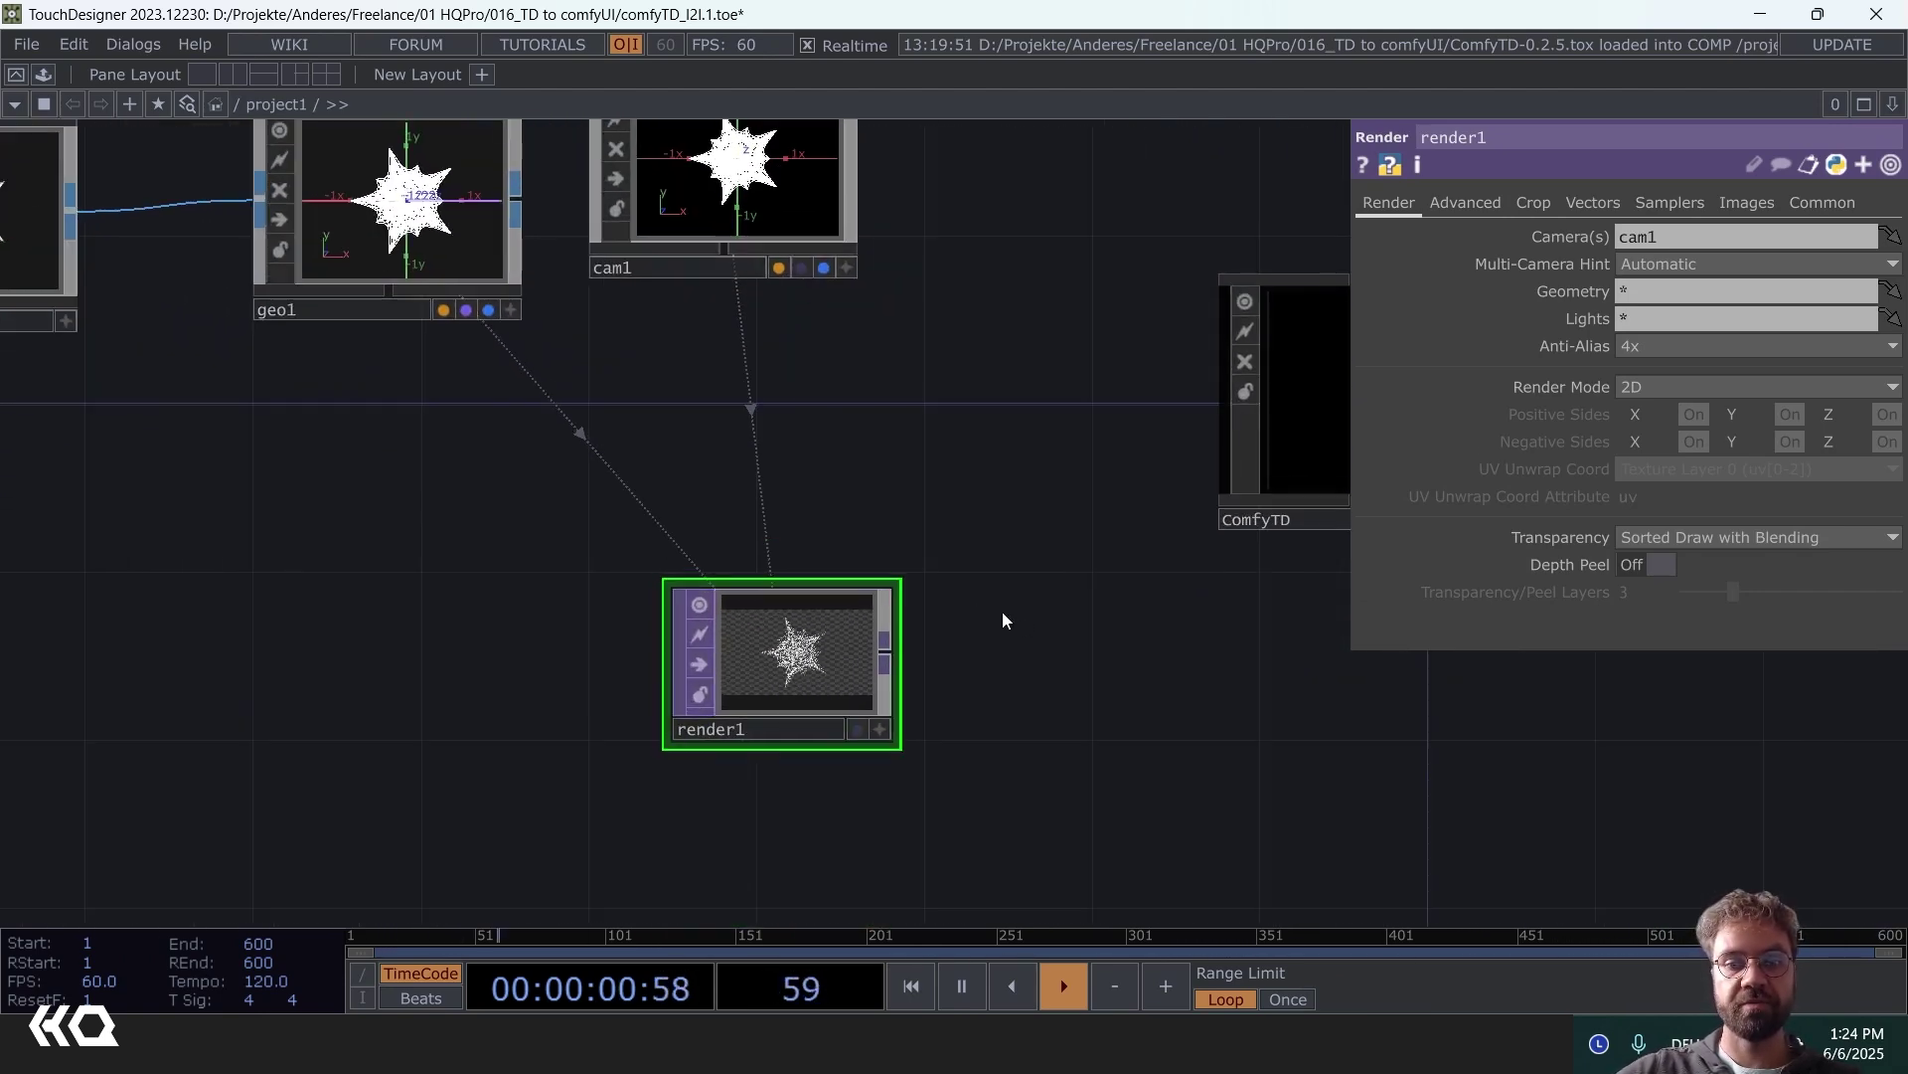
# - Chain an RGB Key TOP (rgbkey1) and then a Null TOP (null1) after render1
pyautogui.rightClick(887, 653)
pyautogui.write('rgb')
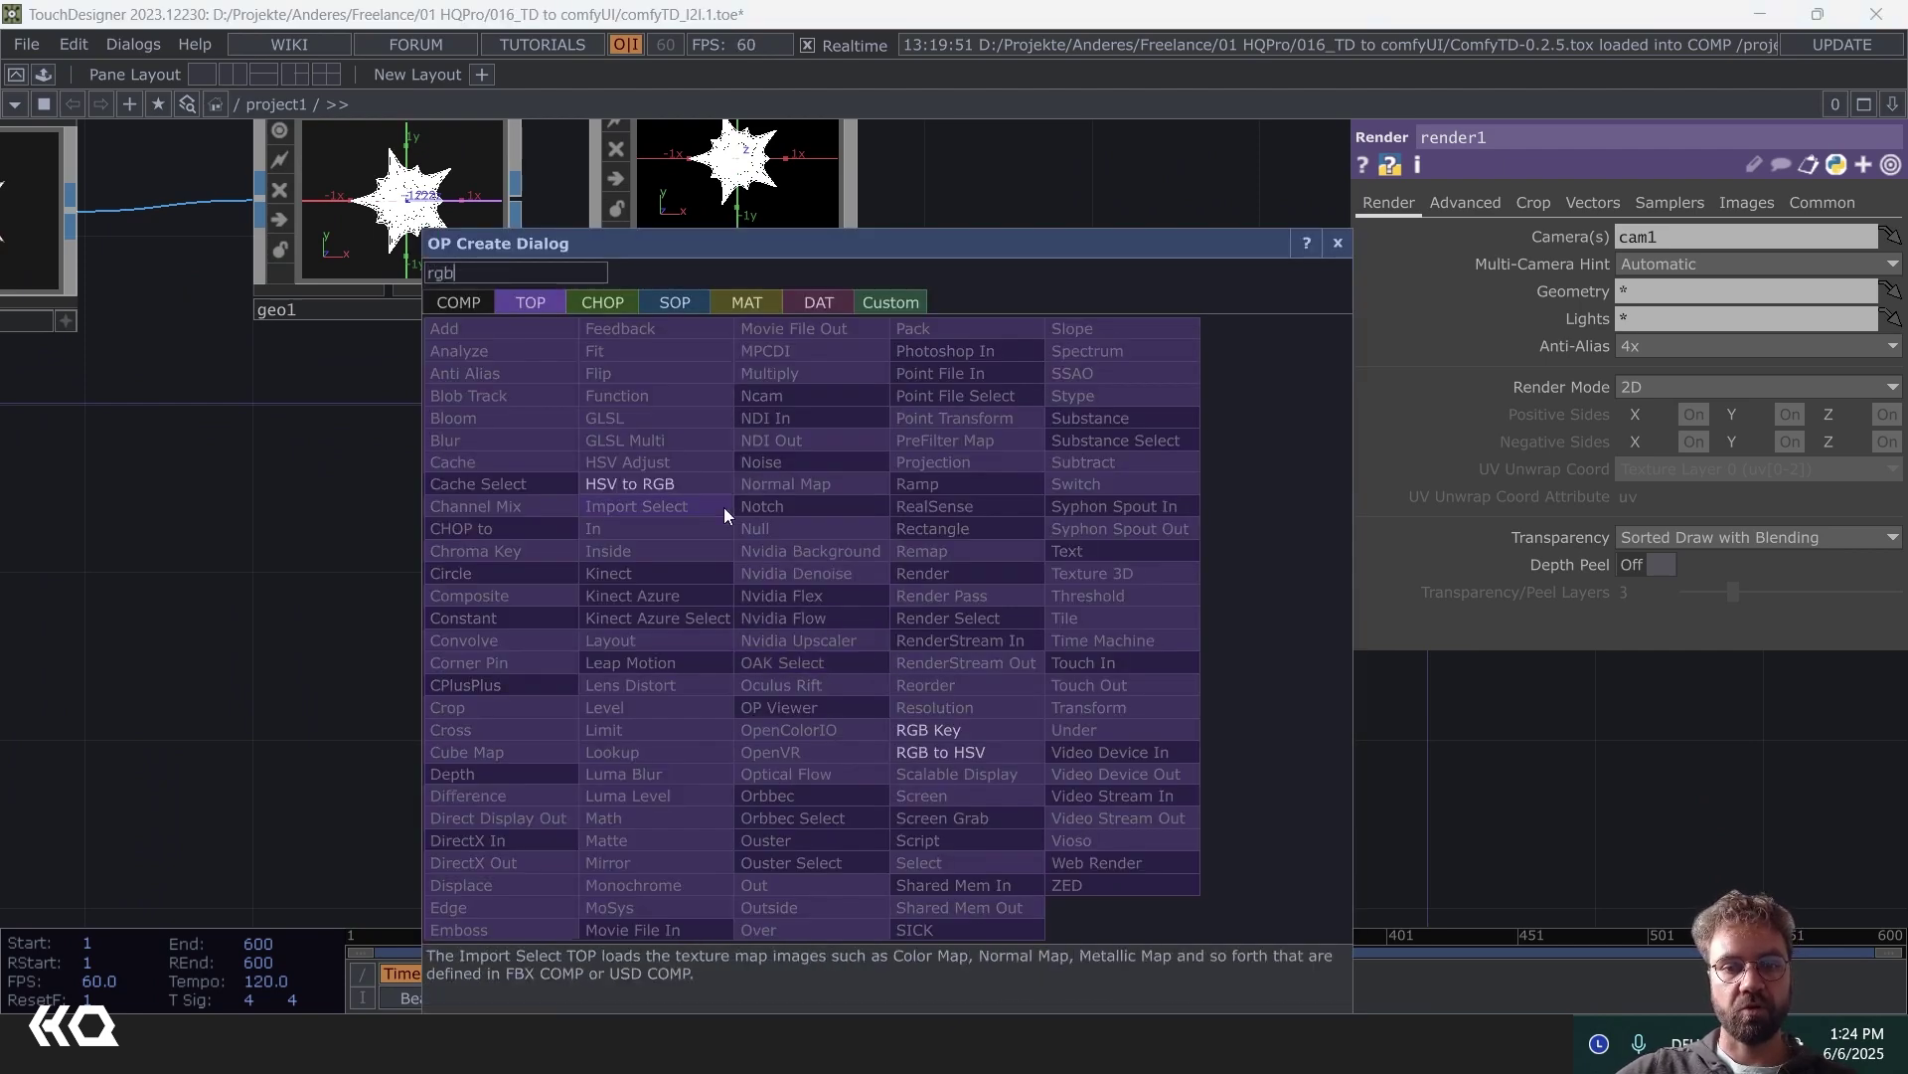
pyautogui.click(928, 729)
pyautogui.click(1050, 671)
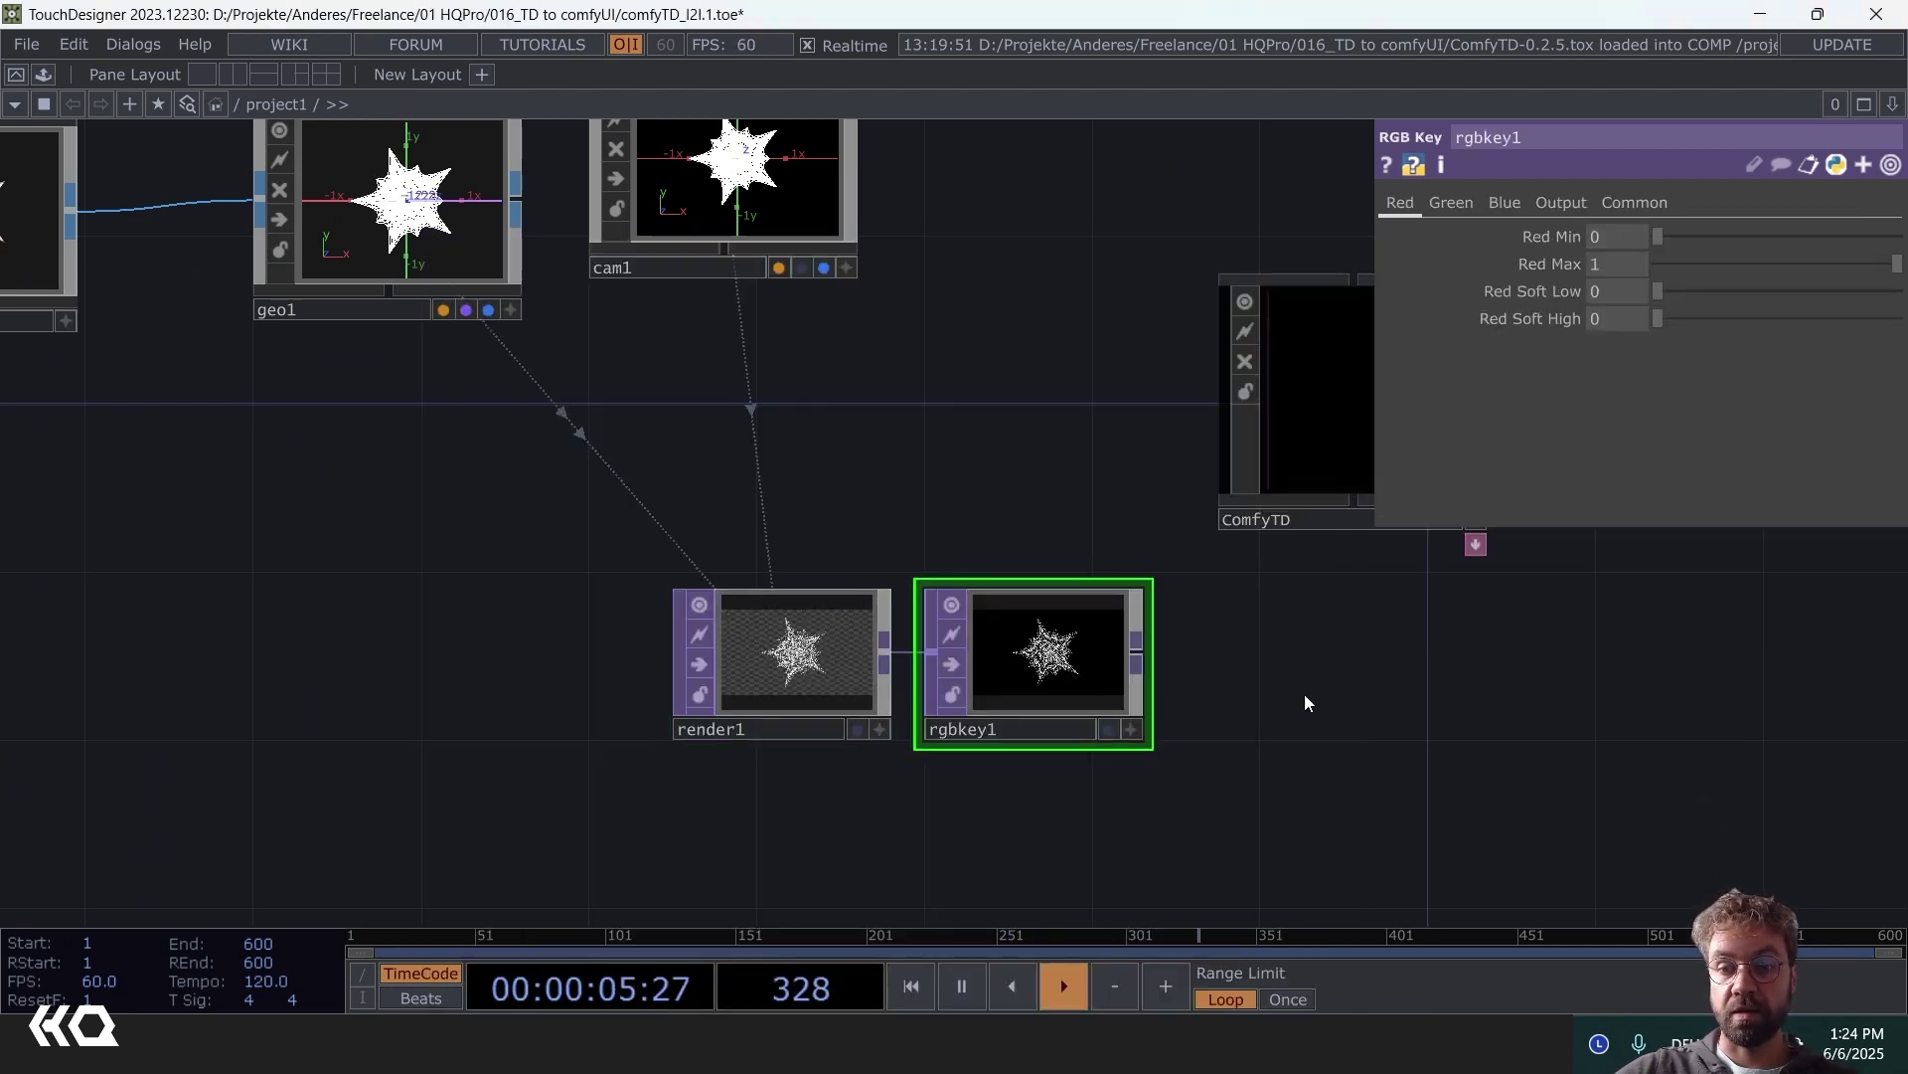
pyautogui.moveTo(1304, 700); pyautogui.dragTo(933, 648)
pyautogui.rightClick(885, 646)
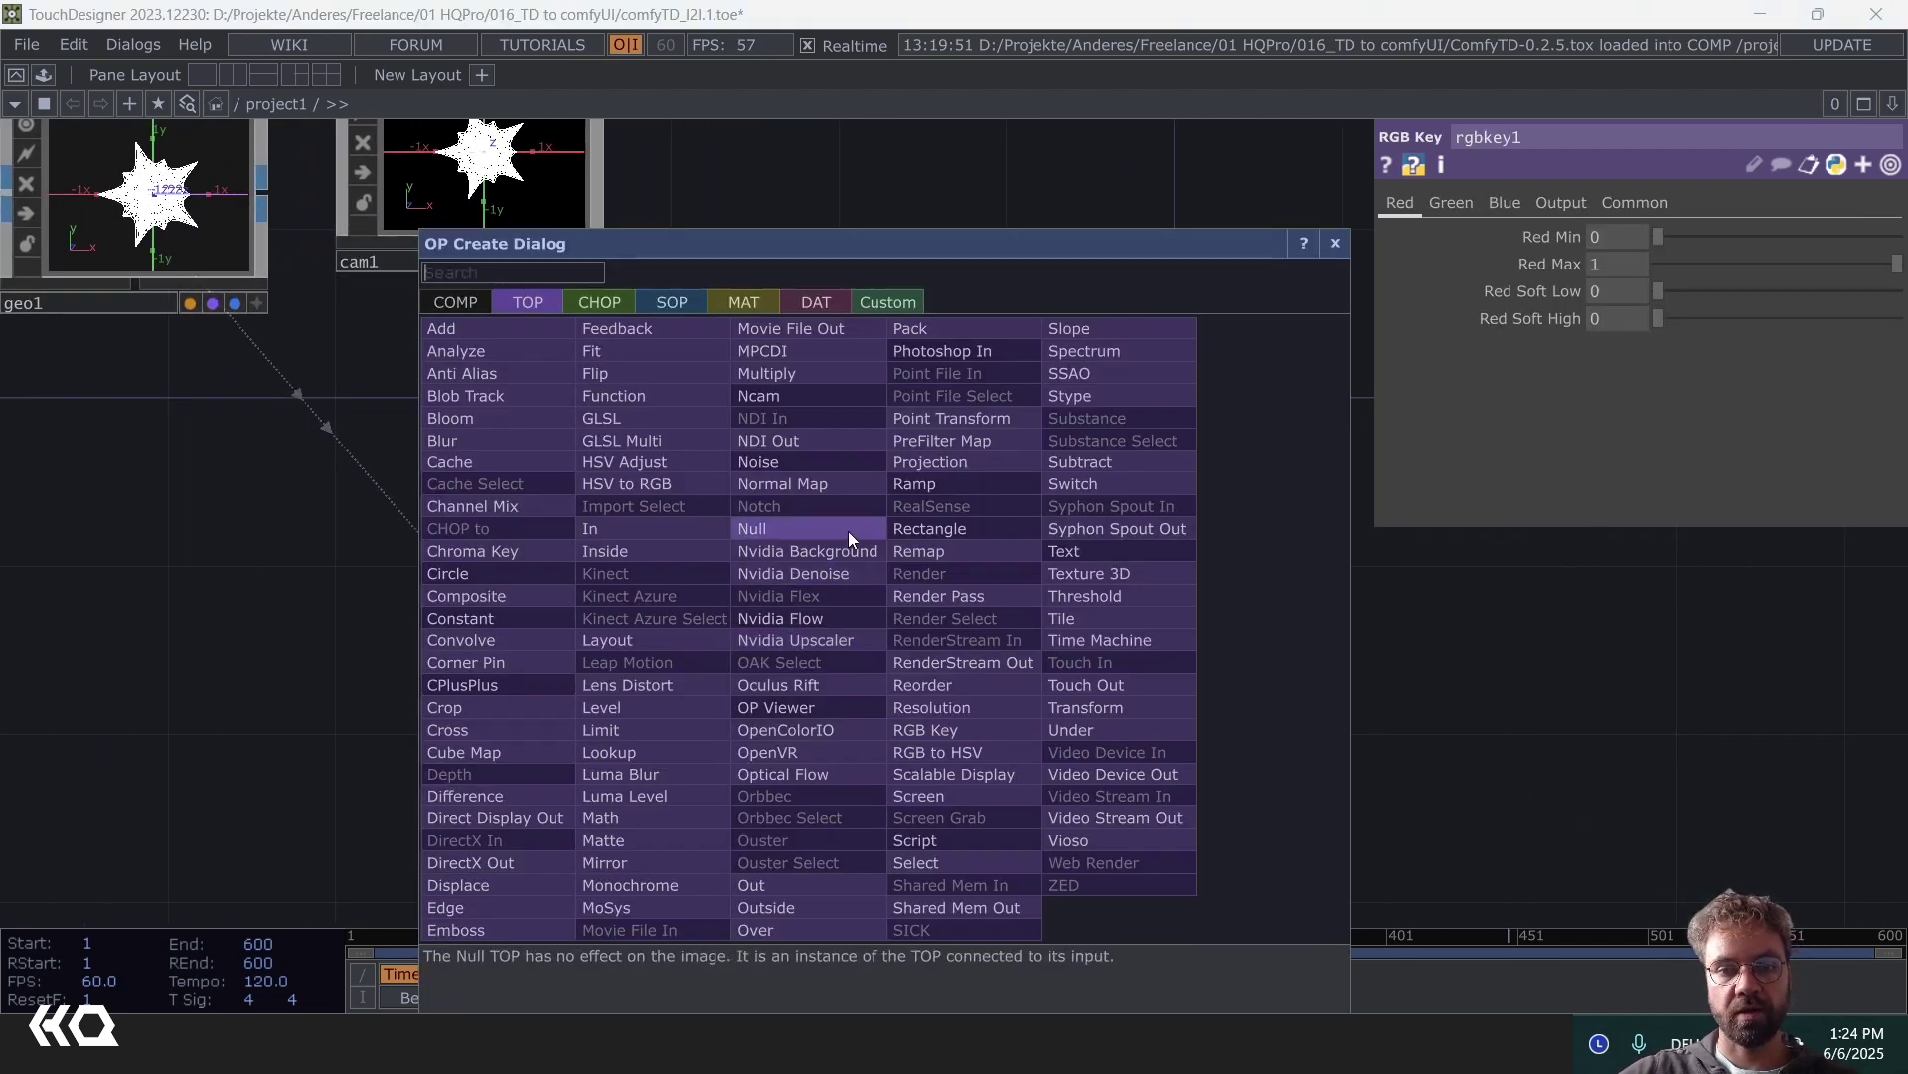
pyautogui.click(849, 530)
pyautogui.click(1047, 653)
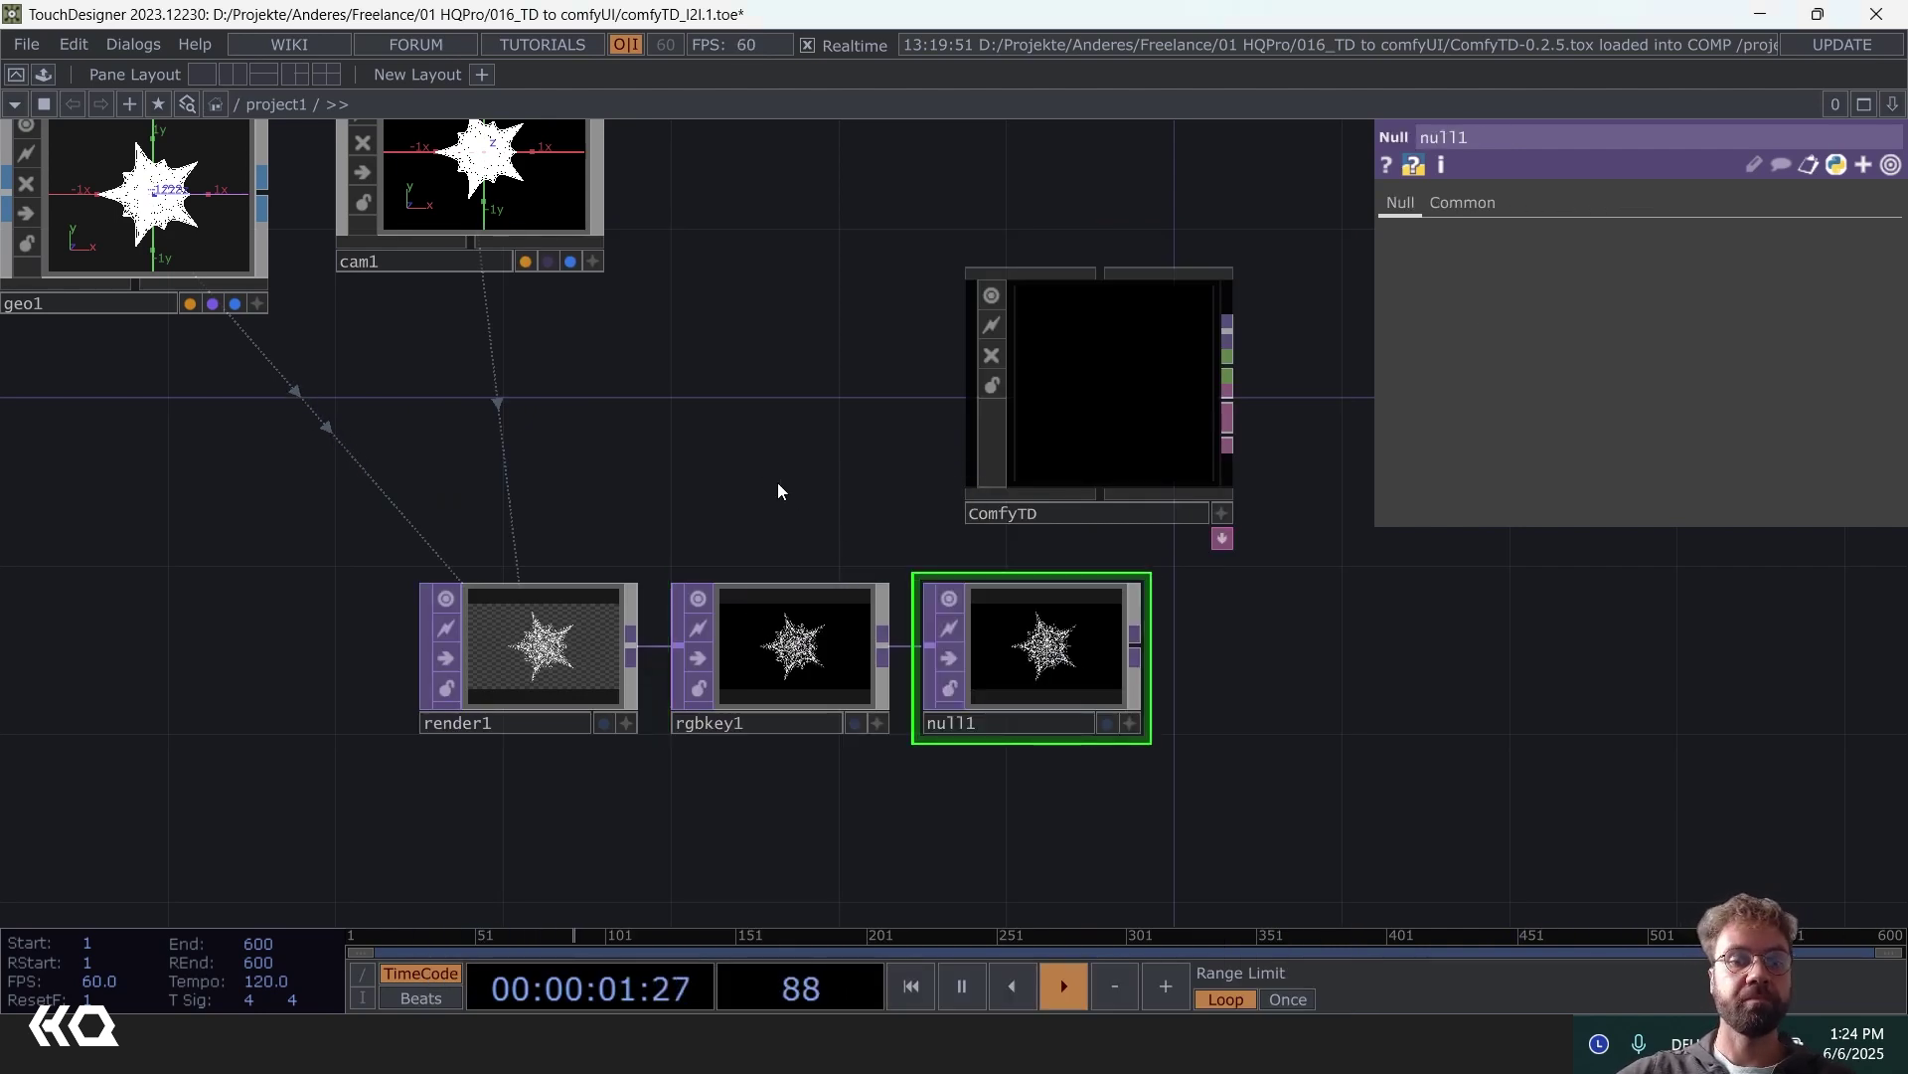
# - Set render1's resolution to 1024 × 1024
pyautogui.click(589, 591)
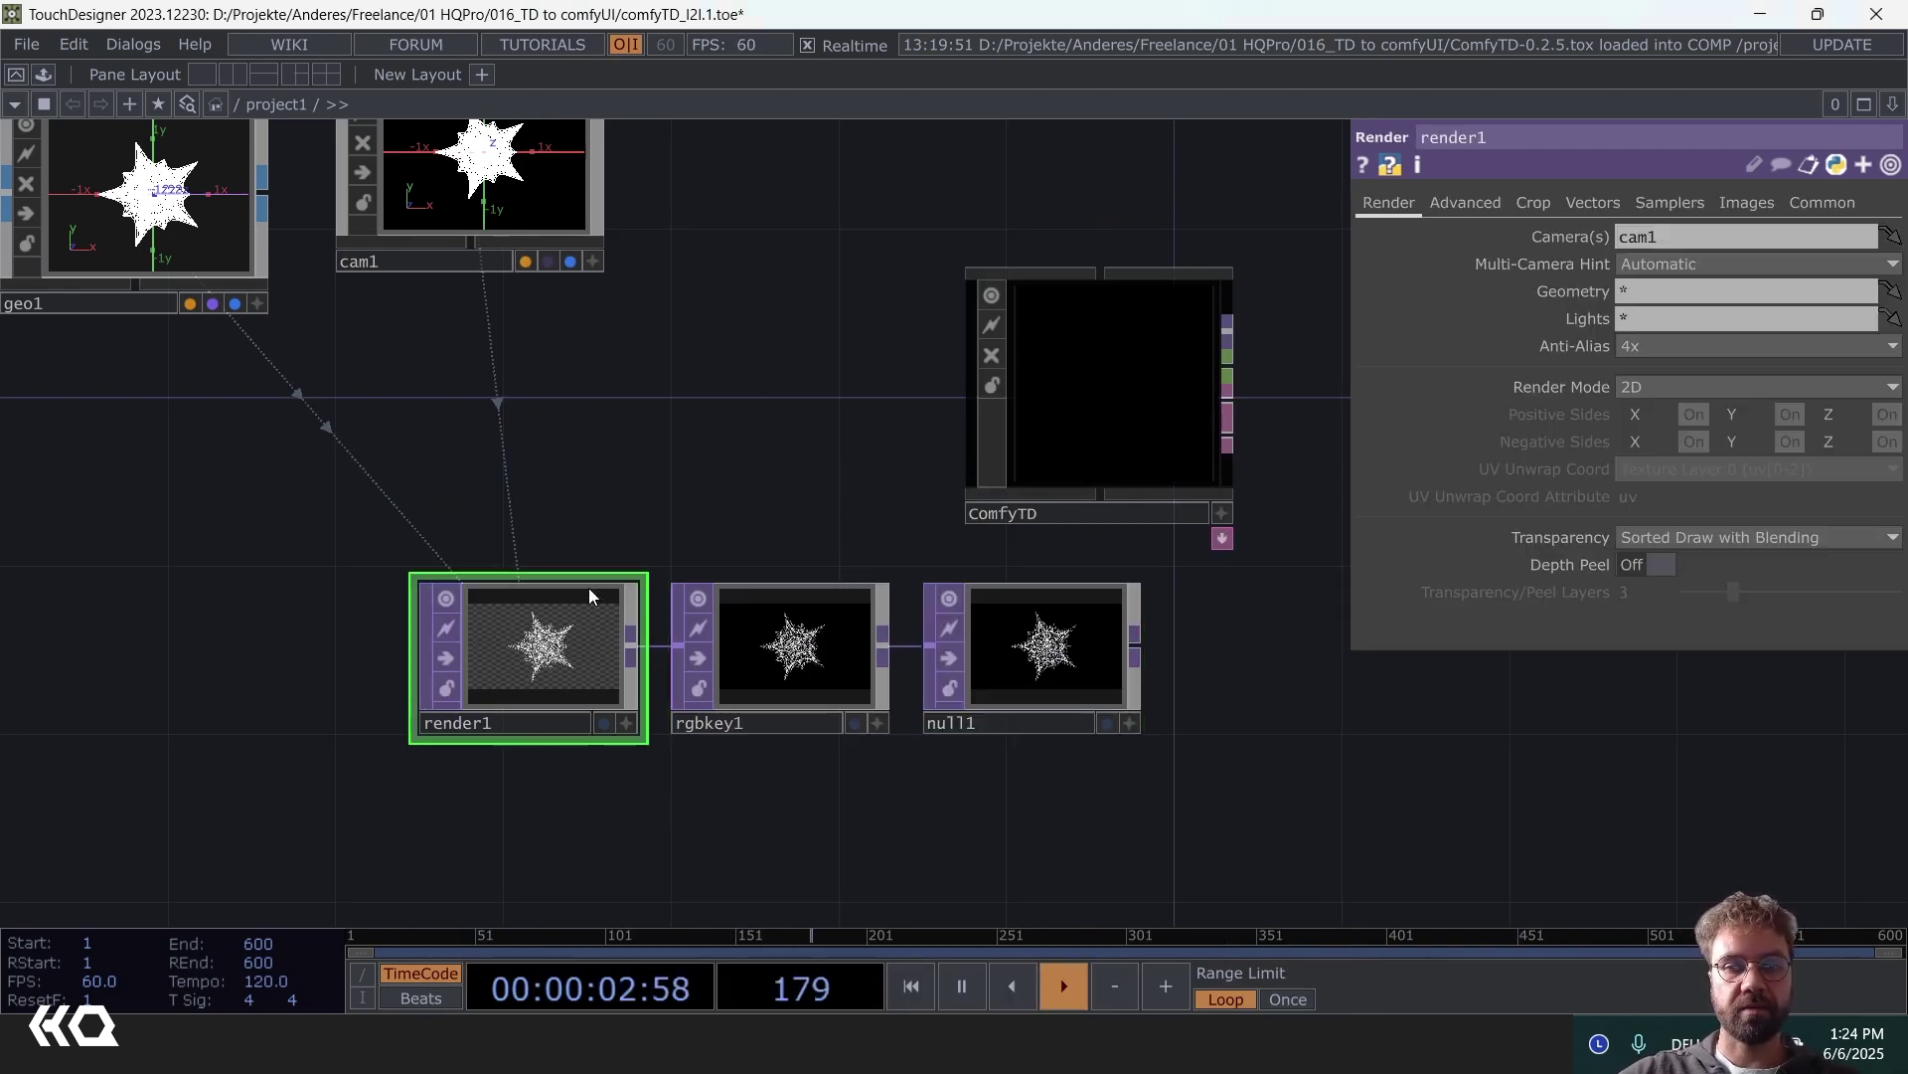
pyautogui.click(1823, 206)
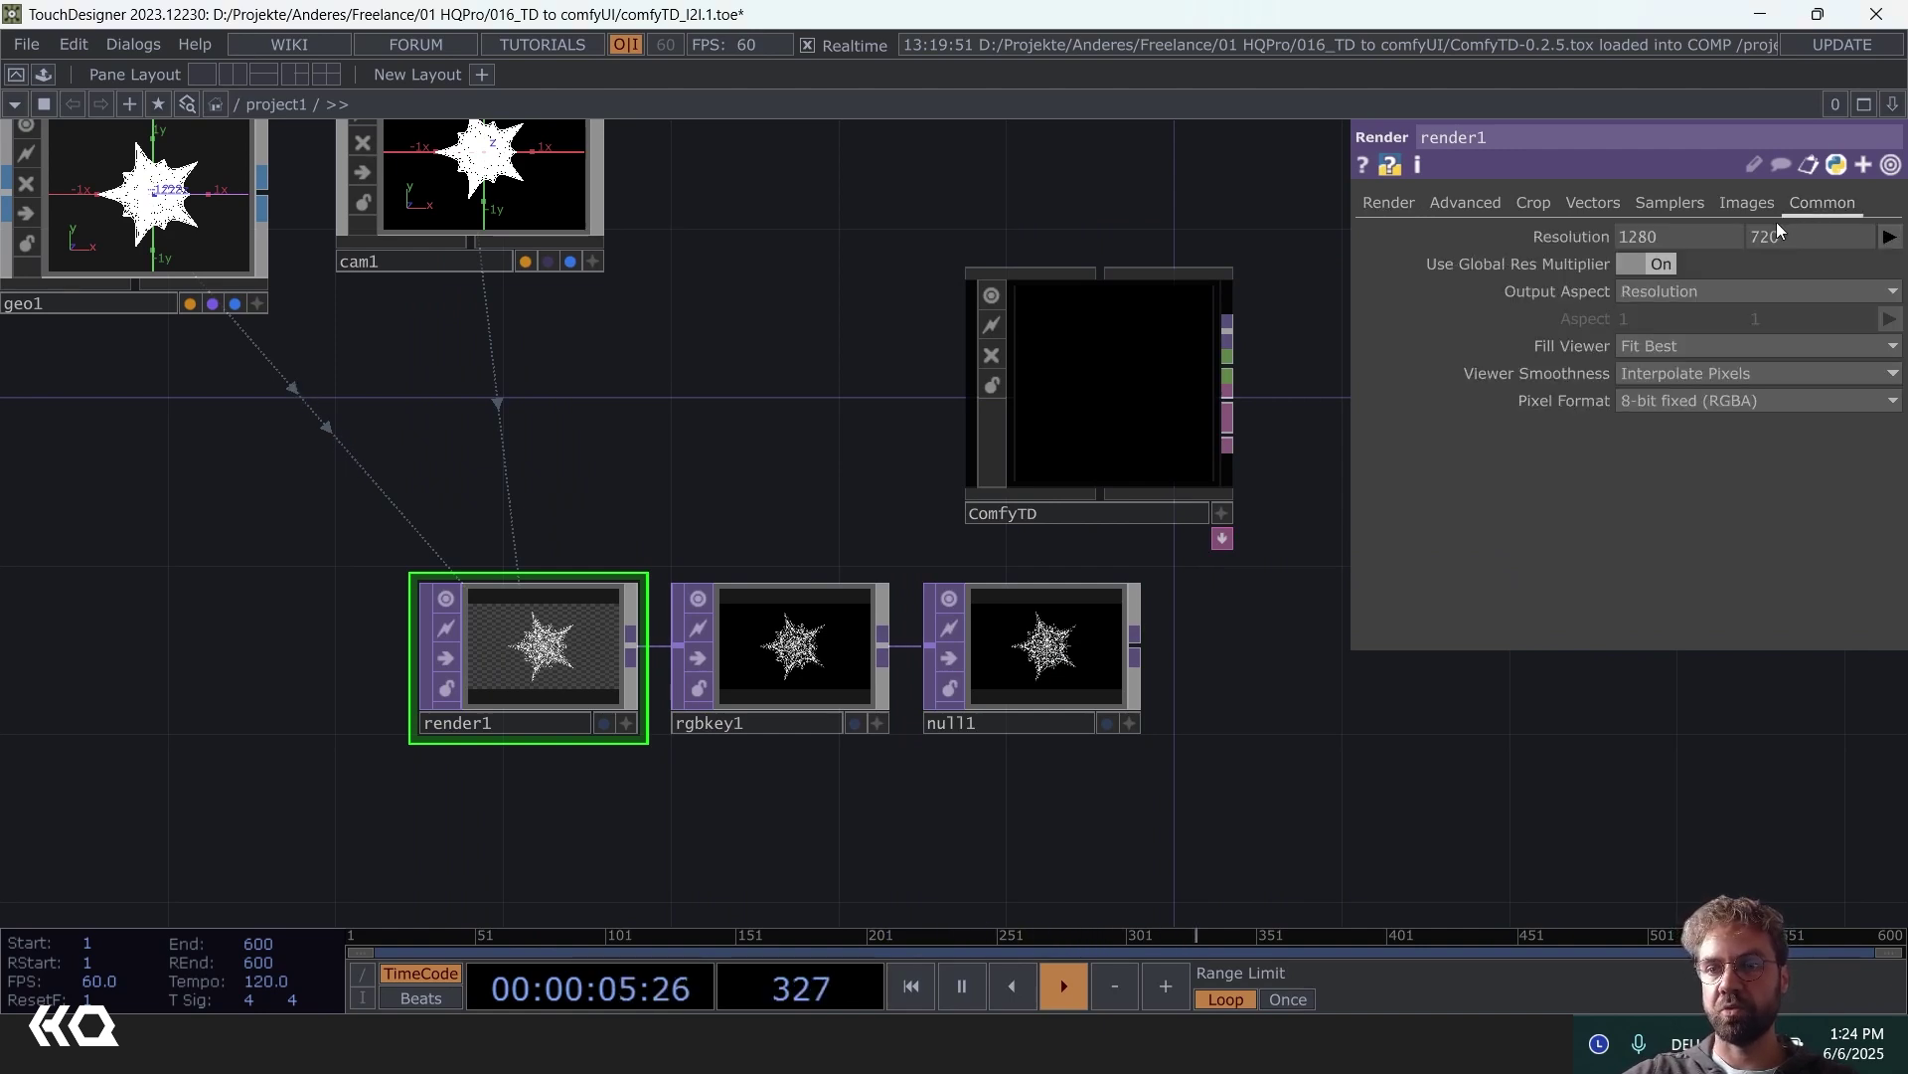
pyautogui.write('1024')
pyautogui.press('Return')
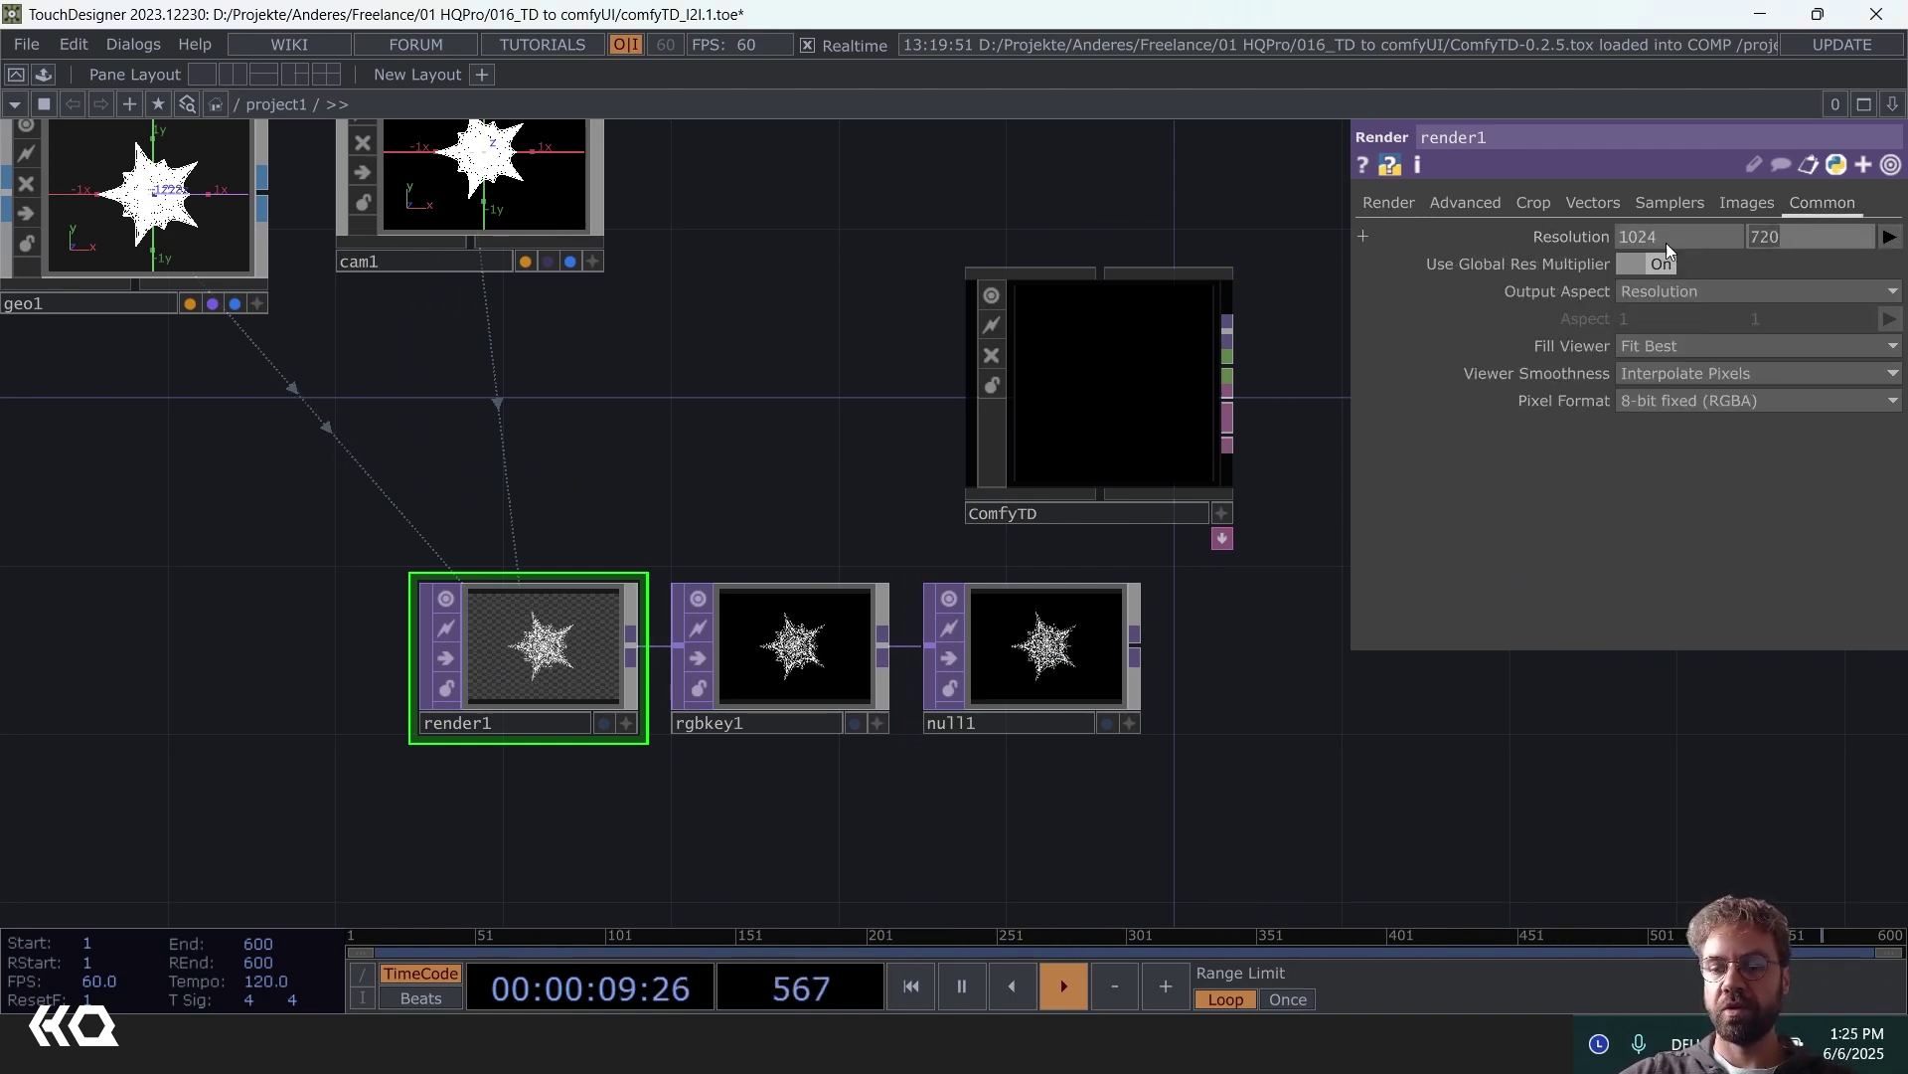
pyautogui.press('Tab')
pyautogui.write('1024')
pyautogui.press('Return')
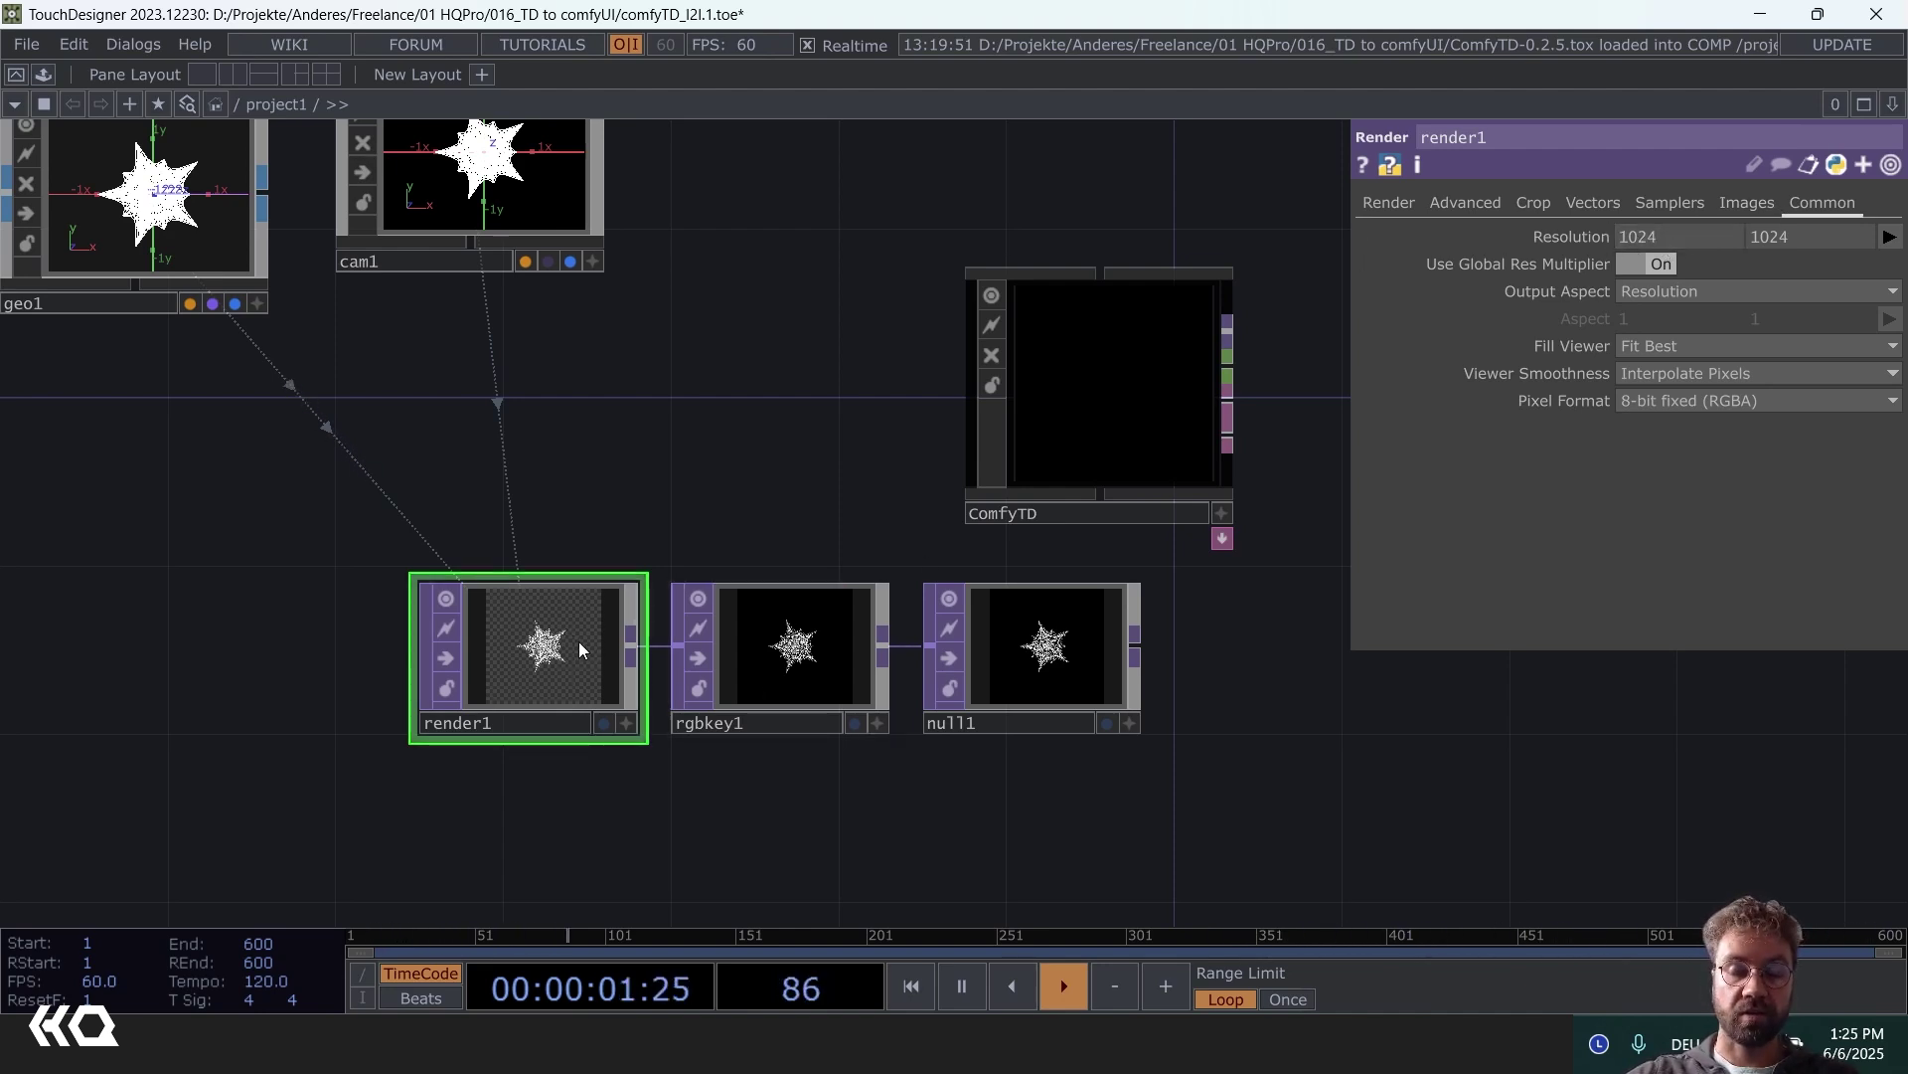
pyautogui.scroll(5, 581, 649)
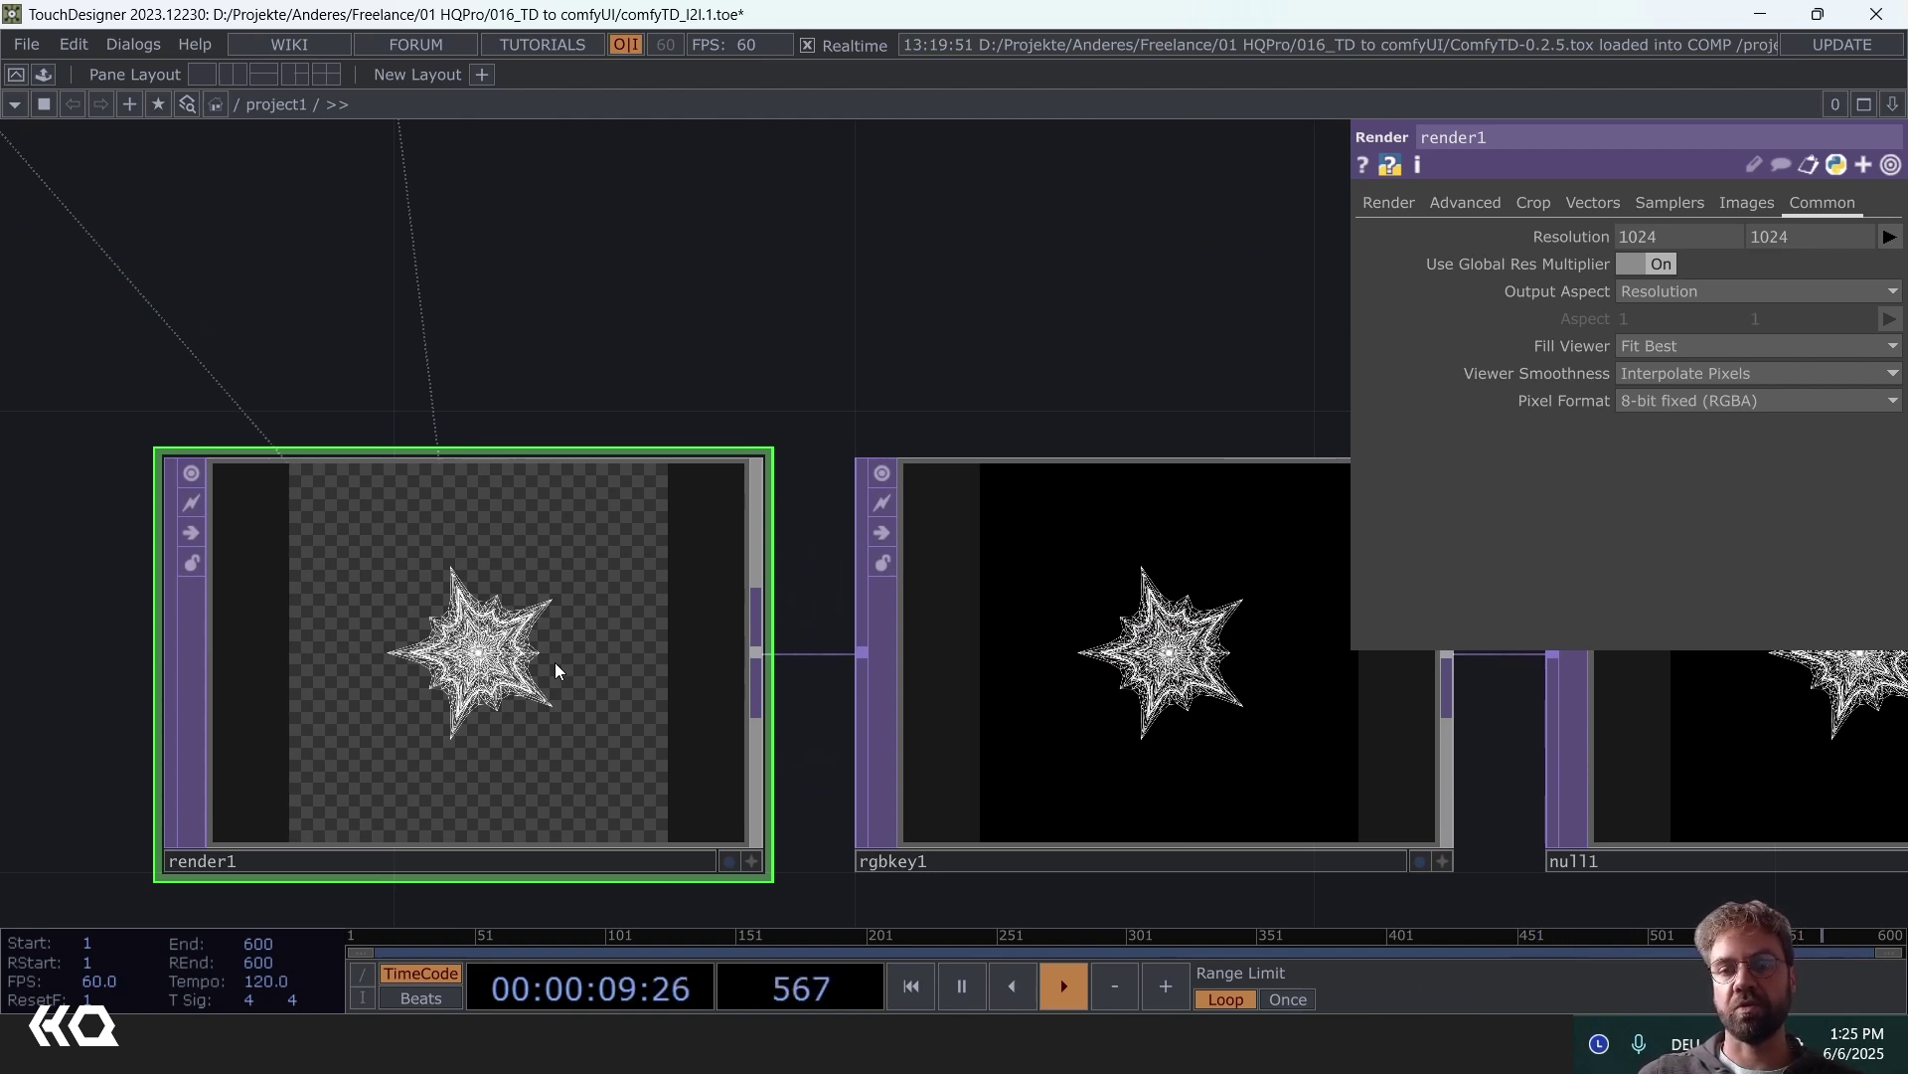
pyautogui.scroll(-5, 555, 662)
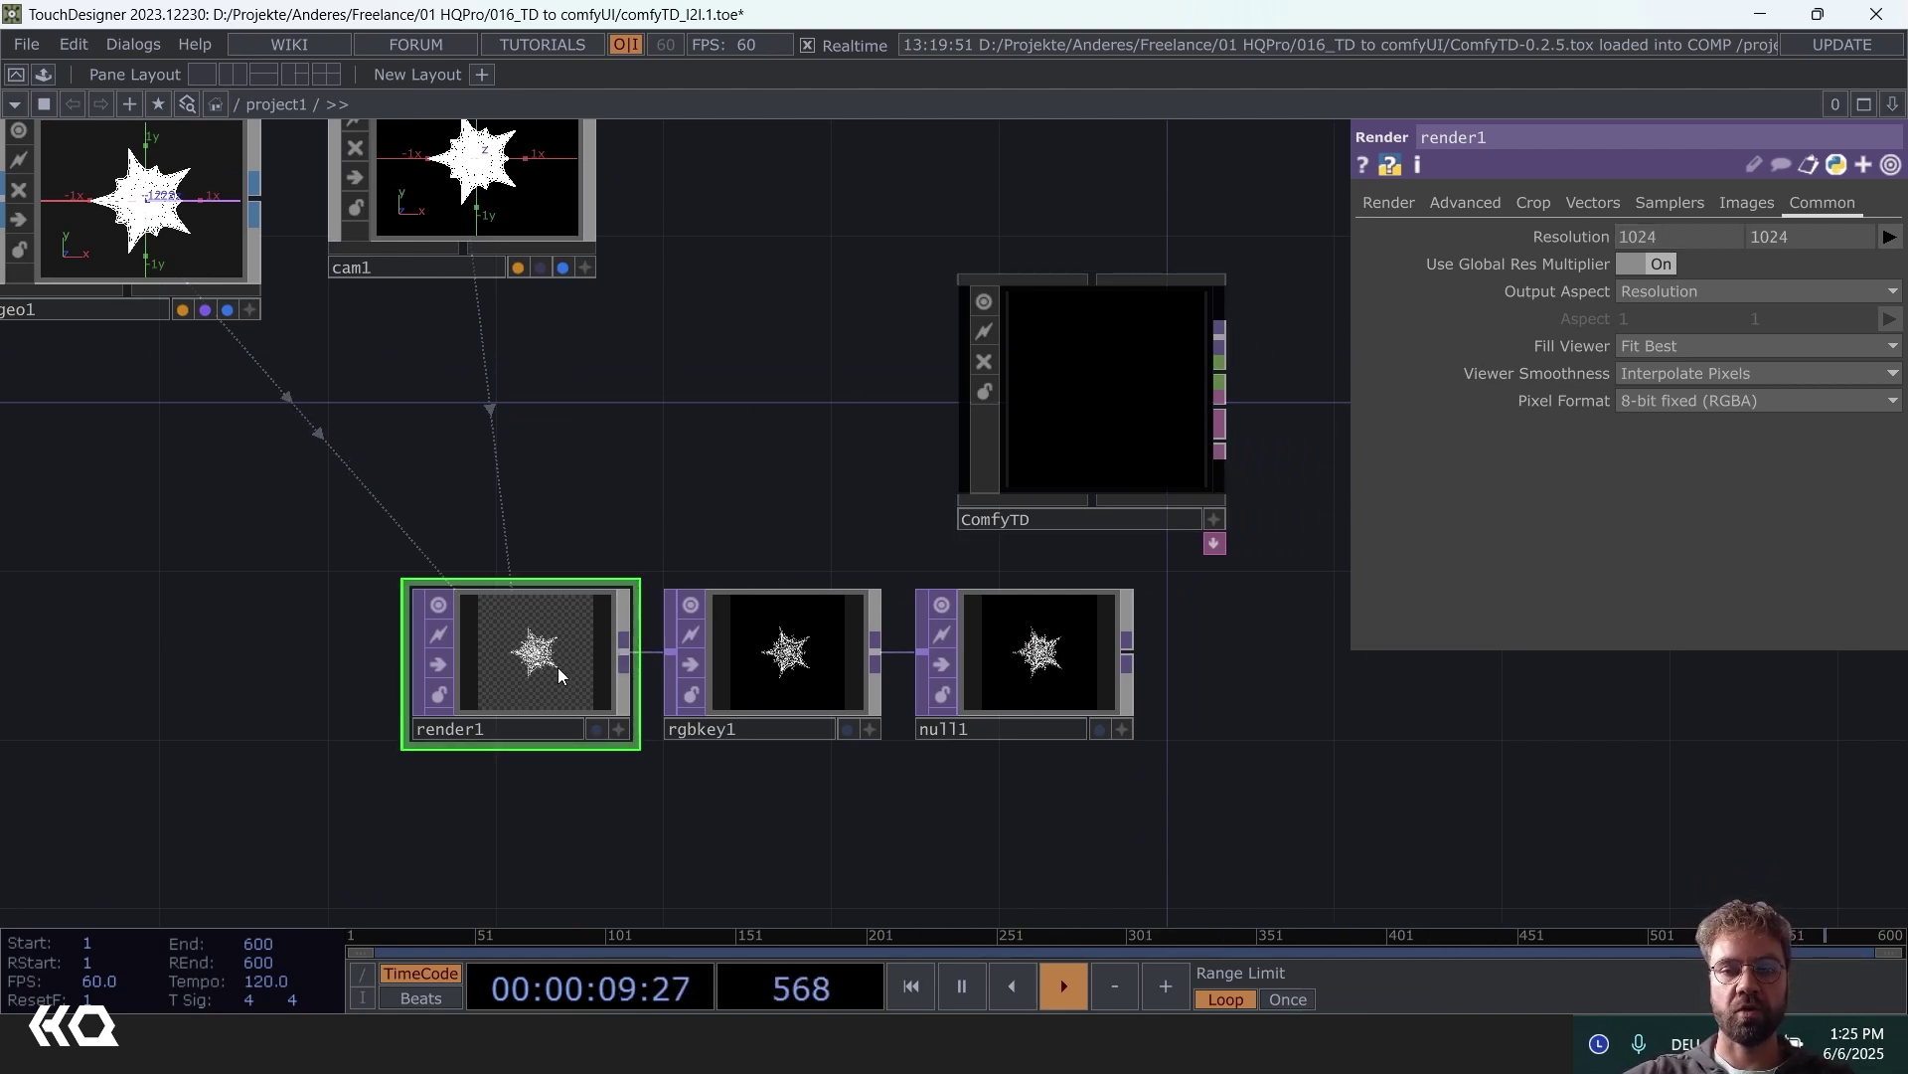
pyautogui.scroll(5, 553, 674)
pyautogui.scroll(-5, 481, 666)
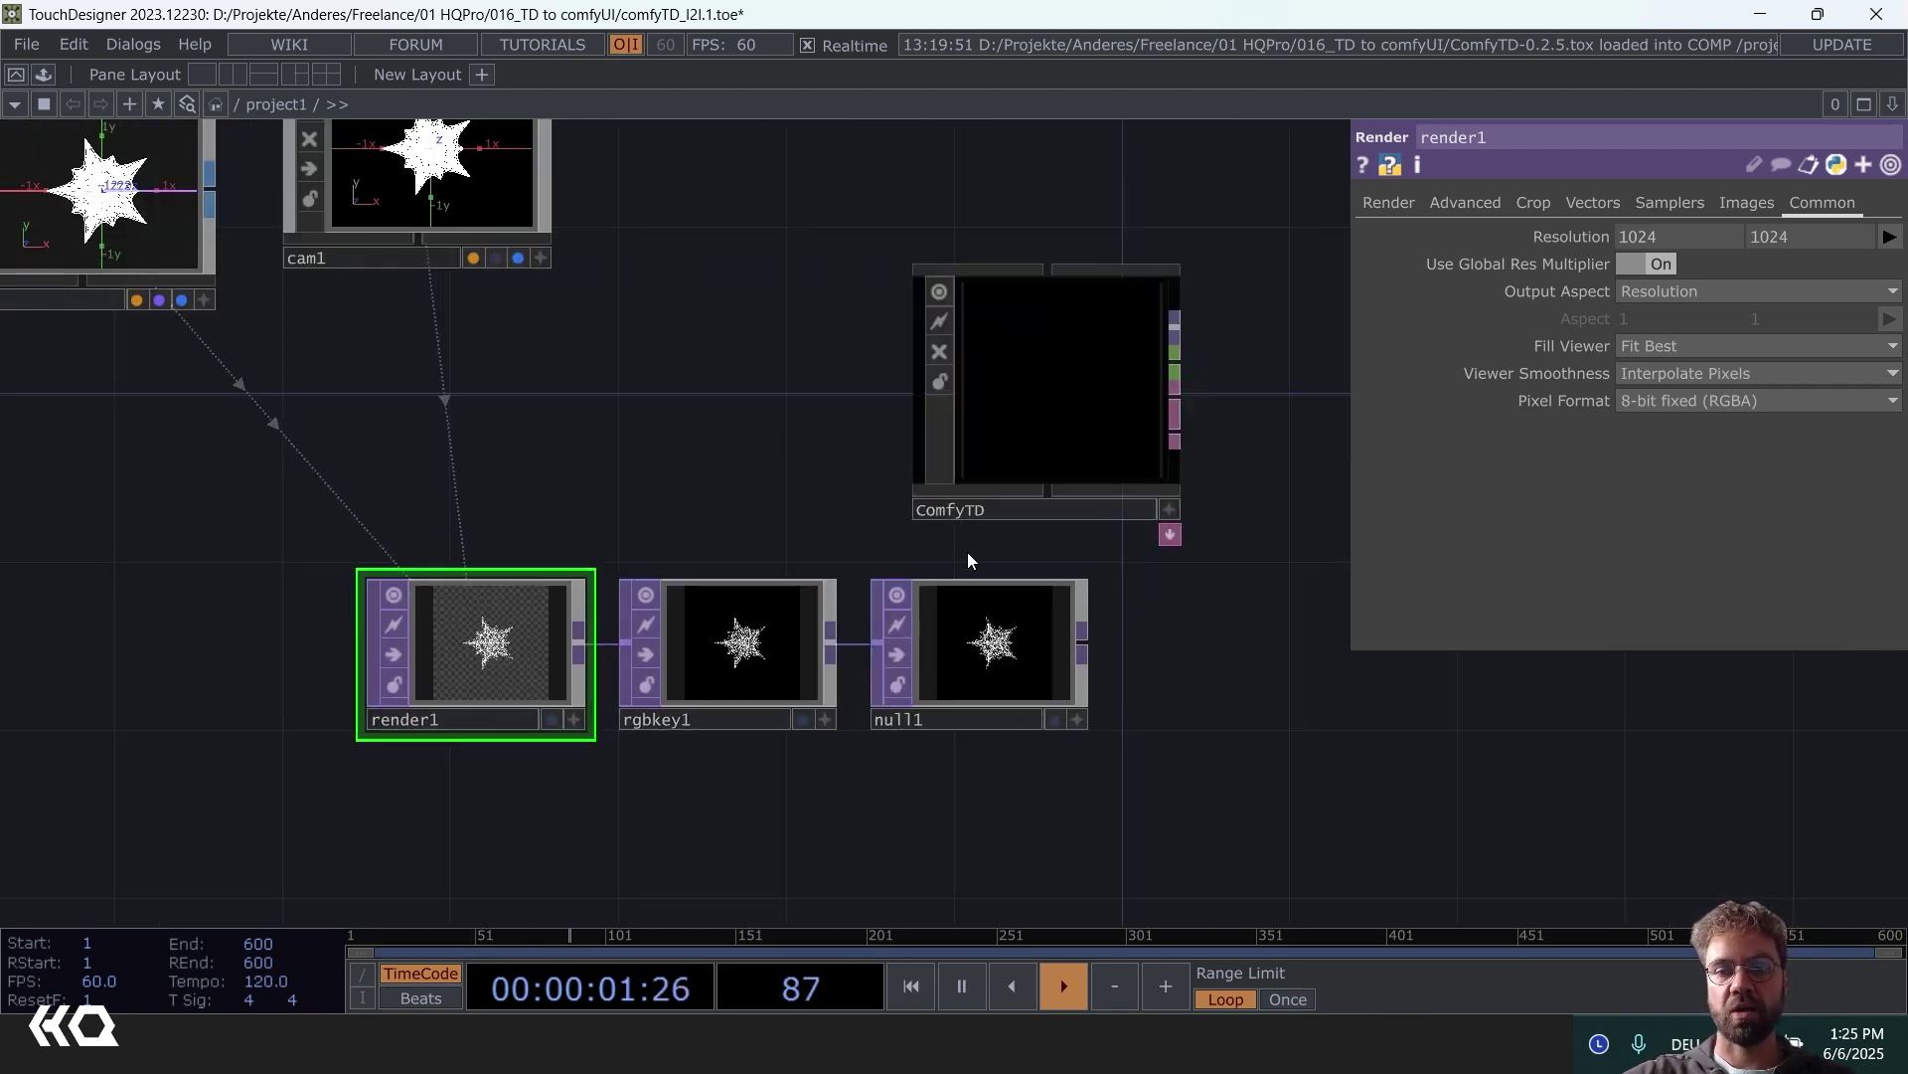
# - Drop null1 into ComfyTD's Load Image, pulse Generate, and watch the ComfyUI console finish
pyautogui.click(1052, 428)
pyautogui.moveTo(663, 416); pyautogui.dragTo(532, 374)
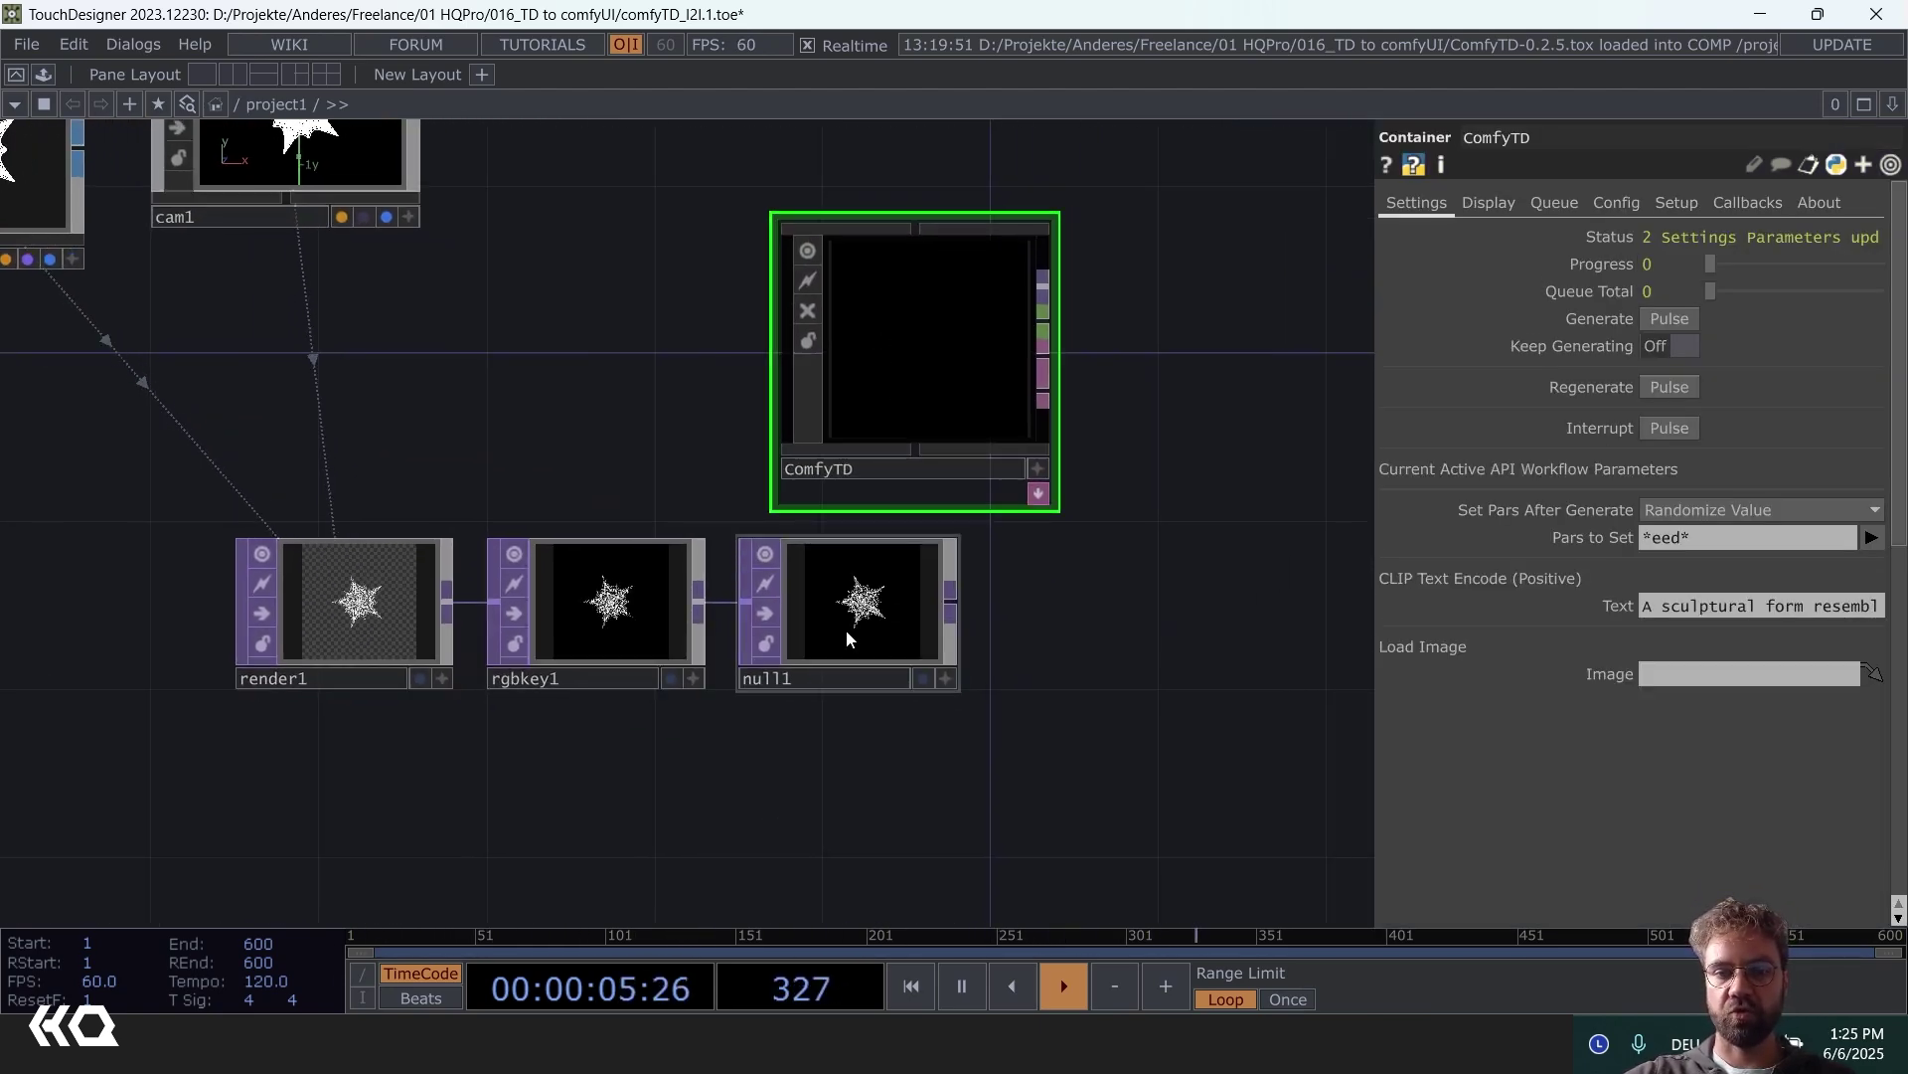
pyautogui.moveTo(845, 628); pyautogui.dragTo(1708, 676)
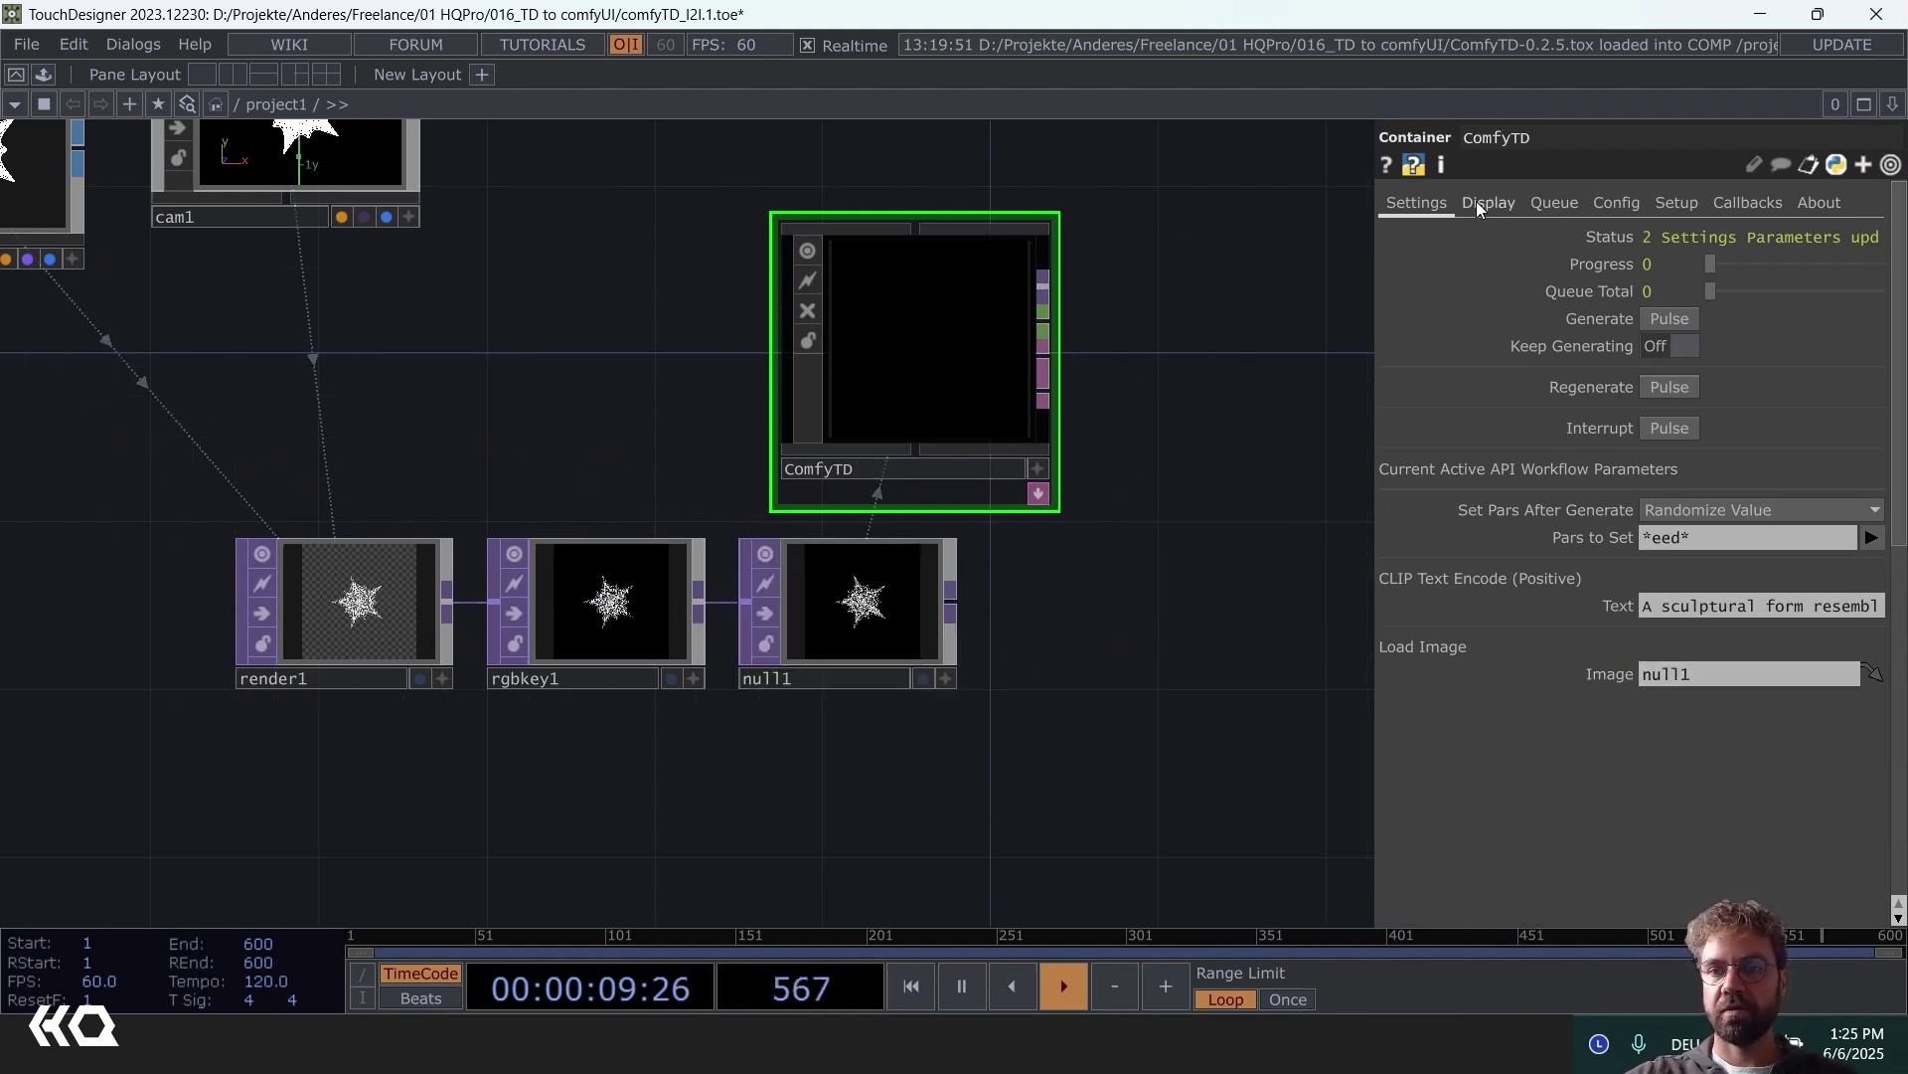
pyautogui.click(1667, 318)
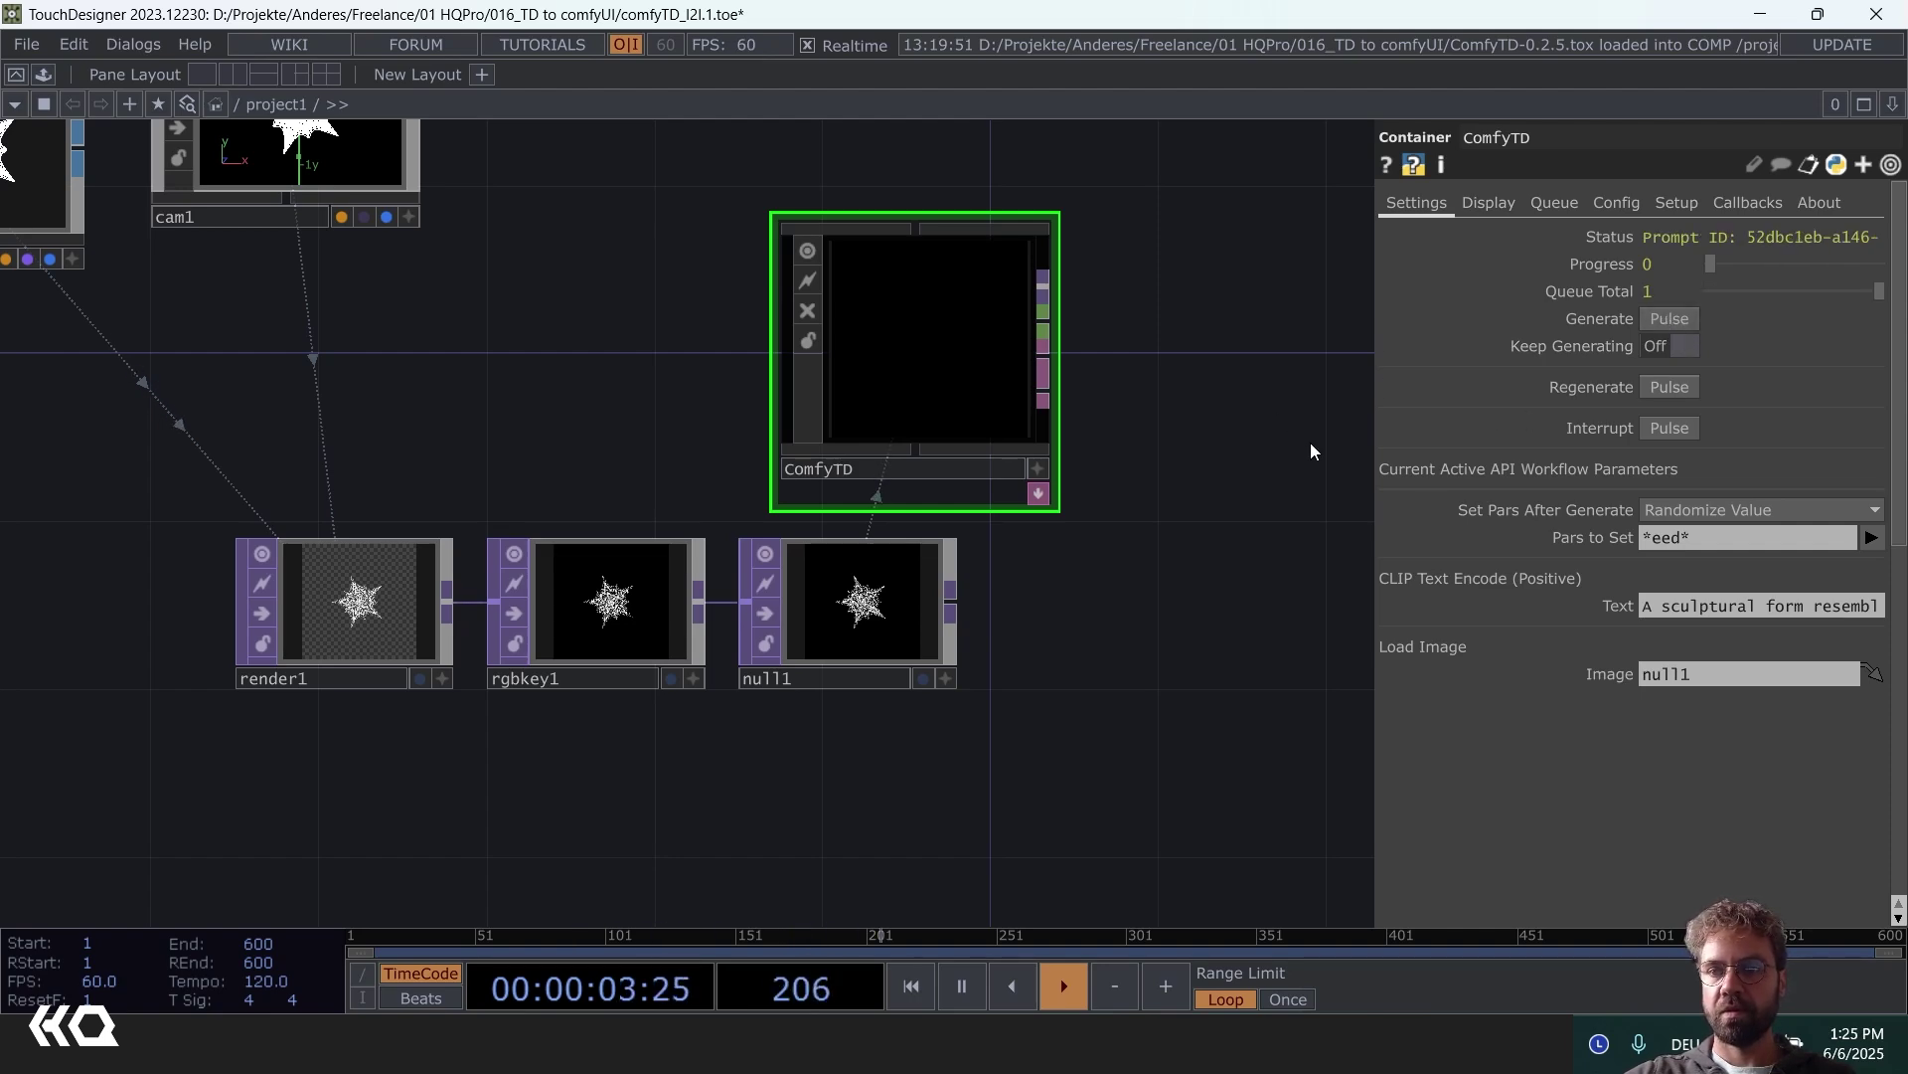
pyautogui.click(1233, 1047)
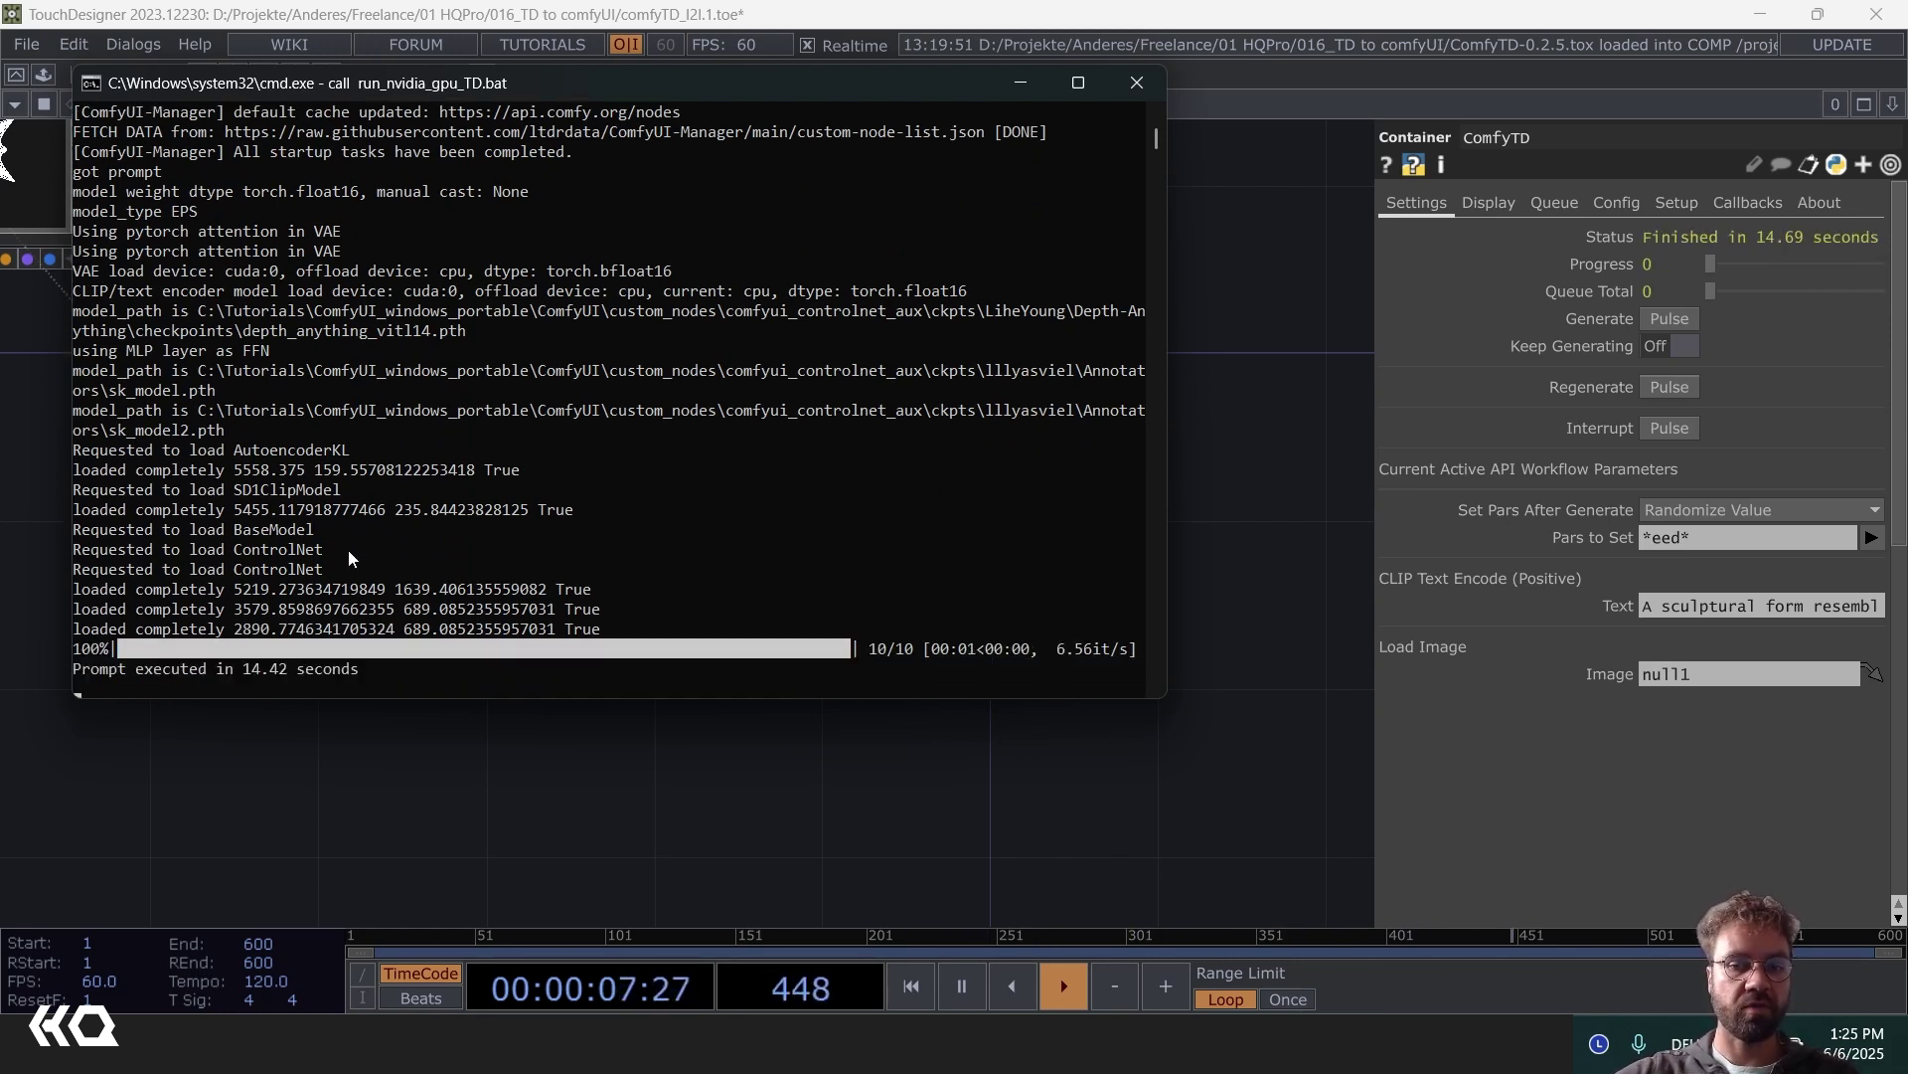
pyautogui.click(607, 813)
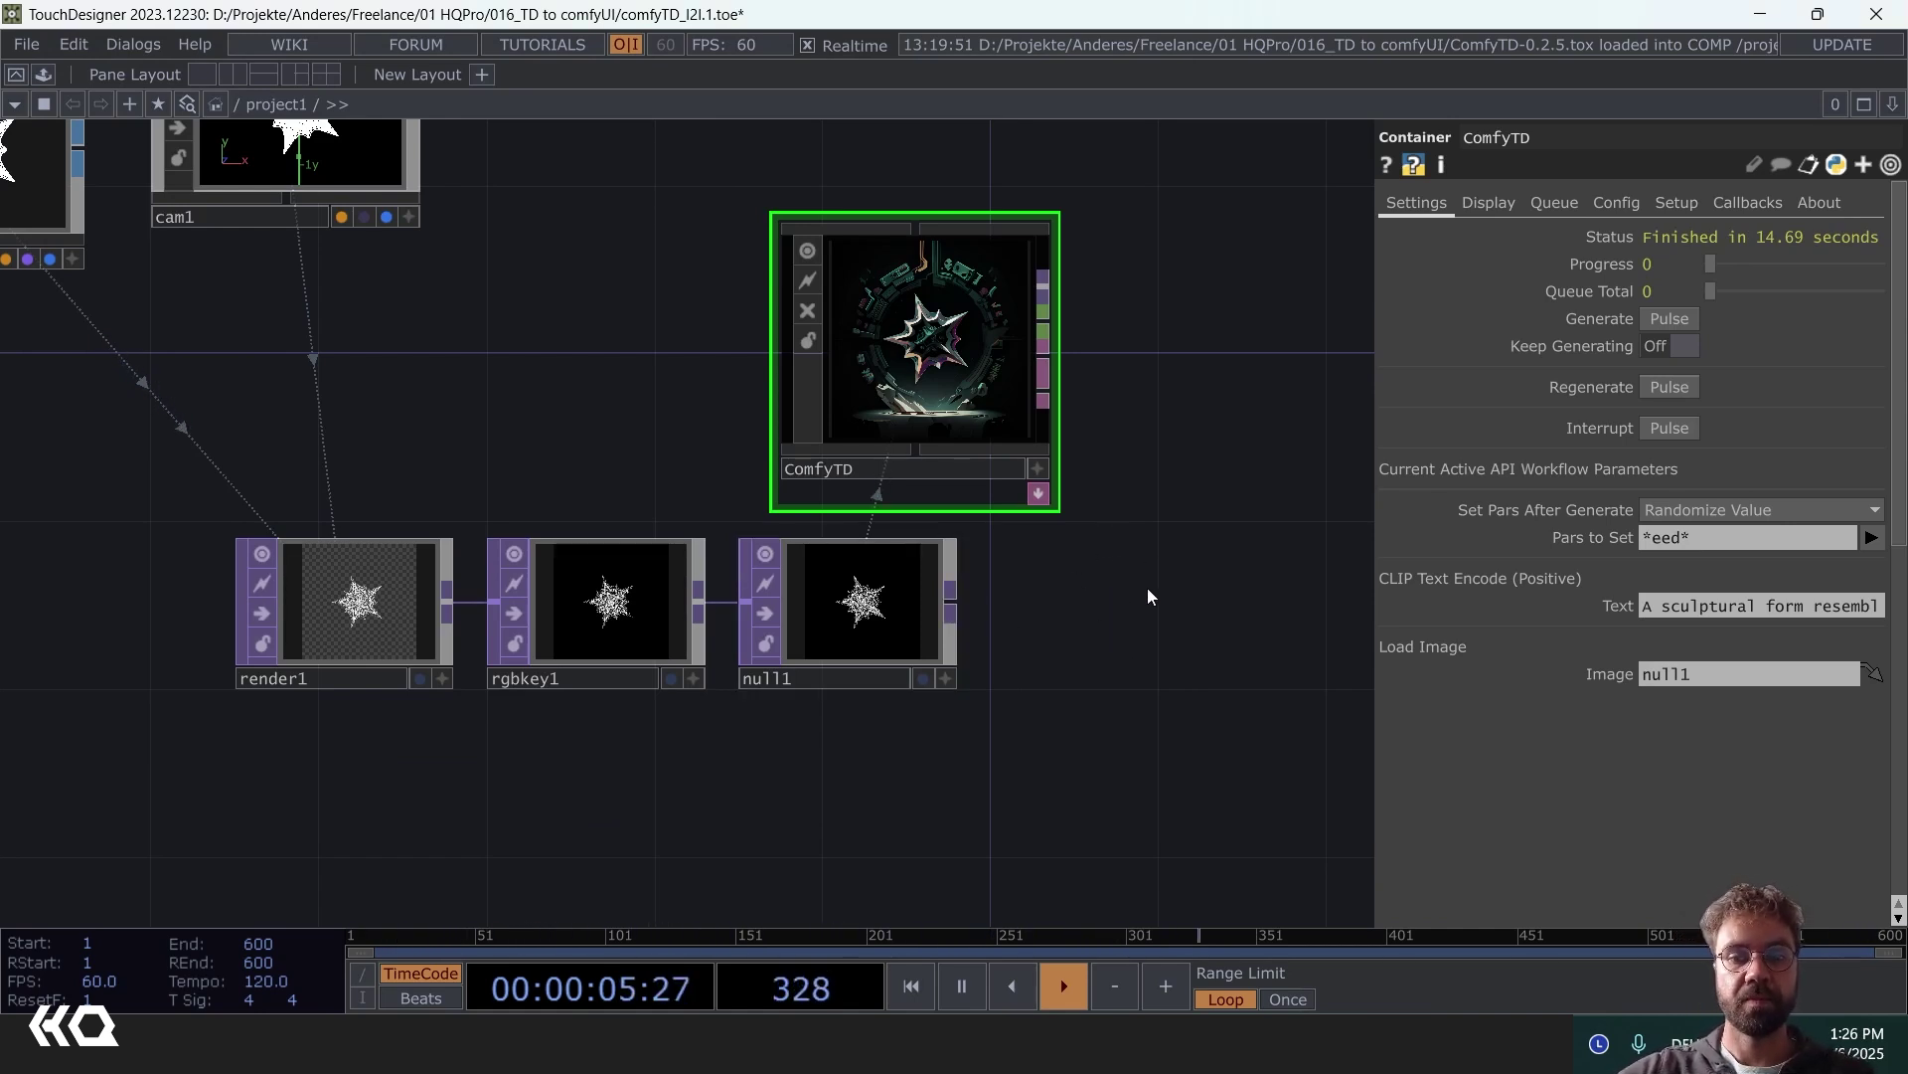
# - Add a Null TOP, null2, after ComfyTD's output
pyautogui.moveTo(1164, 515); pyautogui.dragTo(1058, 565)
pyautogui.rightClick(941, 335)
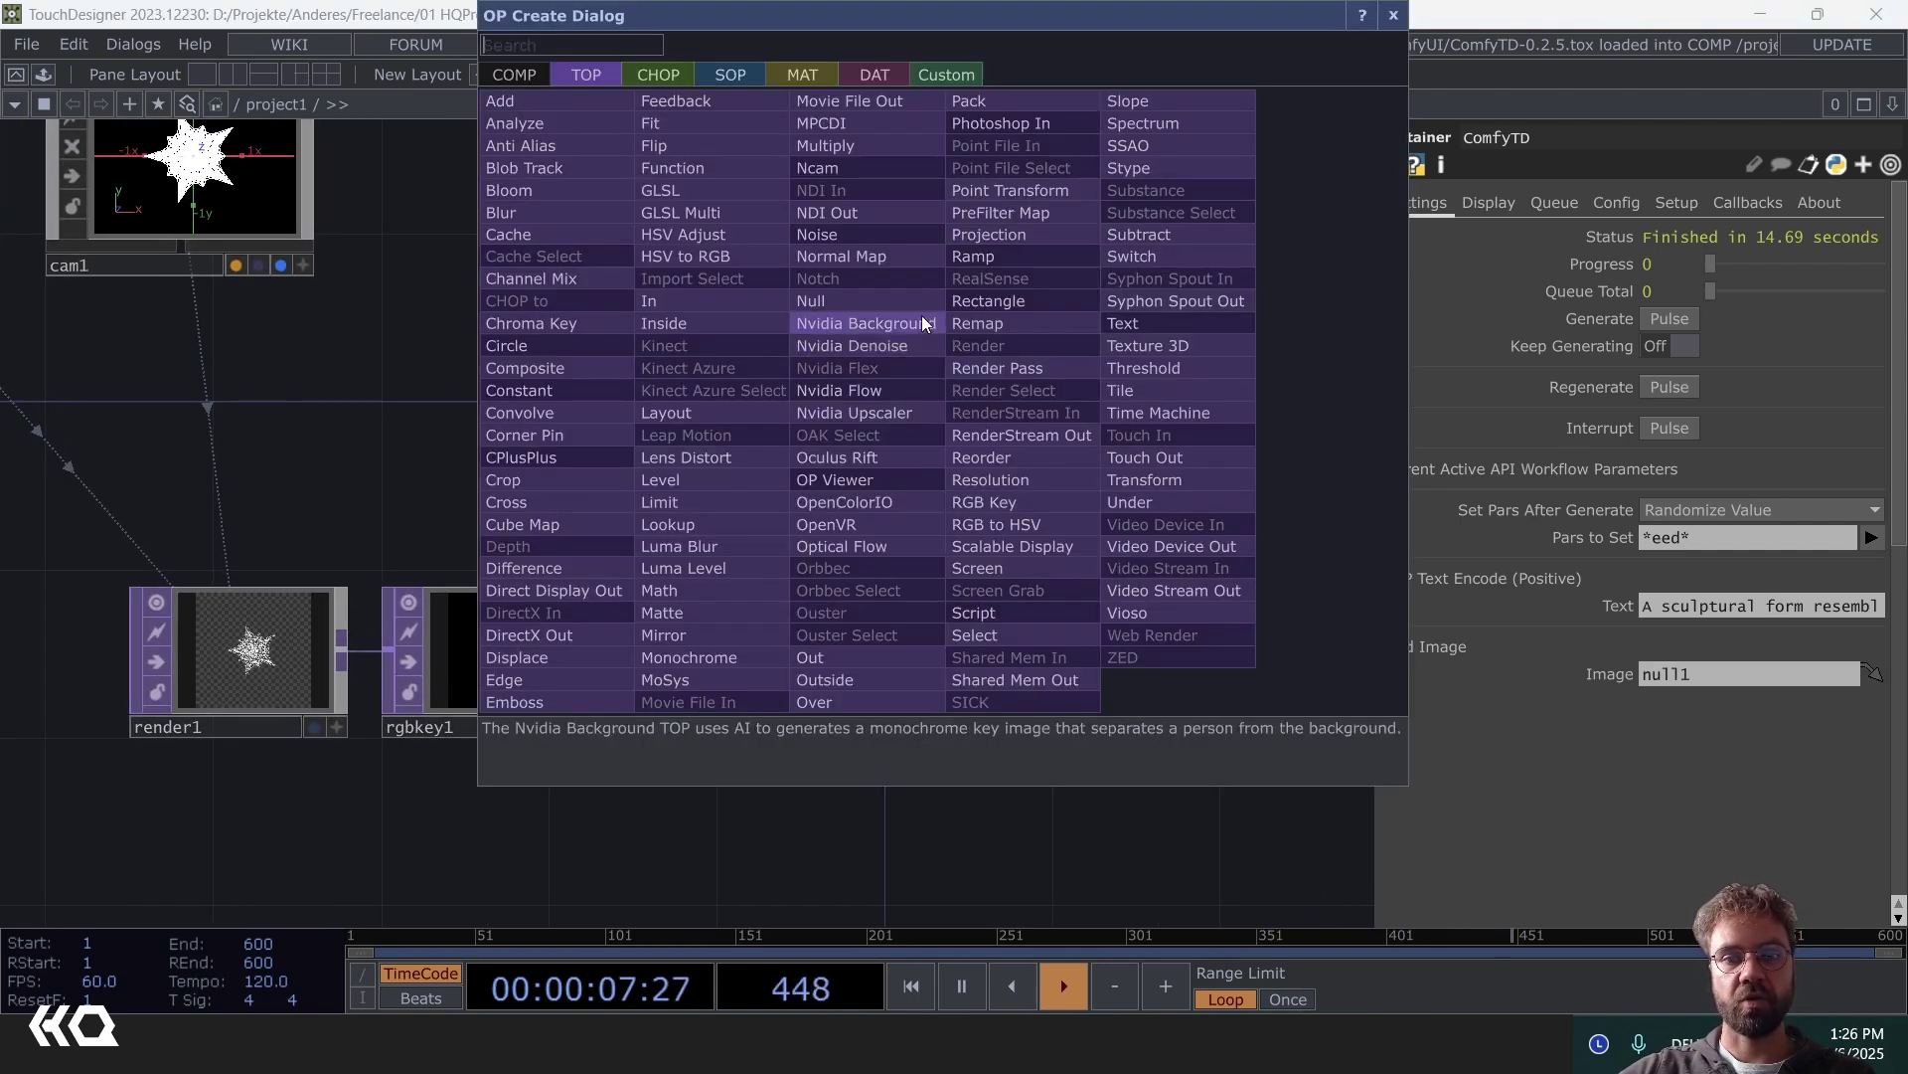
pyautogui.click(811, 319)
pyautogui.click(1236, 450)
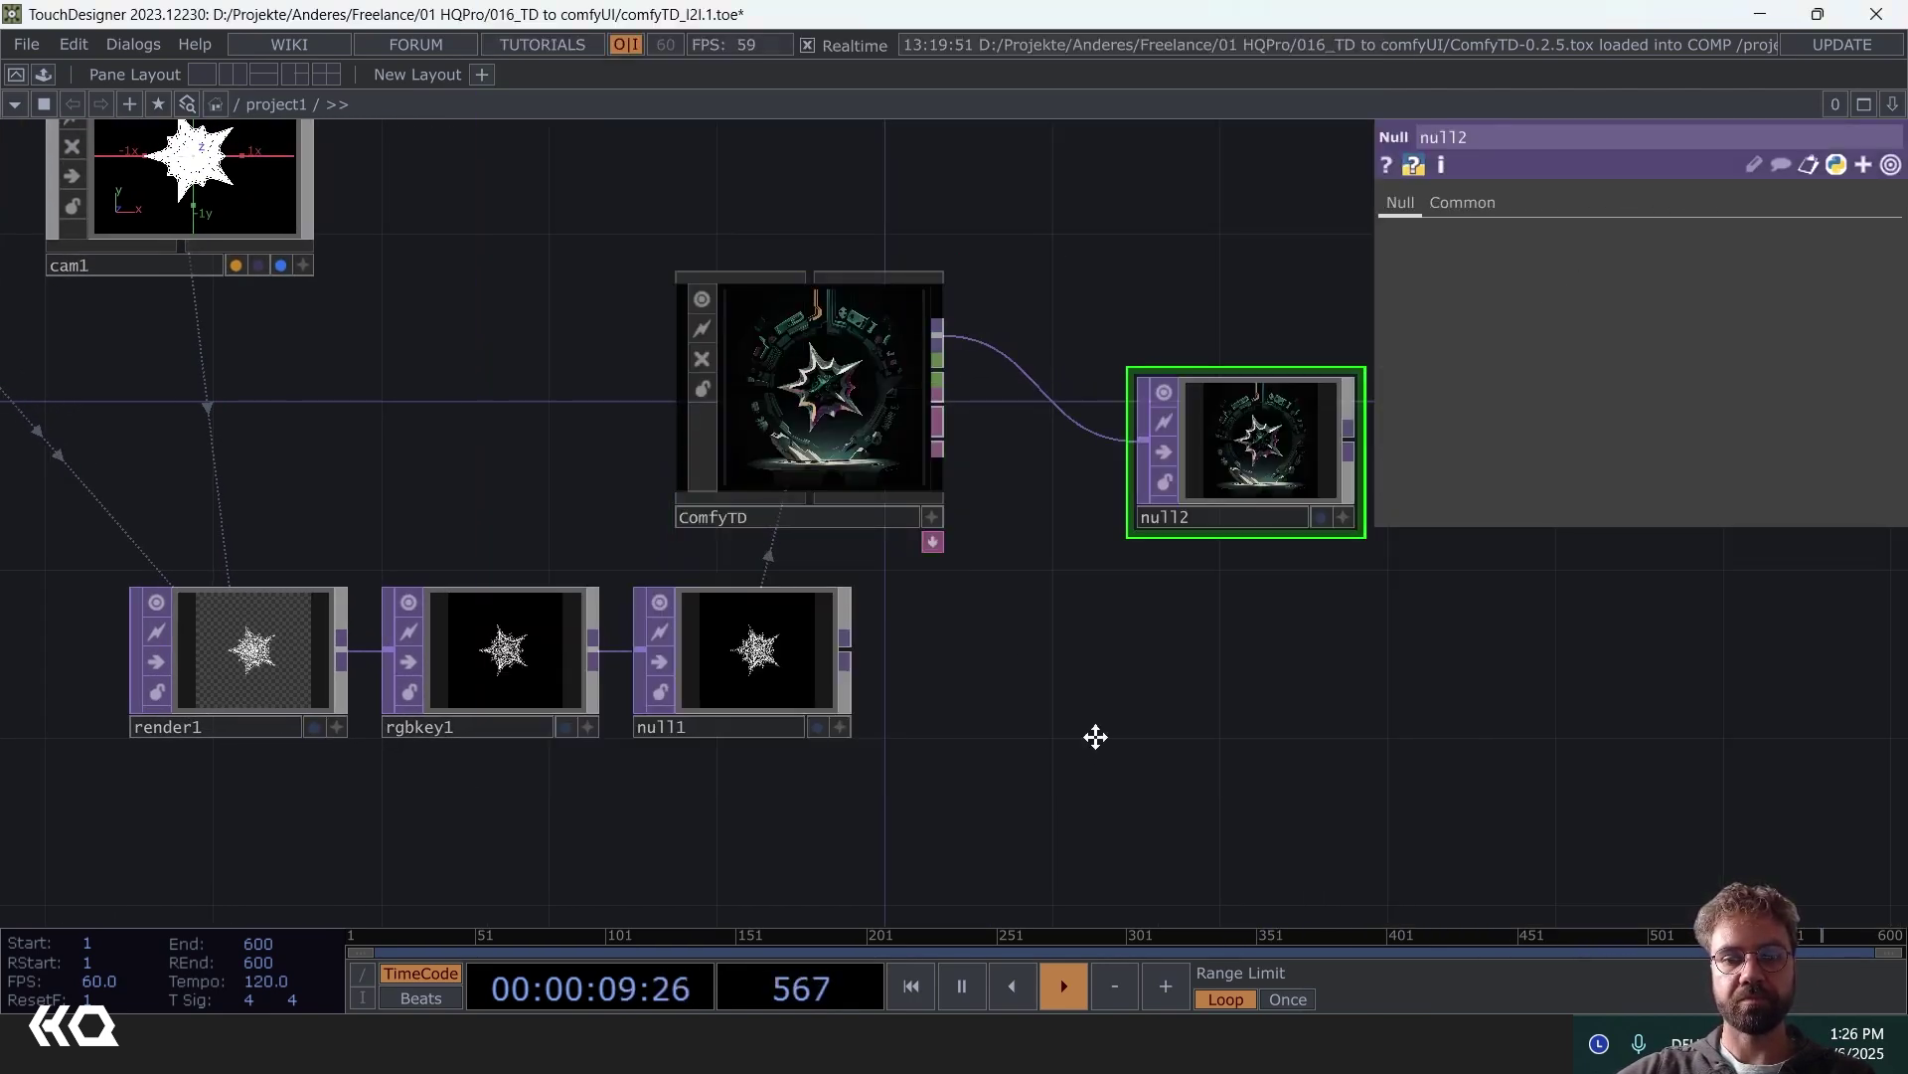
pyautogui.moveTo(1053, 719); pyautogui.dragTo(849, 618)
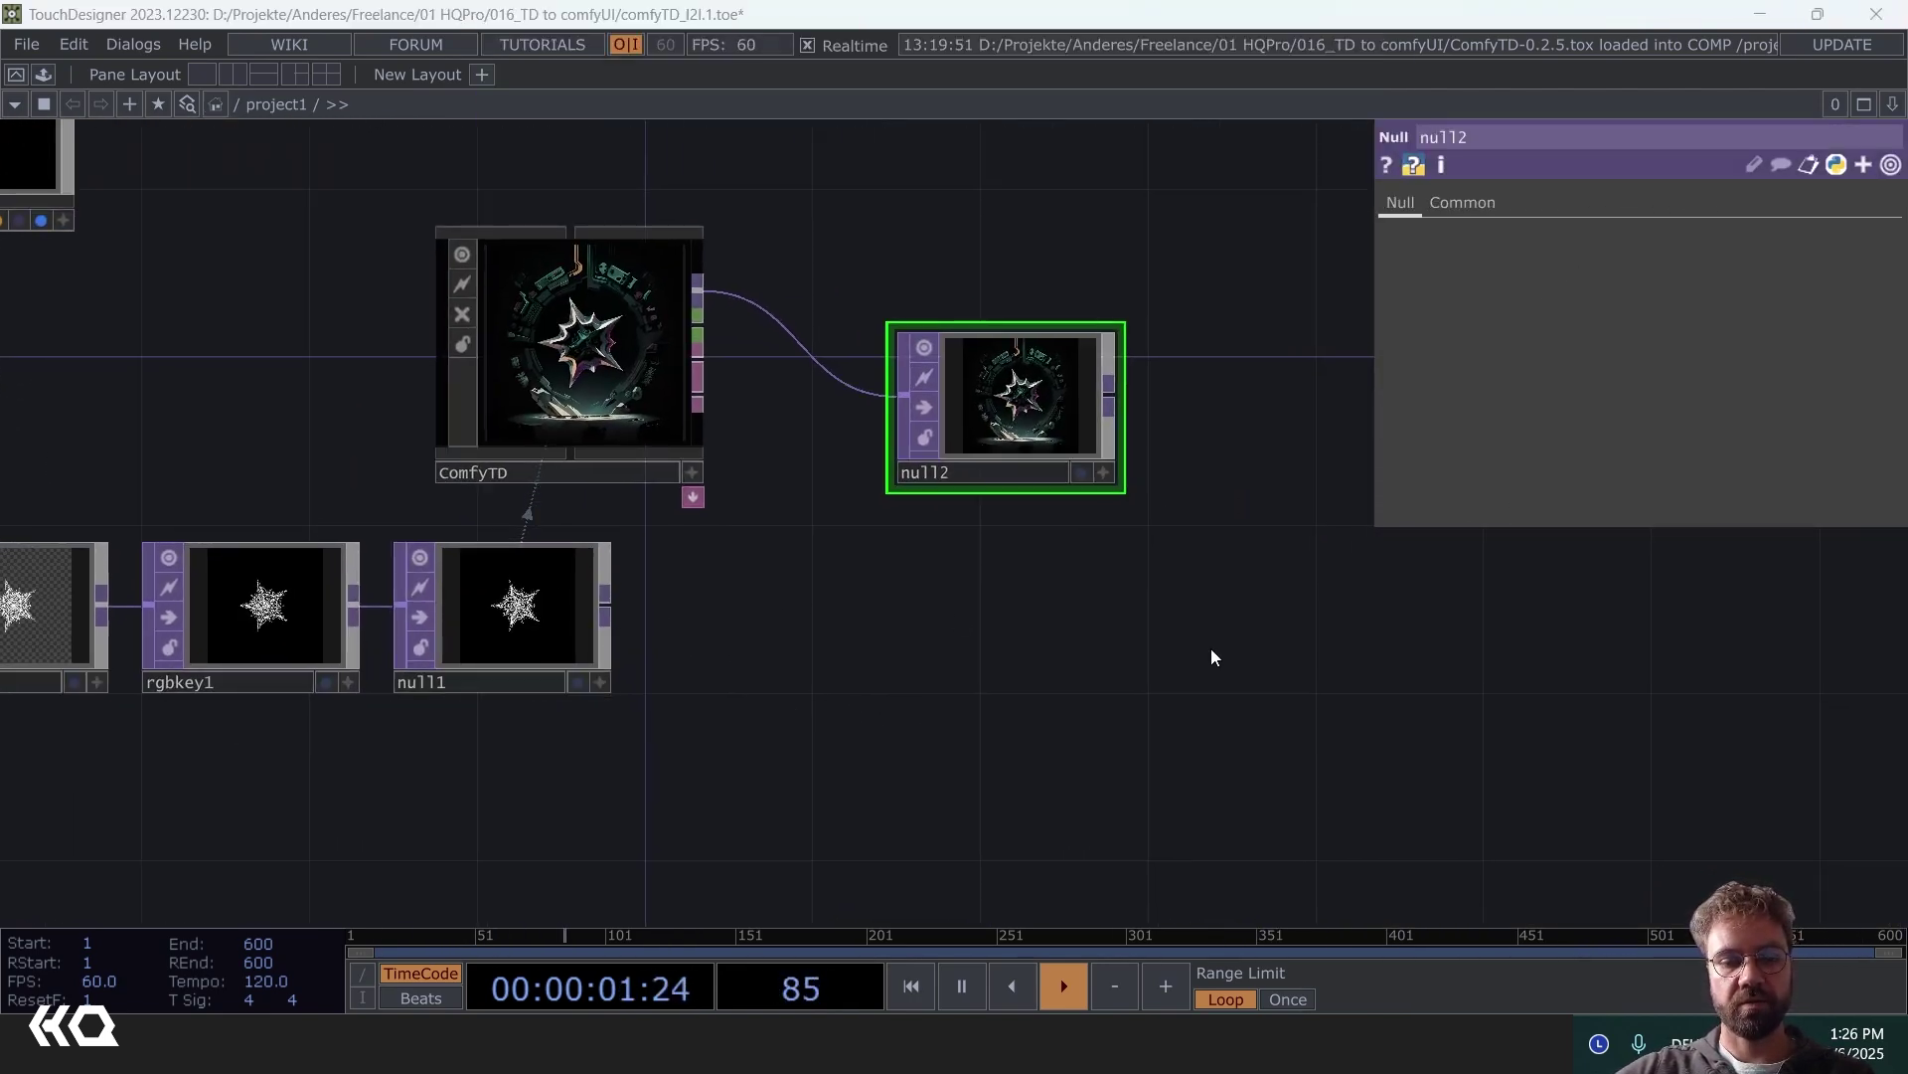
# - Add a Switch TOP, switch1, wired with null2 as input 0 and null1 as input 1
pyautogui.press('Tab')
pyautogui.write('sw')
pyautogui.click(1404, 485)
pyautogui.click(1344, 604)
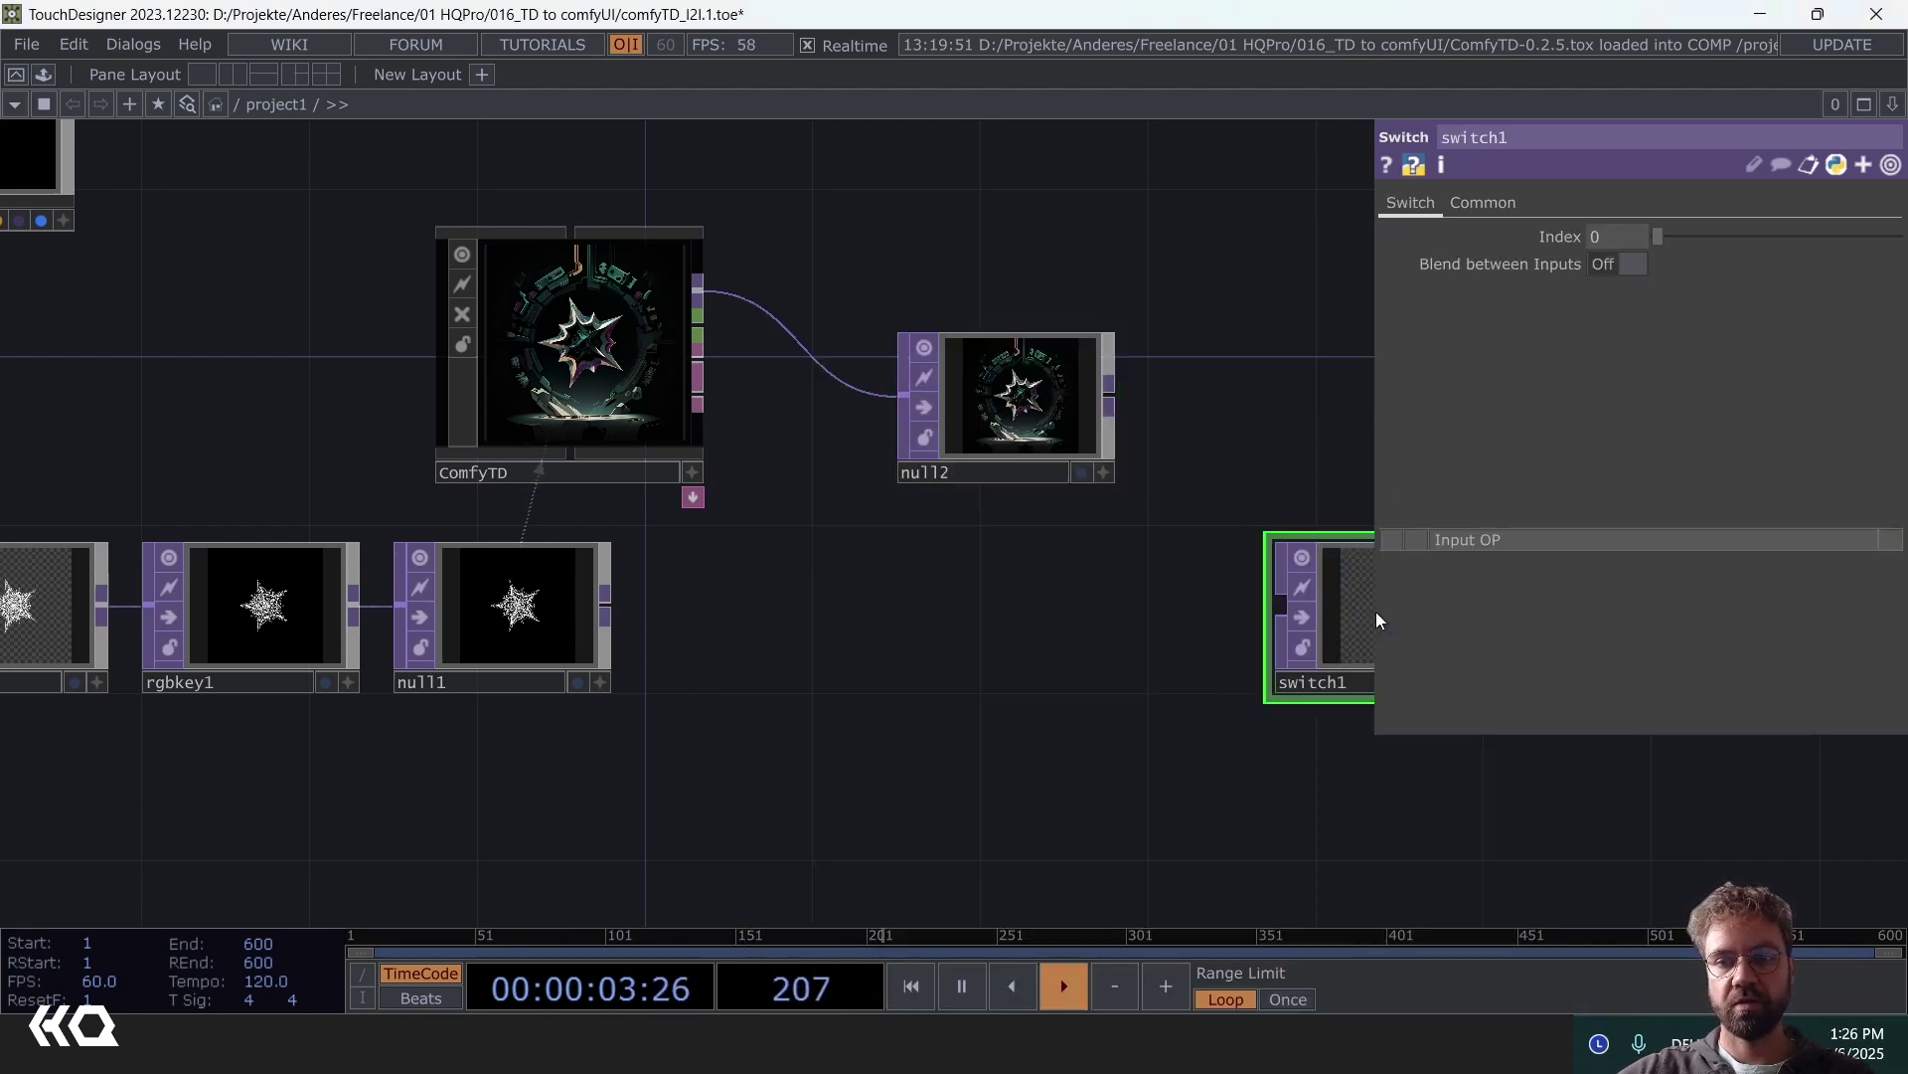
pyautogui.click(1110, 390)
pyautogui.click(1278, 604)
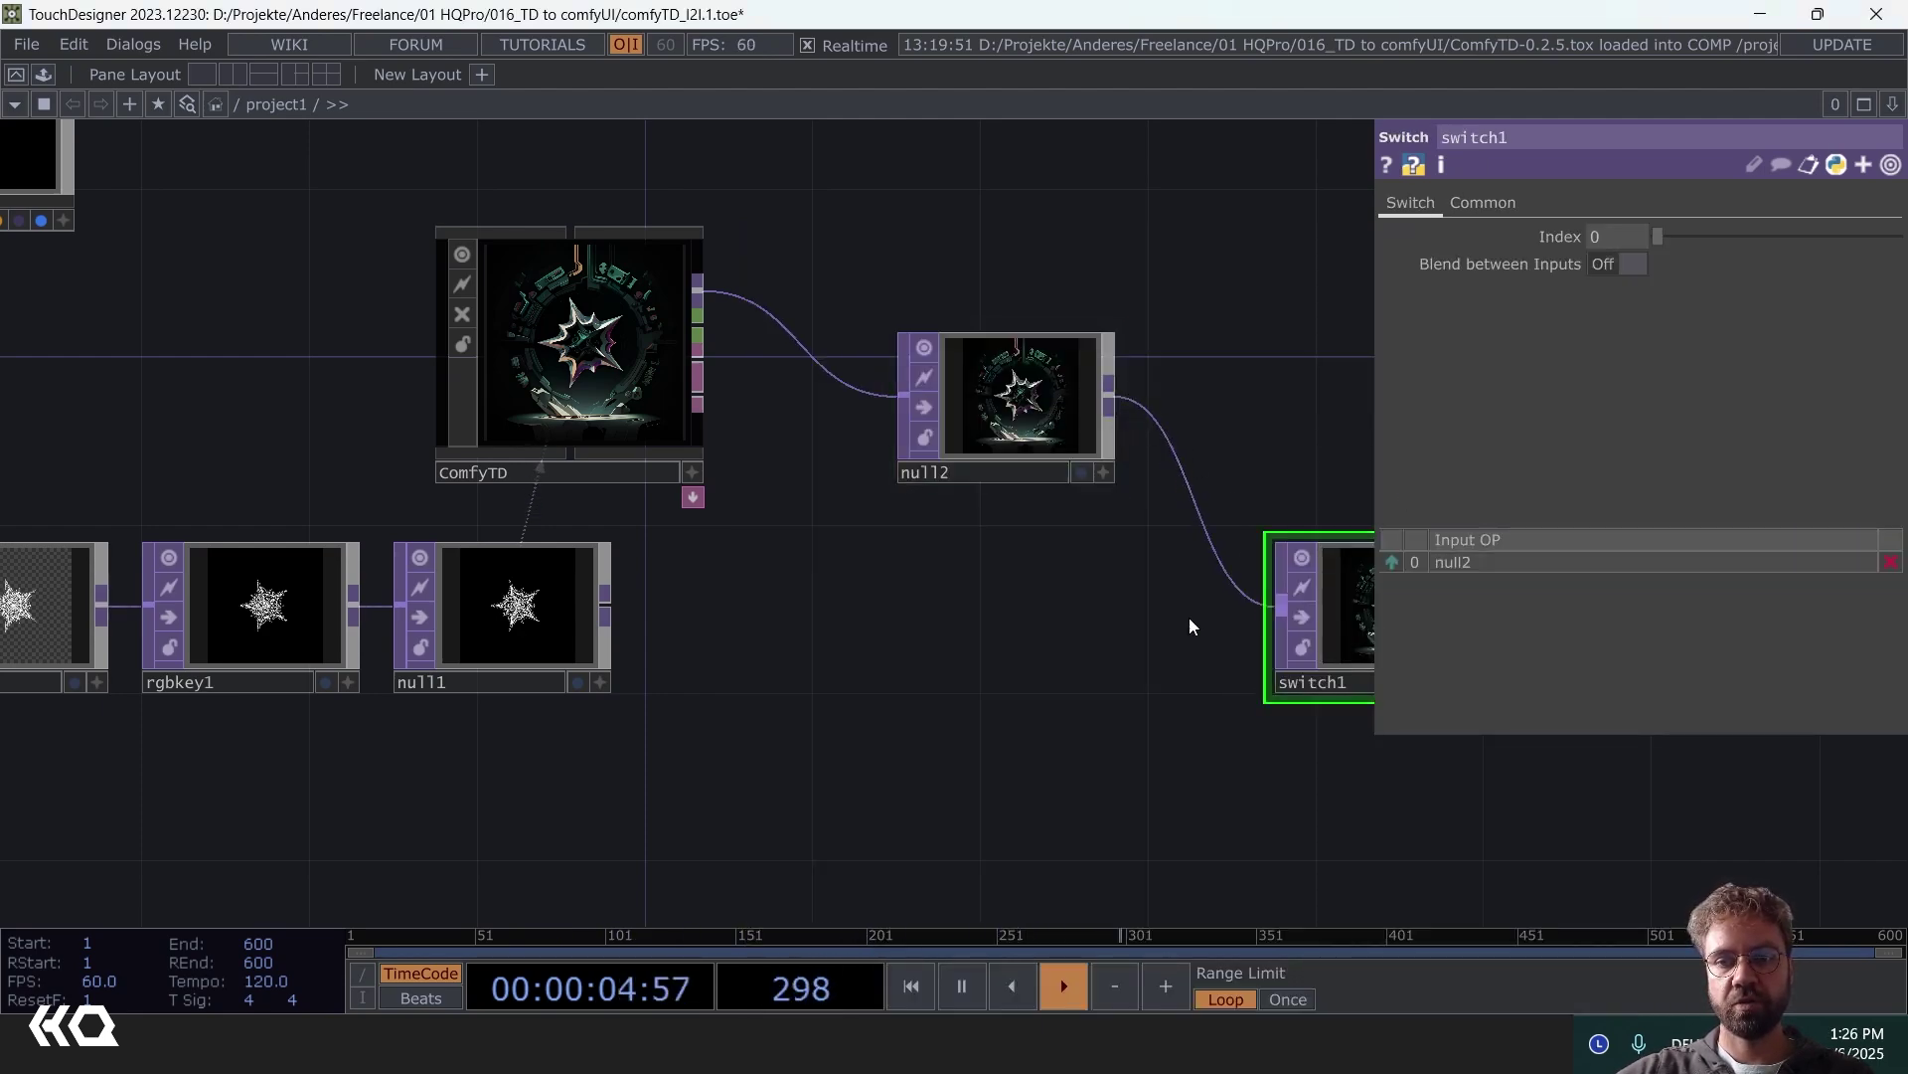
pyautogui.click(606, 607)
pyautogui.click(1277, 606)
# - Add null3 after switch1 and turn on switch1's blending between inputs
pyautogui.moveTo(1055, 729); pyautogui.dragTo(260, 755)
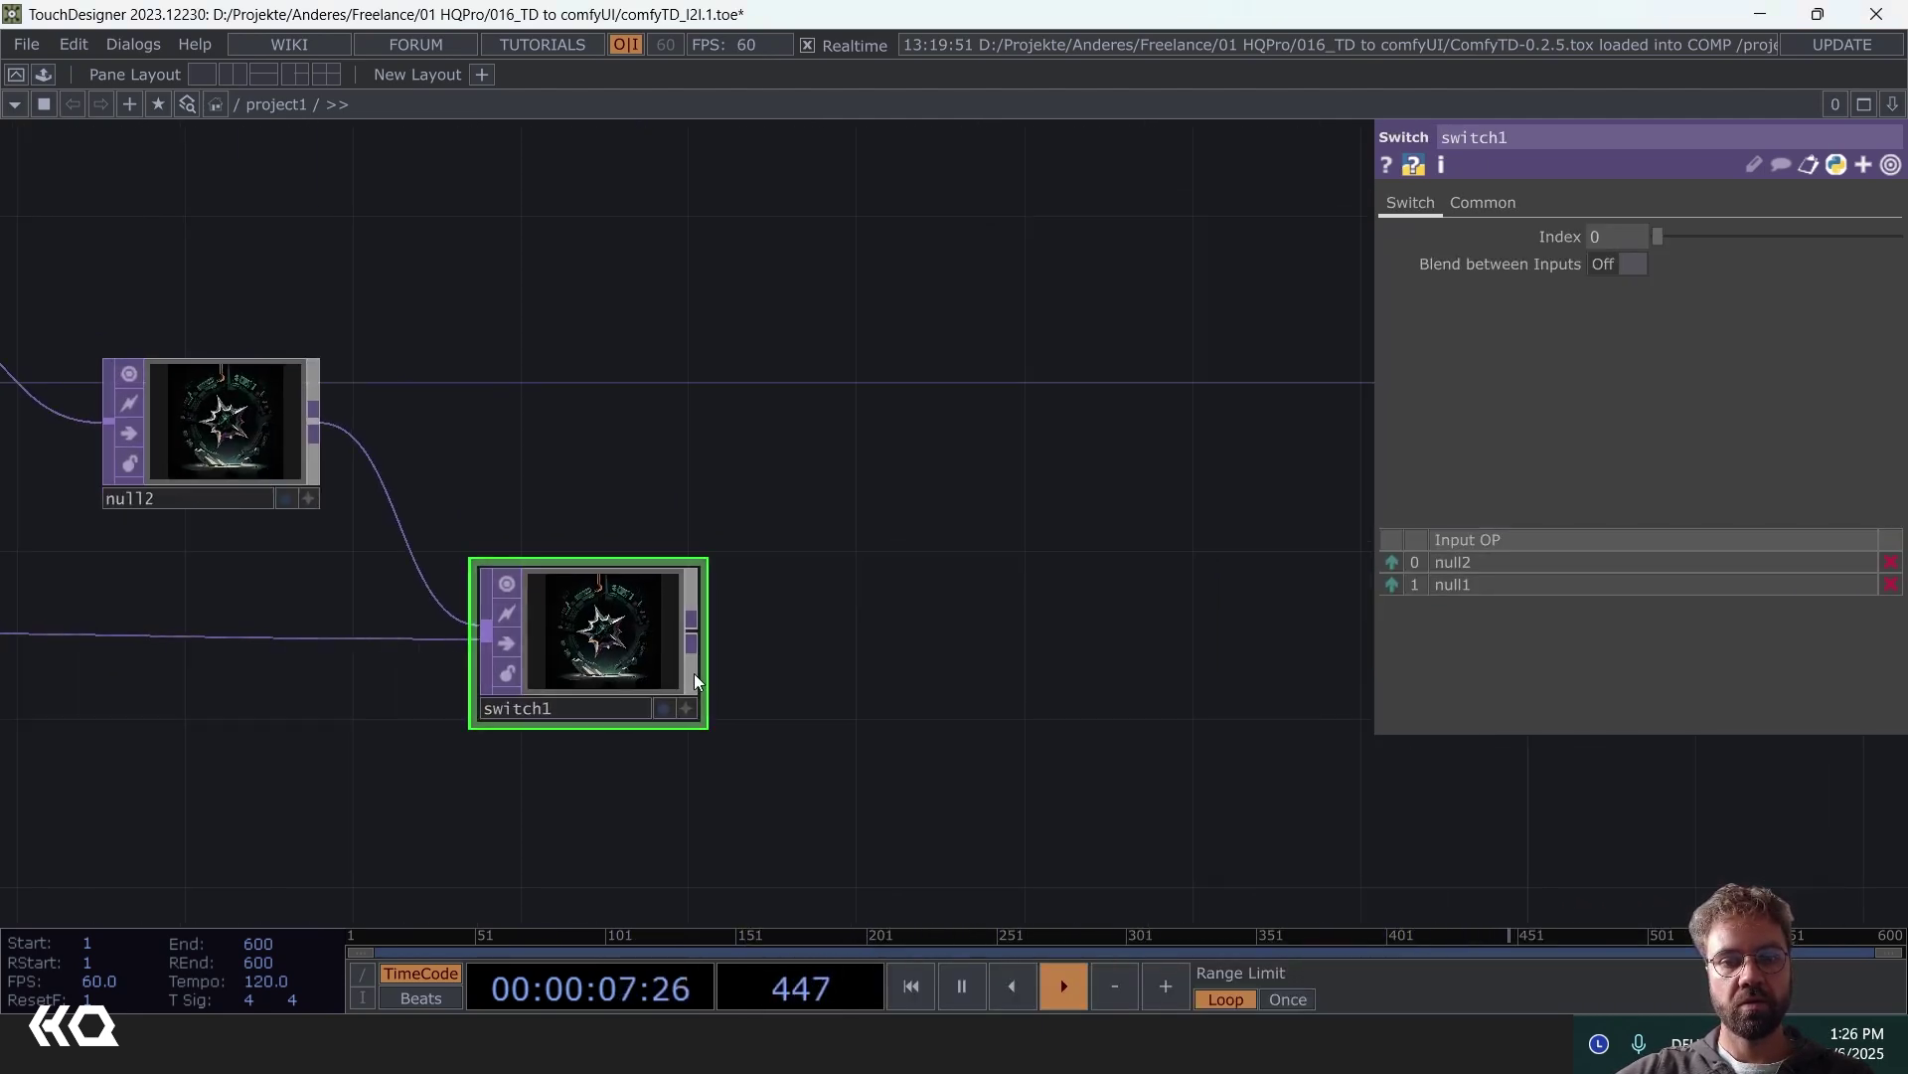
pyautogui.rightClick(701, 630)
pyautogui.click(568, 528)
pyautogui.click(875, 653)
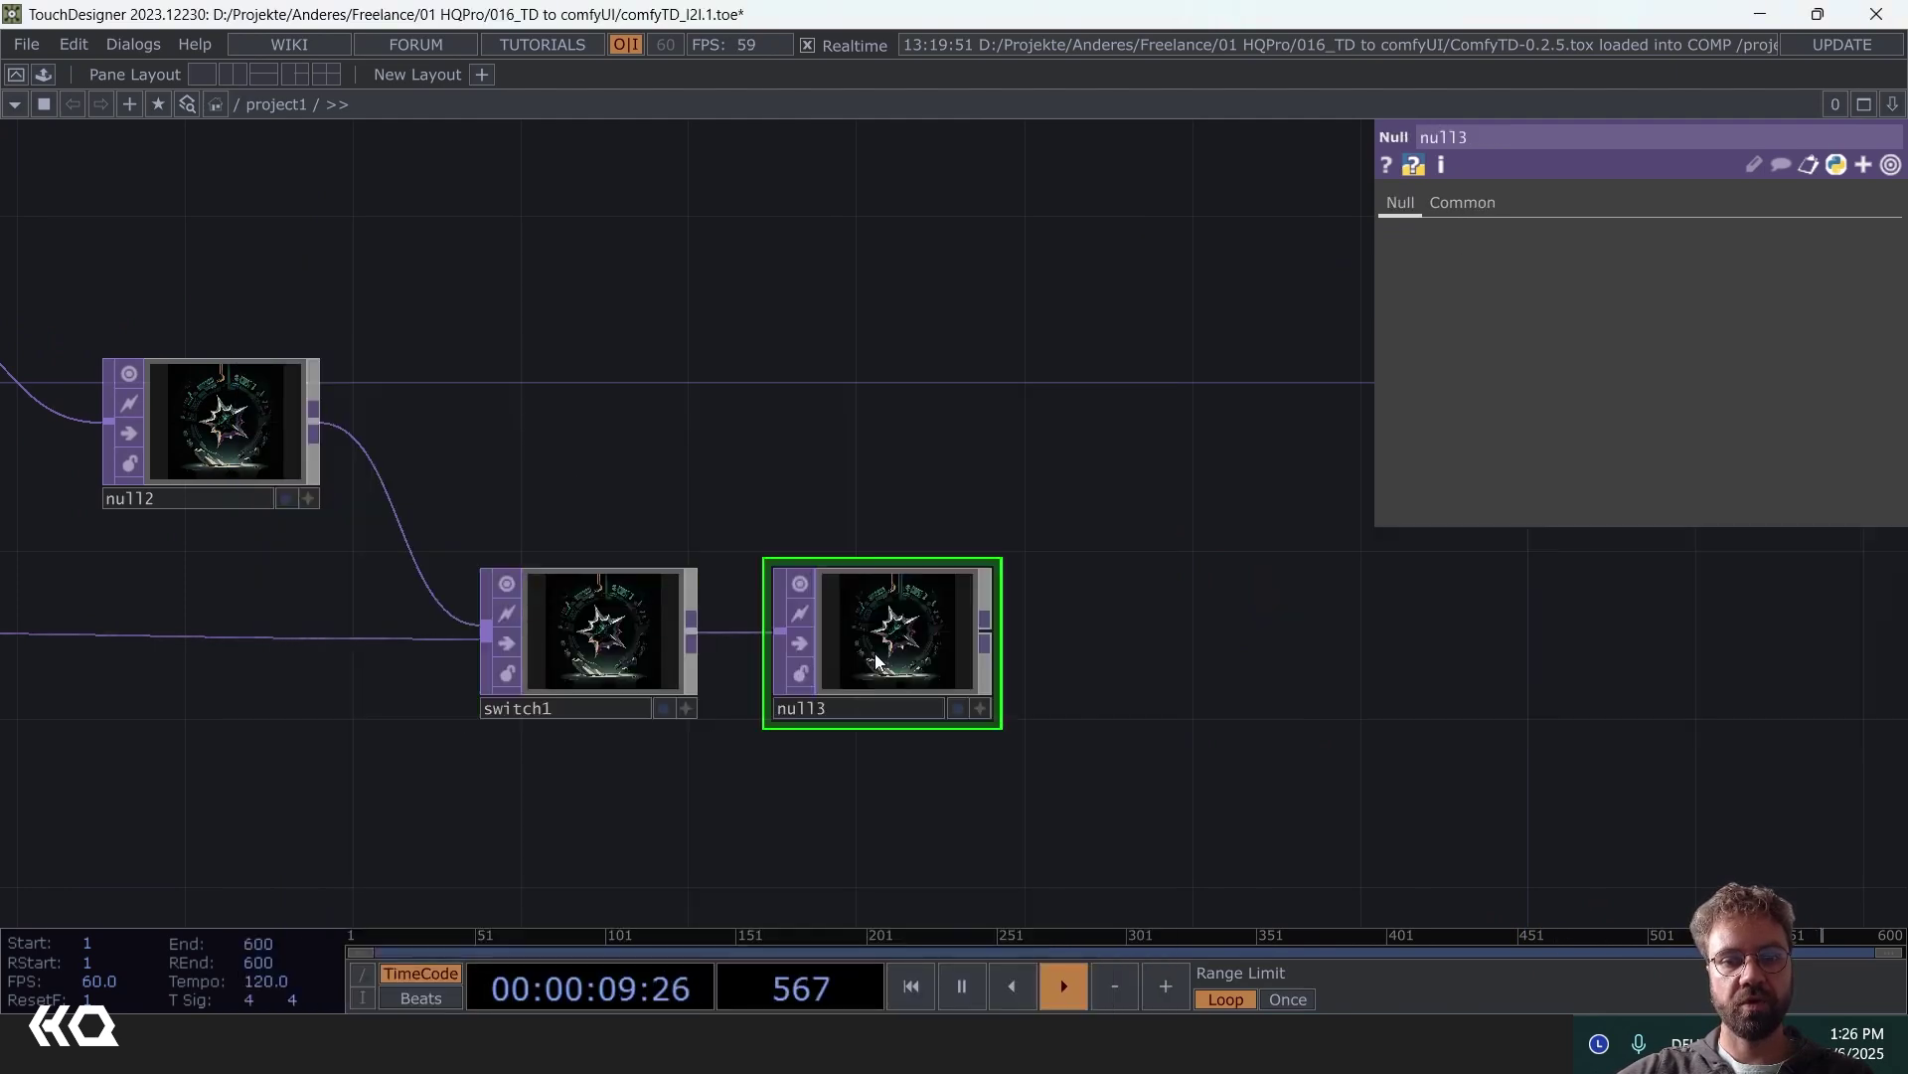
pyautogui.scroll(5, 875, 654)
pyautogui.moveTo(602, 713); pyautogui.dragTo(687, 561)
pyautogui.click(546, 537)
pyautogui.moveTo(1656, 237); pyautogui.dragTo(1616, 260)
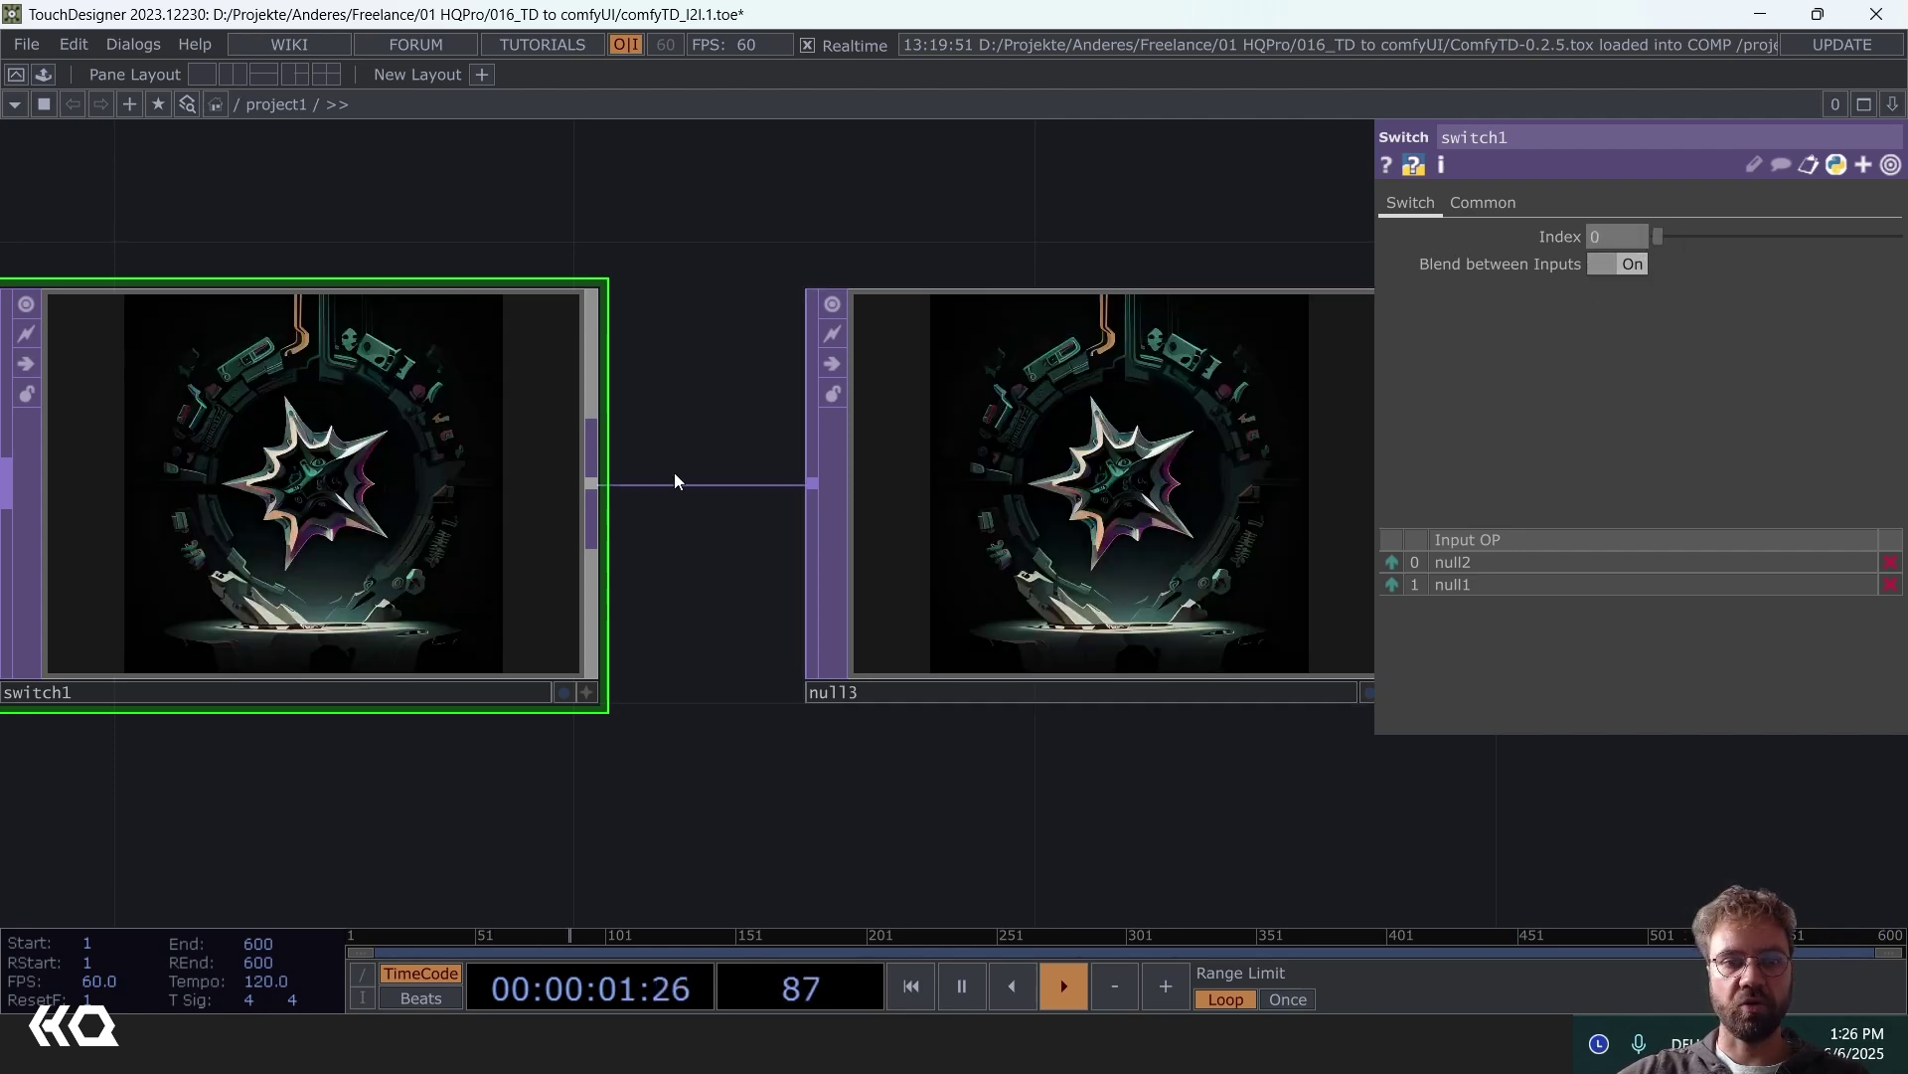
pyautogui.scroll(-8, 686, 481)
pyautogui.moveTo(648, 283); pyautogui.dragTo(891, 323)
pyautogui.moveTo(601, 712); pyautogui.dragTo(898, 696)
# - Add a Video Device In TOP (videodevin1) below the render chain
pyautogui.press('Tab')
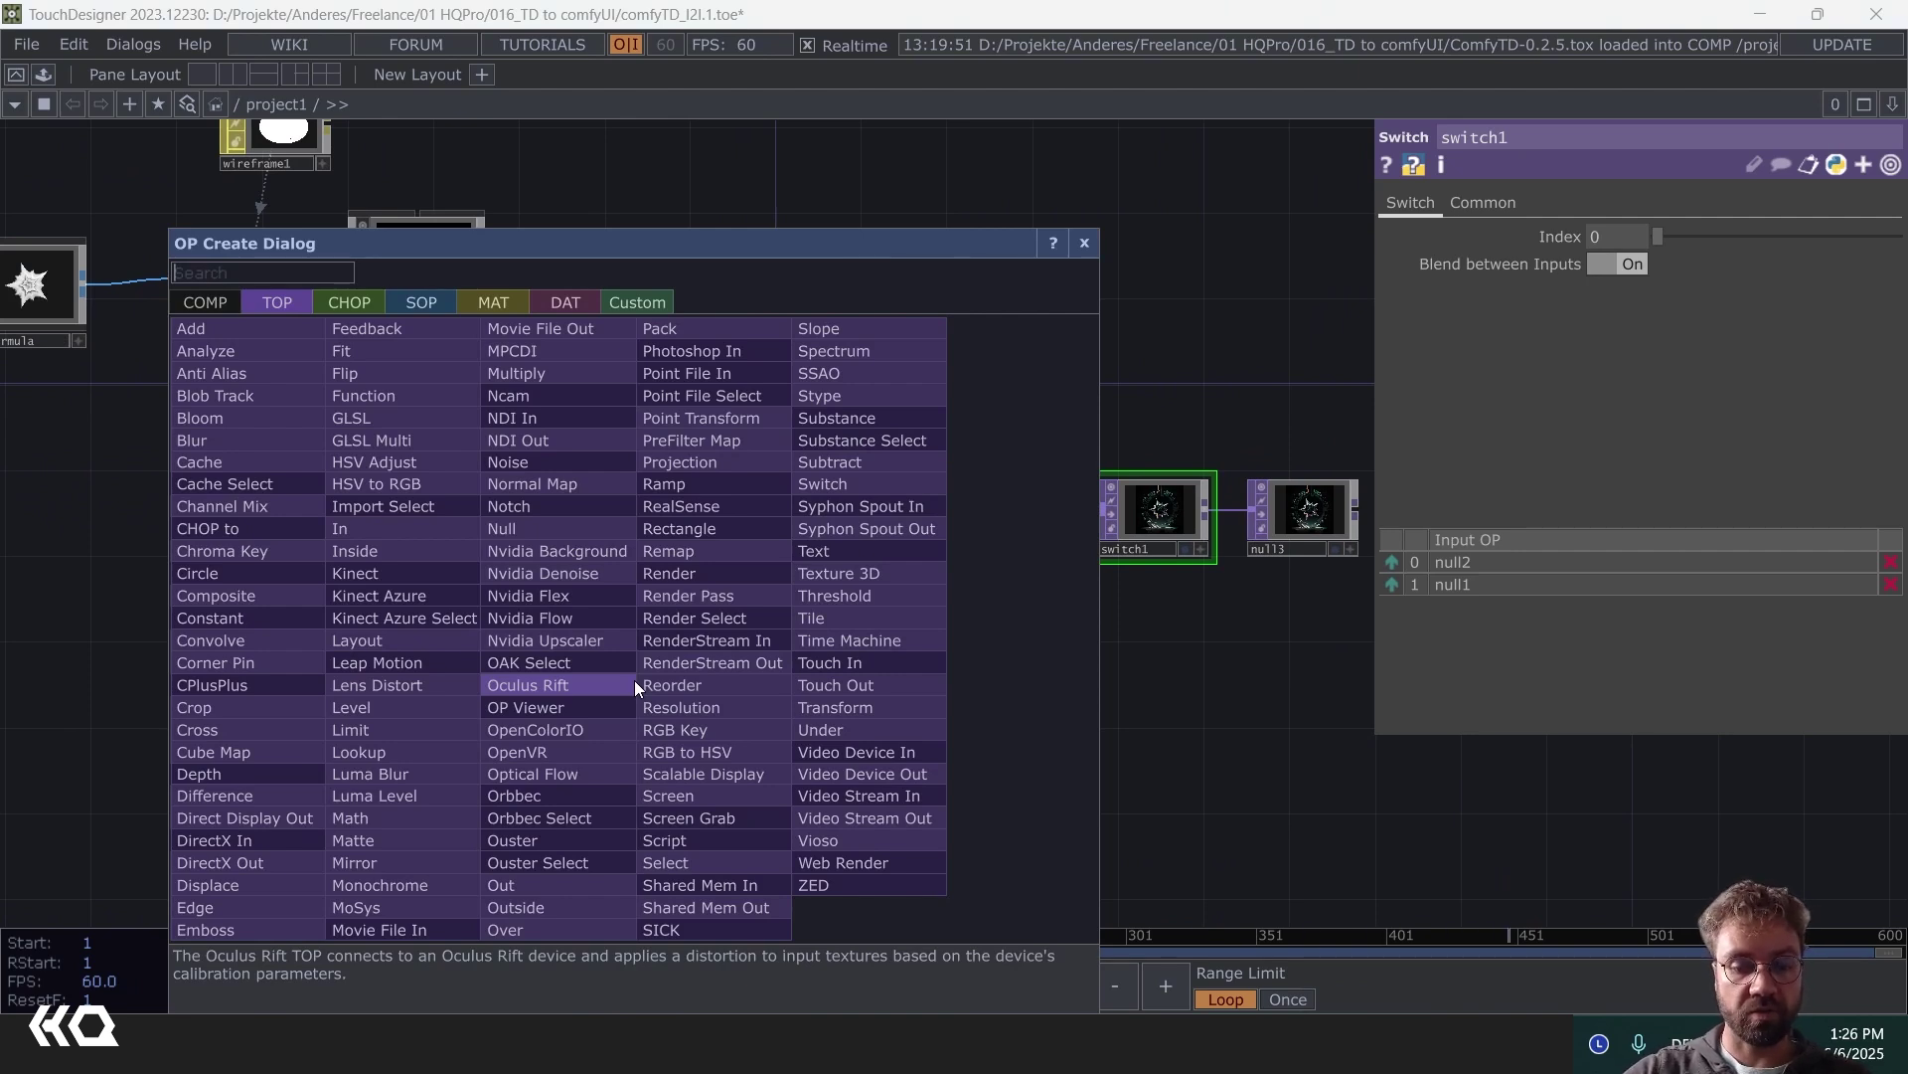
pyautogui.write('vi')
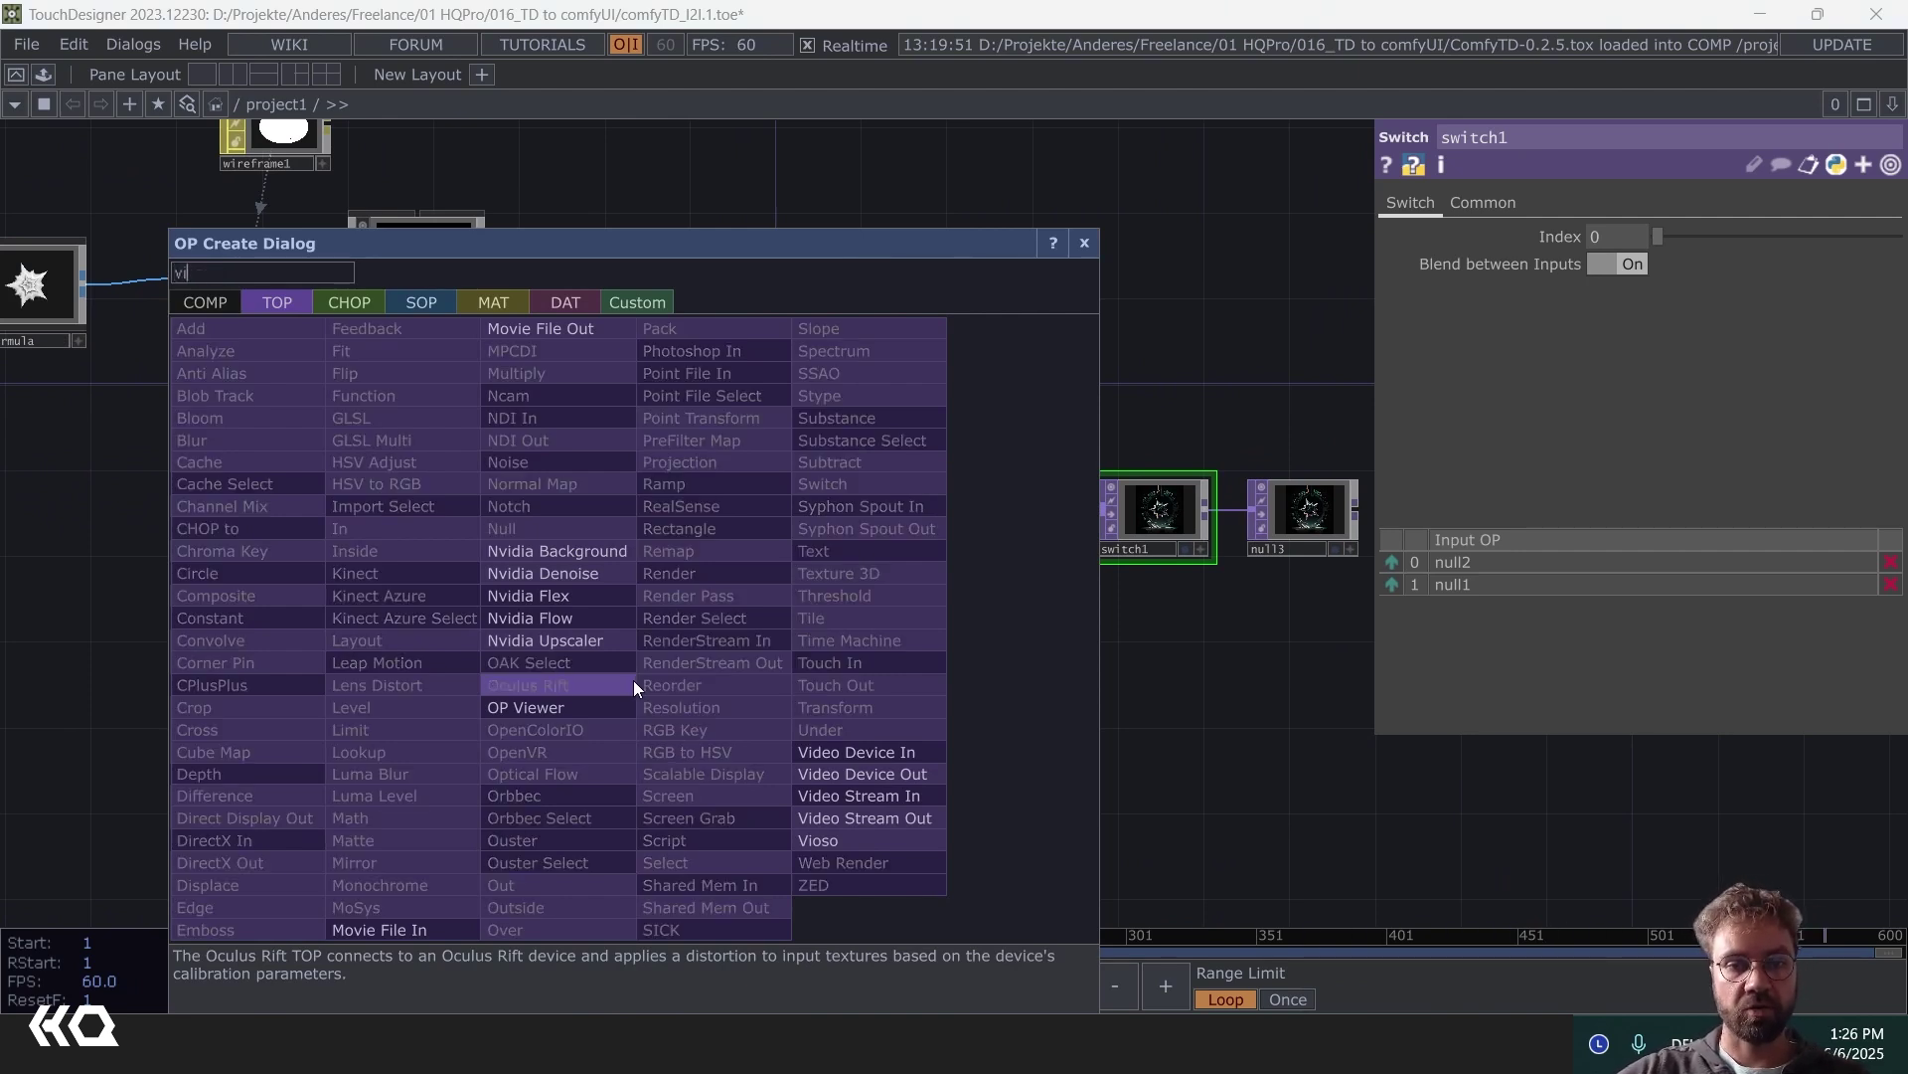
pyautogui.click(865, 753)
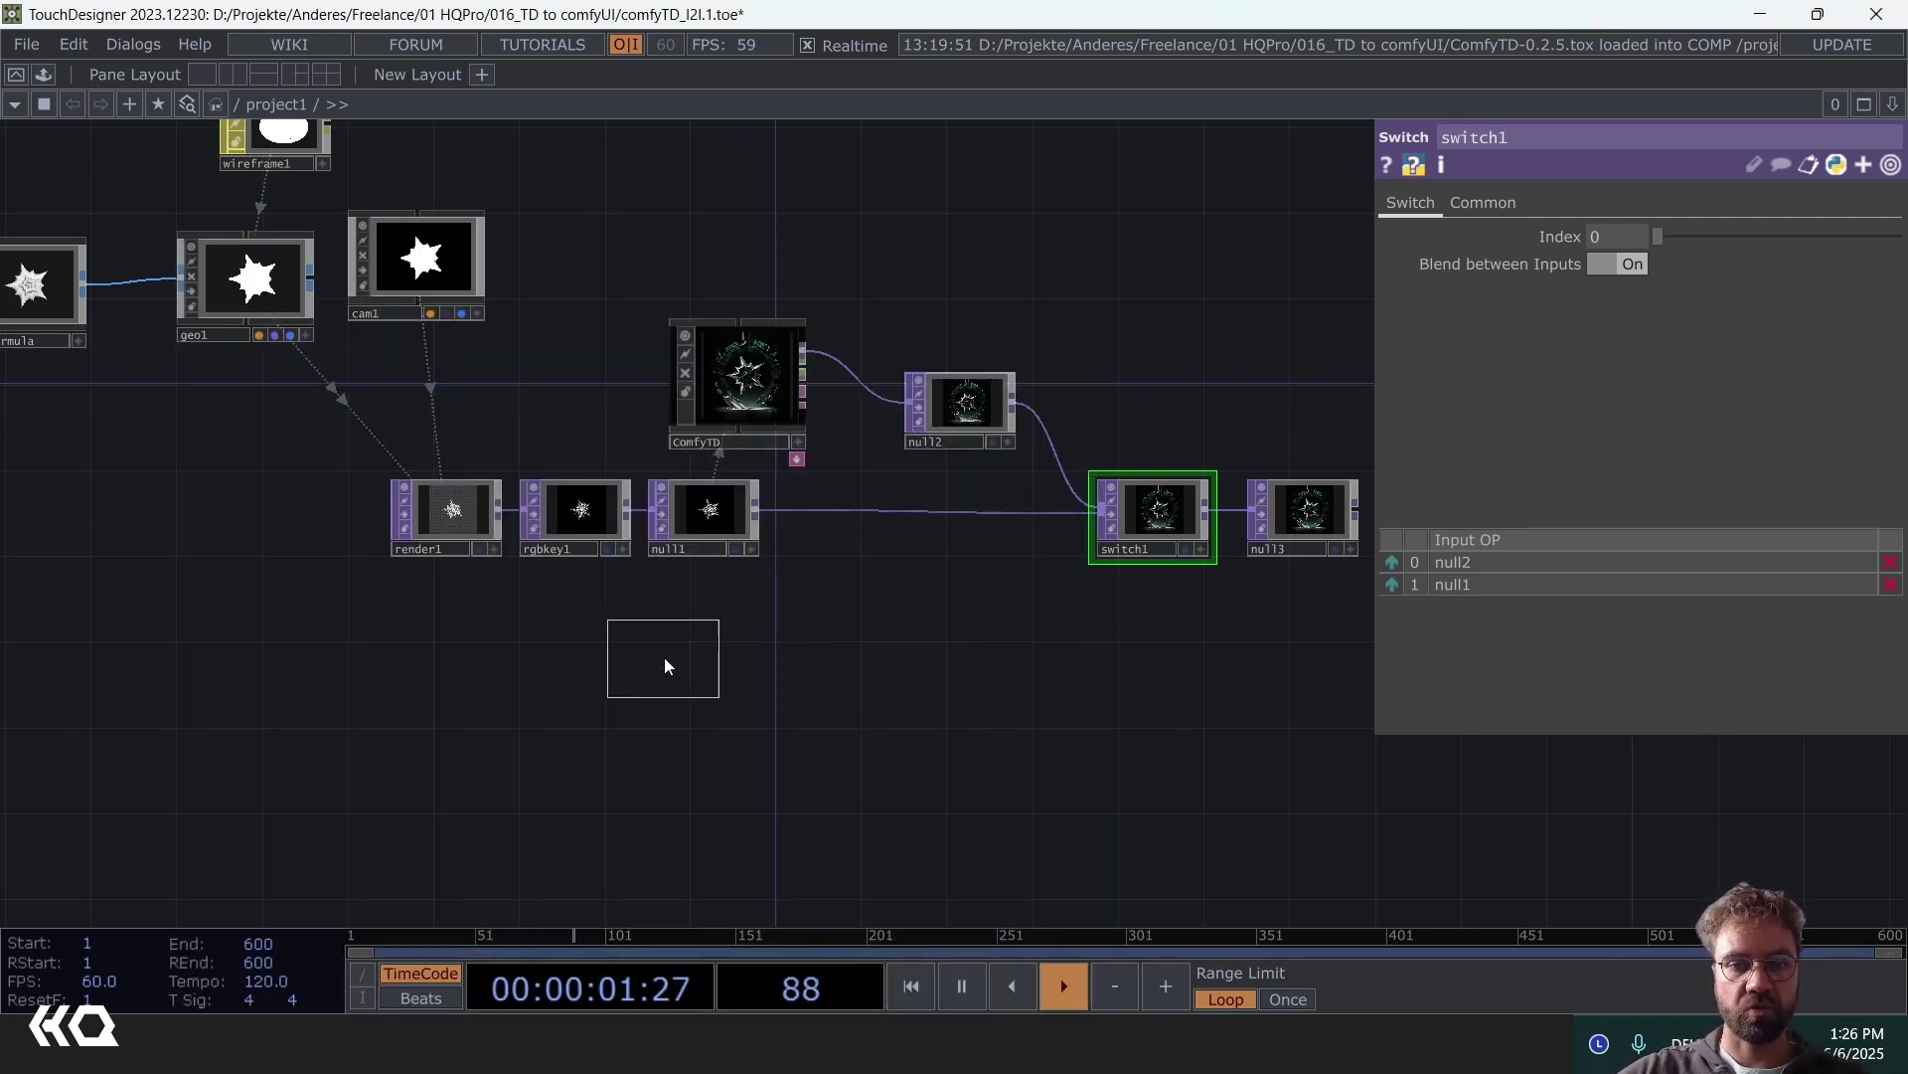
pyautogui.click(572, 646)
pyautogui.scroll(5, 575, 646)
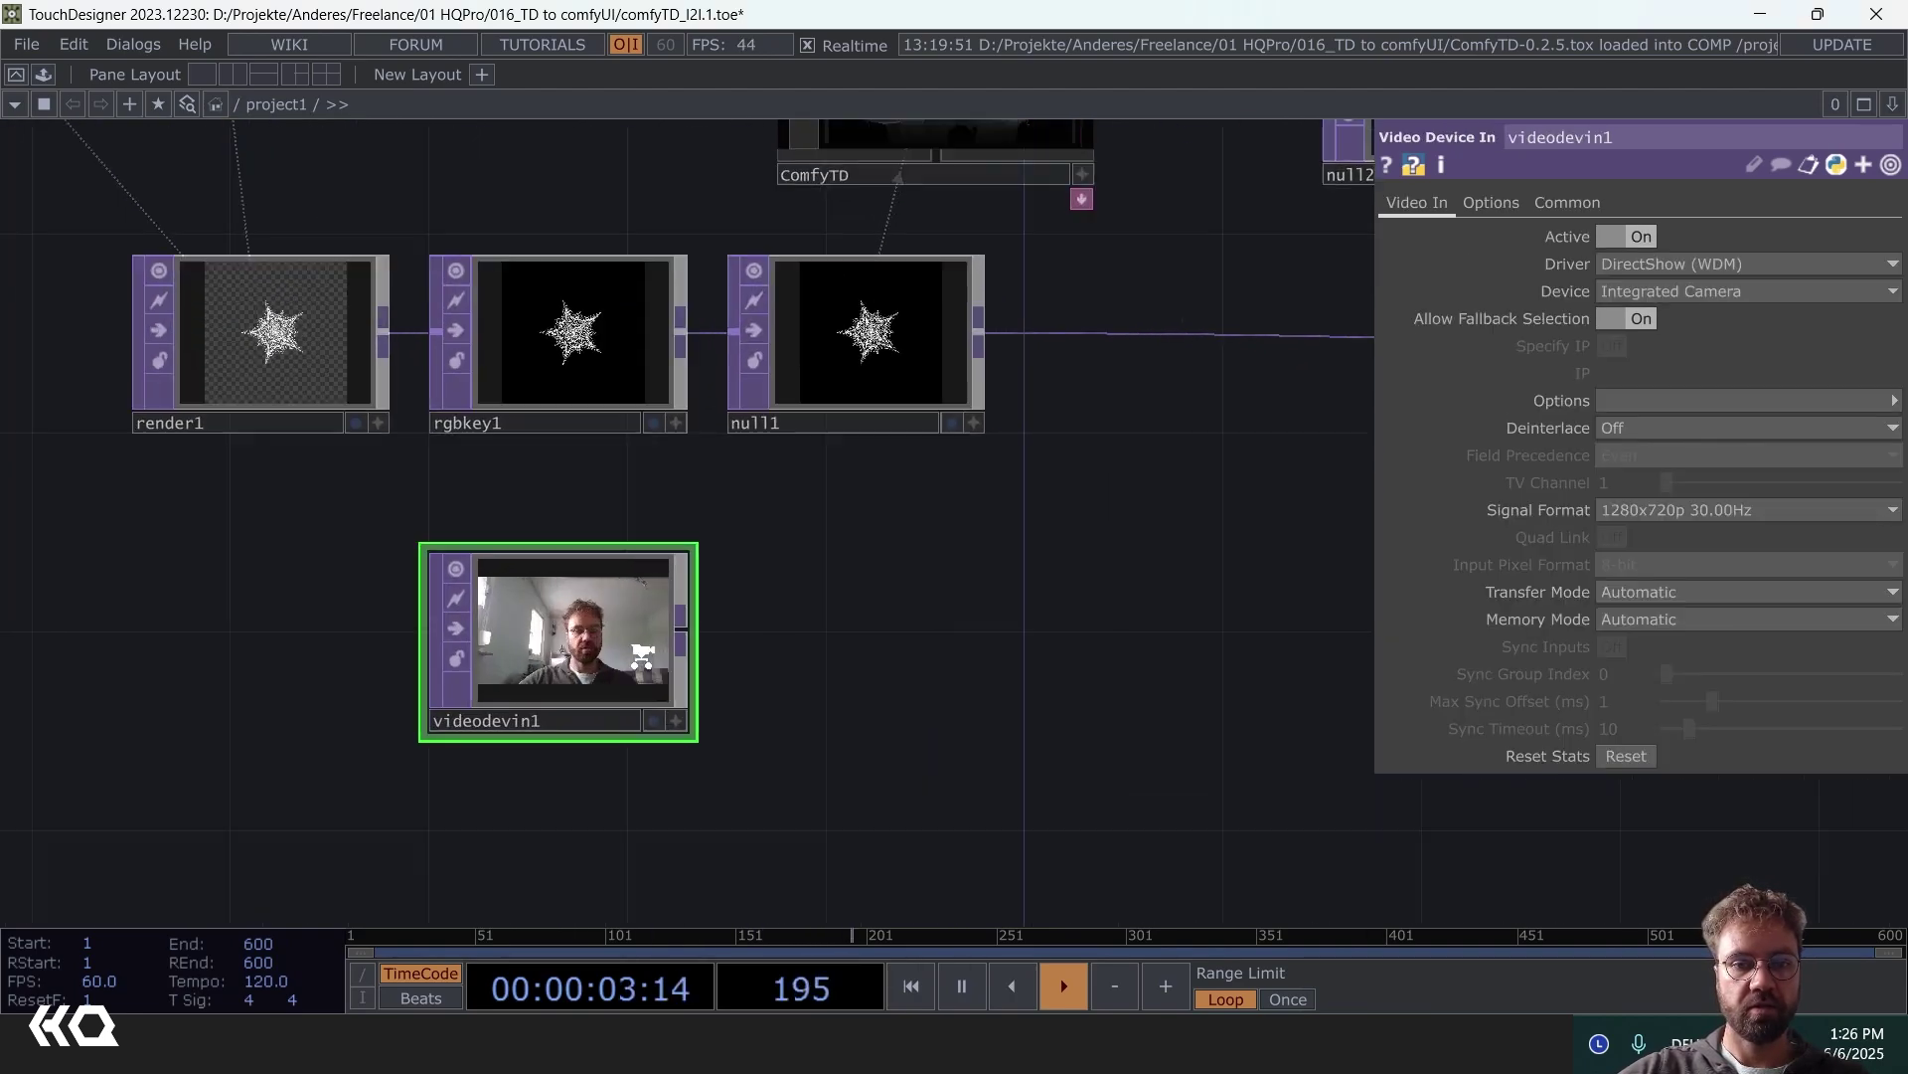
pyautogui.scroll(-3, 642, 651)
# - Feed null1 from videodevin1 instead of rgbkey1 and pulse ComfyTD's Generate
pyautogui.moveTo(672, 626); pyautogui.dragTo(707, 402)
pyautogui.moveTo(867, 701); pyautogui.dragTo(597, 946)
pyautogui.click(631, 405)
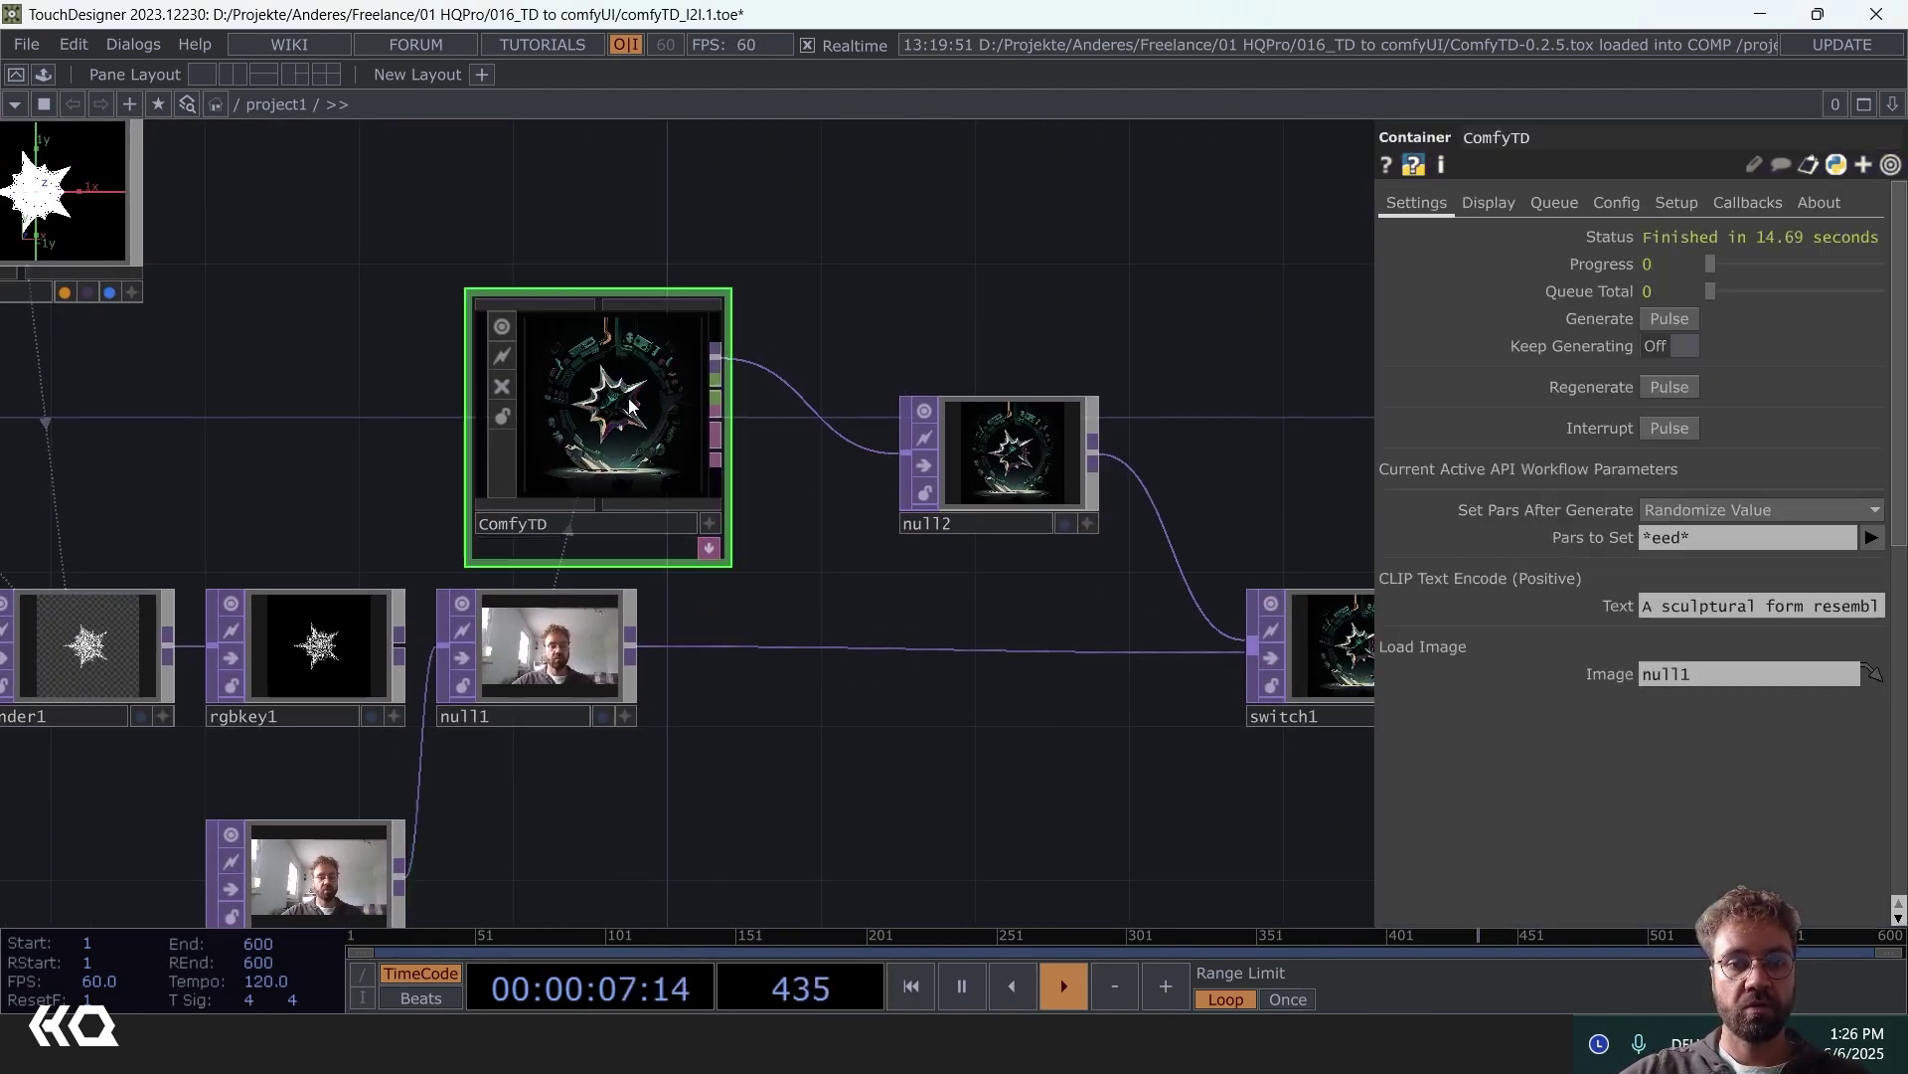
pyautogui.click(1672, 318)
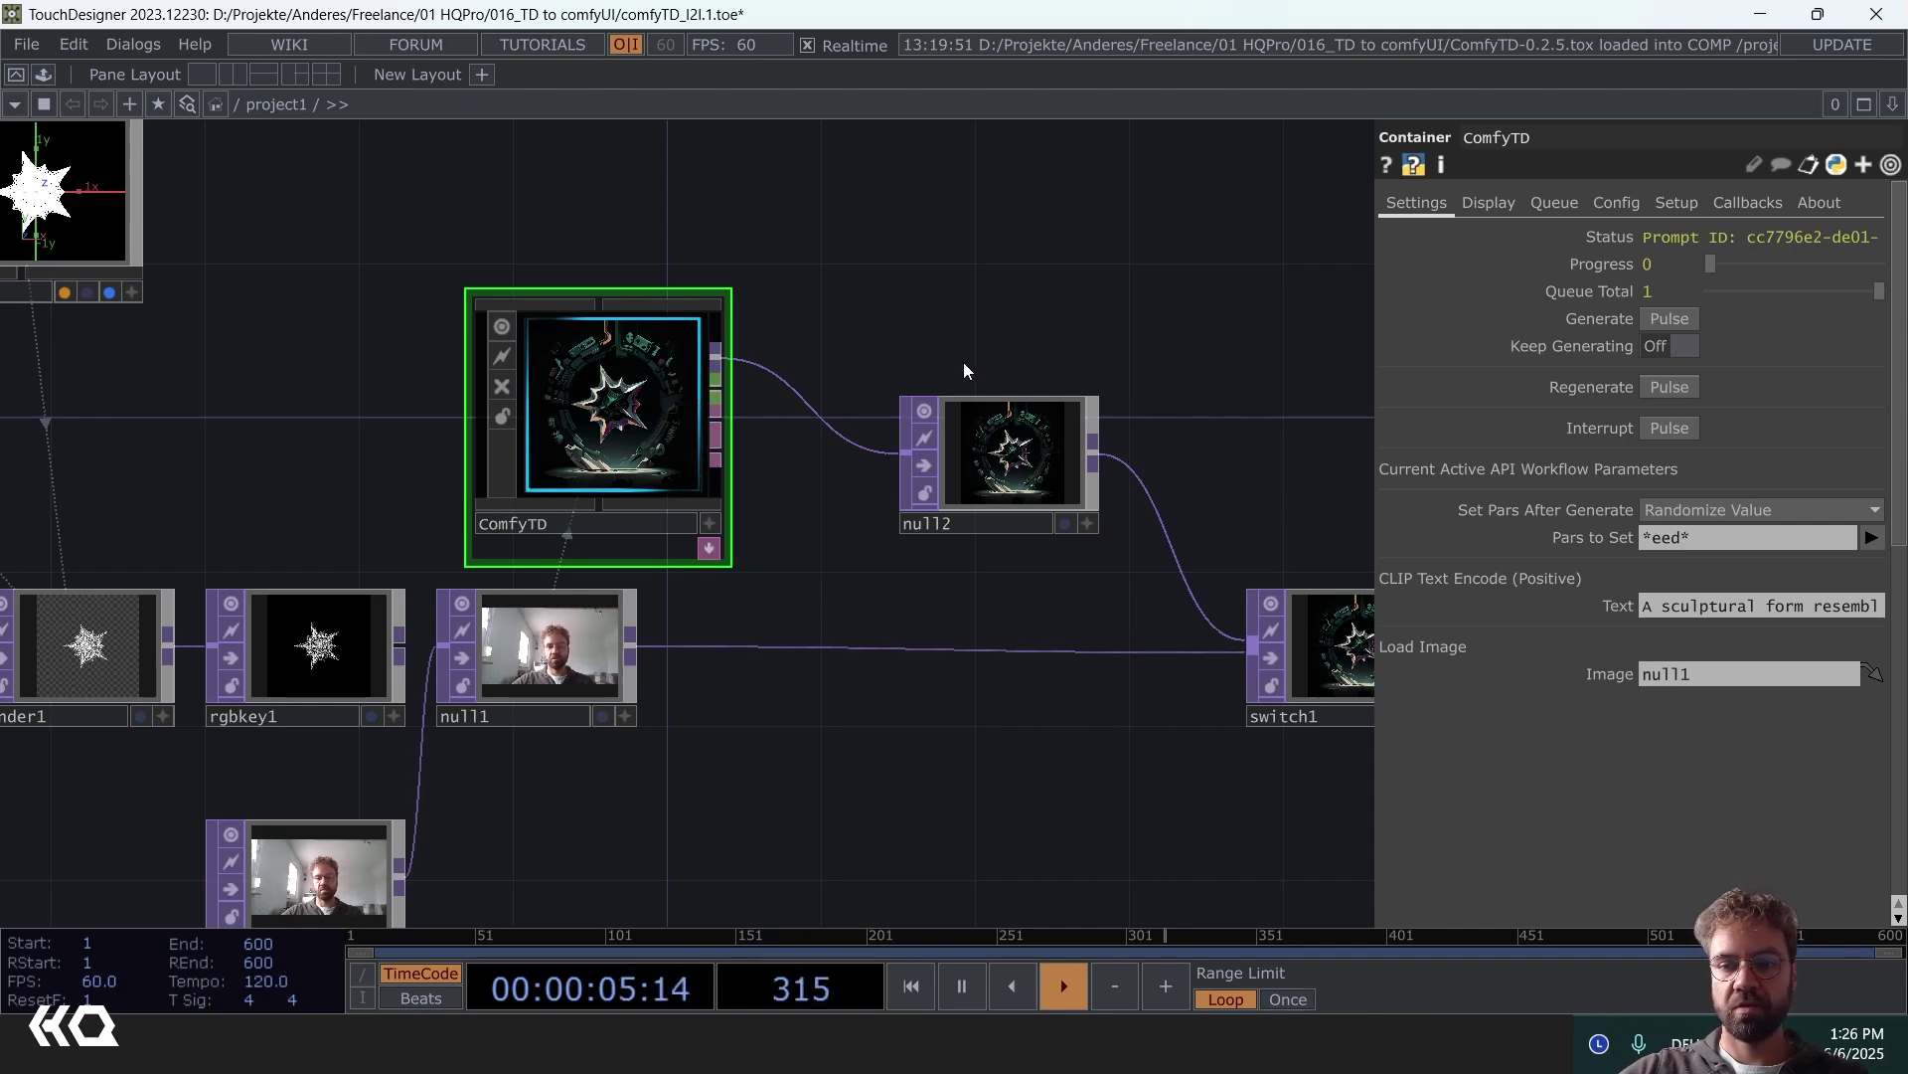
# - Check the finished generation in the server console, then return to switch1 in the network
pyautogui.click(1376, 1044)
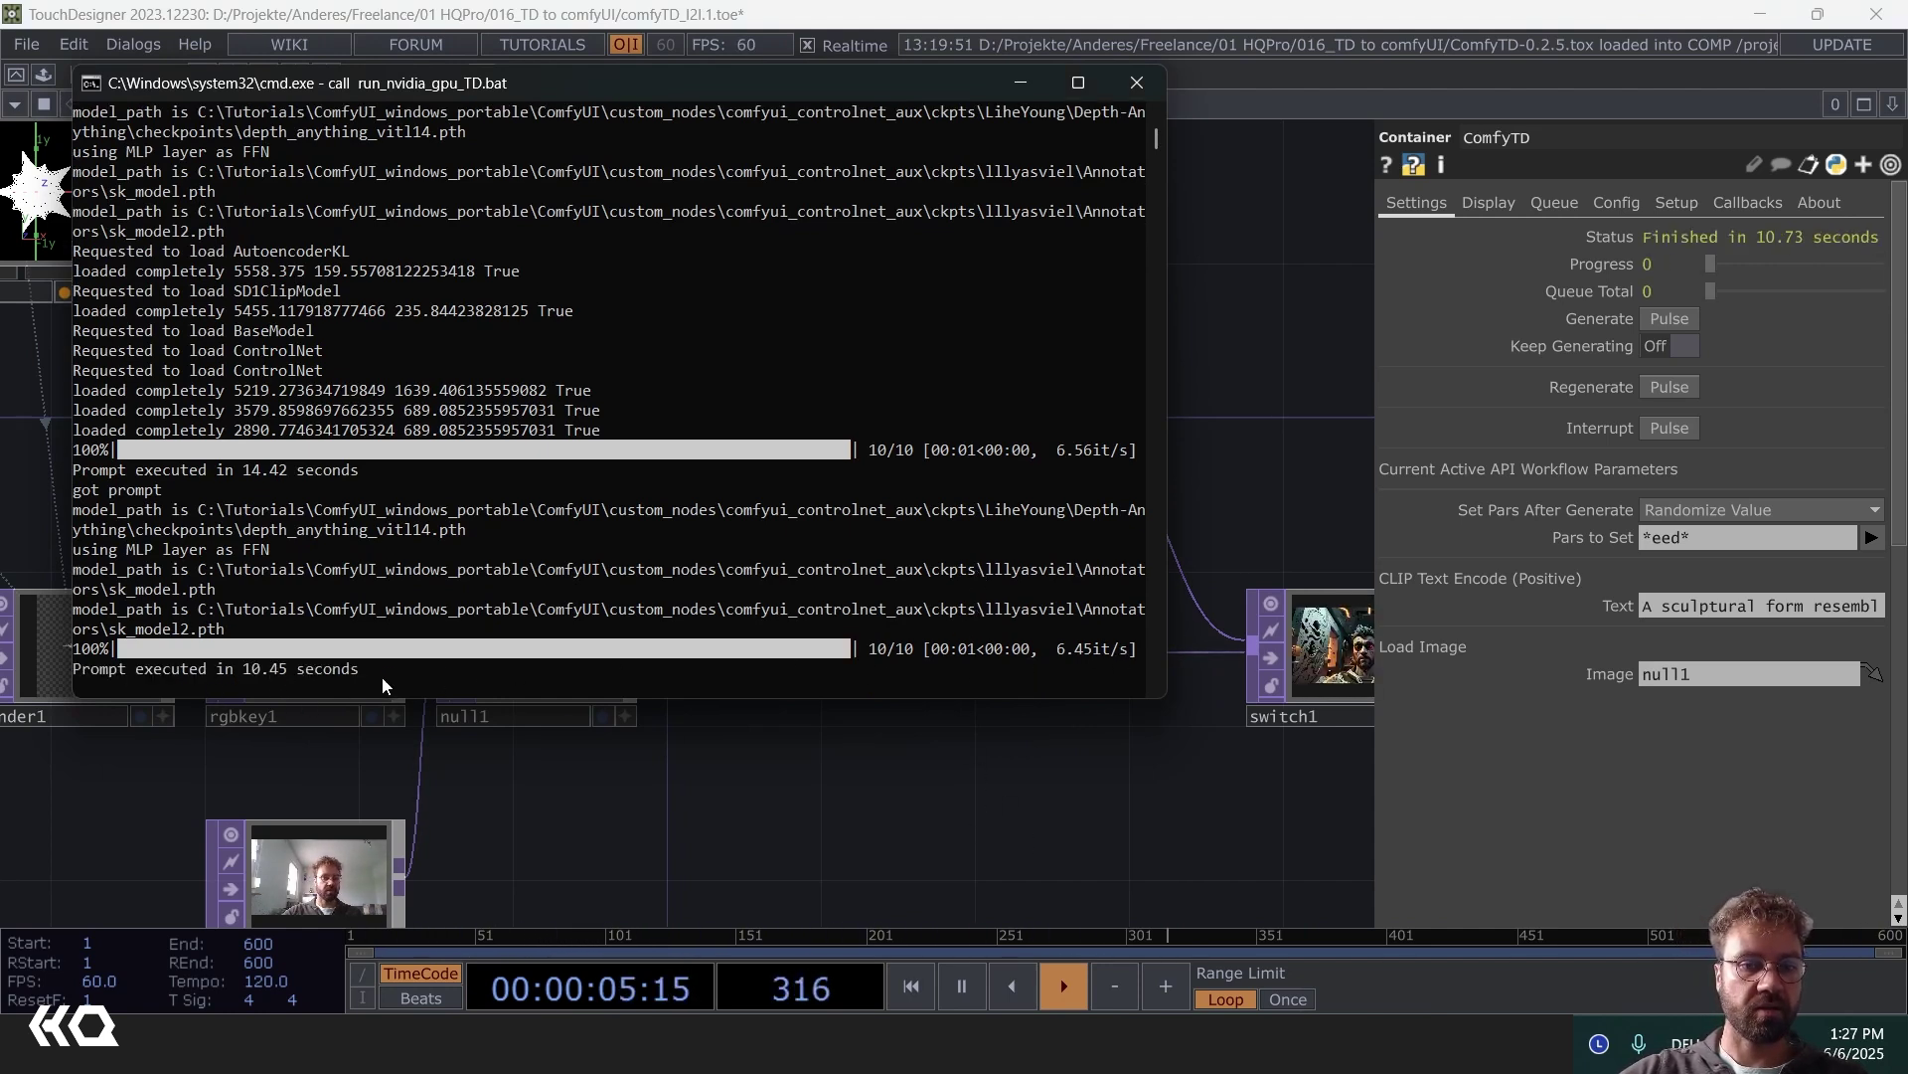
pyautogui.moveTo(934, 774); pyautogui.dragTo(611, 556)
pyautogui.moveTo(583, 636); pyautogui.dragTo(267, 739)
pyautogui.scroll(5, 718, 574)
# - Drag switch1's Index partway toward the webcam feed and back to 0
pyautogui.click(772, 541)
pyautogui.scroll(2, 817, 537)
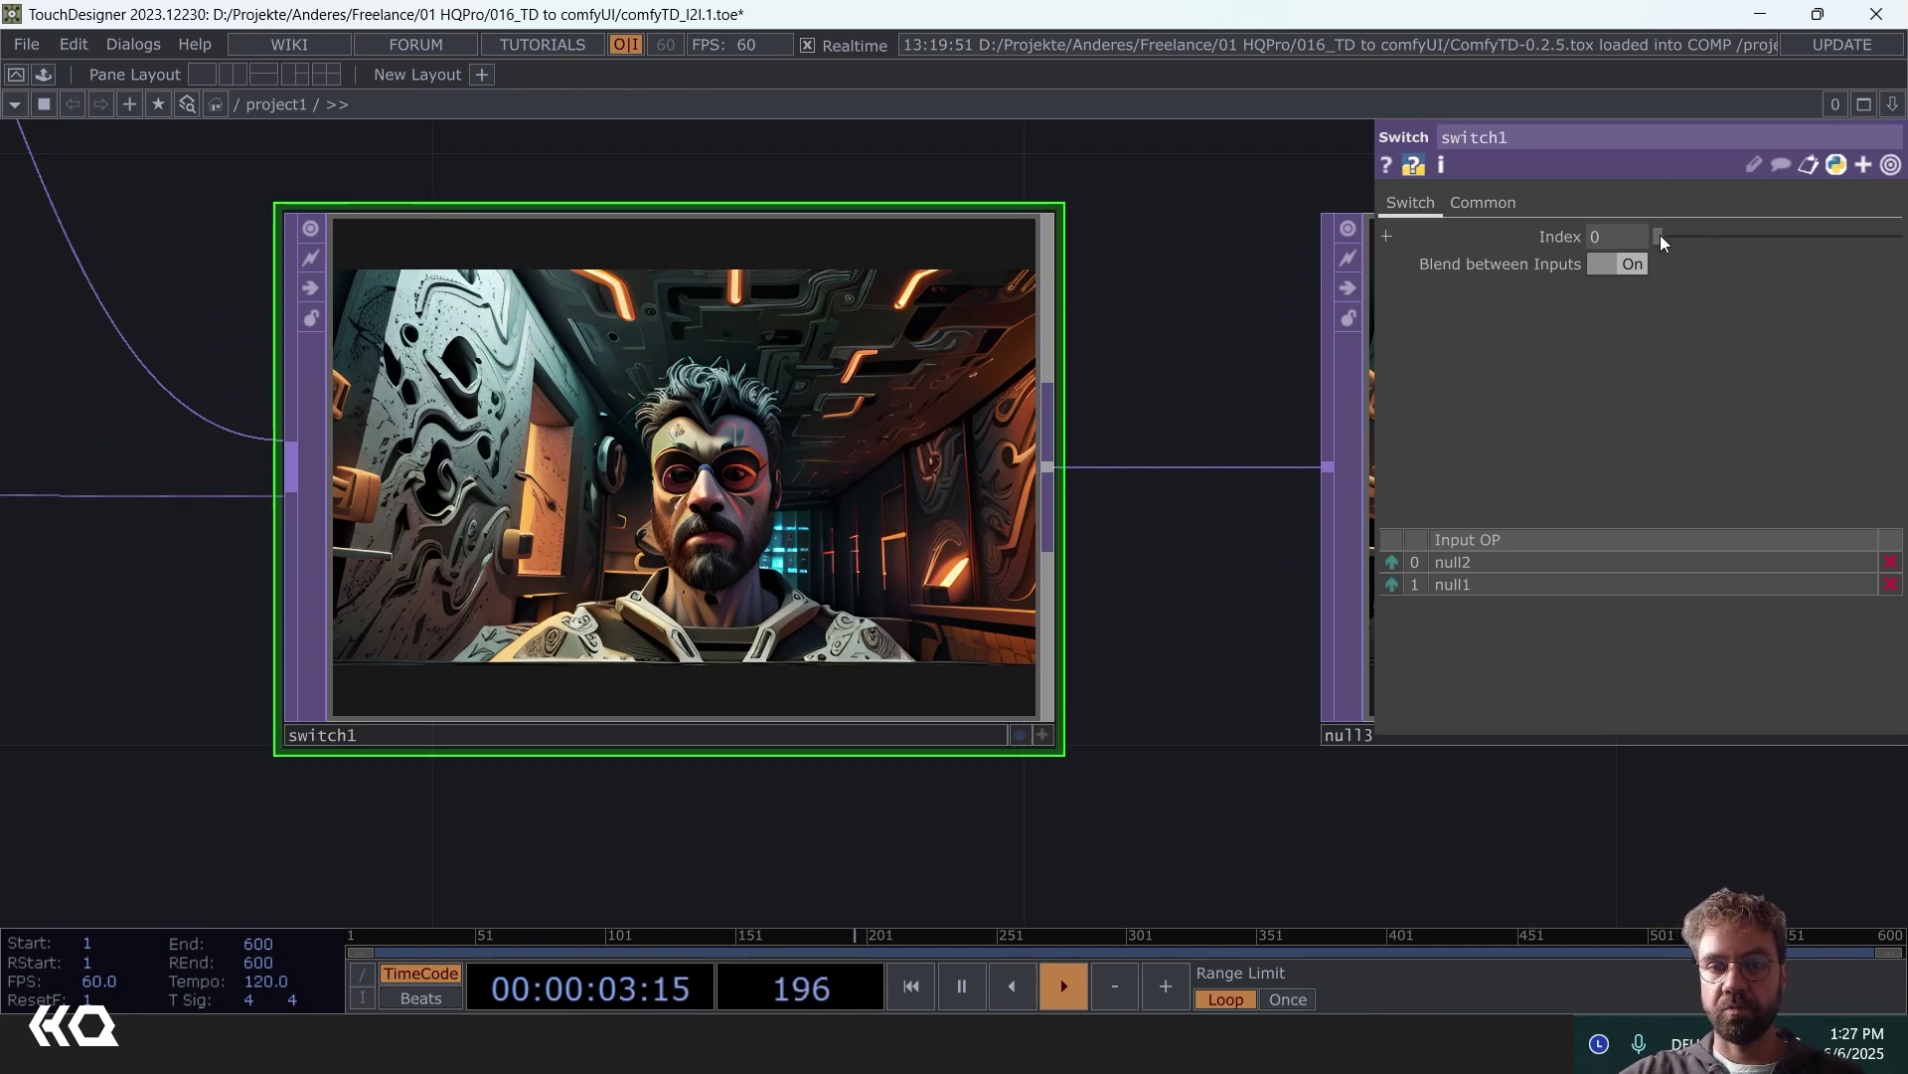
pyautogui.moveTo(1660, 235); pyautogui.dragTo(1608, 216)
pyautogui.scroll(-4, 695, 403)
pyautogui.moveTo(843, 278); pyautogui.dragTo(1423, 285)
pyautogui.scroll(-2, 1046, 384)
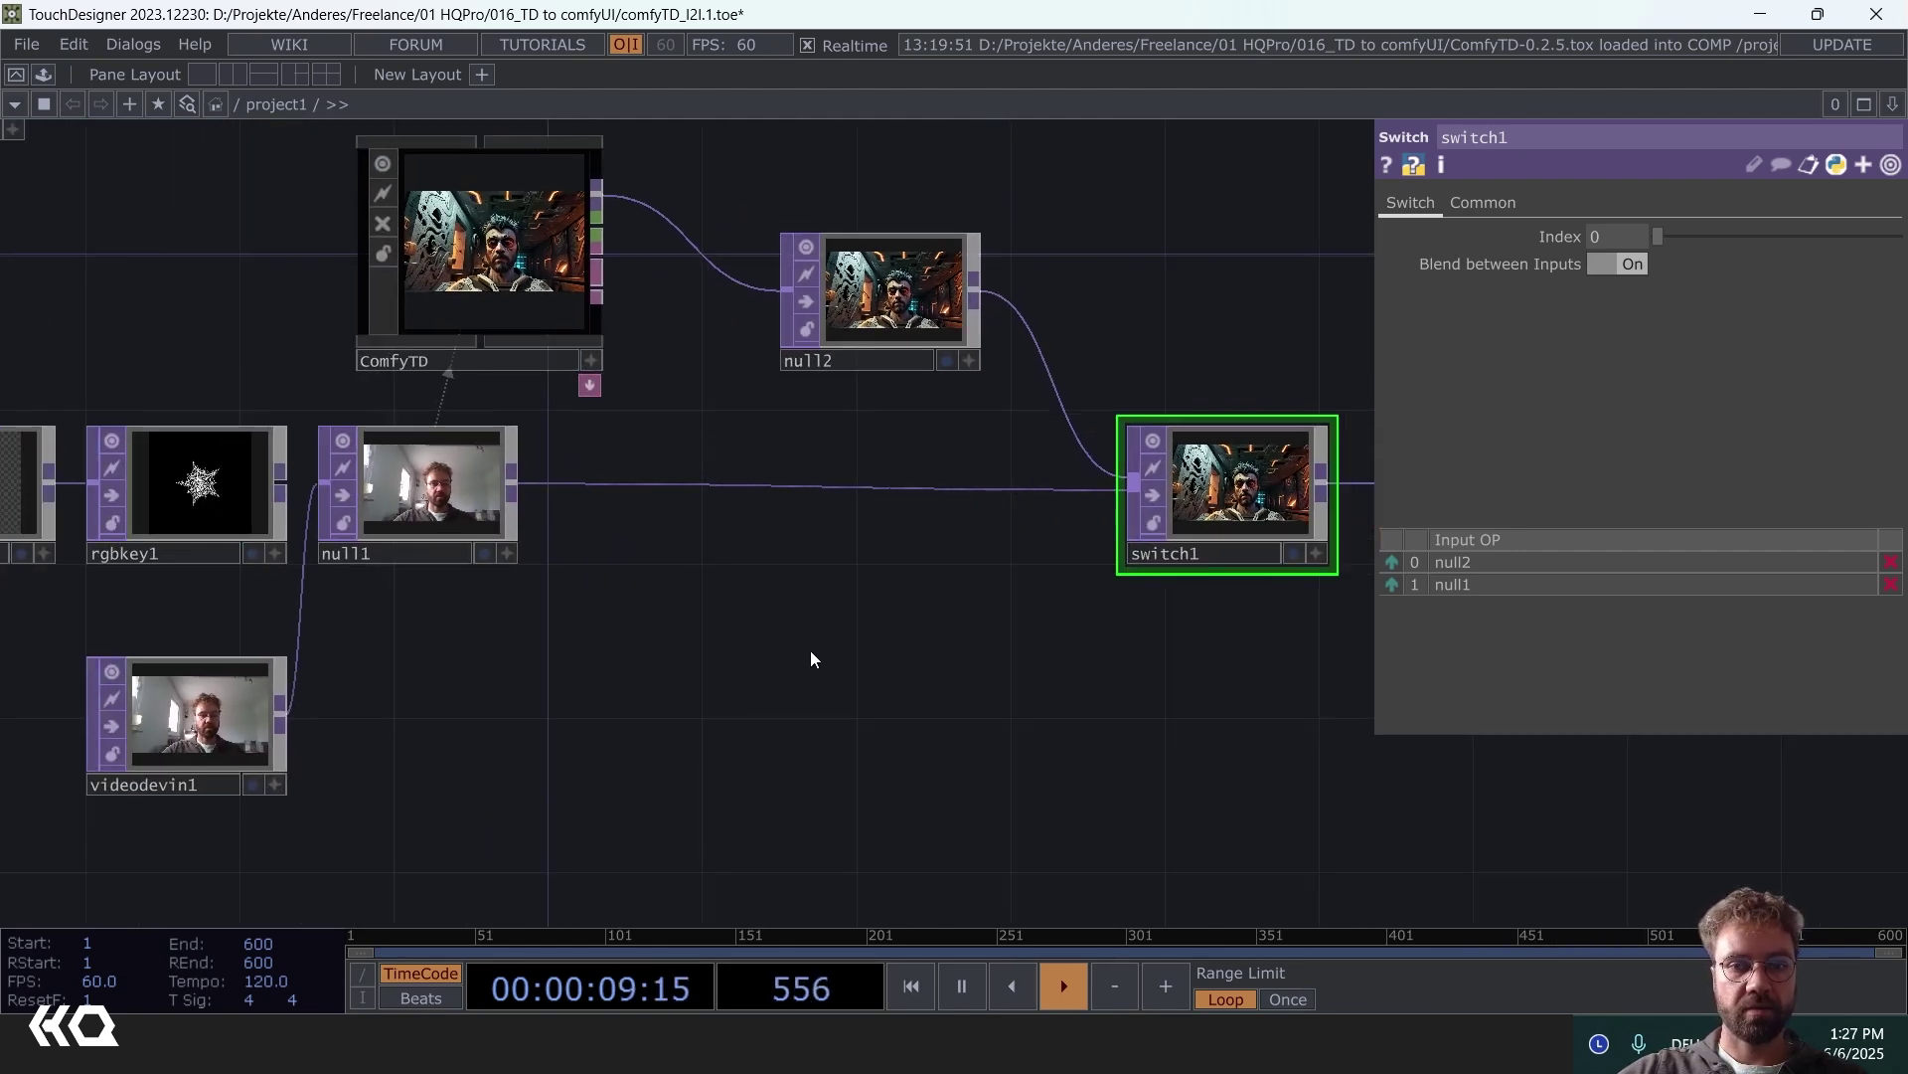
pyautogui.scroll(5, 1191, 505)
pyautogui.scroll(-2, 676, 447)
pyautogui.moveTo(671, 451); pyautogui.dragTo(248, 606)
pyautogui.moveTo(1656, 241); pyautogui.dragTo(1606, 230)
# - Move switch1 and null3 together about 110 px to the right
pyautogui.scroll(-5, 795, 509)
pyautogui.moveTo(988, 603); pyautogui.dragTo(696, 447)
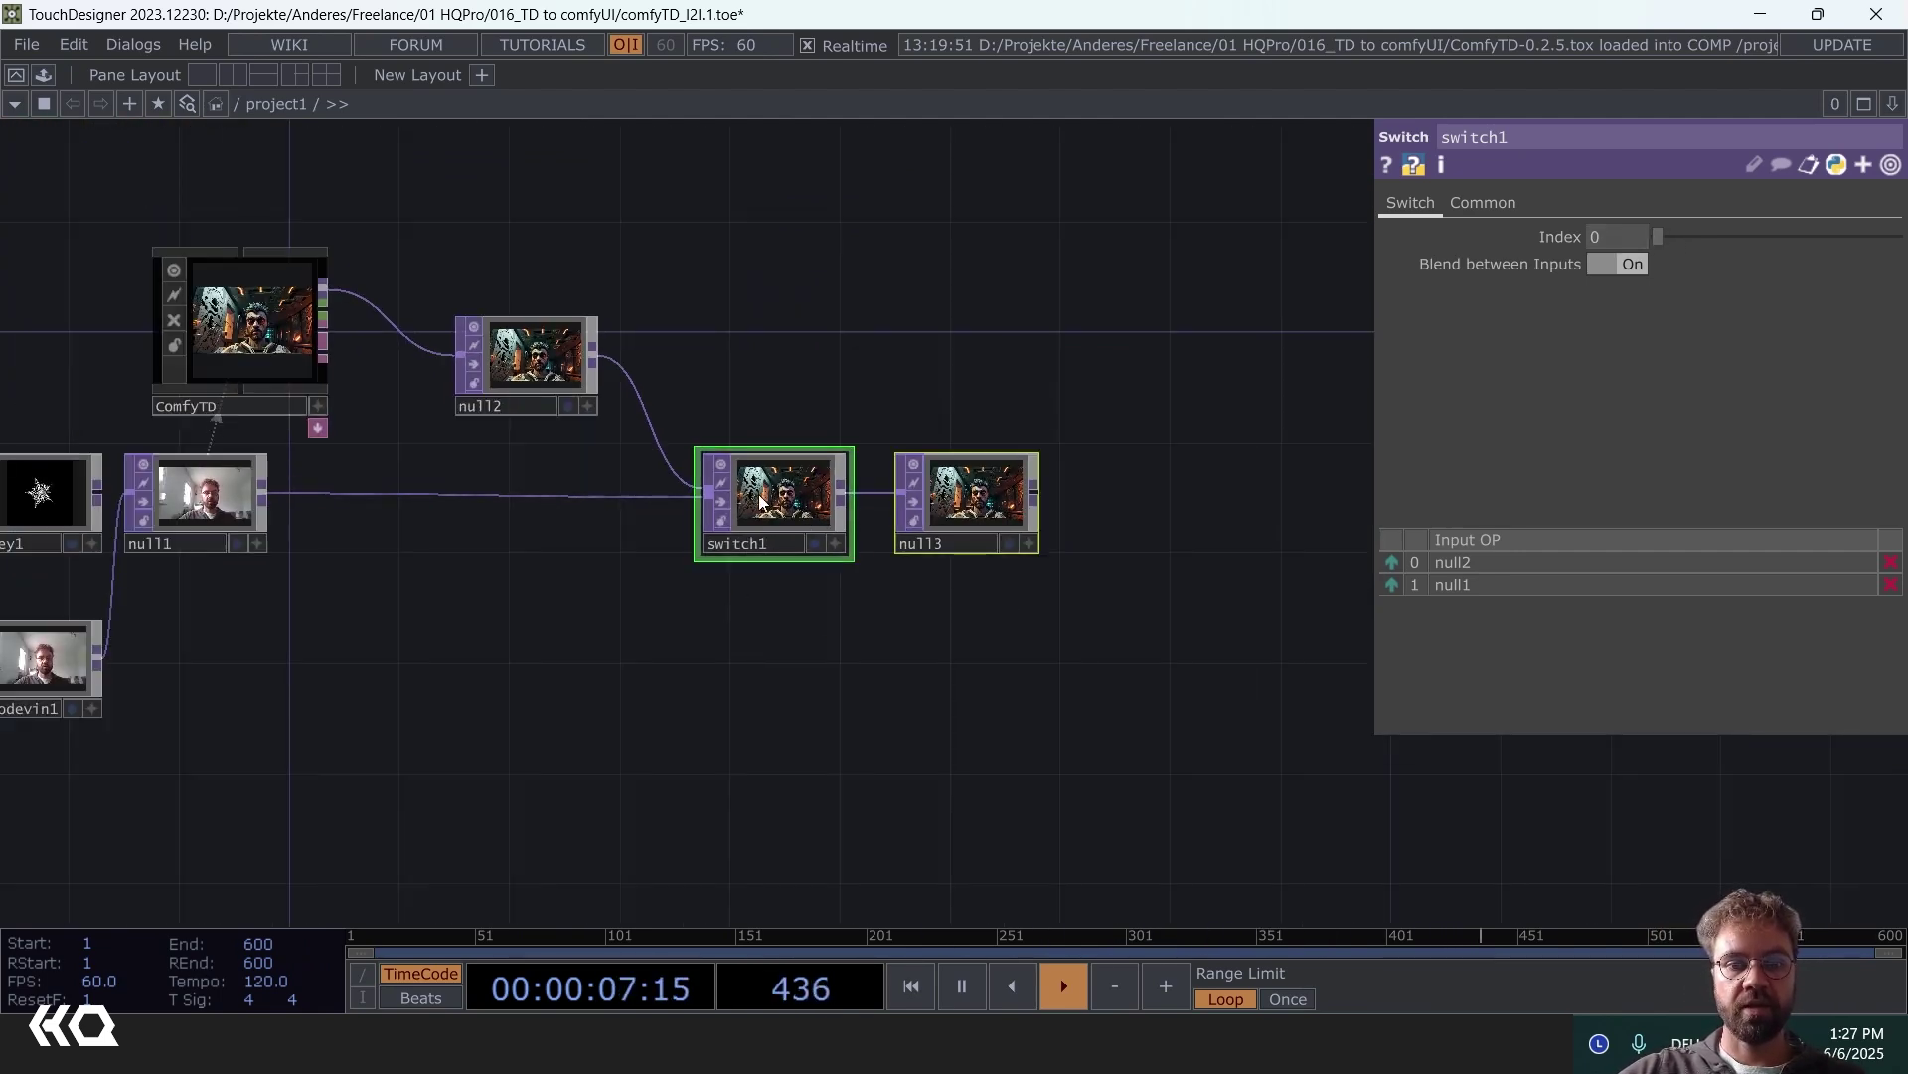
pyautogui.moveTo(774, 502); pyautogui.dragTo(884, 502)
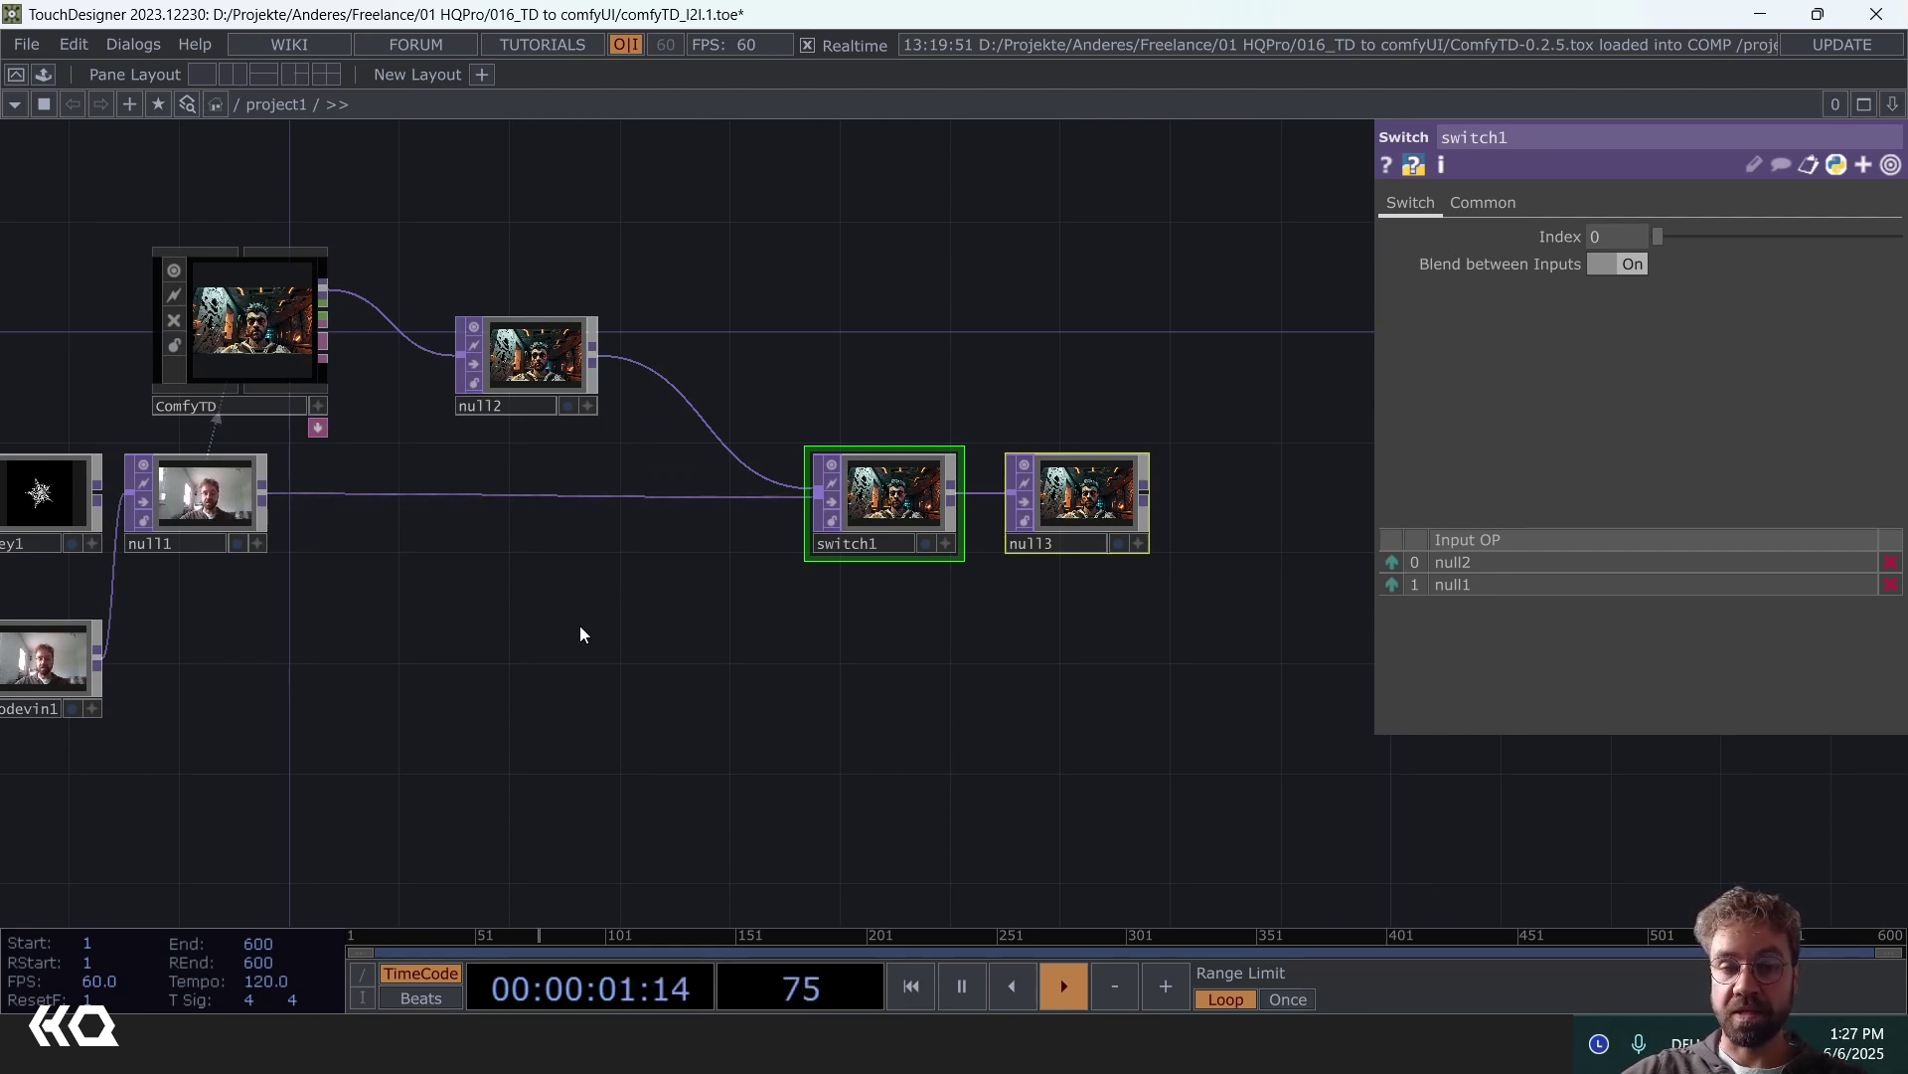
pyautogui.moveTo(431, 248); pyautogui.dragTo(756, 517)
# - Add a Button COMP (button1) above the ComfyTD chain with a Null CHOP null4 after it
pyautogui.press('Tab')
pyautogui.click(203, 74)
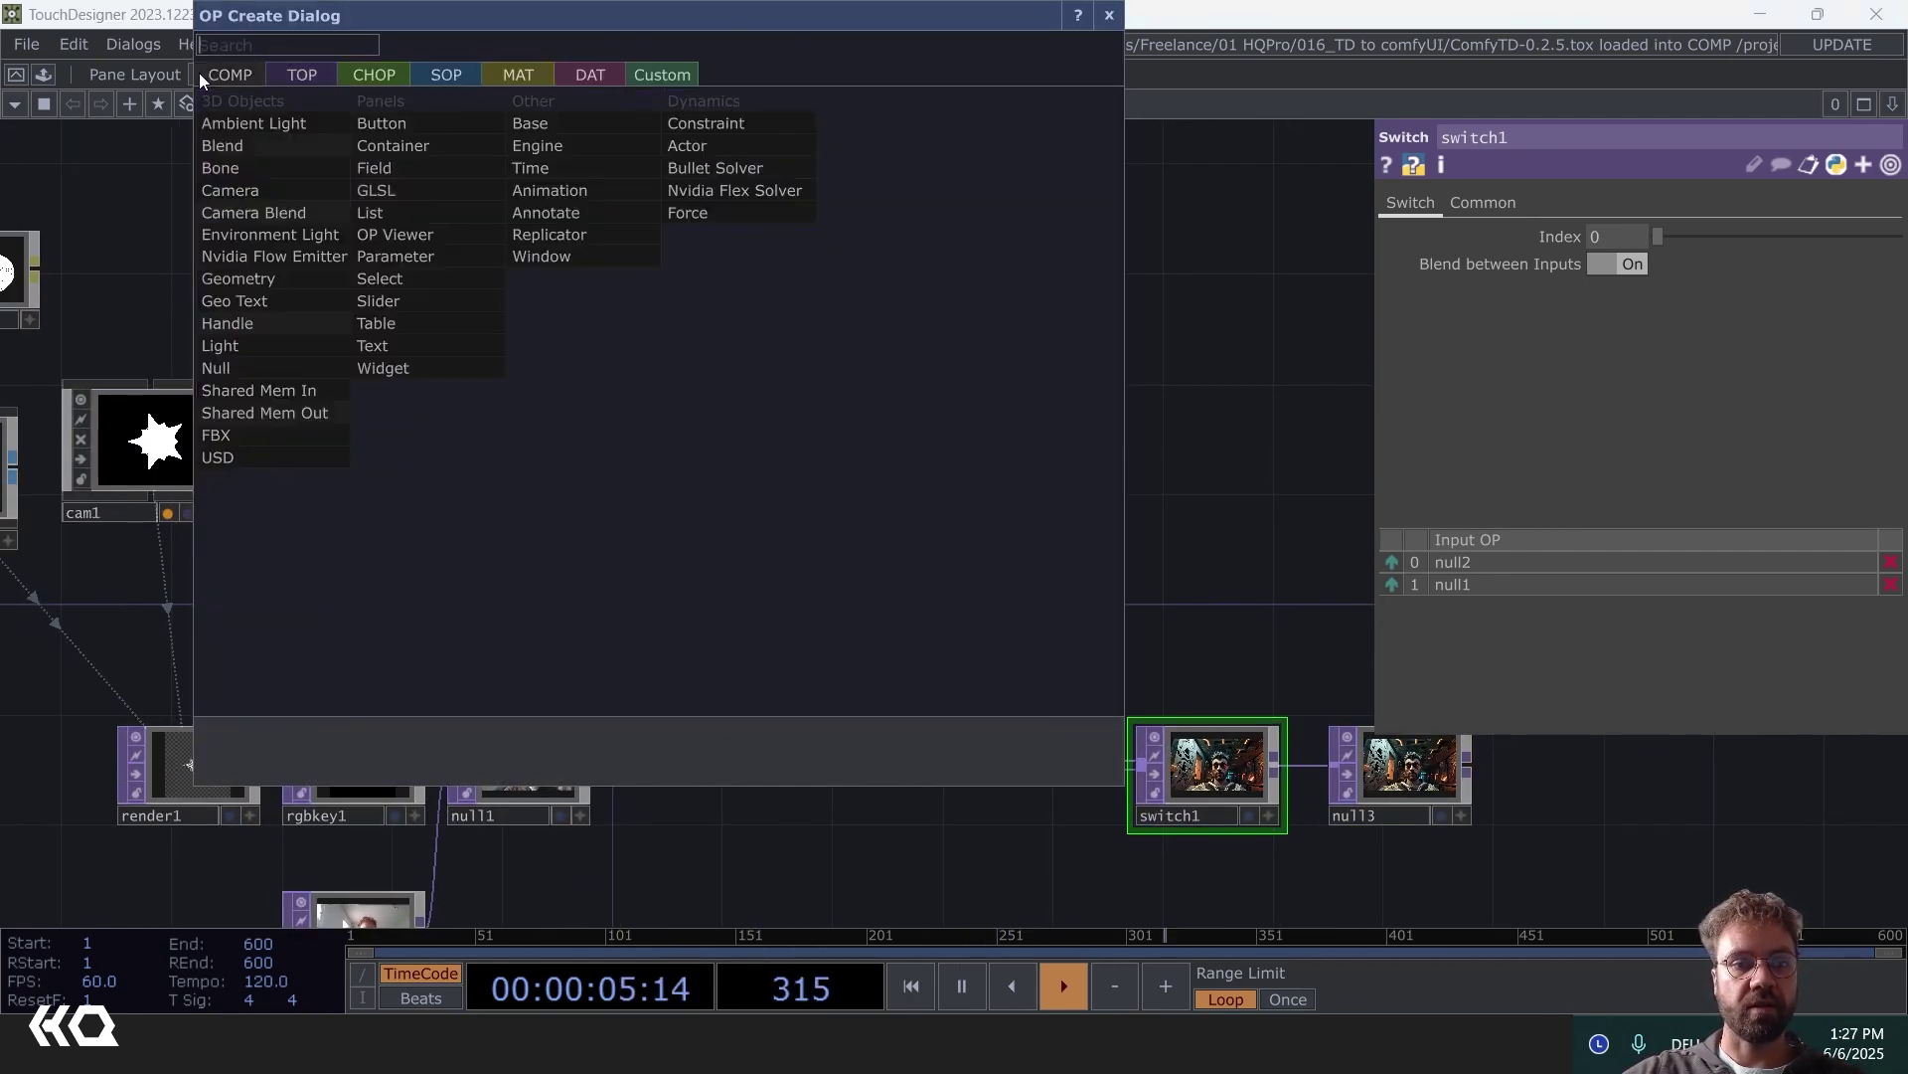
pyautogui.write('butt')
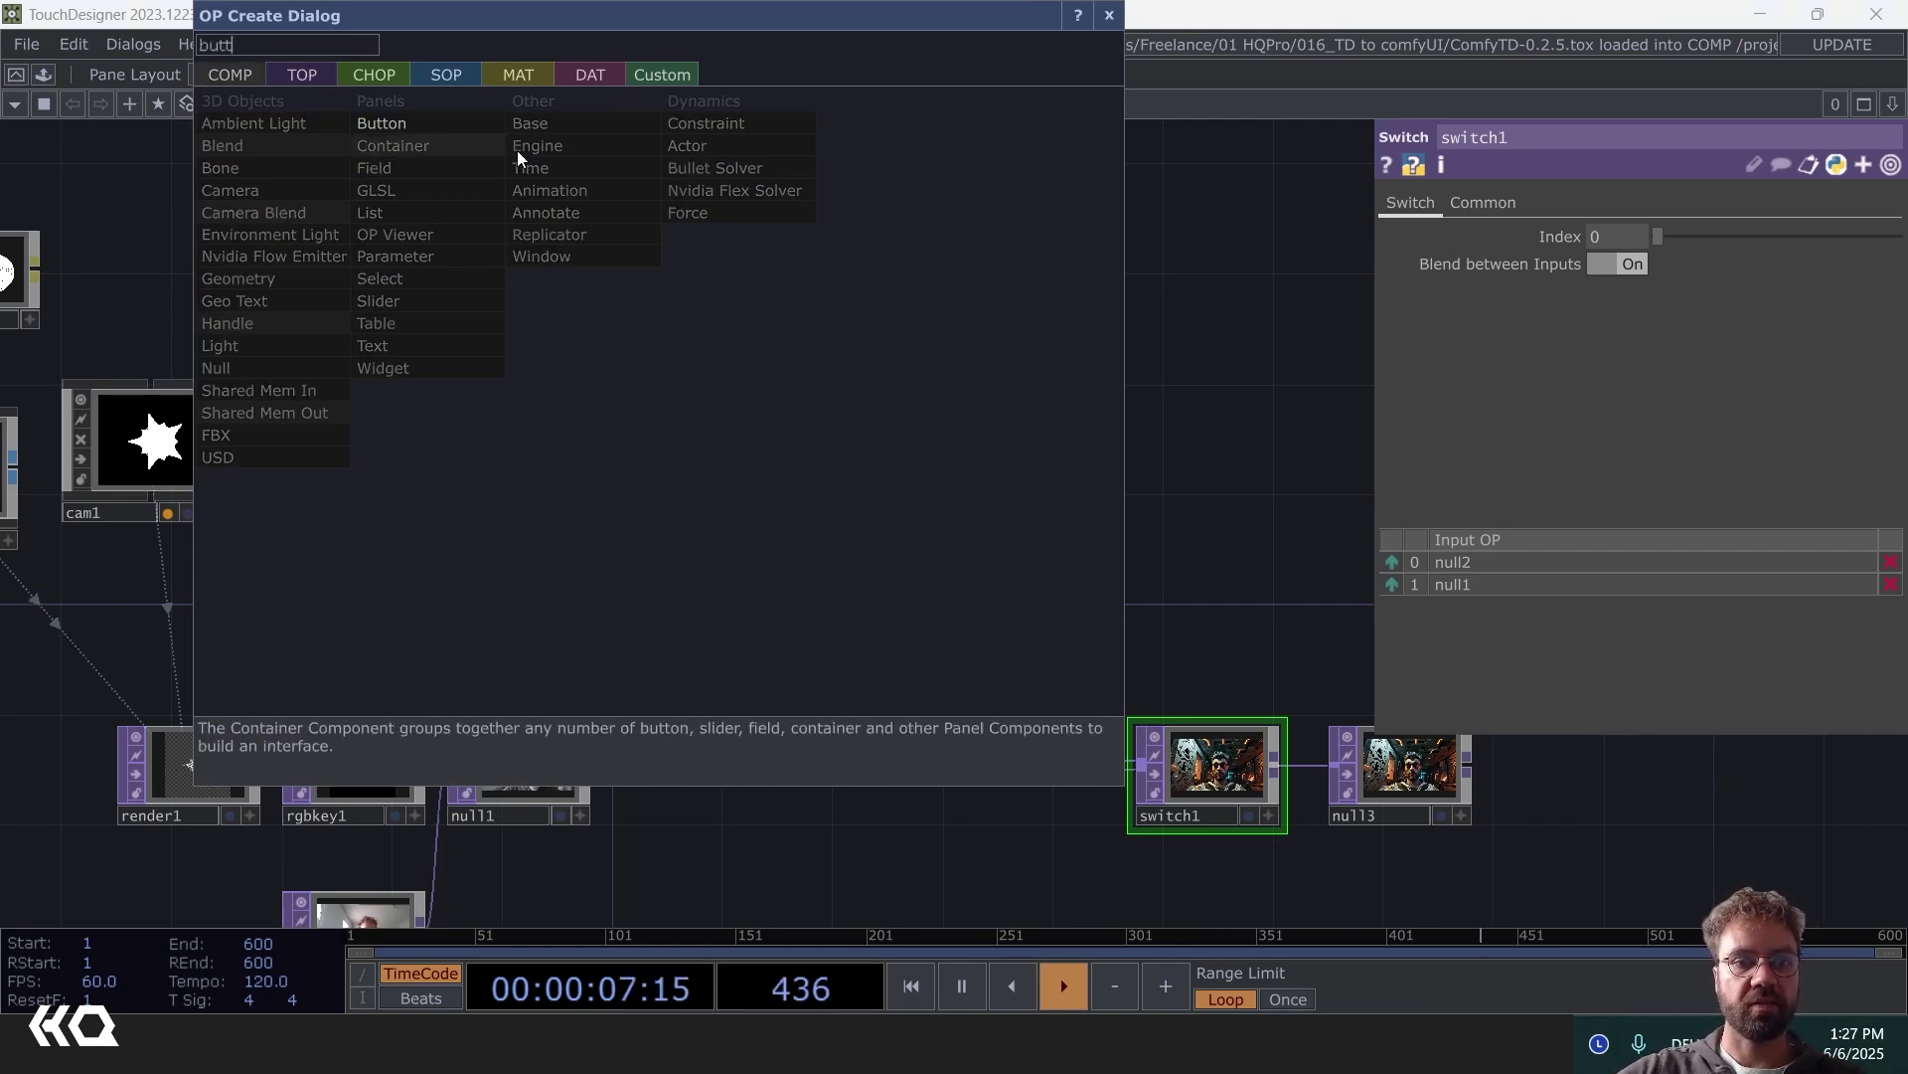
pyautogui.click(450, 122)
pyautogui.click(588, 209)
pyautogui.rightClick(683, 236)
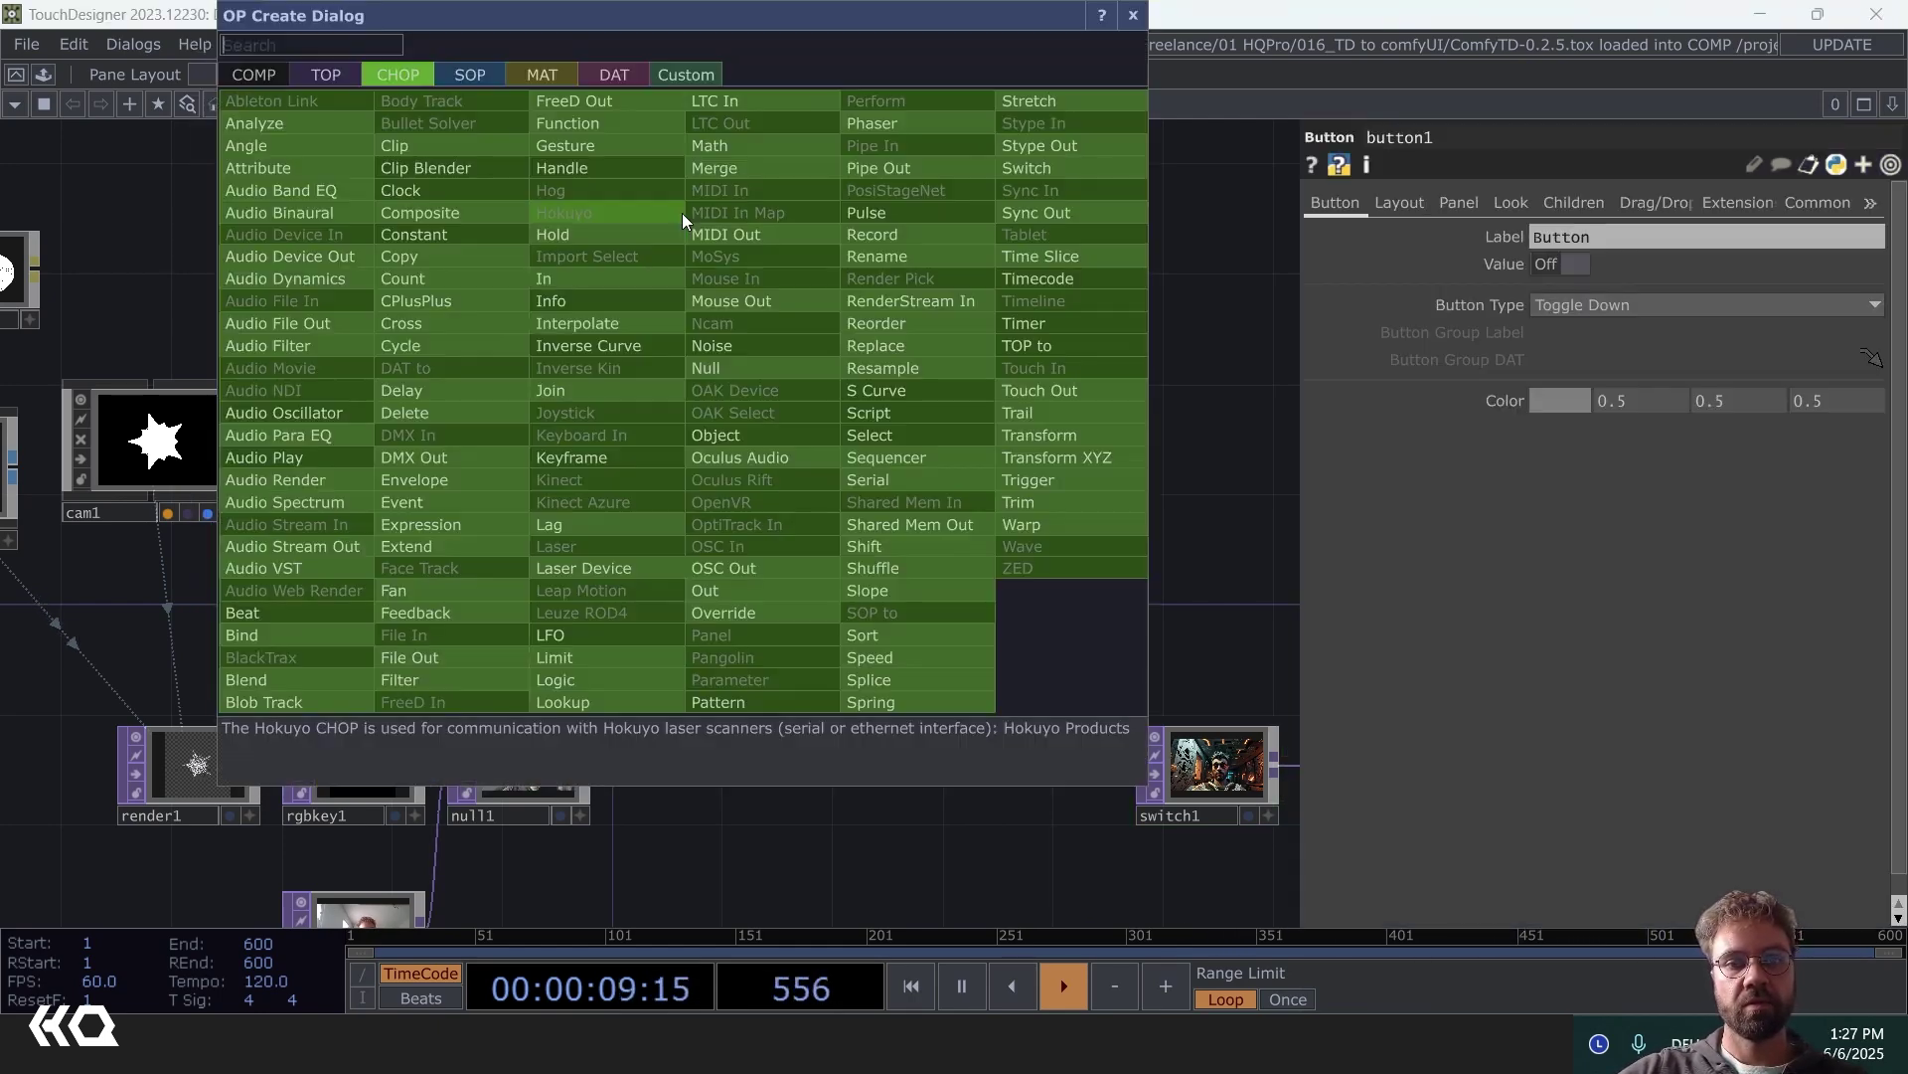
pyautogui.click(734, 368)
pyautogui.click(795, 225)
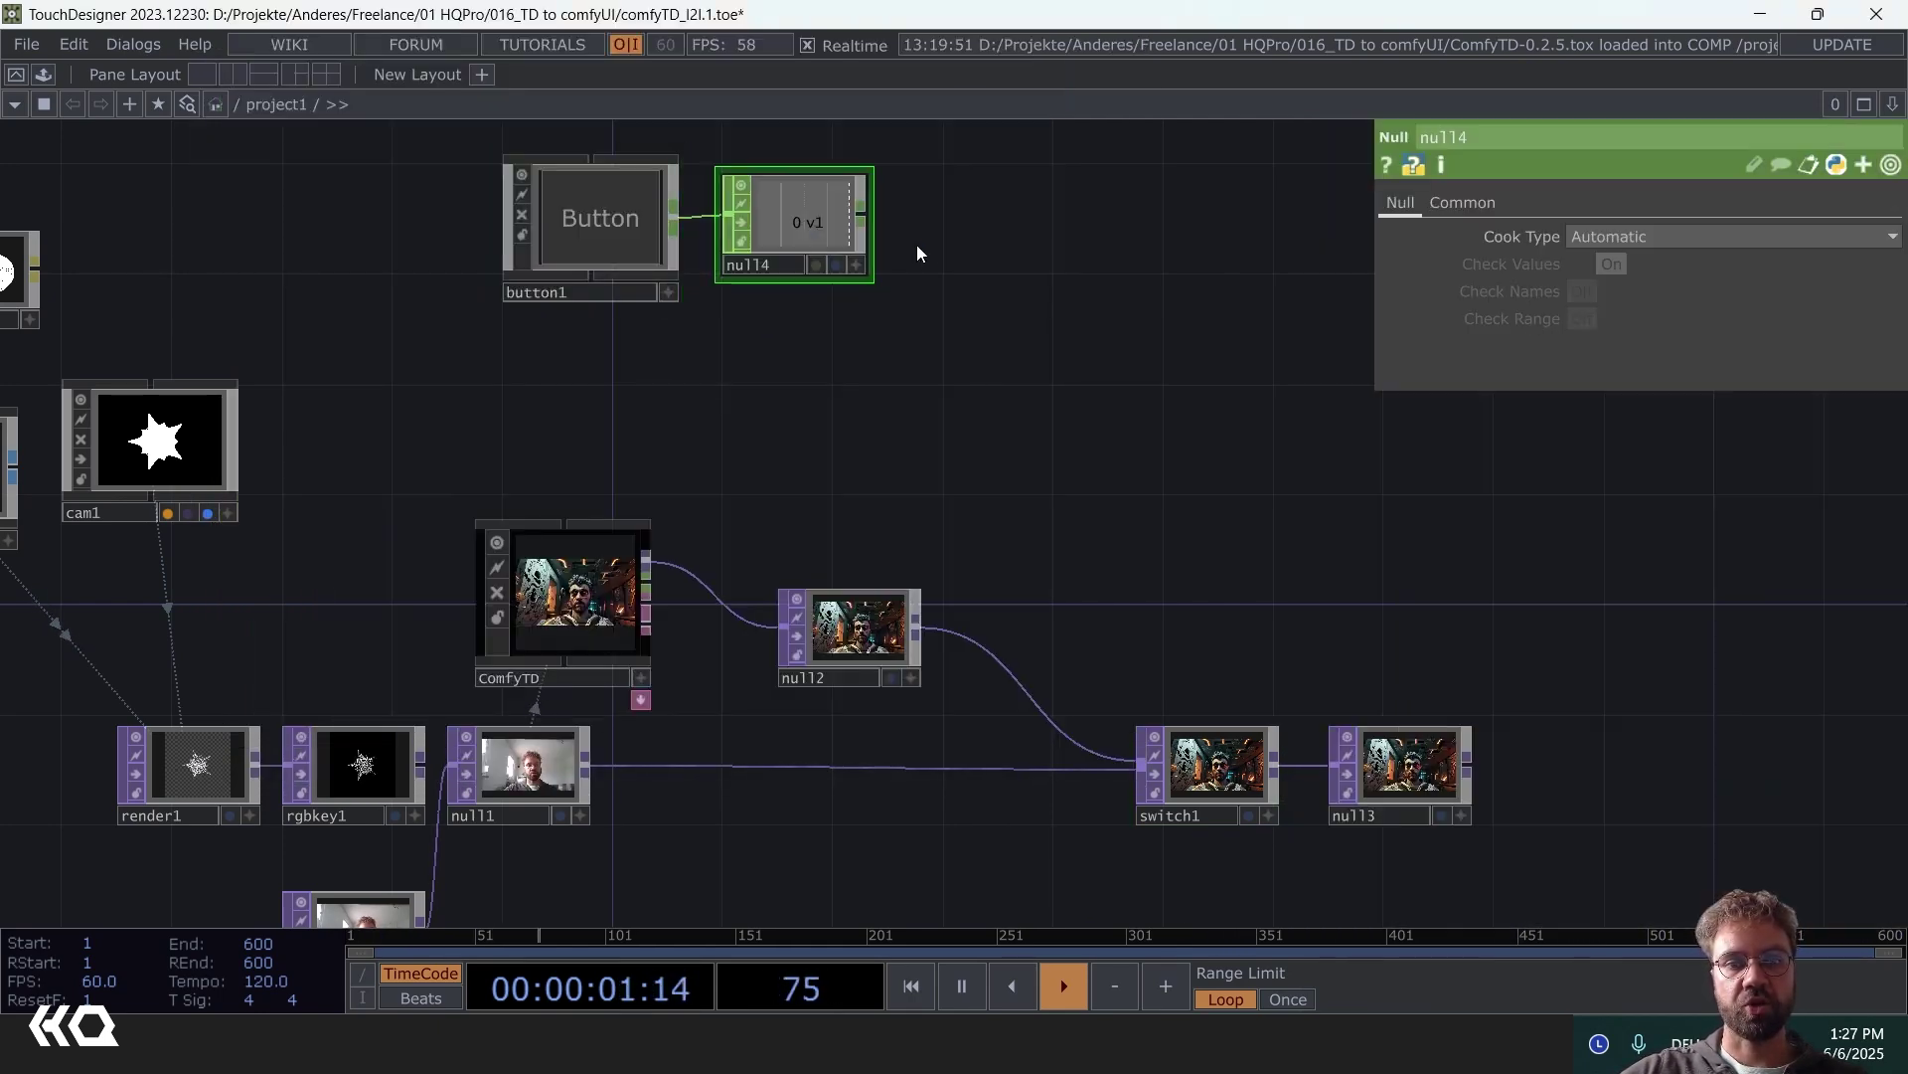
# - Set button1's Button Type to Momentary
pyautogui.click(580, 238)
pyautogui.click(1603, 306)
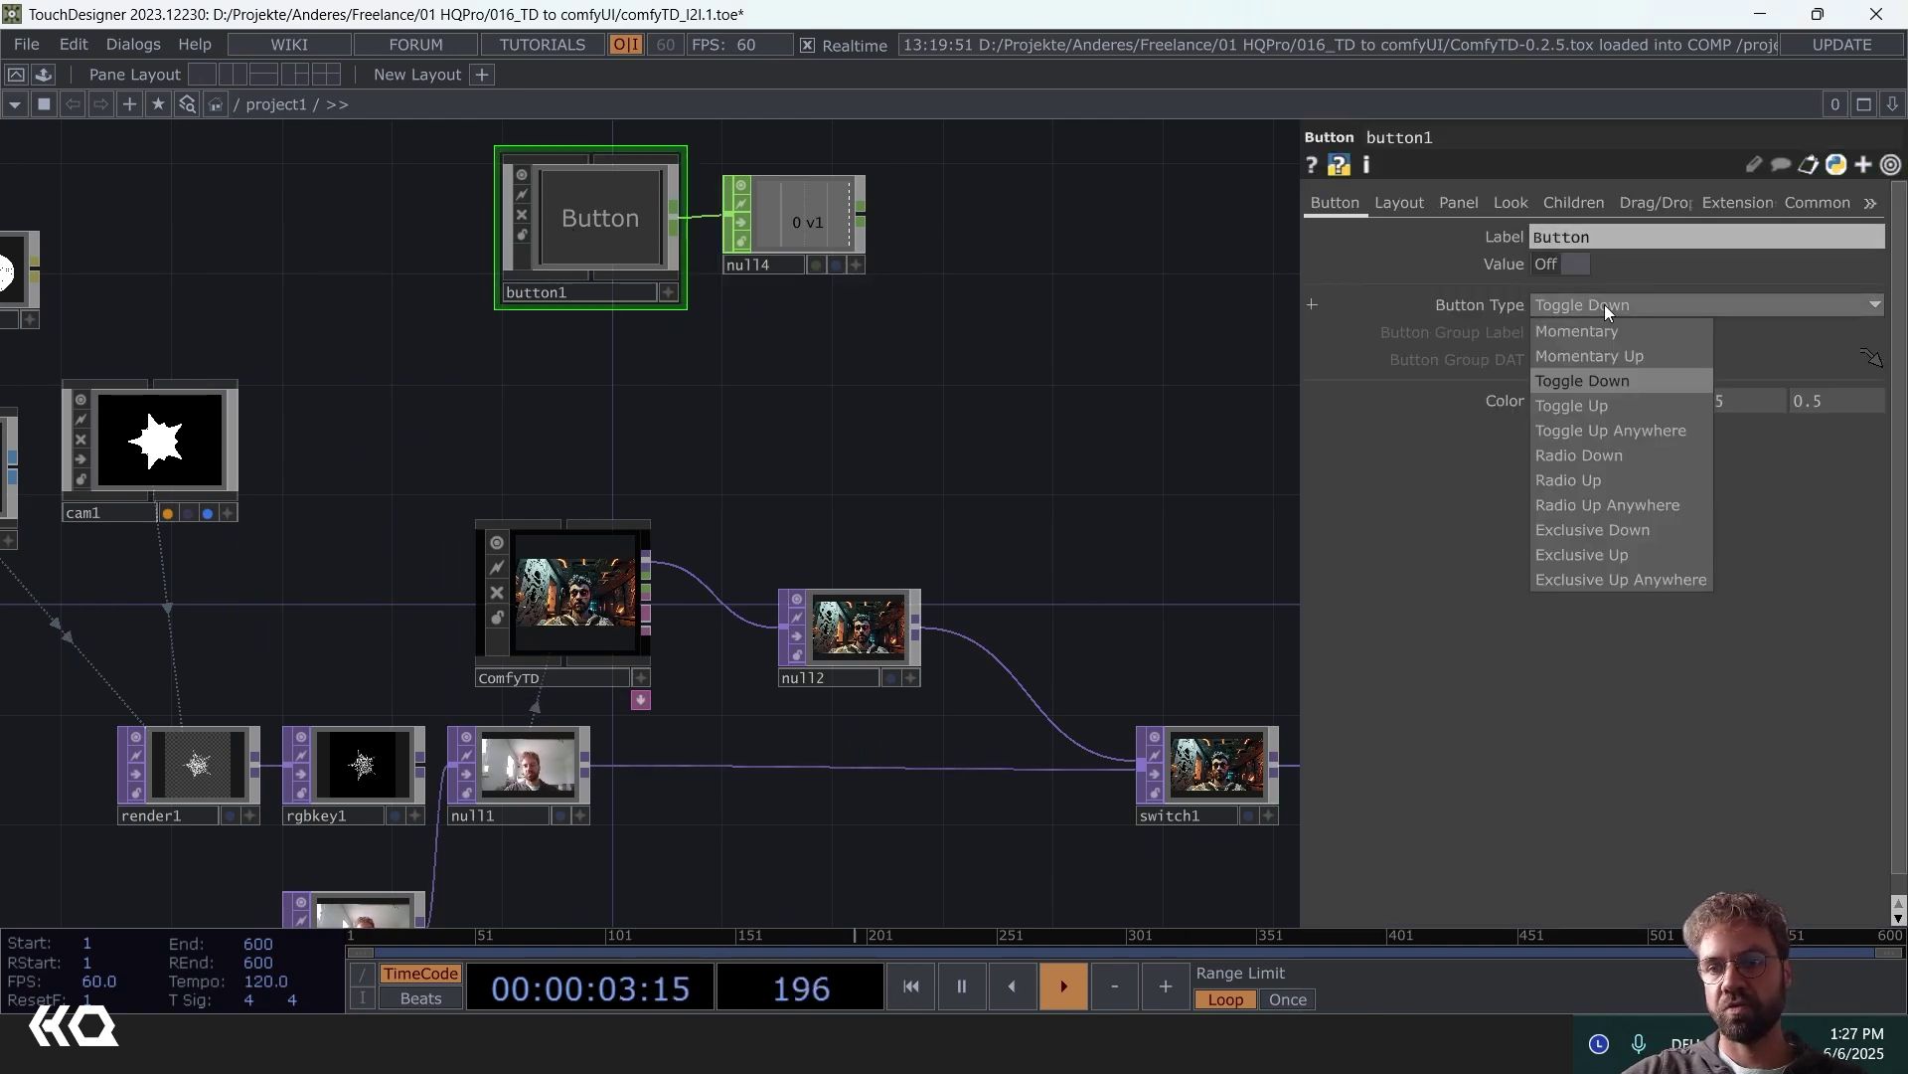
pyautogui.click(1646, 328)
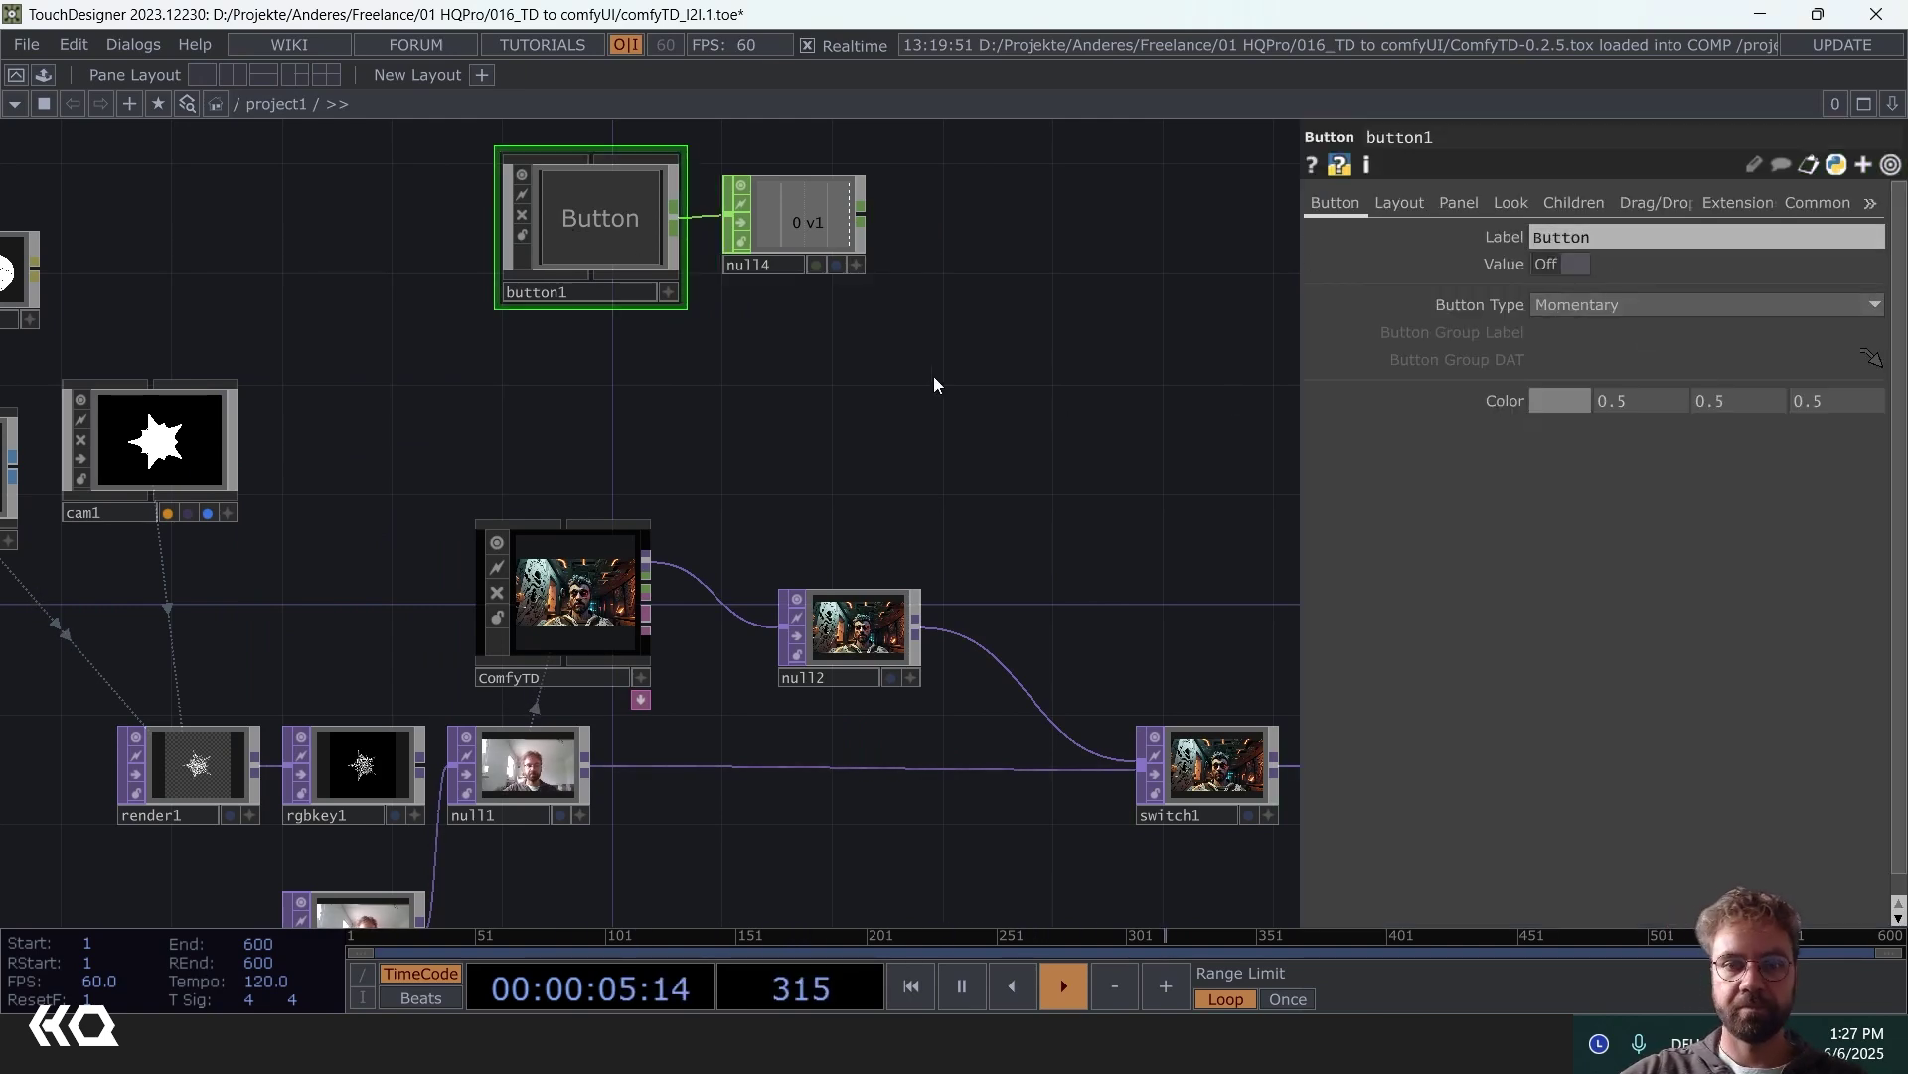
# - Move null2 and ComfyTD further right and nudge videodevin1 slightly left
pyautogui.moveTo(998, 518); pyautogui.dragTo(870, 261)
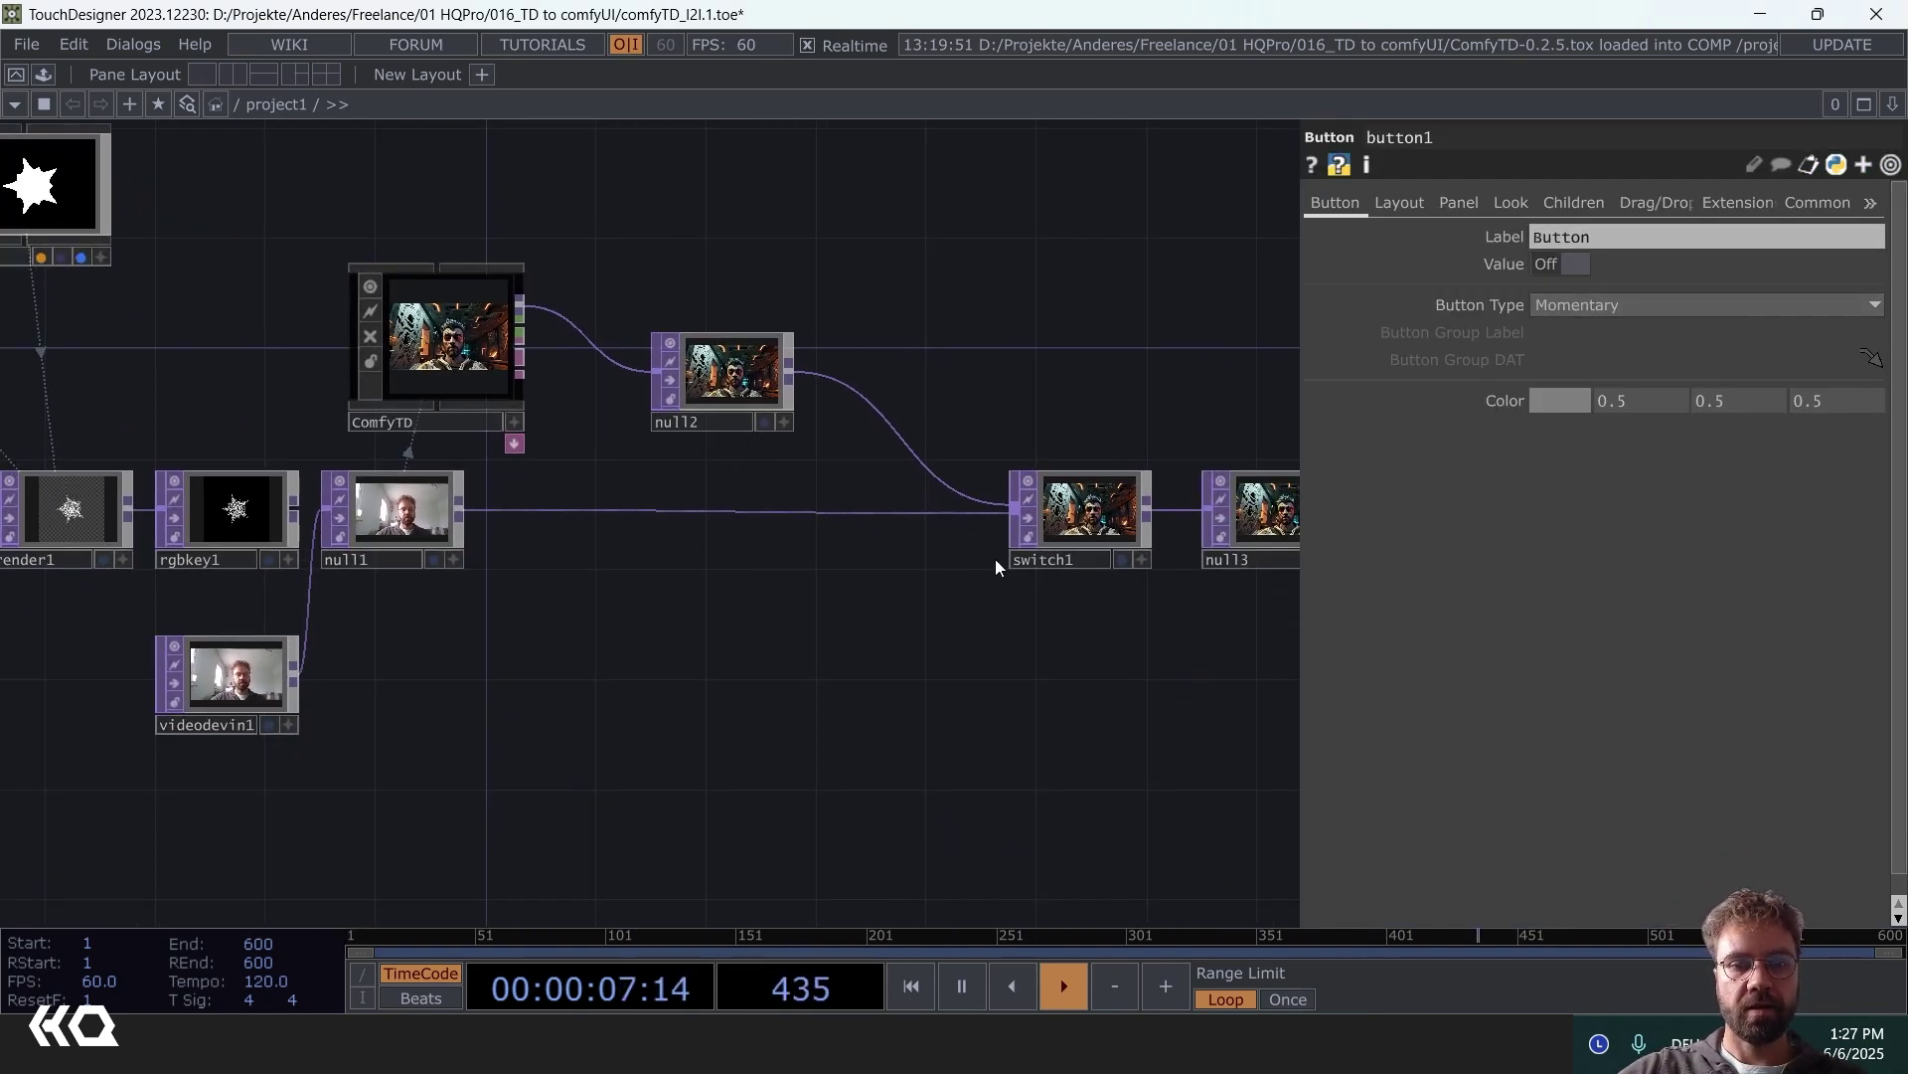
pyautogui.moveTo(717, 392); pyautogui.dragTo(882, 392)
pyautogui.moveTo(423, 348); pyautogui.dragTo(644, 348)
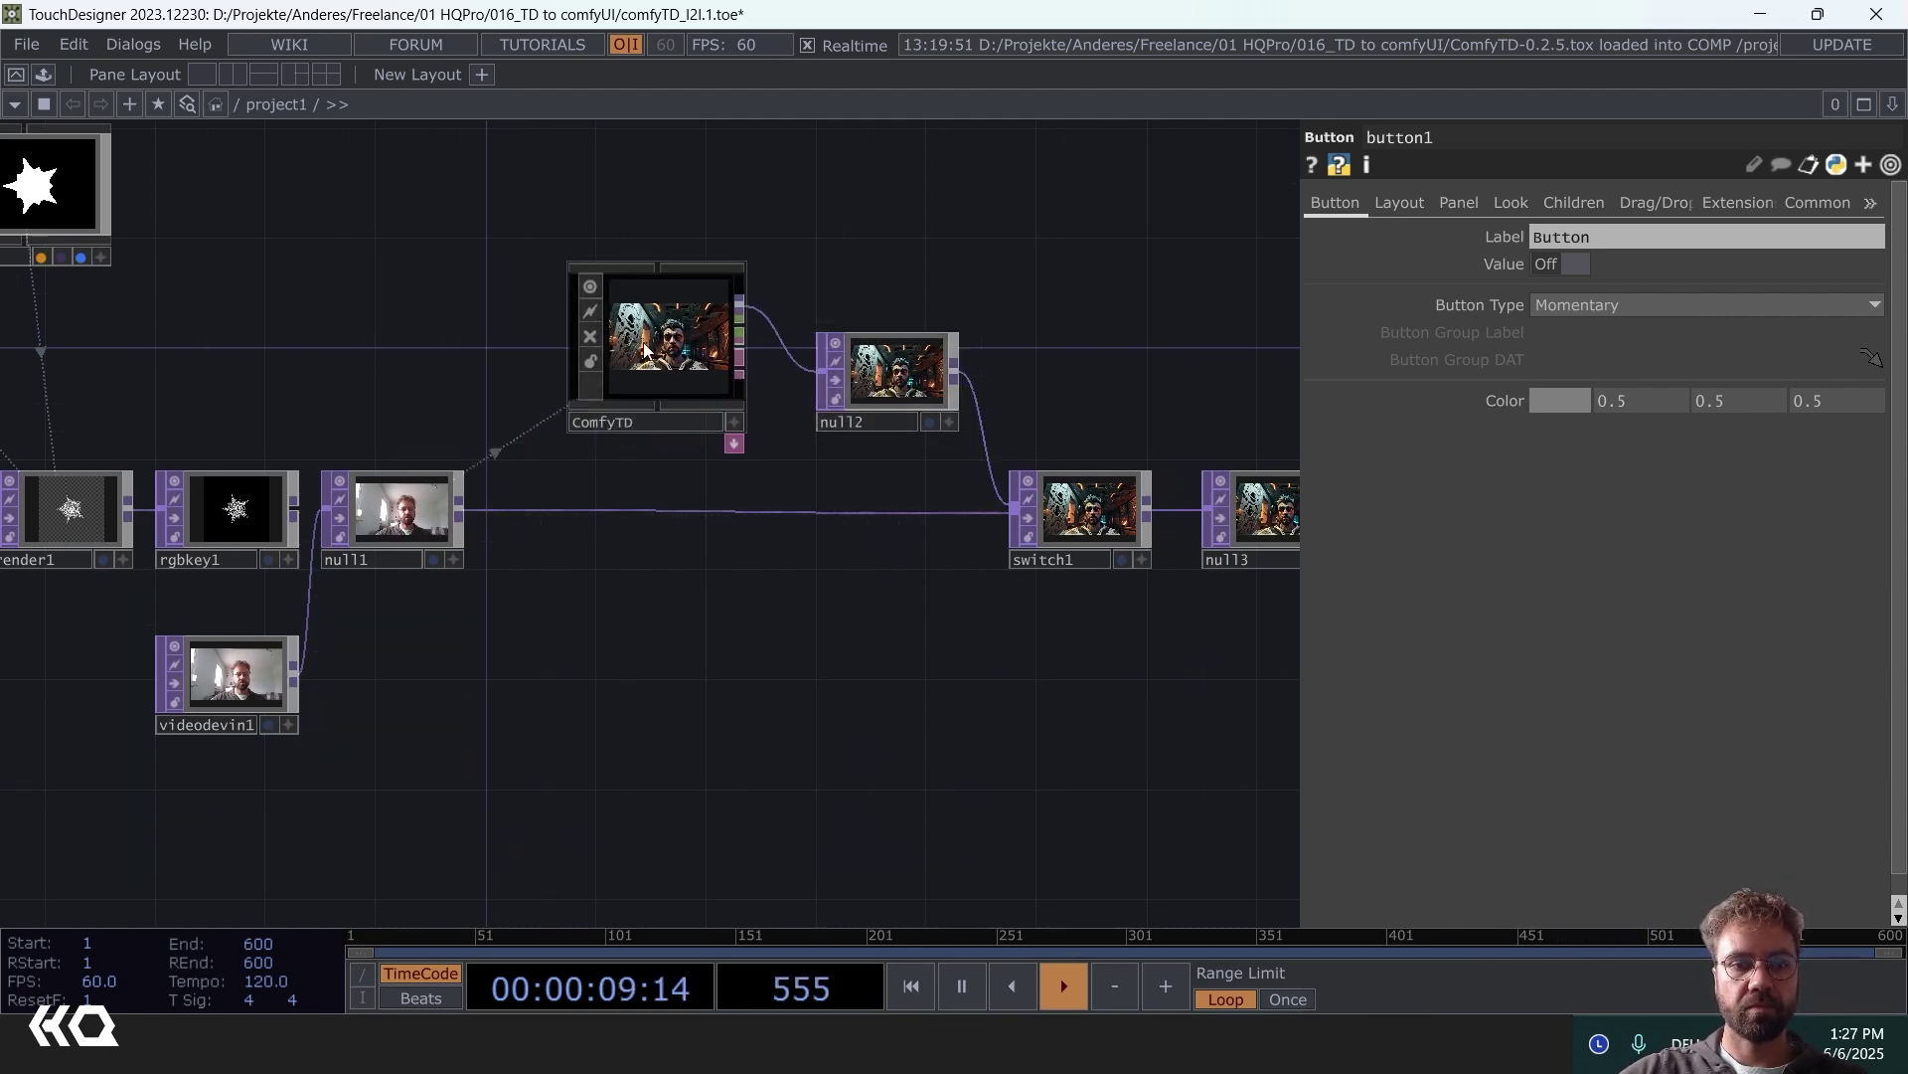
pyautogui.moveTo(343, 342); pyautogui.dragTo(780, 307)
pyautogui.moveTo(678, 652); pyautogui.dragTo(623, 652)
pyautogui.moveTo(991, 623); pyautogui.dragTo(986, 622)
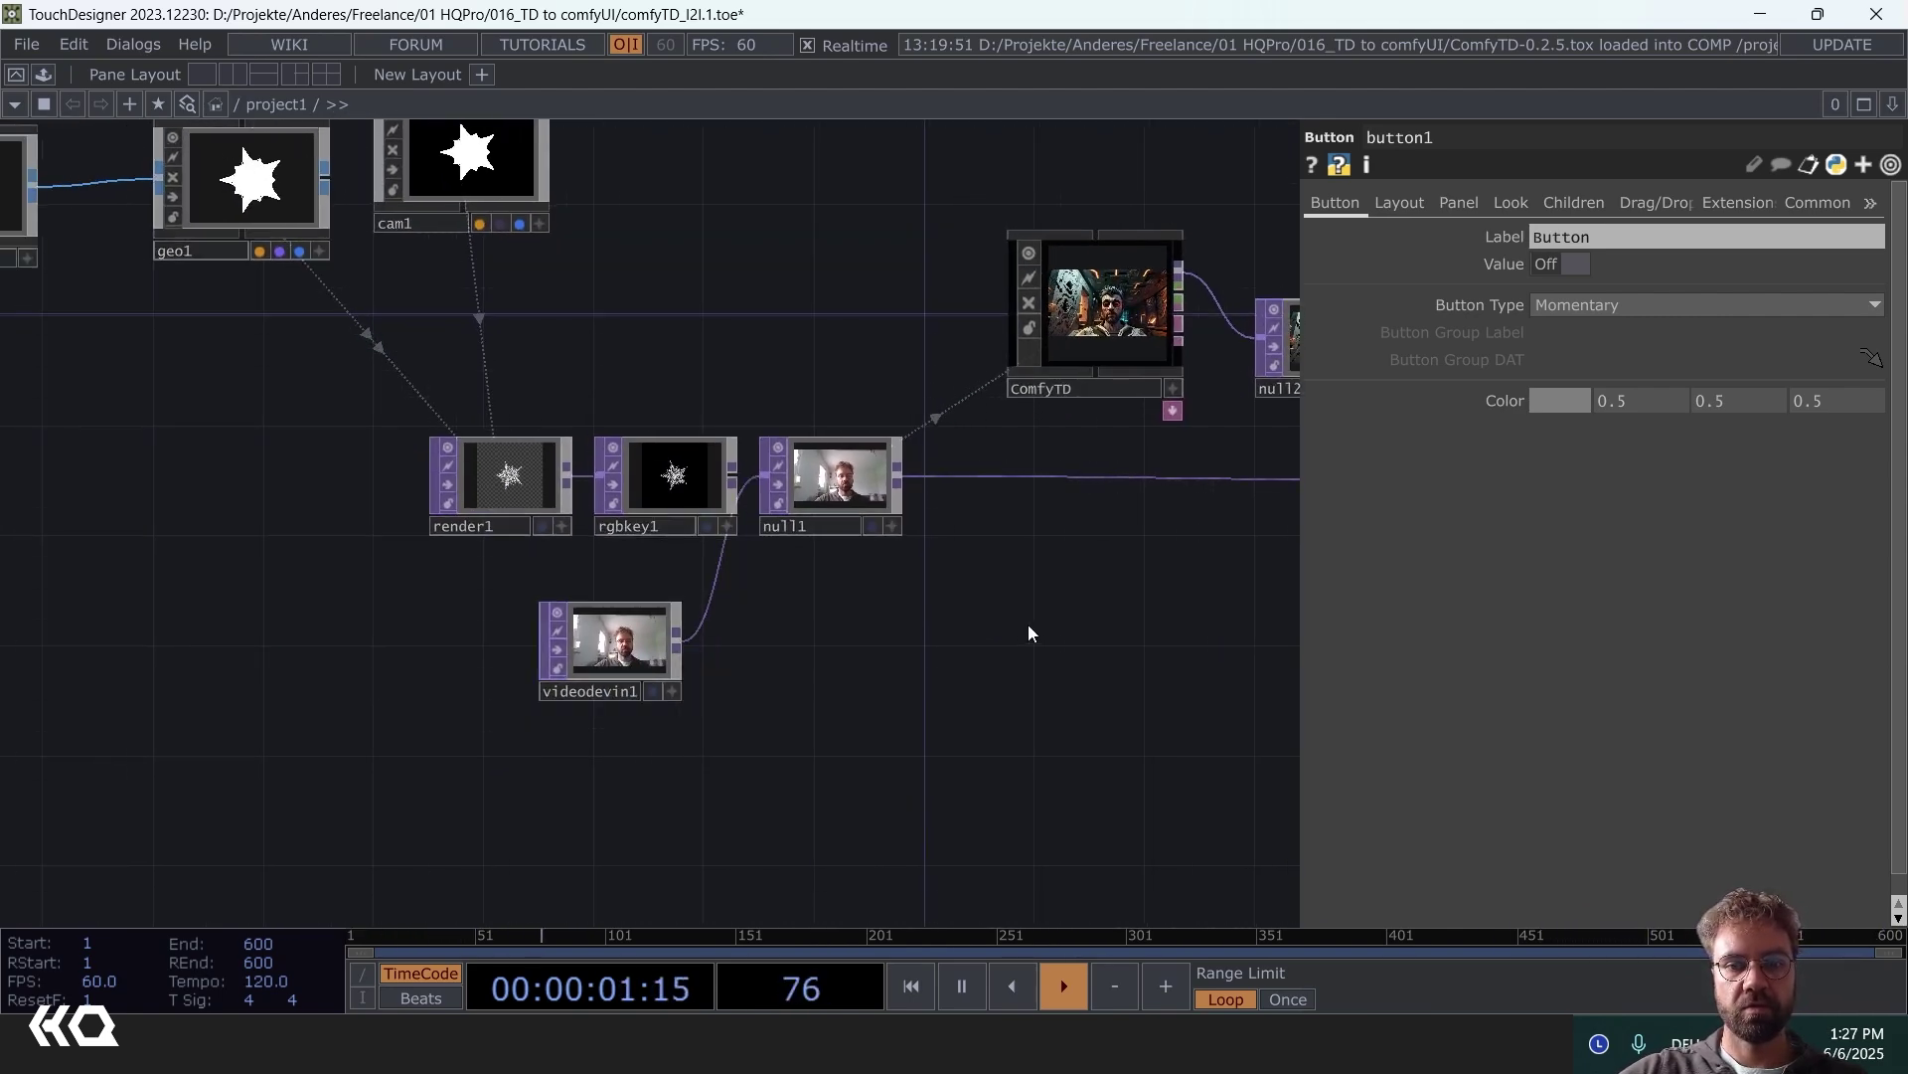
pyautogui.hscroll(3, 986, 622)
pyautogui.press('Tab')
# - Add a Cache TOP (cache1) fed from null1 and switch its Active off
pyautogui.write('ca')
pyautogui.click(387, 312)
pyautogui.click(959, 696)
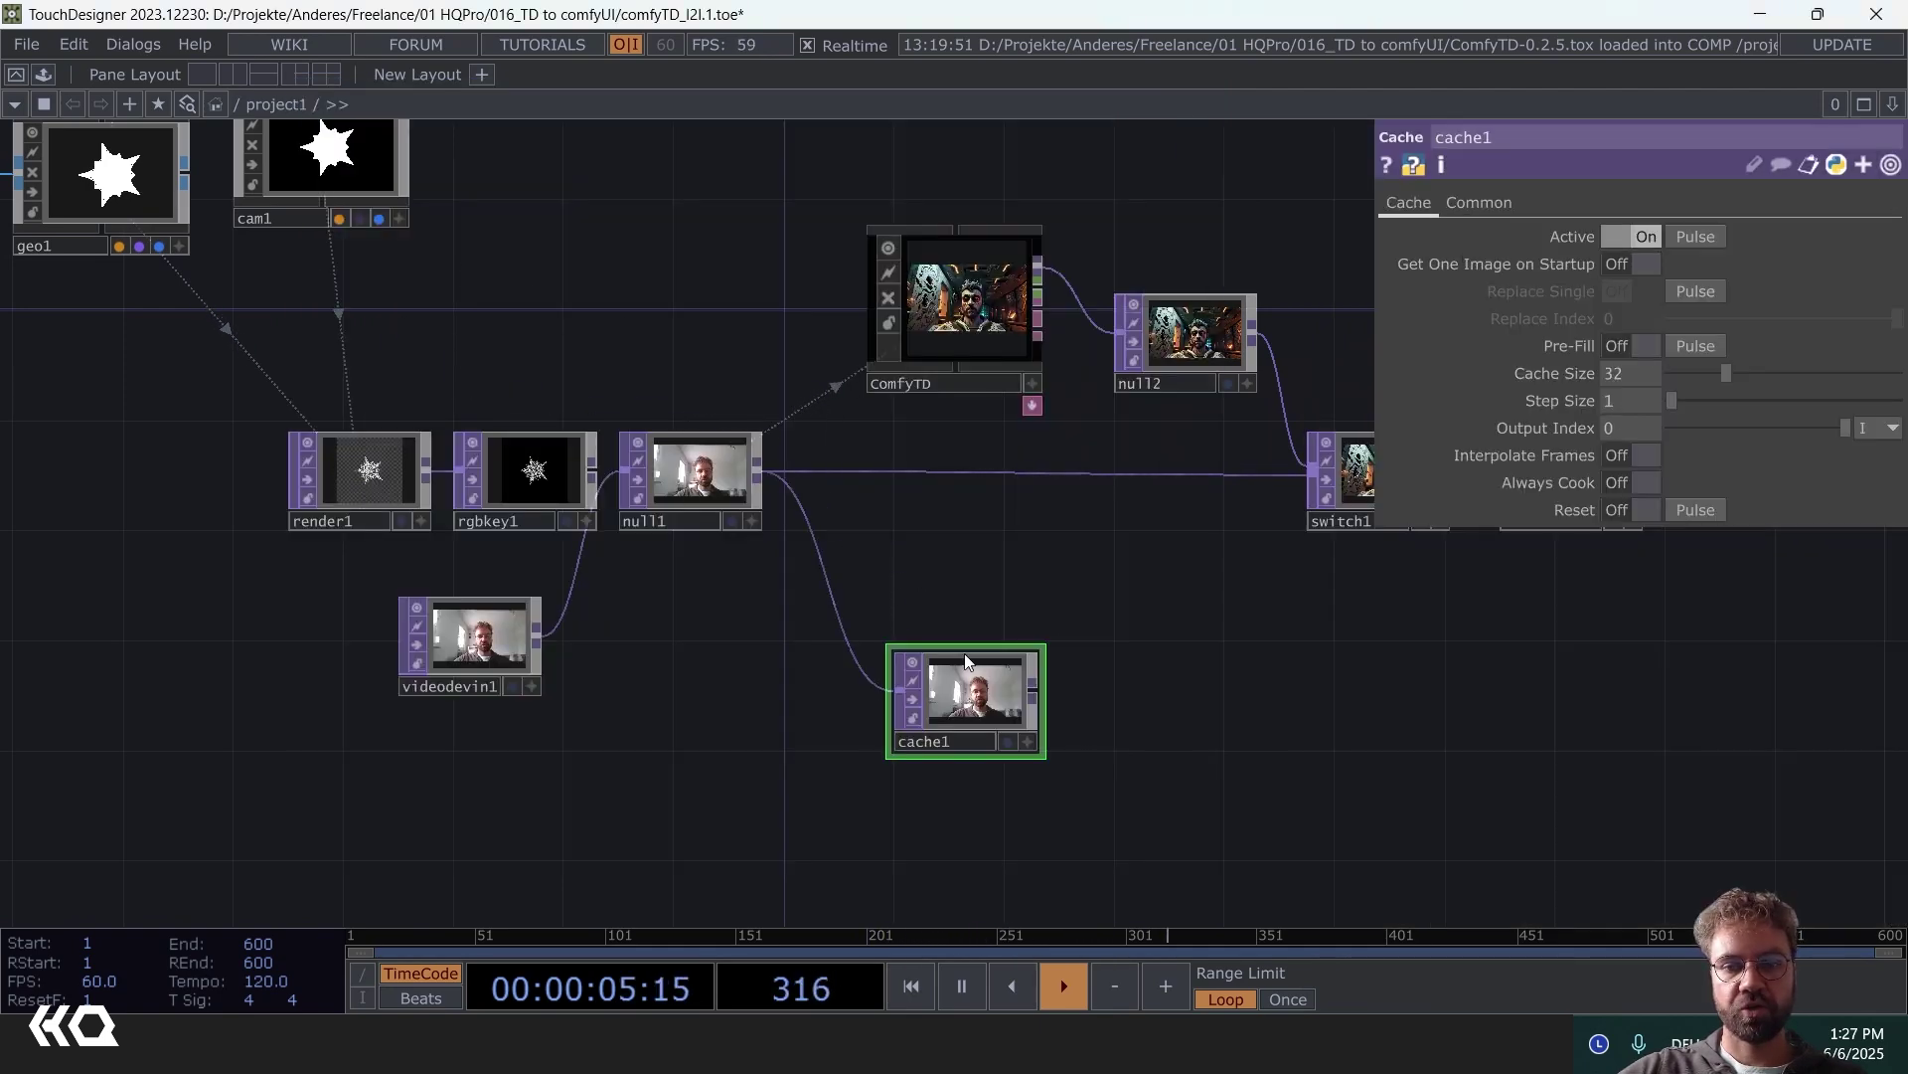
pyautogui.hscroll(4, 989, 611)
pyautogui.scroll(-2, 989, 612)
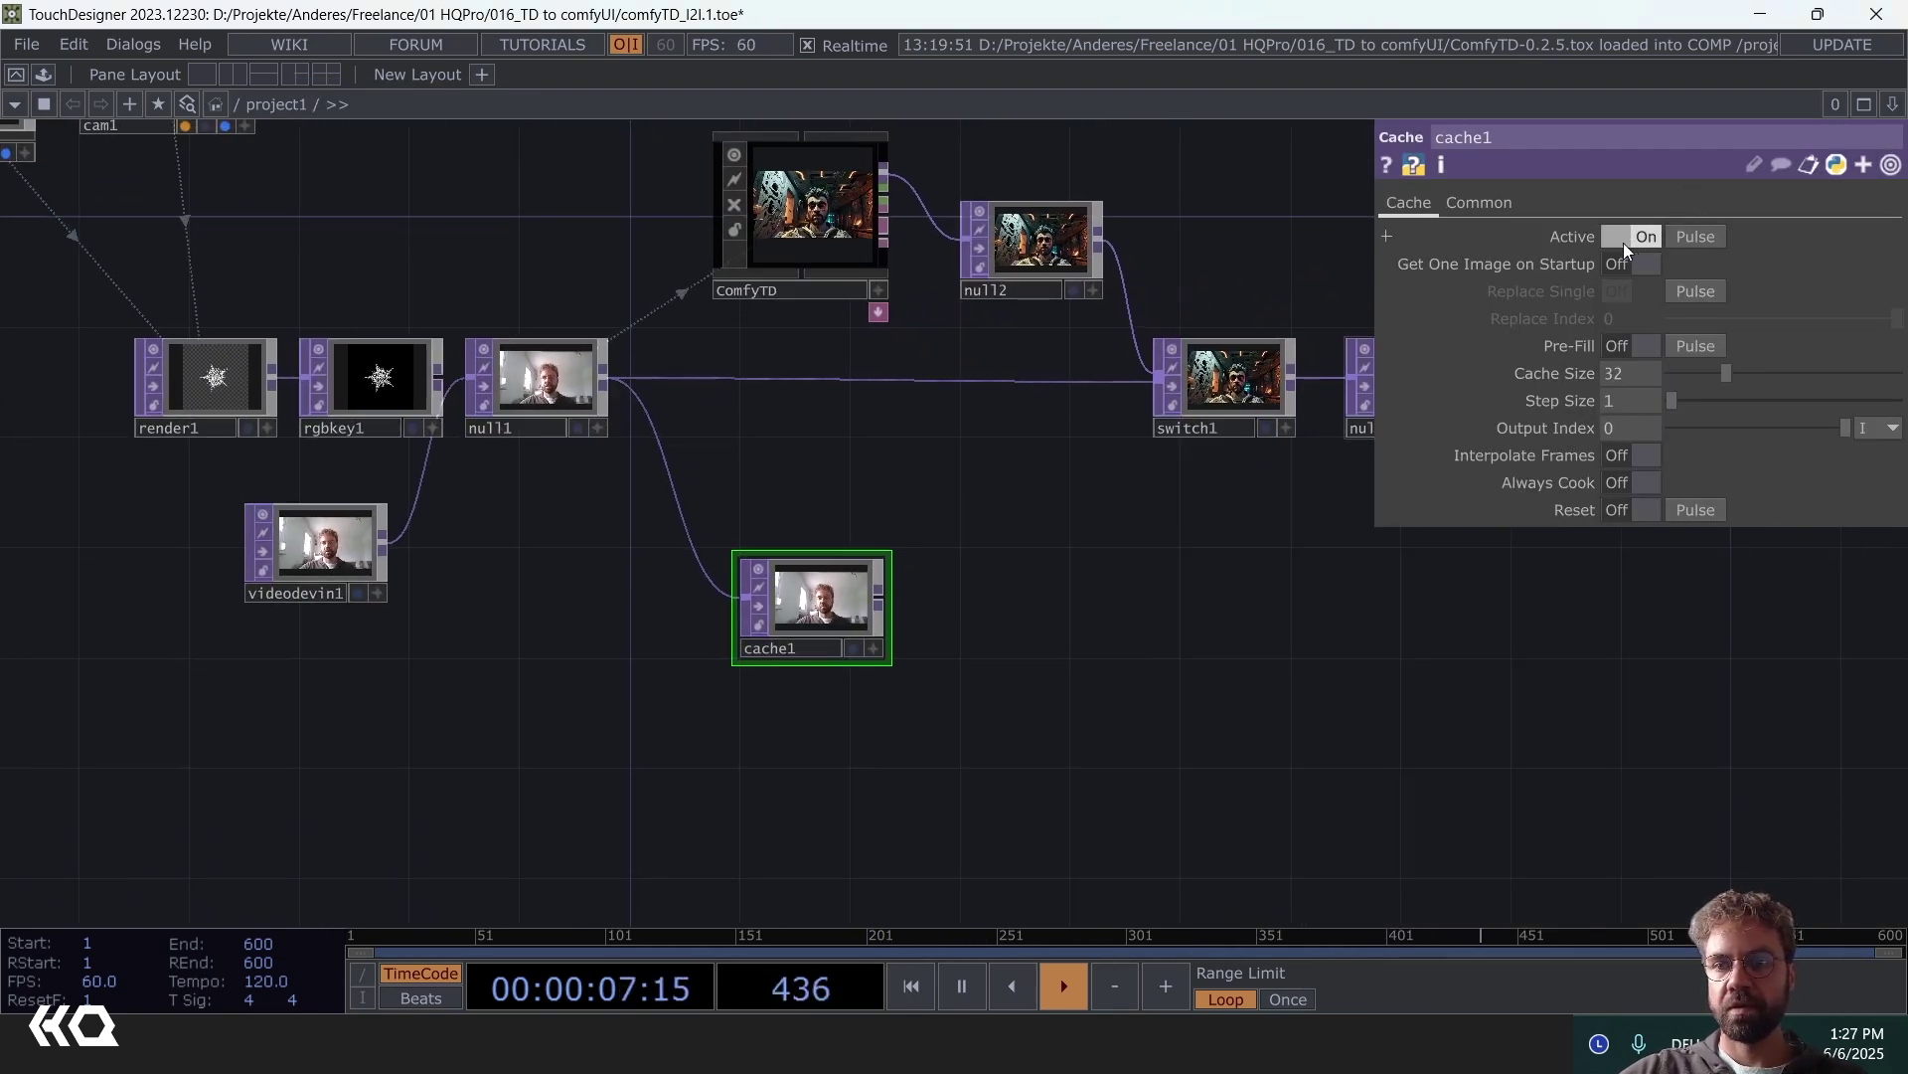
pyautogui.click(1618, 239)
# - Link null4's button channel to cache1's Active as a CHOP reference
pyautogui.hscroll(5, 924, 639)
pyautogui.scroll(5, 925, 639)
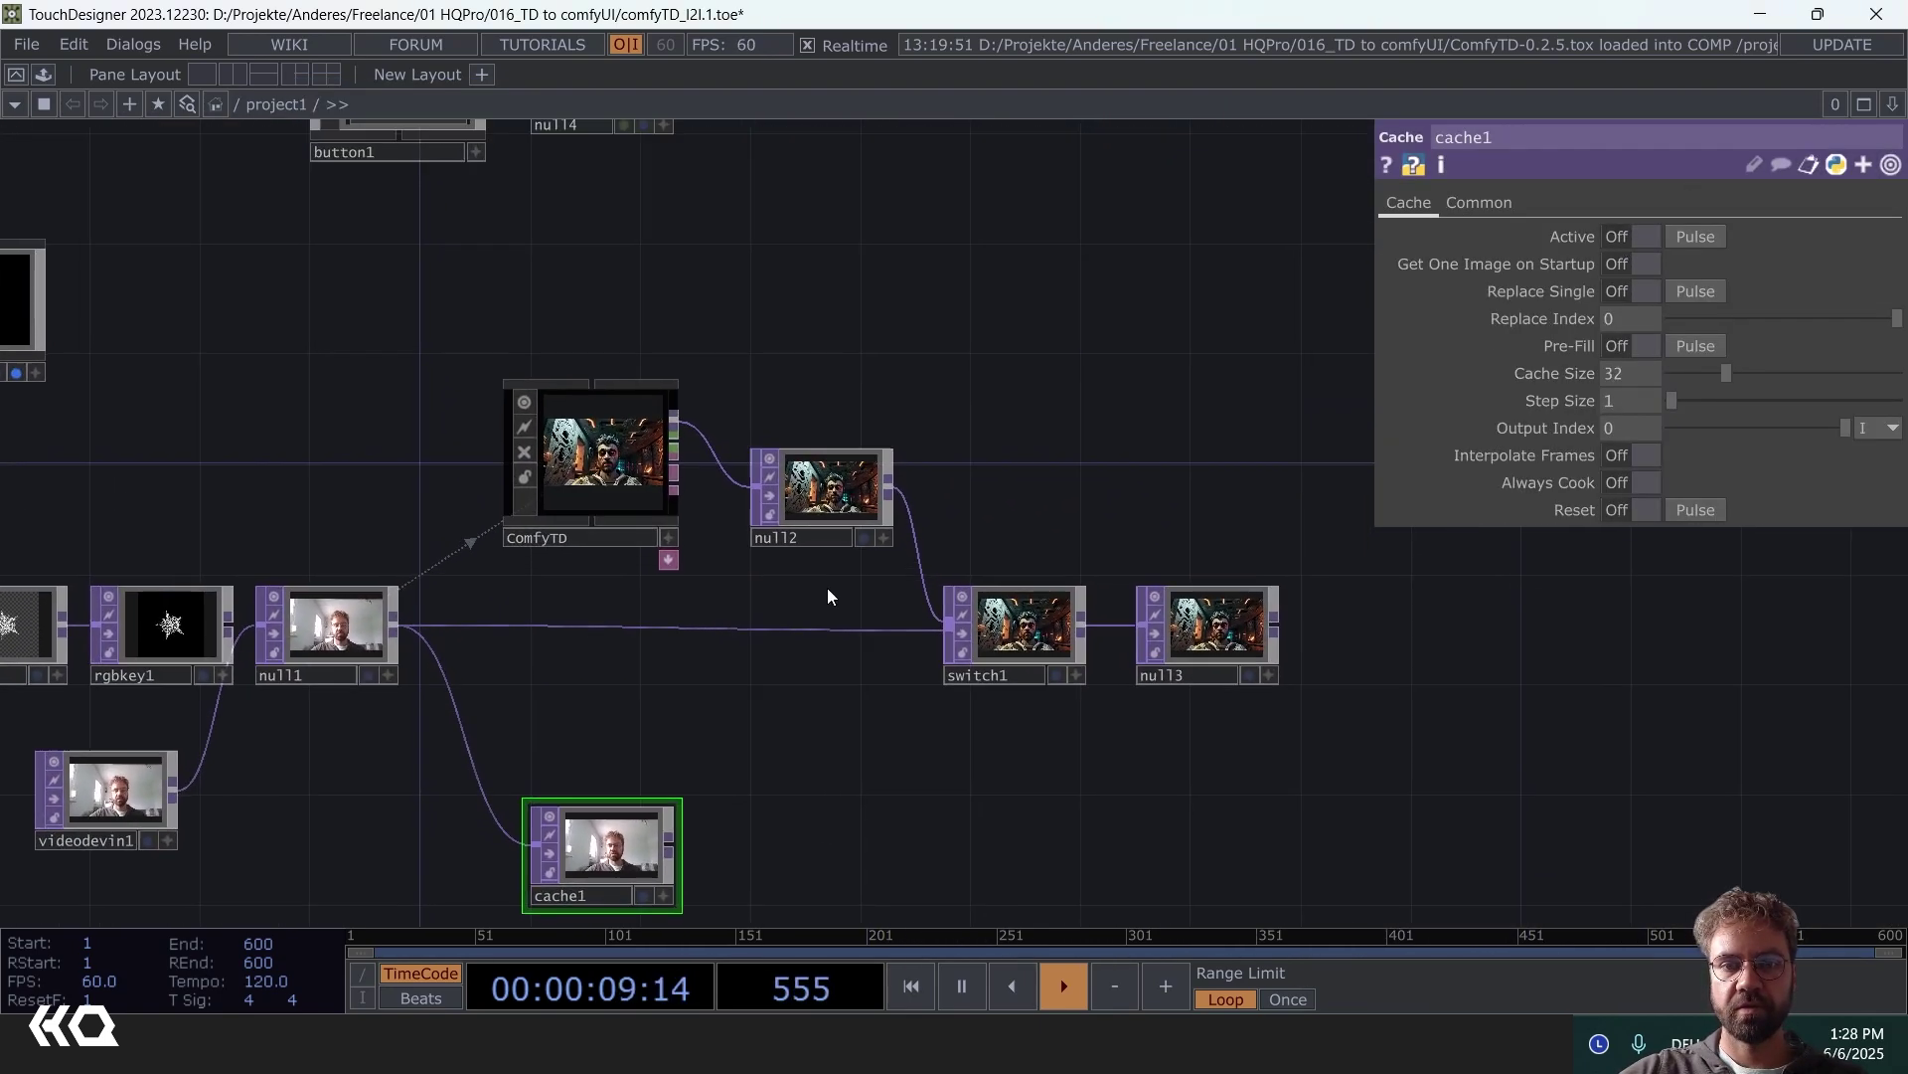
pyautogui.scroll(-3, 827, 519)
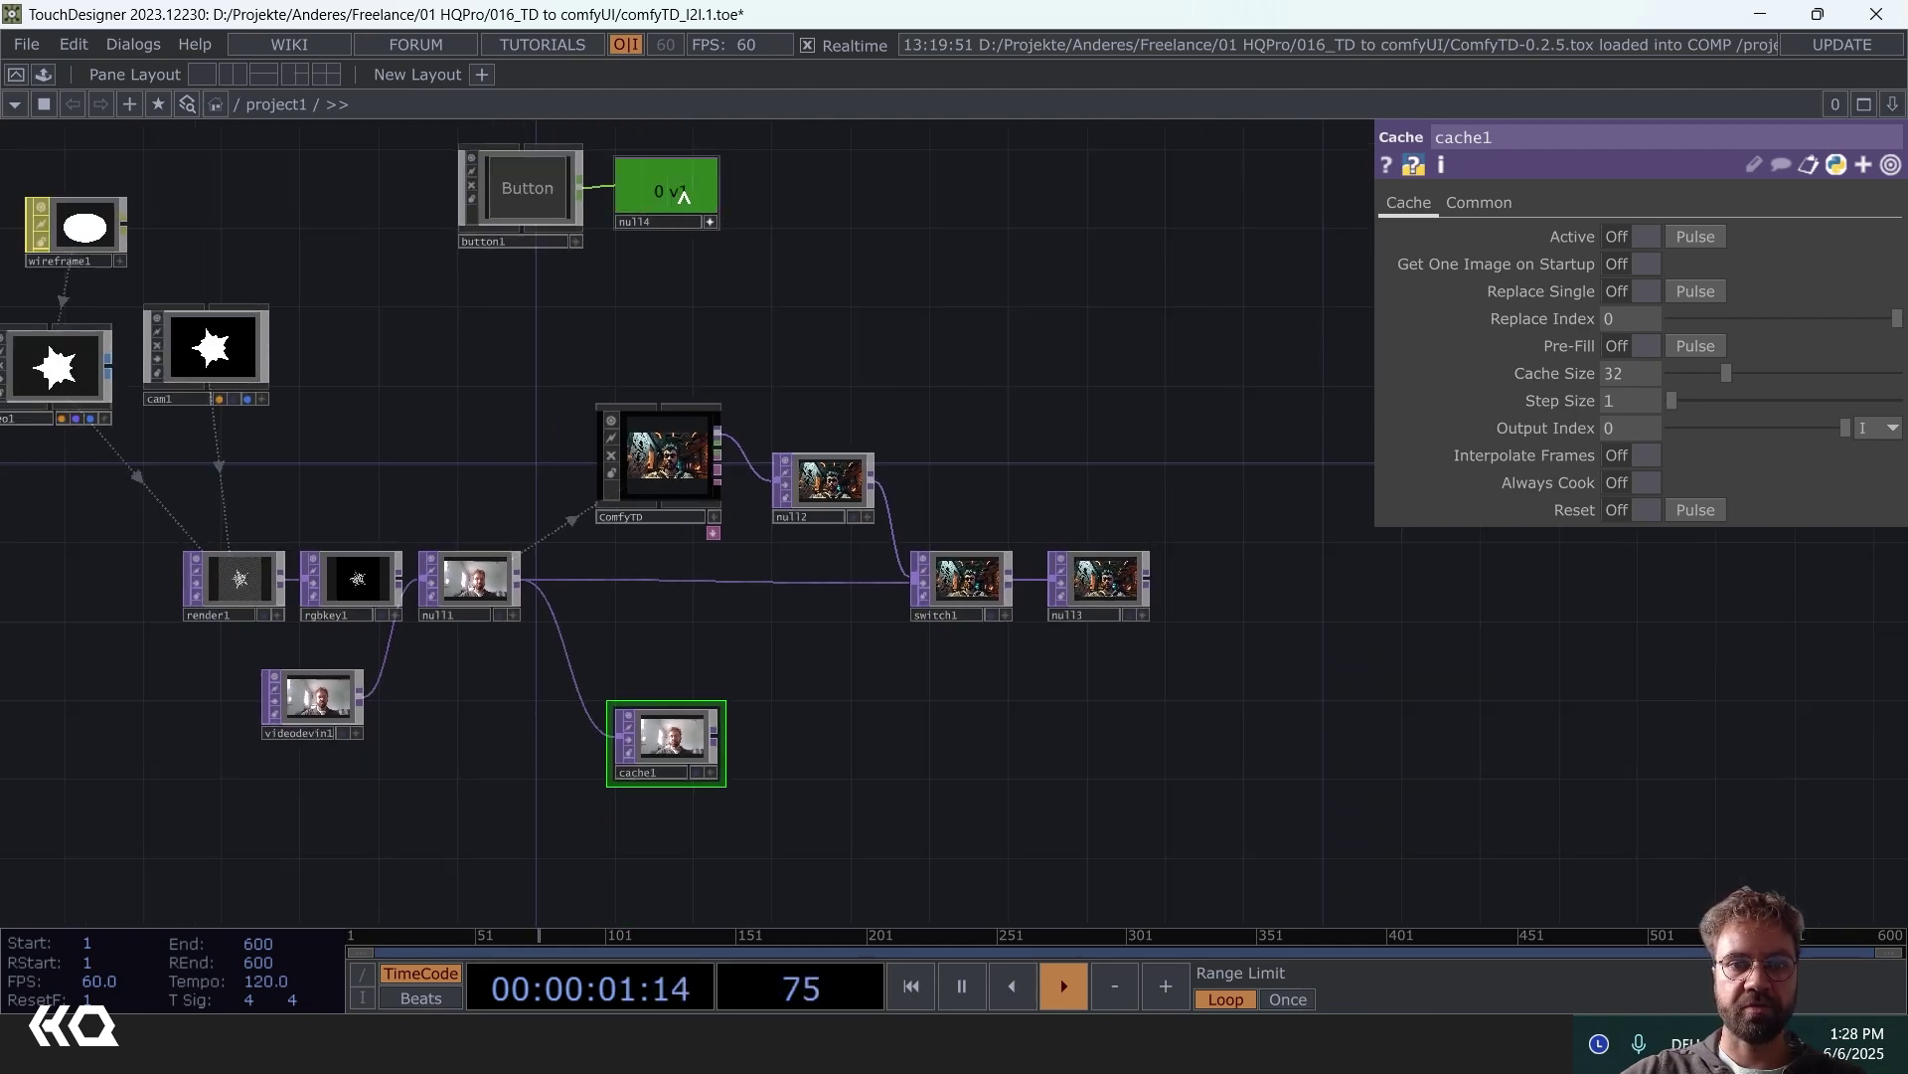
pyautogui.moveTo(685, 198); pyautogui.dragTo(1714, 234)
pyautogui.click(1714, 228)
# - Export null4's channel to a ComfyTD parameter and trigger a new generation
pyautogui.click(666, 460)
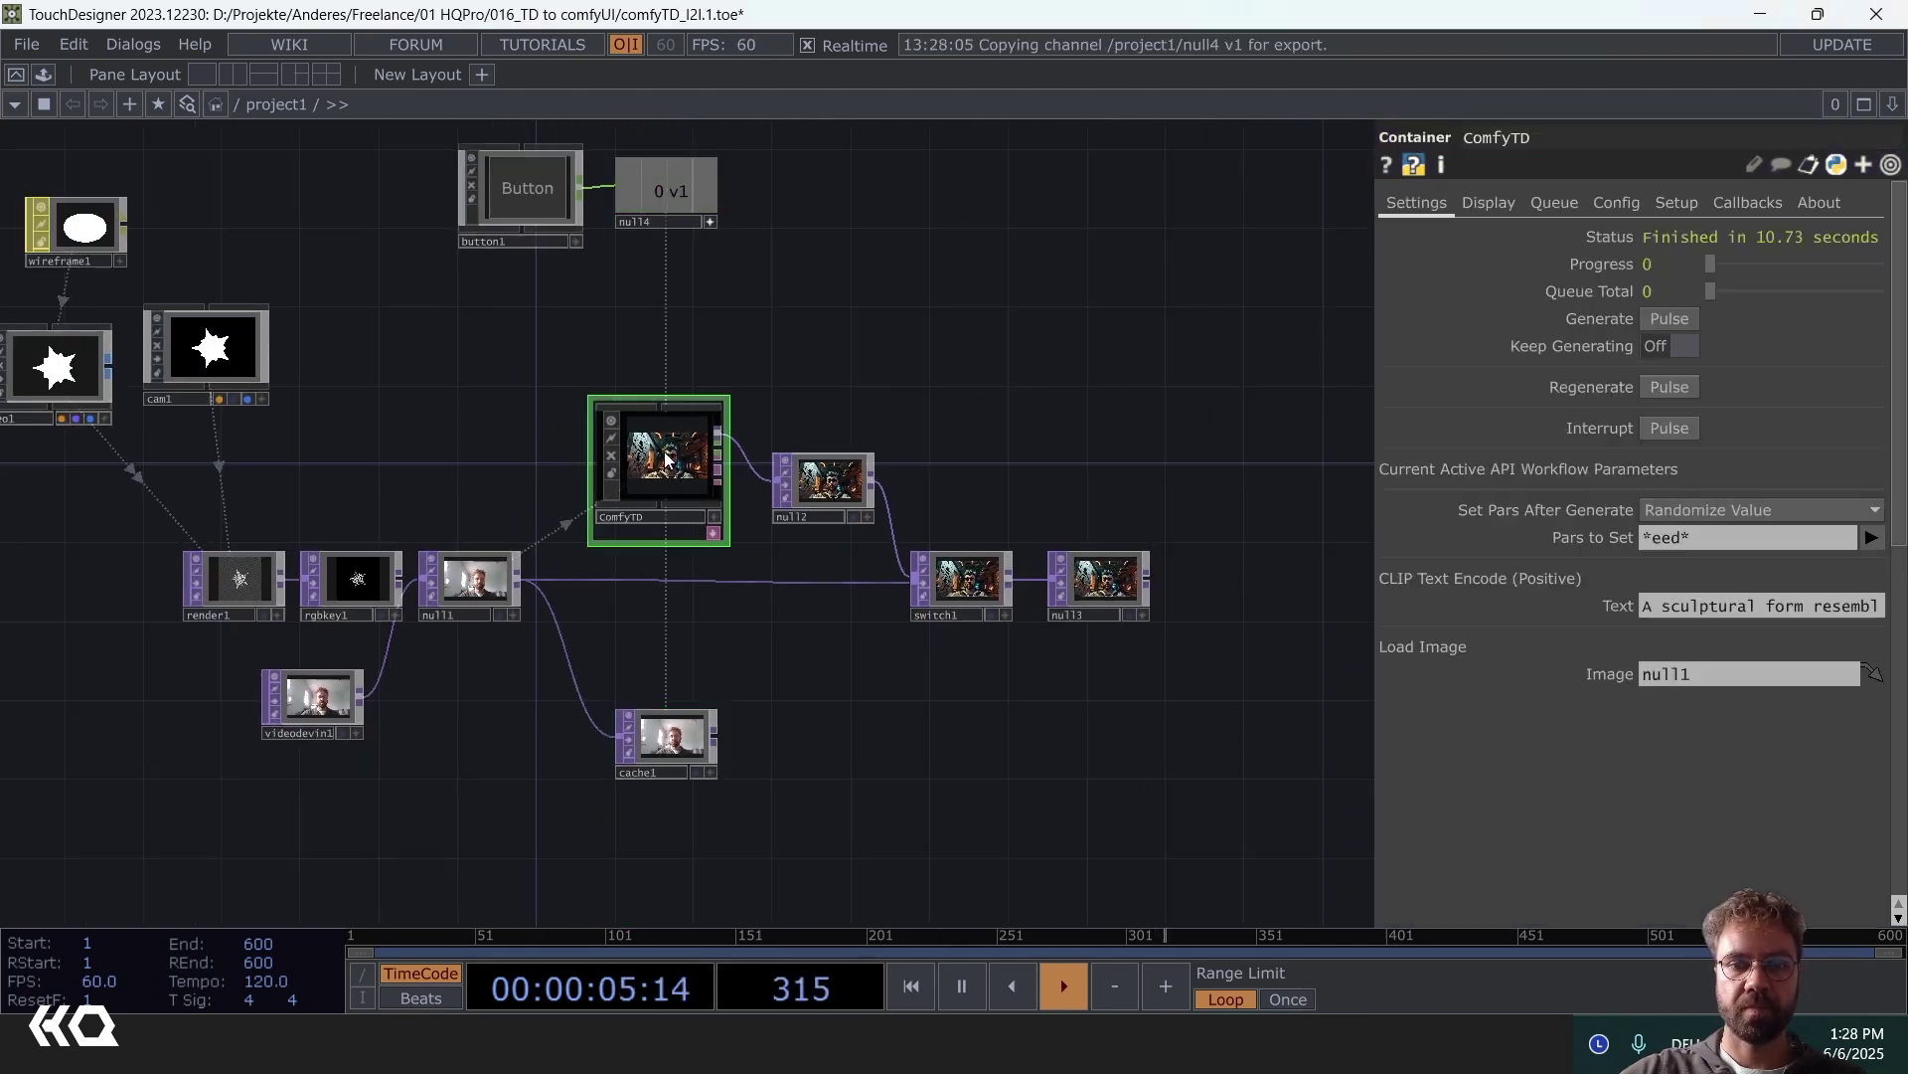
pyautogui.moveTo(679, 192); pyautogui.dragTo(1565, 345)
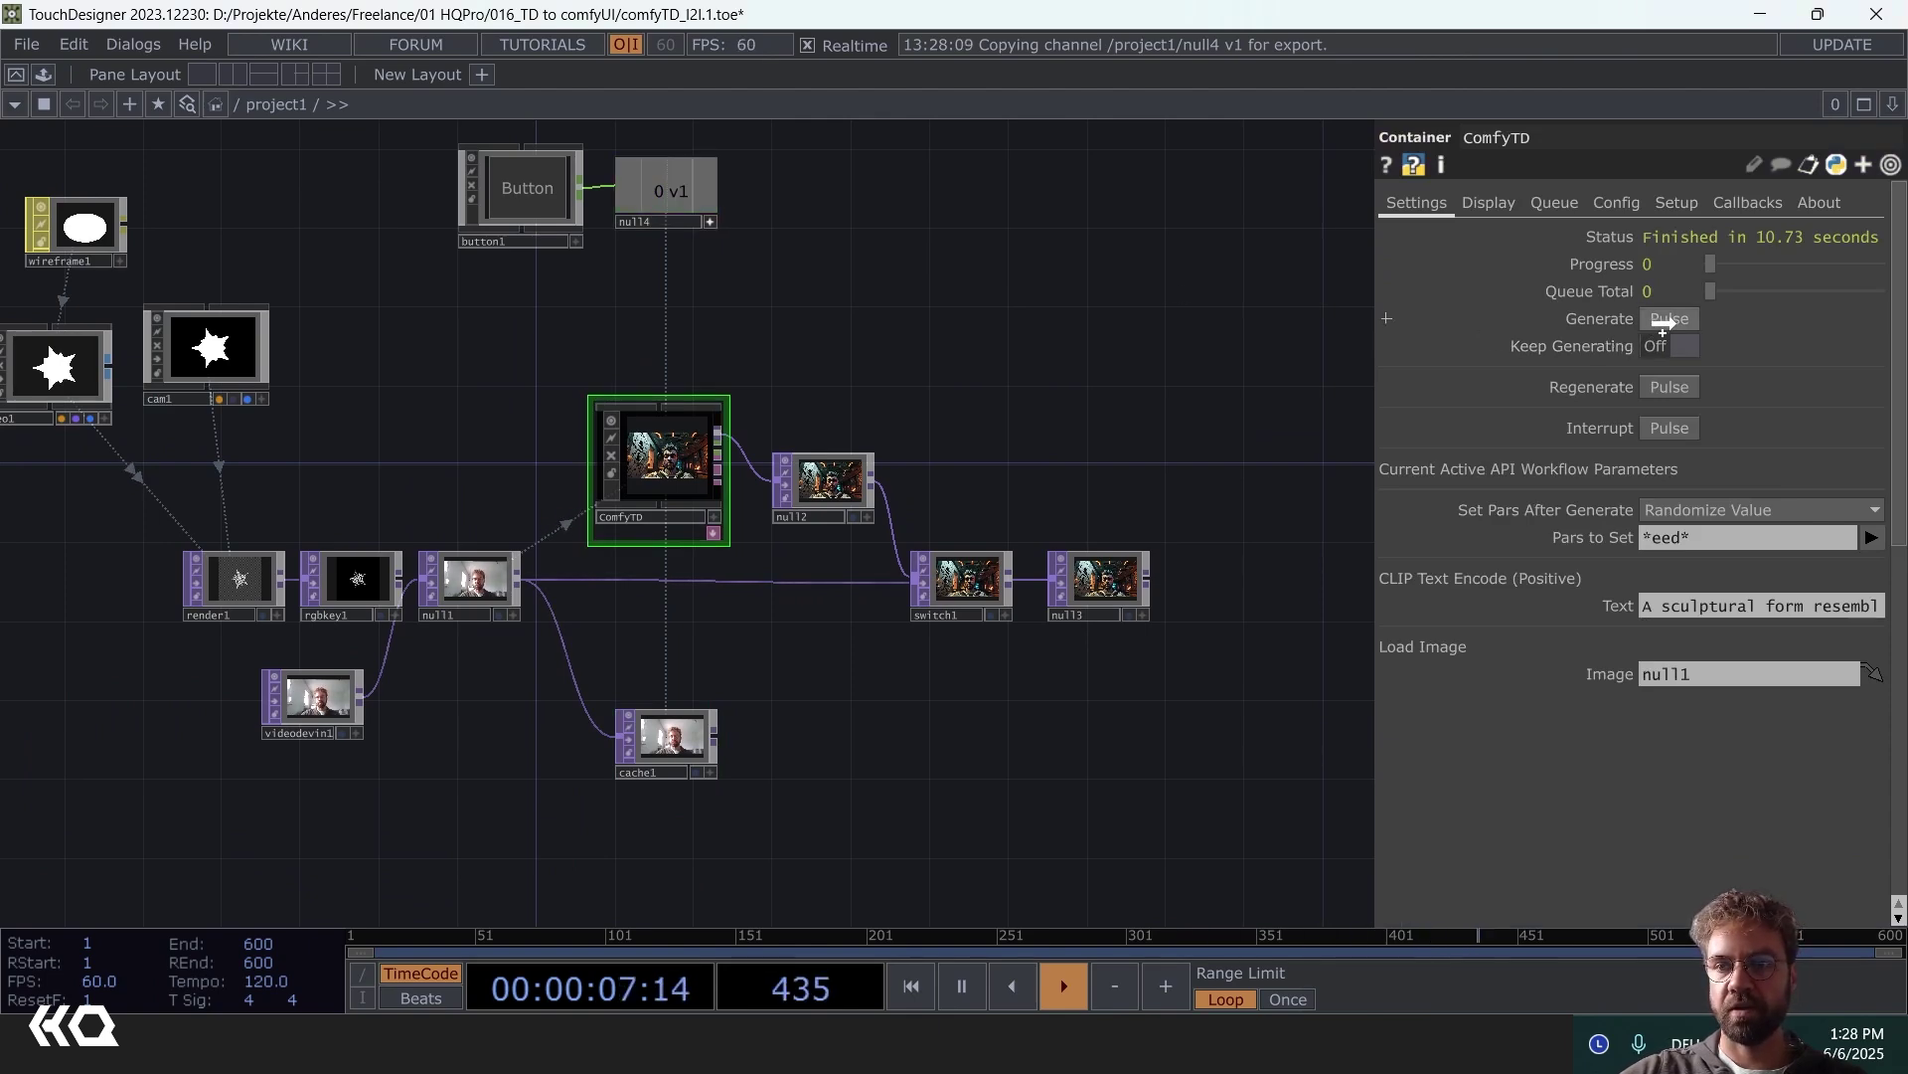
pyautogui.click(1670, 319)
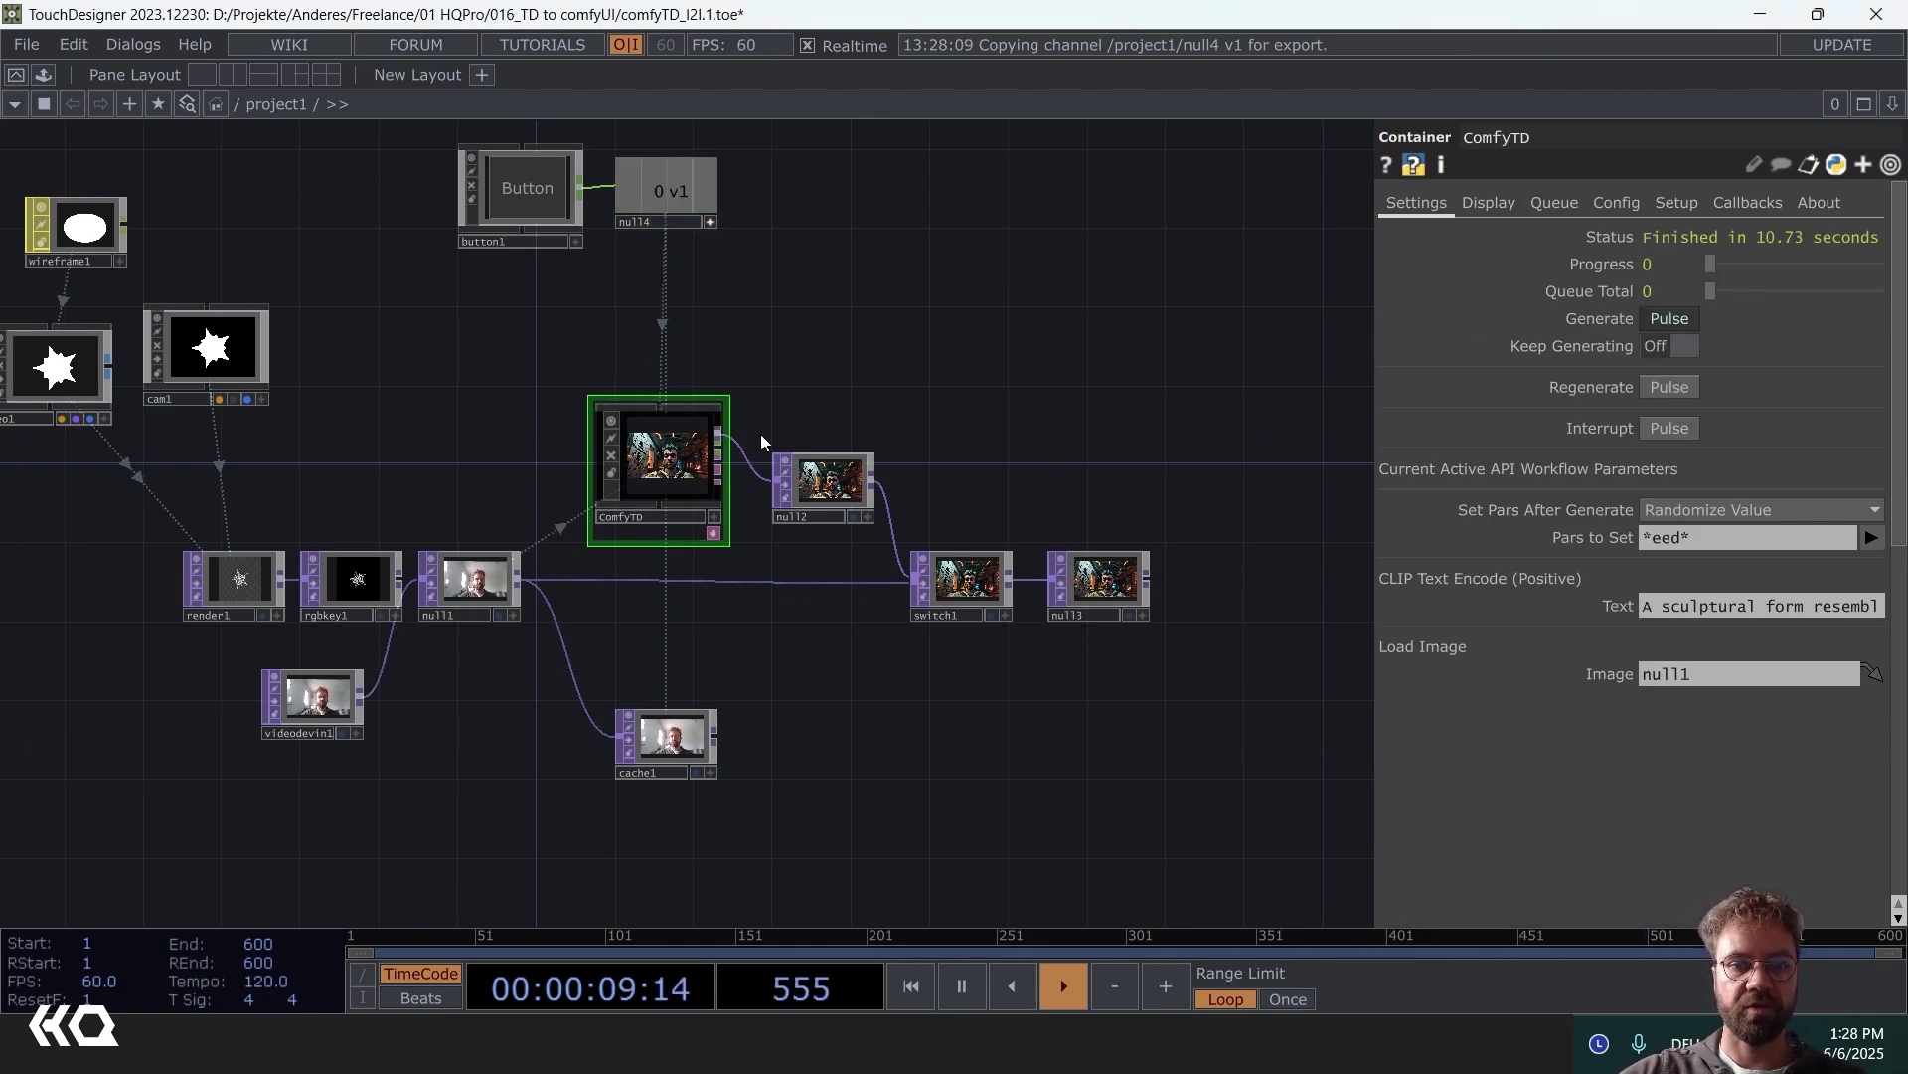
# - Move render1, rgbkey1, videodevin1 and cache1 further left
pyautogui.scroll(2, 716, 624)
pyautogui.moveTo(452, 418); pyautogui.dragTo(711, 473, button='right')
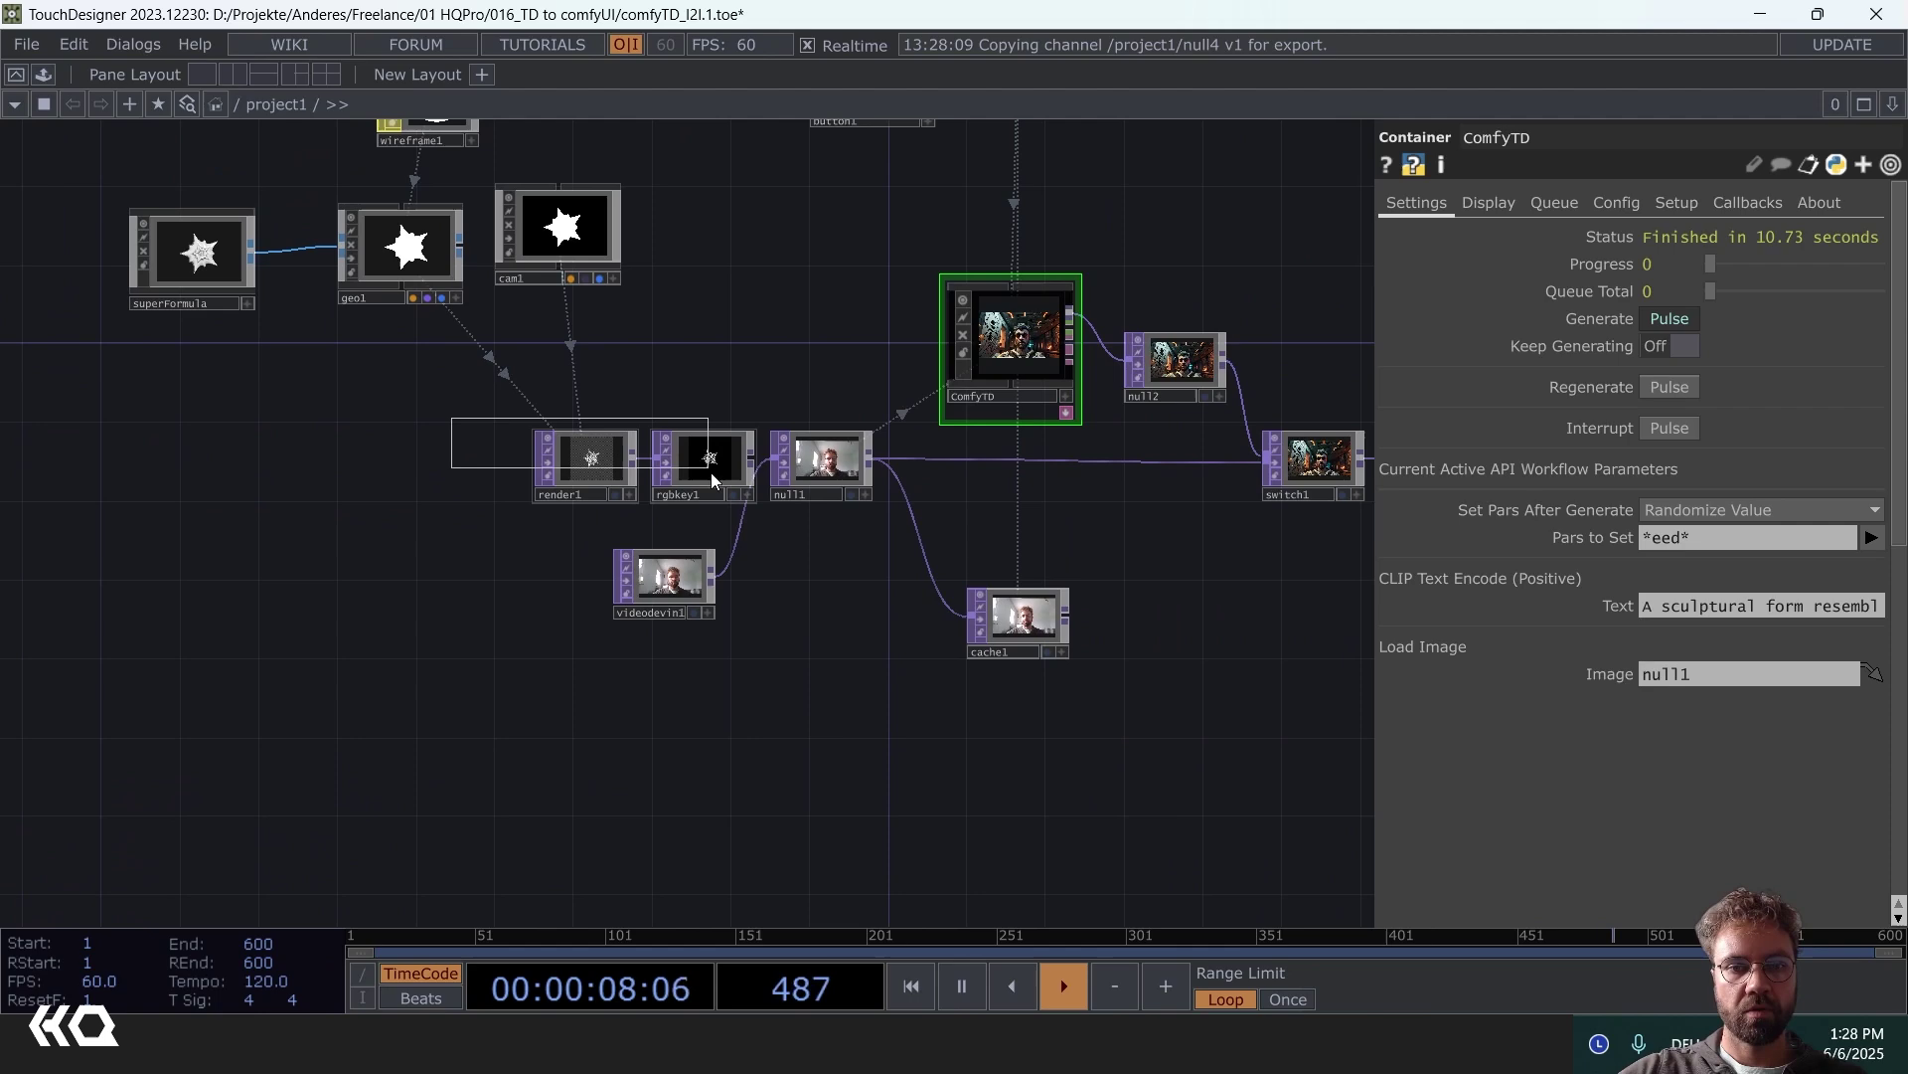
pyautogui.moveTo(711, 473); pyautogui.dragTo(575, 473)
pyautogui.moveTo(695, 555); pyautogui.dragTo(451, 579)
pyautogui.moveTo(998, 638); pyautogui.dragTo(919, 553)
pyautogui.scroll(3, 934, 582)
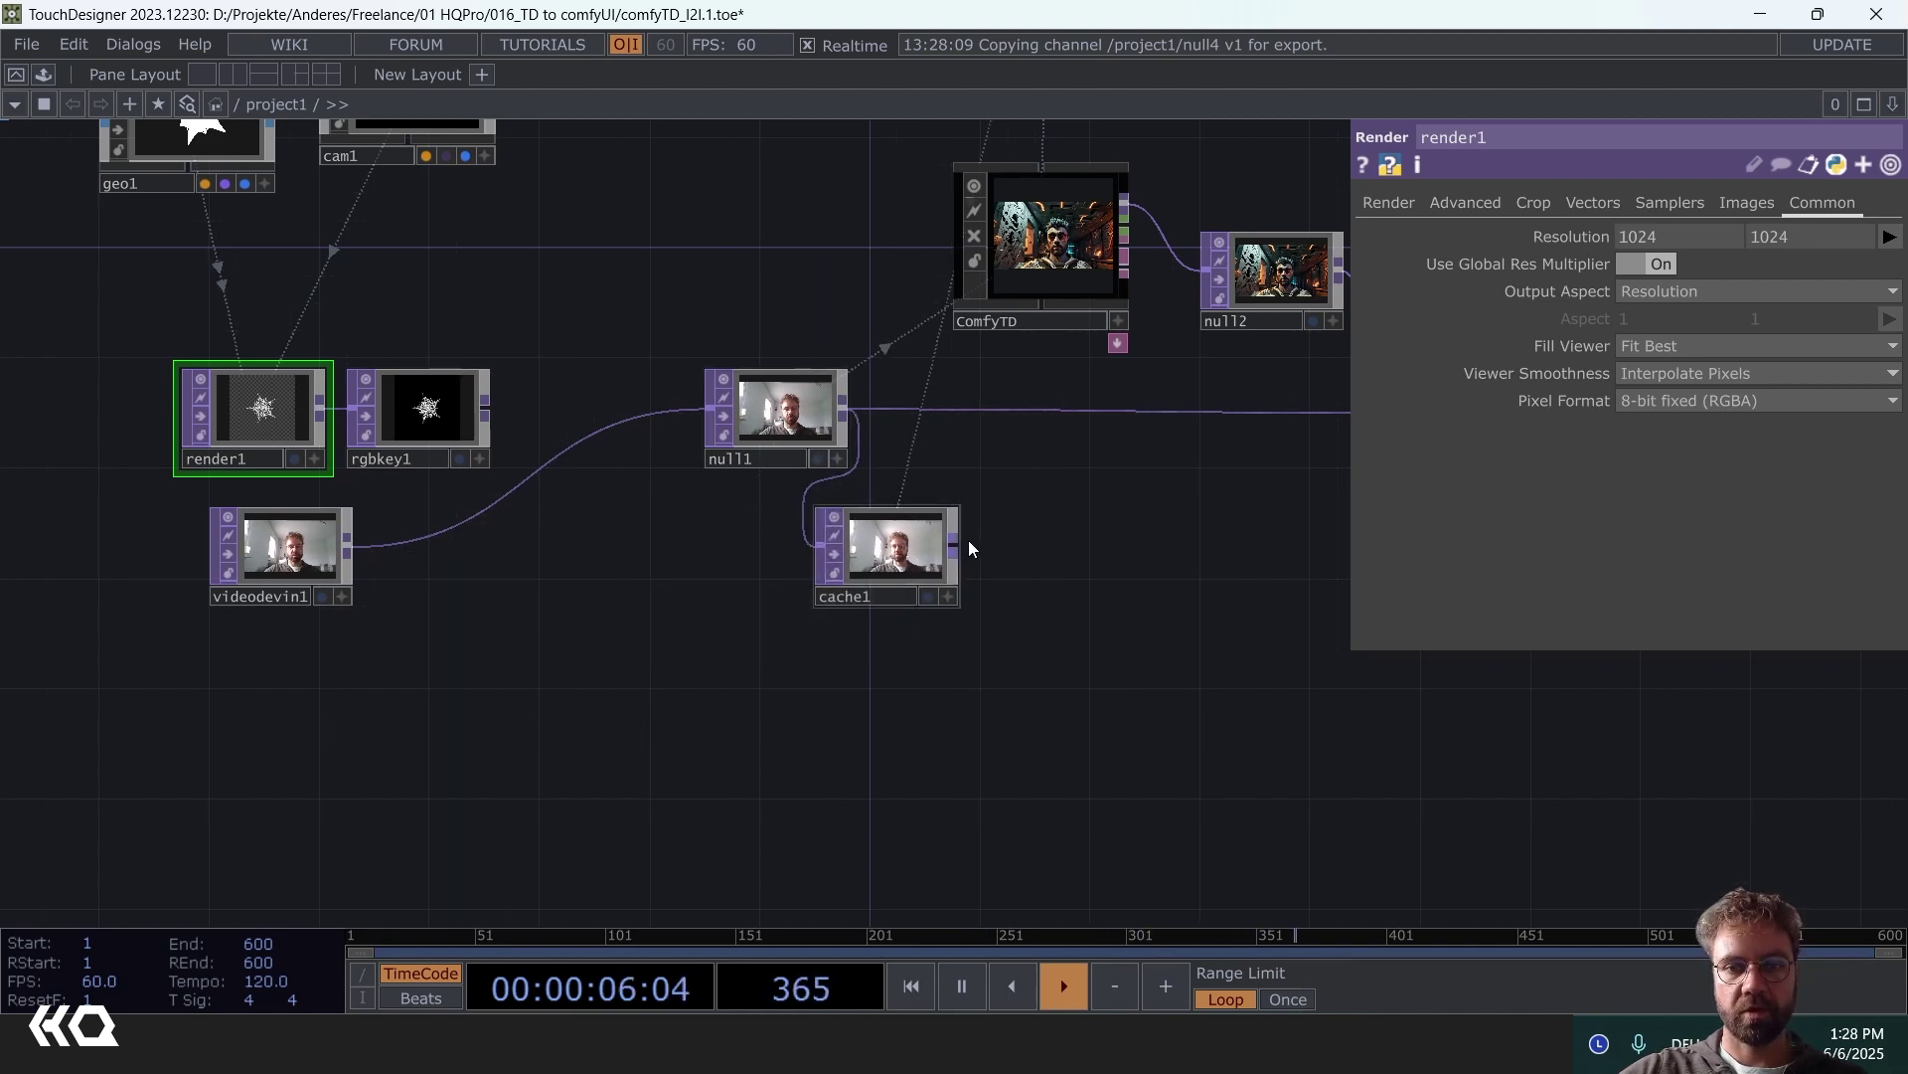
# - Add a Null named input after cache1 and make it ComfyTD's Load Image source
pyautogui.rightClick(963, 541)
pyautogui.click(861, 449)
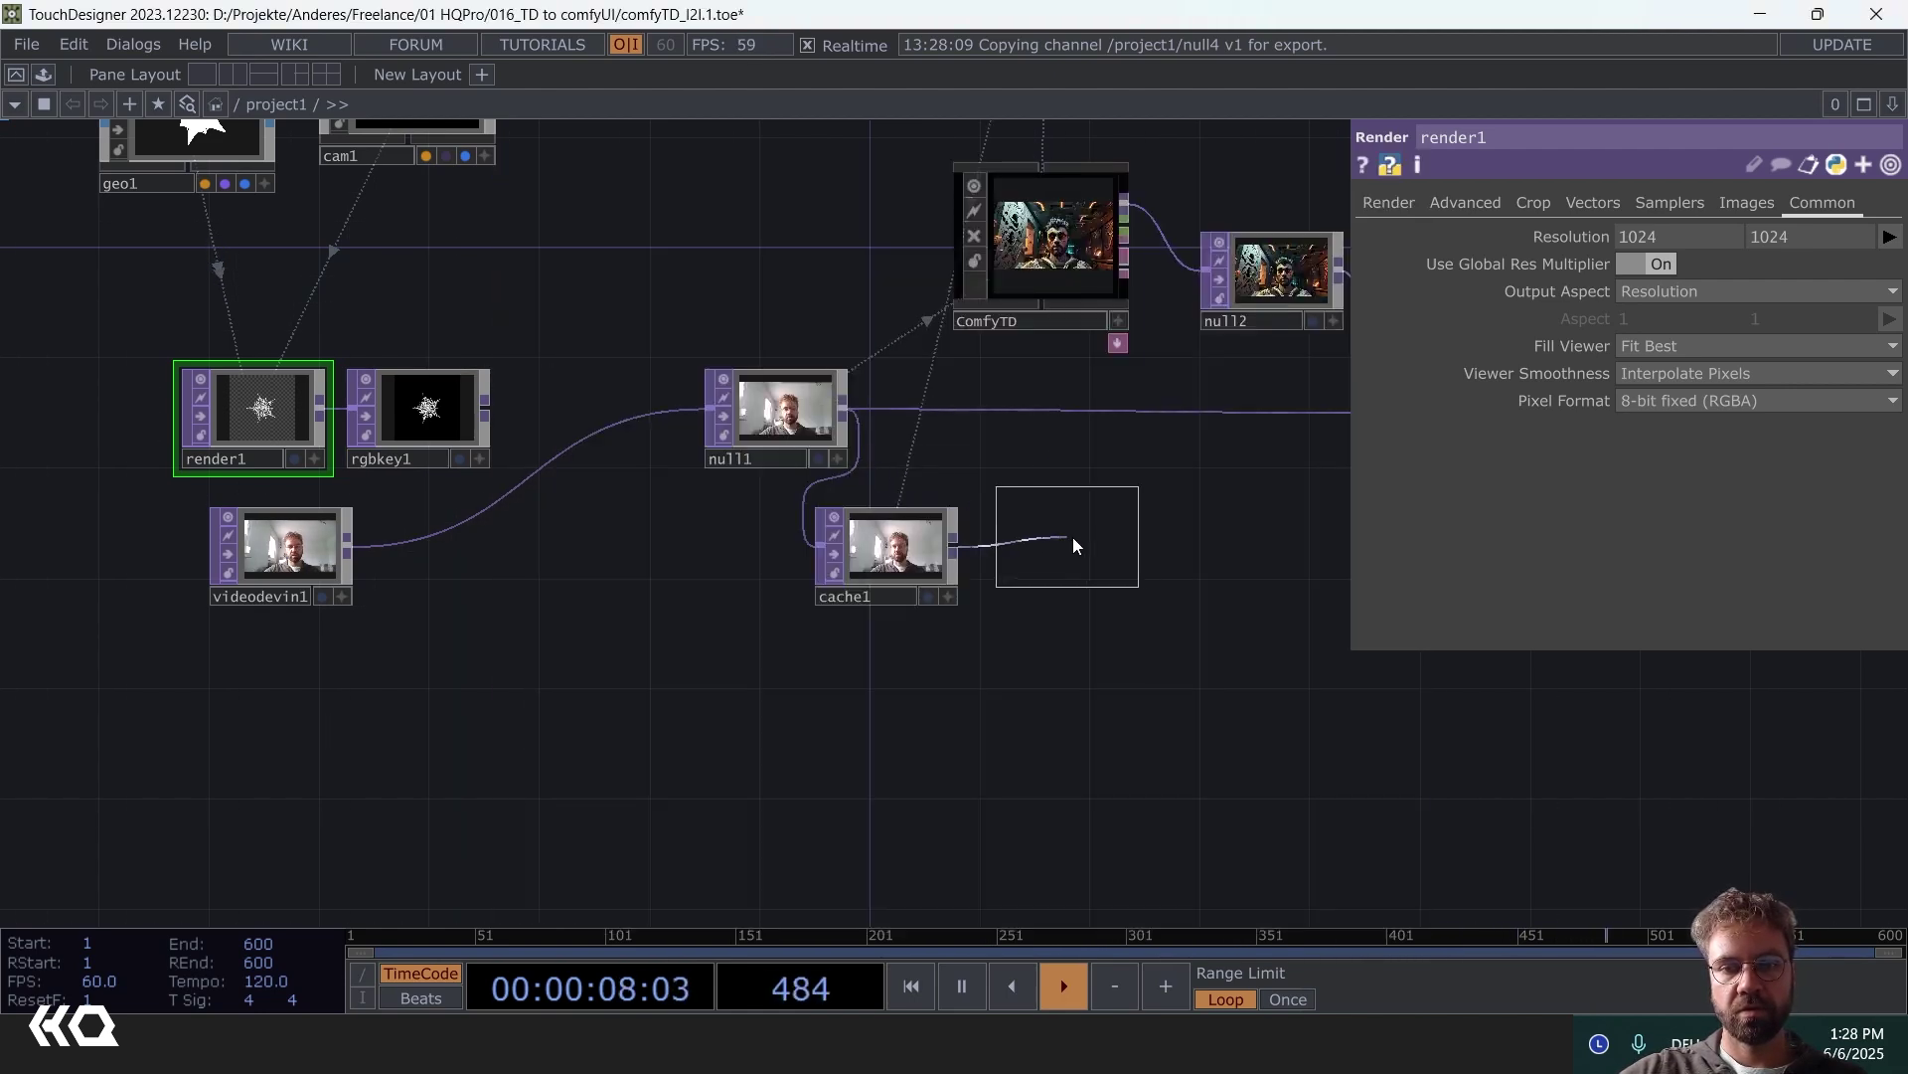
pyautogui.click(1077, 549)
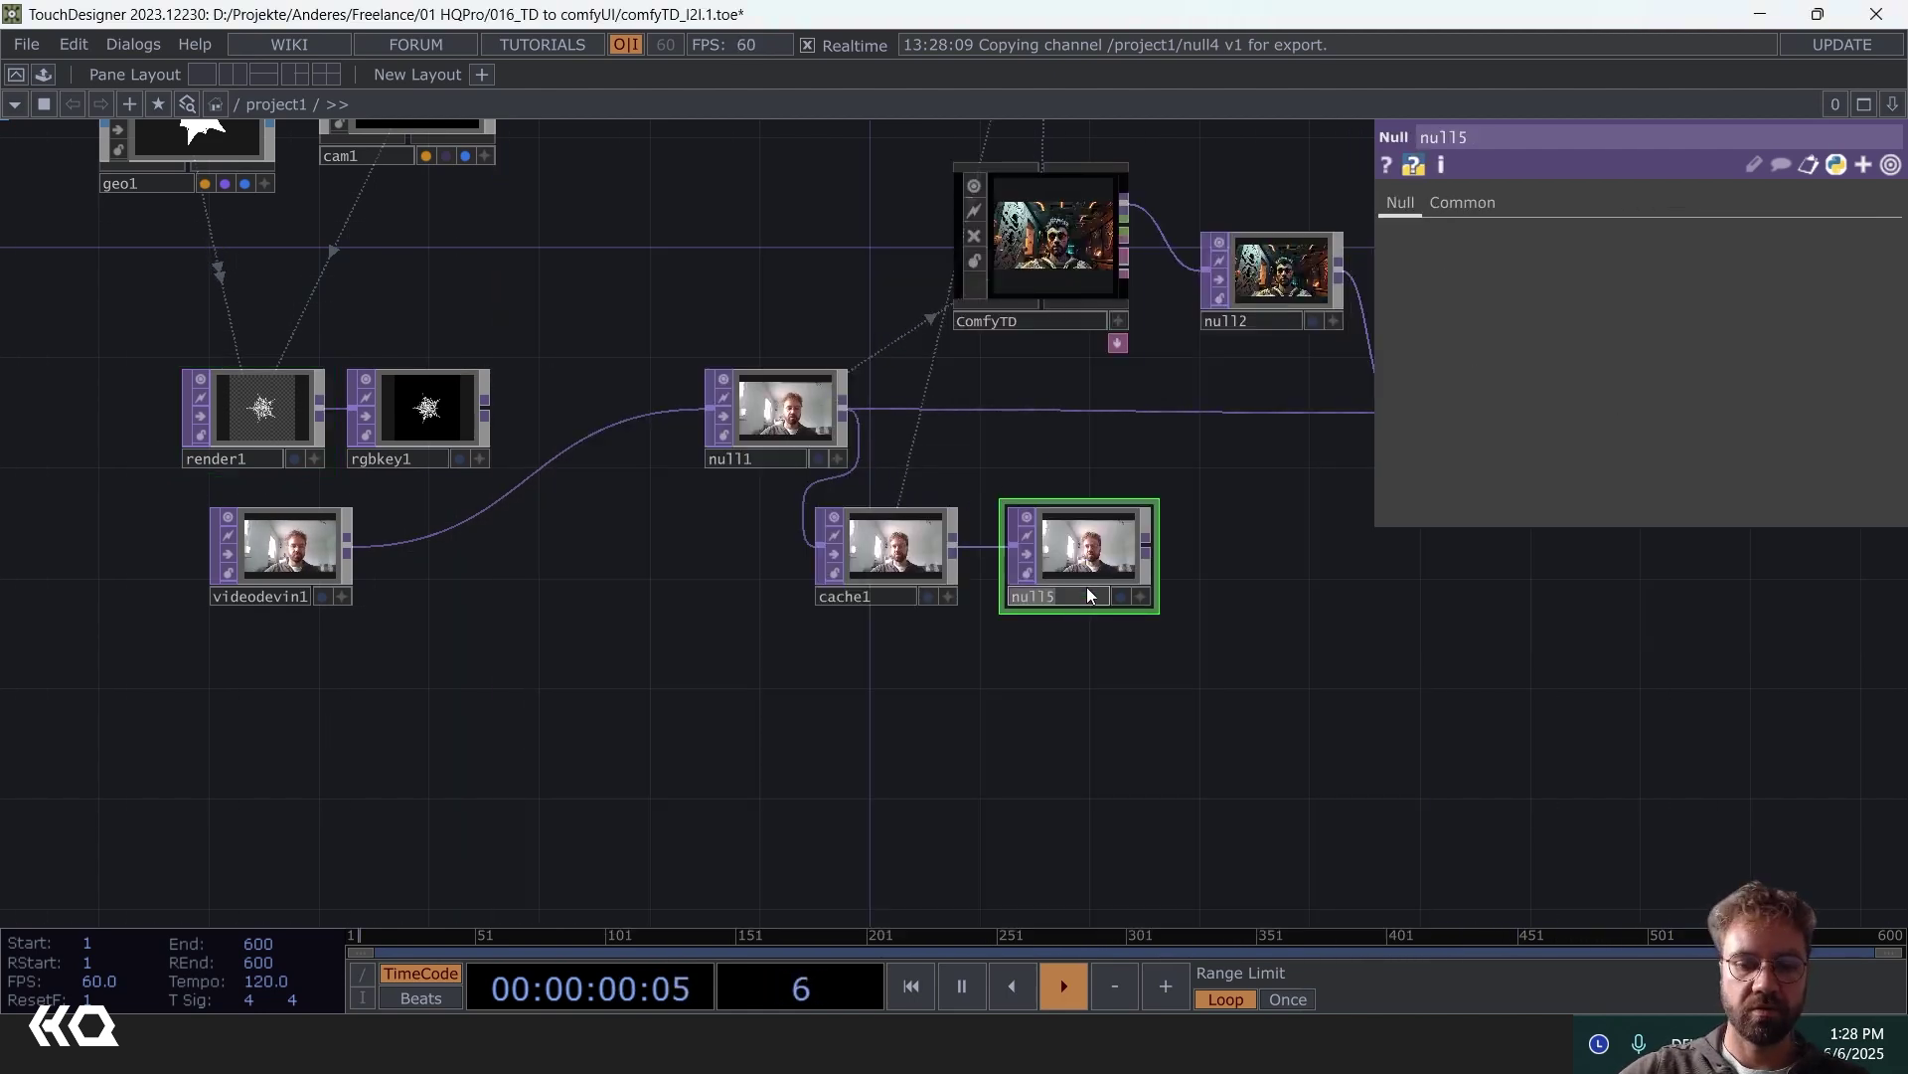
pyautogui.write('inp')
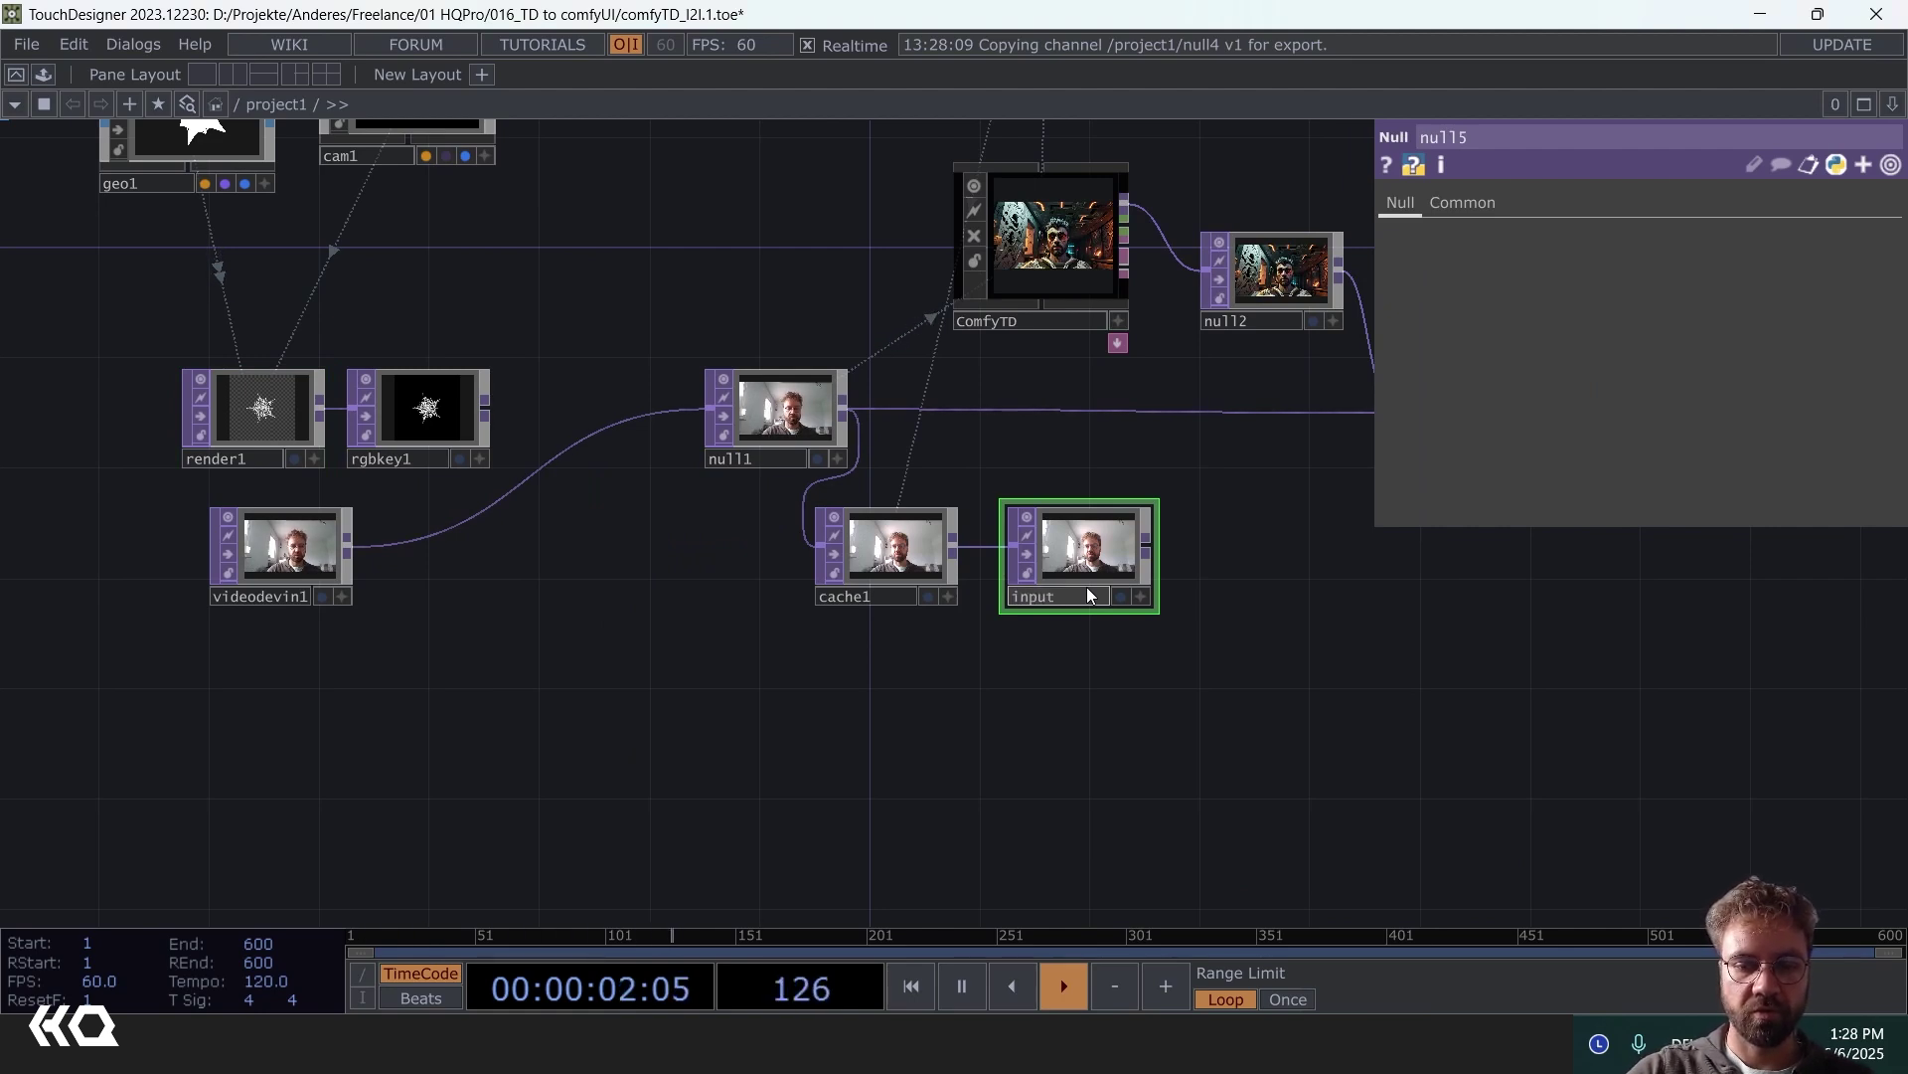
pyautogui.write('ut')
pyautogui.press('Return')
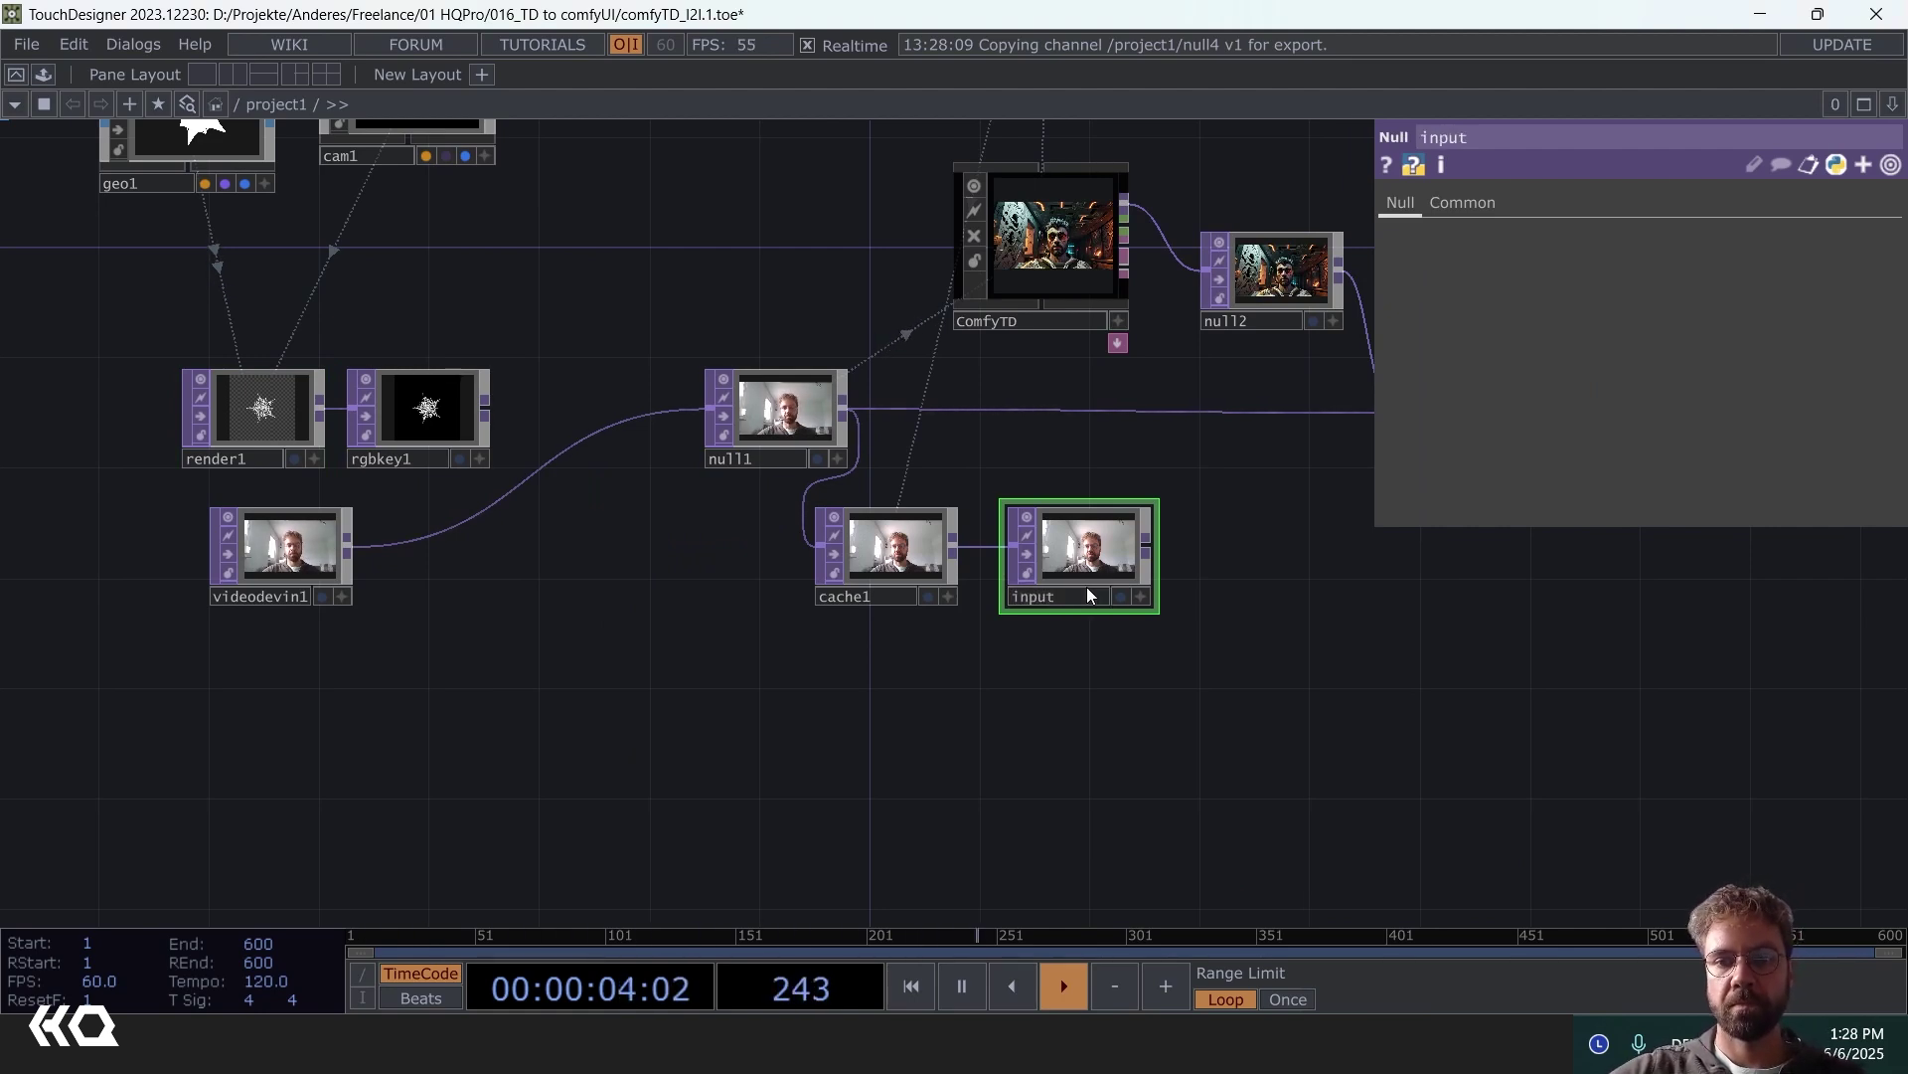
pyautogui.click(1041, 321)
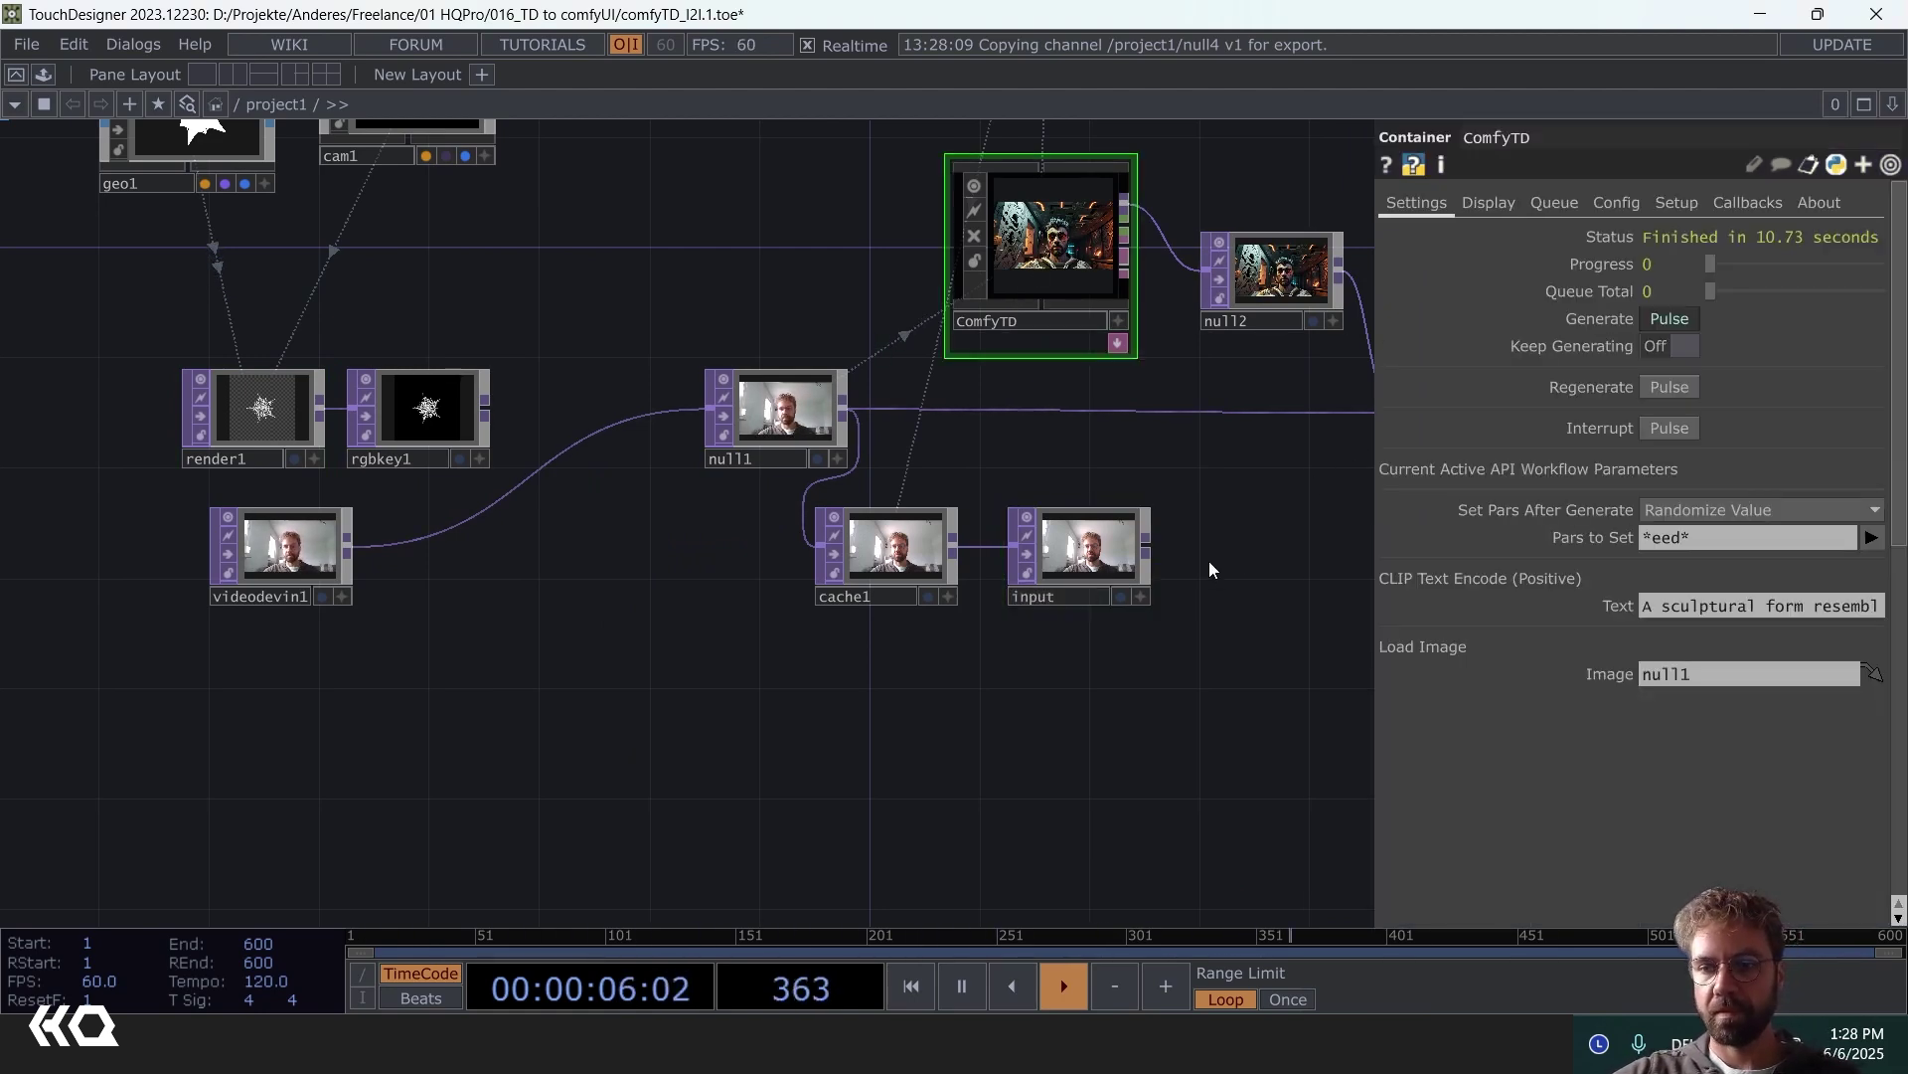
pyautogui.moveTo(1059, 548); pyautogui.dragTo(1692, 675)
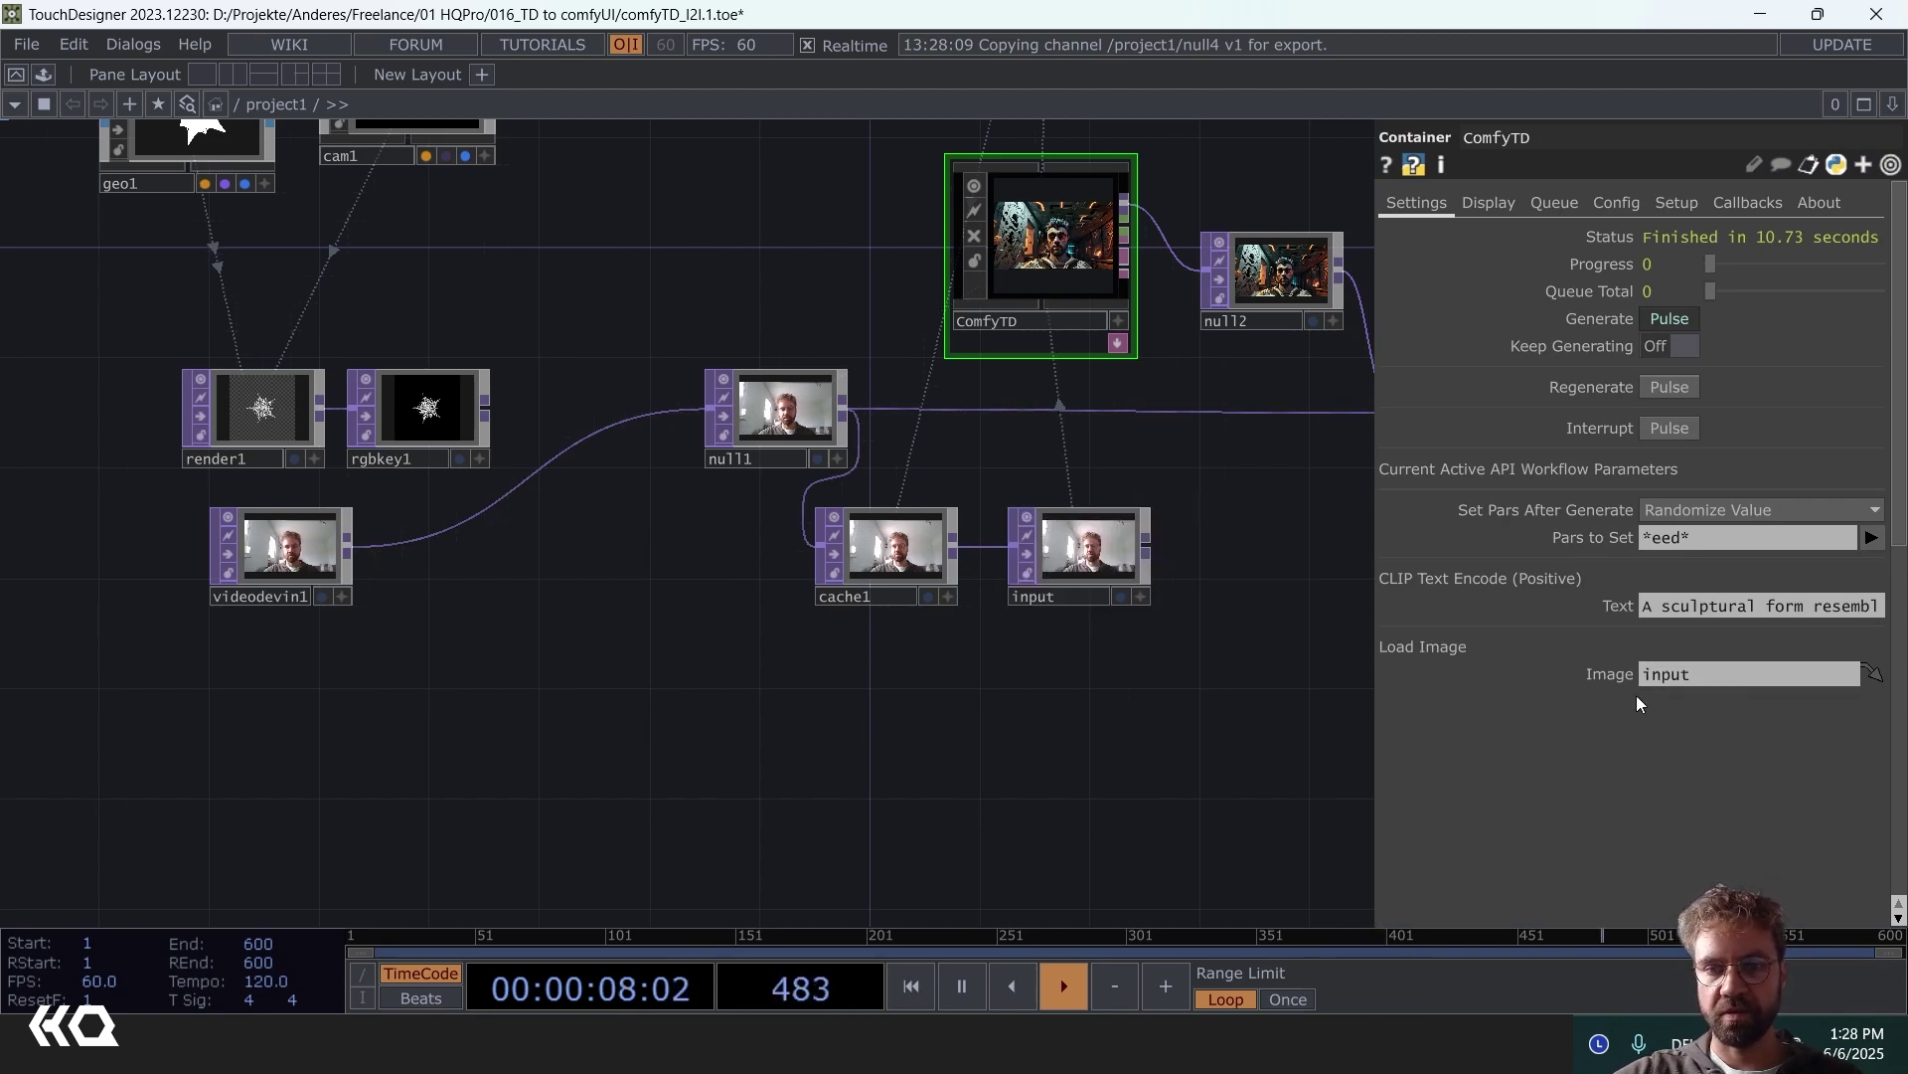
# - Rename the final null (null3) to output
pyautogui.moveTo(955, 717); pyautogui.dragTo(843, 766)
pyautogui.scroll(-3, 843, 729)
pyautogui.scroll(3, 1014, 714)
pyautogui.moveTo(924, 707); pyautogui.dragTo(947, 632)
pyautogui.scroll(3, 950, 636)
pyautogui.click(887, 549)
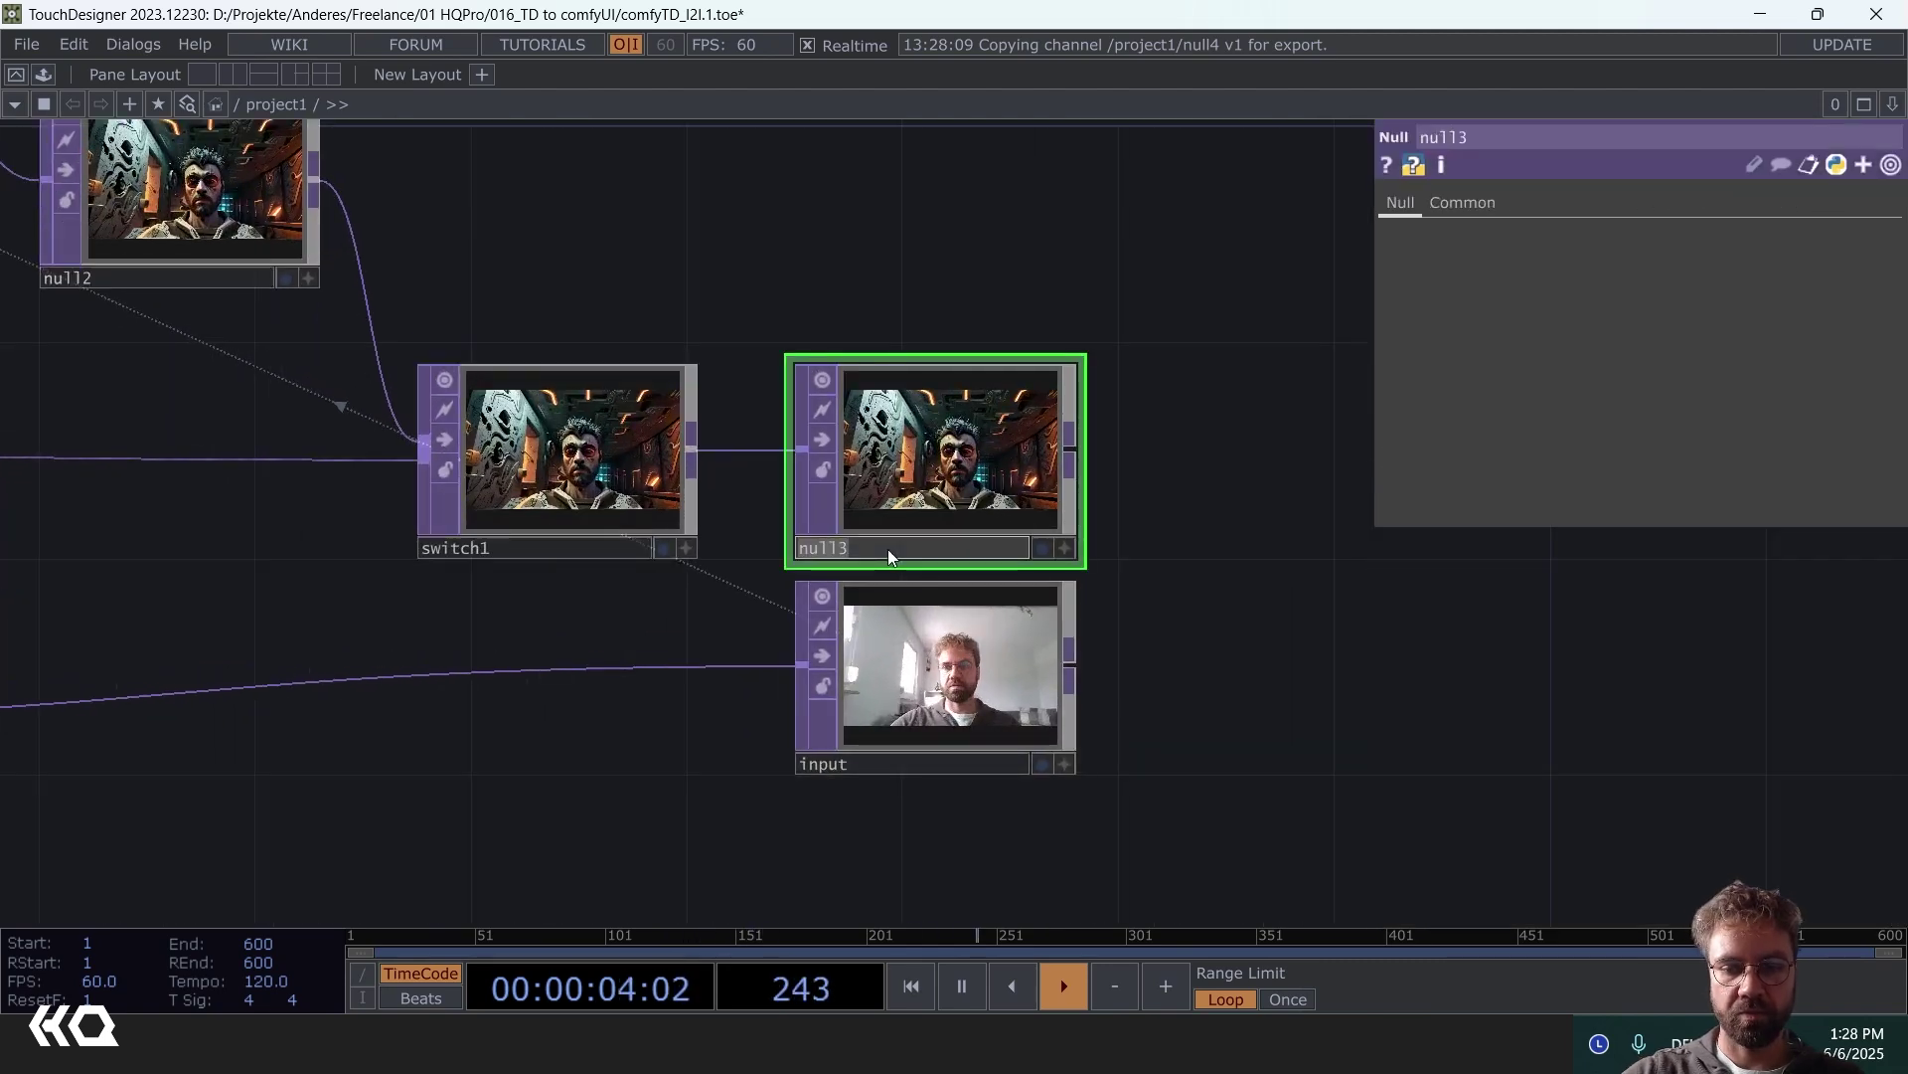
pyautogui.write('output')
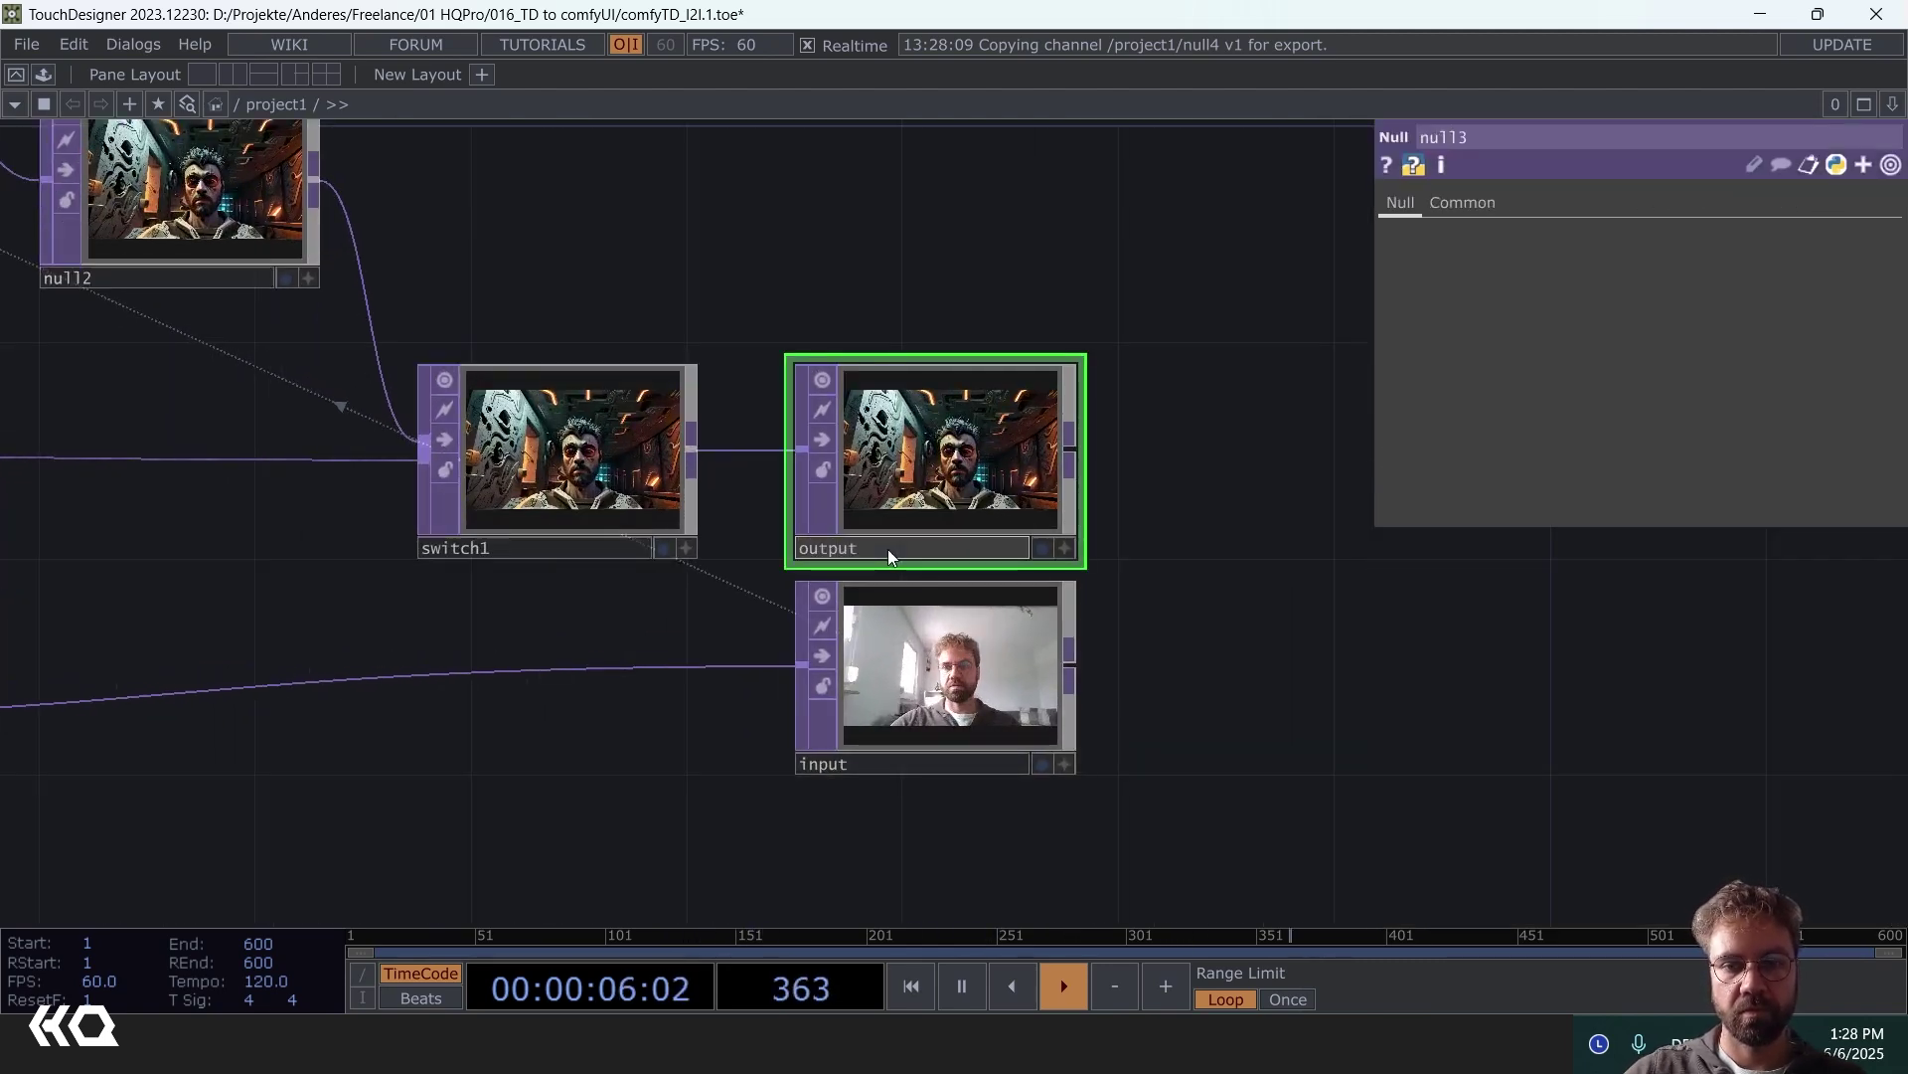
pyautogui.press('Return')
pyautogui.scroll(-6, 886, 549)
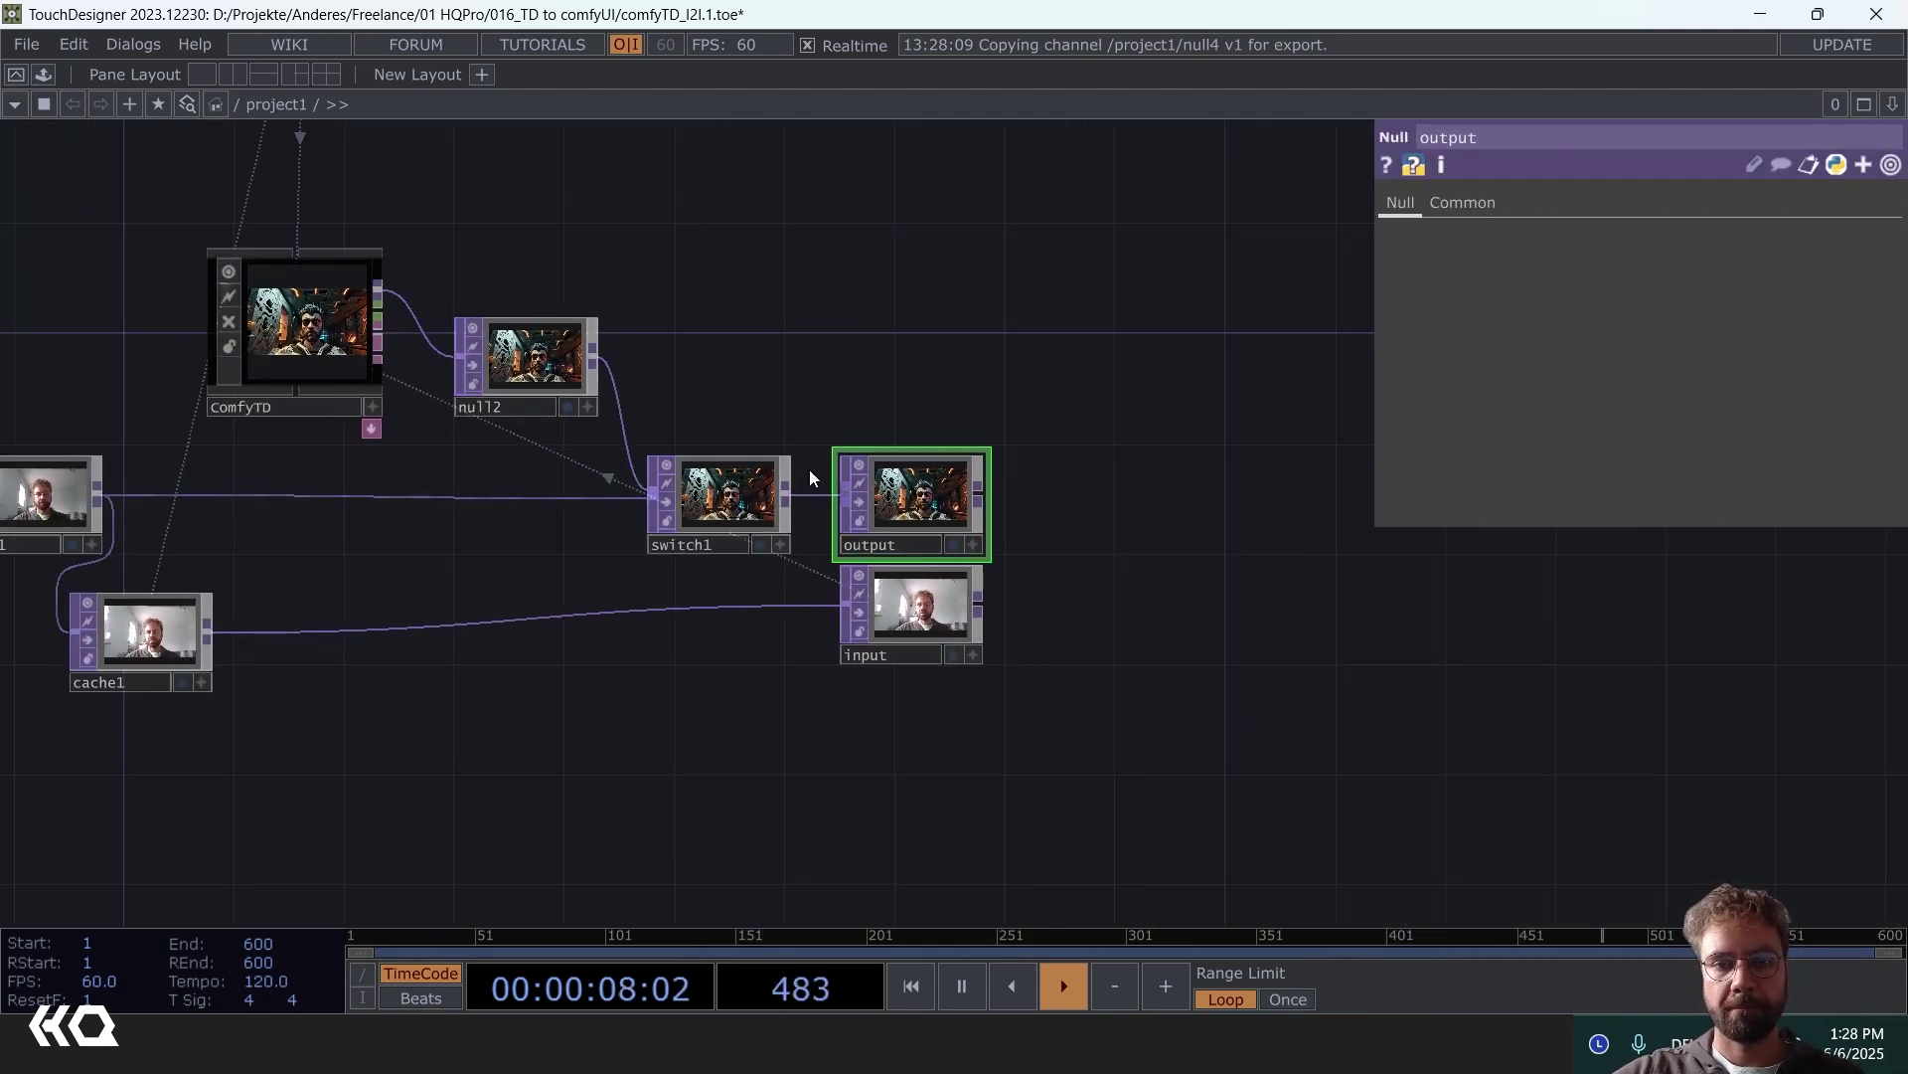
# - Move button1 down beside the ComfyTD component
pyautogui.moveTo(284, 175); pyautogui.dragTo(313, 517)
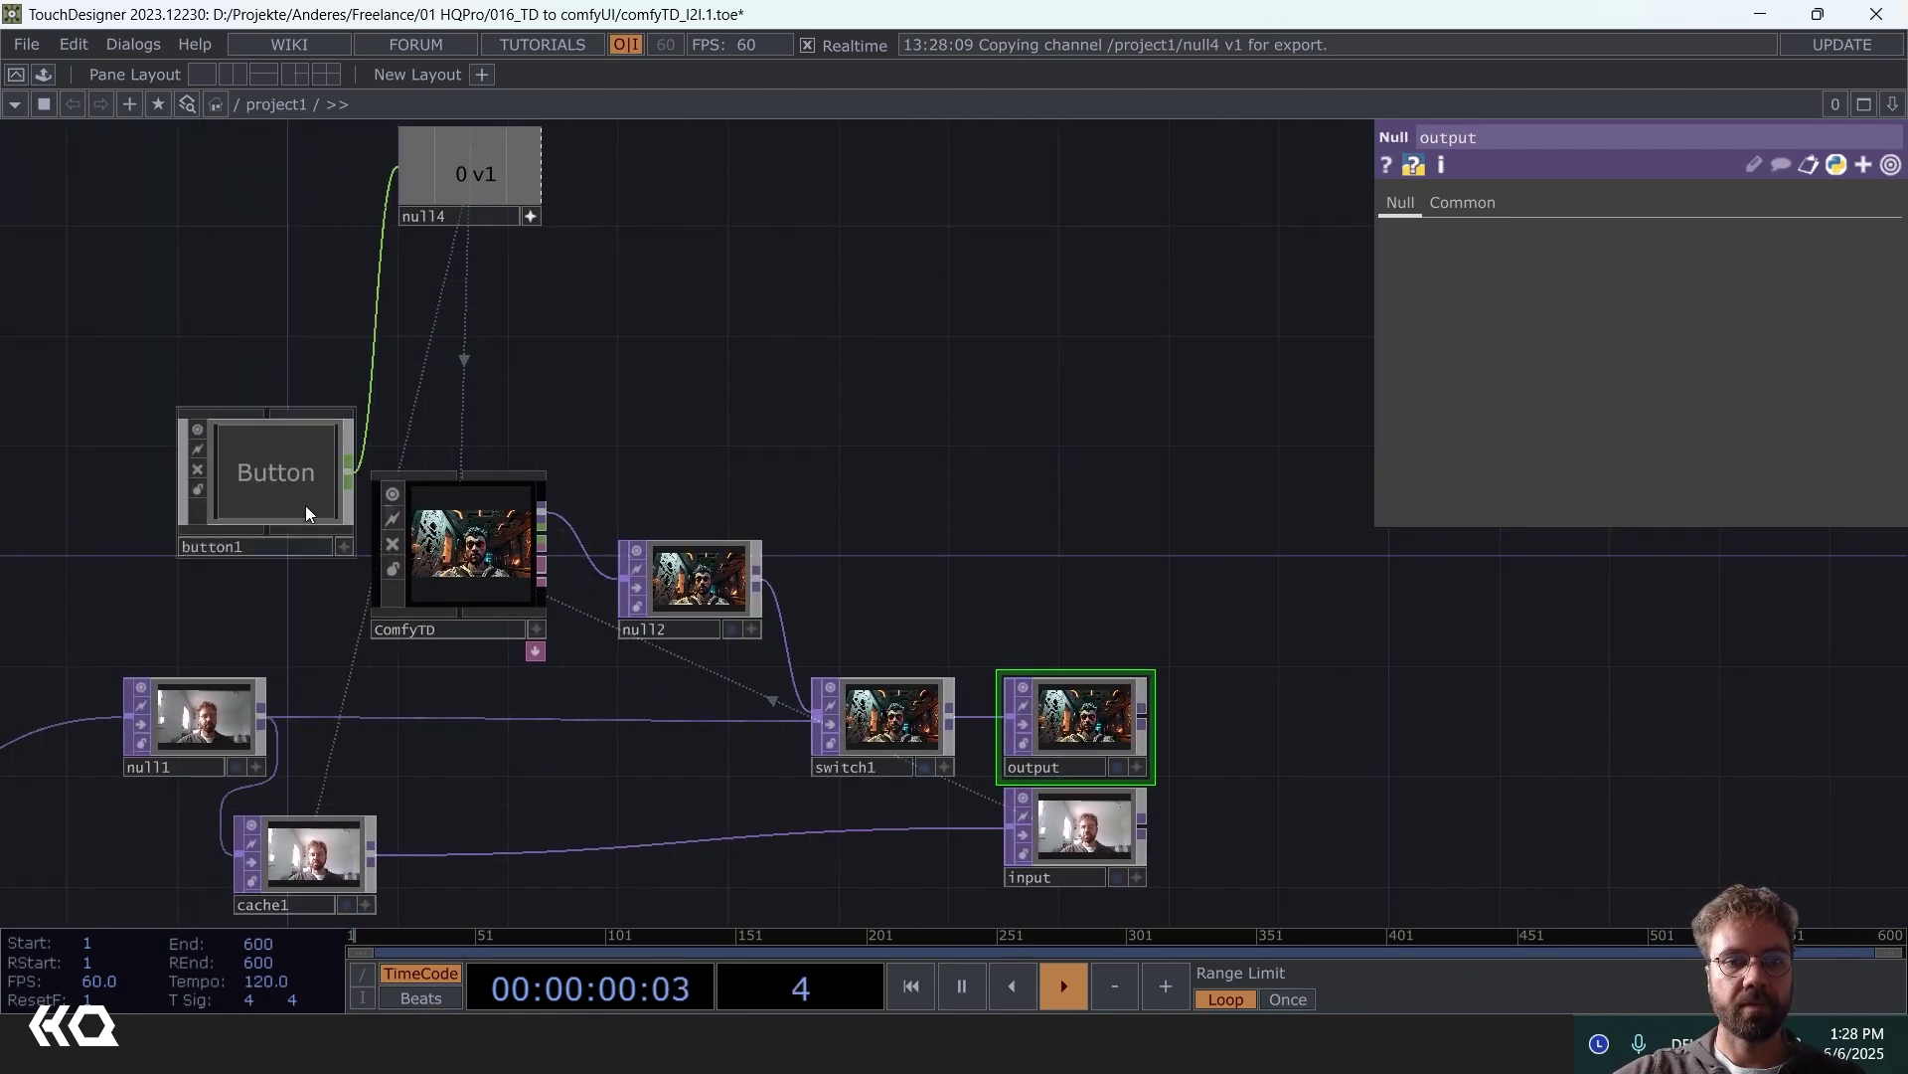
pyautogui.moveTo(514, 774); pyautogui.dragTo(547, 711)
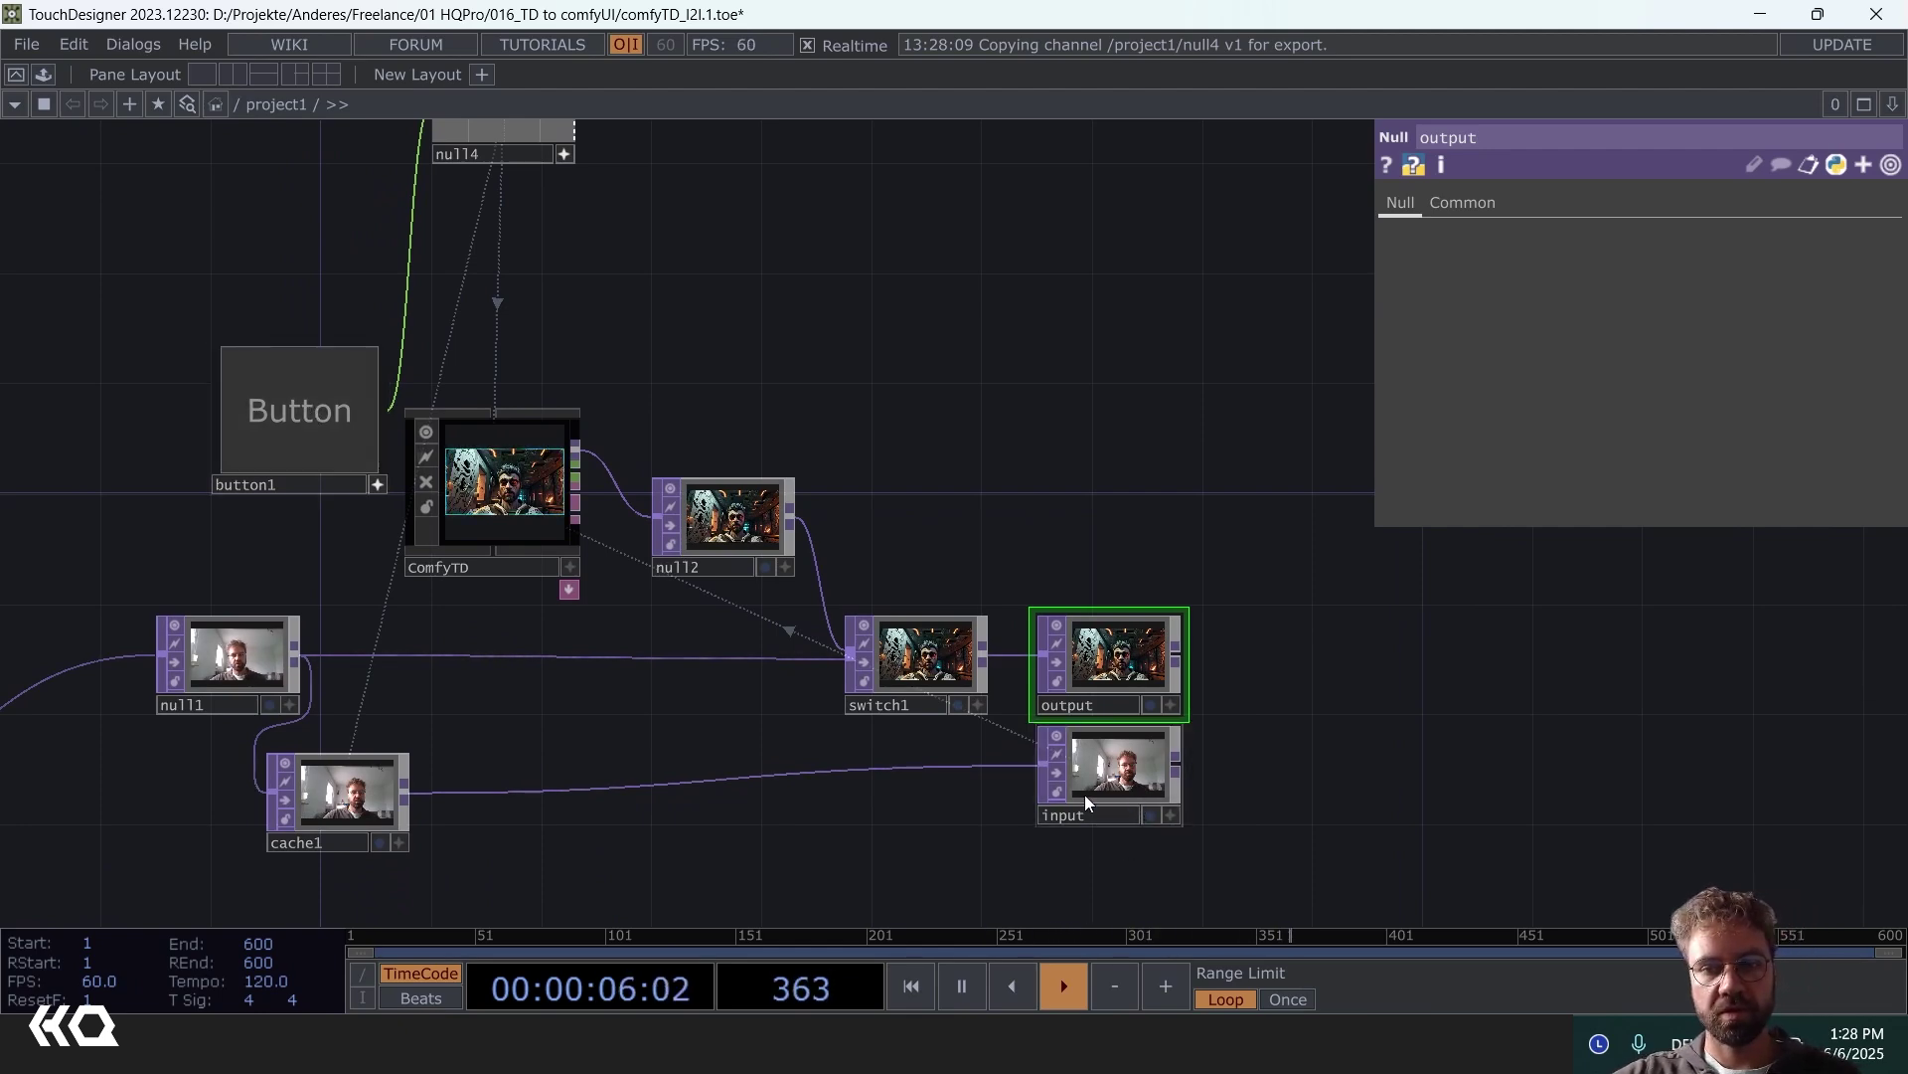
pyautogui.scroll(3, 502, 733)
pyautogui.moveTo(700, 691); pyautogui.dragTo(973, 527)
pyautogui.scroll(6, 569, 715)
pyautogui.scroll(-2, 583, 615)
pyautogui.scroll(-3, 583, 616)
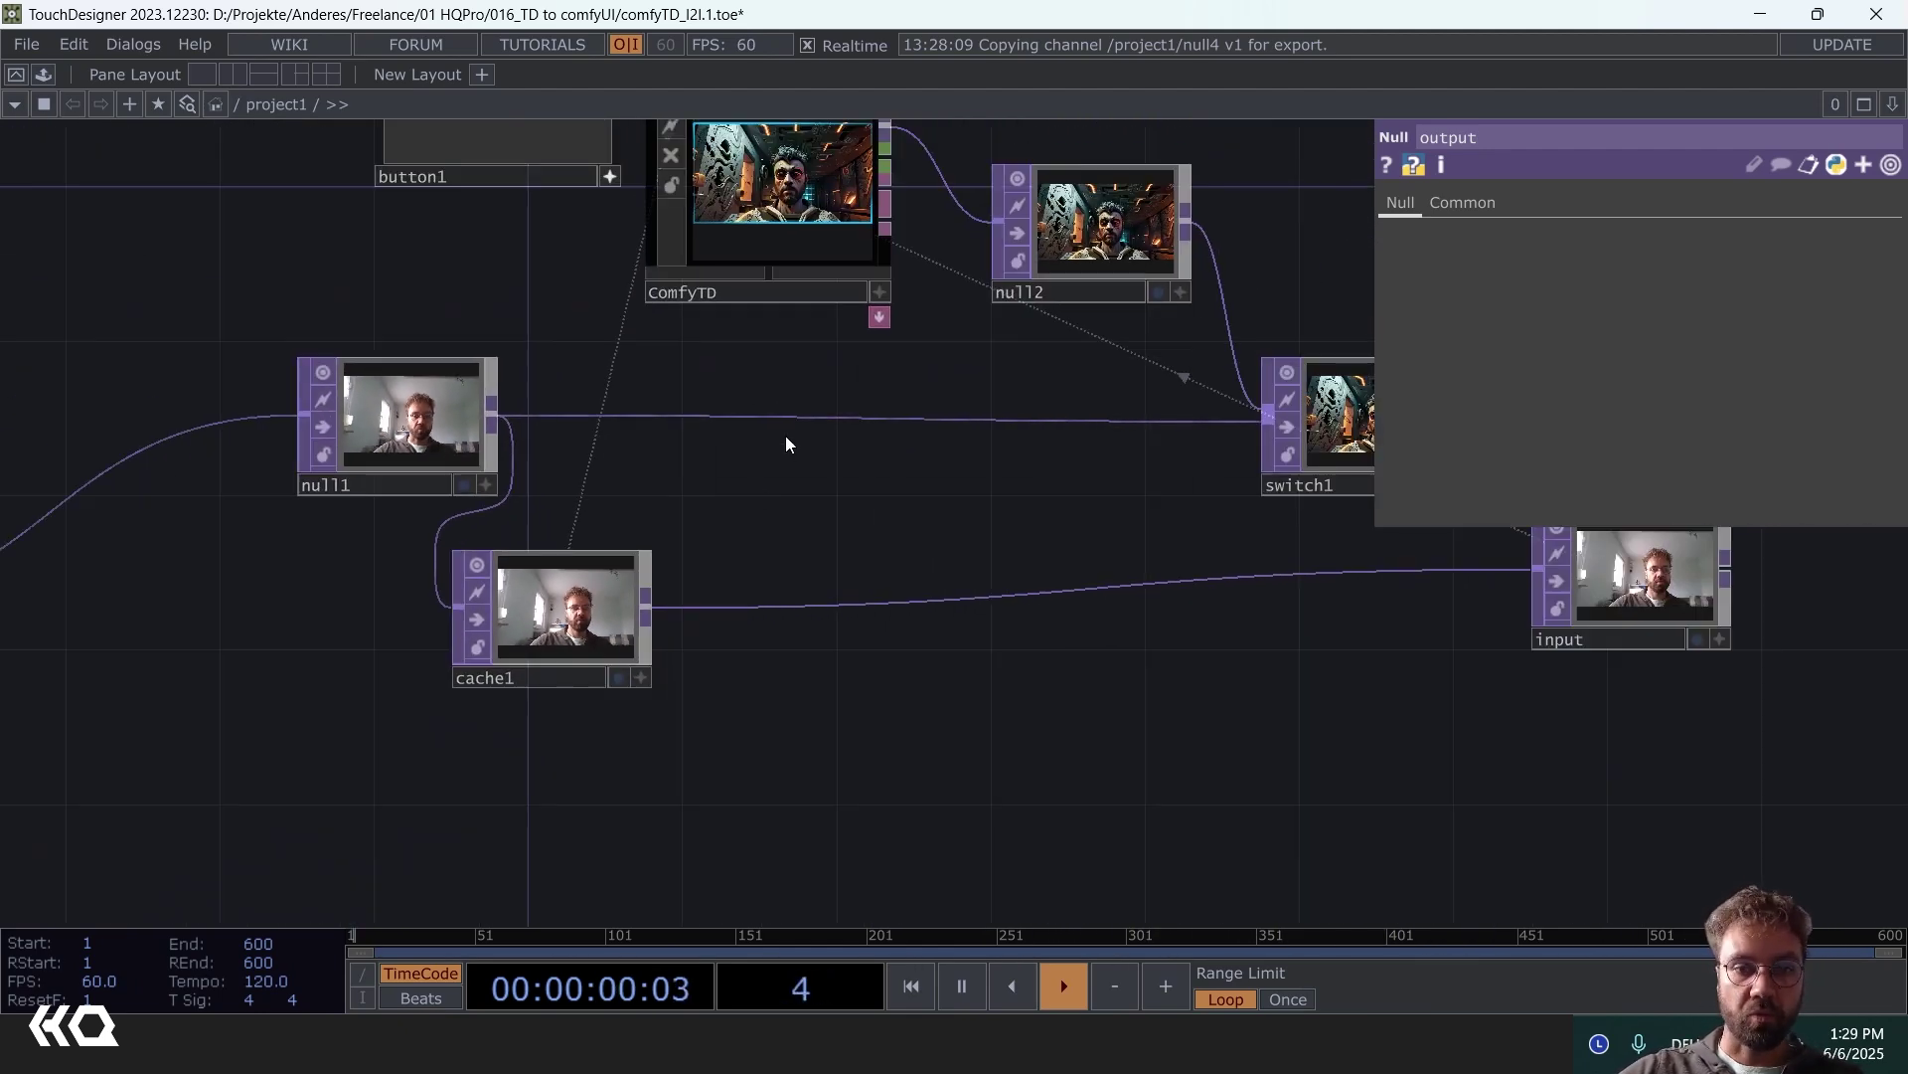
# - Pan and zoom the network to compare the output and input viewers
pyautogui.moveTo(695, 435); pyautogui.dragTo(614, 761)
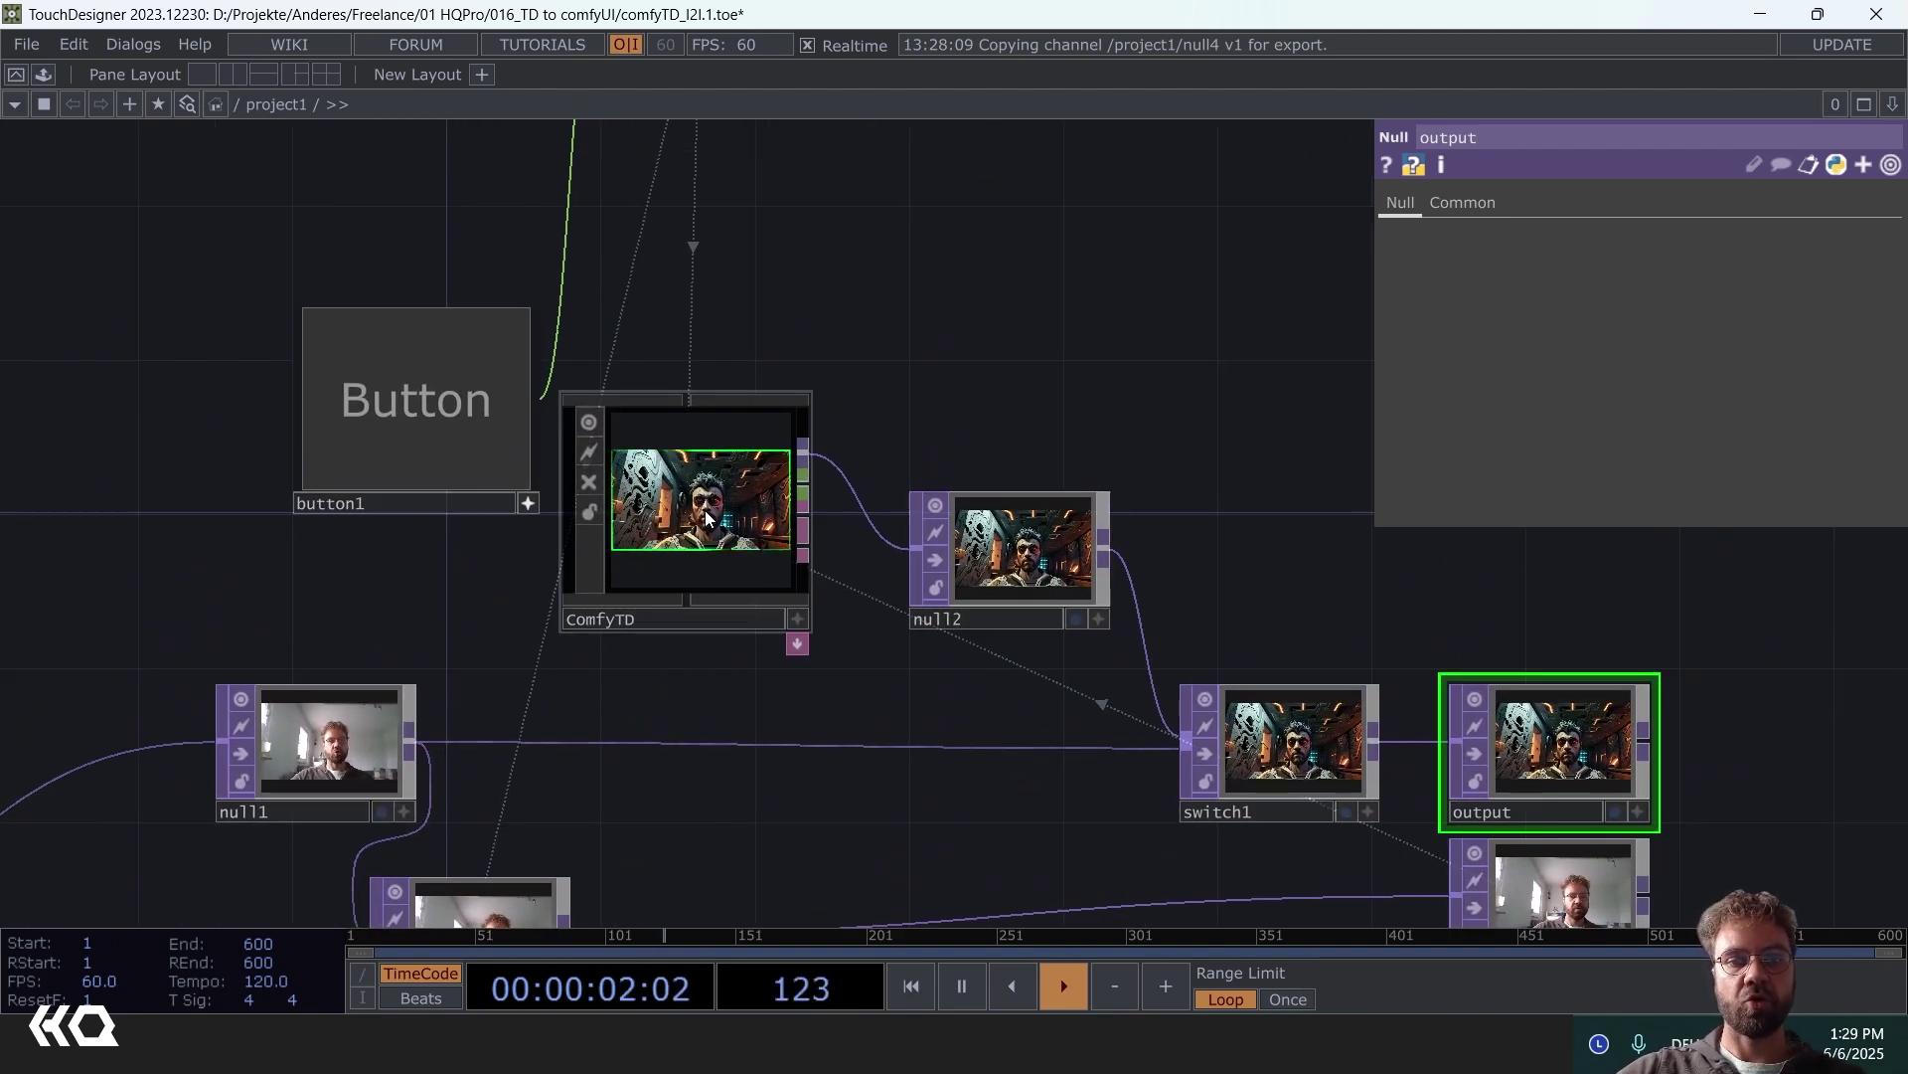
pyautogui.moveTo(1142, 297); pyautogui.dragTo(1079, 175)
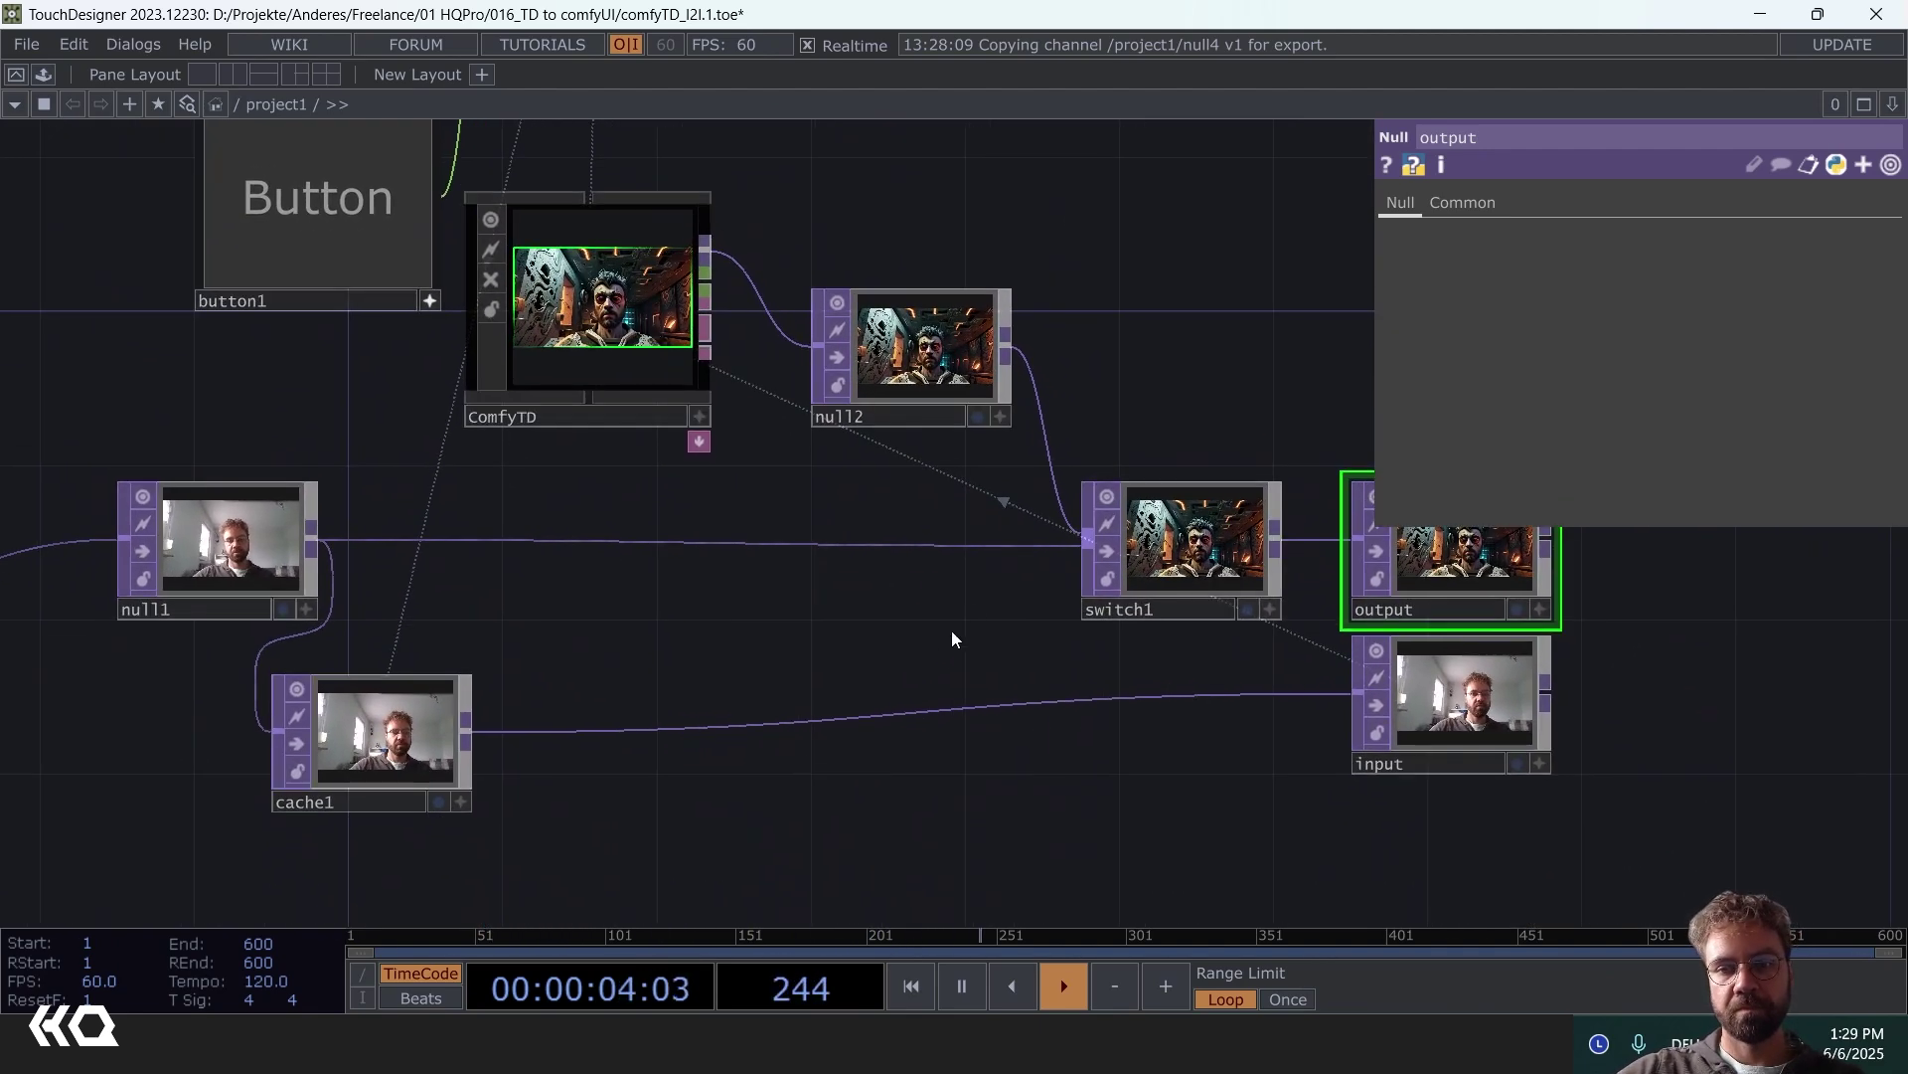
pyautogui.moveTo(813, 643); pyautogui.dragTo(396, 600)
pyautogui.scroll(5, 1034, 594)
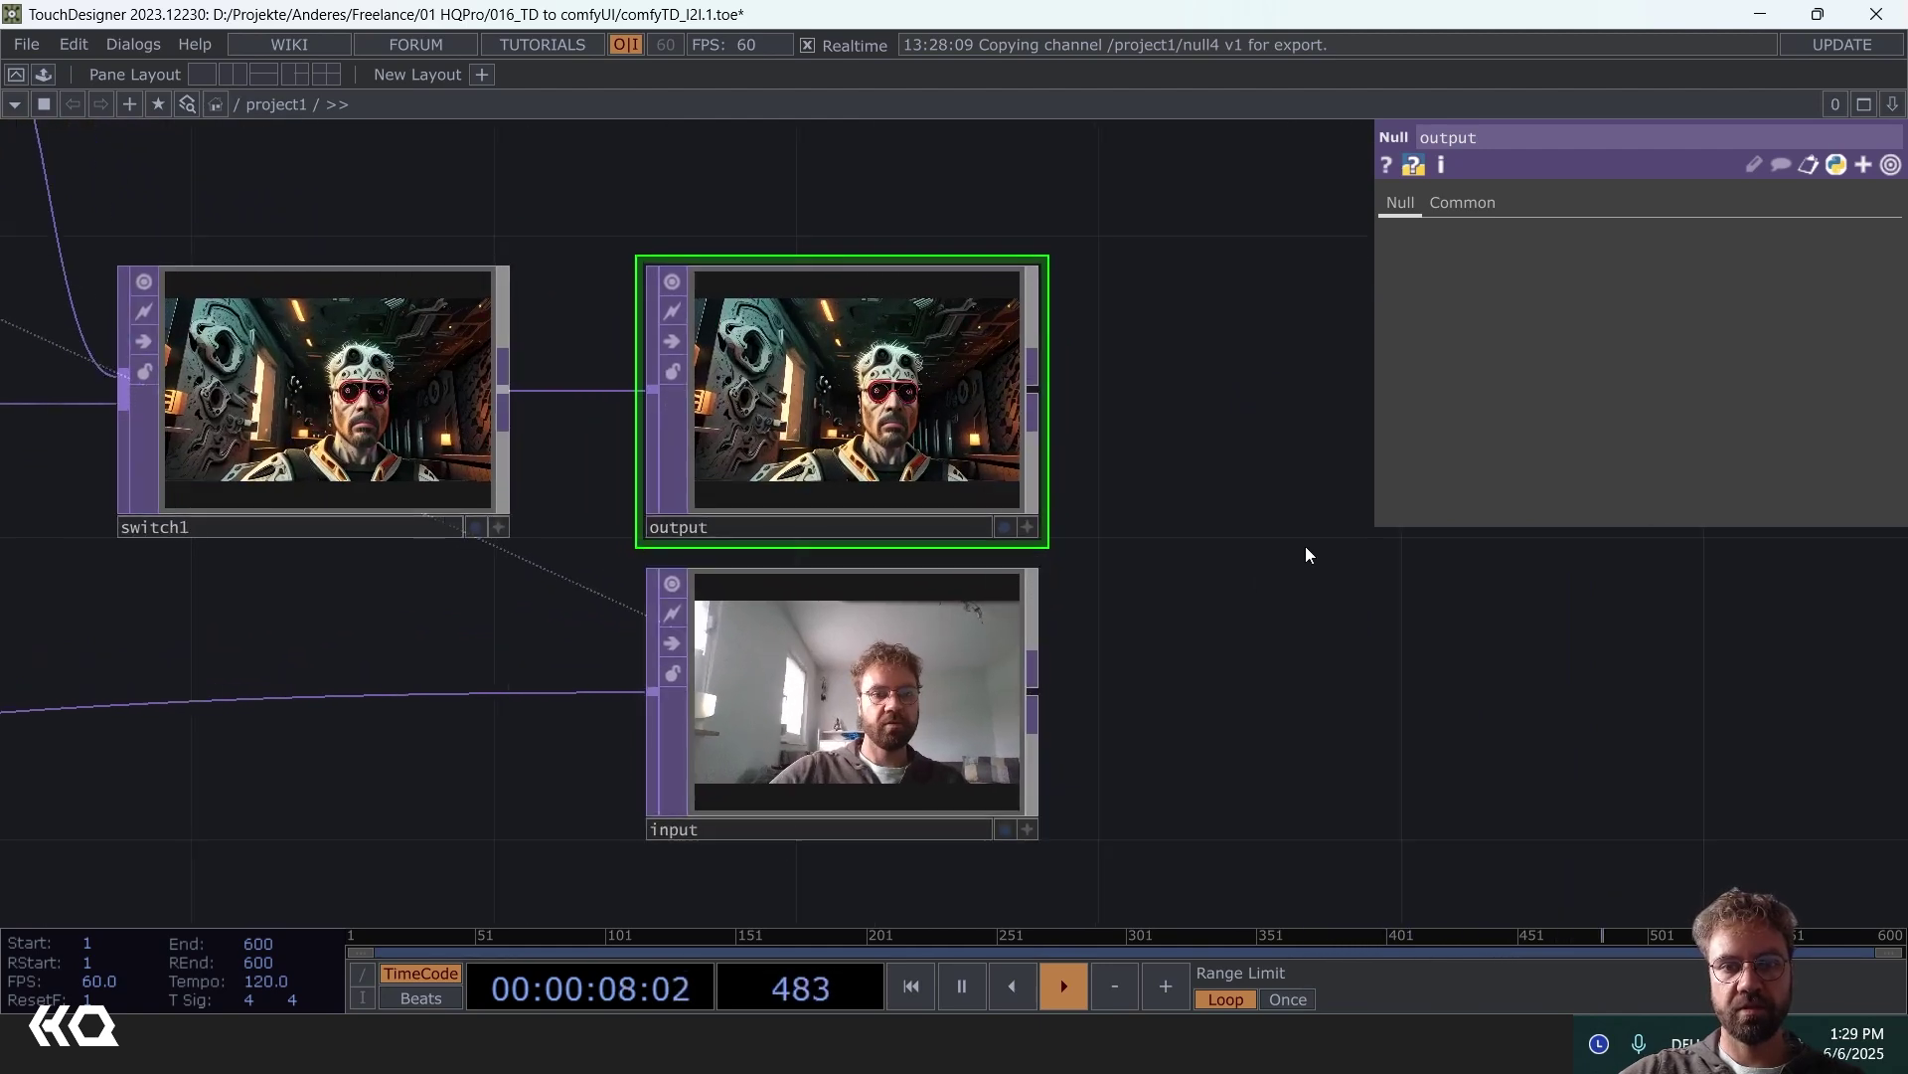
pyautogui.scroll(3, 1074, 602)
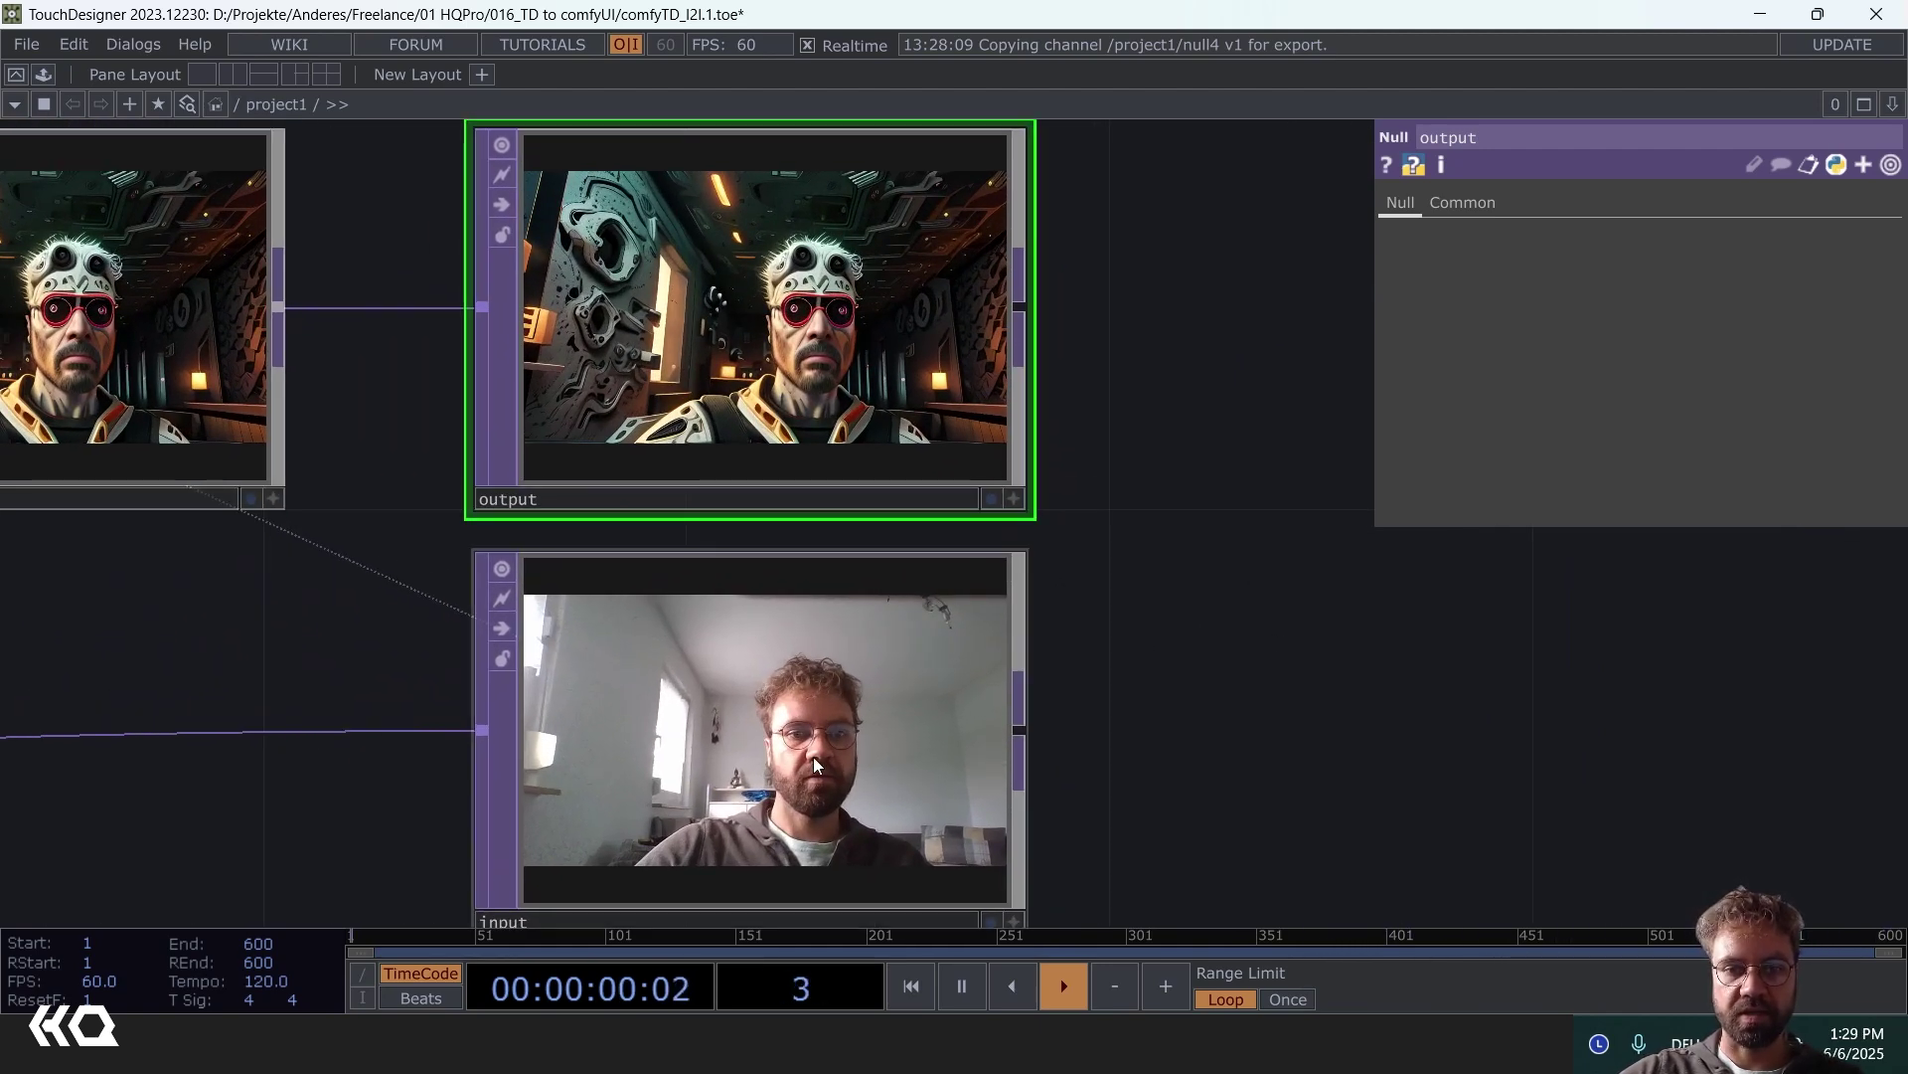
pyautogui.scroll(-6, 819, 403)
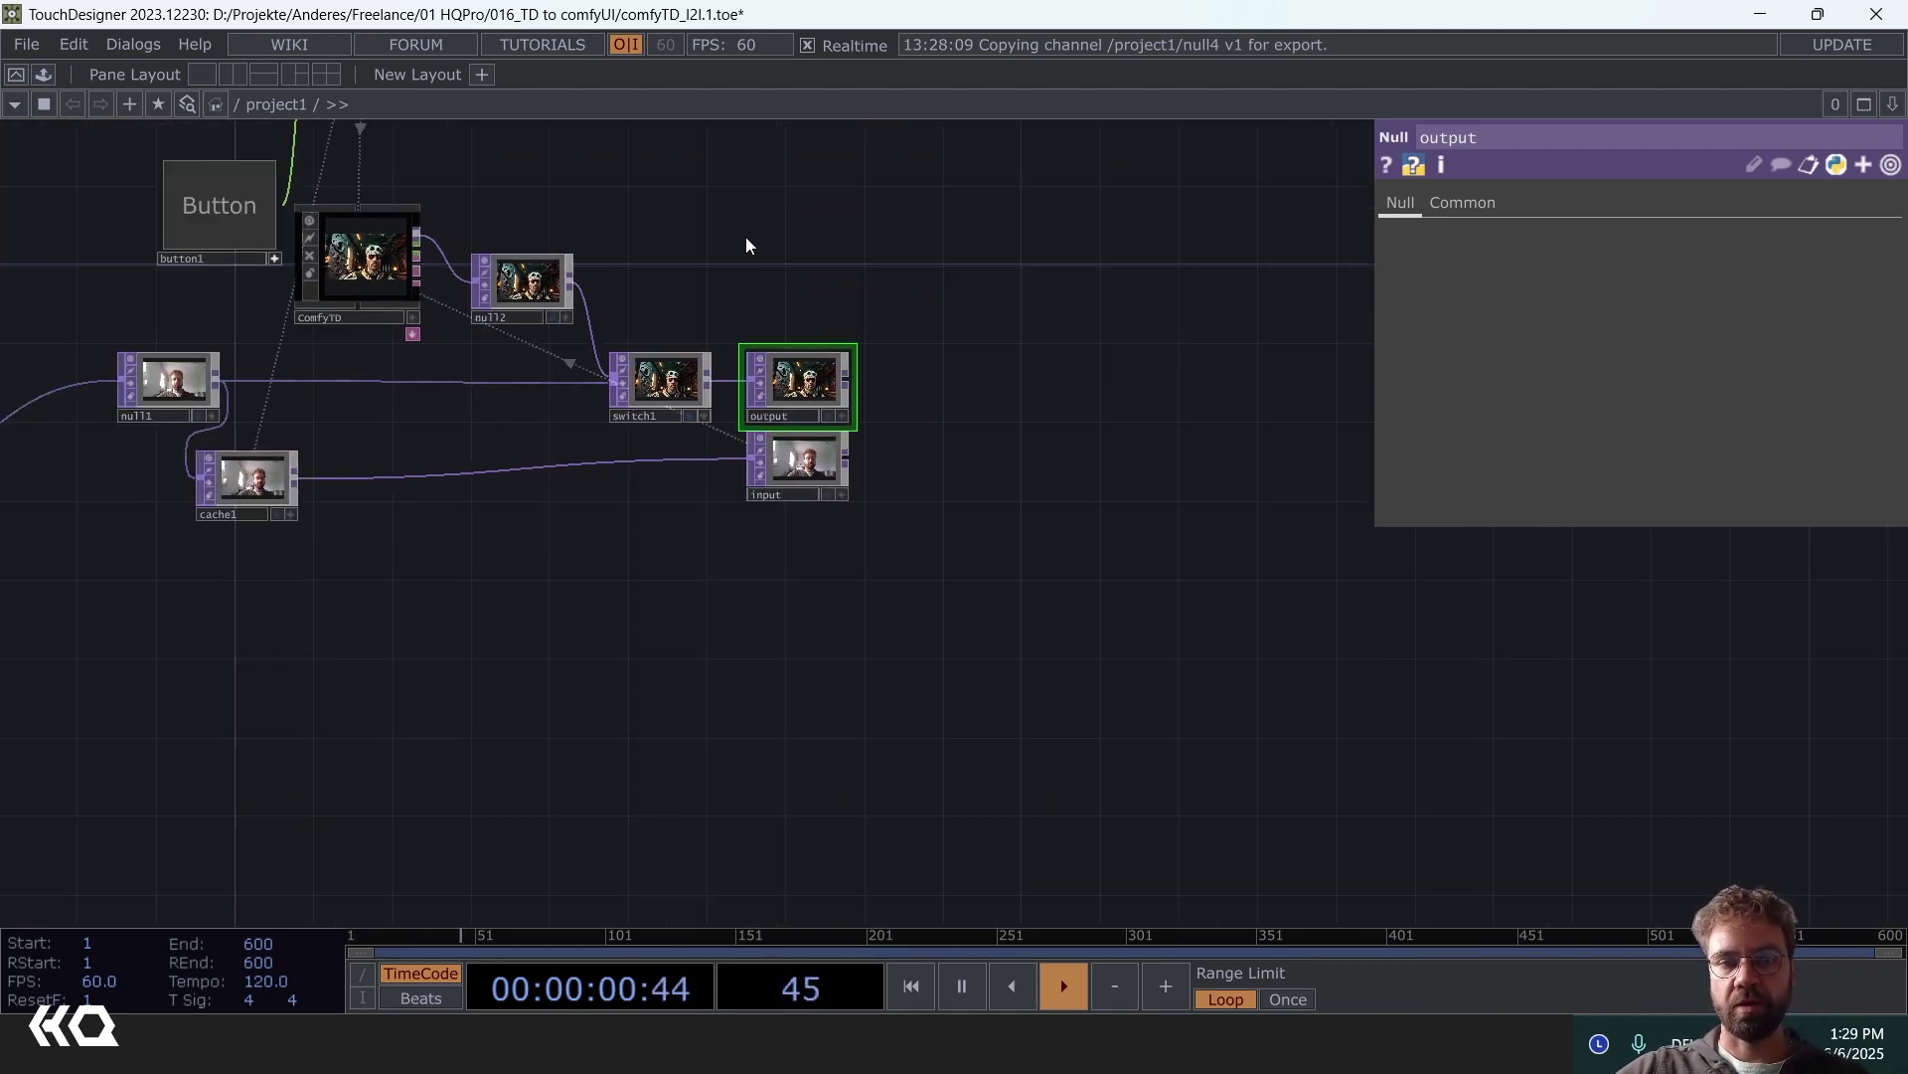
pyautogui.scroll(1, 646, 209)
pyautogui.moveTo(580, 192); pyautogui.dragTo(798, 340)
pyautogui.scroll(3, 799, 339)
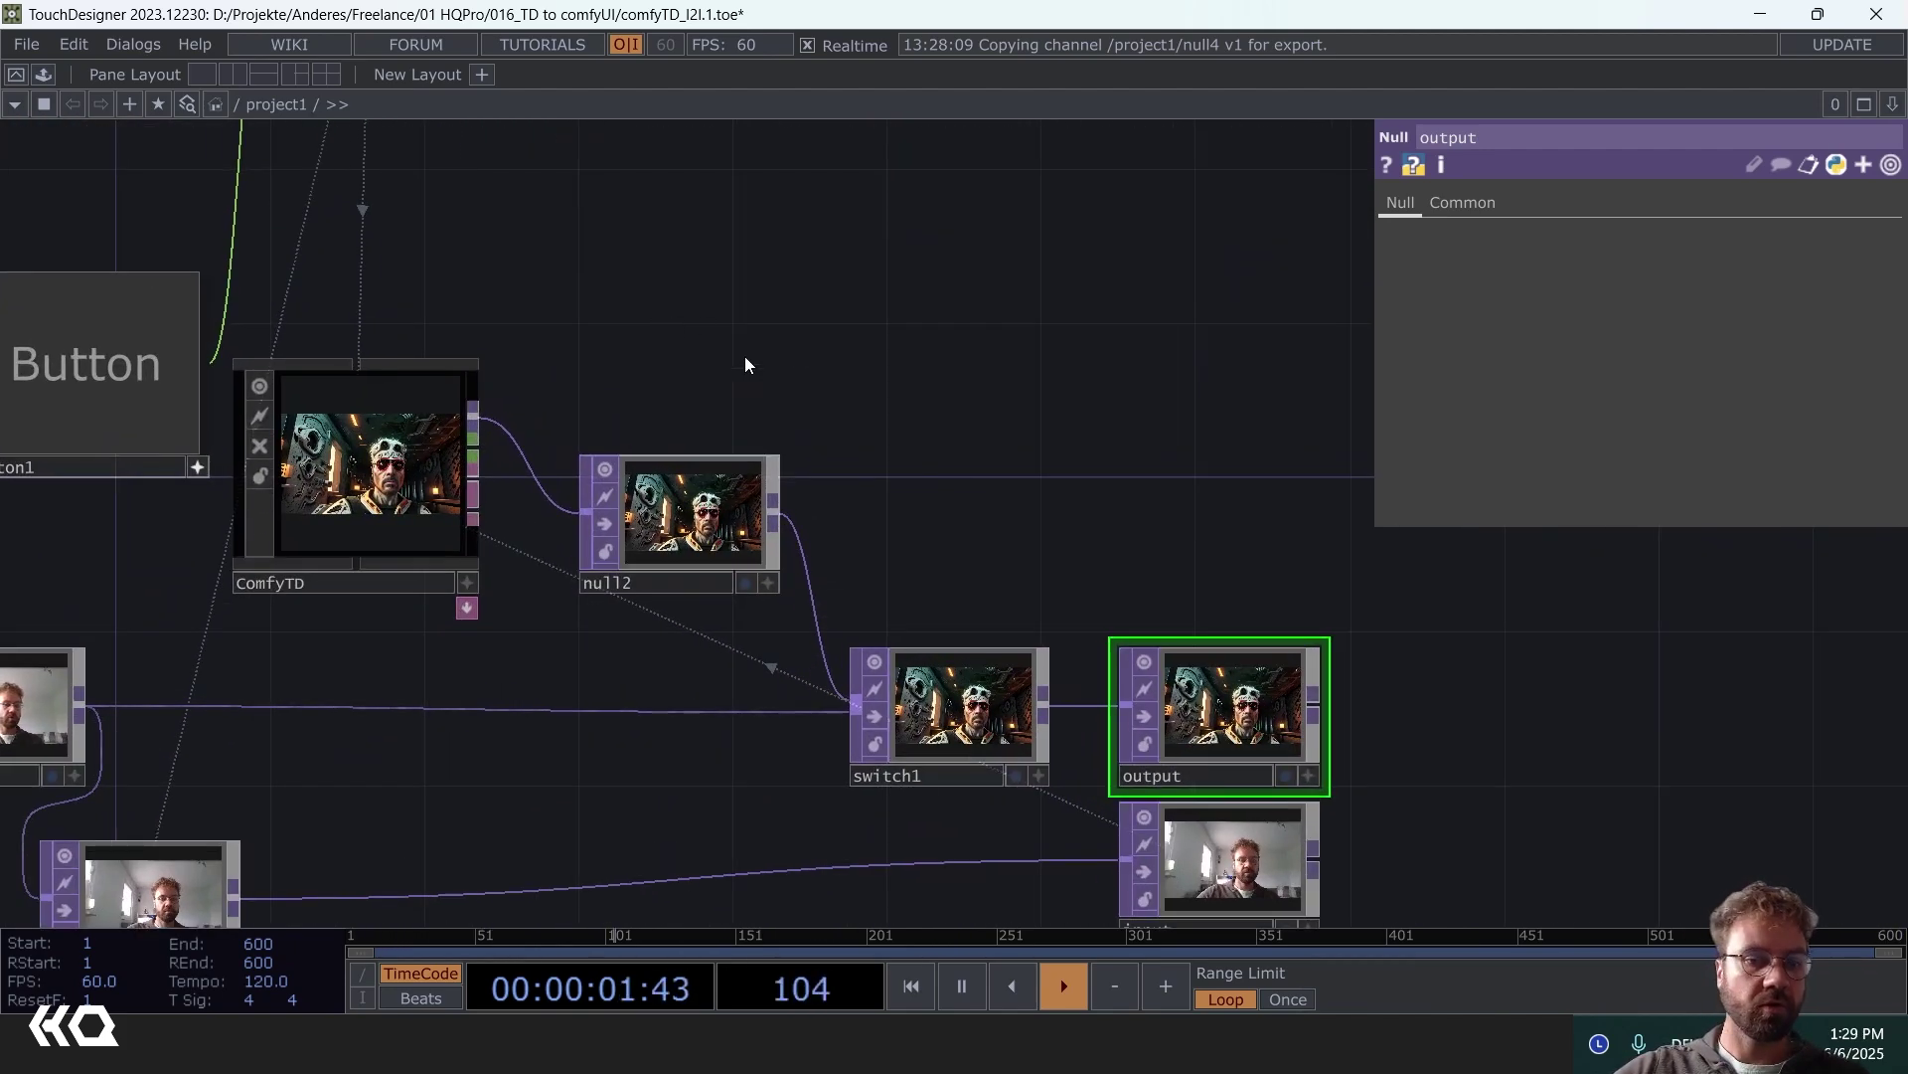
# - Replace ComfyTD's positive prompt with 'A sculpture made out of white bananas'
pyautogui.click(551, 412)
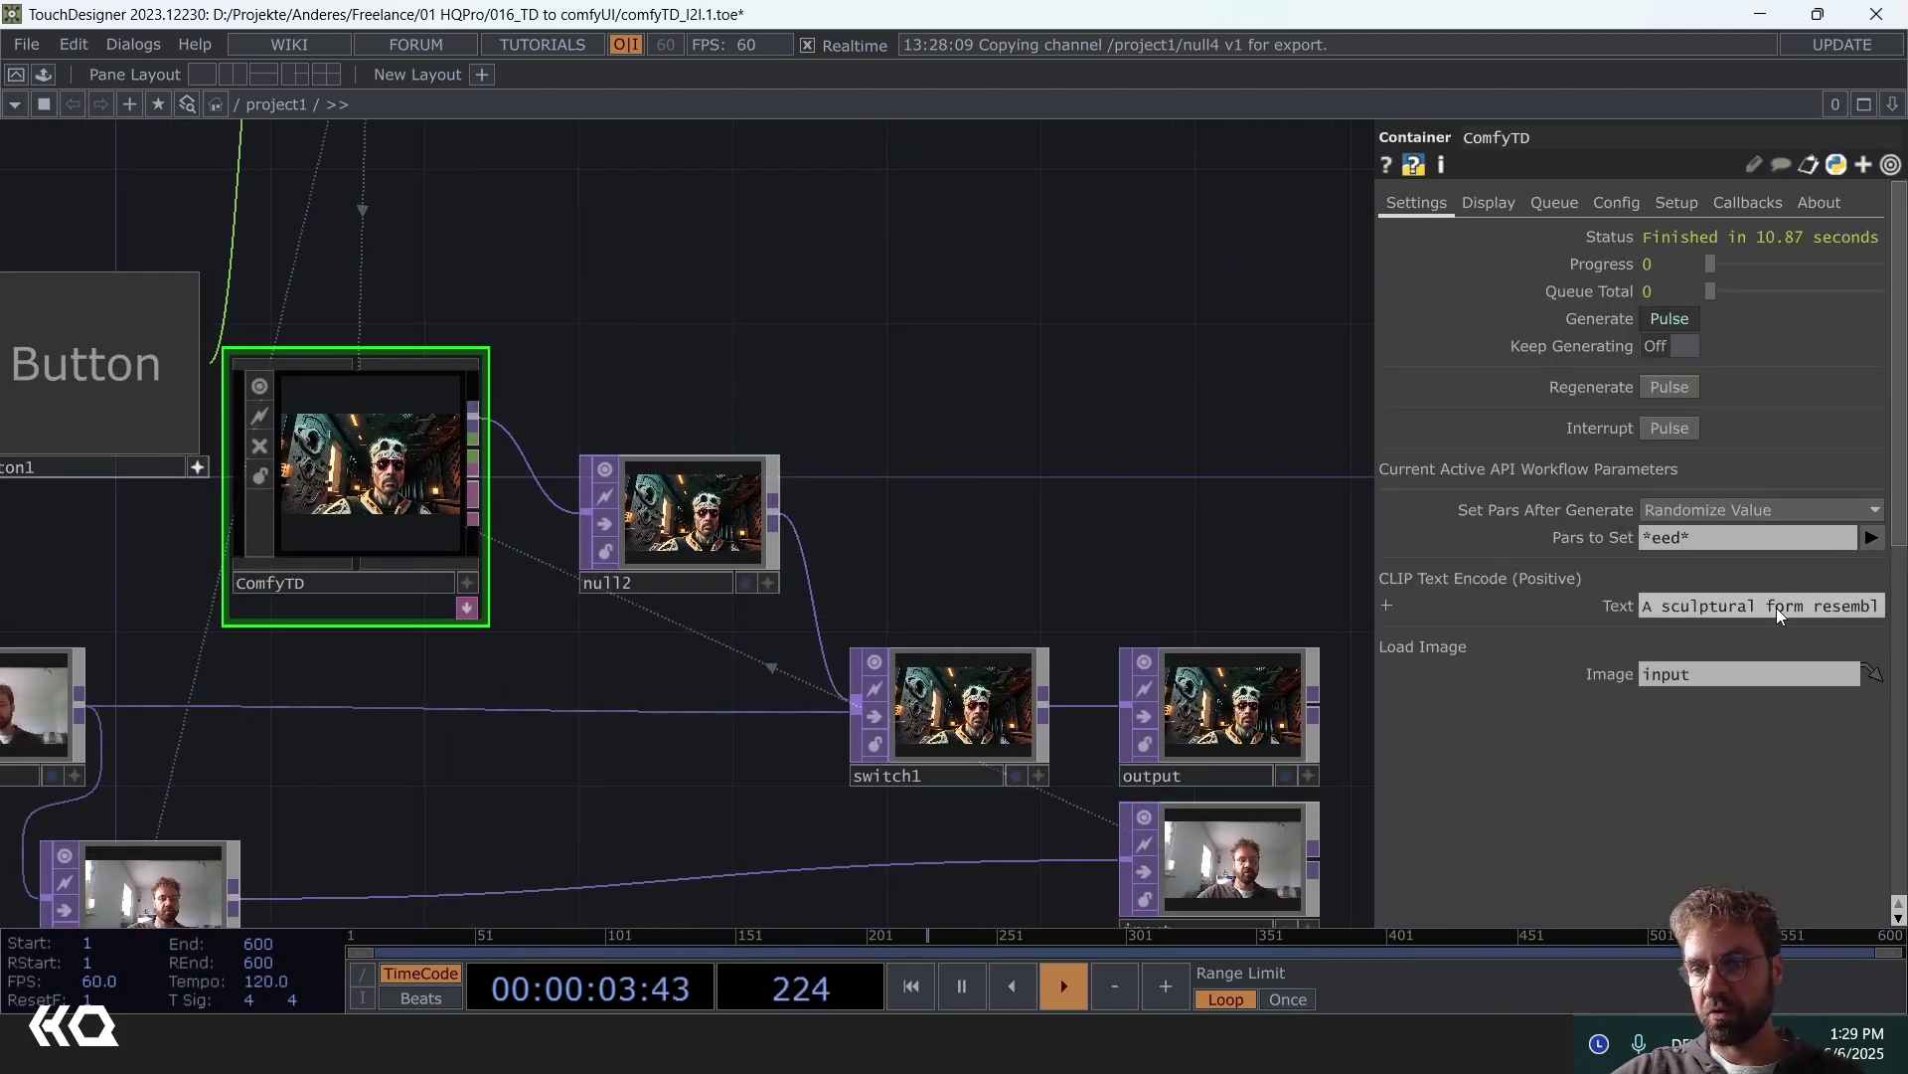
pyautogui.click(1815, 603)
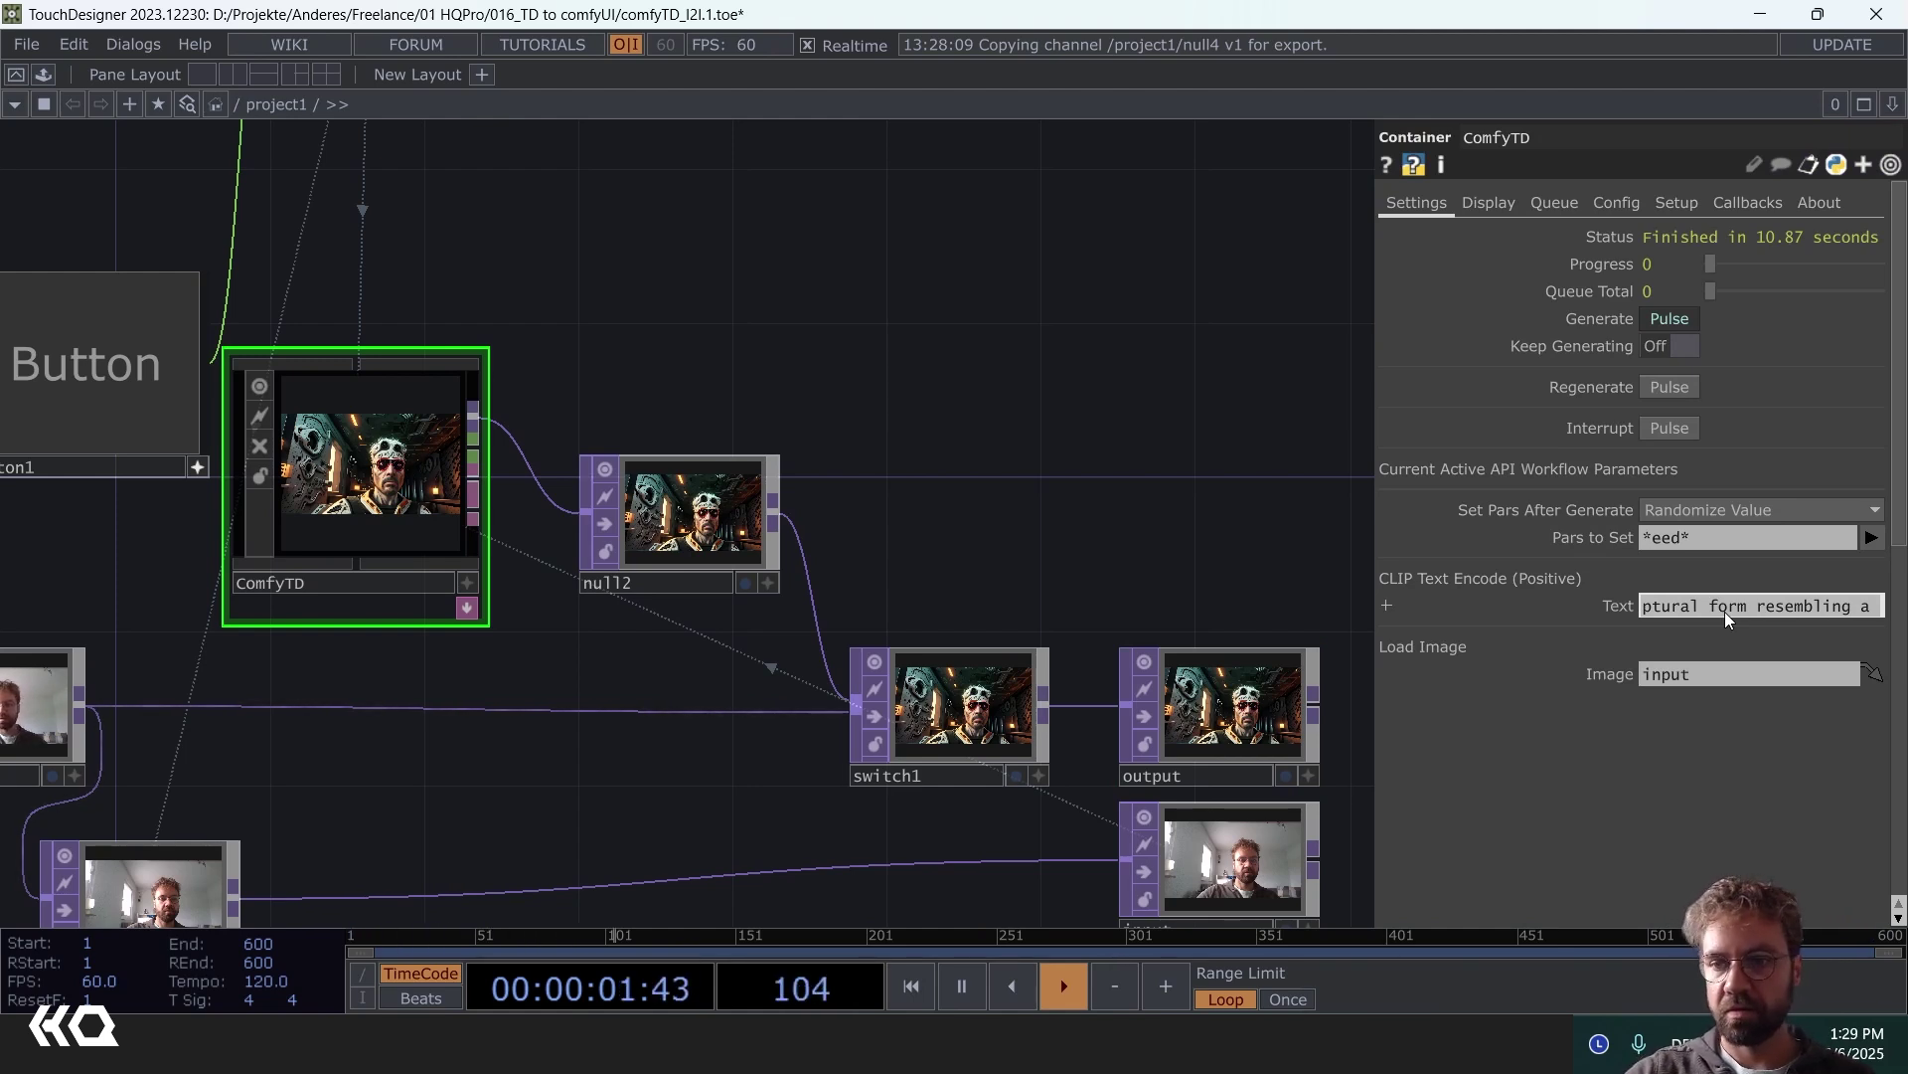
pyautogui.moveTo(1726, 611)
pyautogui.mouseDown()
pyautogui.moveTo(1599, 621)
pyautogui.moveTo(1900, 605)
pyautogui.mouseUp()
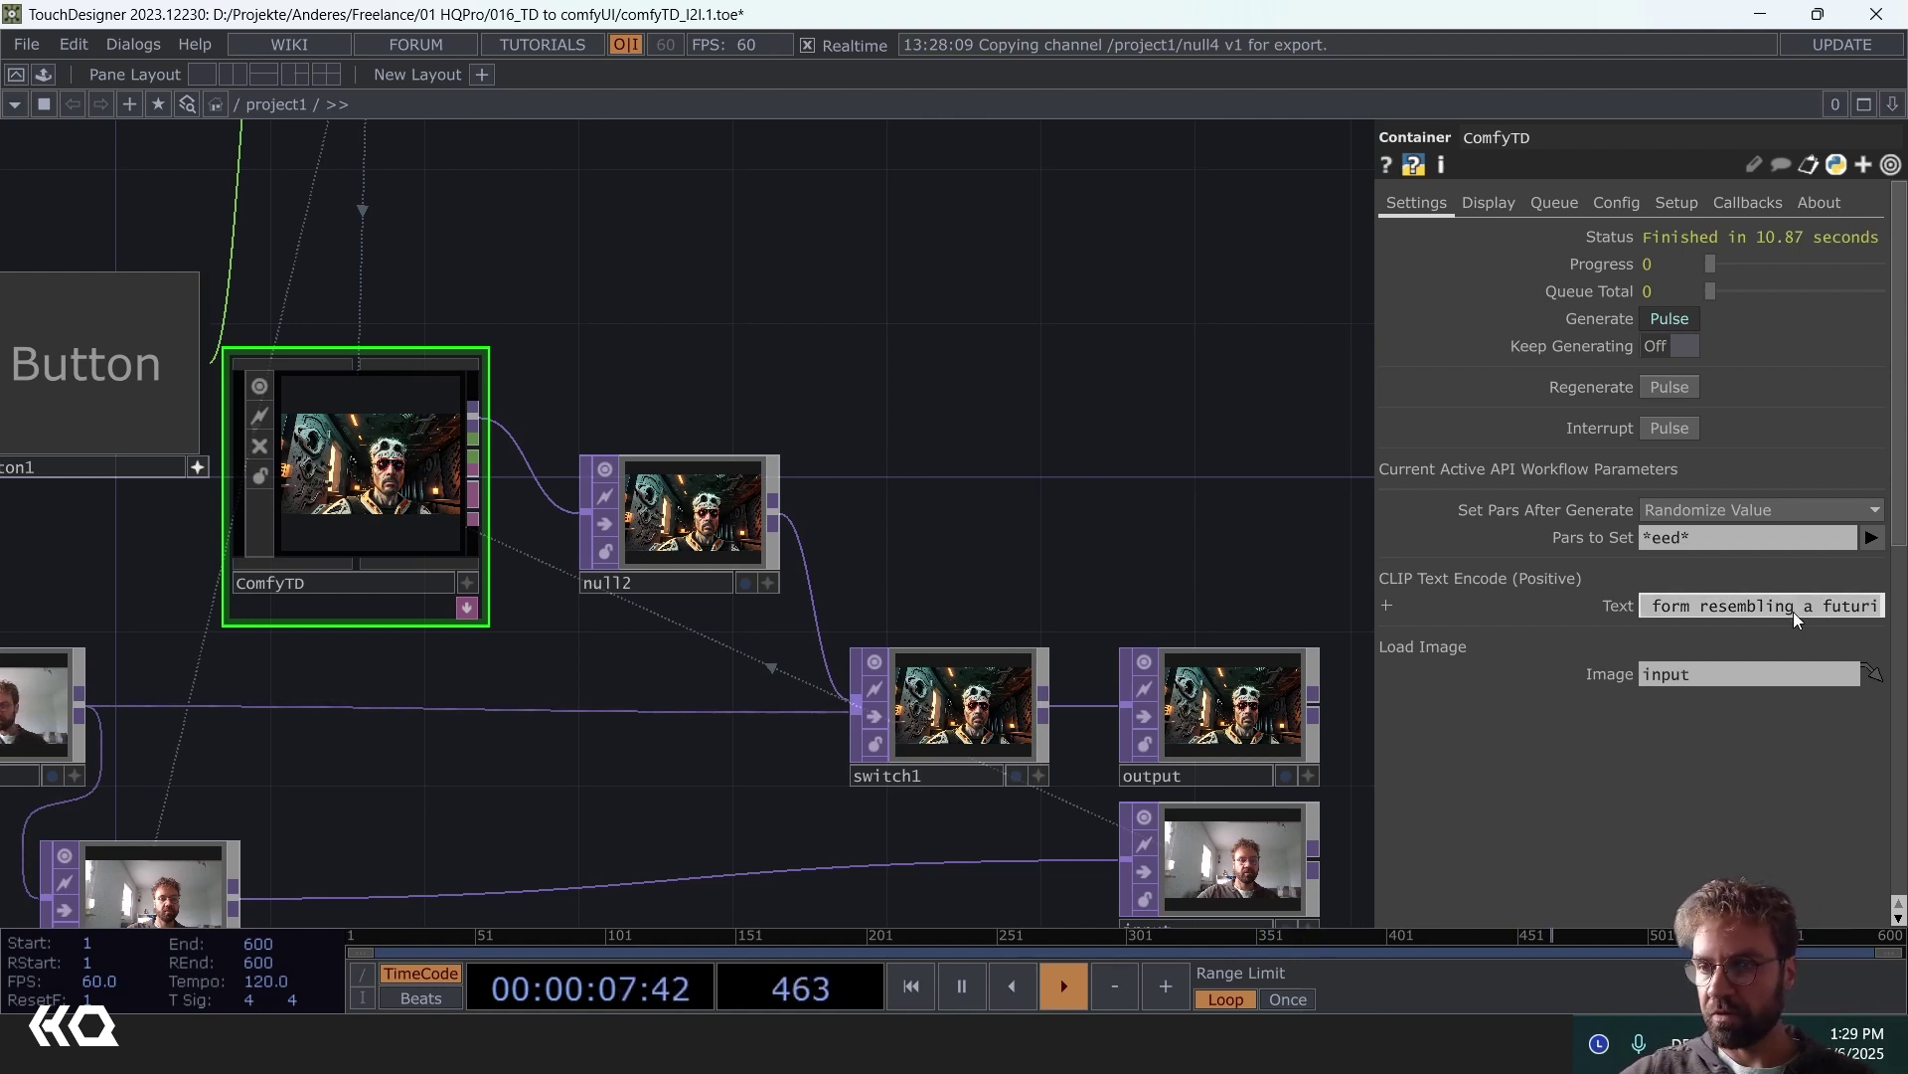
pyautogui.write('A')
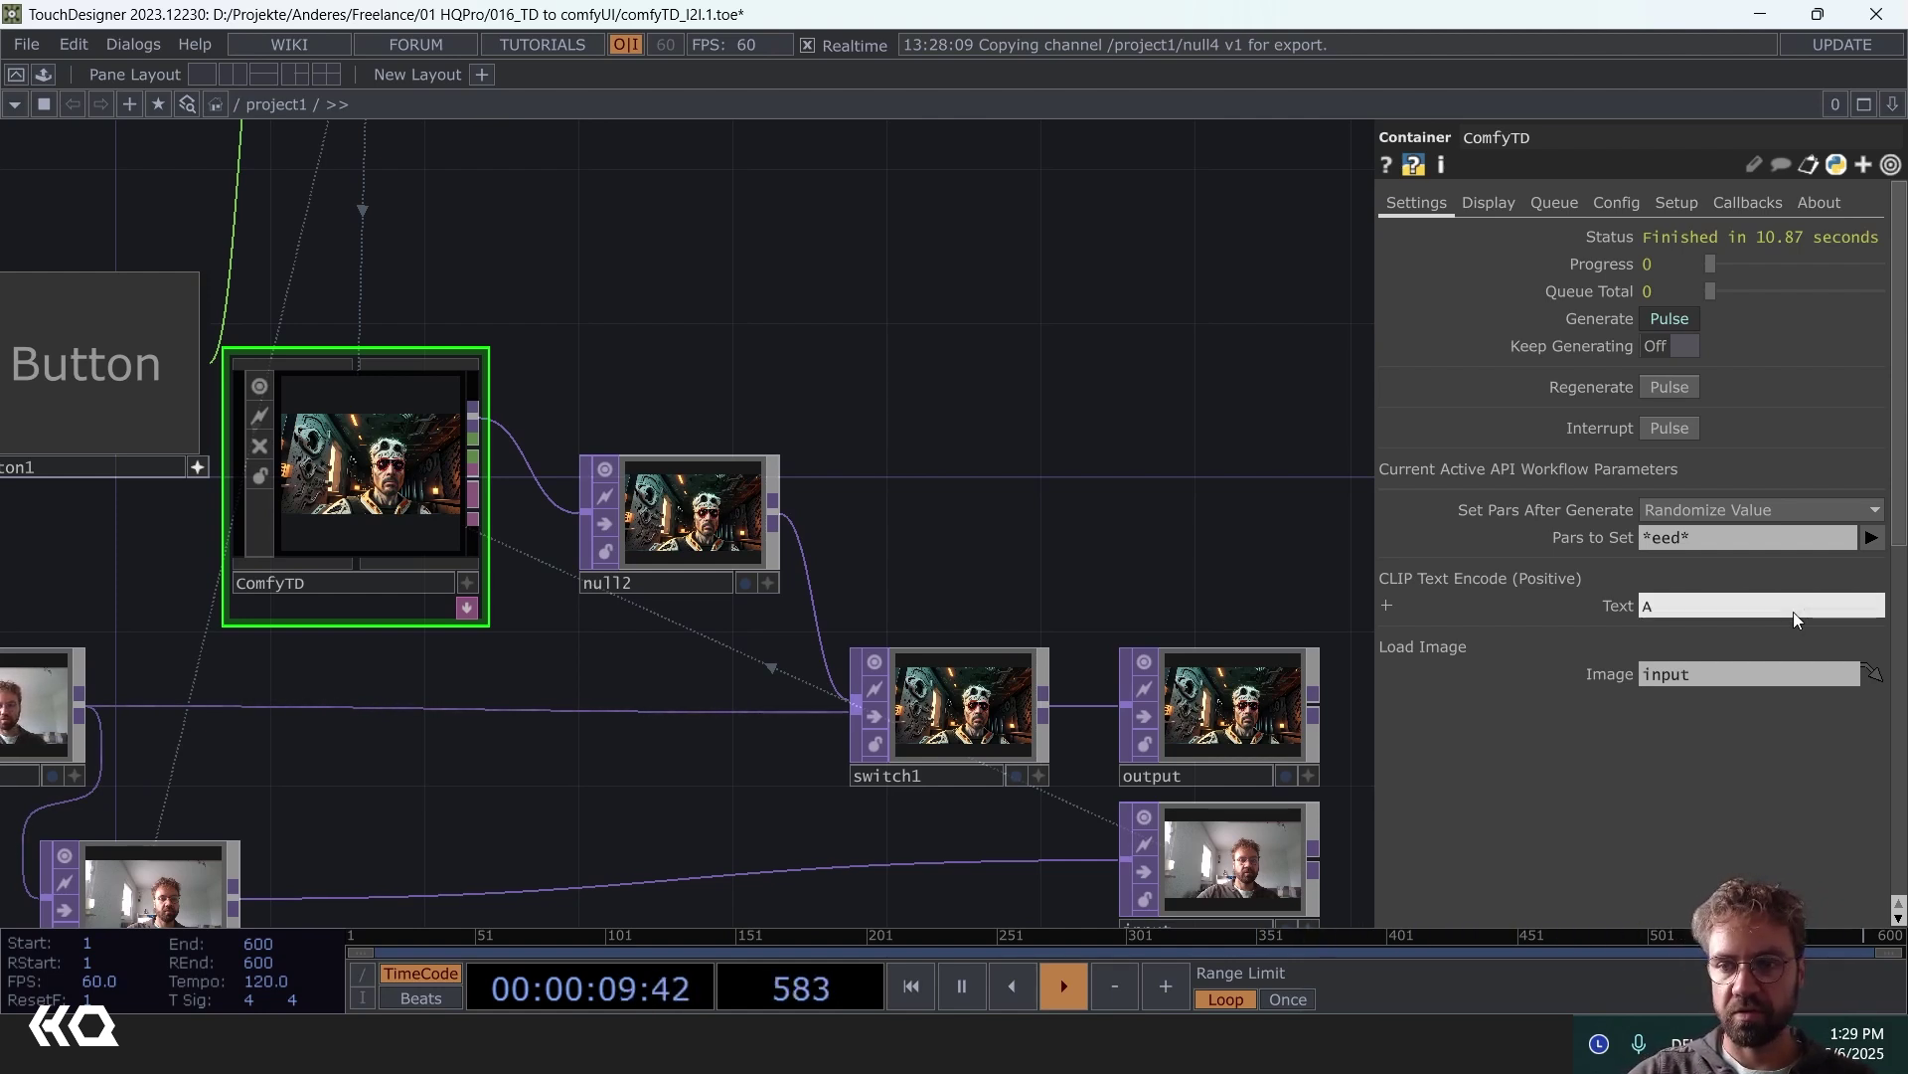
pyautogui.write(' sculpture made ou')
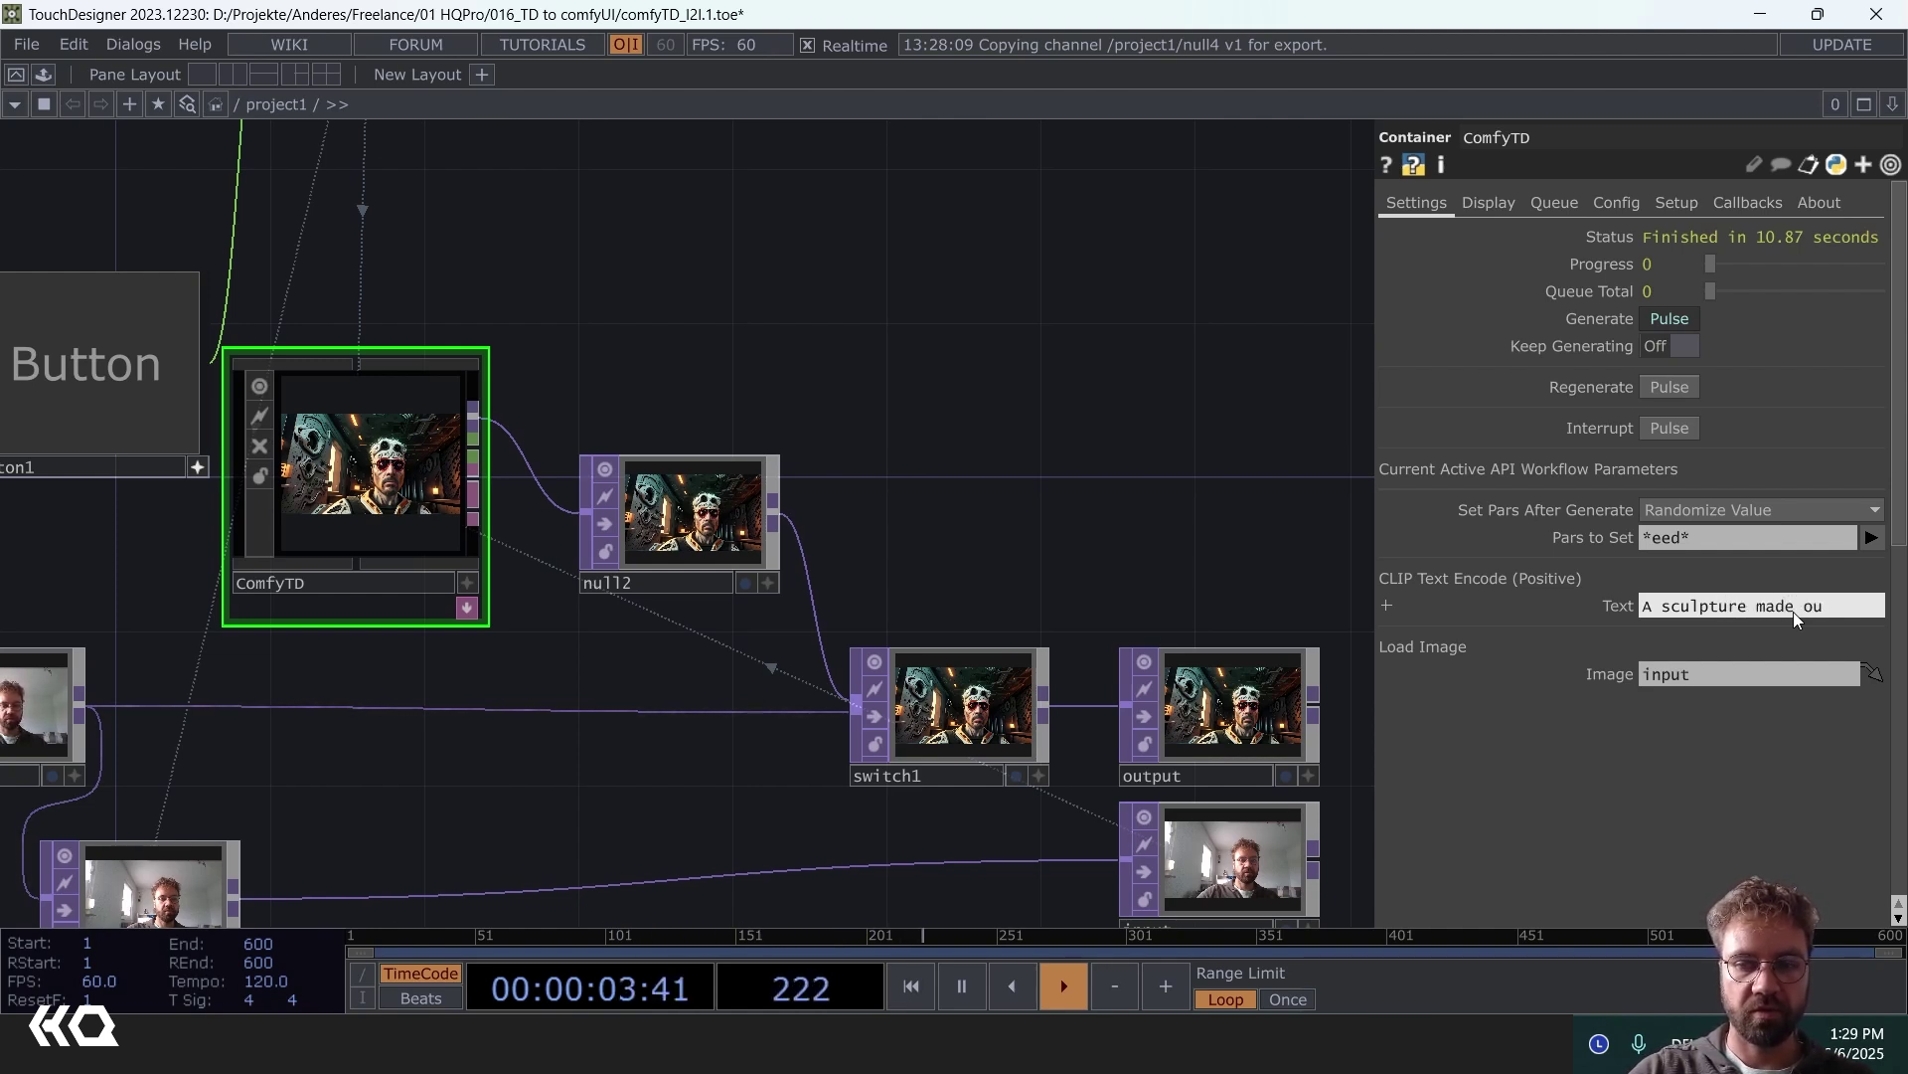
pyautogui.write('t of ')
pyautogui.write('white')
pyautogui.write(' banans')
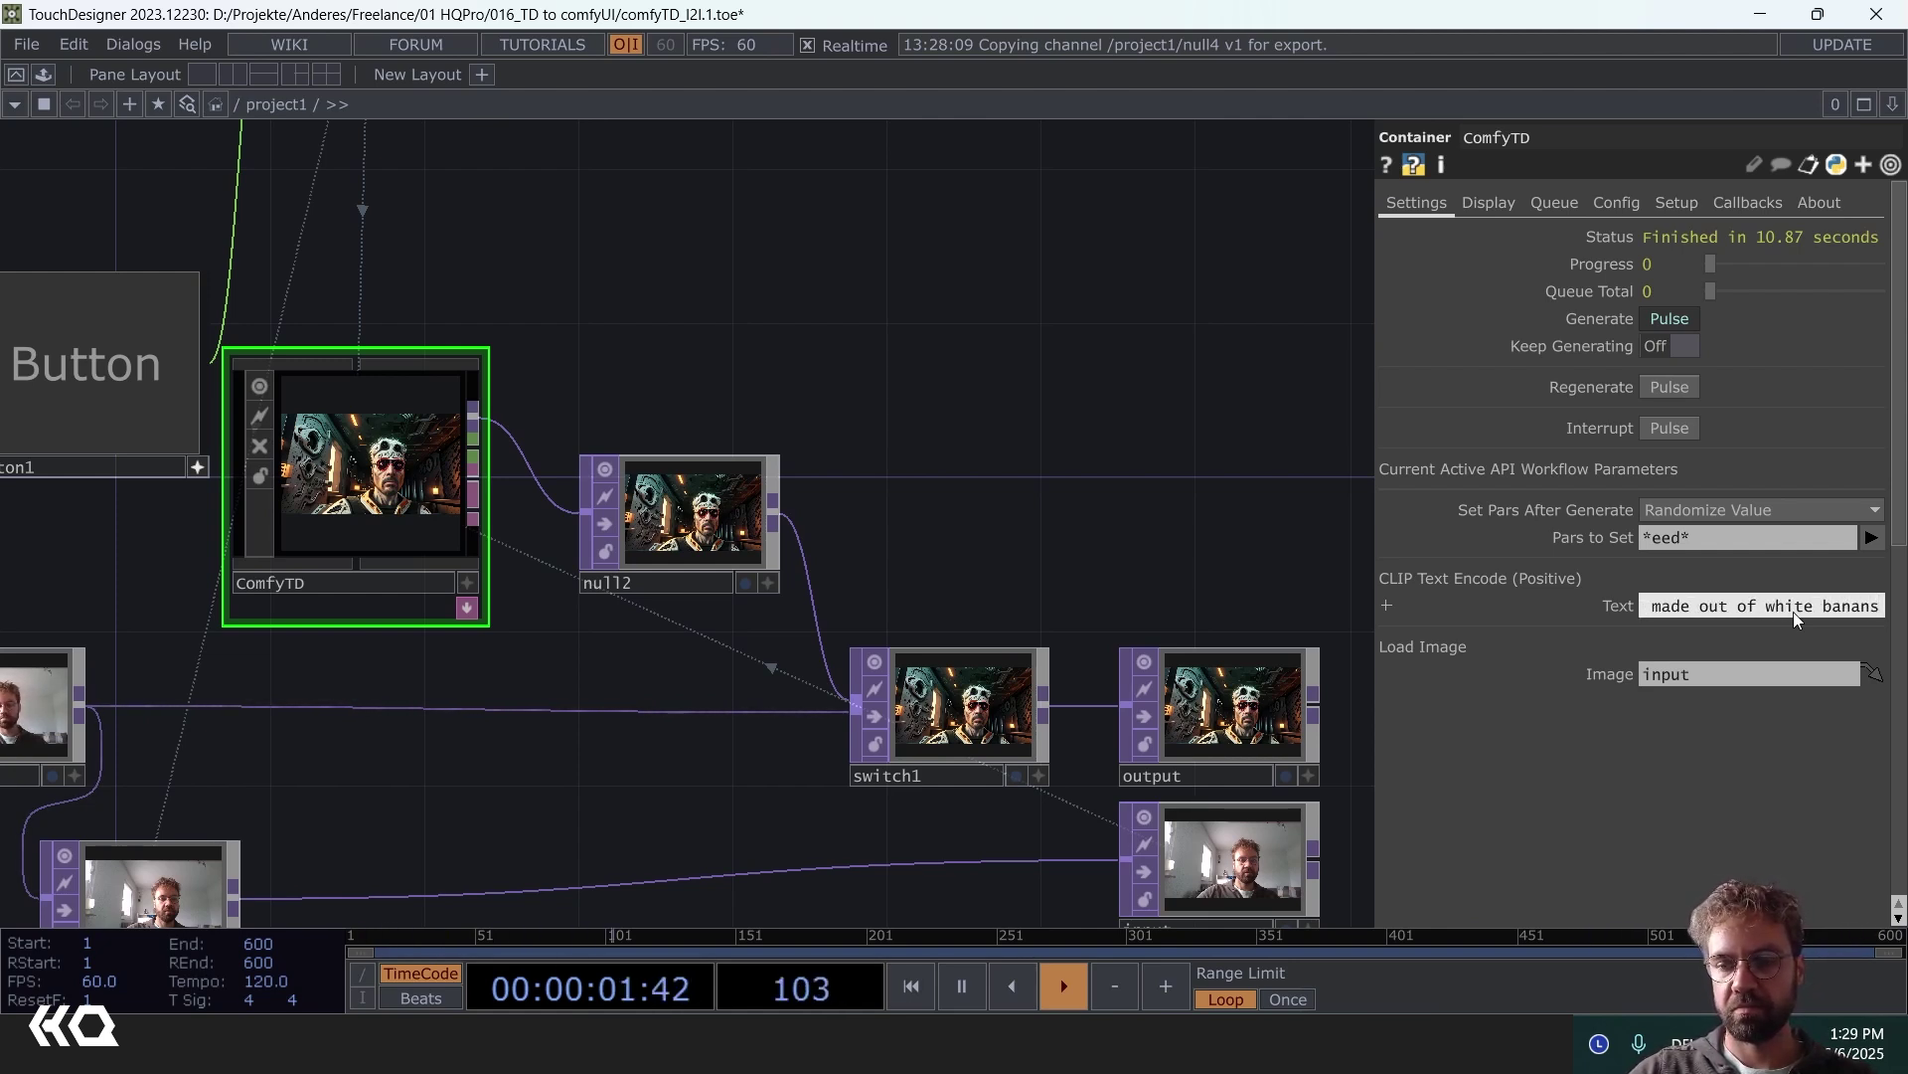
pyautogui.press('BackSpace')
pyautogui.write('as')
pyautogui.press('Return')
# - Trigger a generation with the white bananas prompt and watch the network
pyautogui.click(116, 390)
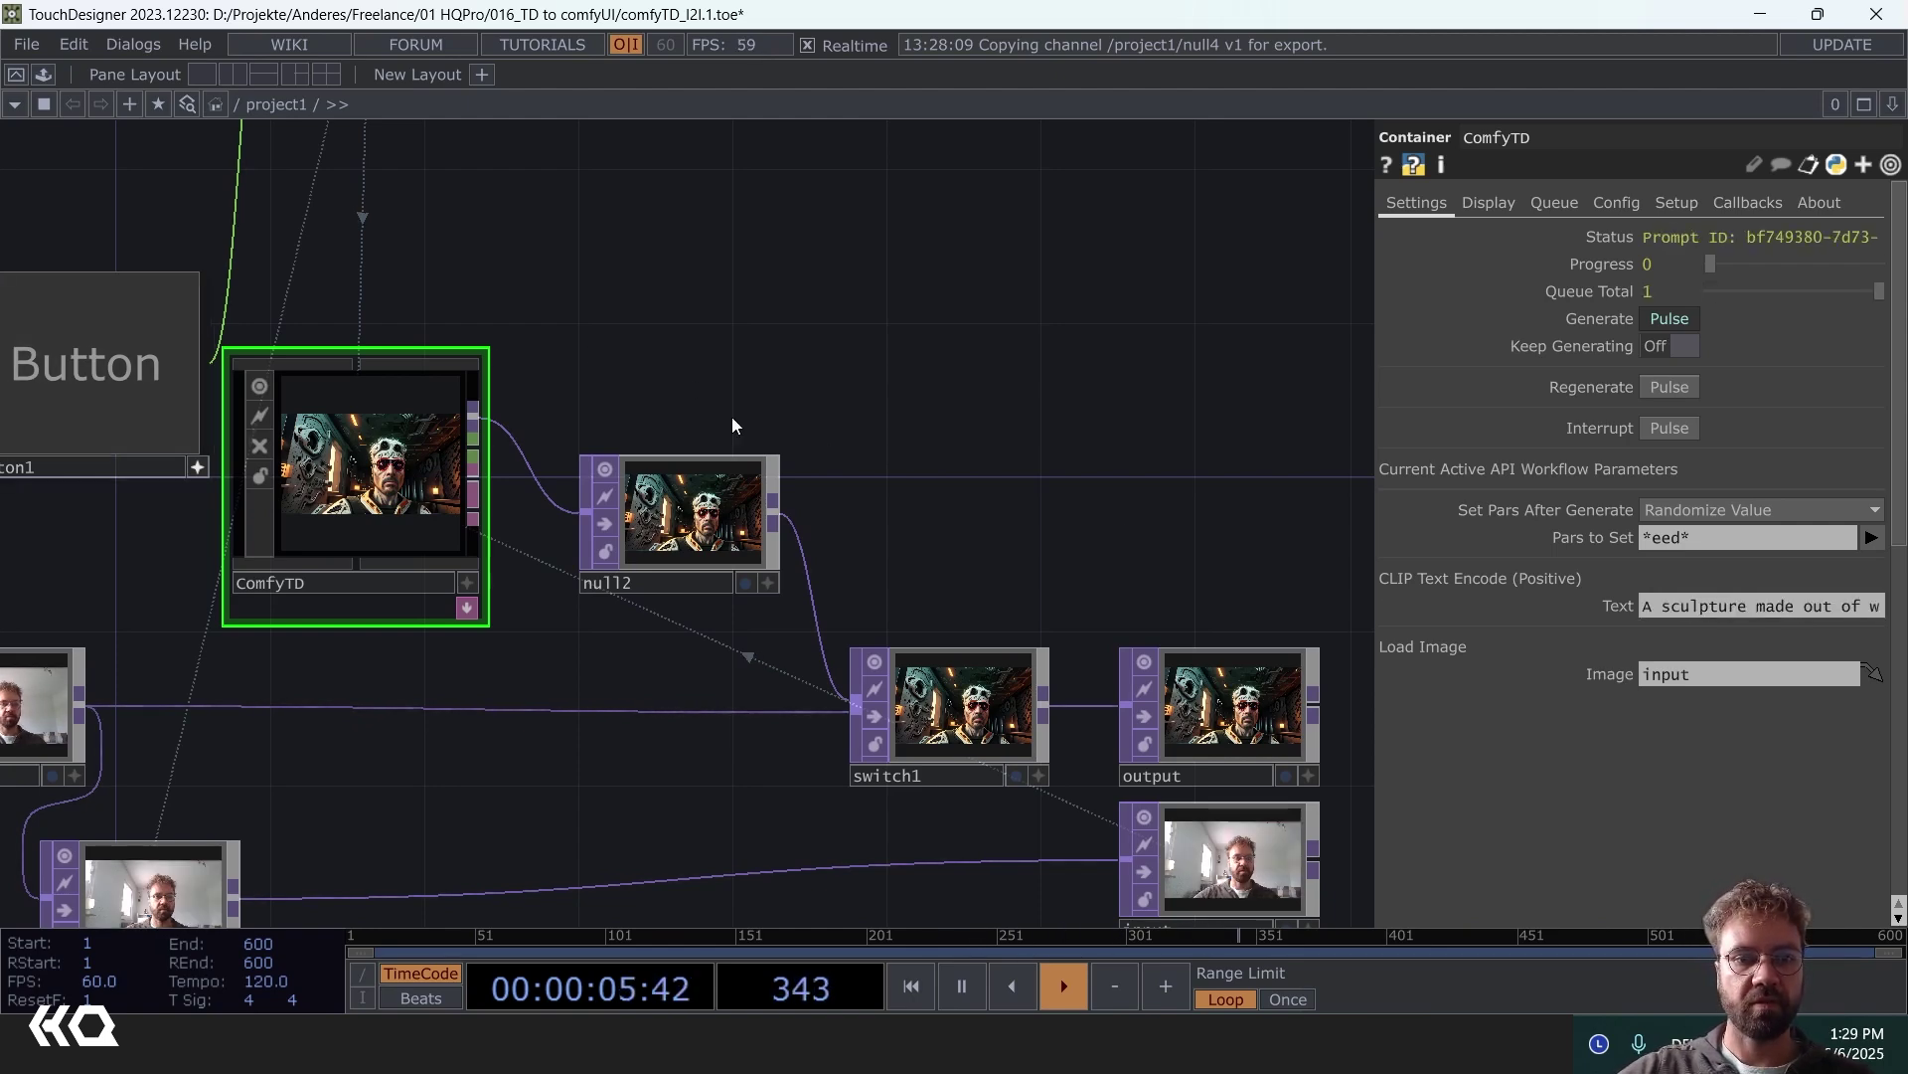
pyautogui.moveTo(827, 399); pyautogui.dragTo(942, 368)
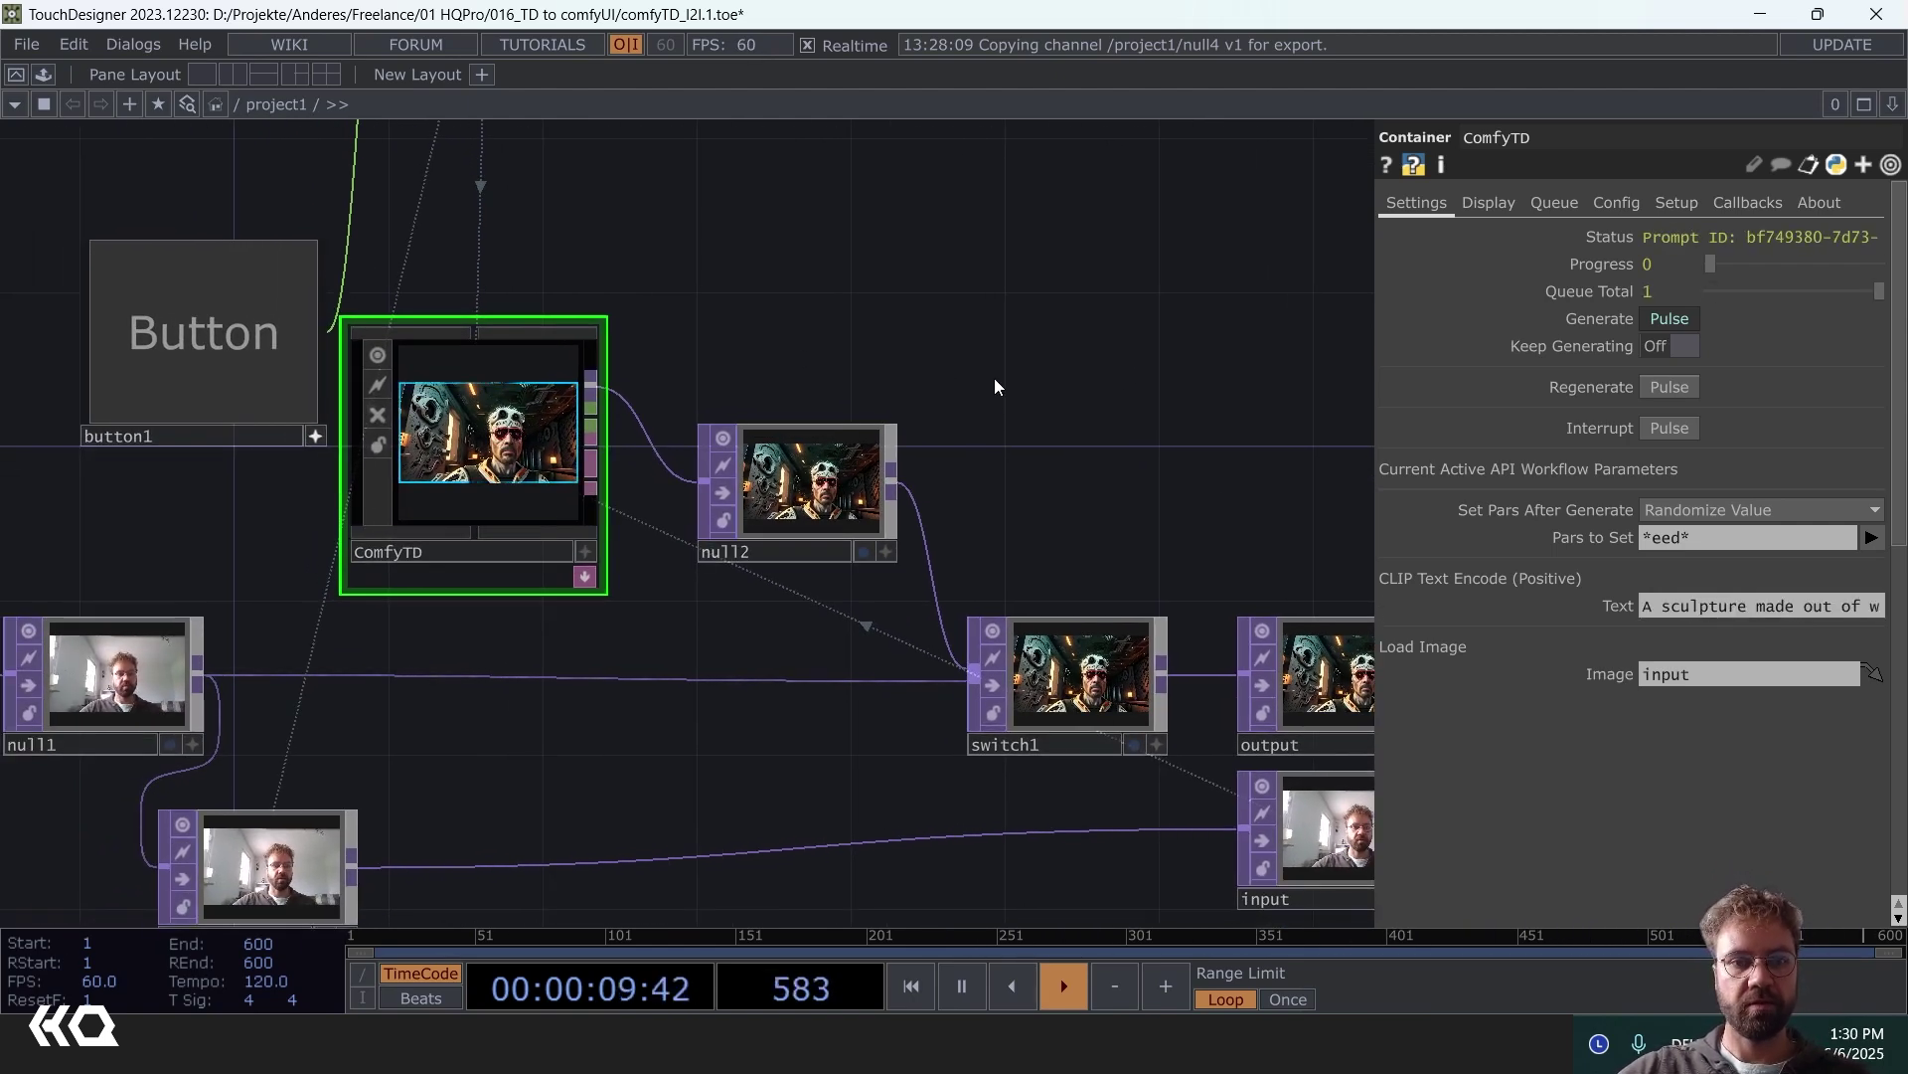
pyautogui.hscroll(3, 1034, 398)
pyautogui.scroll(-3, 1034, 397)
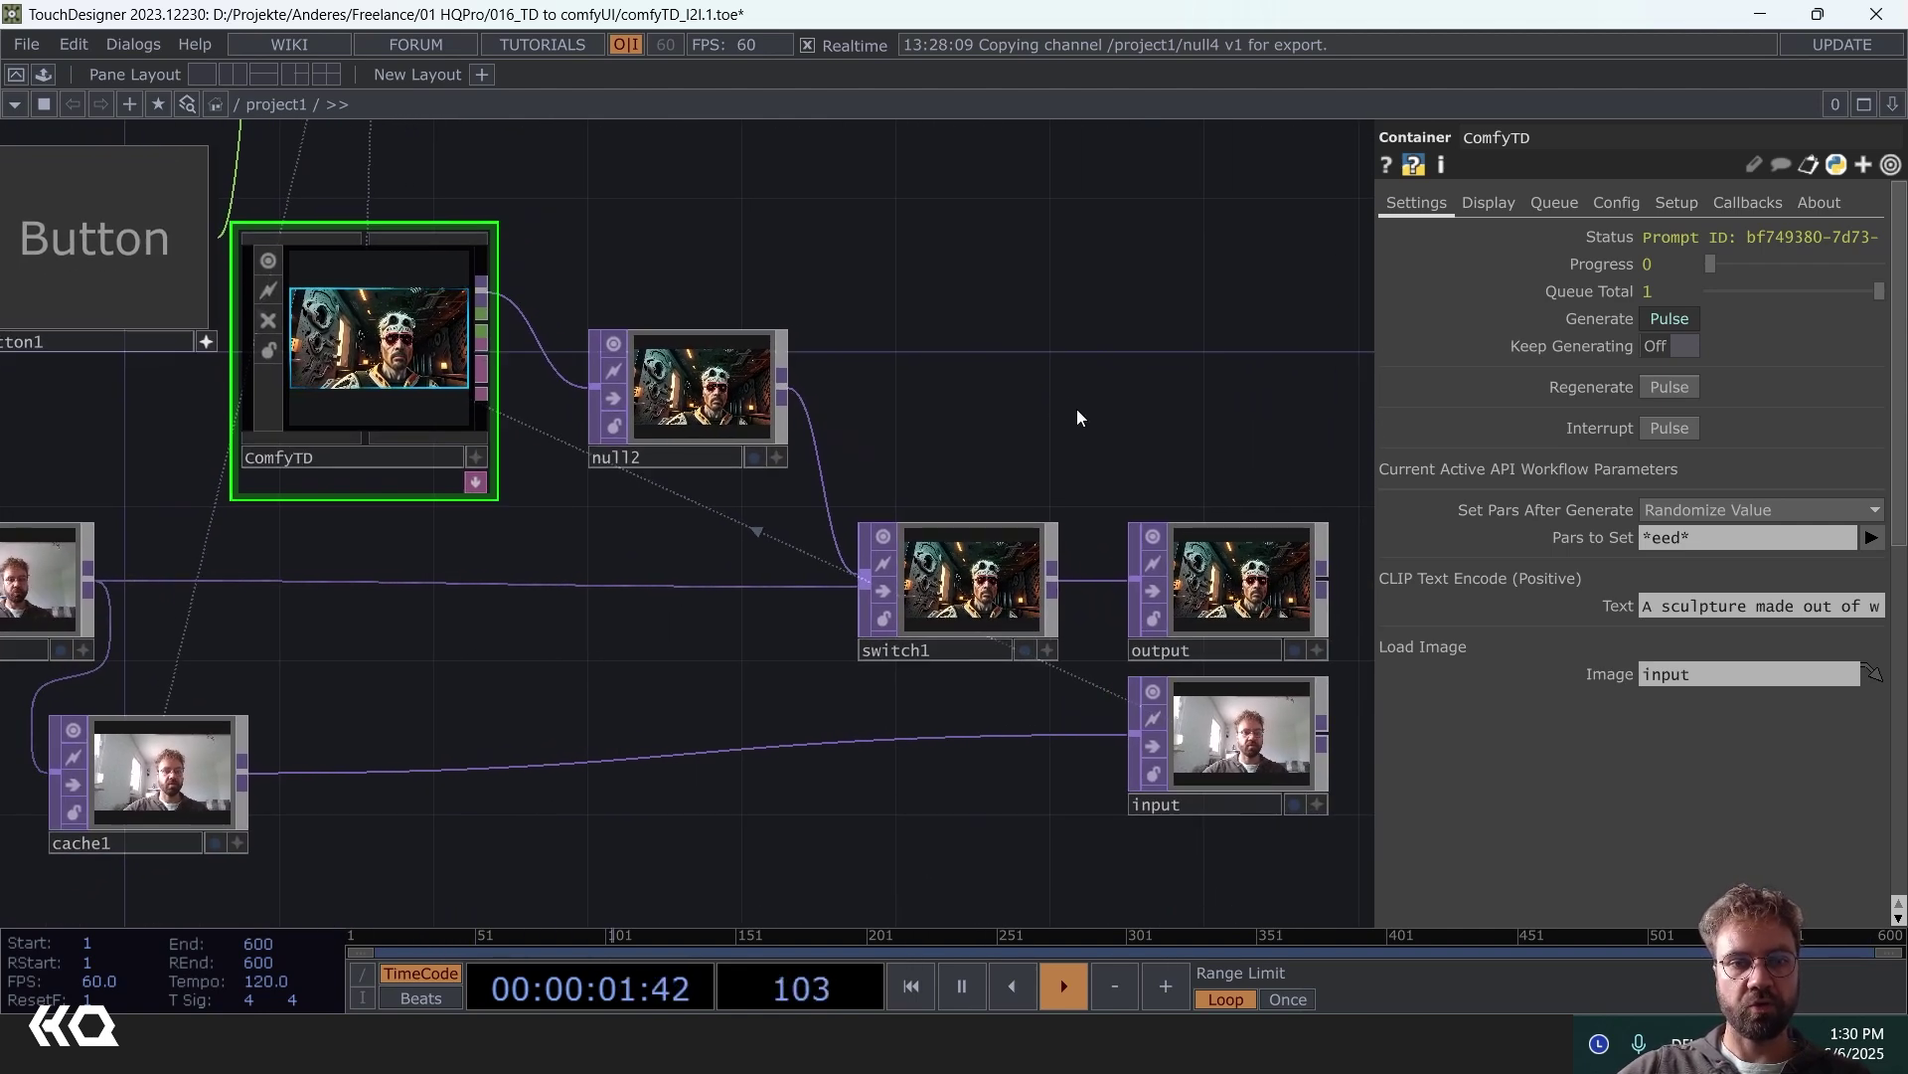
pyautogui.hscroll(3, 1093, 398)
pyautogui.scroll(-2, 1093, 397)
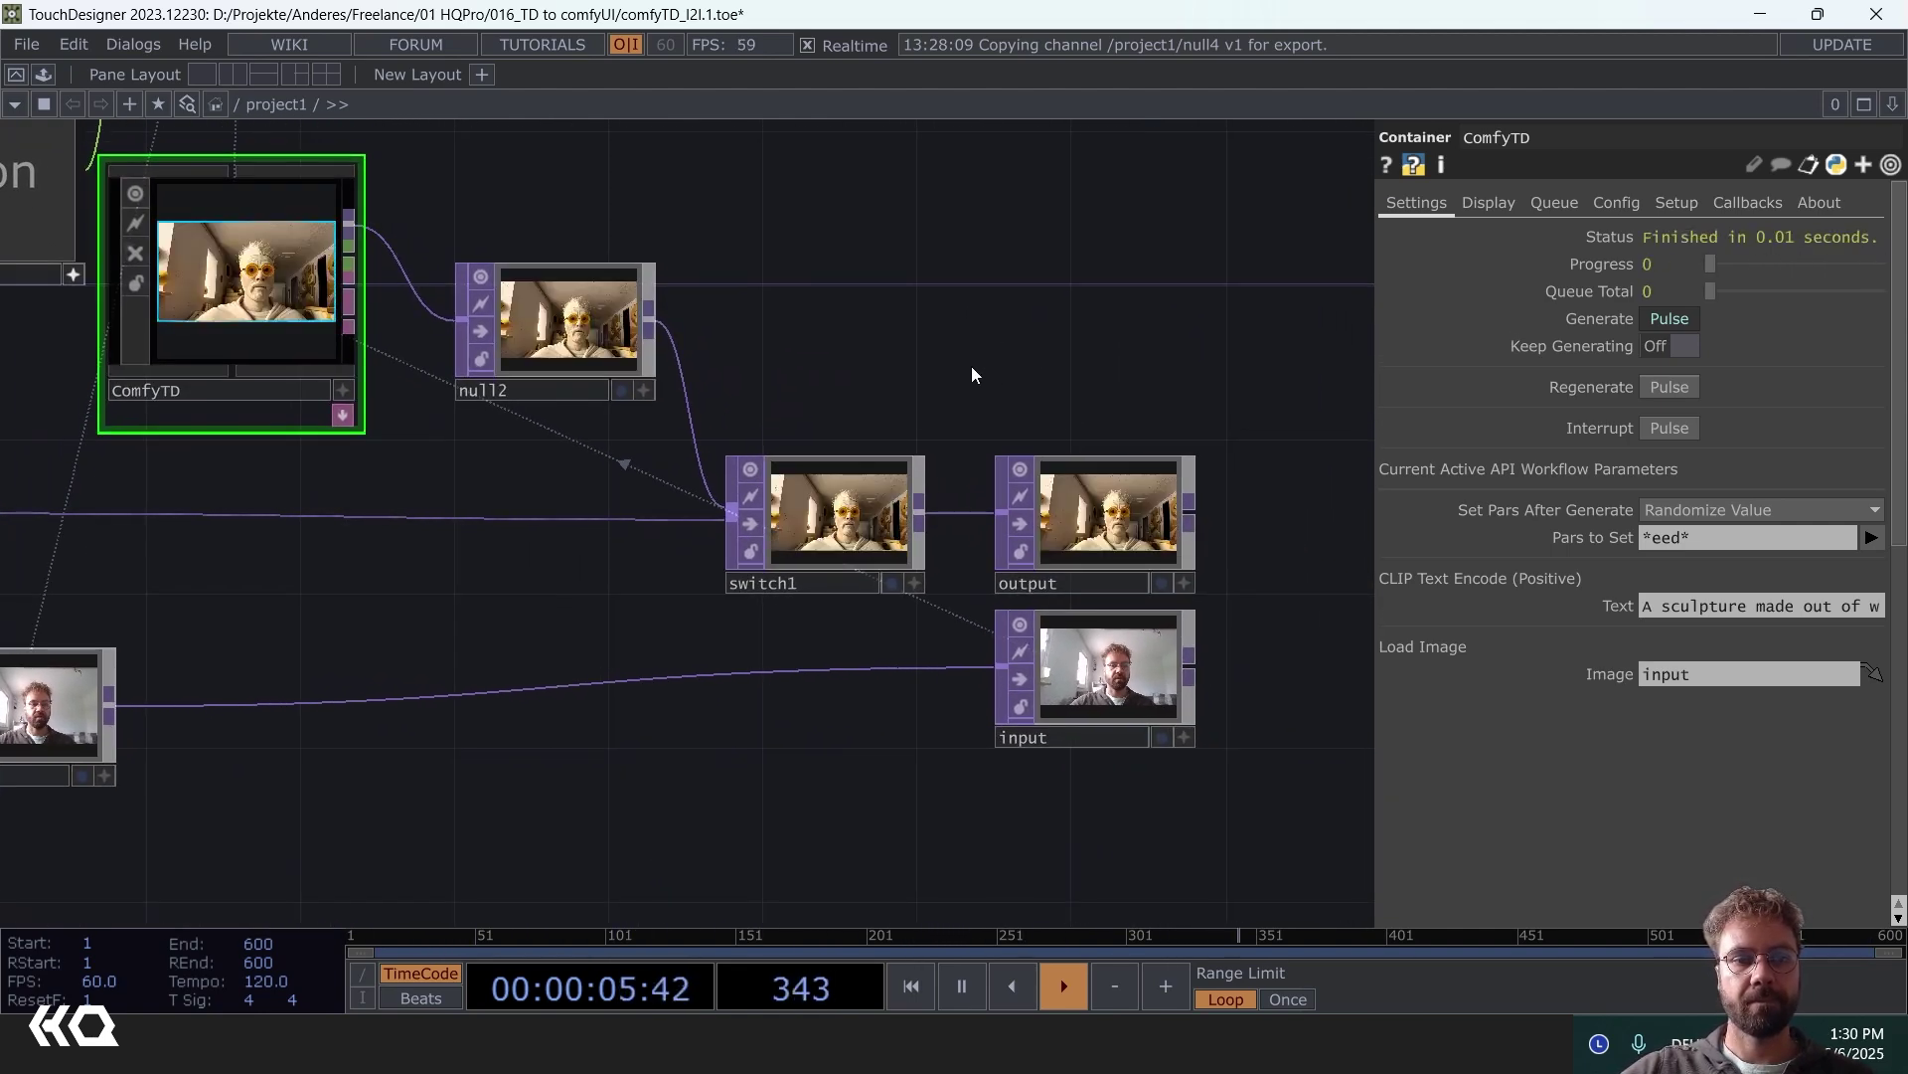
pyautogui.scroll(10, 965, 398)
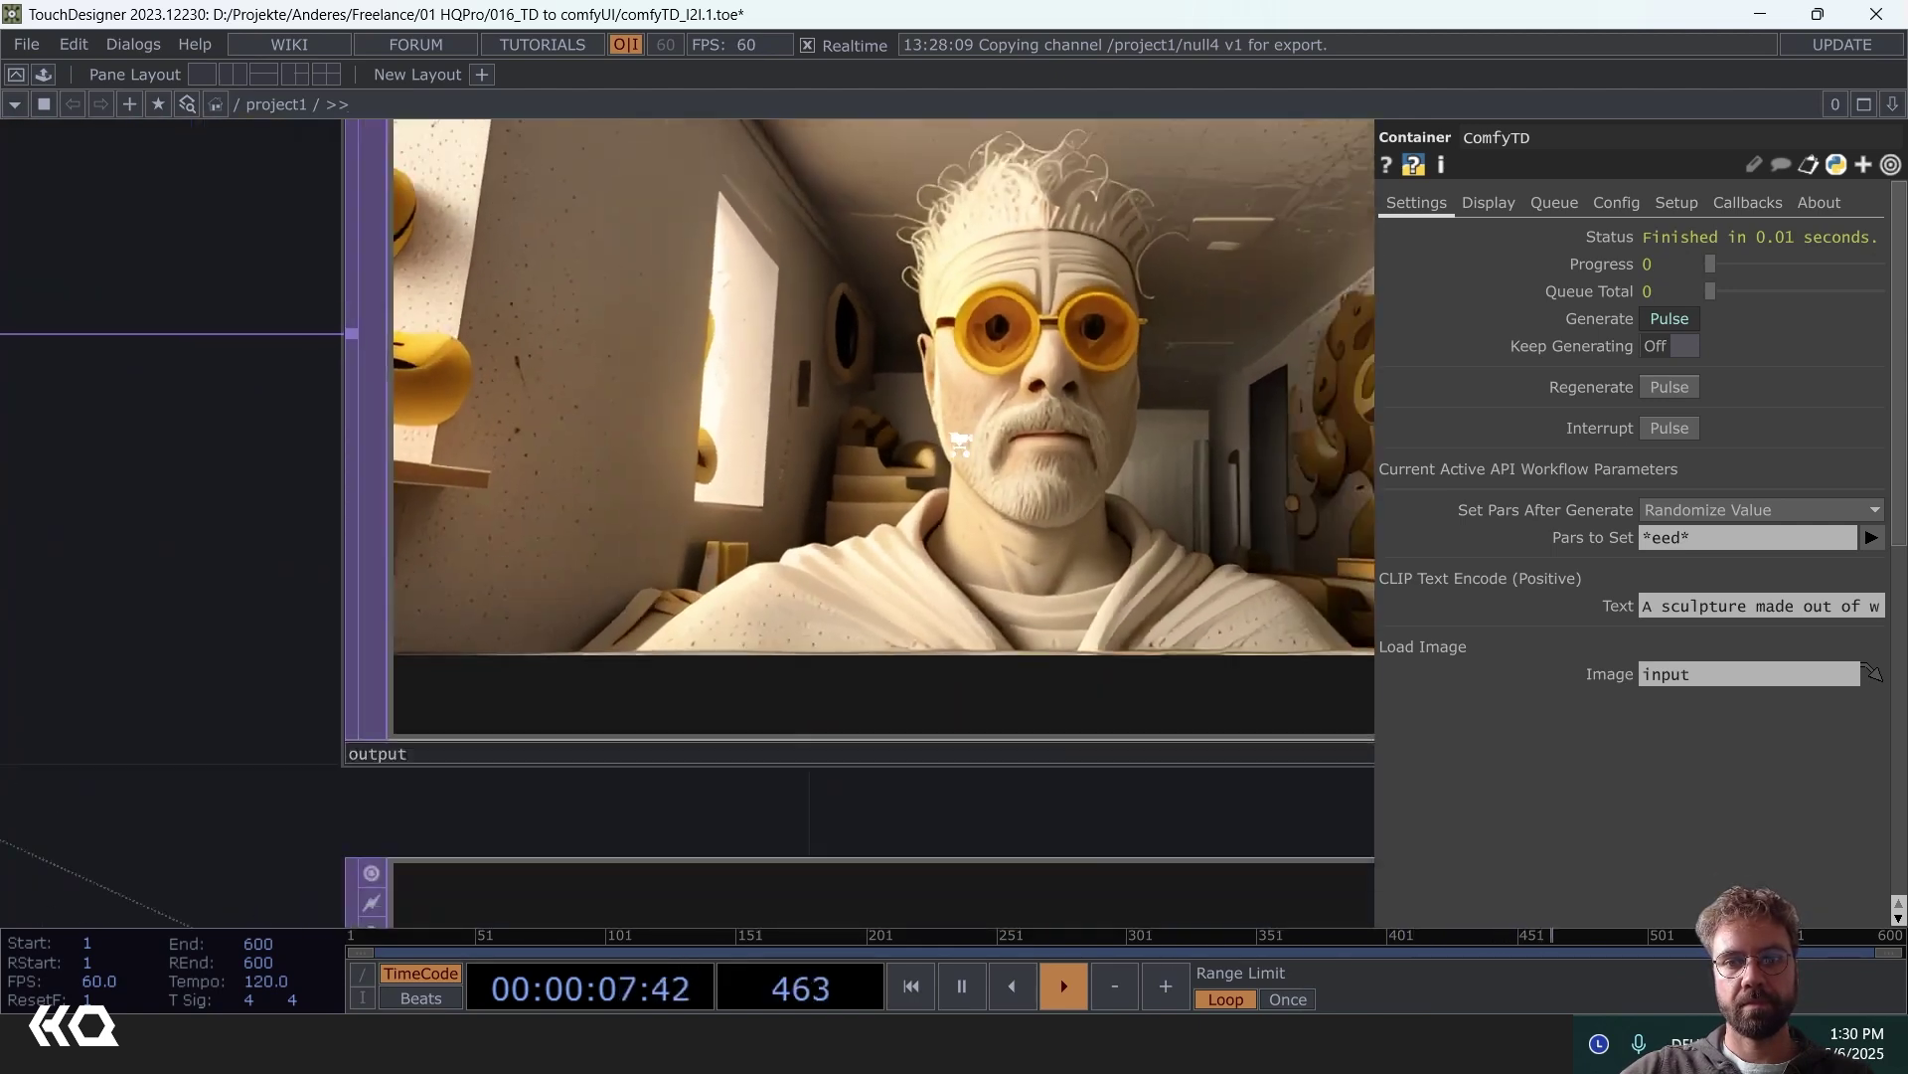
pyautogui.scroll(-3, 958, 443)
pyautogui.scroll(-3, 1167, 397)
pyautogui.scroll(3, 1108, 440)
pyautogui.scroll(2, 1030, 343)
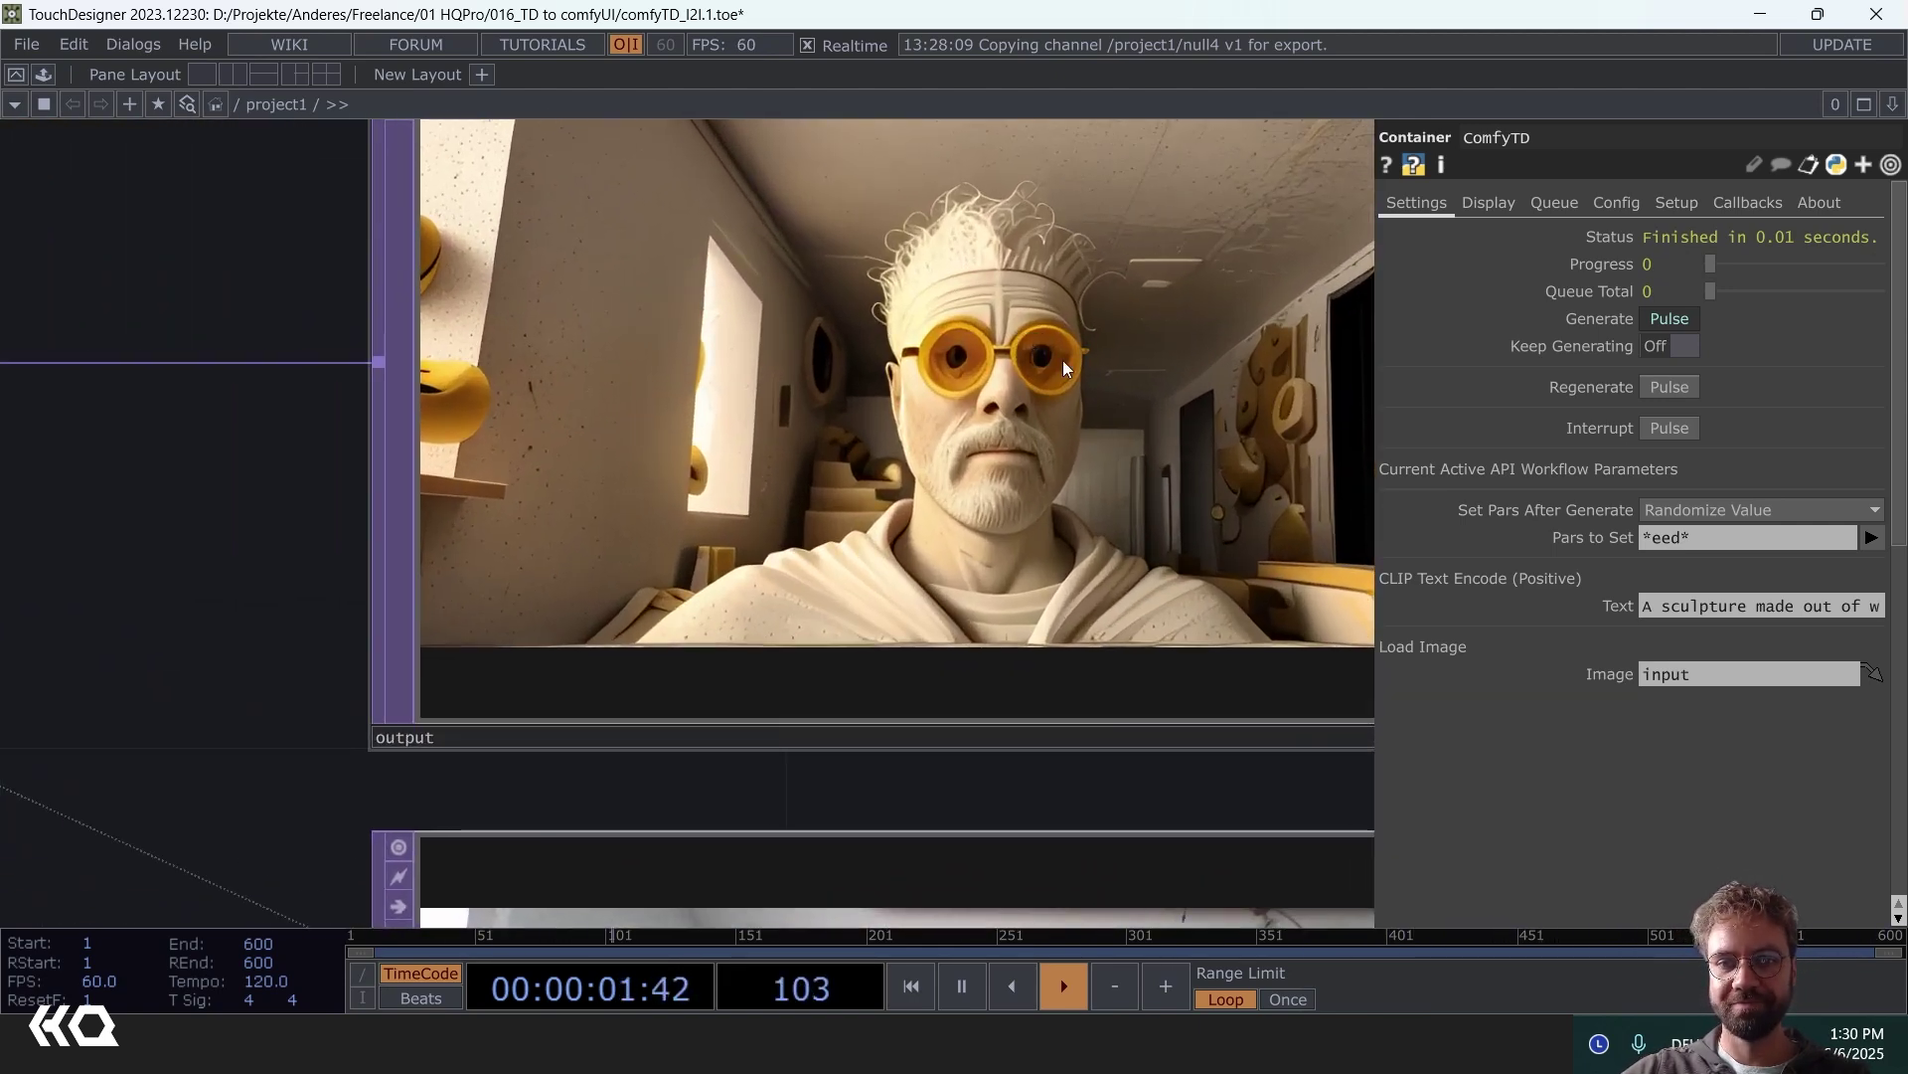
pyautogui.scroll(-5, 1064, 360)
# - Start editing ComfyTD's positive prompt for the bioluminescent jellyfish version
pyautogui.click(1716, 607)
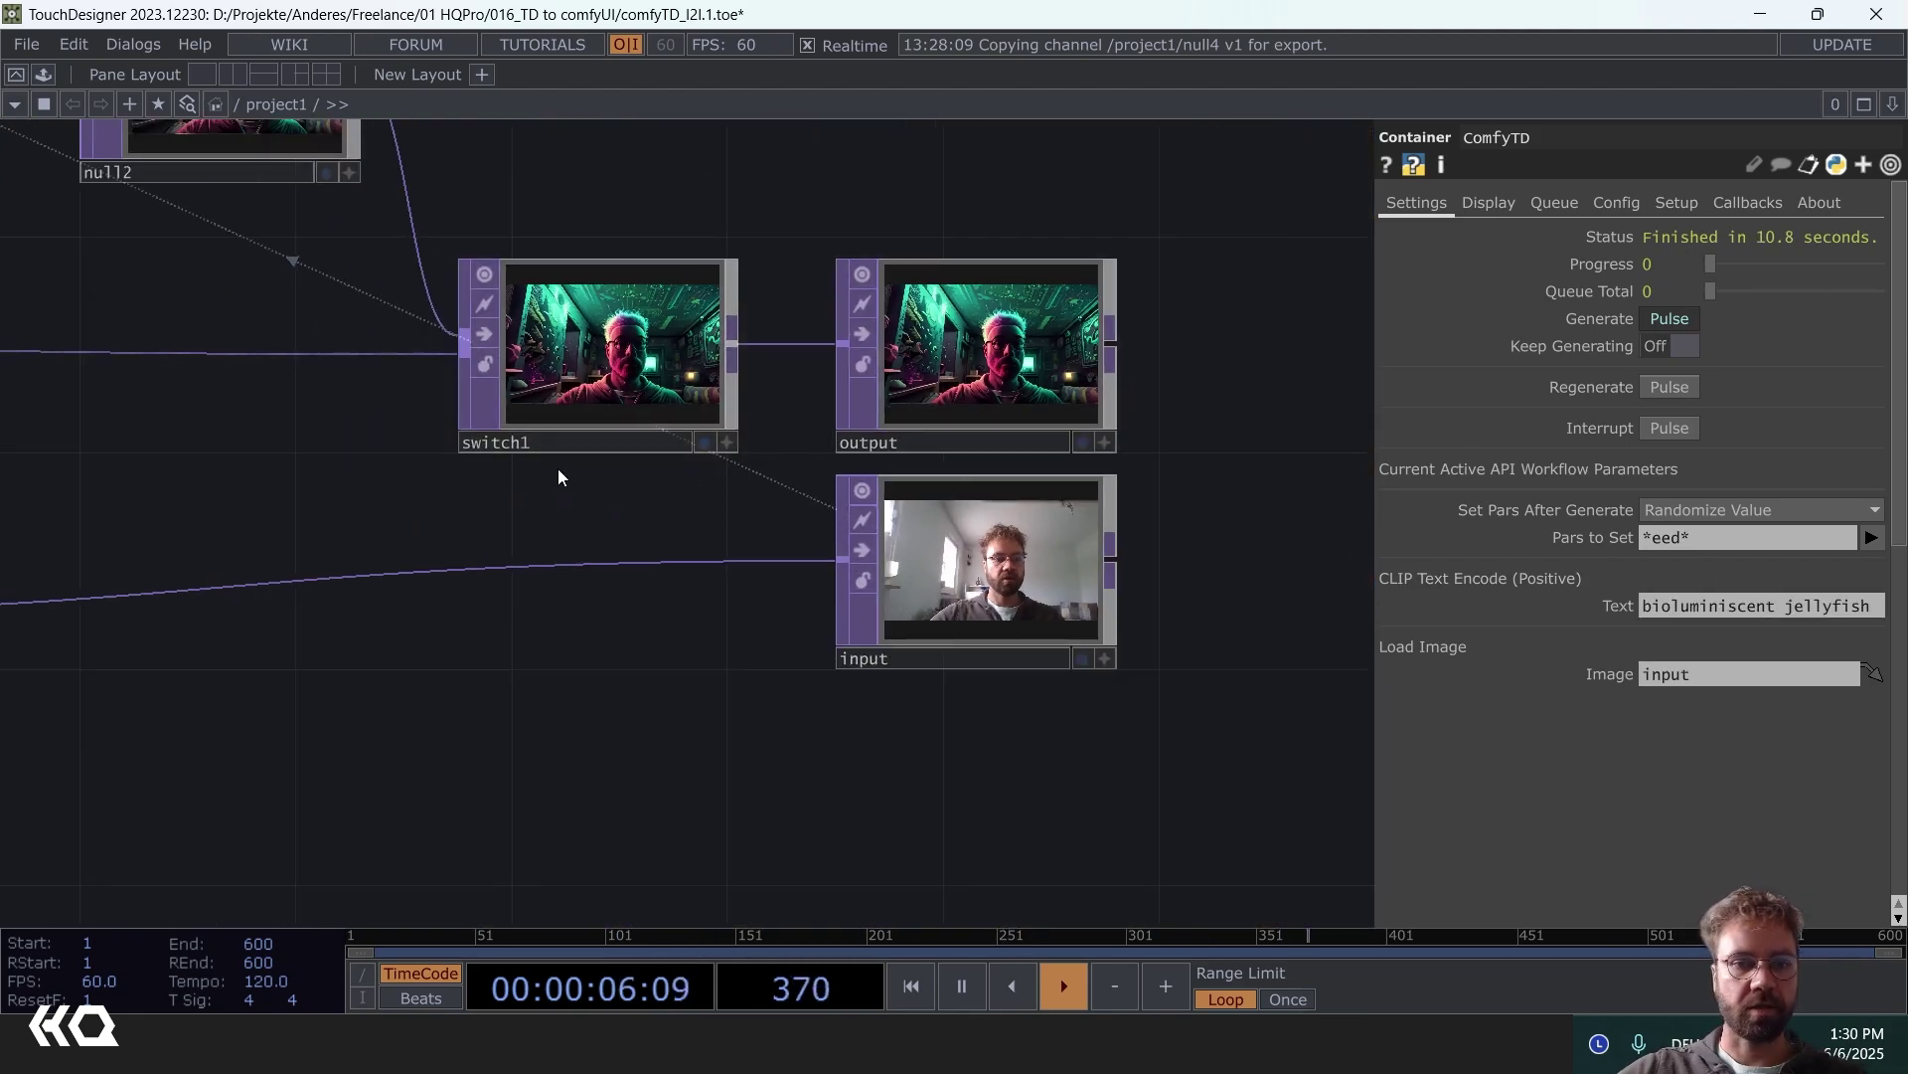
pyautogui.scroll(2, 696, 343)
pyautogui.scroll(-2, 694, 338)
pyautogui.scroll(-2, 637, 348)
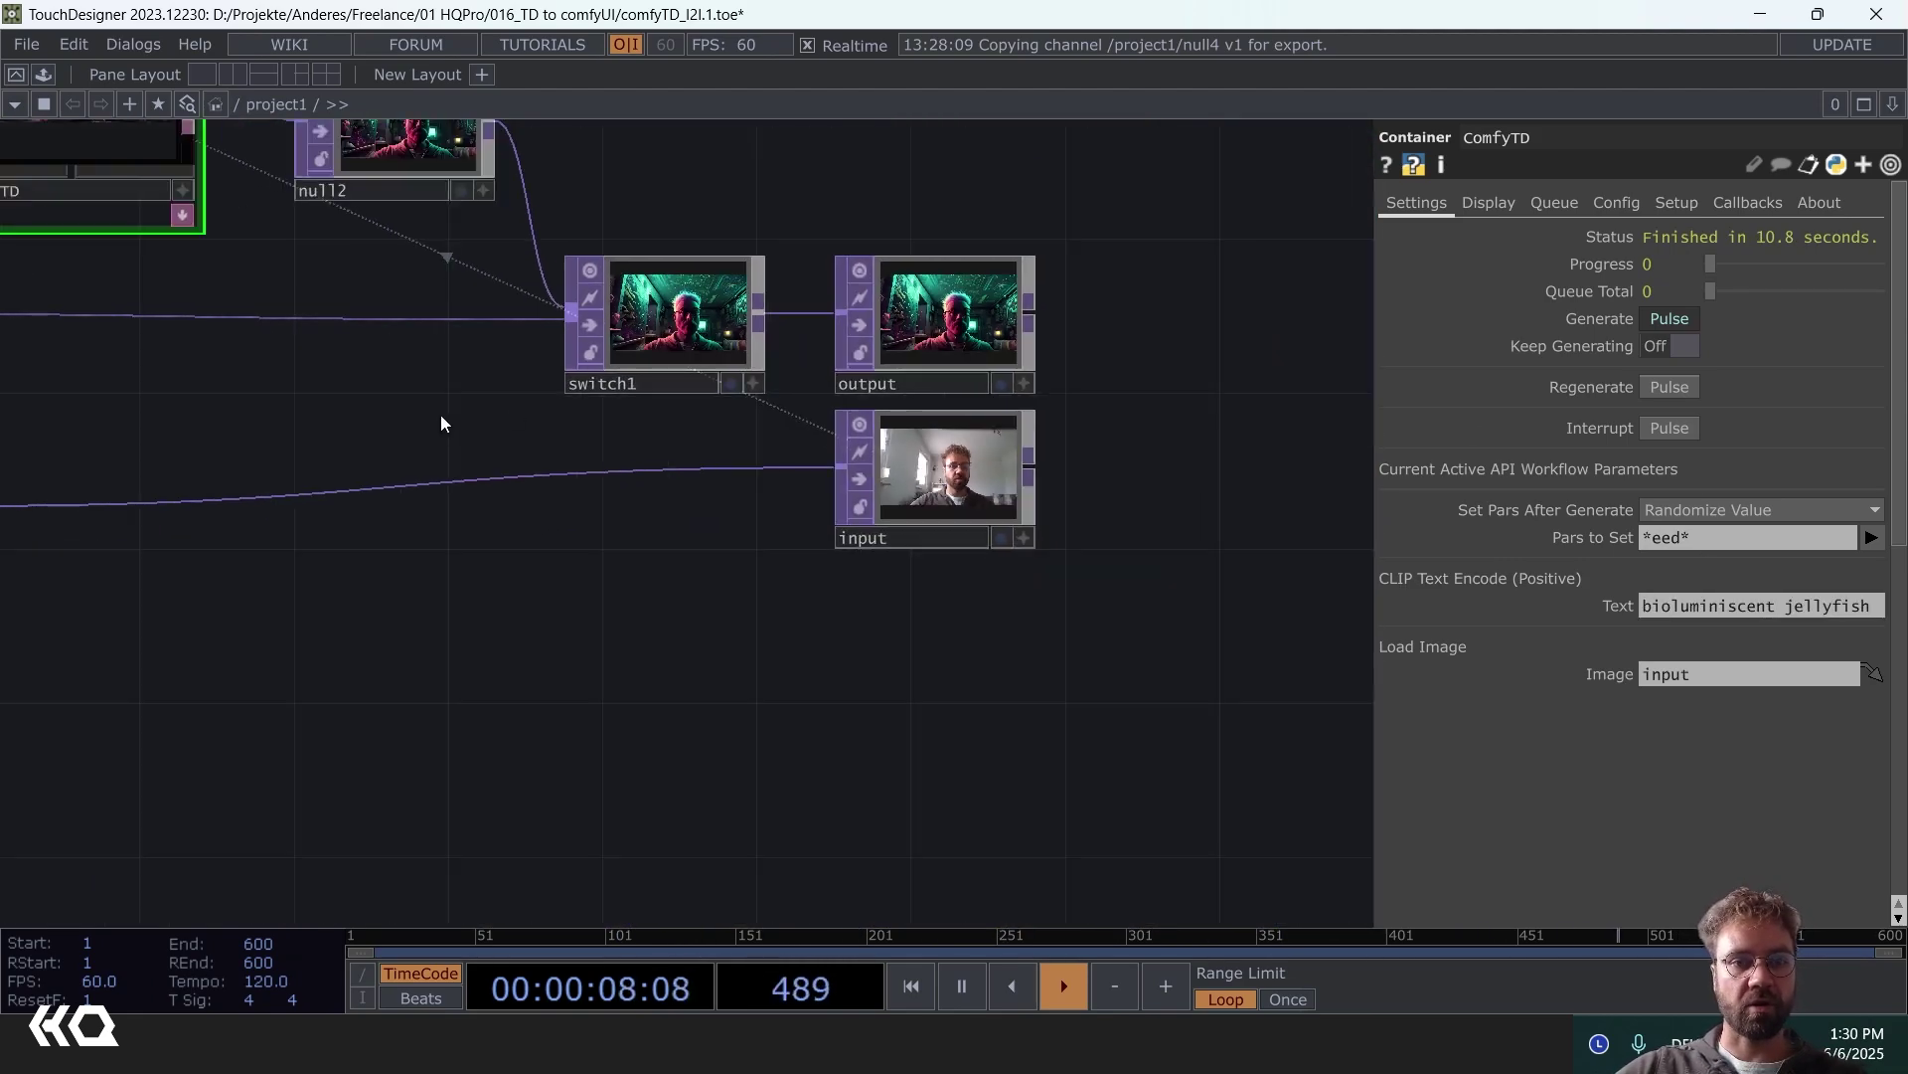
# - Feed rgbkey1's keyed star render into null1 instead of the webcam, and queue a new generation
pyautogui.scroll(2, 439, 415)
pyautogui.moveTo(440, 415); pyautogui.dragTo(1011, 599)
pyautogui.scroll(-1, 1006, 598)
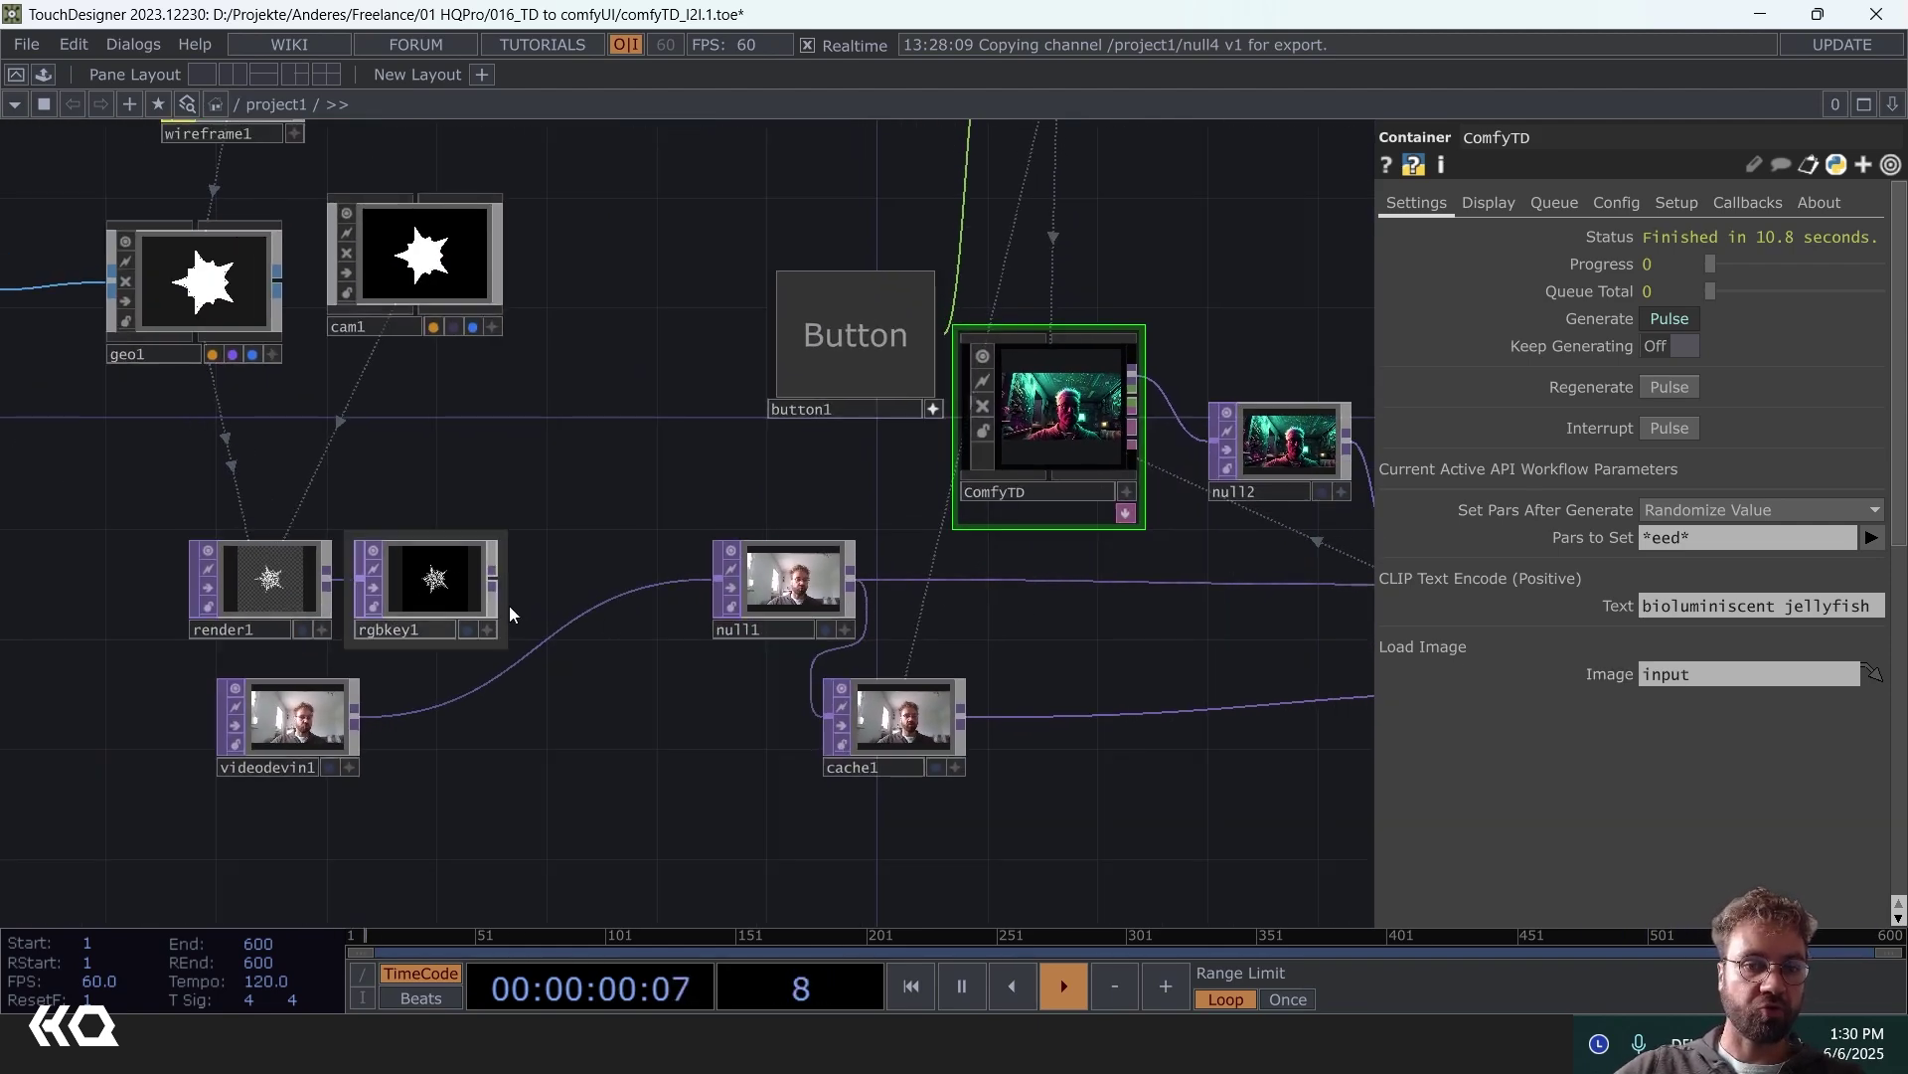
pyautogui.click(493, 578)
pyautogui.click(600, 612)
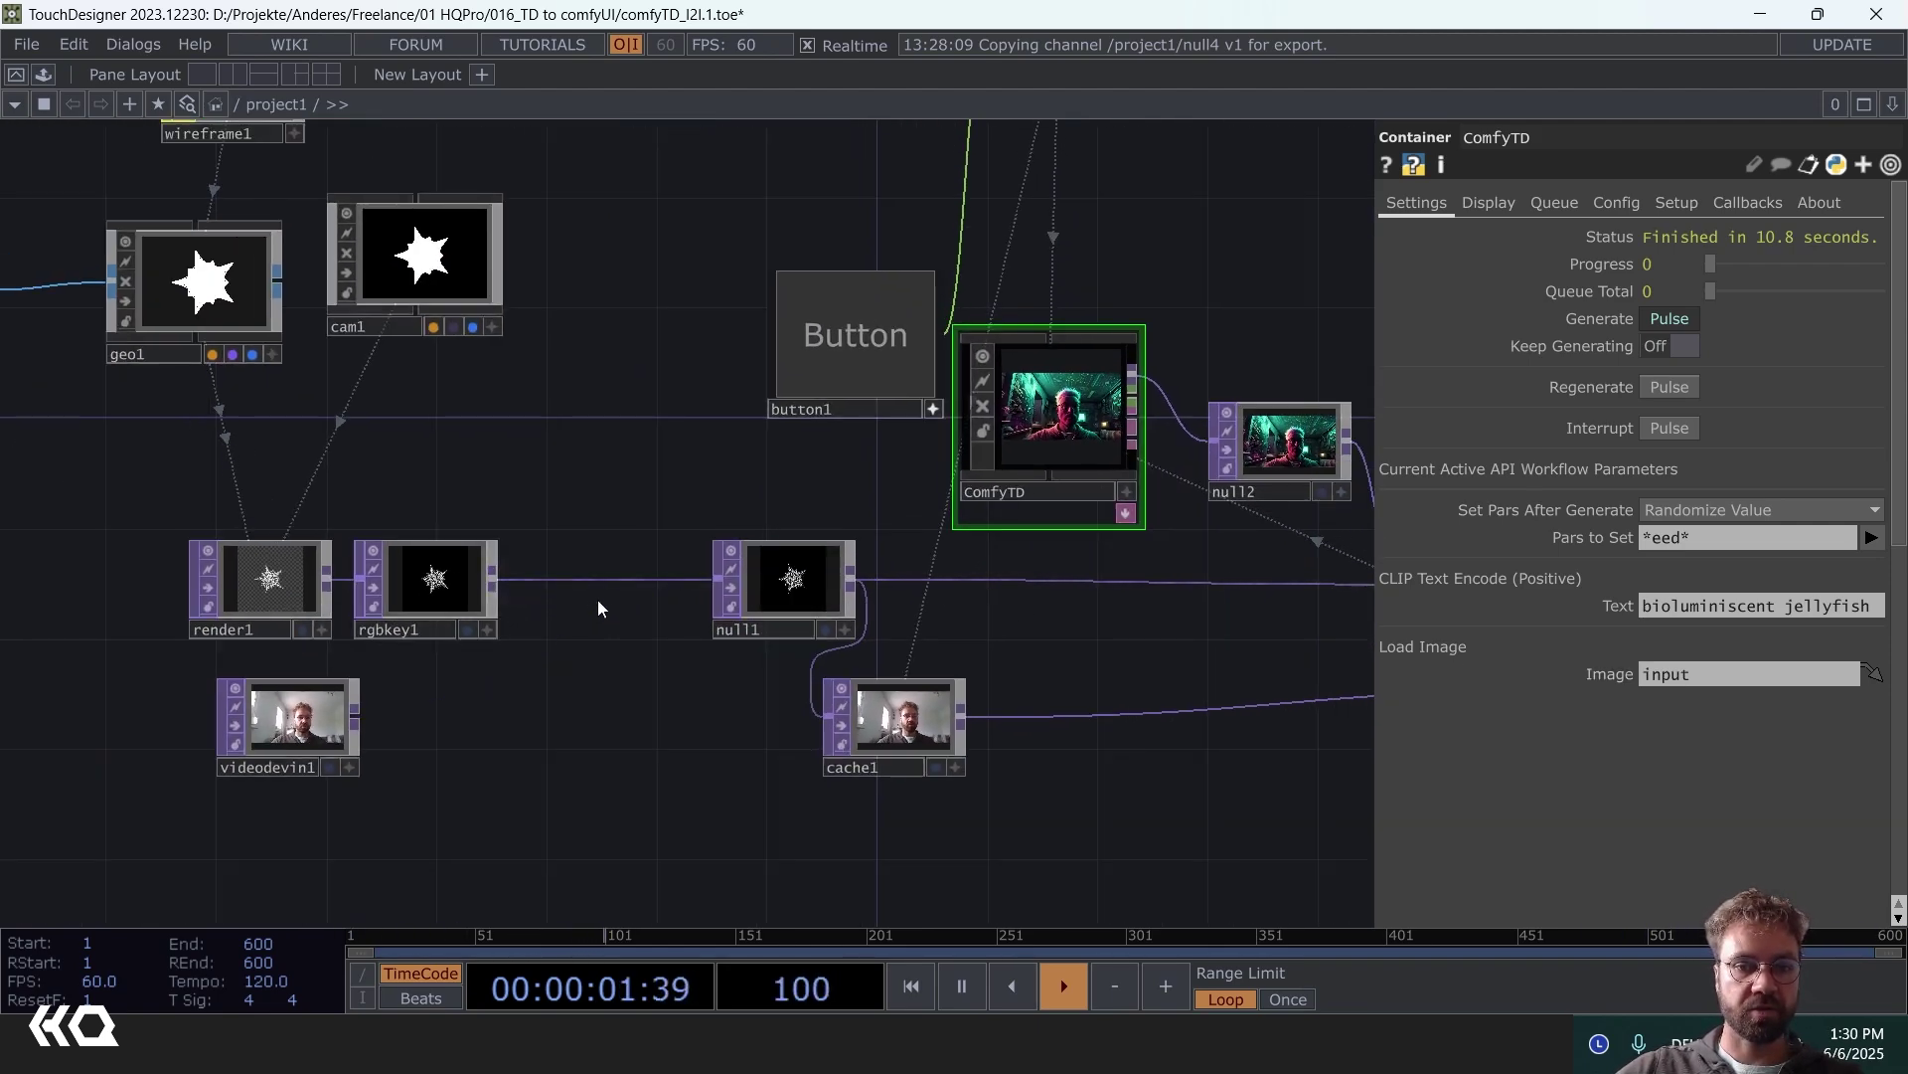
pyautogui.click(848, 366)
# - Inspect the output node's glowing green star in a bioluminescent undersea scene
pyautogui.moveTo(1125, 648); pyautogui.dragTo(656, 665)
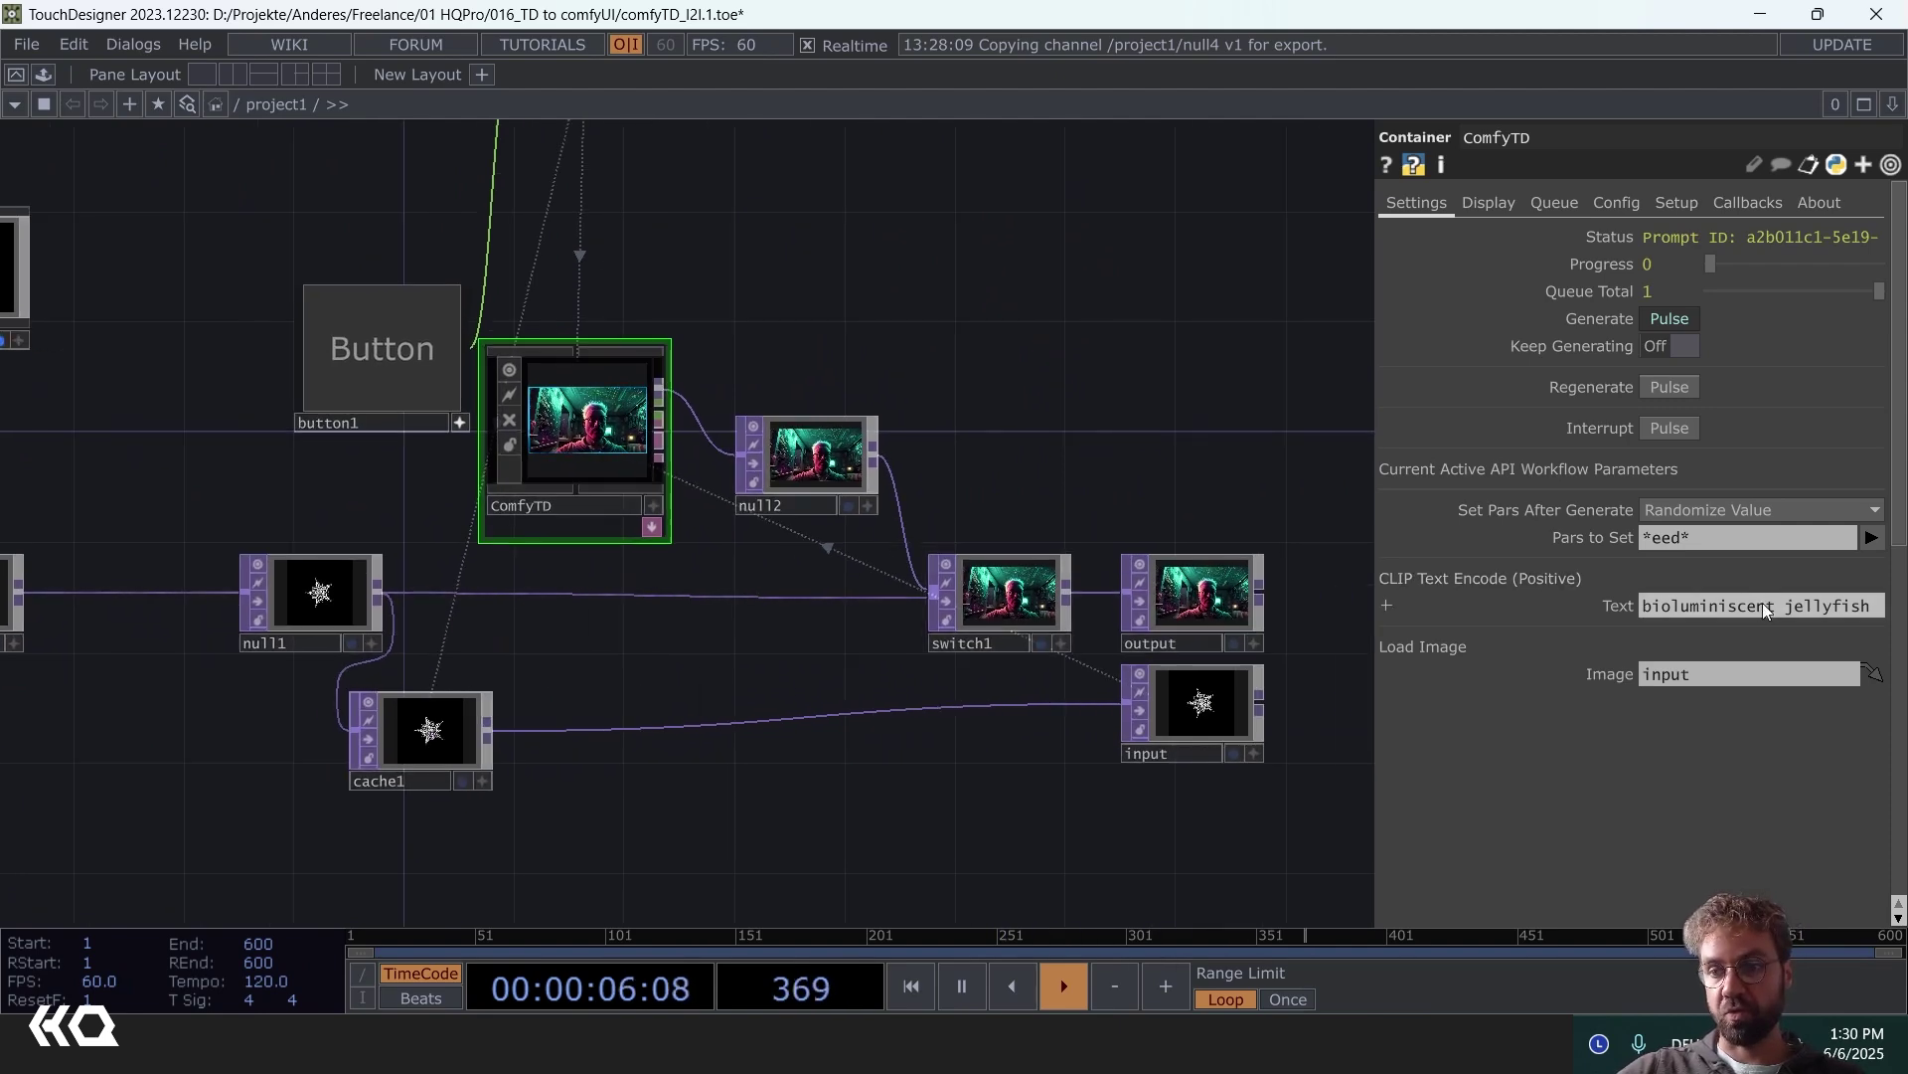
pyautogui.scroll(4, 1218, 624)
pyautogui.scroll(2, 1193, 598)
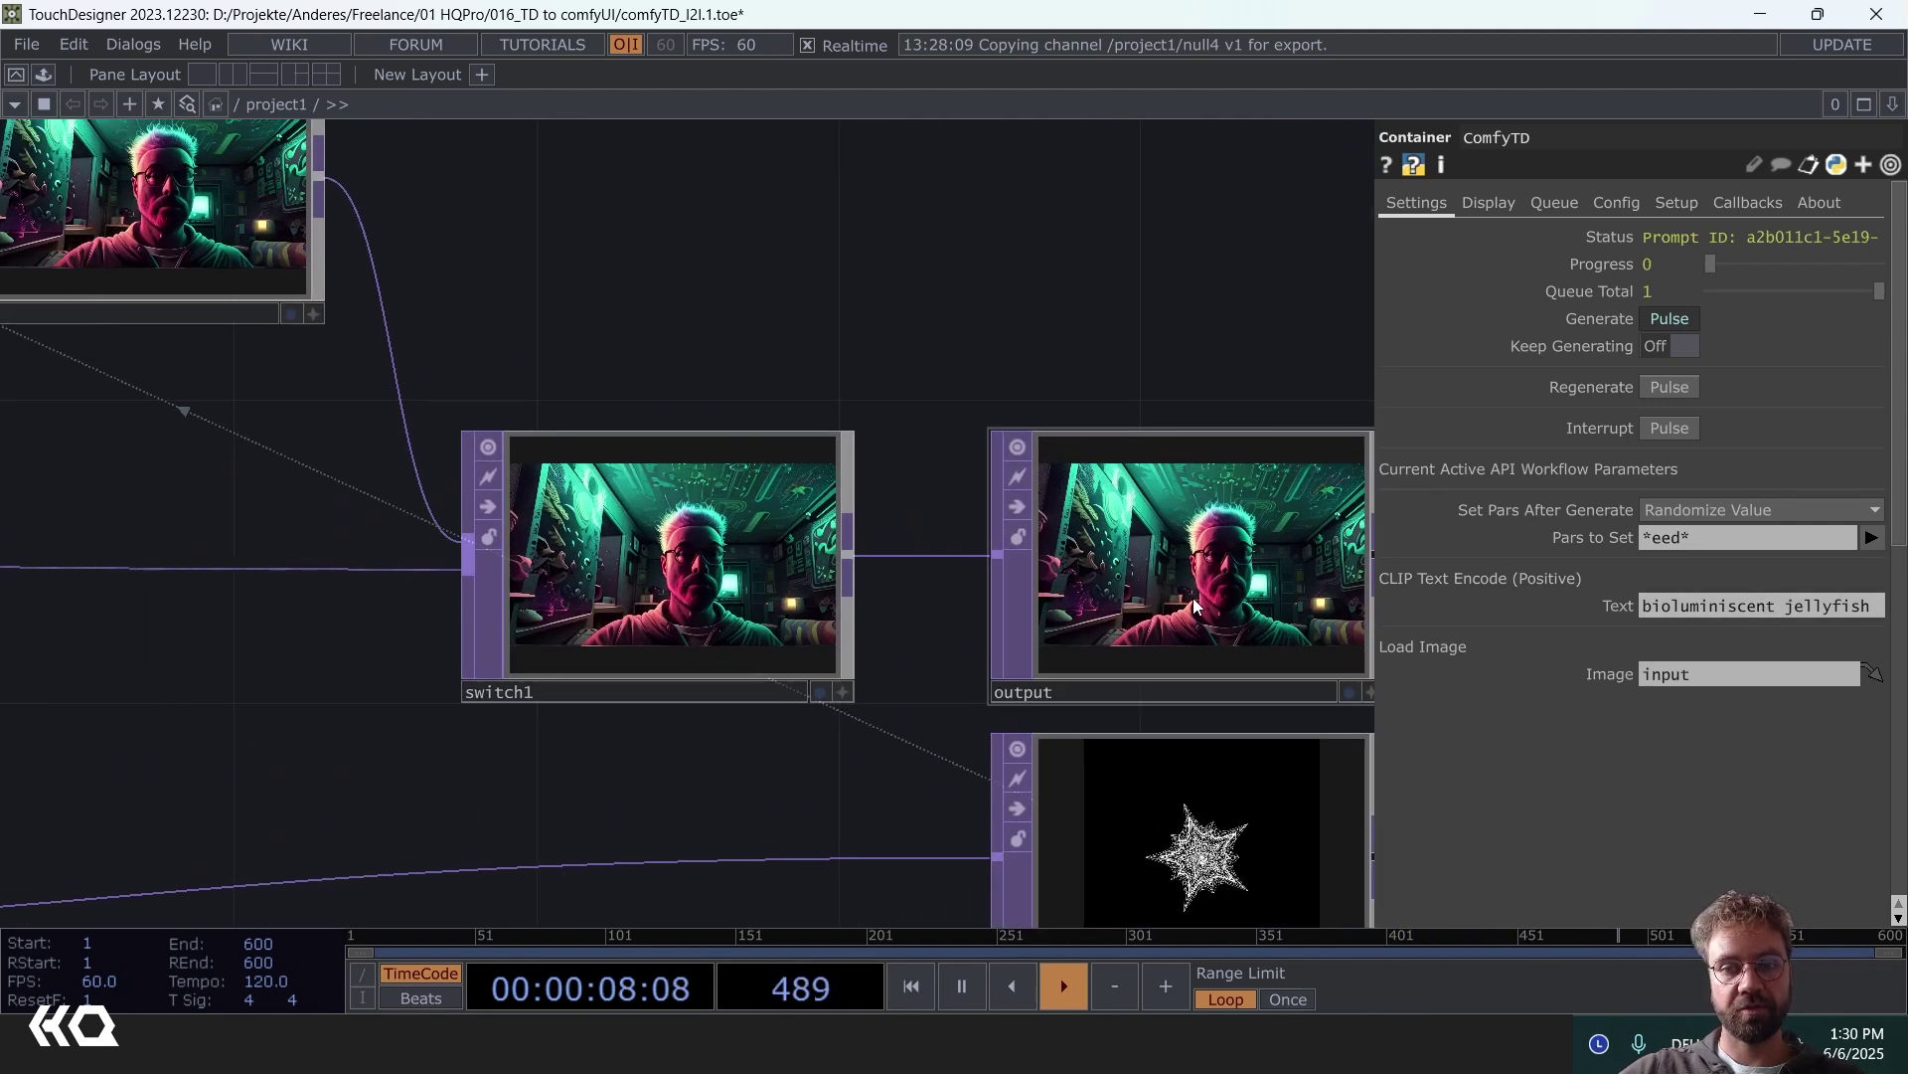
pyautogui.moveTo(1082, 330); pyautogui.dragTo(735, 160)
pyautogui.scroll(-2, 963, 338)
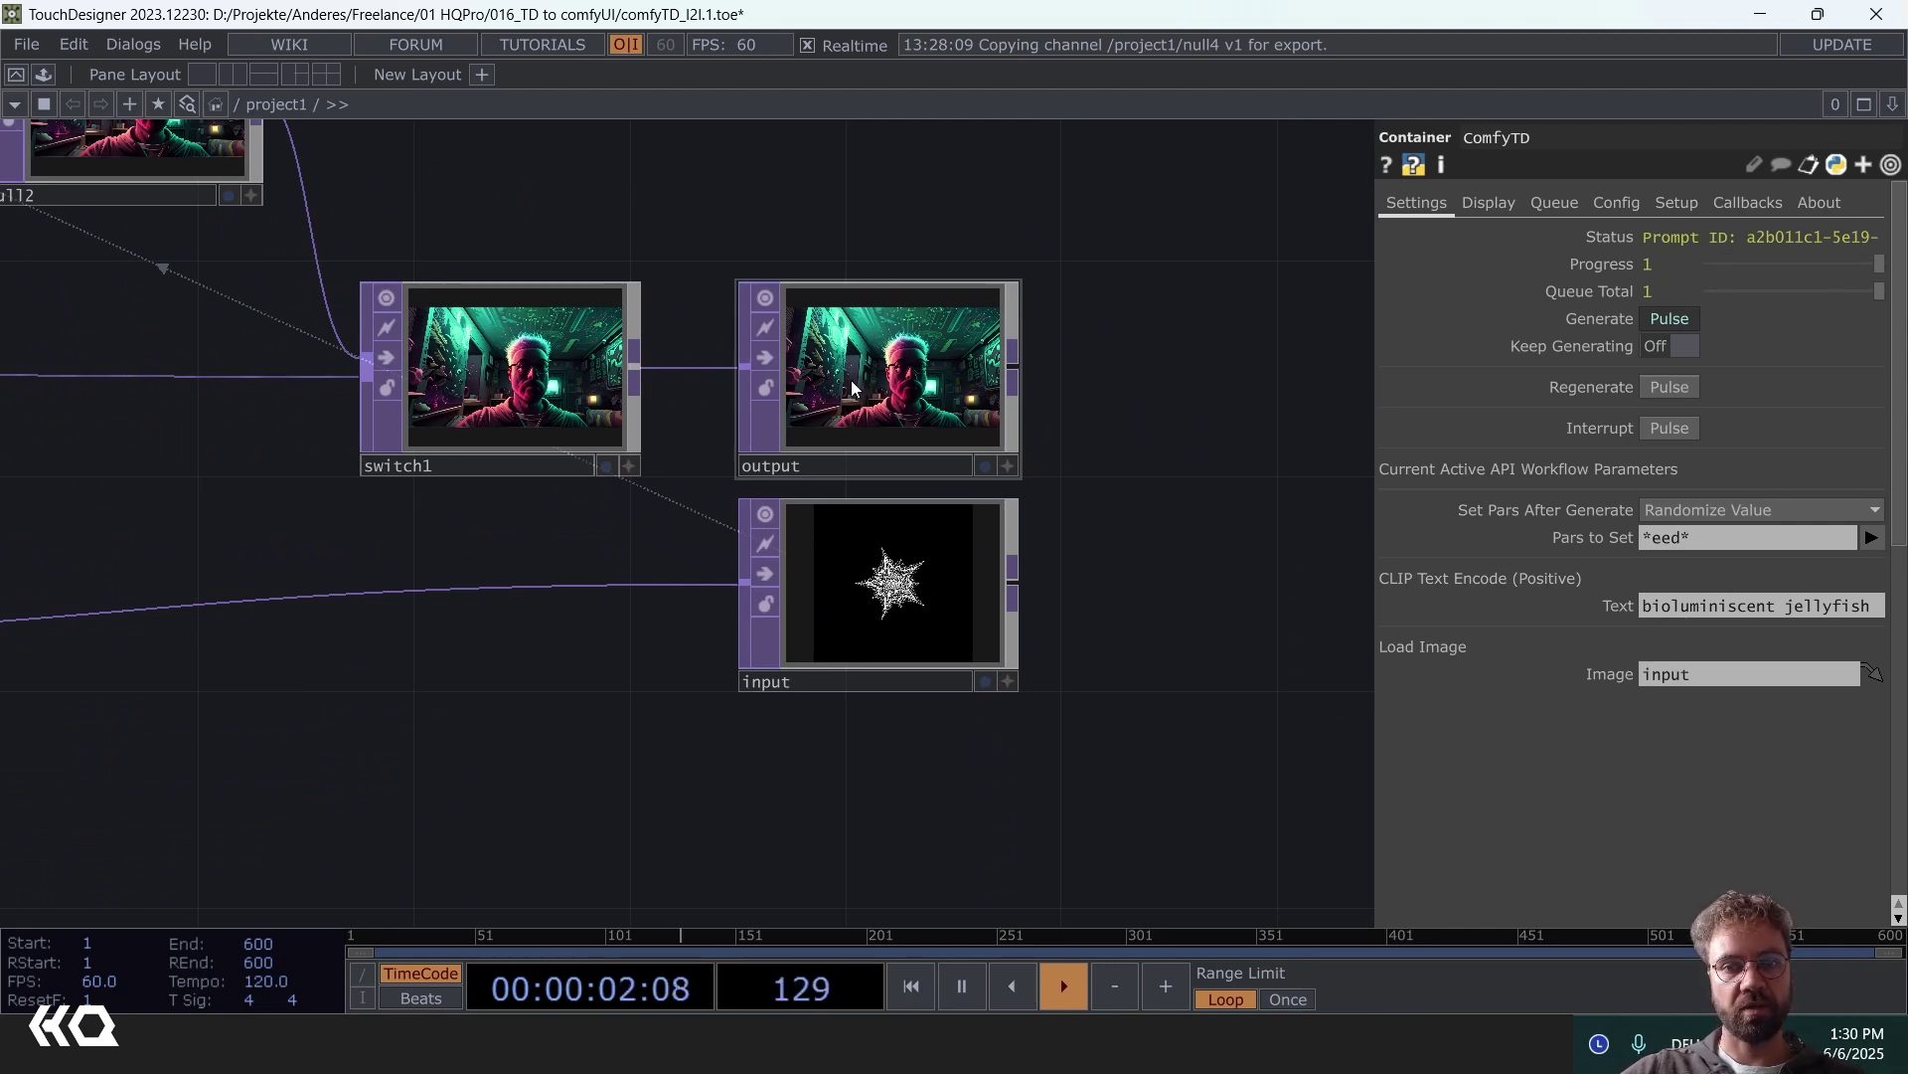
pyautogui.scroll(8, 920, 374)
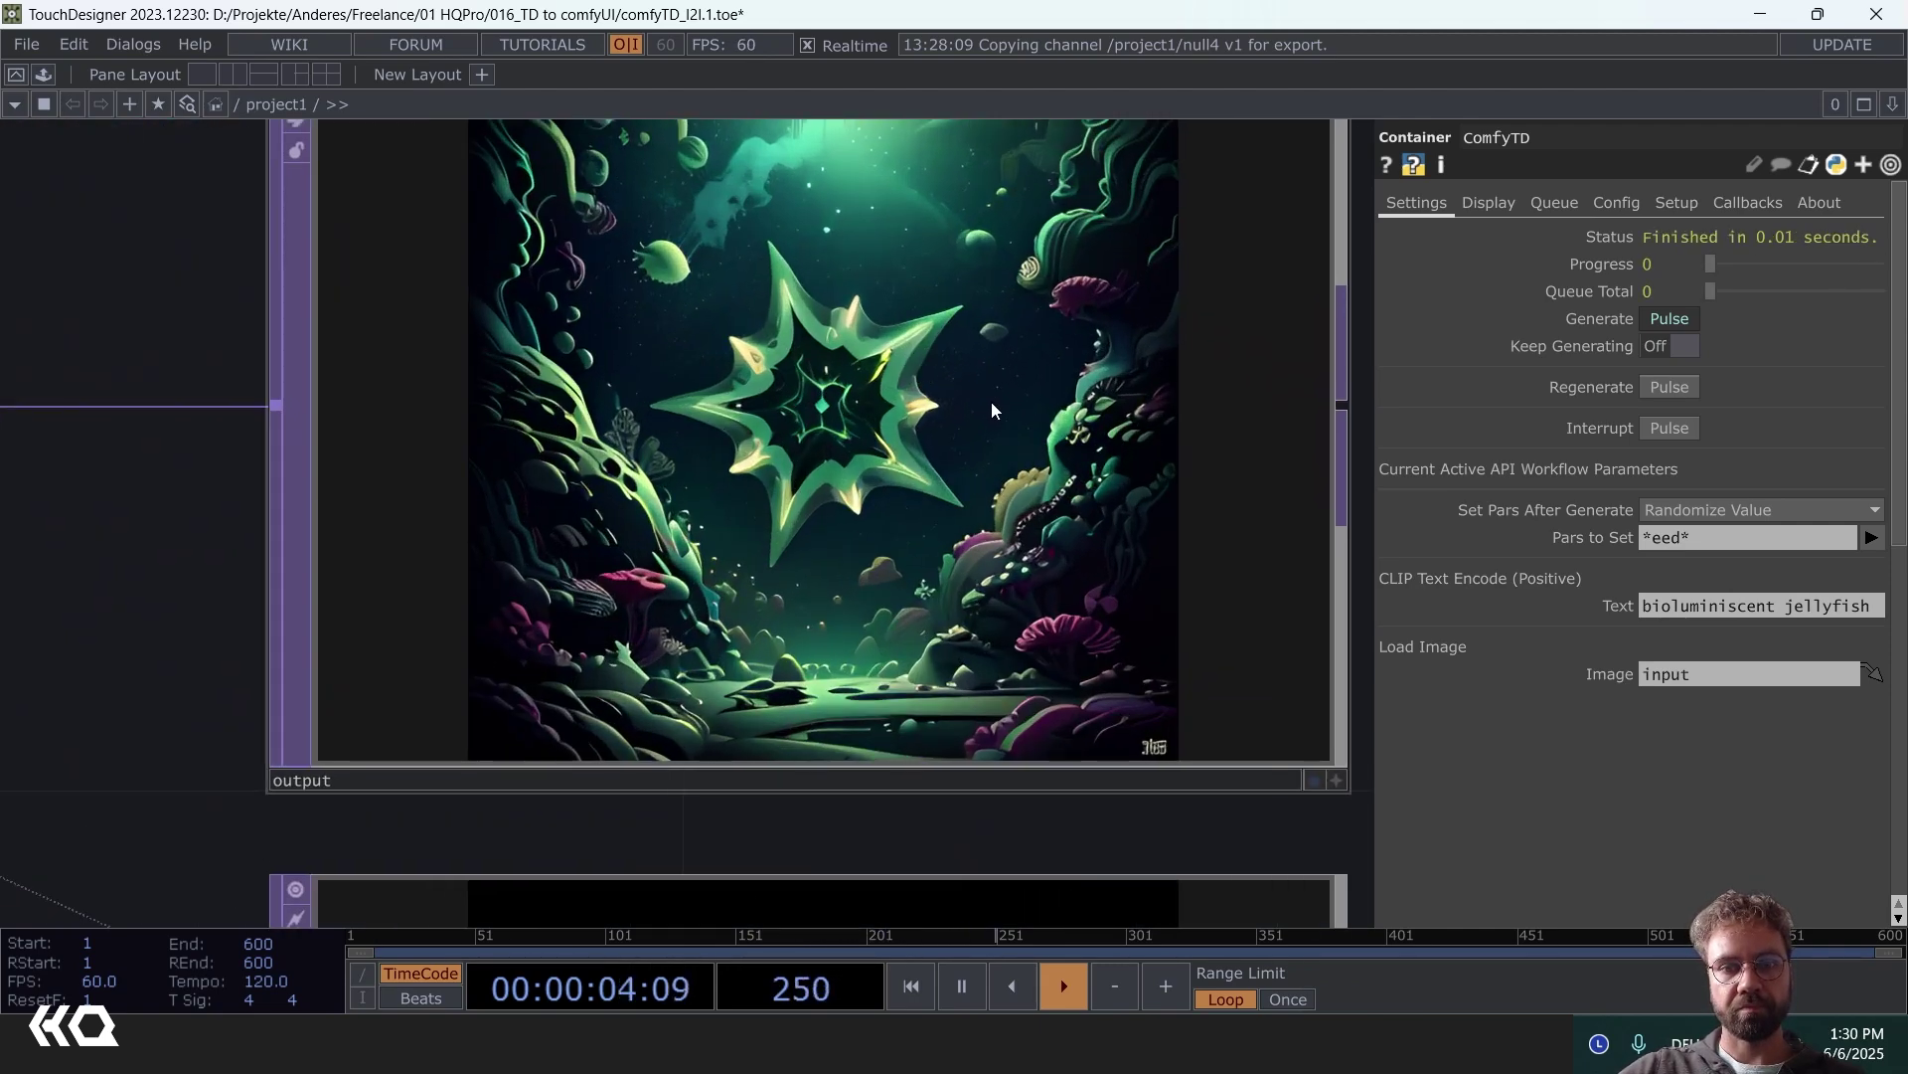
pyautogui.scroll(-8, 992, 402)
pyautogui.moveTo(885, 358); pyautogui.dragTo(1196, 418)
pyautogui.scroll(5, 734, 382)
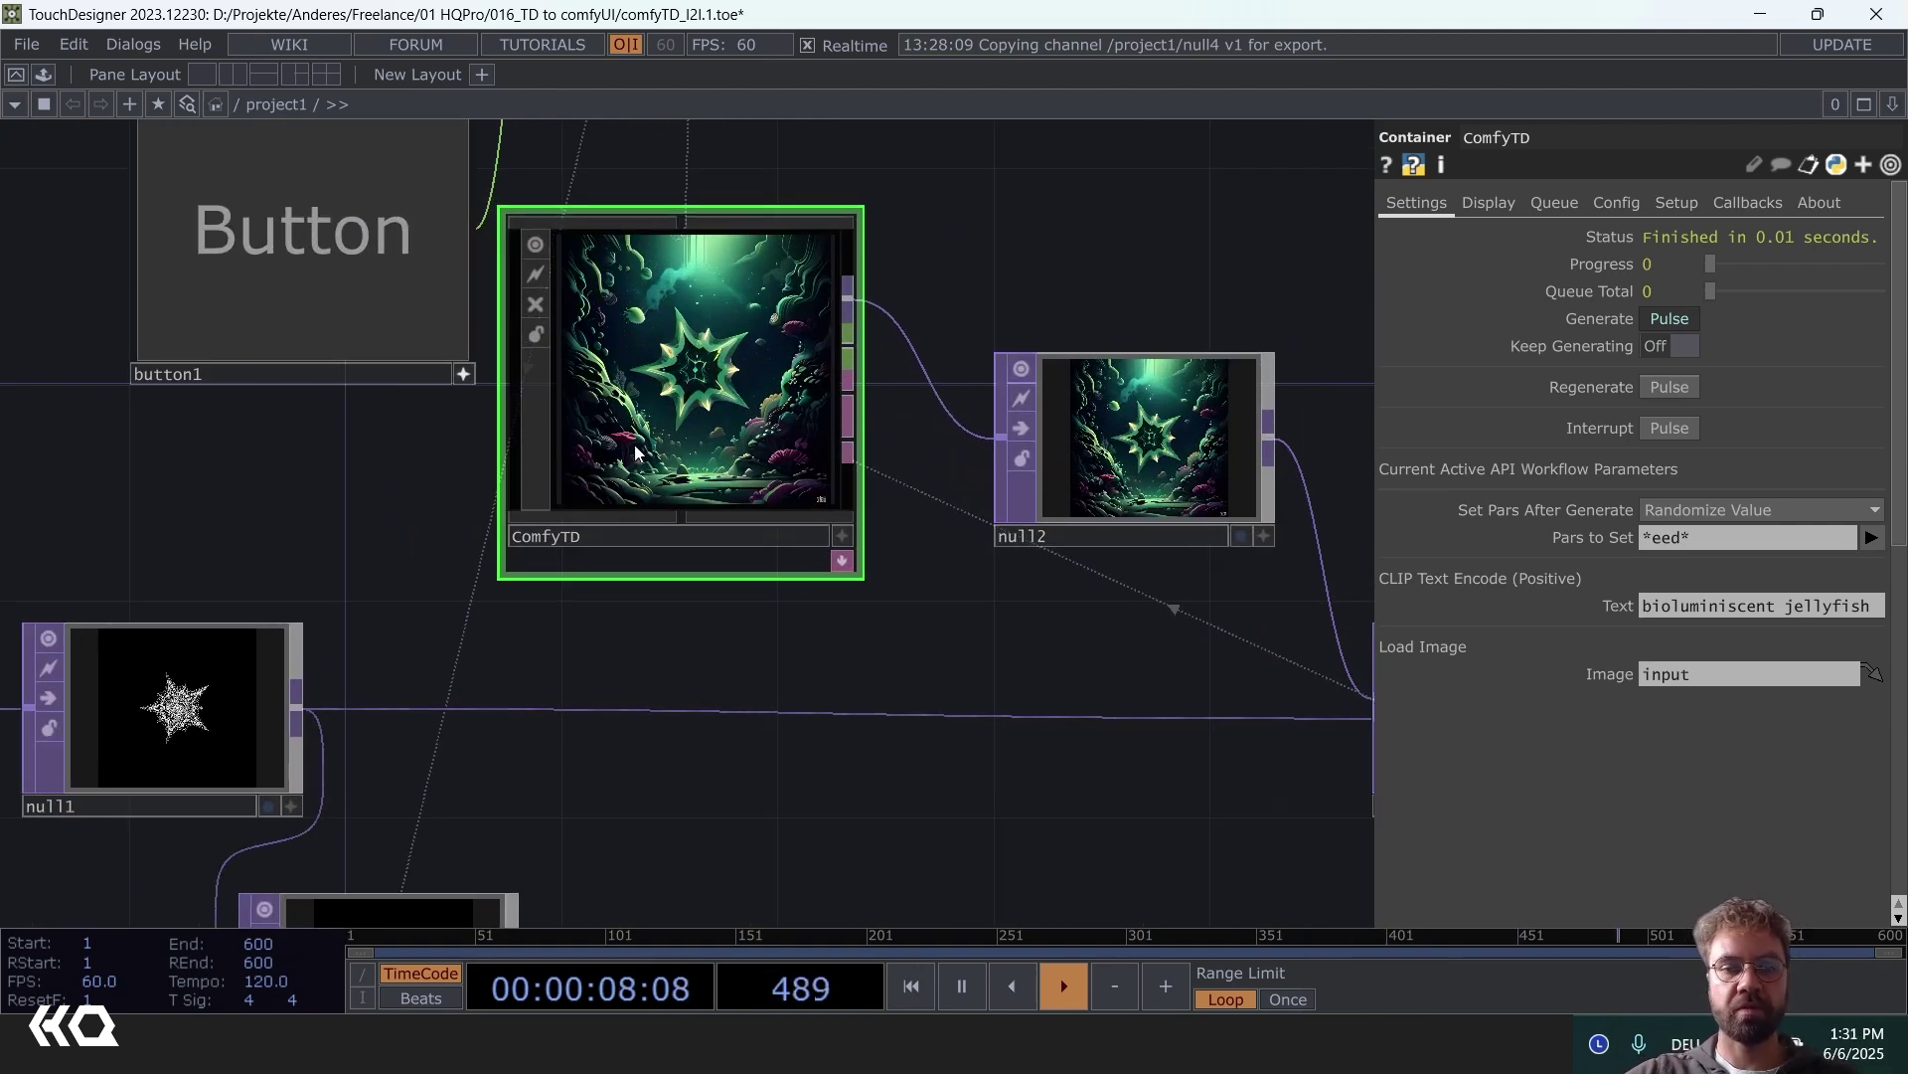
pyautogui.scroll(-4, 452, 487)
# - Move button1 up and left out of the way, recentring on the ComfyTD node
pyautogui.click(452, 425)
pyautogui.moveTo(354, 339); pyautogui.dragTo(327, 285)
pyautogui.moveTo(422, 371); pyautogui.dragTo(338, 261)
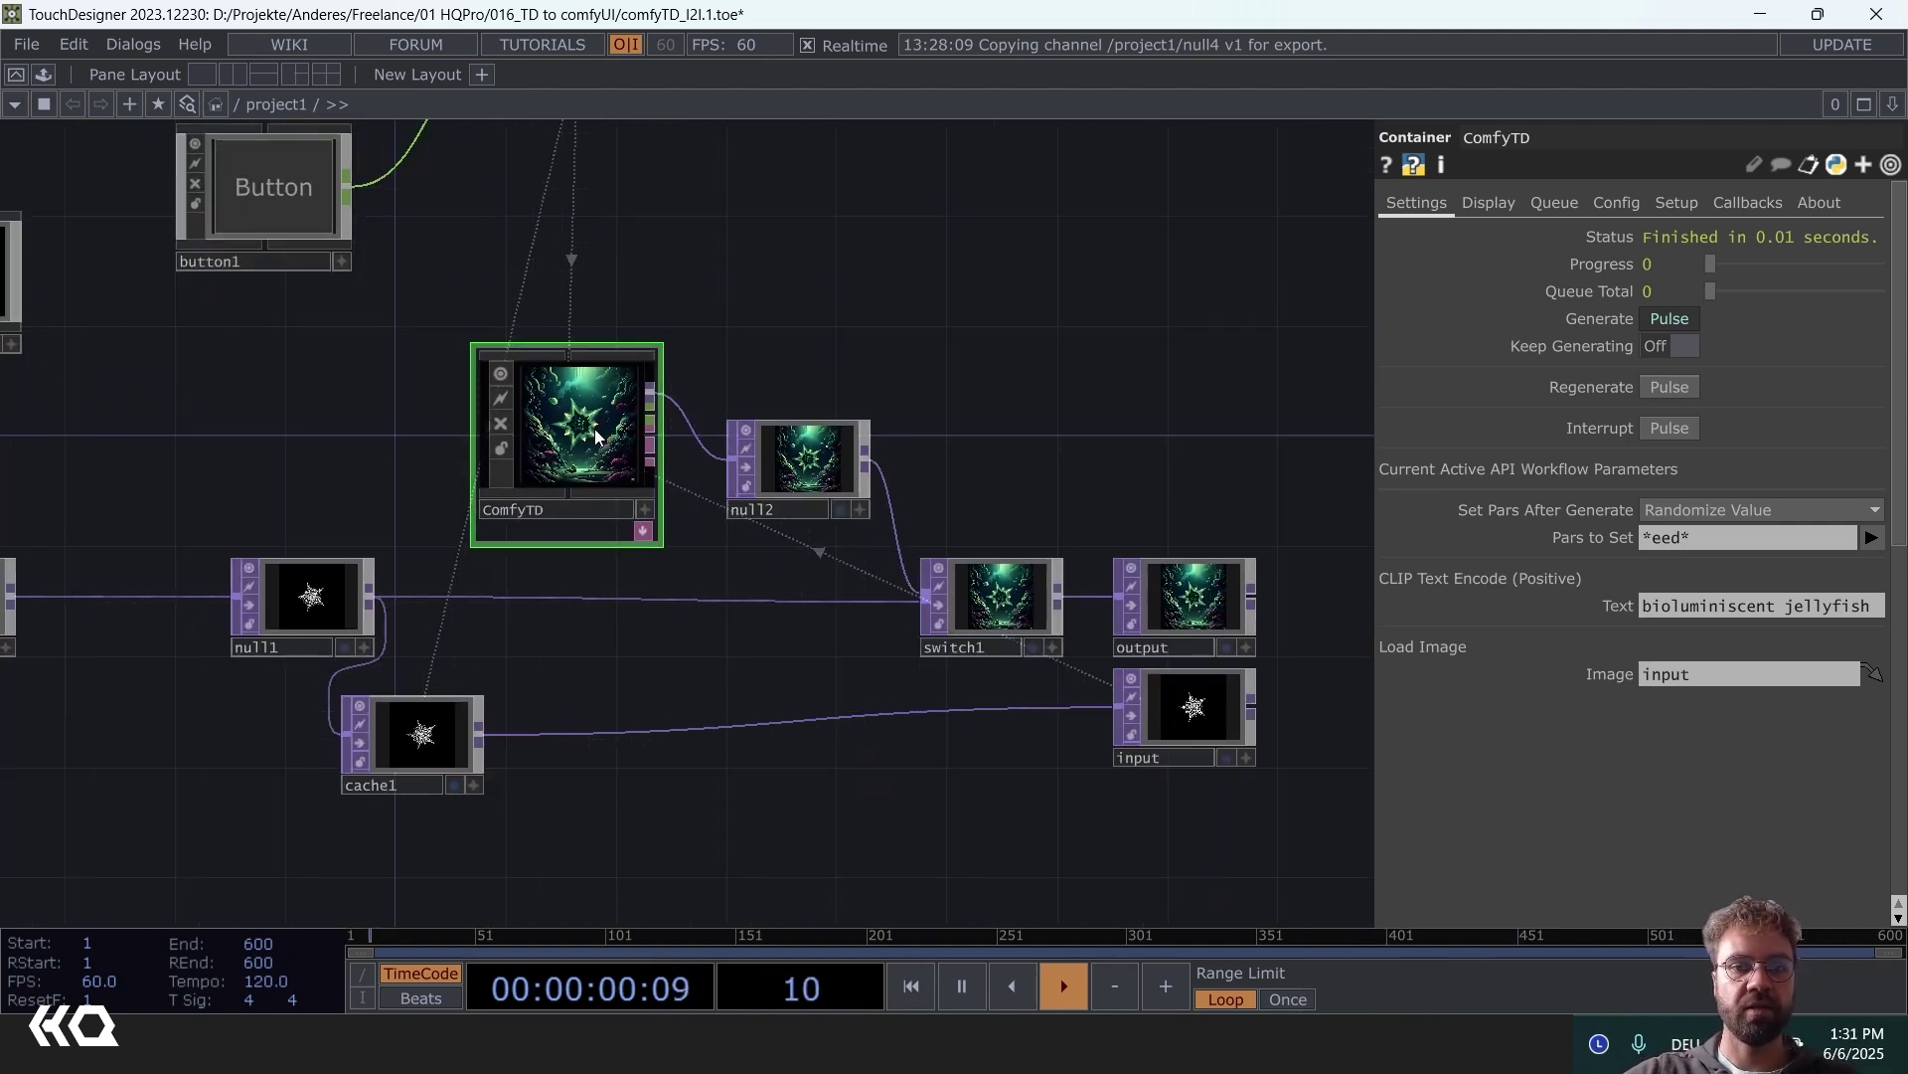
pyautogui.scroll(5, 569, 462)
pyautogui.moveTo(1034, 345); pyautogui.dragTo(1041, 353)
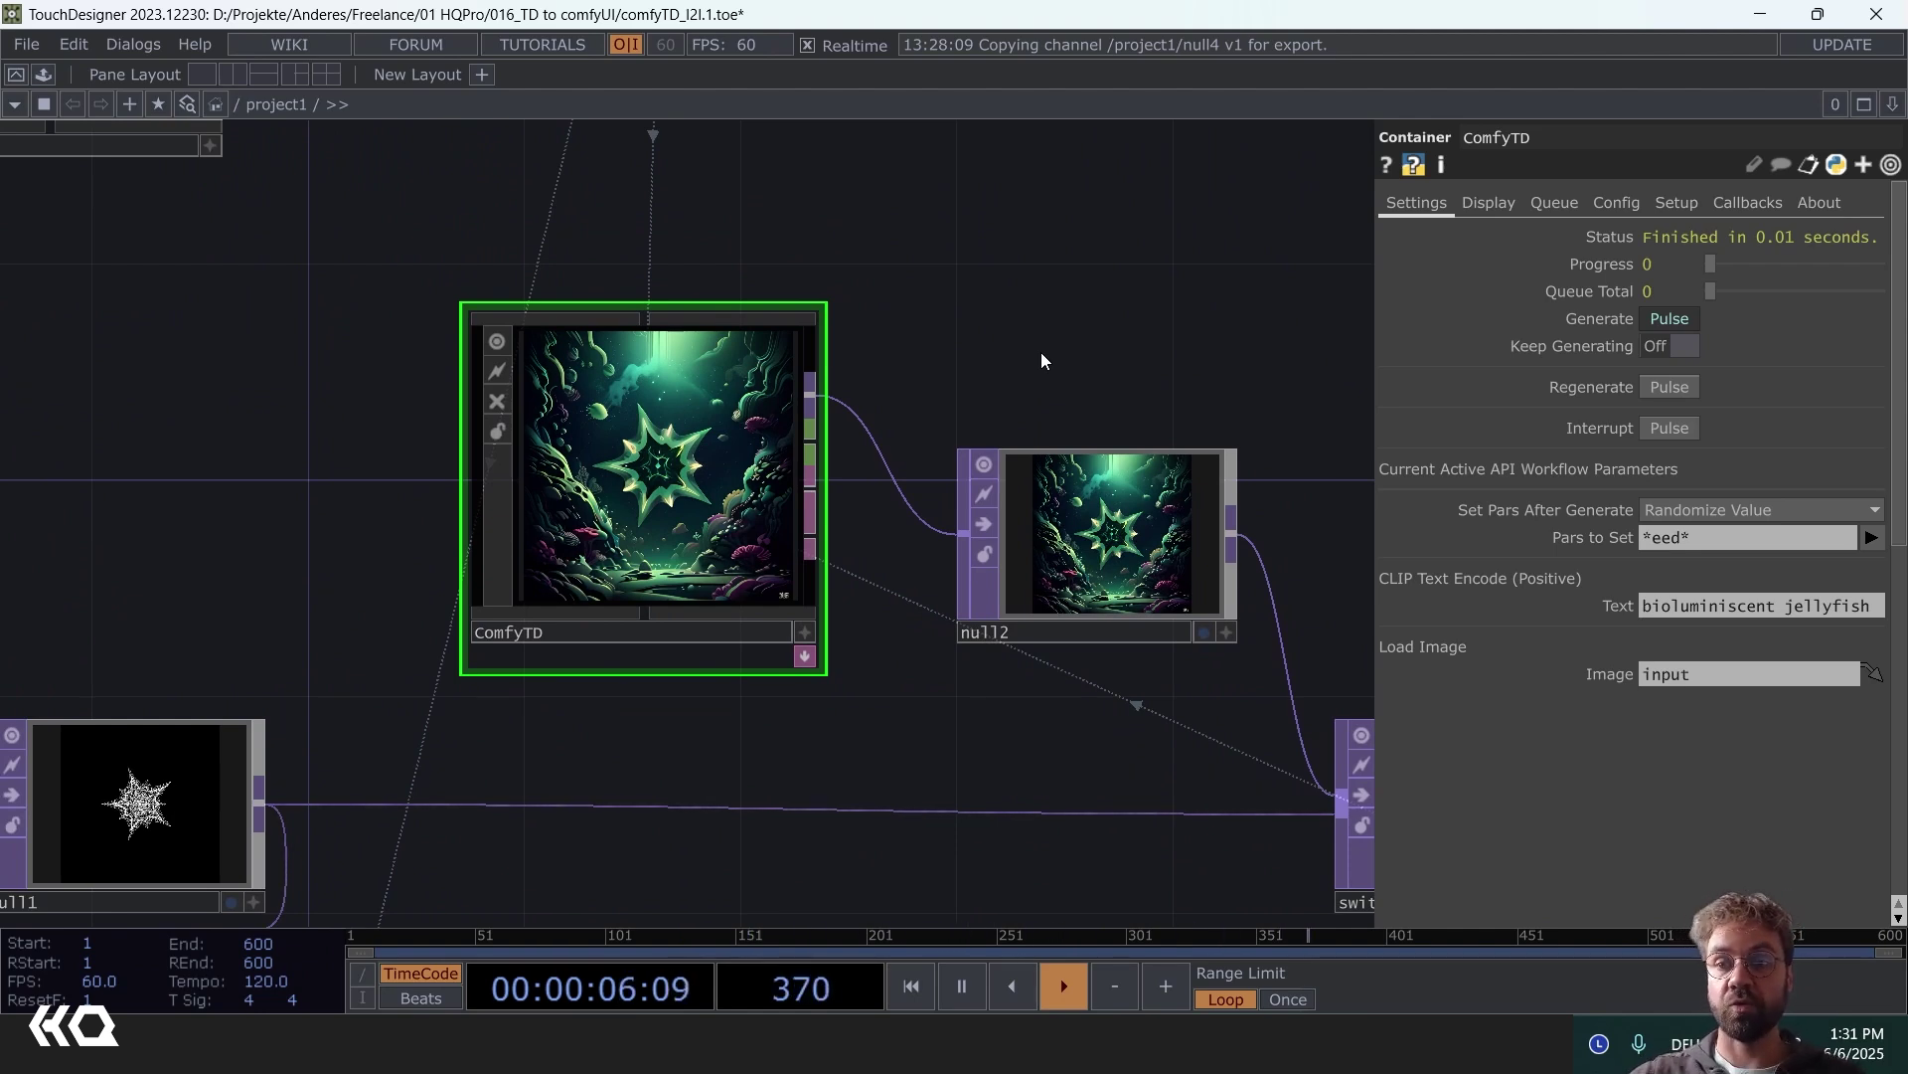
pyautogui.click(1642, 205)
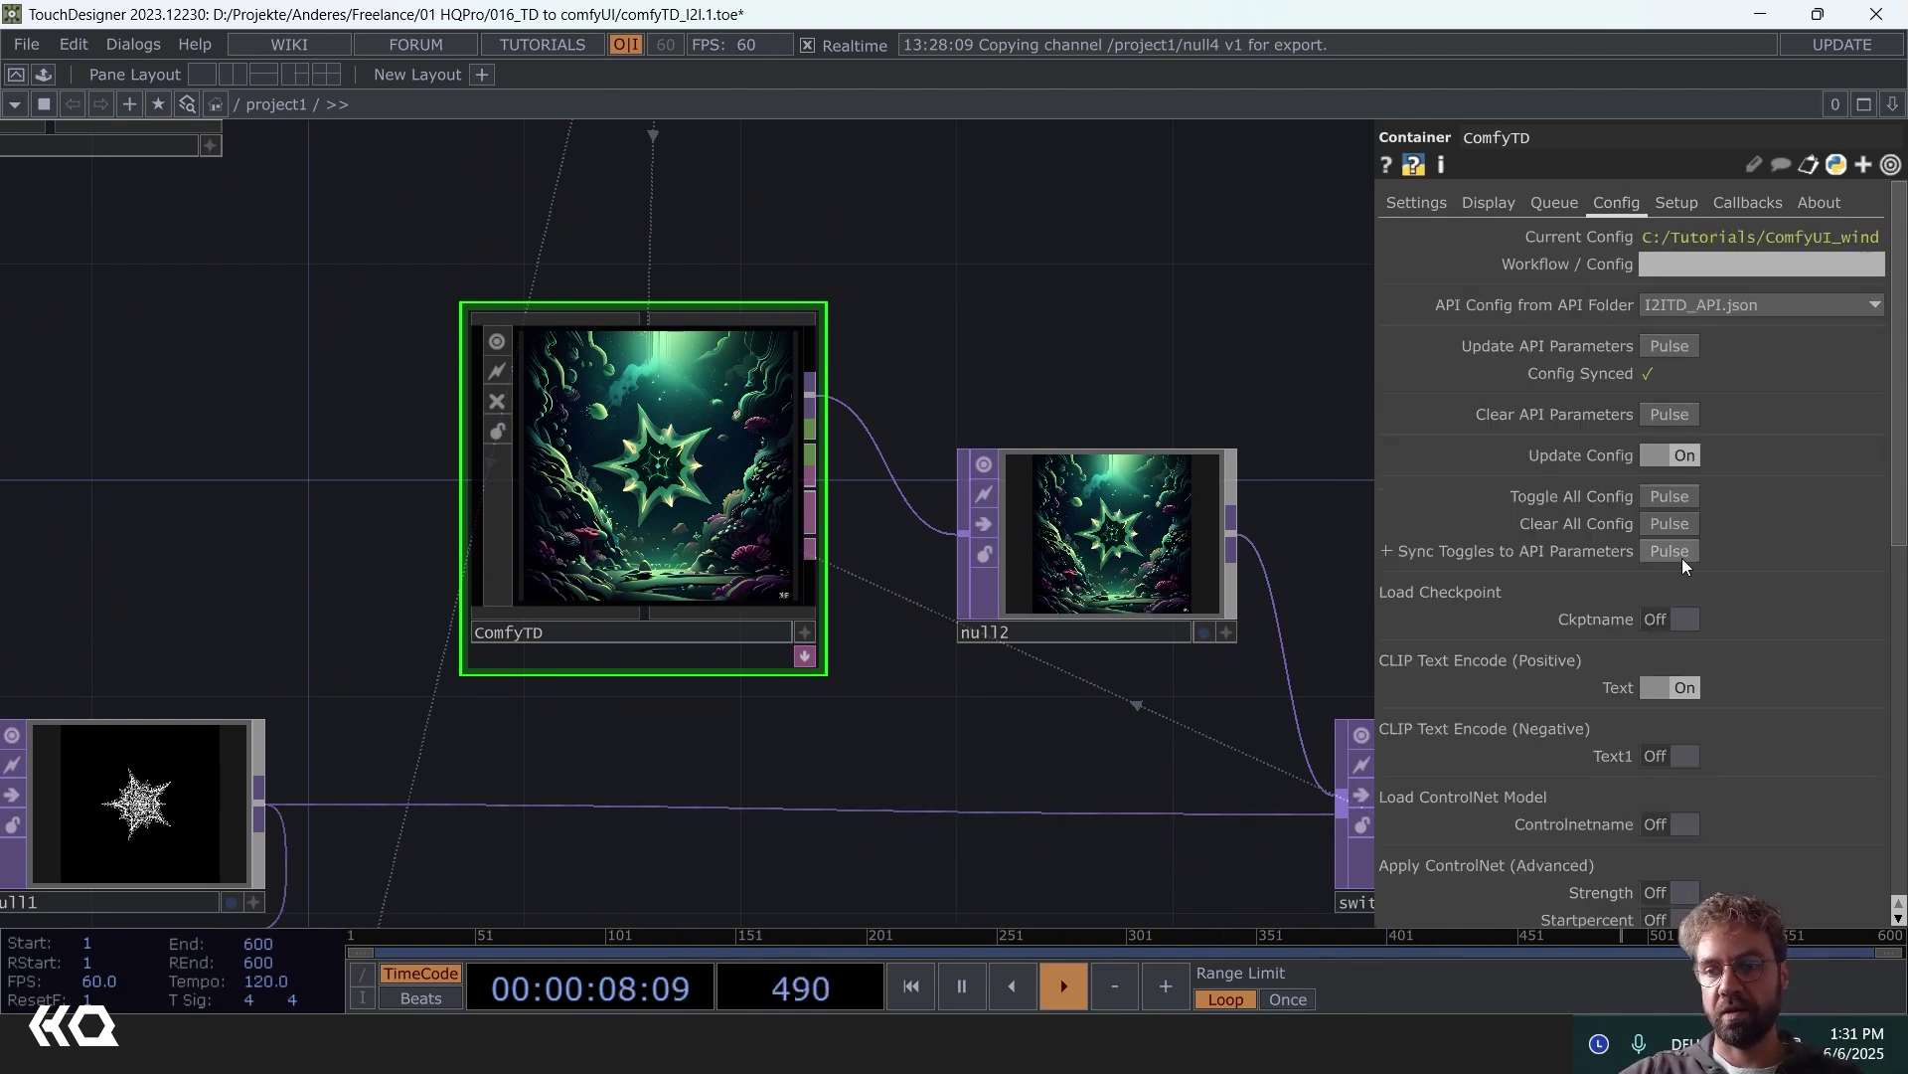
pyautogui.scroll(-4, 1684, 581)
pyautogui.scroll(-5, 1714, 533)
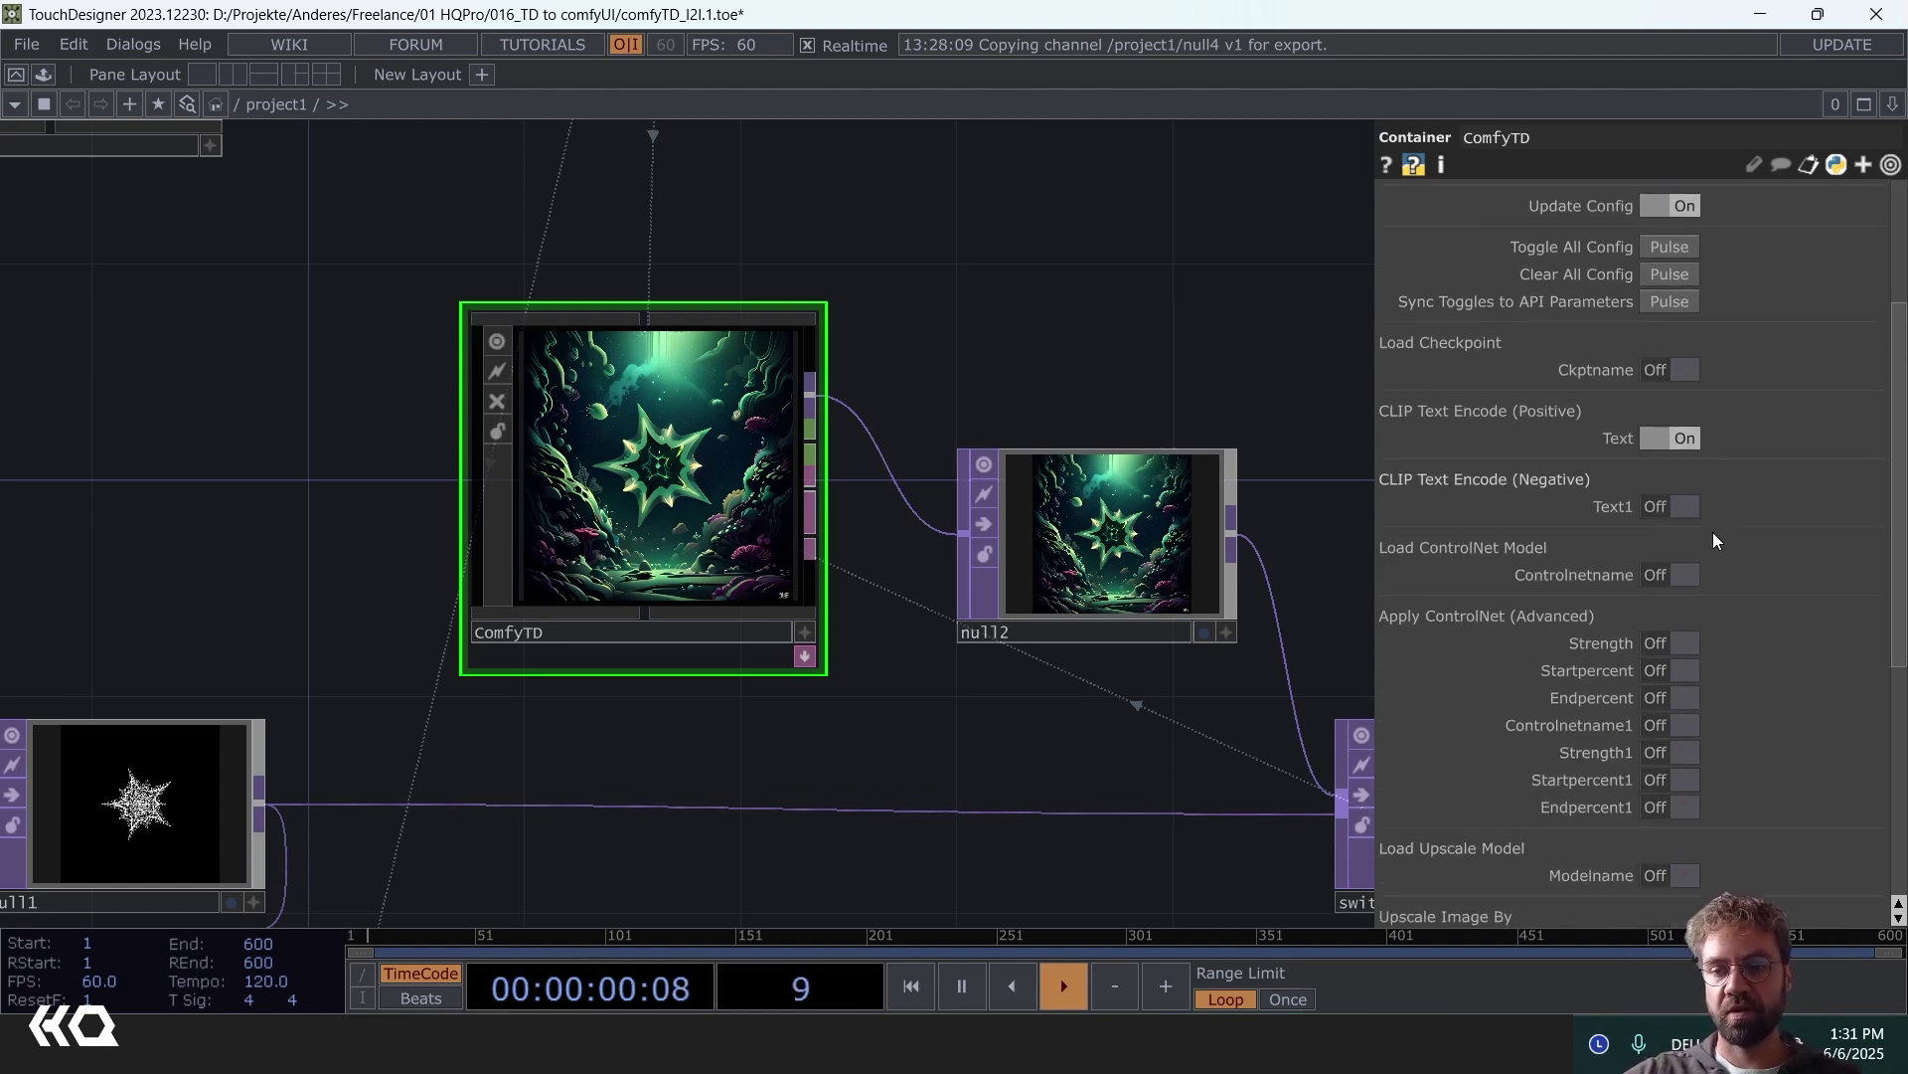
pyautogui.scroll(-3, 1761, 516)
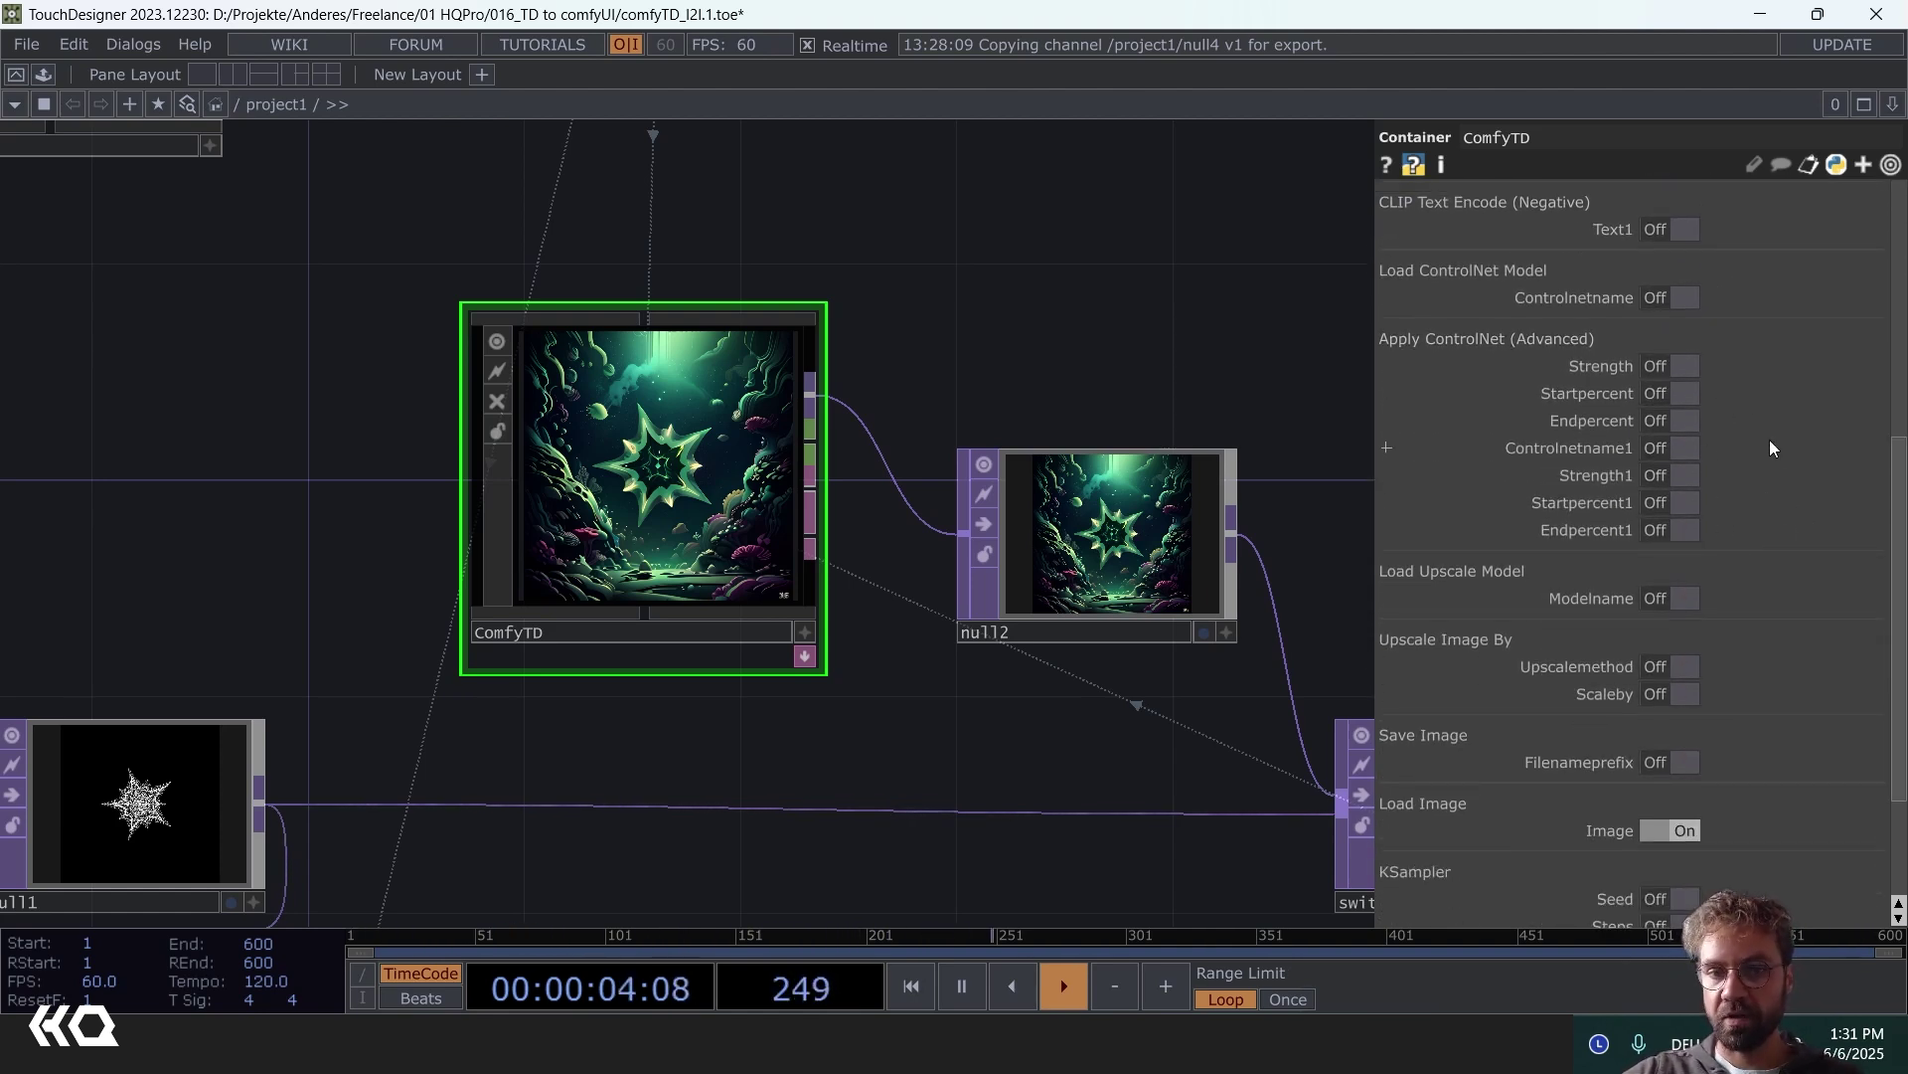
pyautogui.scroll(12, 1767, 449)
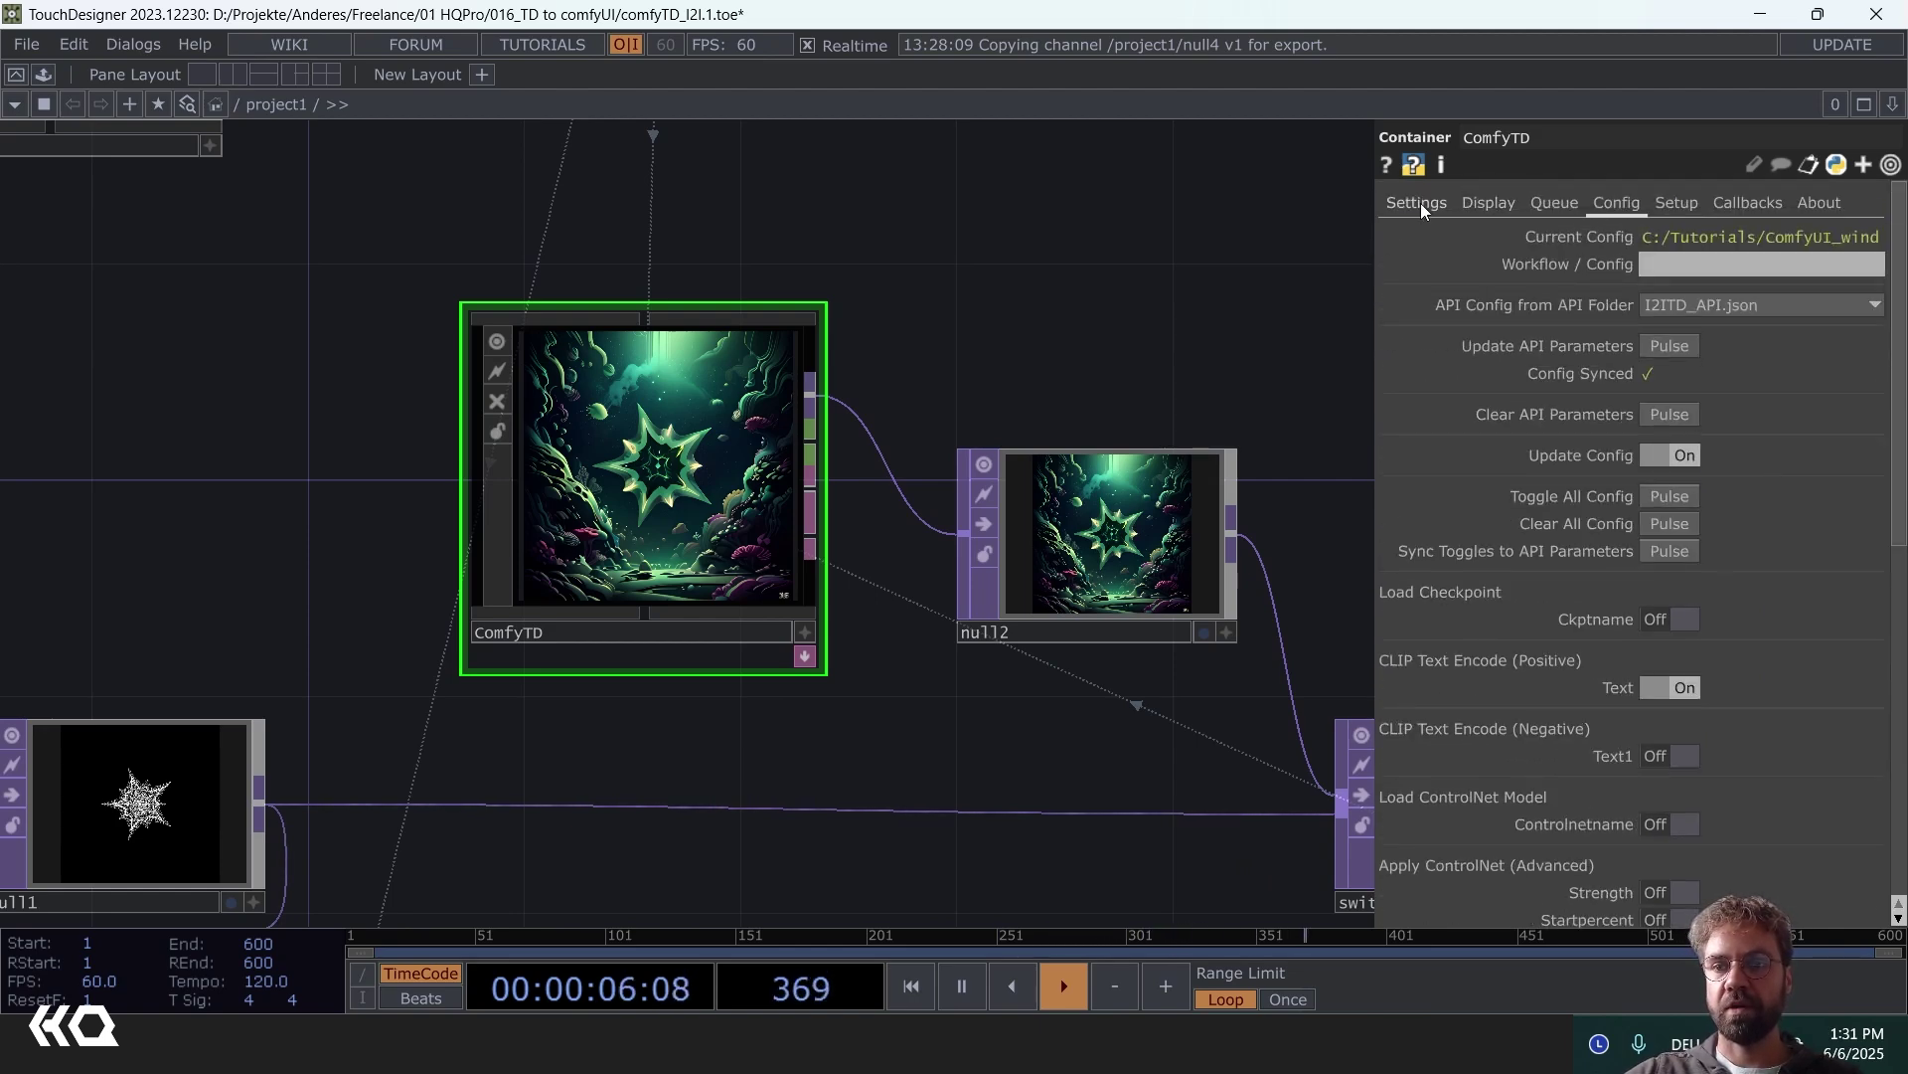
pyautogui.click(1419, 205)
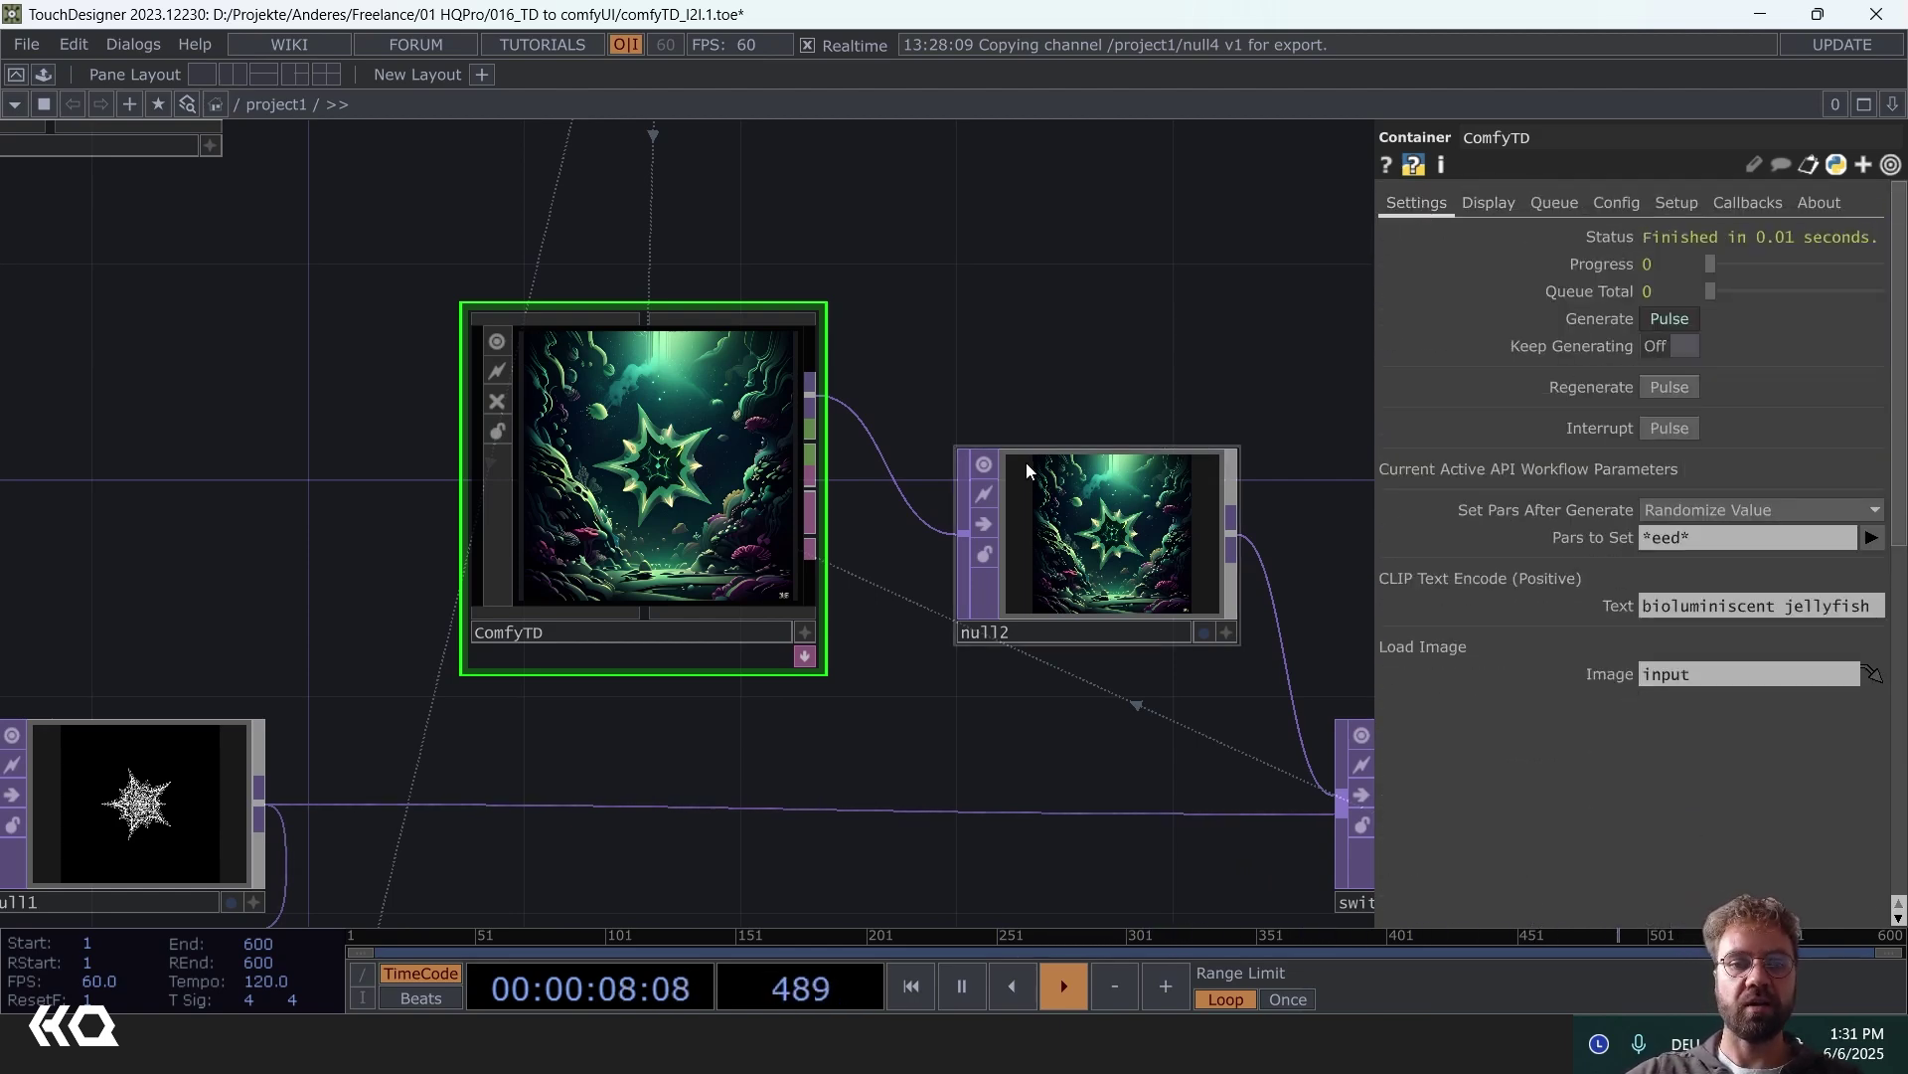
pyautogui.scroll(-5, 1030, 370)
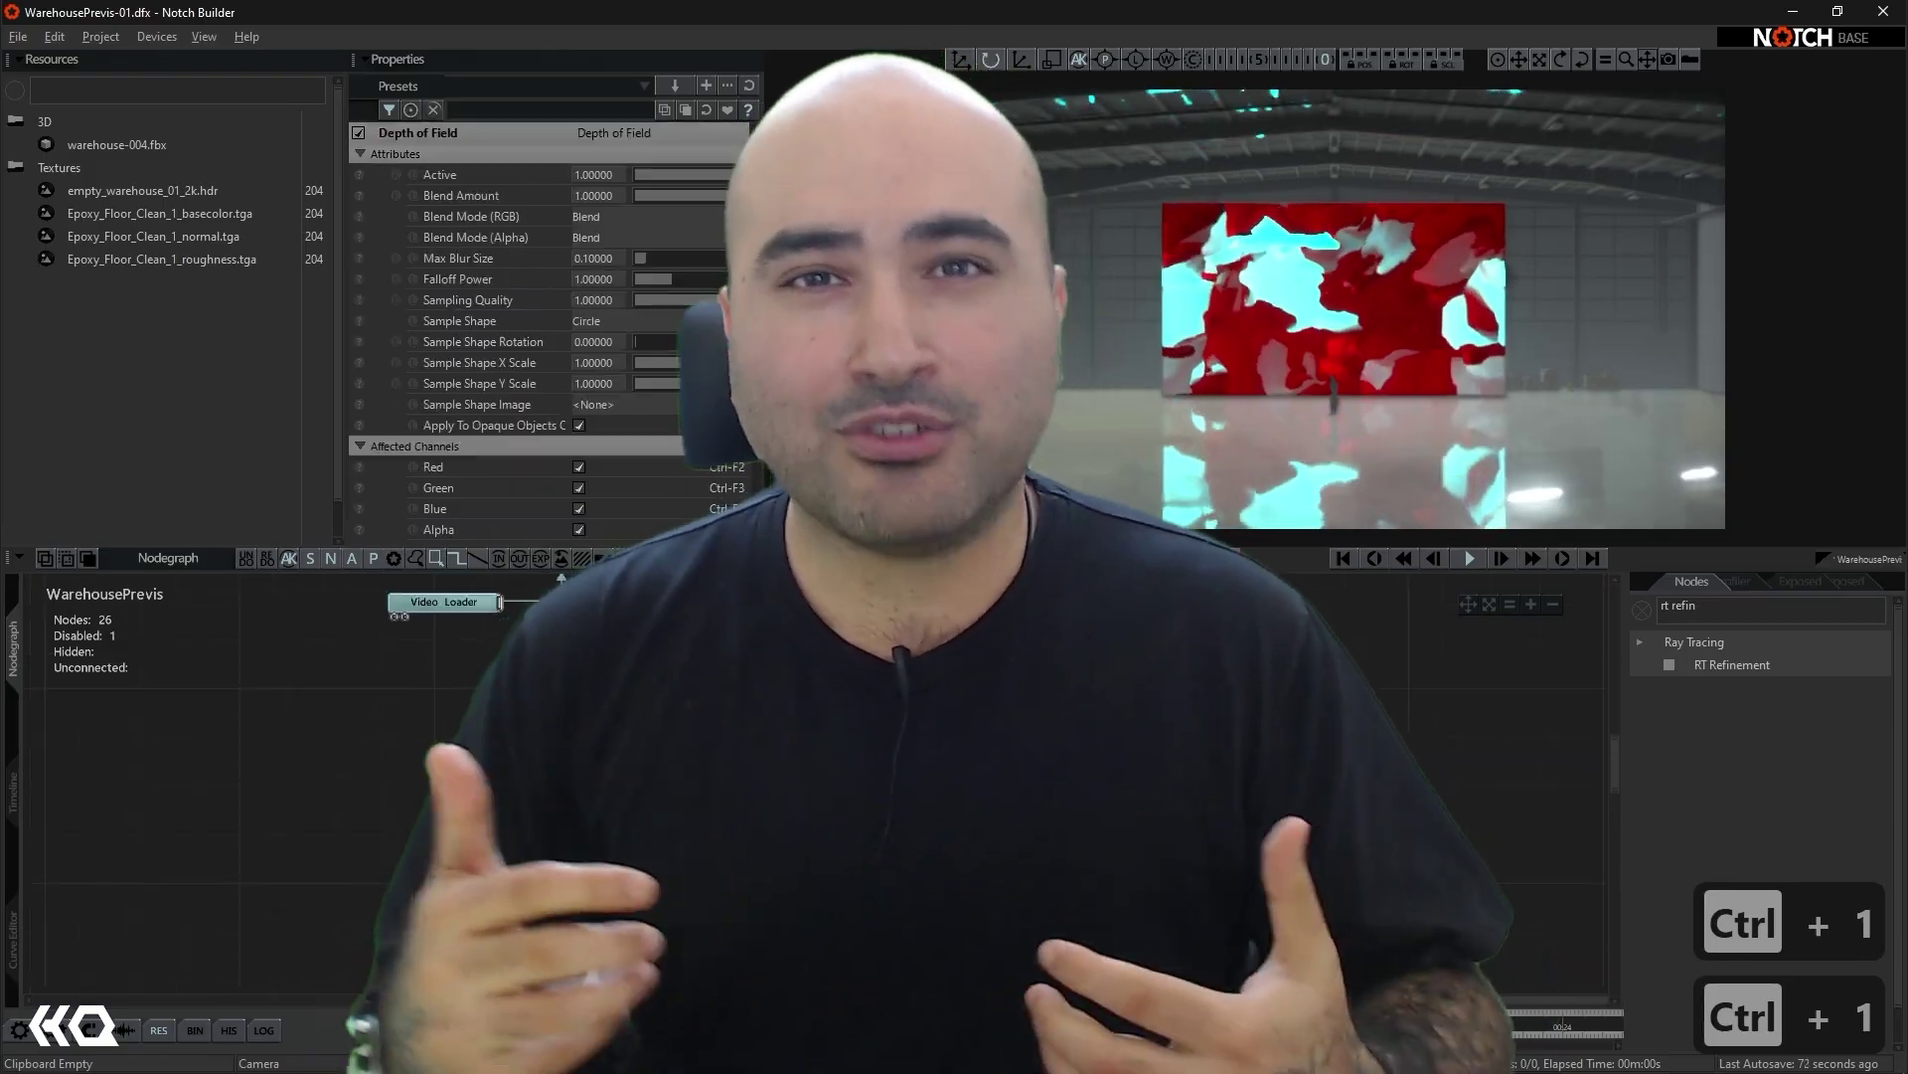
# - Scroll down The HQ PRO Facebook group page past its posts and recent files
pyautogui.hotkey('ctrl', '1')
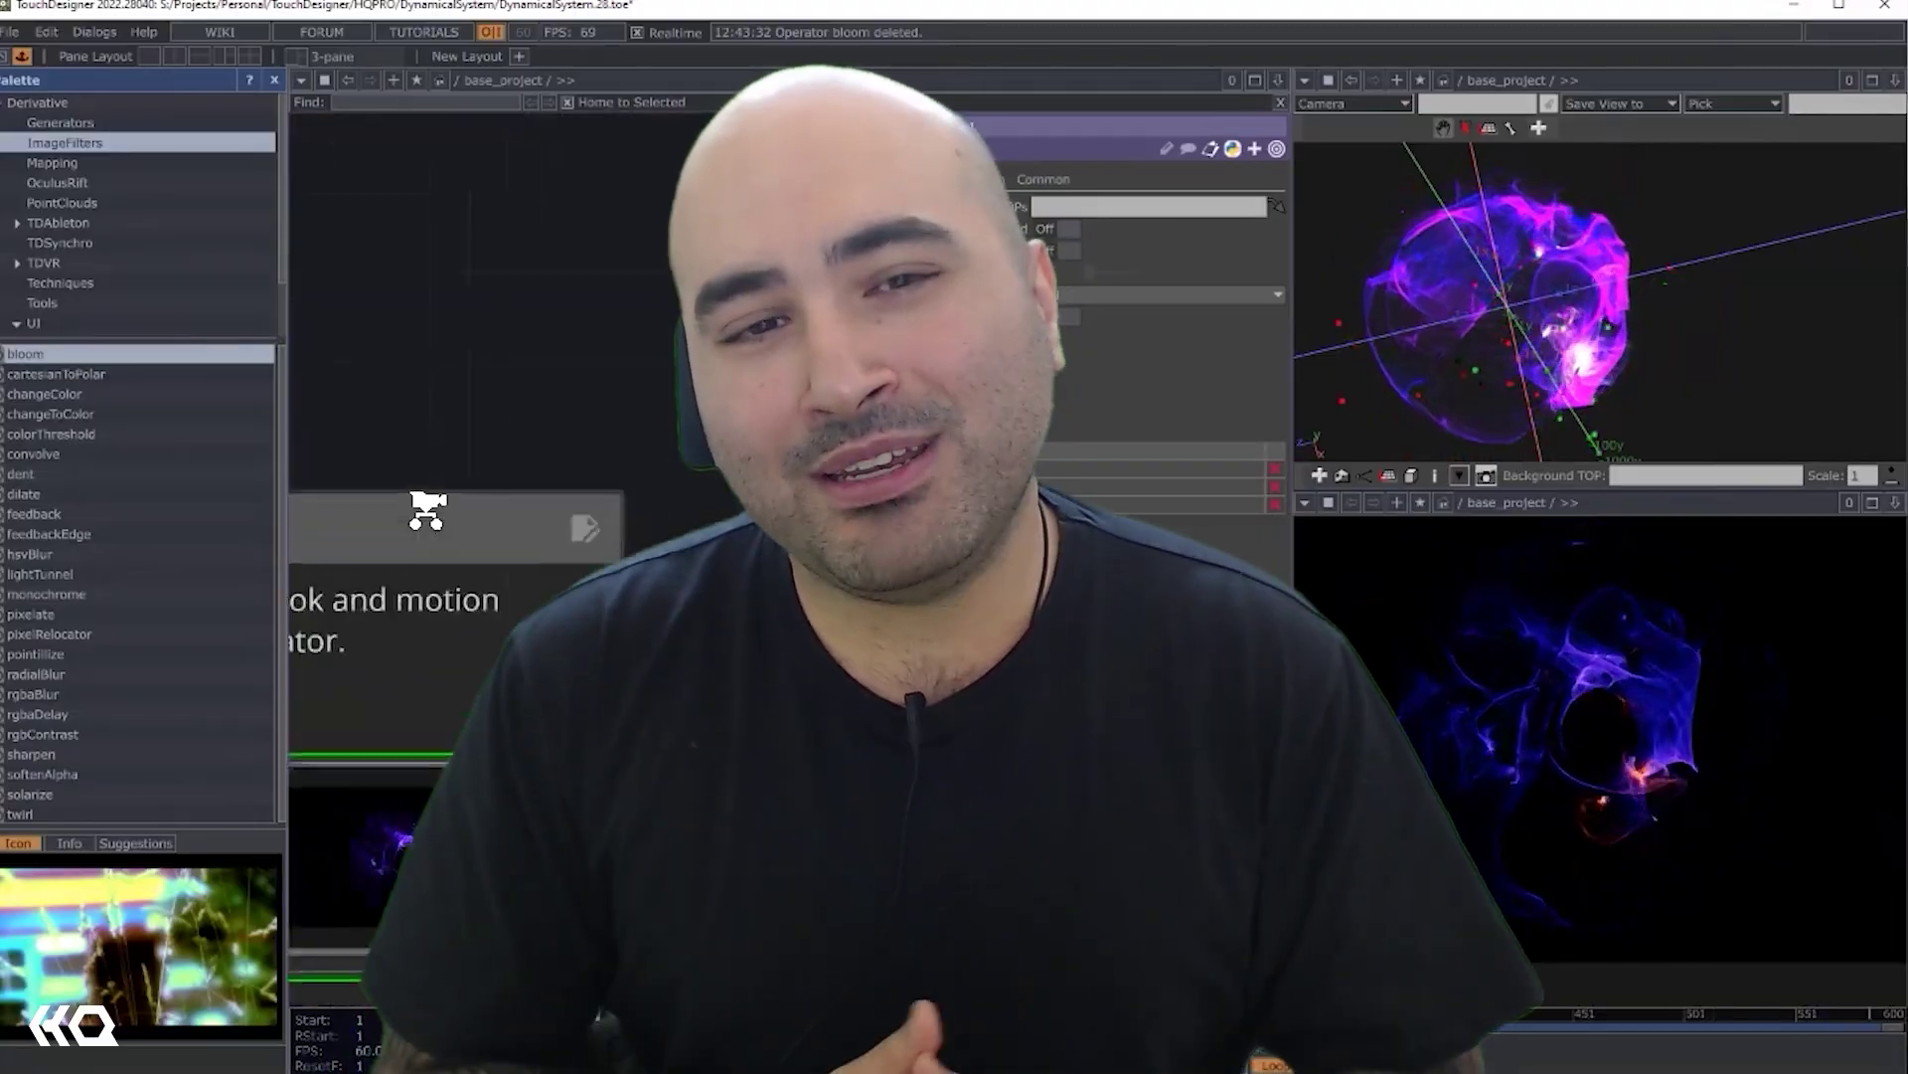
pyautogui.moveTo(427, 510); pyautogui.dragTo(636, 557, button='middle')
pyautogui.moveTo(676, 637); pyautogui.dragTo(576, 482)
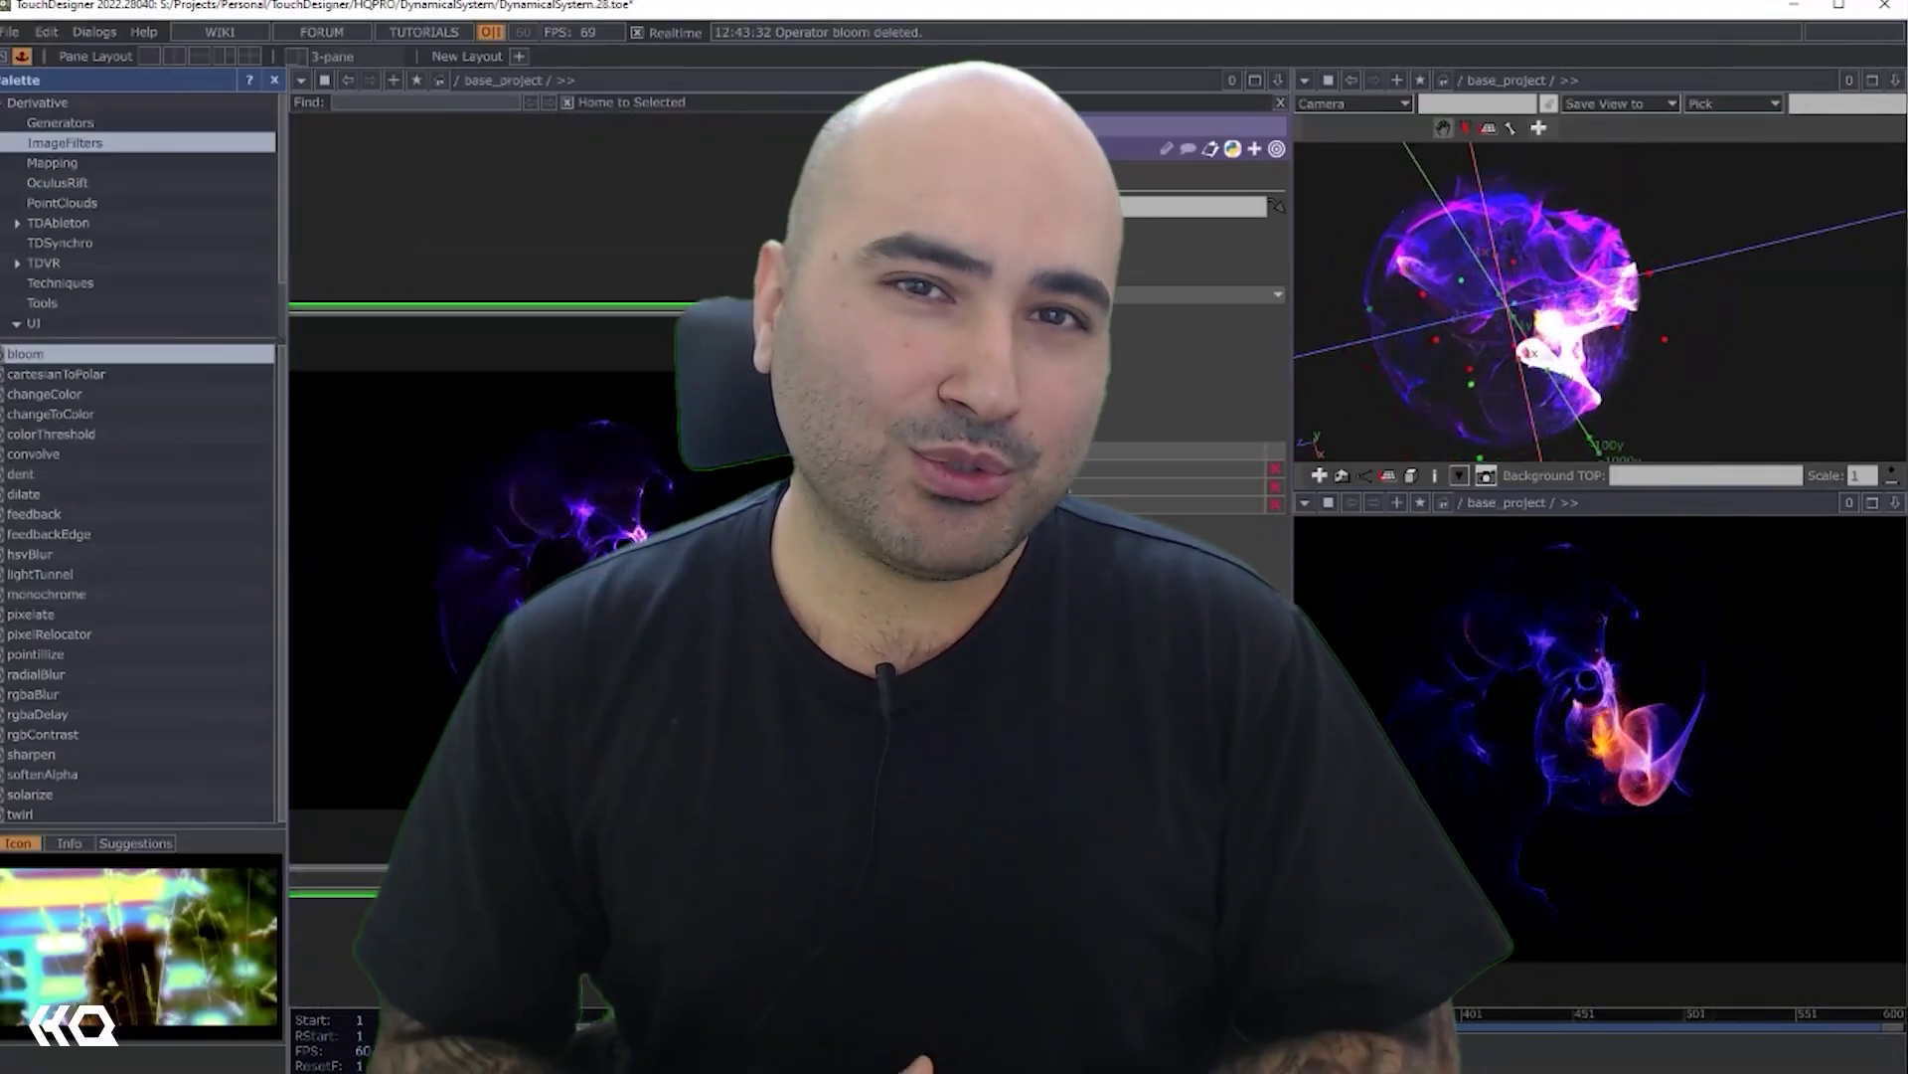
pyautogui.rightClick(575, 478)
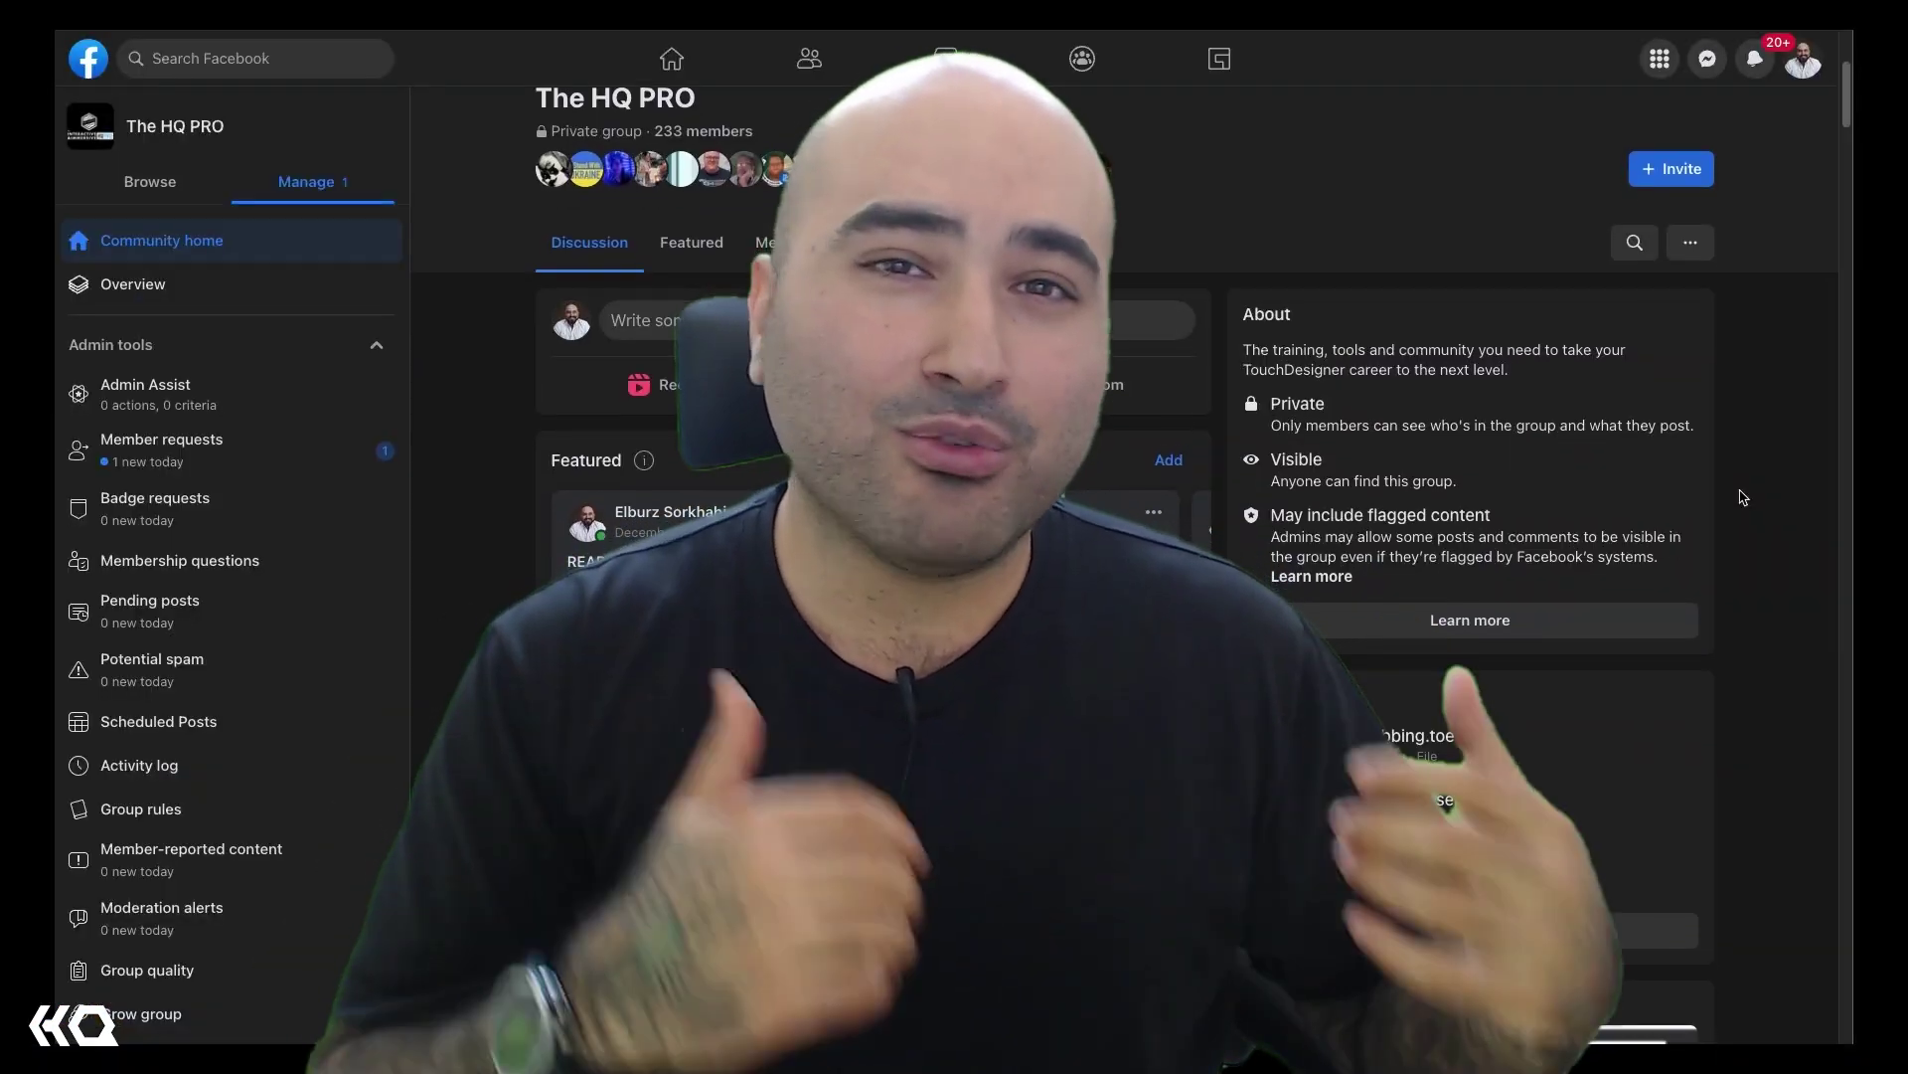
pyautogui.scroll(-2, 1742, 497)
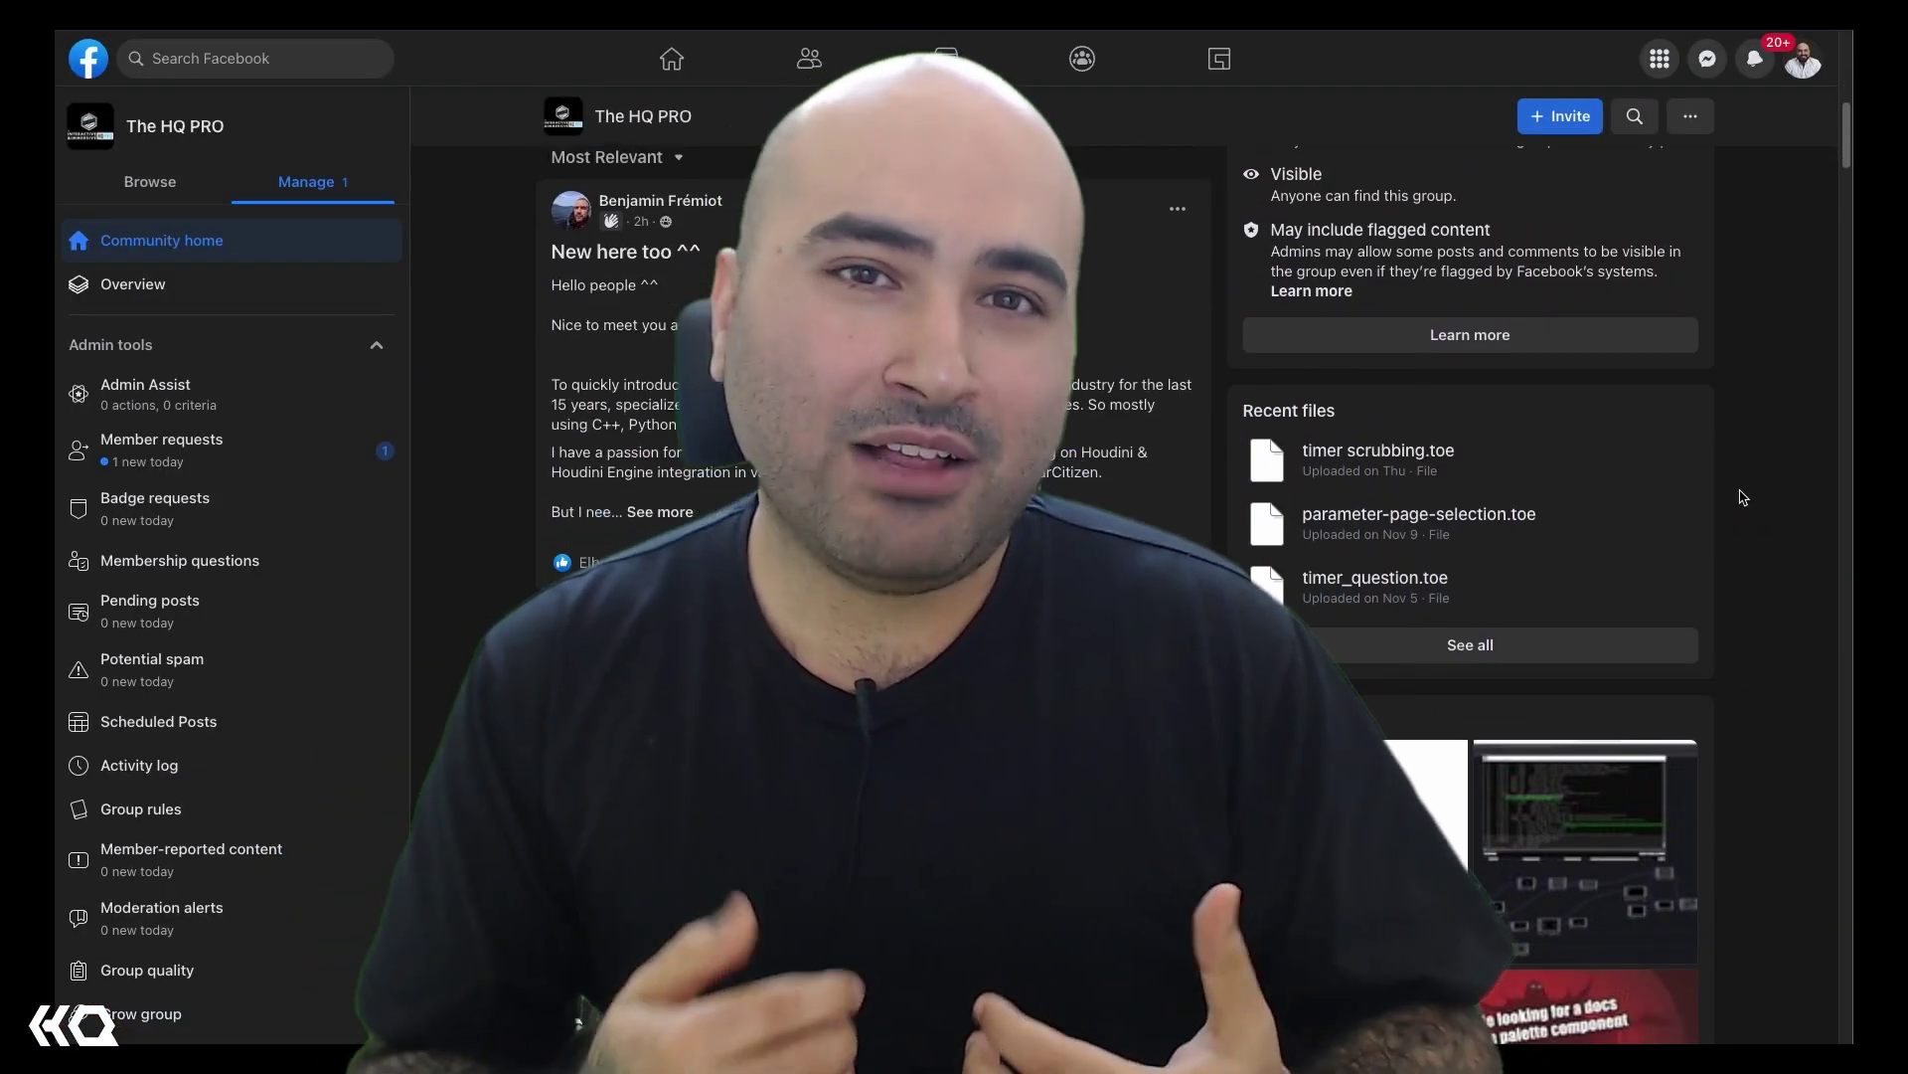
pyautogui.scroll(-10, 1742, 497)
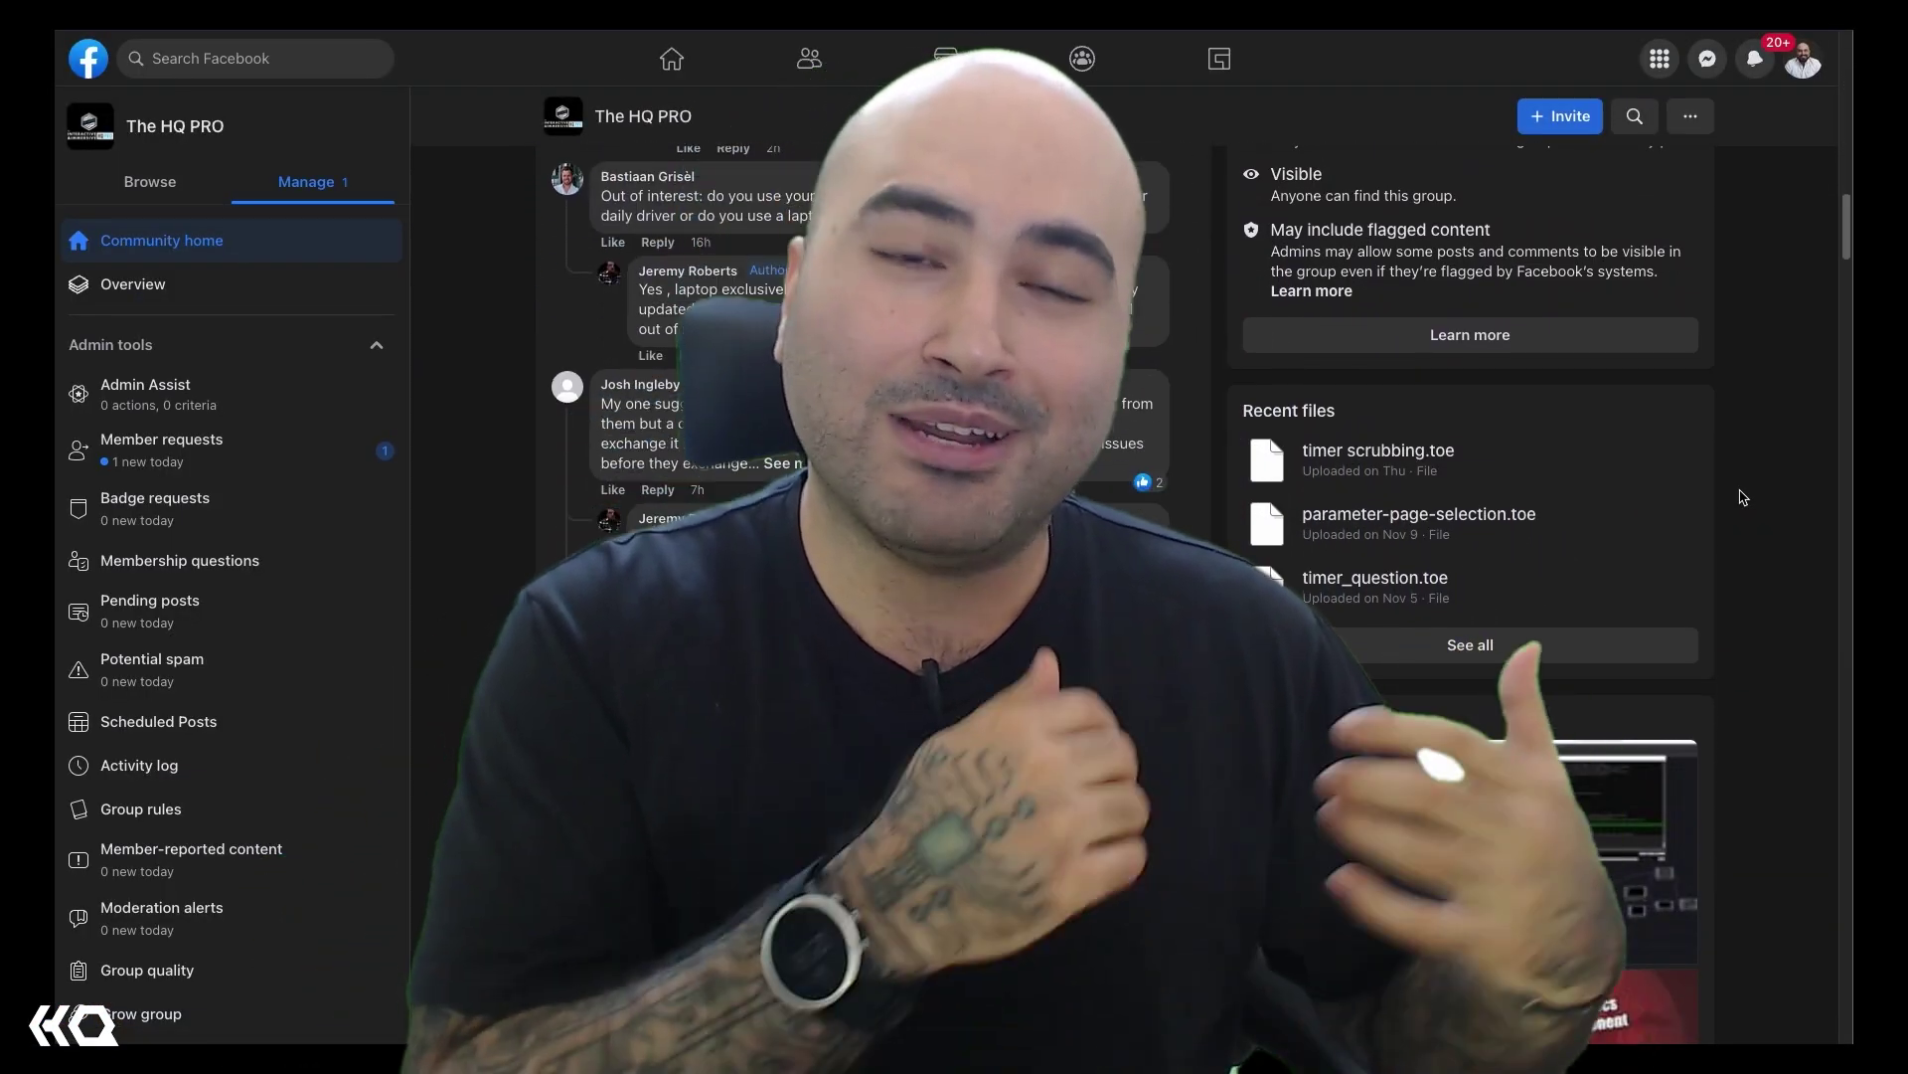